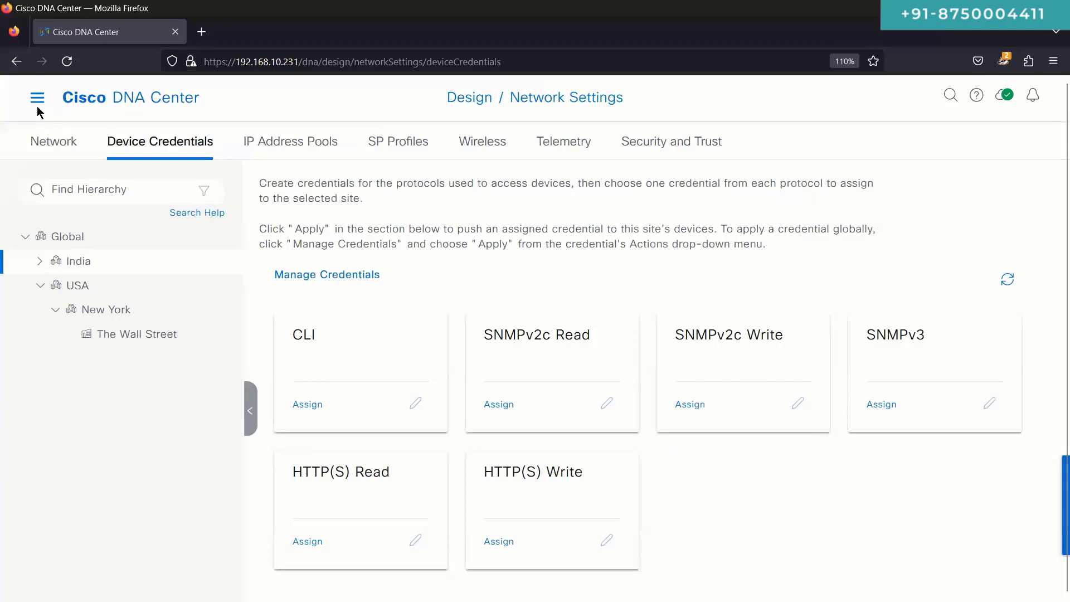
# Step: Go to the IP Address Pools page under Design > Network Settings and dismiss the missing-pools notice
pyautogui.click(37, 98)
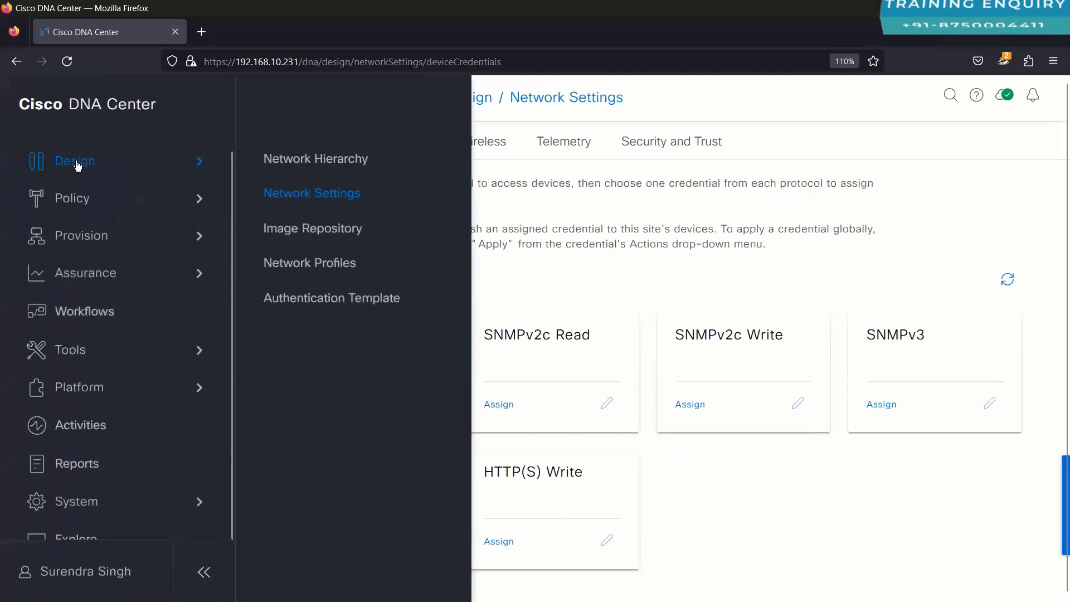
pyautogui.click(286, 196)
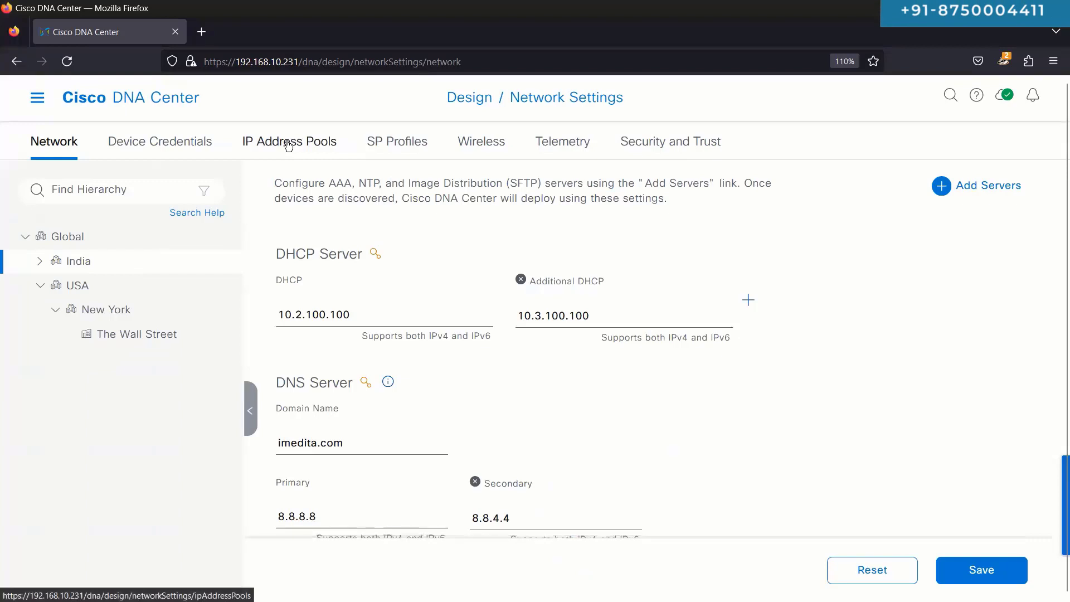
pyautogui.click(288, 144)
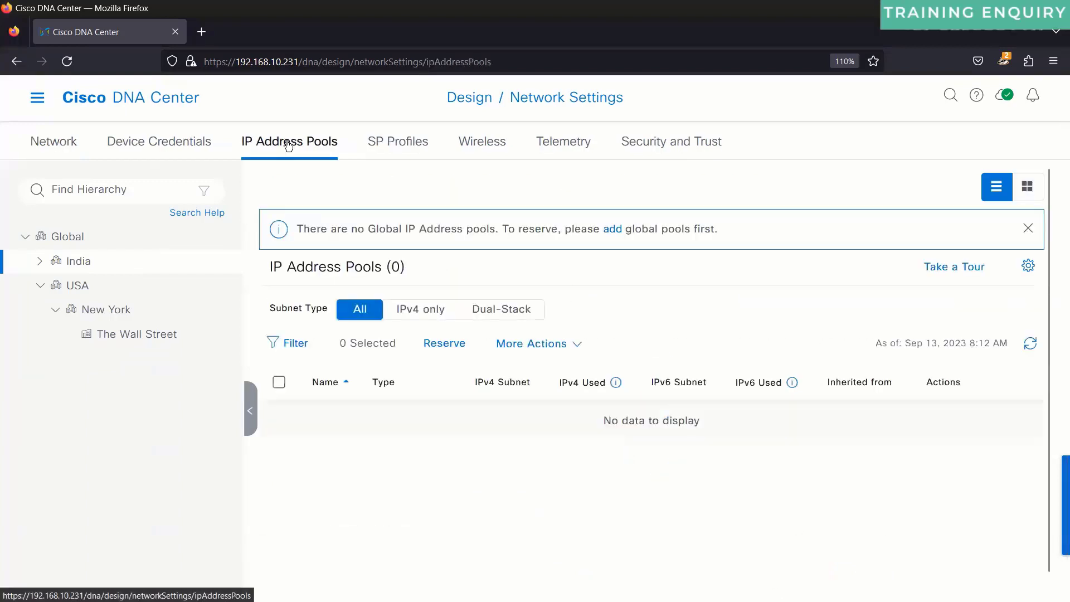
pyautogui.click(1028, 228)
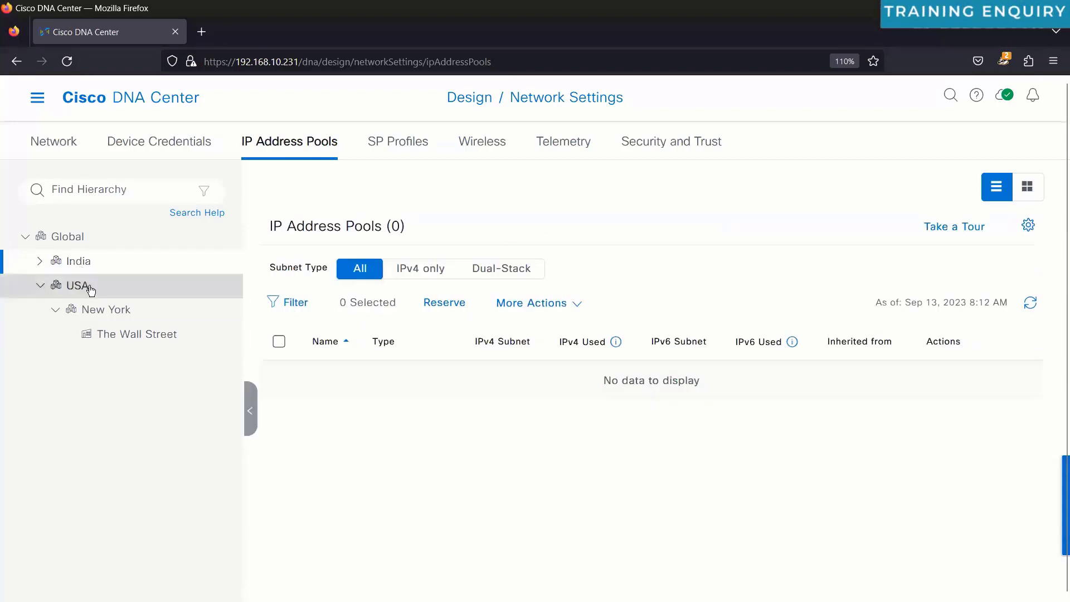
# Step: Browse the USA, India and Global pool lists, ending on the empty Global site
pyautogui.click(37, 288)
pyautogui.click(42, 287)
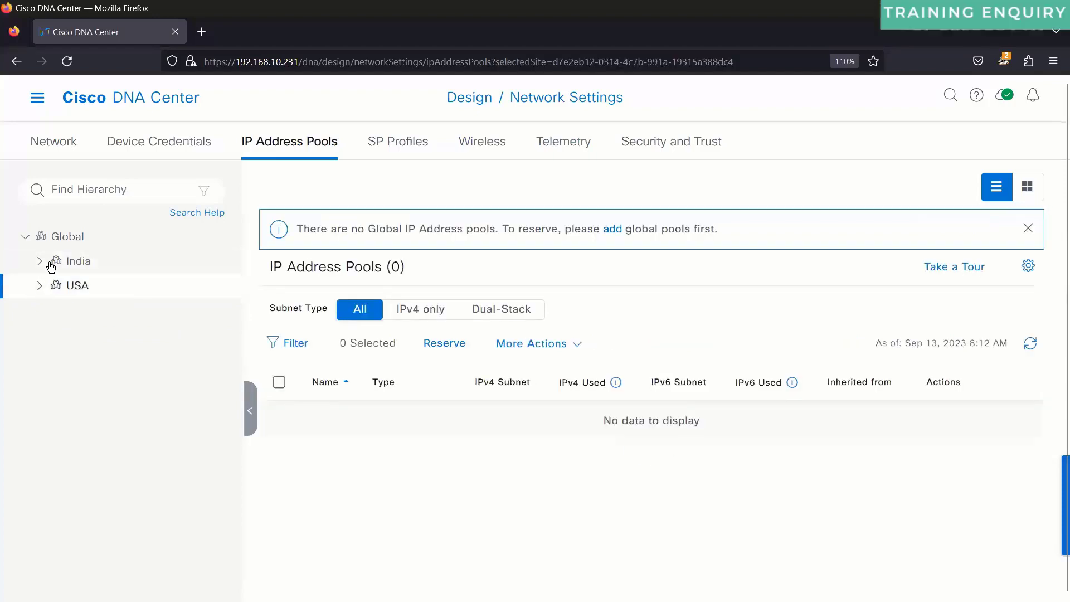
pyautogui.click(68, 243)
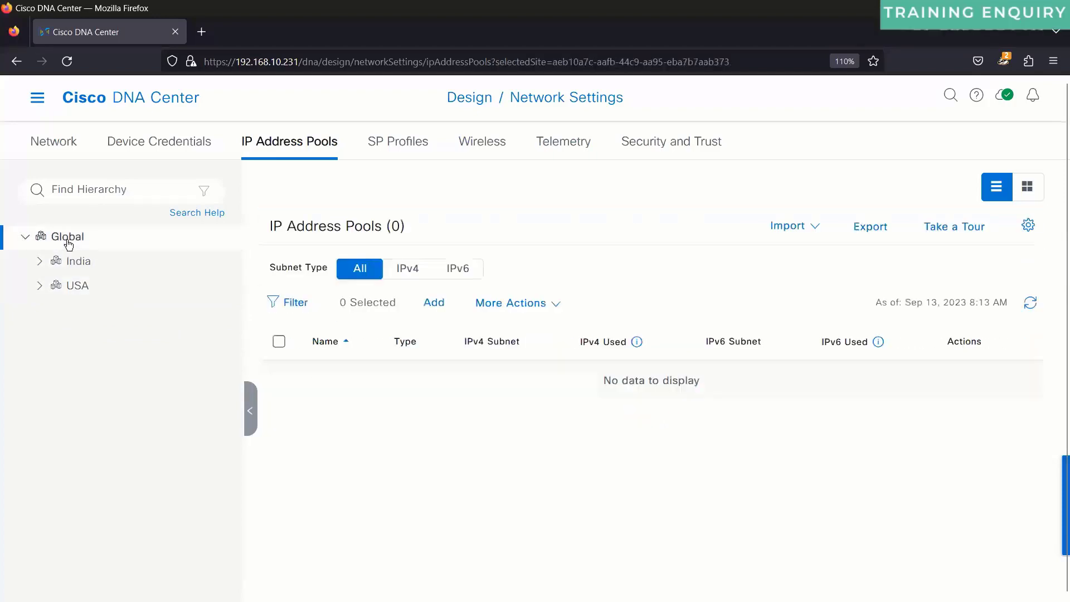
pyautogui.click(484, 302)
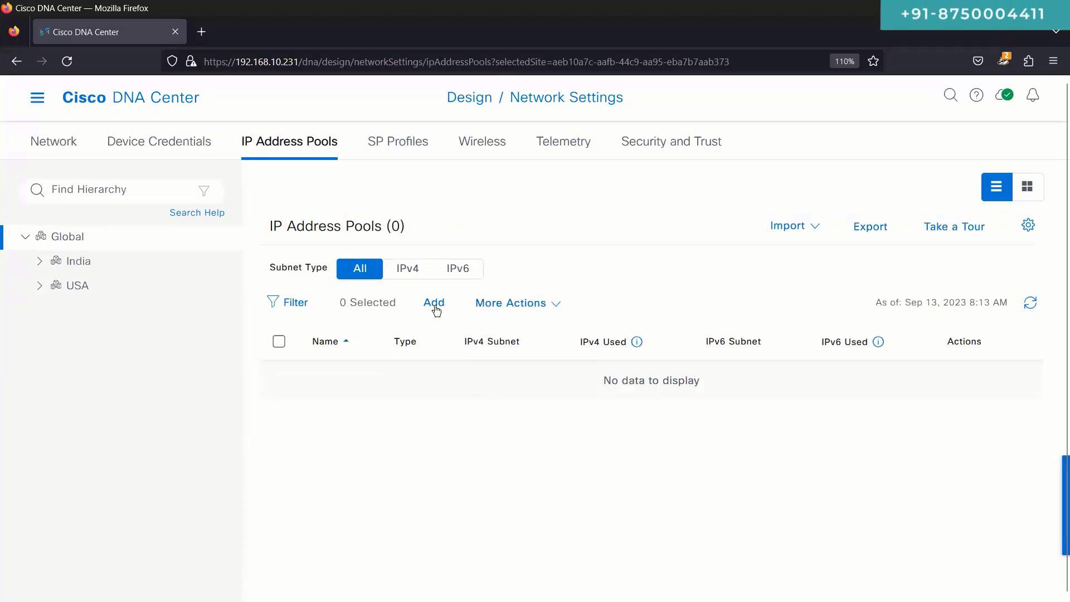
pyautogui.click(139, 271)
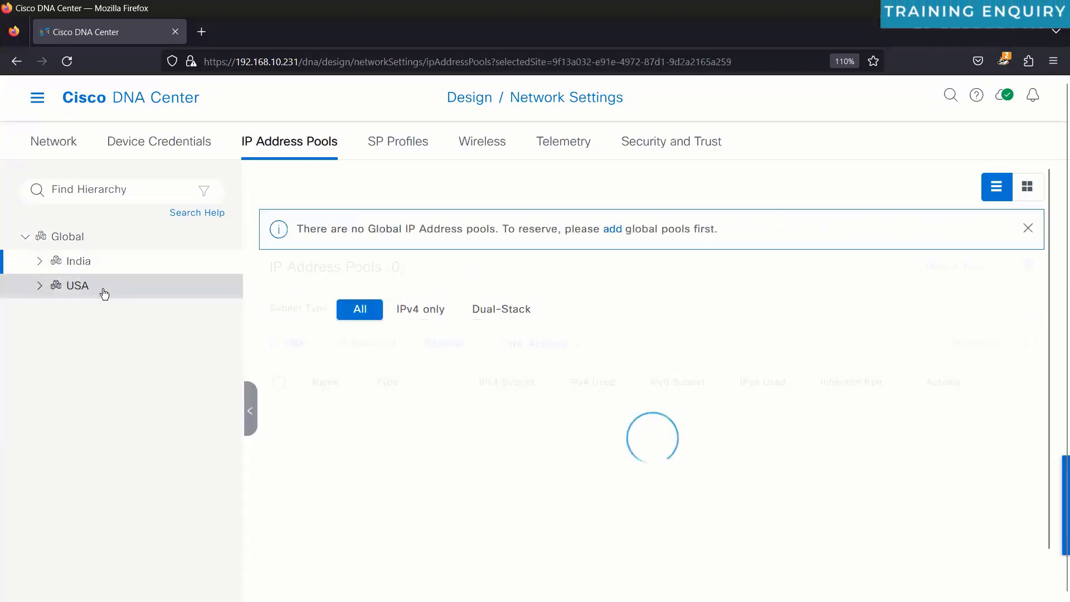
pyautogui.click(104, 293)
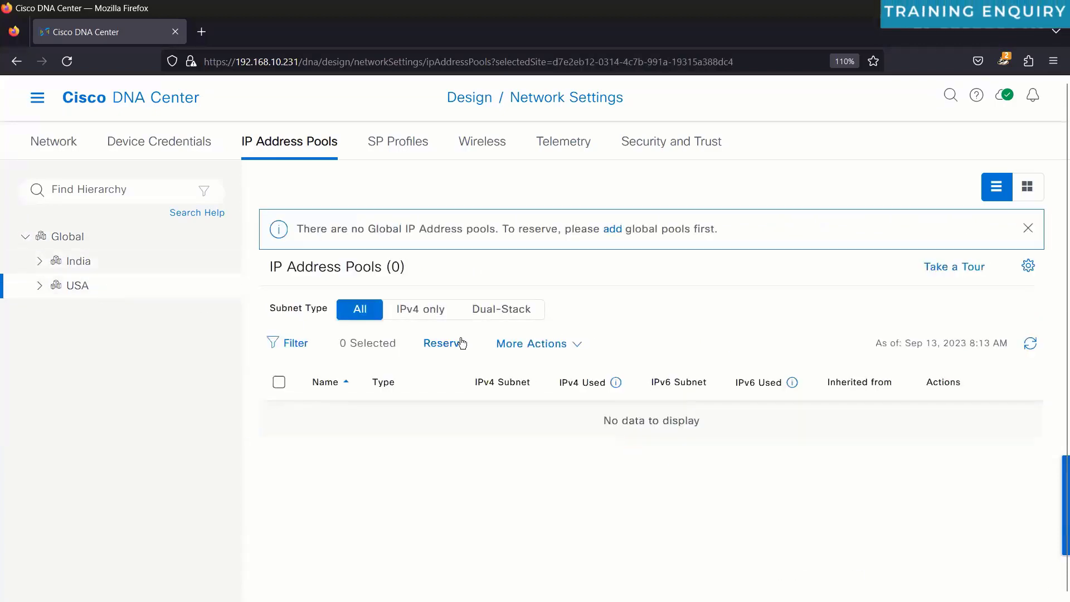
pyautogui.click(130, 242)
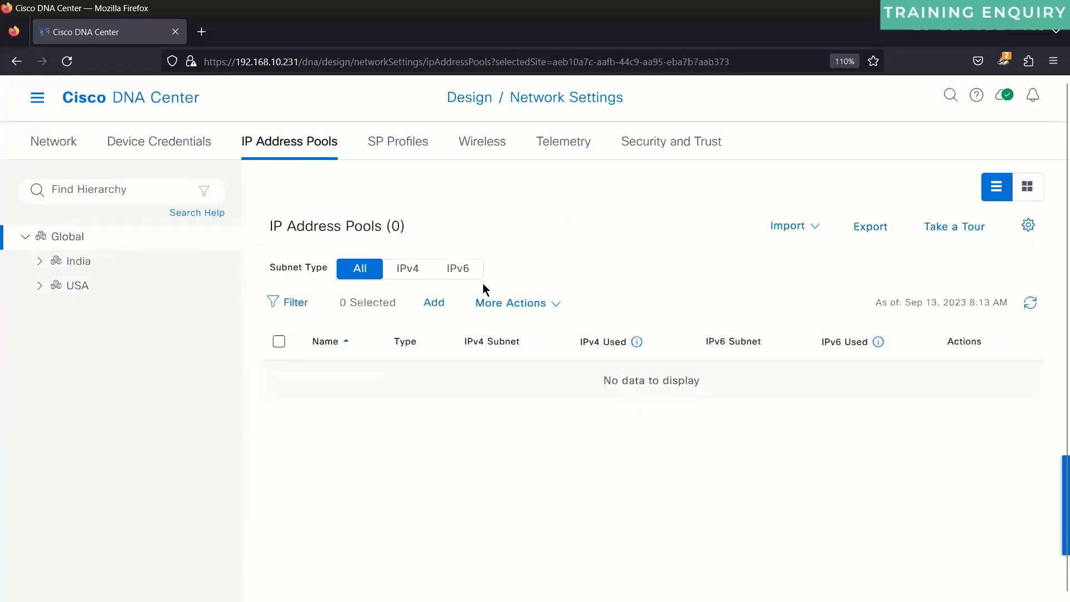
# Step: Start a new global pool named Pool-LAN-Automation
pyautogui.click(435, 303)
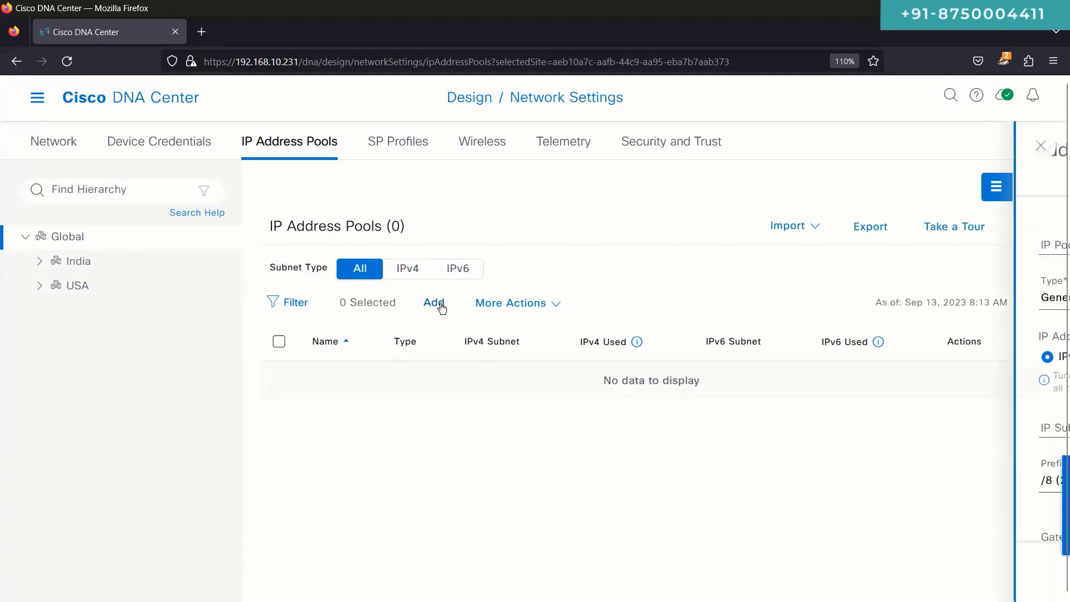
pyautogui.click(815, 249)
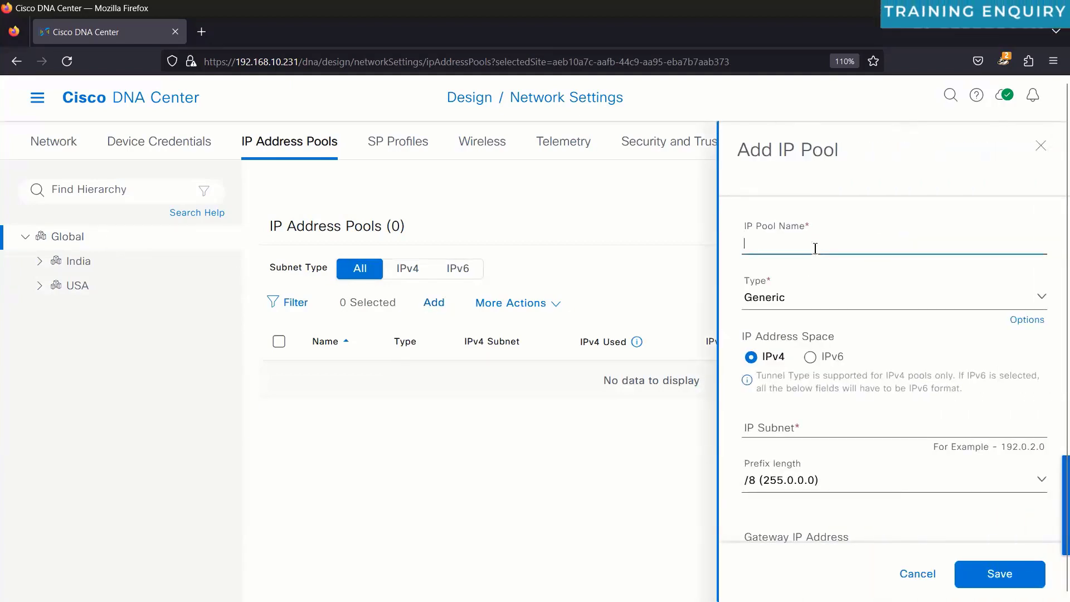
pyautogui.write('P')
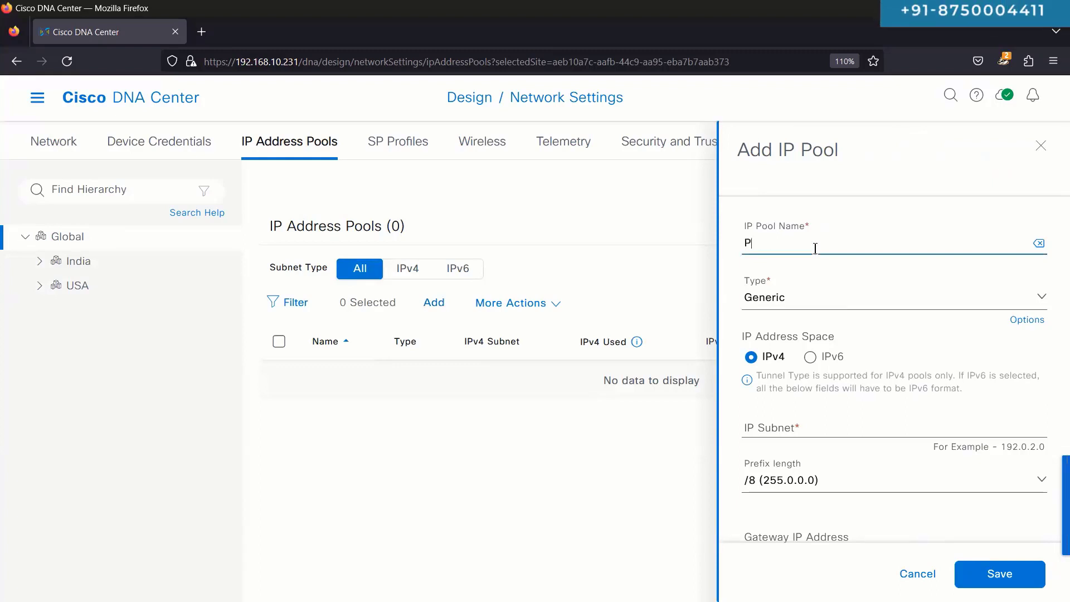
pyautogui.write('ool-LAN-Automation')
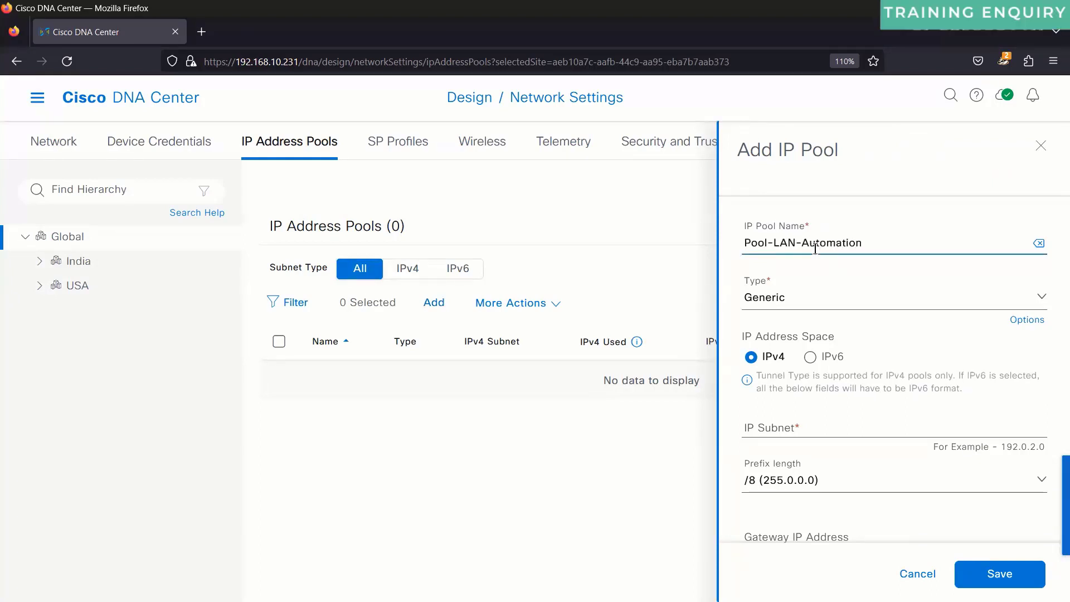
# Step: Keep the pool type Generic and move down to the IP Subnet field
pyautogui.click(817, 308)
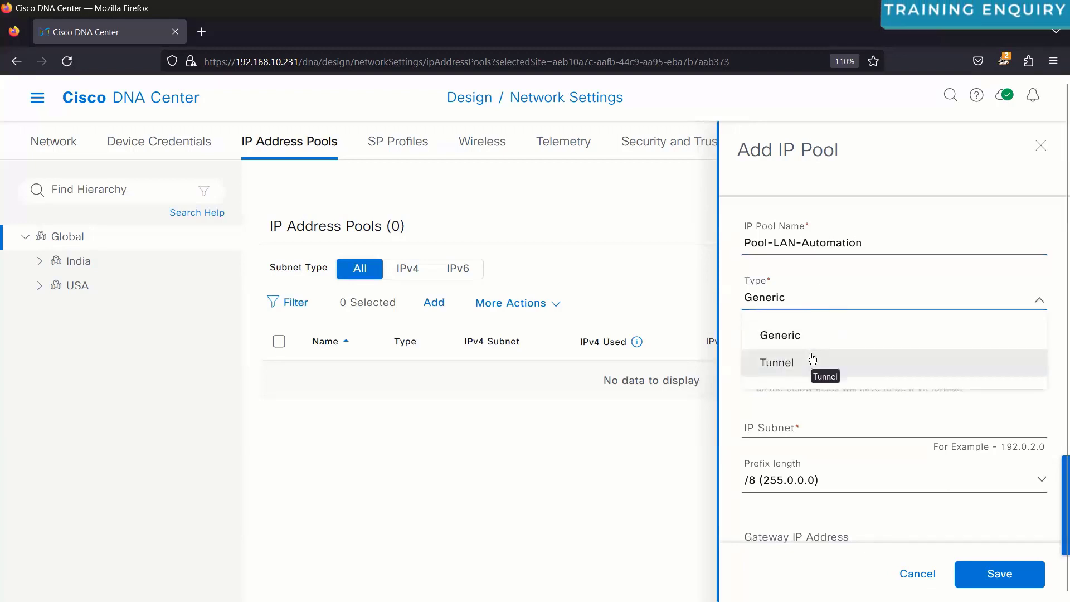
pyautogui.click(740, 269)
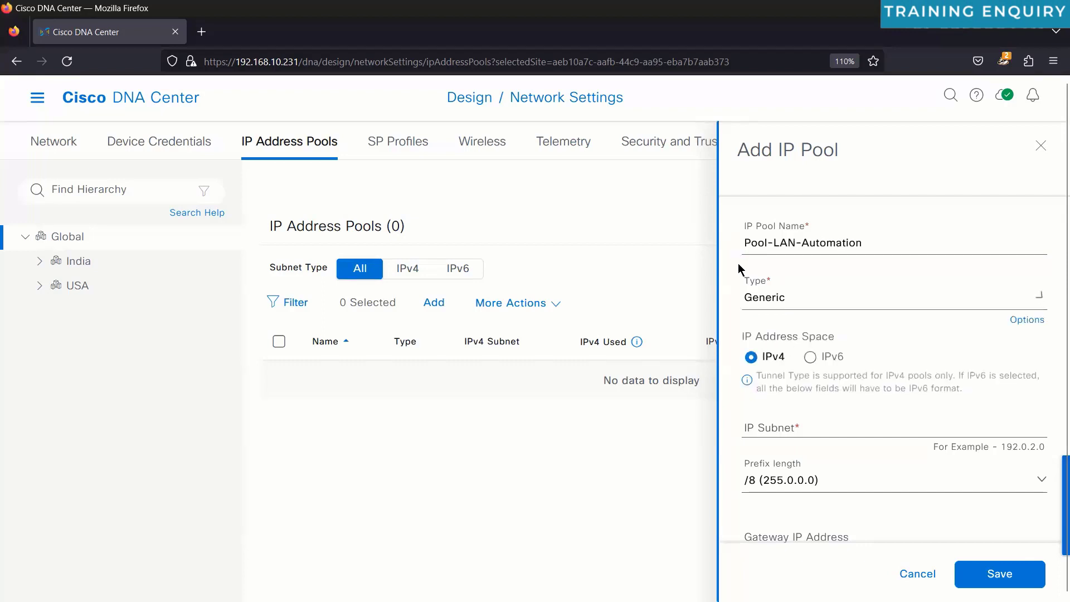
pyautogui.moveTo(1024, 319)
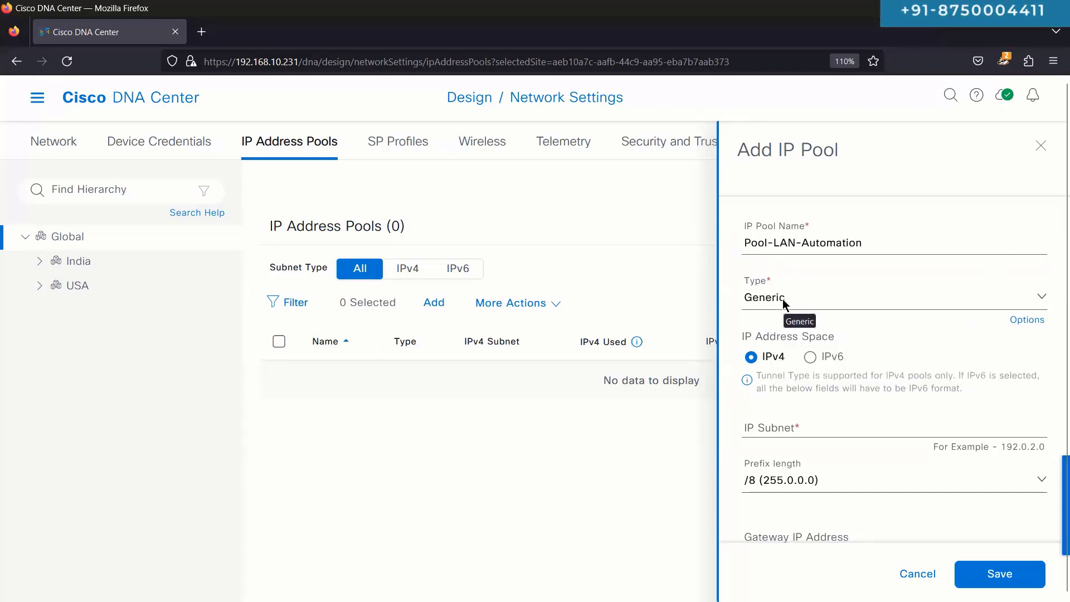
pyautogui.click(782, 298)
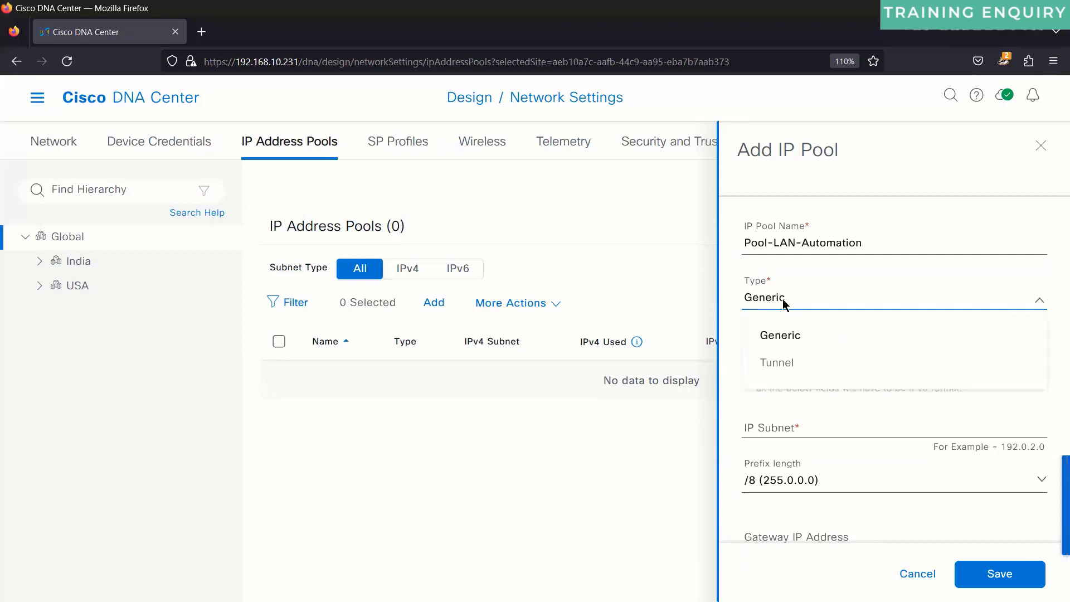
pyautogui.click(783, 299)
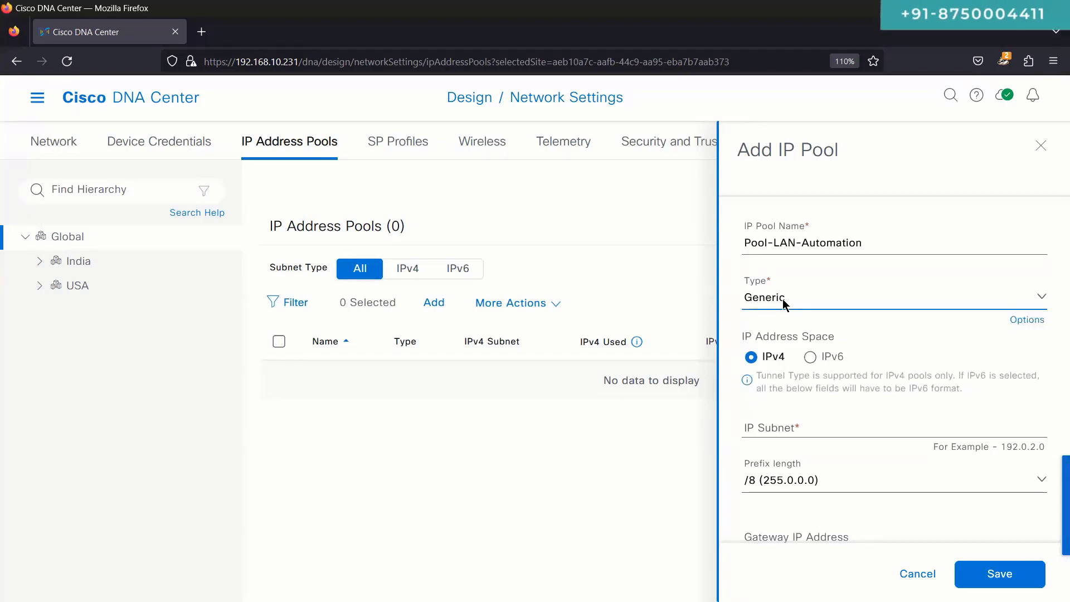
pyautogui.click(782, 299)
pyautogui.click(782, 298)
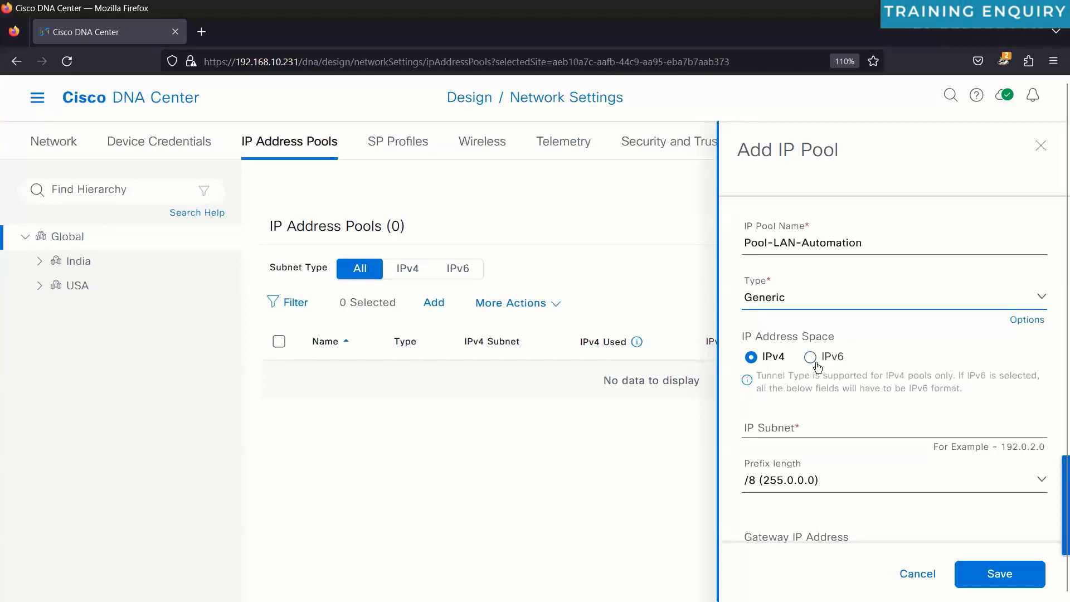
pyautogui.scroll(-3, 803, 390)
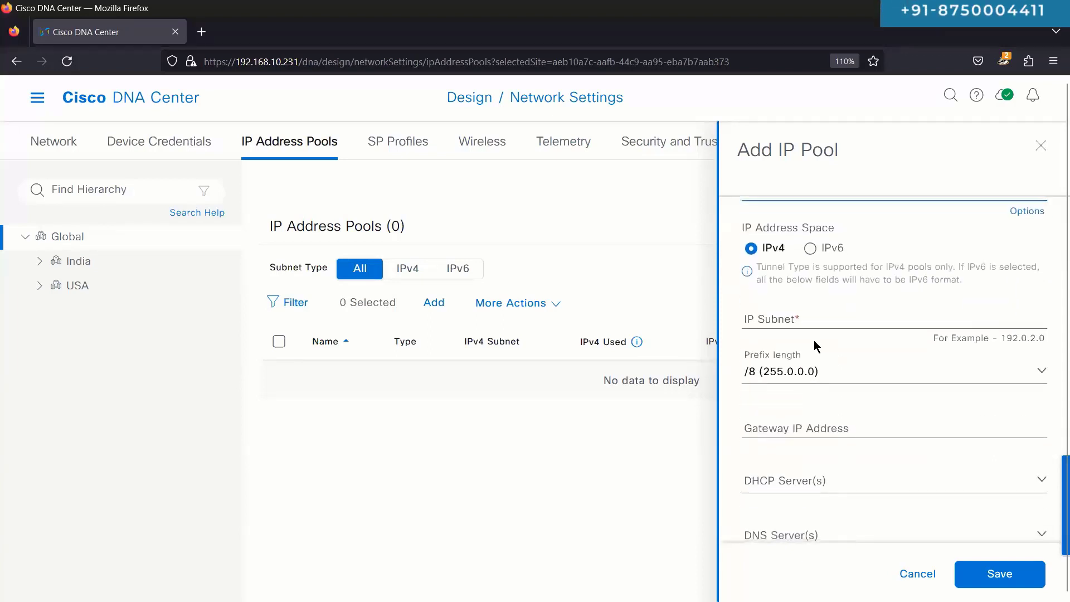
pyautogui.click(804, 318)
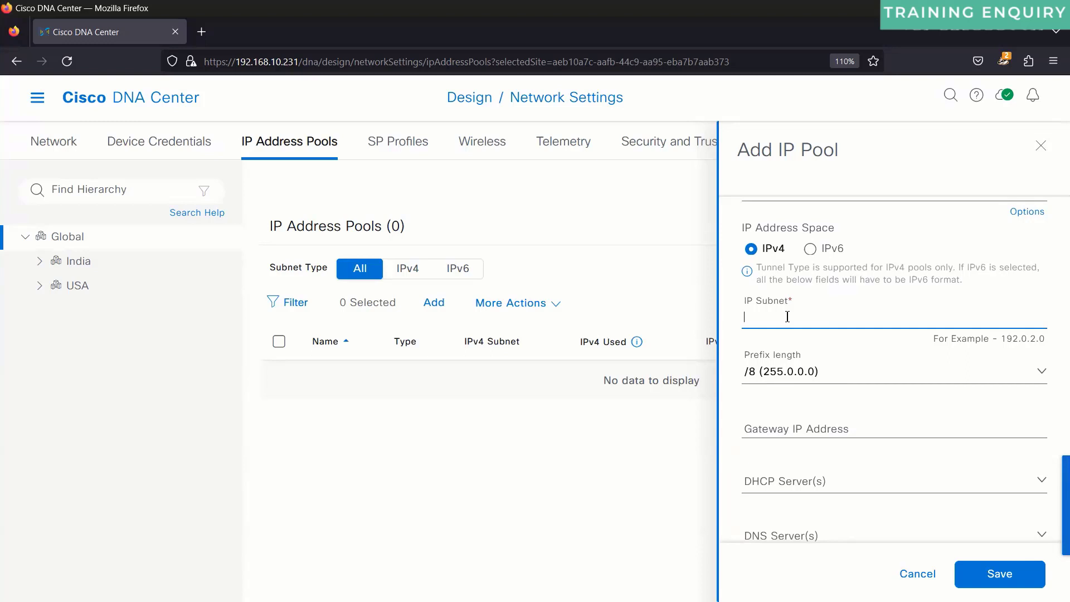
# Step: Enter an initial subnet address and choose the /16 prefix length
pyautogui.write('195')
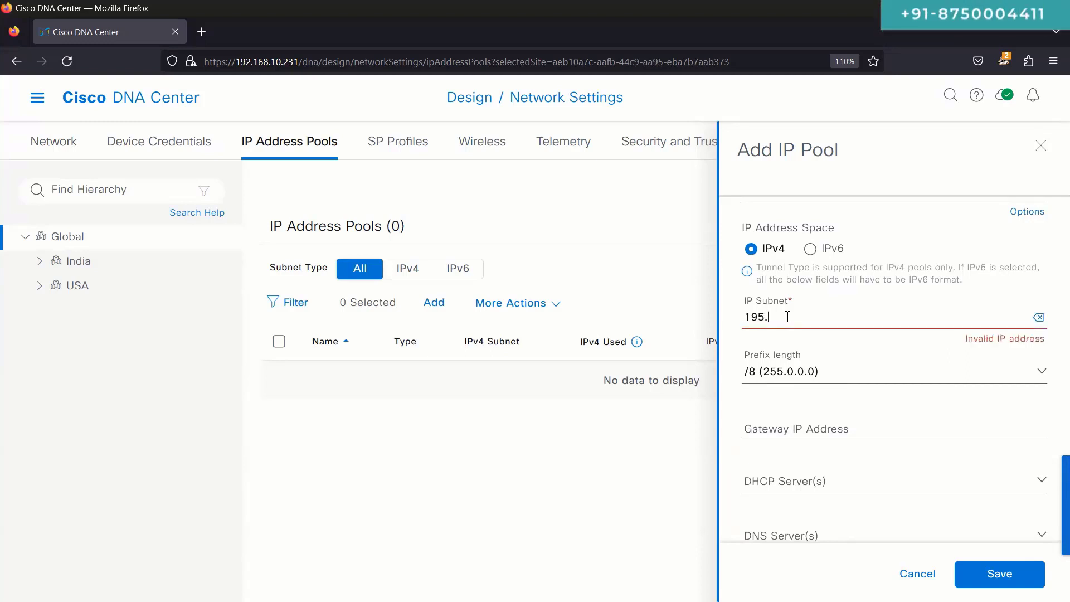
pyautogui.write('.195.195.1')
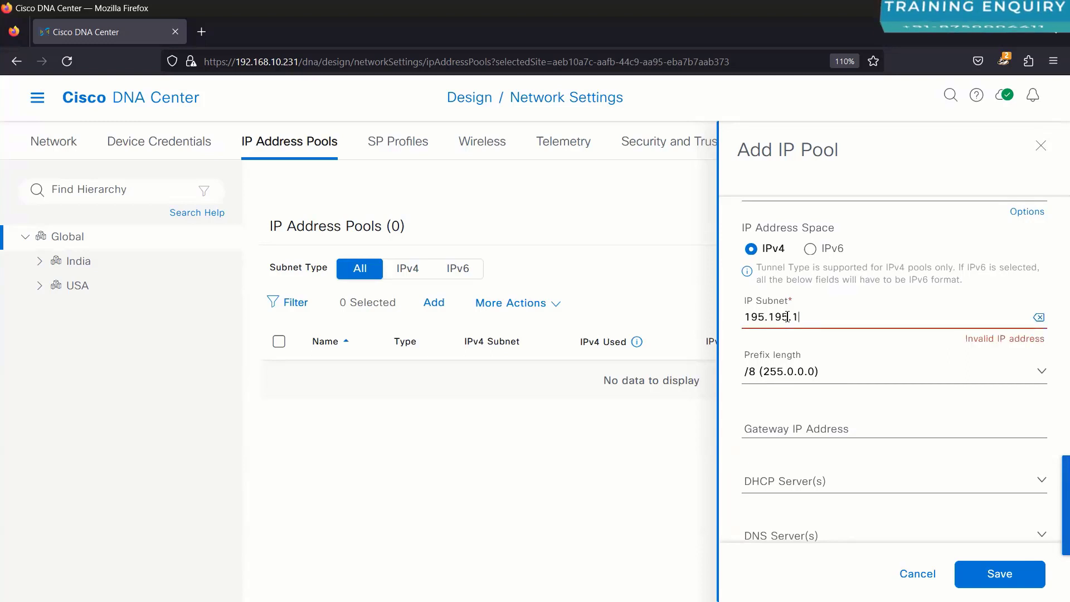
pyautogui.press('BackSpace')
pyautogui.press('BackSpace')
pyautogui.press('BackSpace')
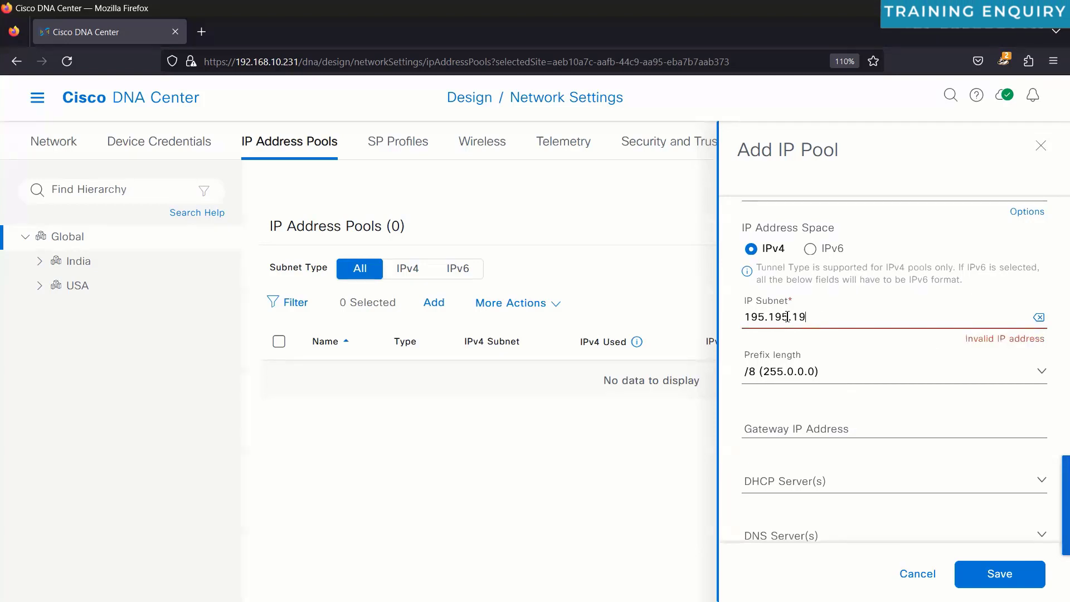
pyautogui.write('0.0')
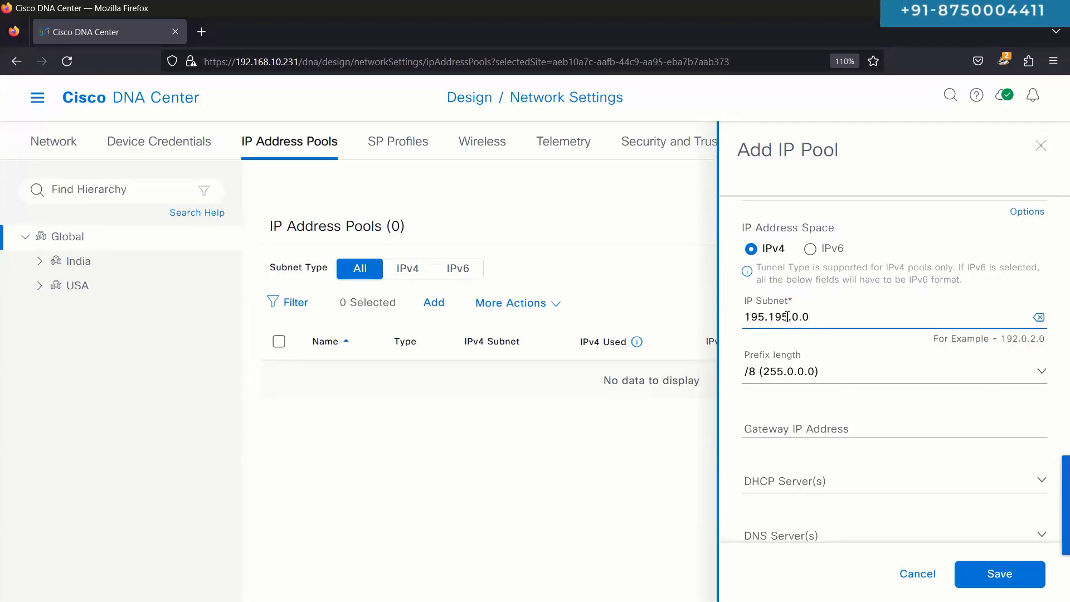
pyautogui.click(804, 371)
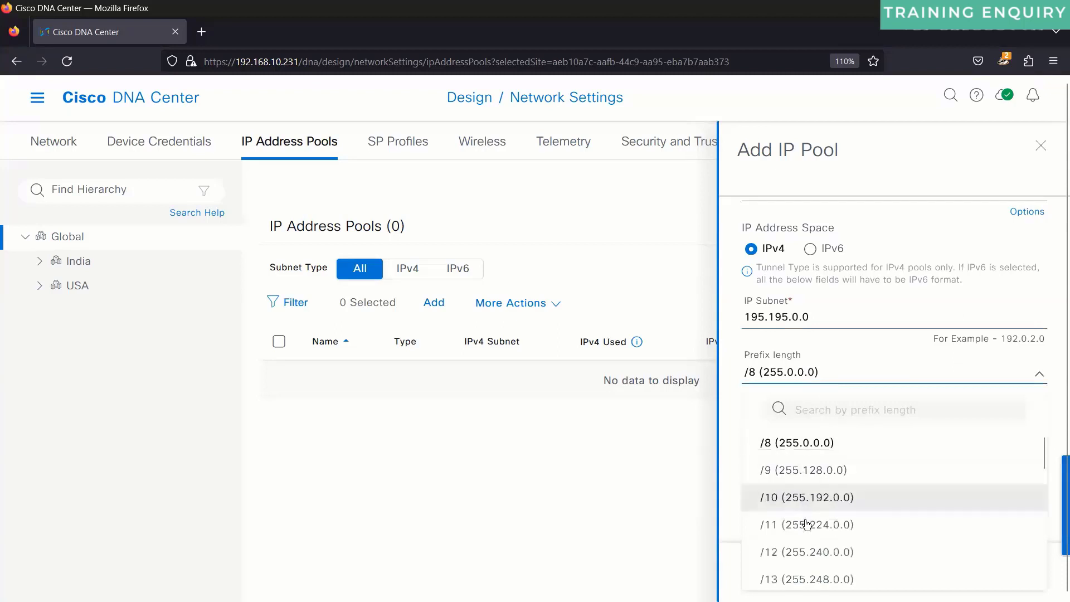
pyautogui.scroll(-4, 806, 524)
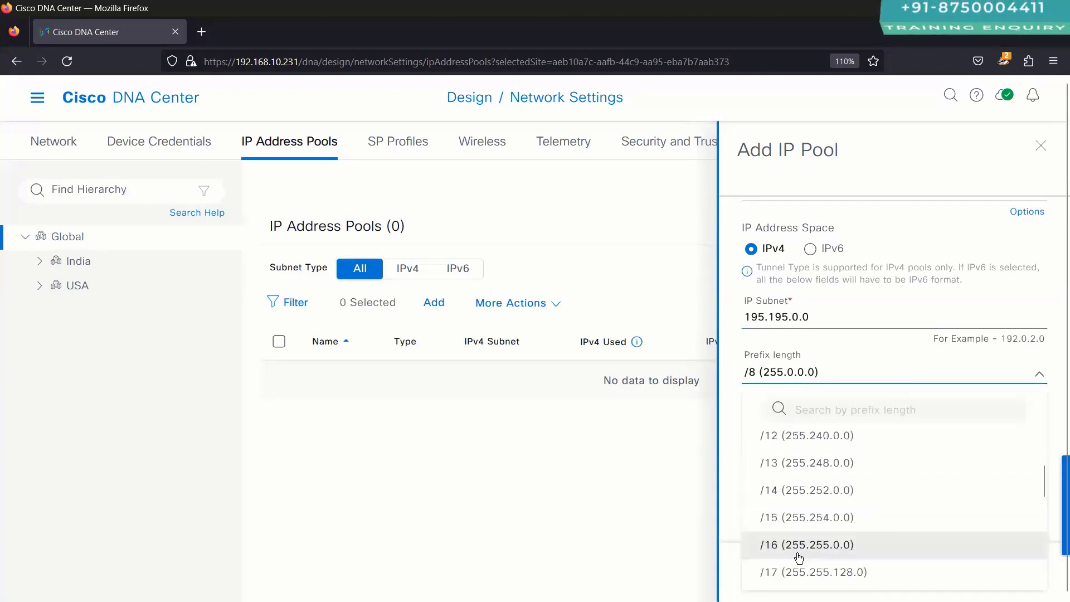
pyautogui.click(798, 556)
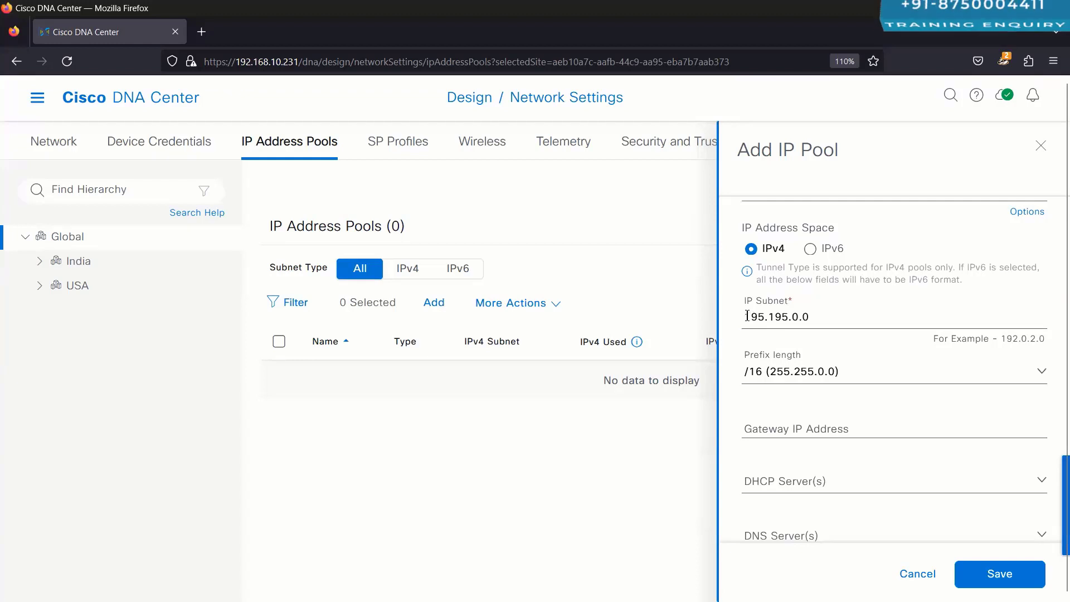
# Step: Replace the subnet address with 10.75.0.0
pyautogui.moveTo(746, 318); pyautogui.dragTo(811, 313)
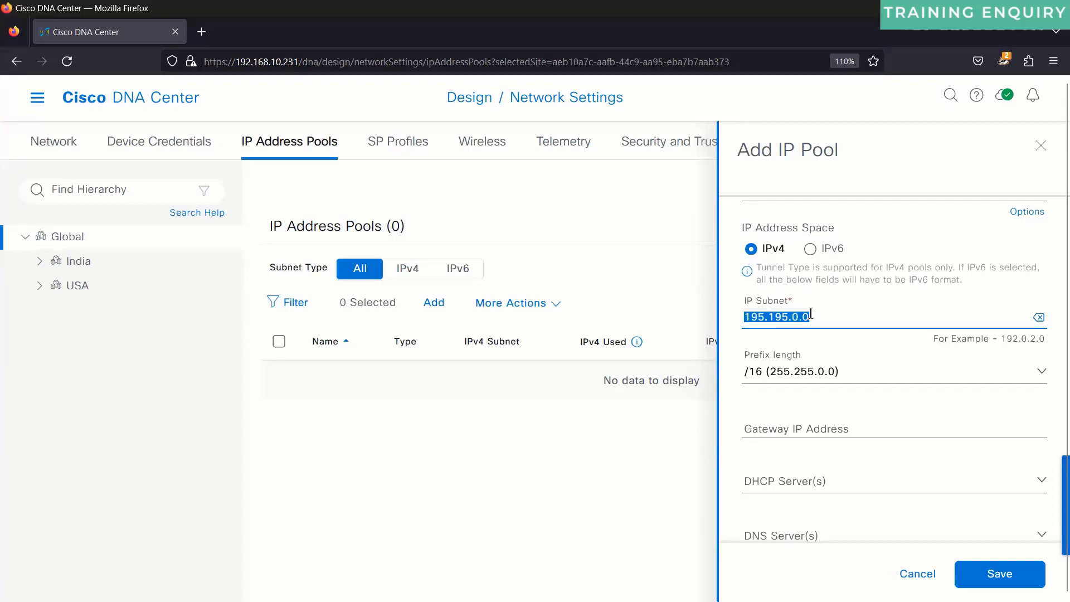
pyautogui.write('20.')
pyautogui.press('BackSpace')
pyautogui.press('BackSpace')
pyautogui.press('BackSpace')
pyautogui.write('10.')
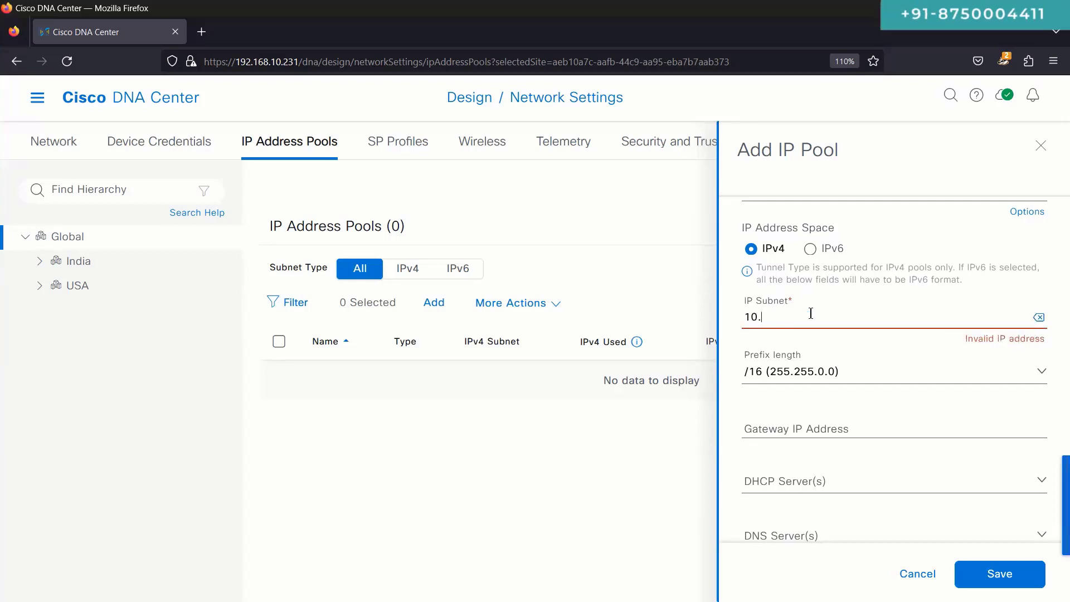
pyautogui.write('75.9.9')
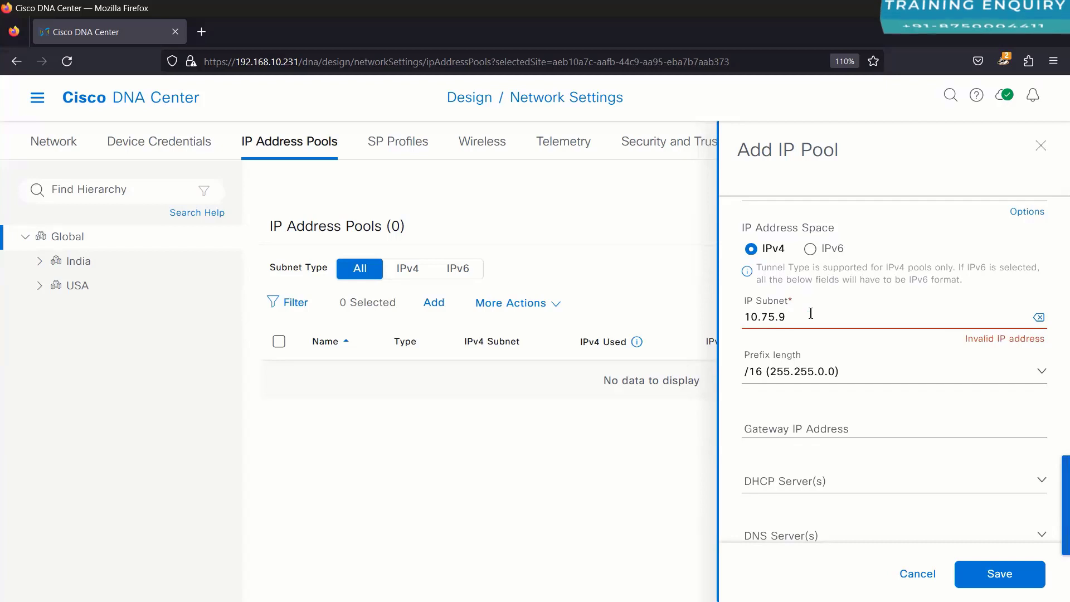
pyautogui.press('BackSpace')
pyautogui.press('BackSpace')
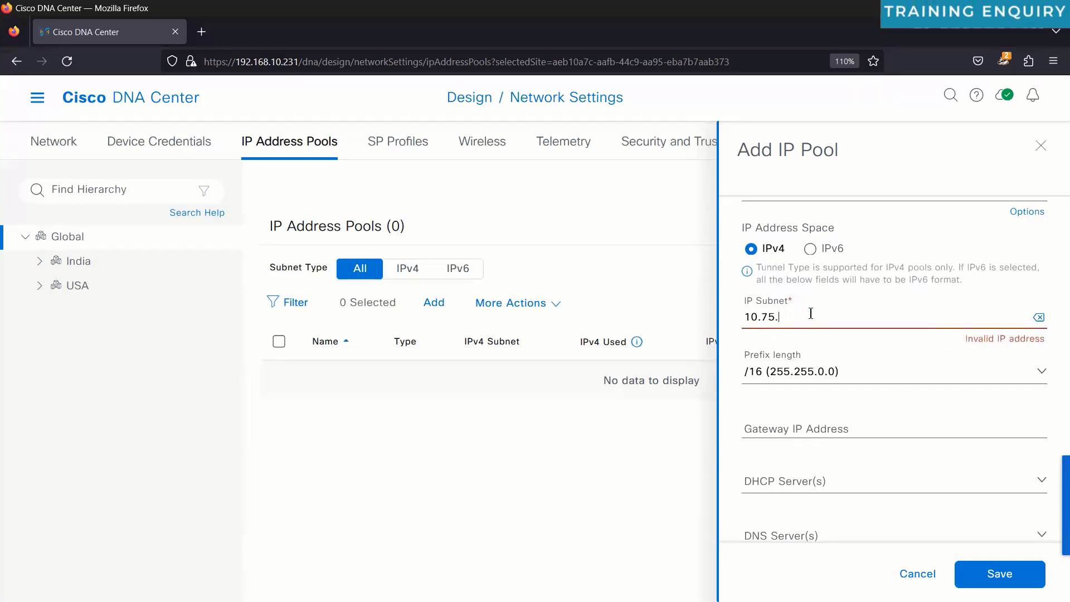
pyautogui.write('0.0/')
pyautogui.press('BackSpace')
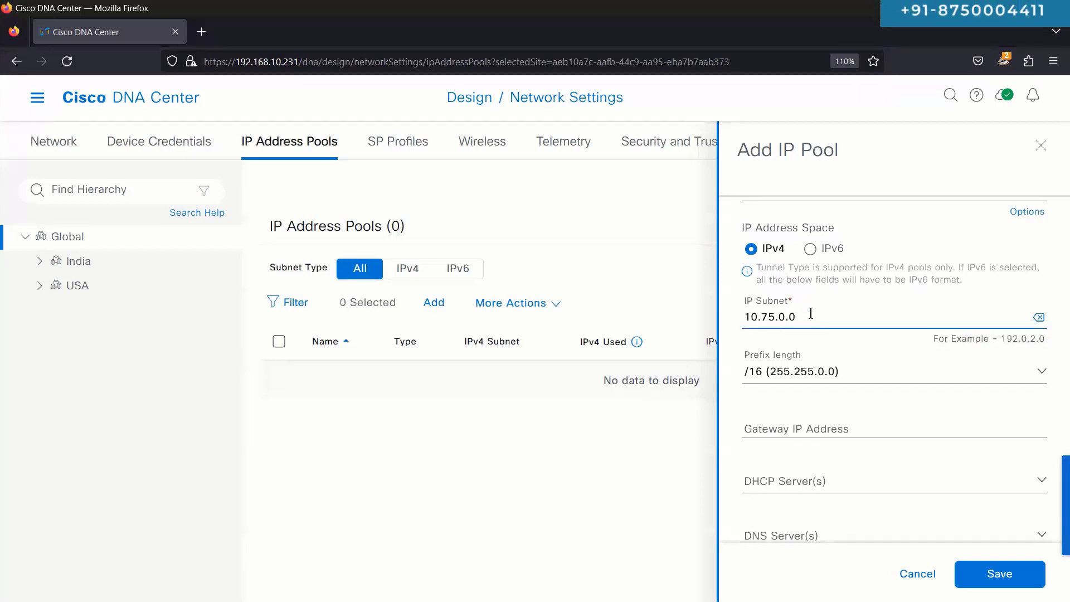
pyautogui.moveTo(797, 317); pyautogui.dragTo(728, 319)
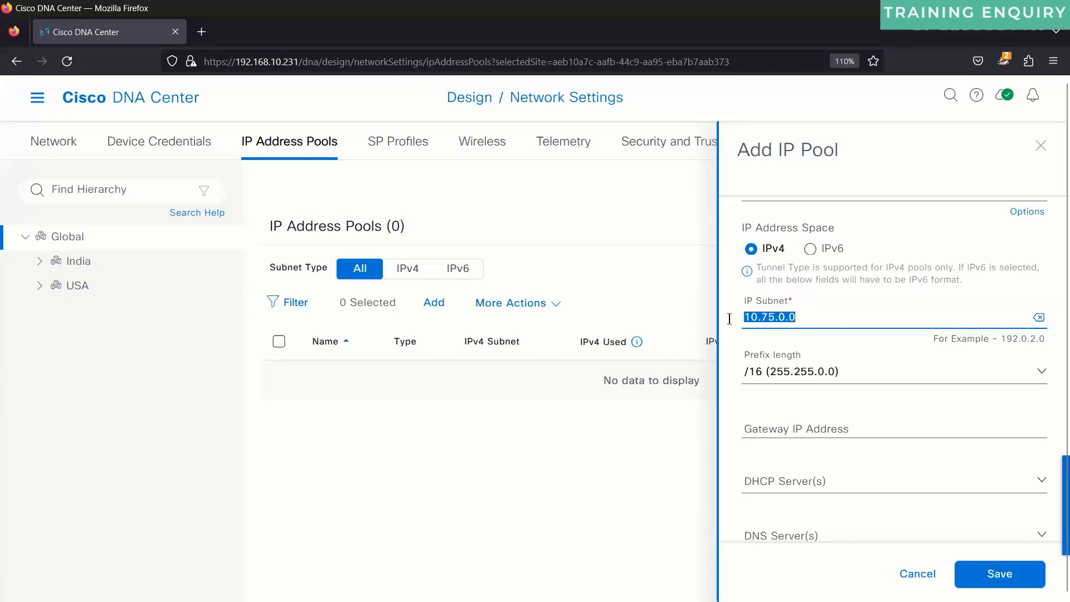
pyautogui.click(770, 315)
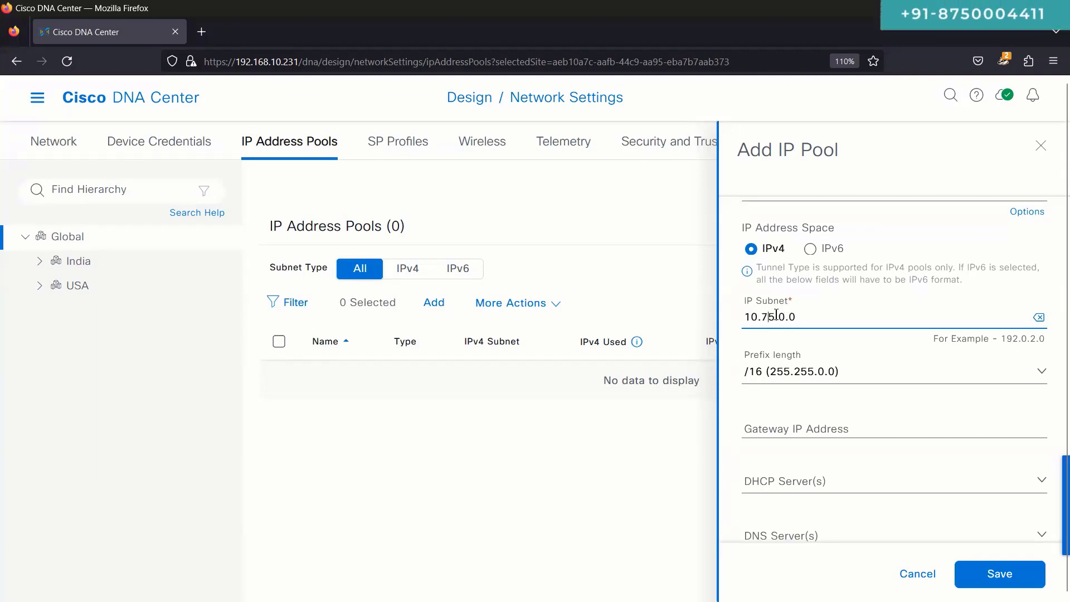
pyautogui.click(803, 374)
pyautogui.click(799, 373)
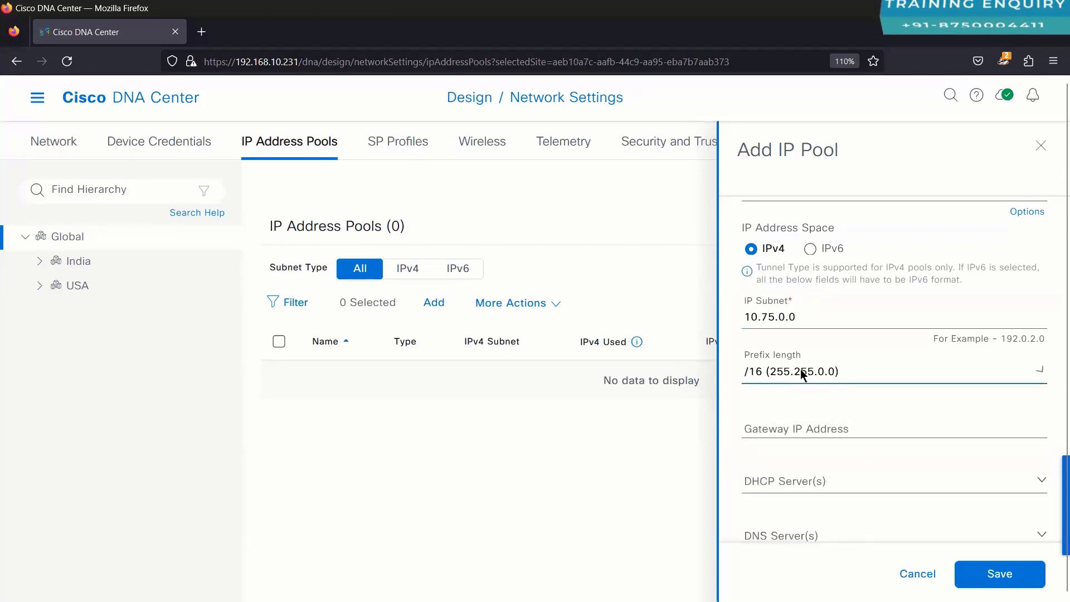
pyautogui.scroll(-2, 808, 420)
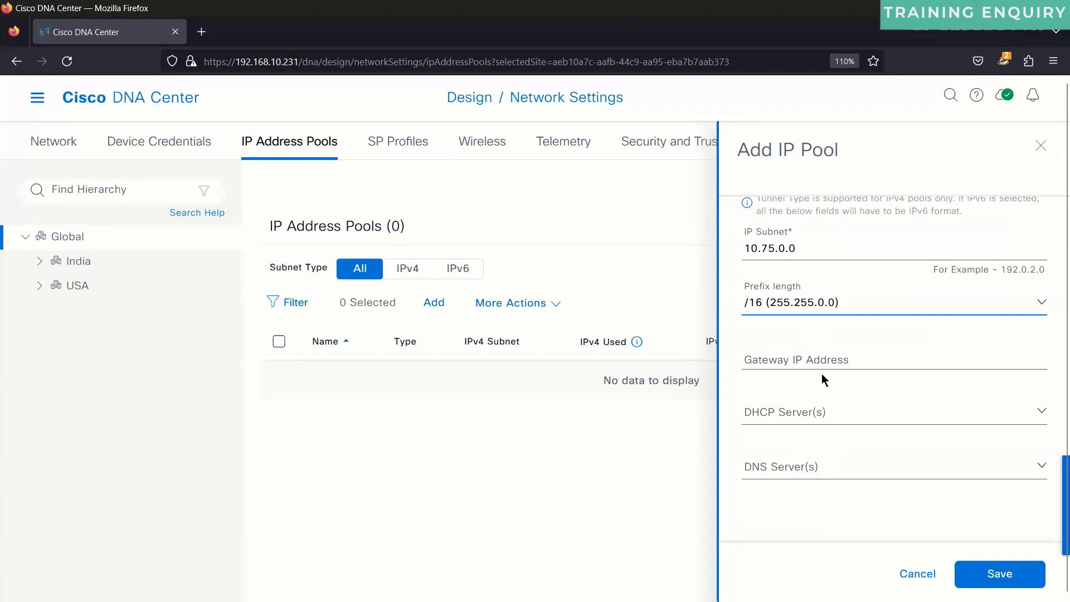
pyautogui.scroll(5, 822, 374)
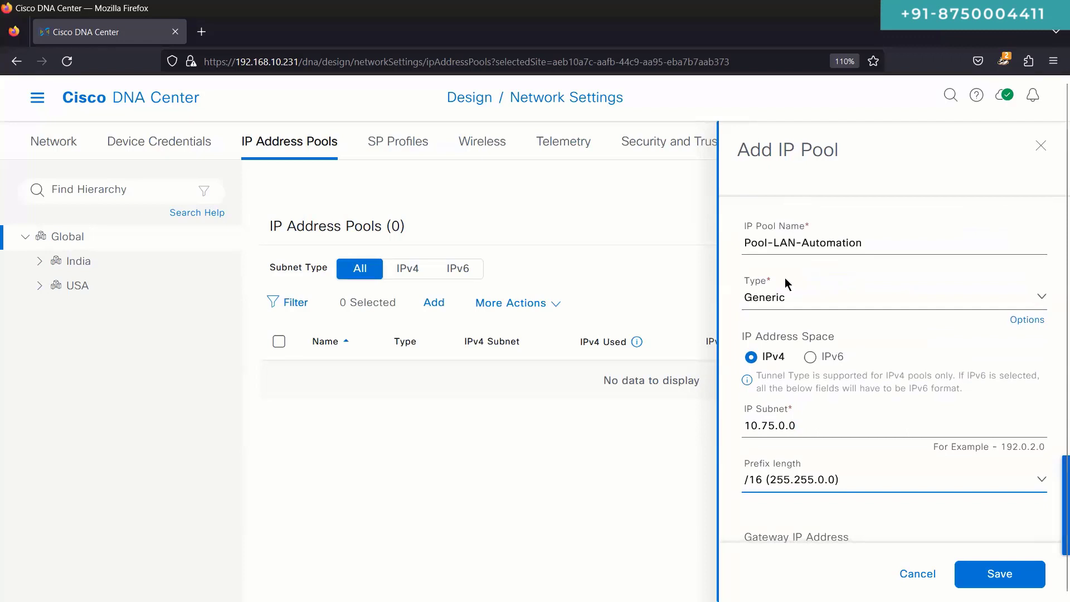
pyautogui.scroll(-5, 769, 469)
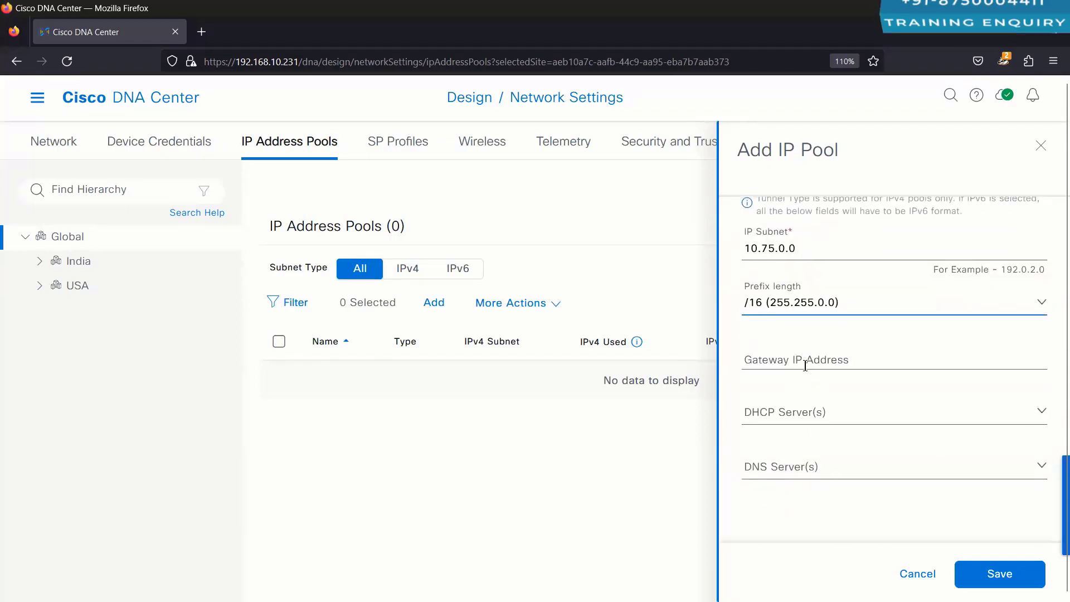
pyautogui.click(809, 416)
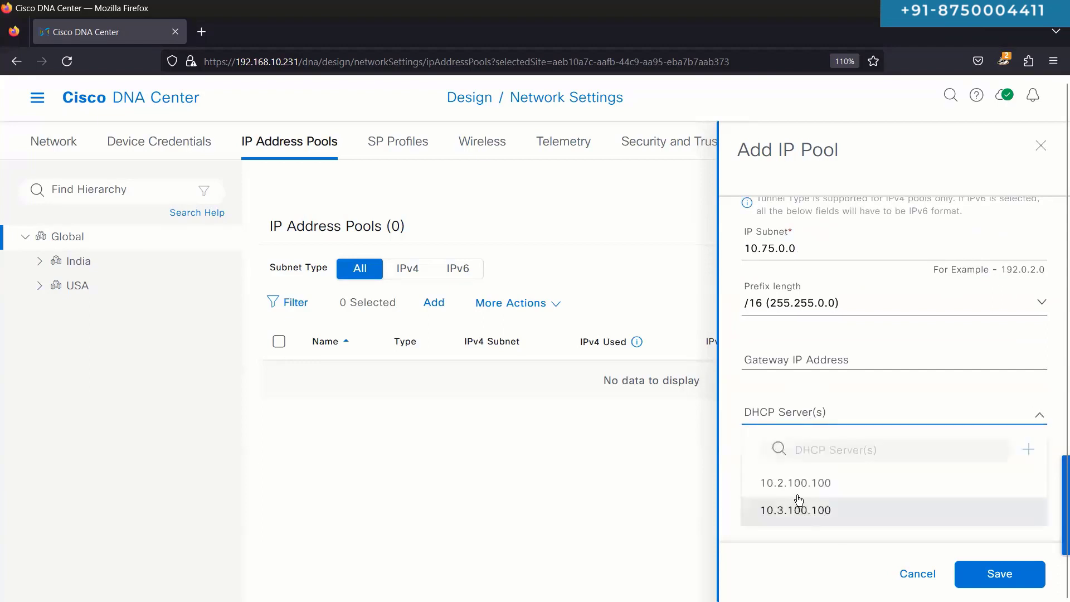
pyautogui.click(828, 477)
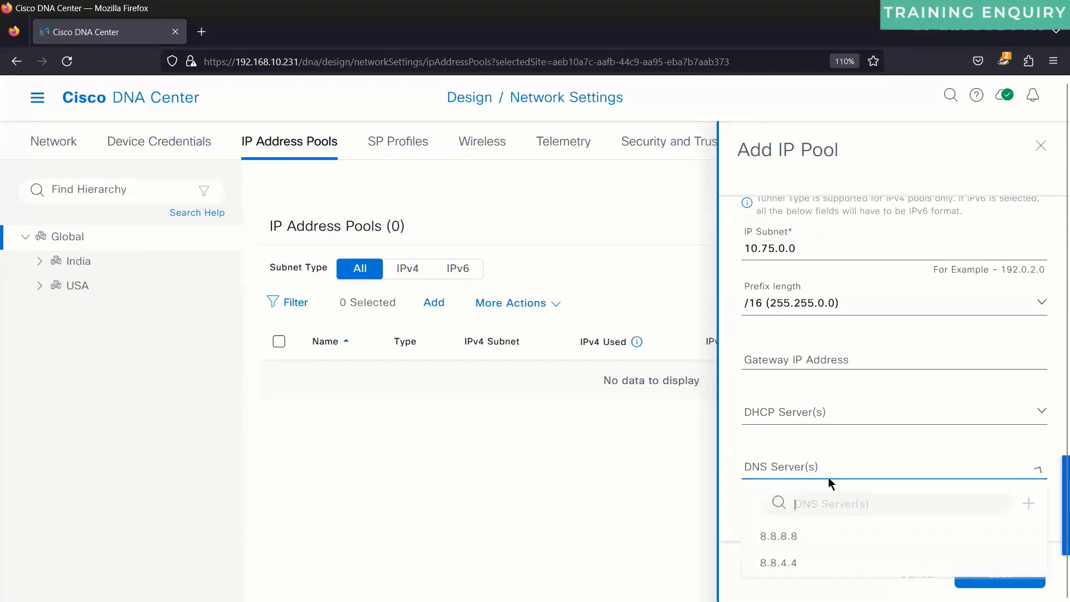
pyautogui.click(754, 388)
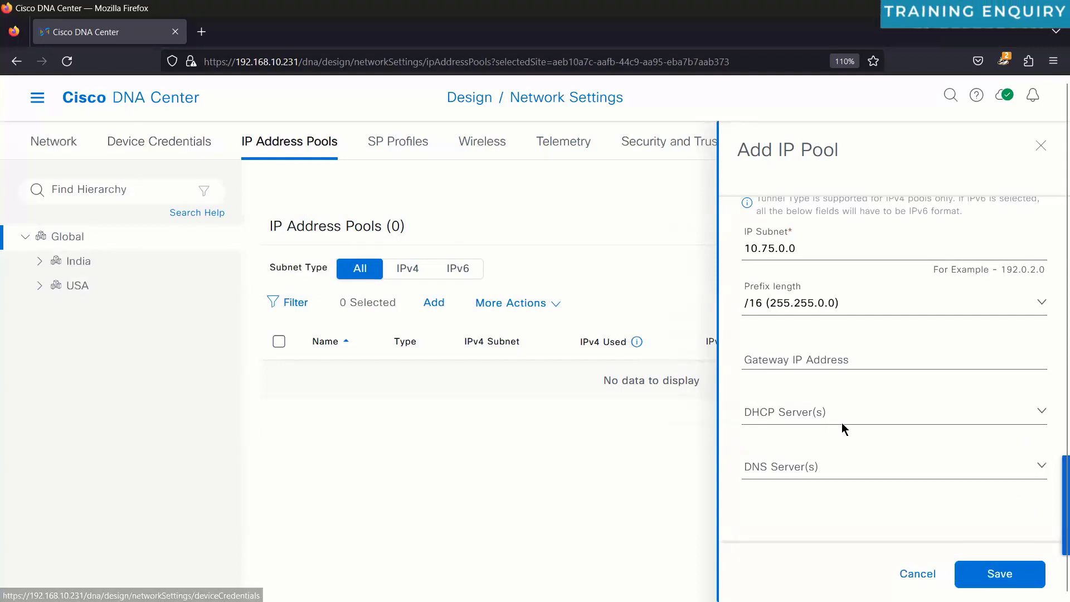
pyautogui.click(978, 415)
pyautogui.click(979, 416)
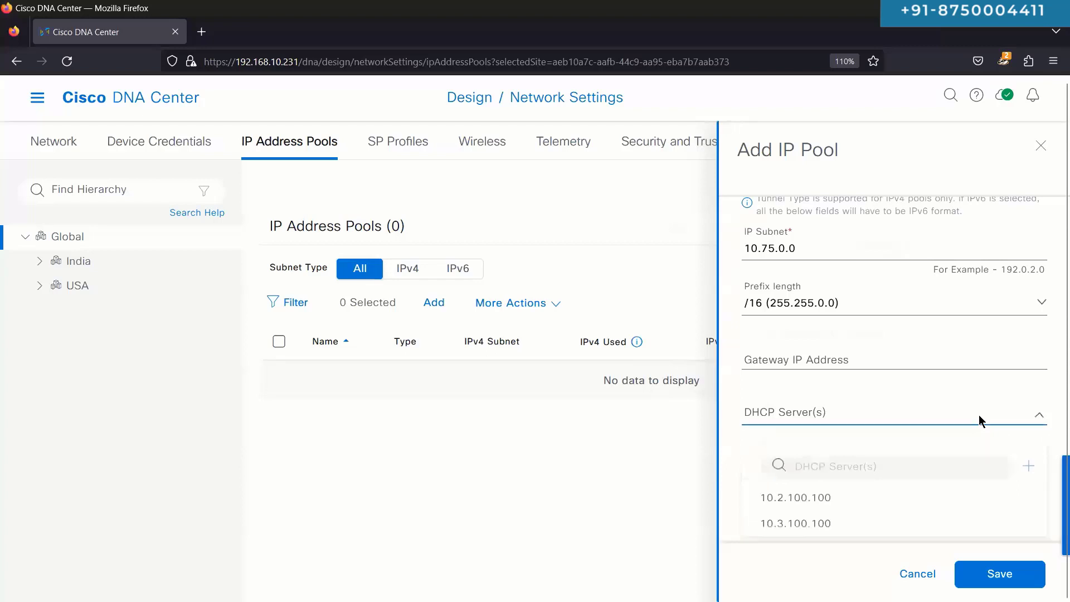
pyautogui.click(855, 464)
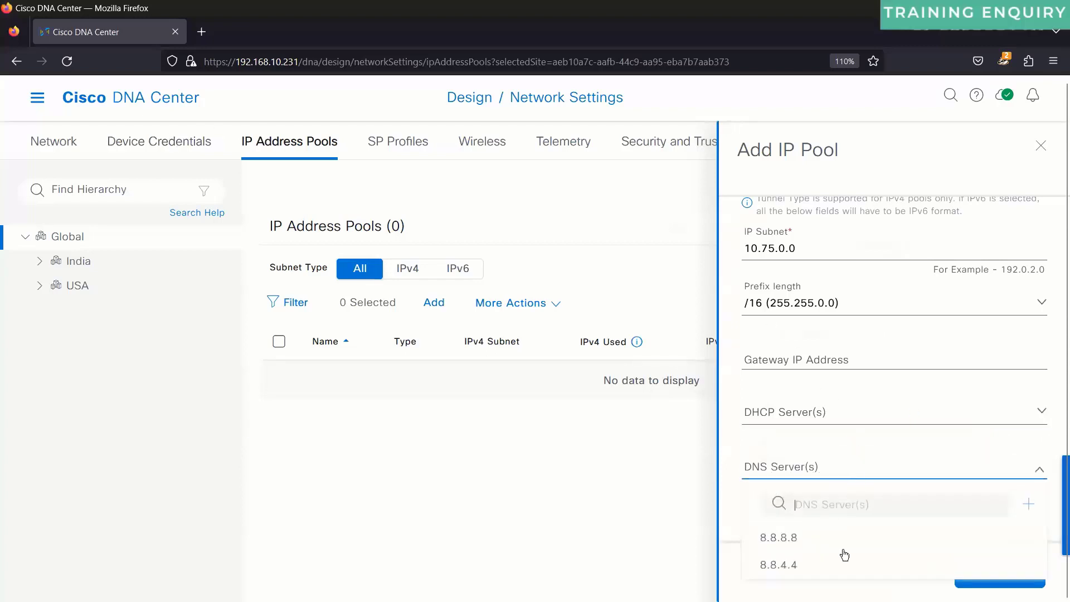
pyautogui.click(747, 433)
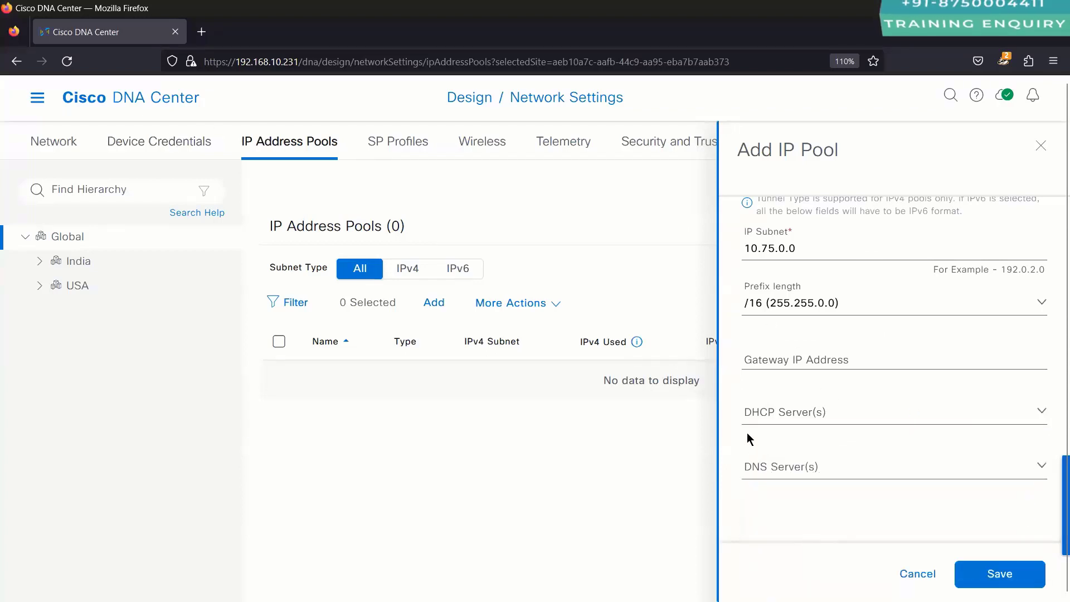
pyautogui.scroll(2, 747, 432)
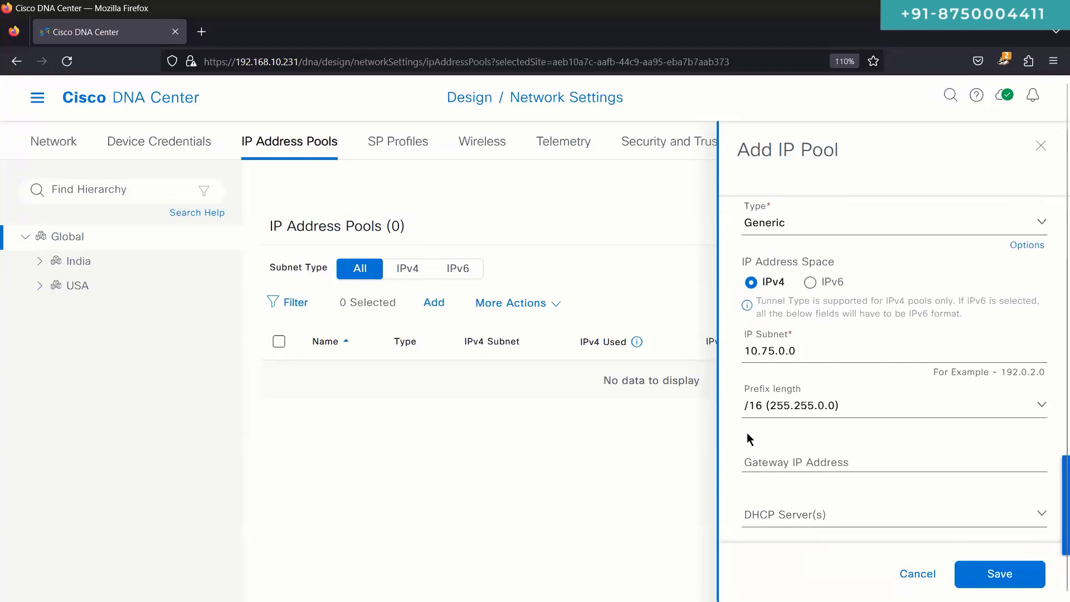
pyautogui.scroll(2, 747, 432)
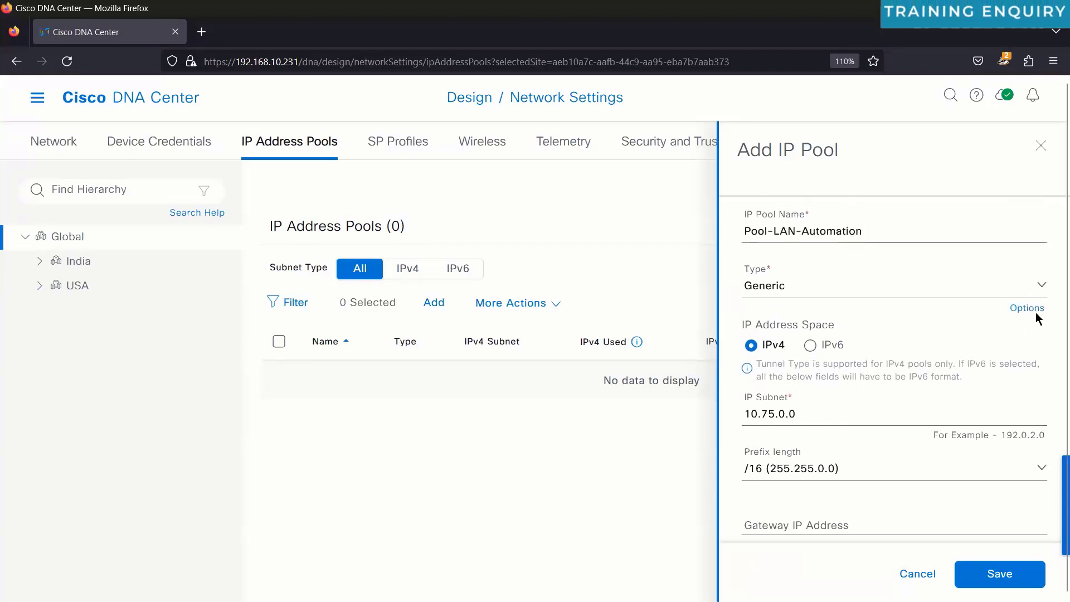
pyautogui.moveTo(1036, 310)
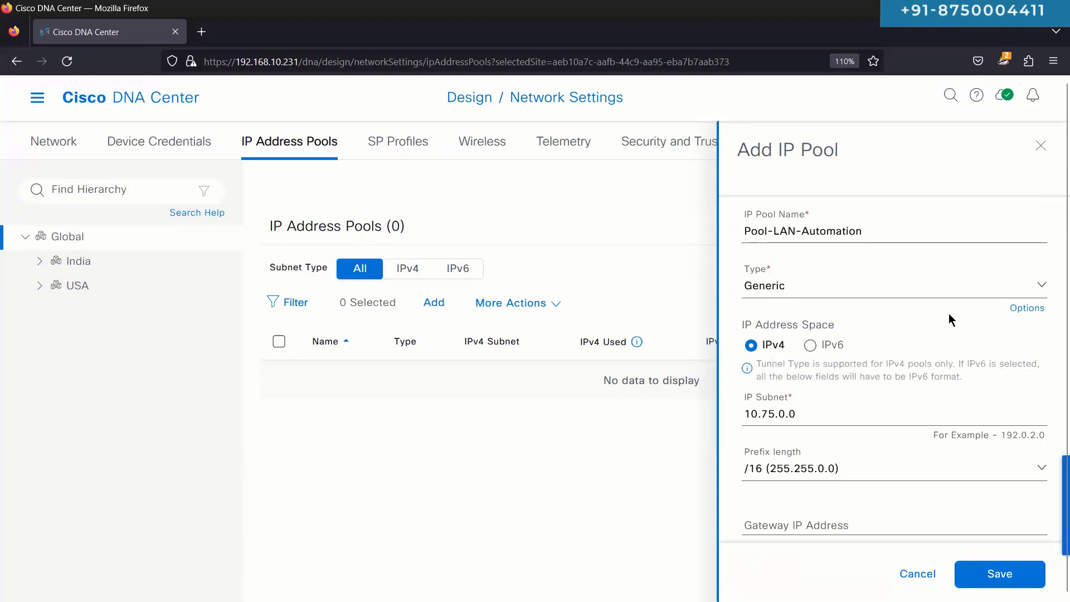
pyautogui.click(927, 289)
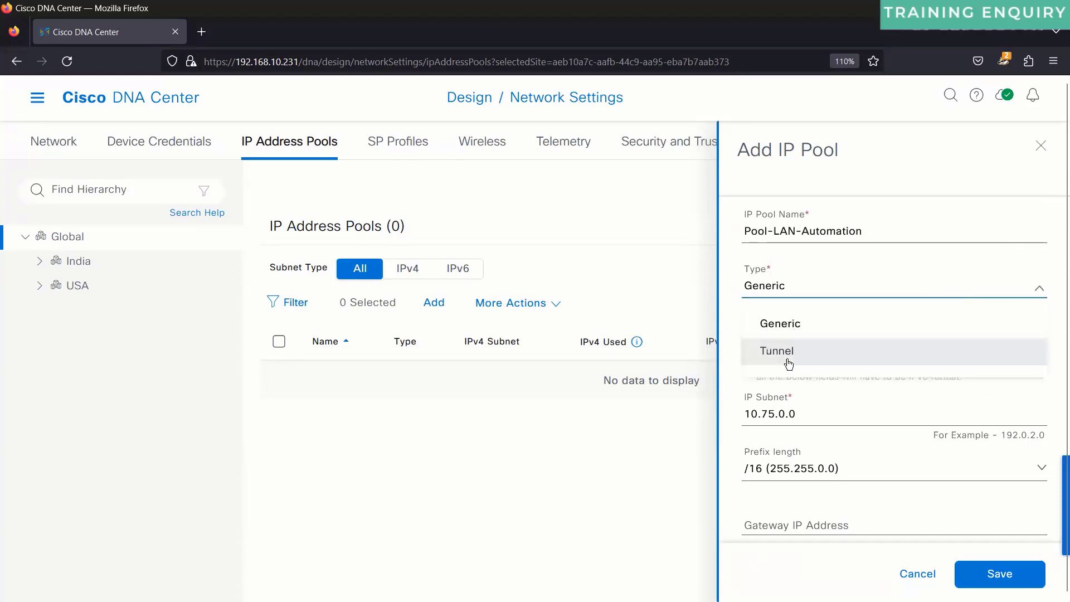
pyautogui.click(880, 390)
pyautogui.moveTo(1024, 310)
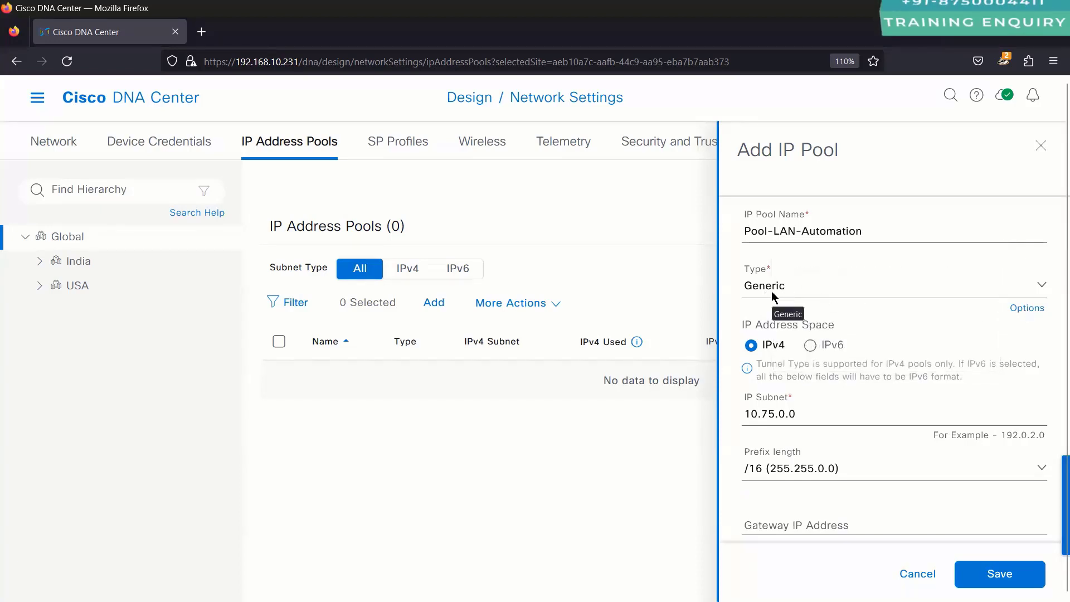
pyautogui.scroll(-3, 771, 291)
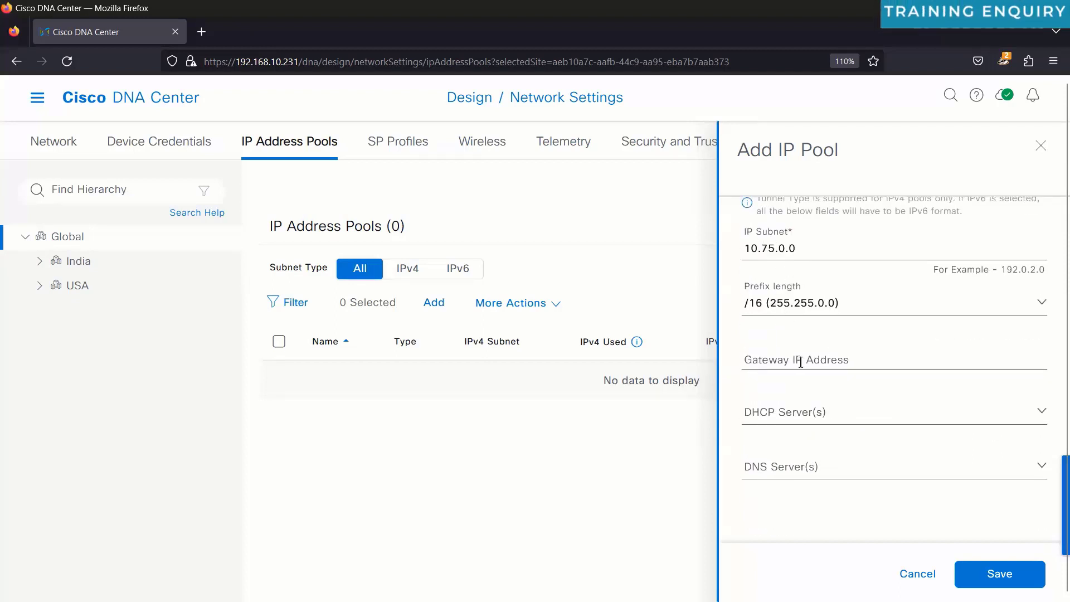
pyautogui.scroll(3, 797, 302)
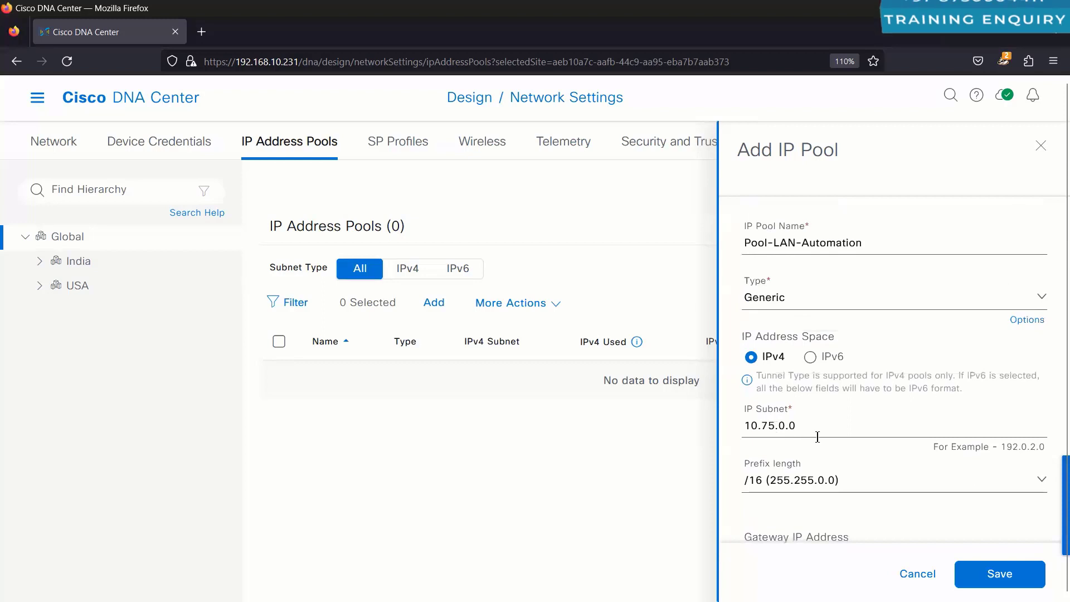
pyautogui.tripleClick(787, 245)
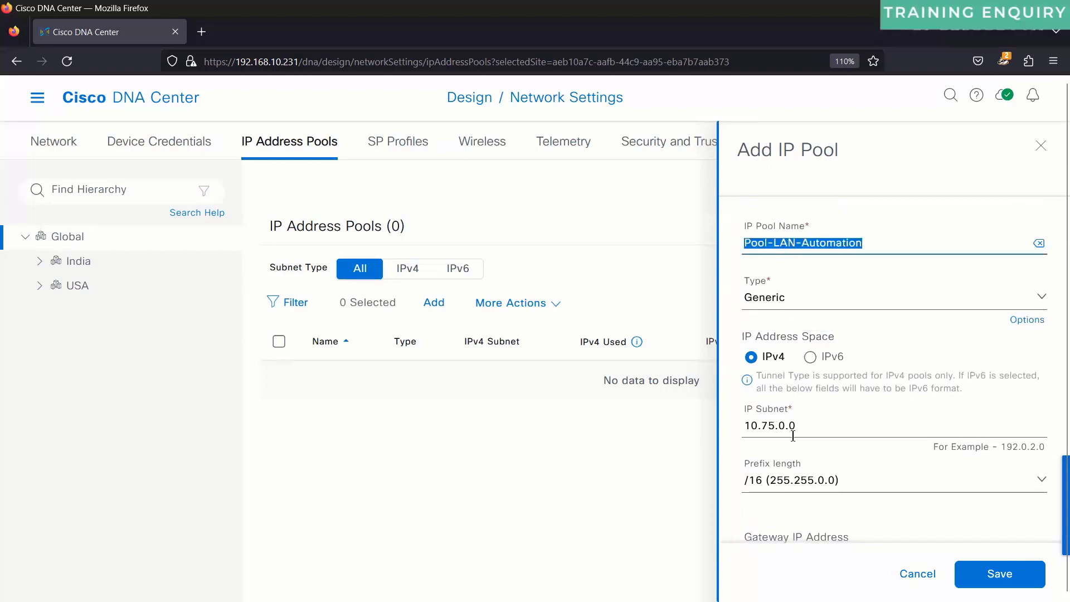
pyautogui.click(759, 427)
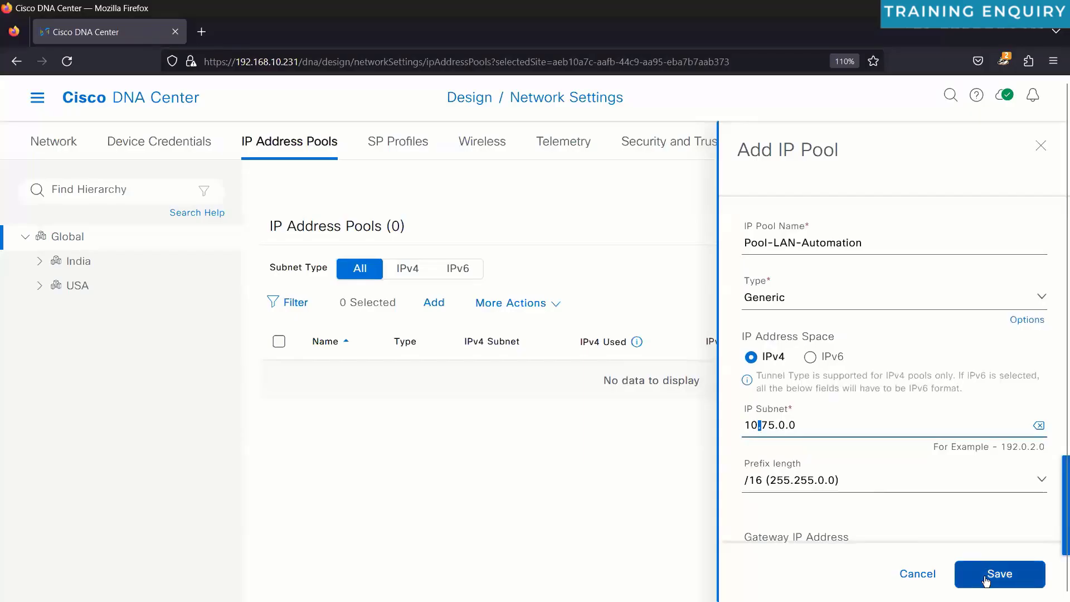
# Step: Save the 10.75.0.0/16 global pool, then show The Wall Street site under USA > New York
pyautogui.click(985, 580)
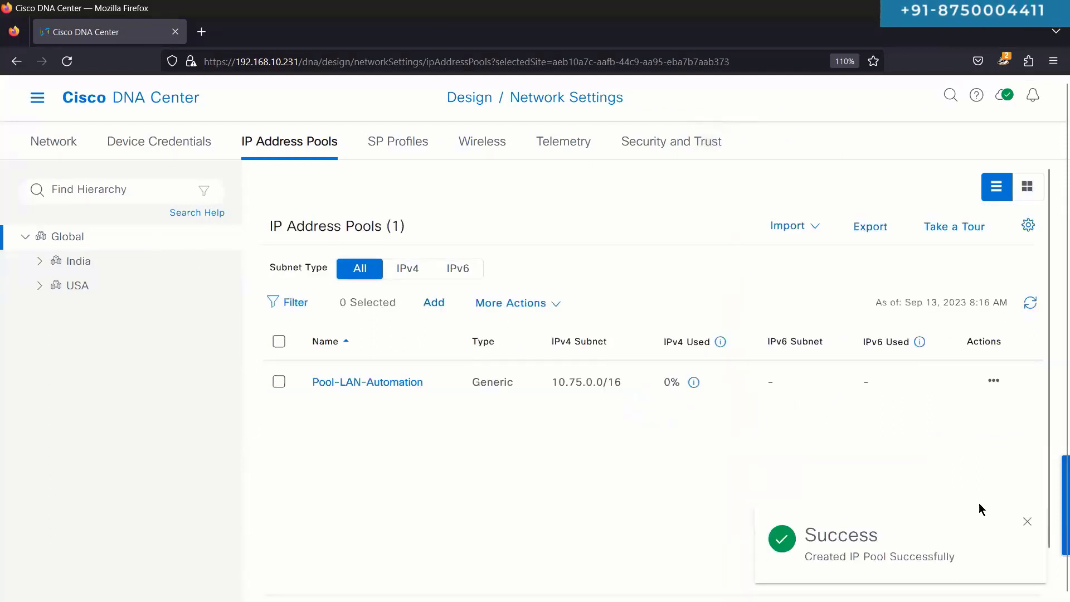
pyautogui.click(1027, 521)
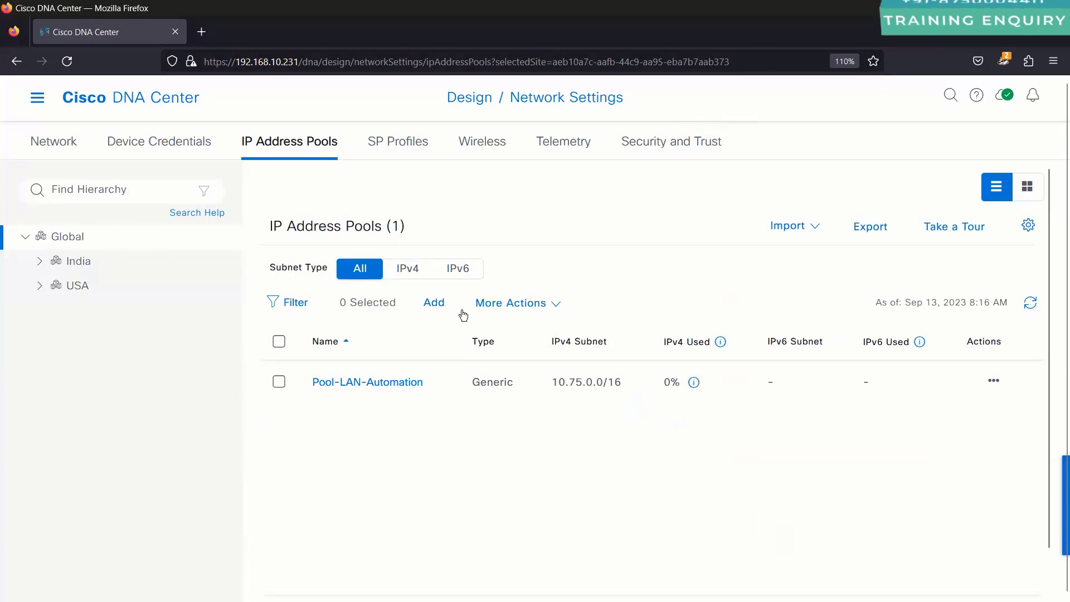
pyautogui.click(40, 261)
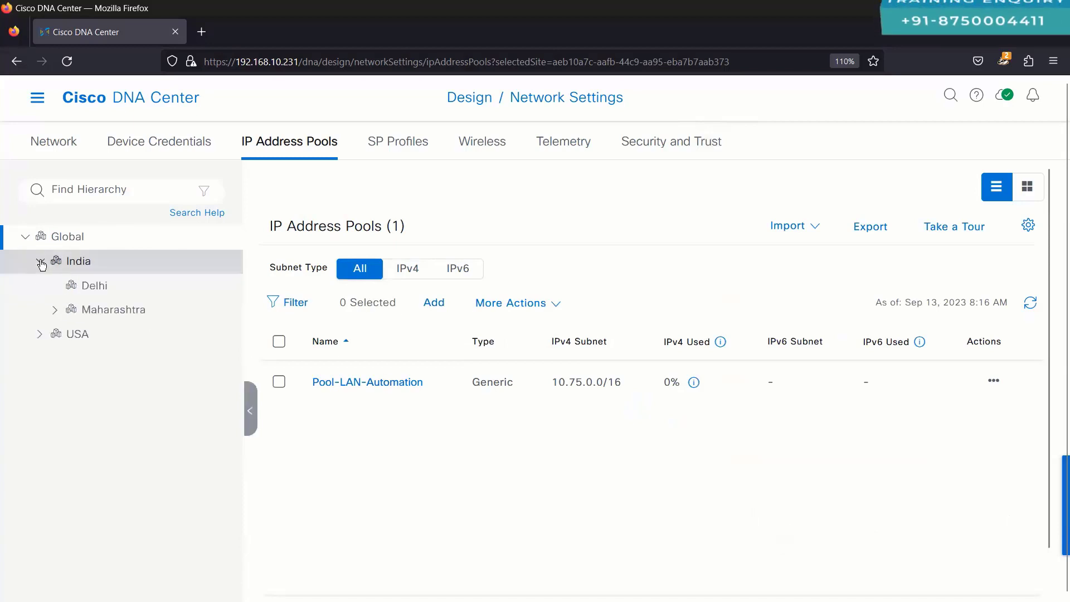
pyautogui.click(41, 335)
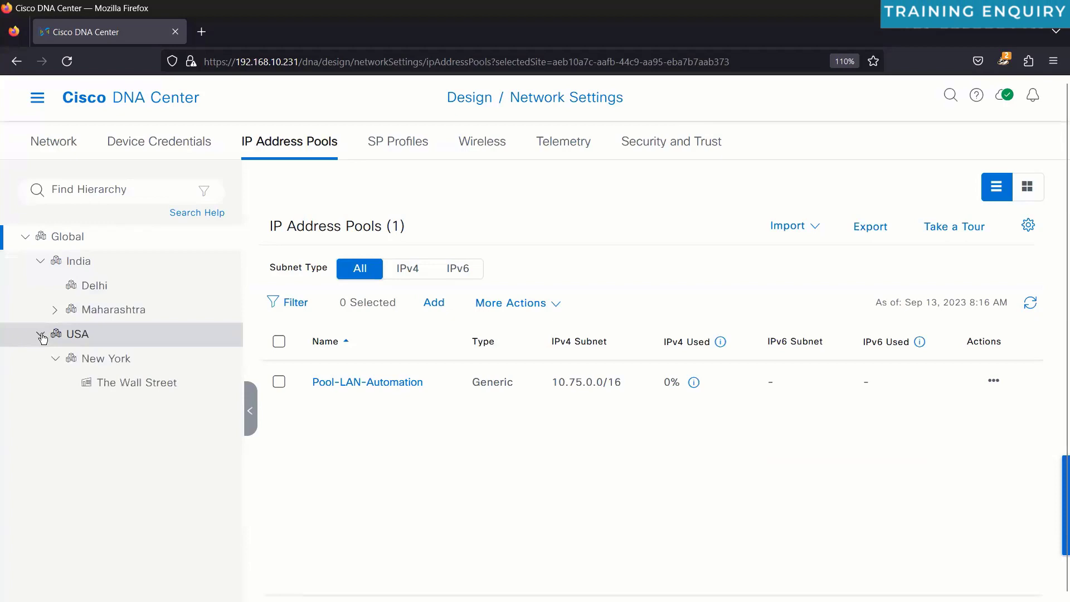
pyautogui.click(83, 358)
pyautogui.click(128, 386)
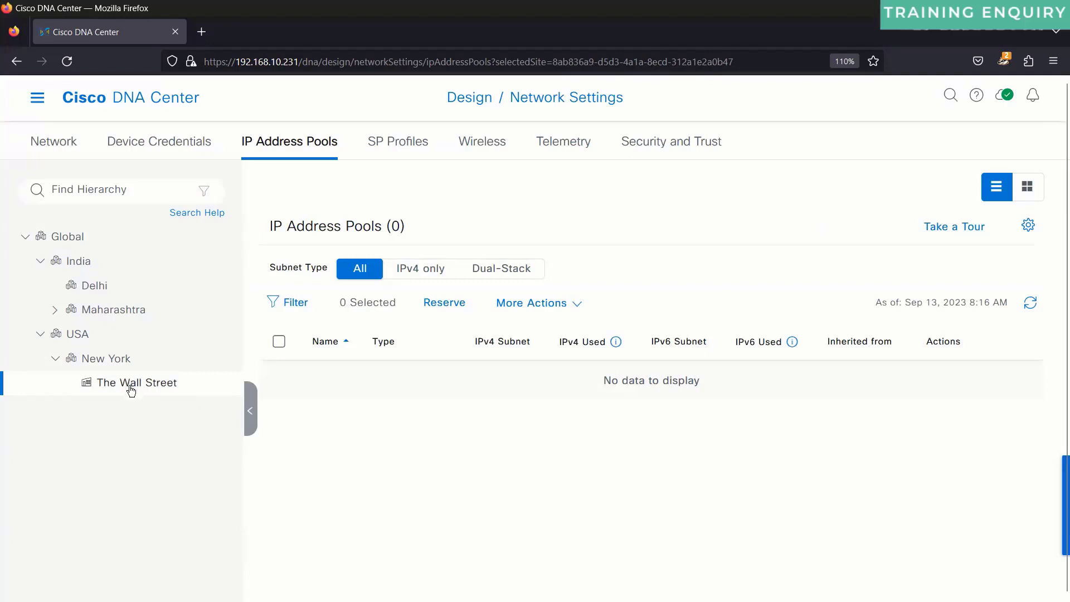
# Step: Cancel the started reservation and compare the Global and The Wall Street pool lists
pyautogui.click(444, 308)
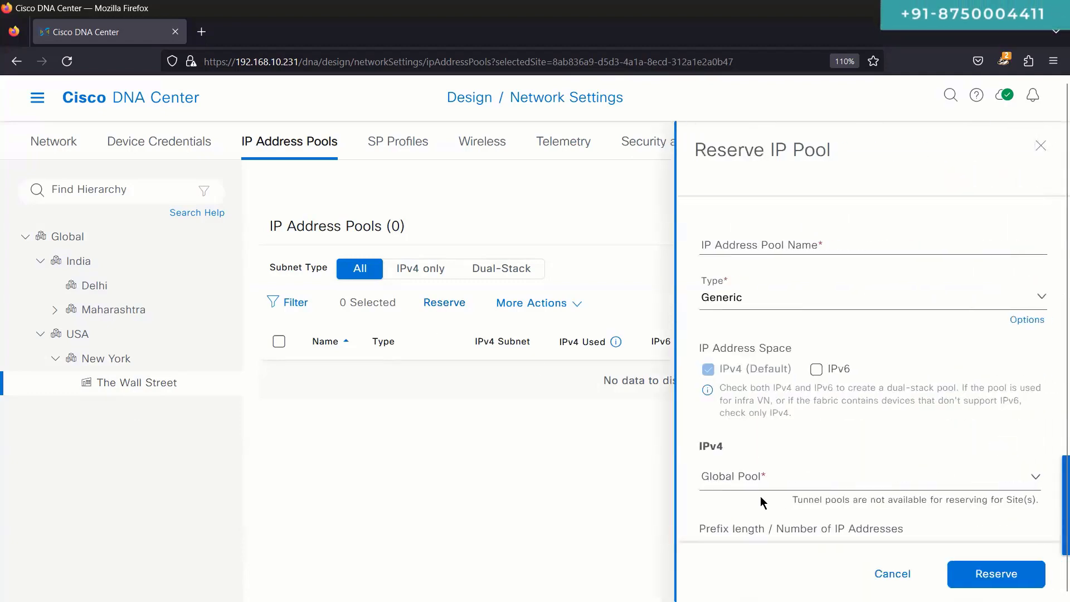
pyautogui.click(892, 574)
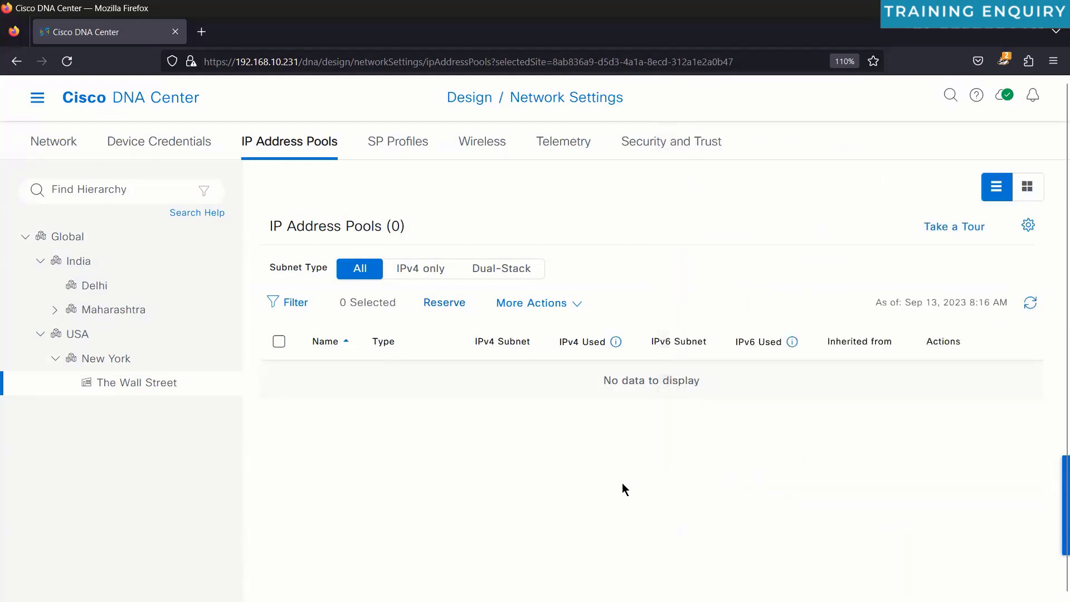
pyautogui.click(119, 242)
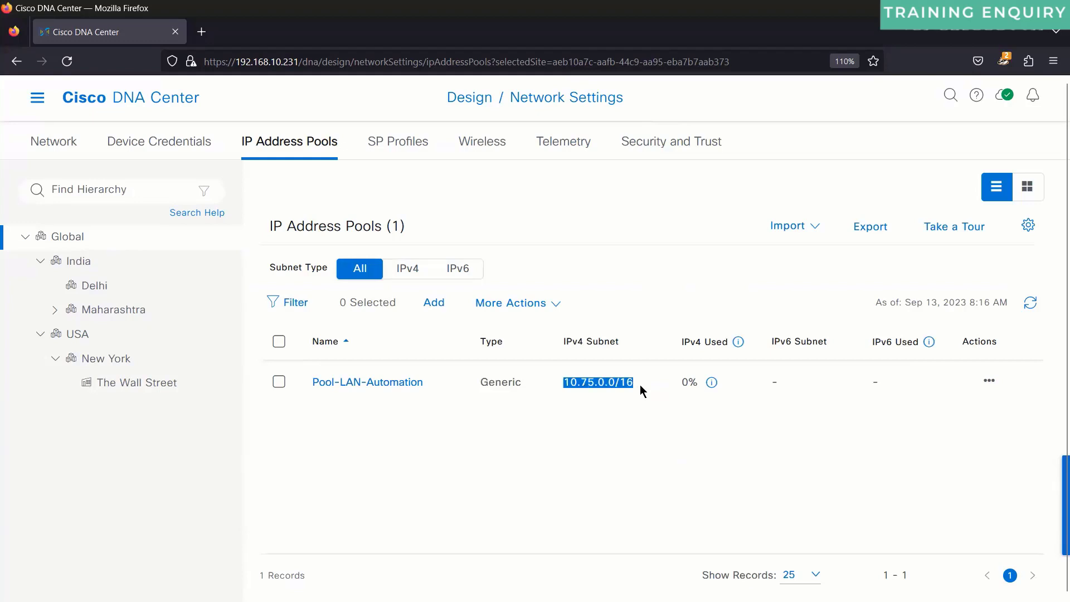
pyautogui.click(152, 390)
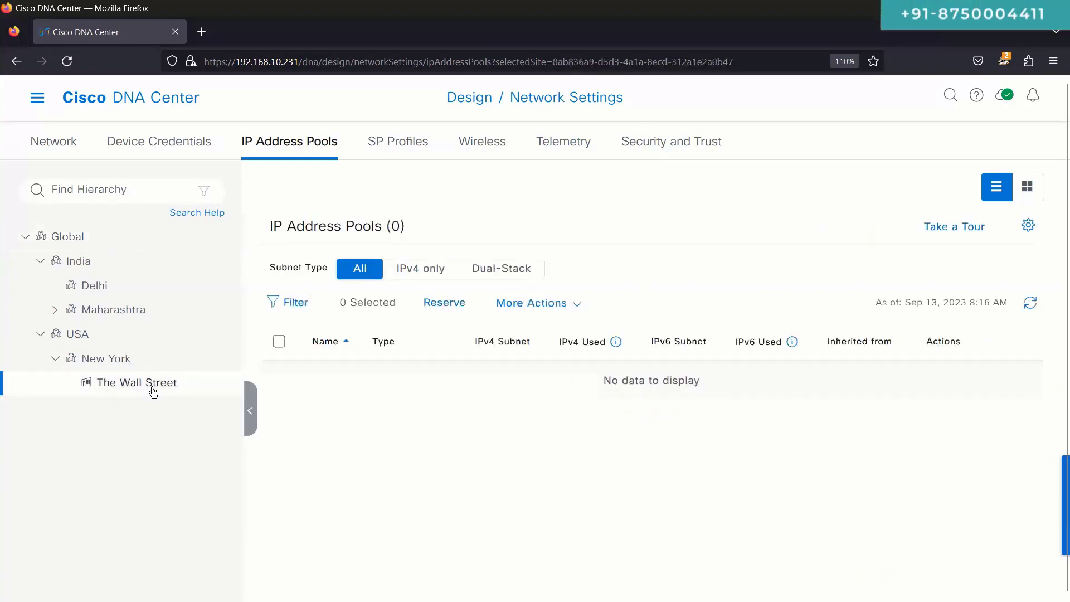
pyautogui.click(86, 239)
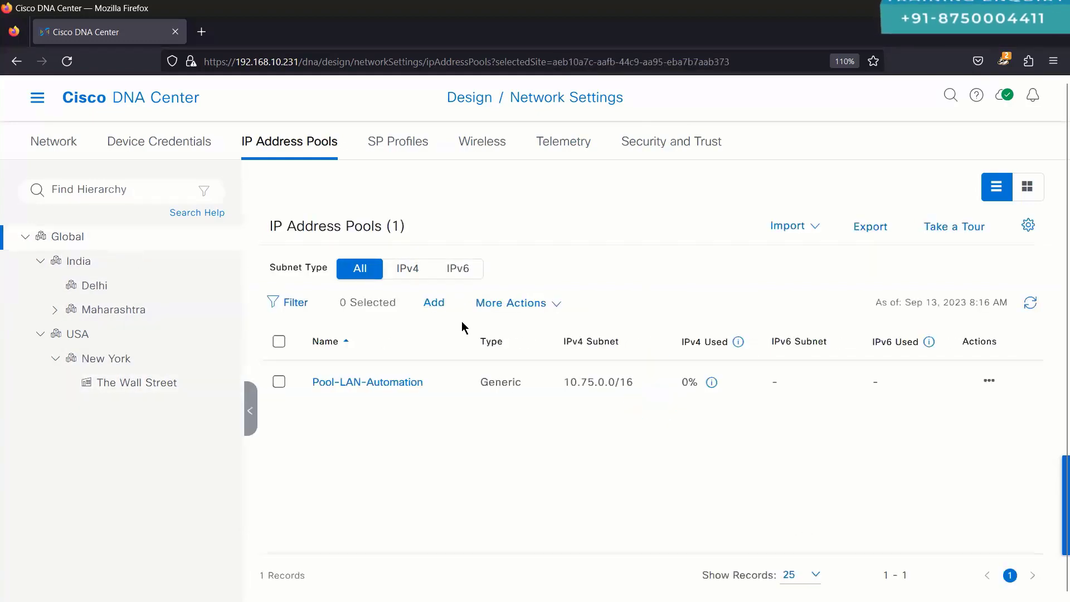
pyautogui.click(187, 389)
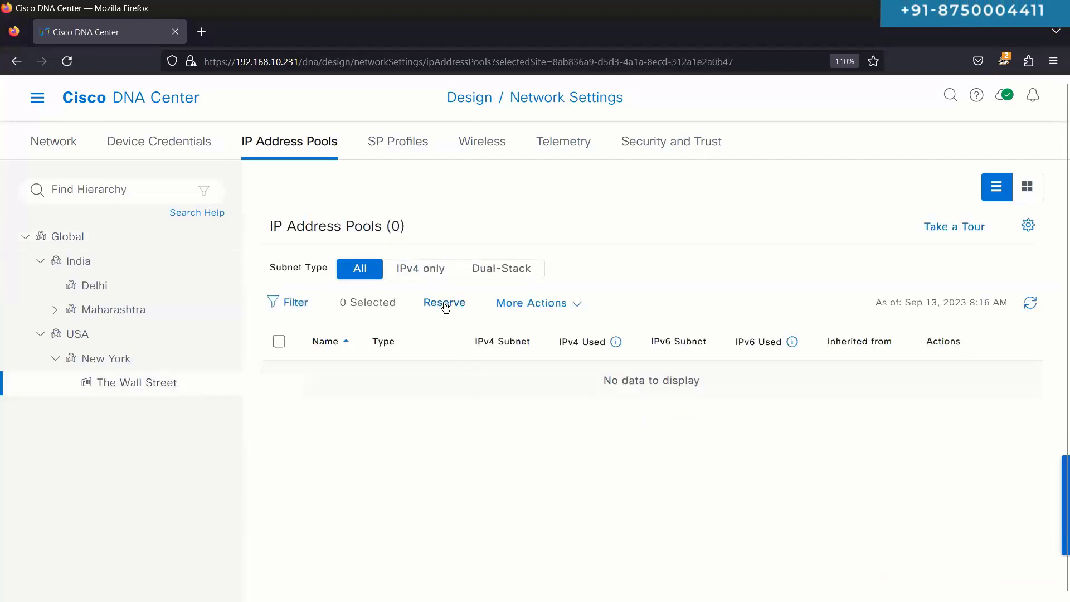
# Step: Start a reservation for The Wall Street named Br2-LAN-Automation
pyautogui.click(444, 303)
pyautogui.click(845, 246)
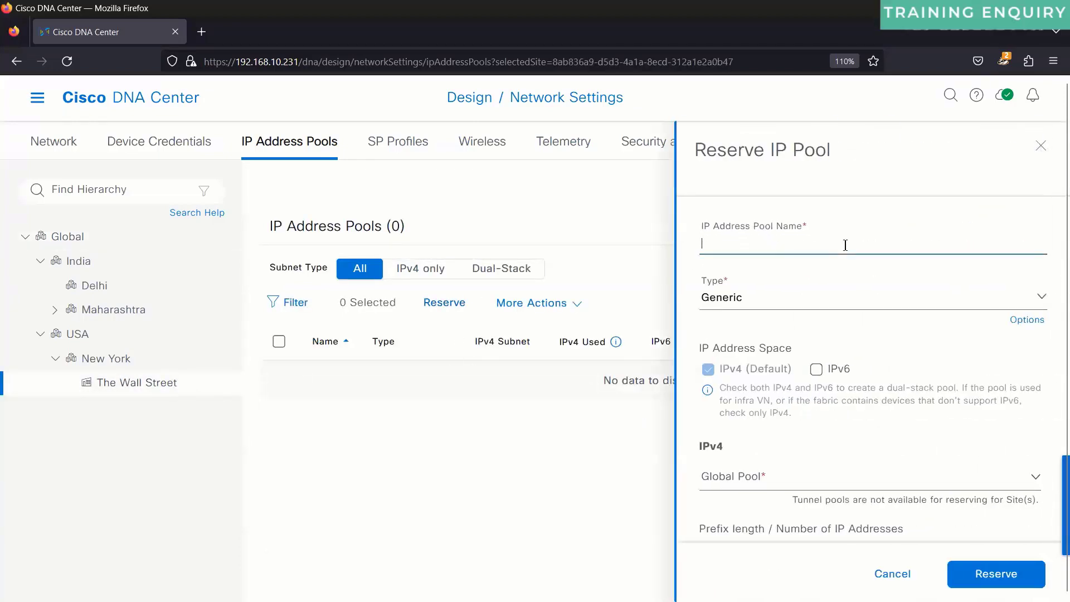
pyautogui.write('Br2-LAN')
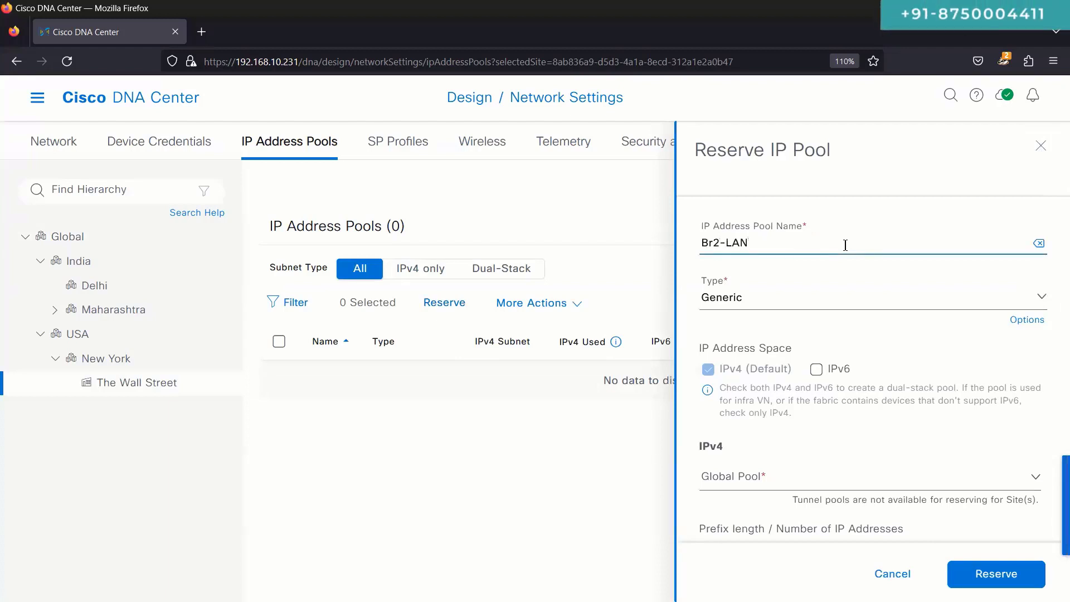
pyautogui.write('-Automation')
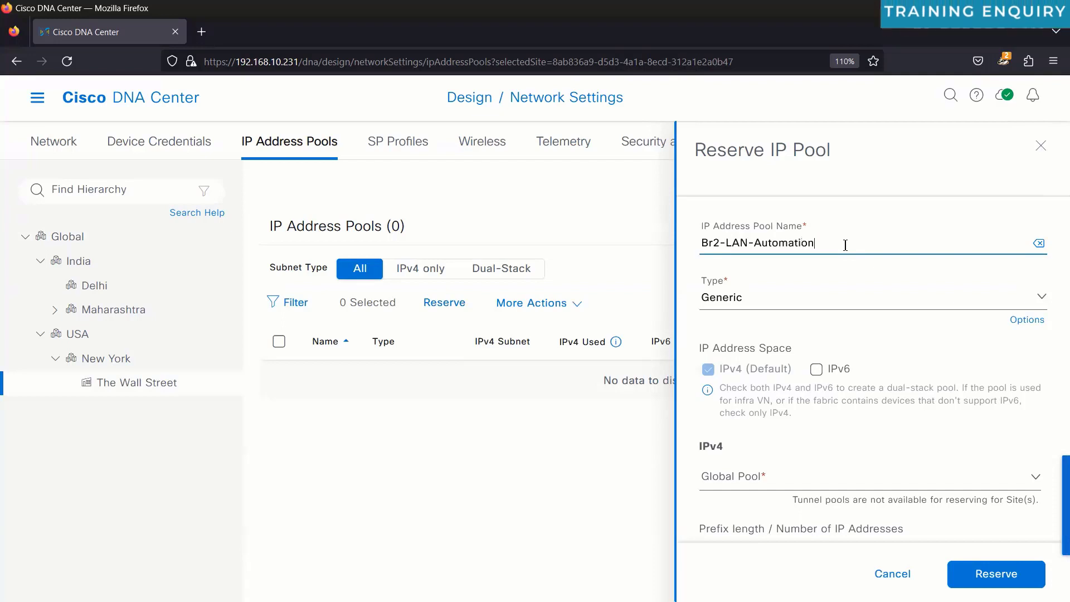
# Step: Set the pool type to LAN and check the pool type explanation
pyautogui.click(855, 296)
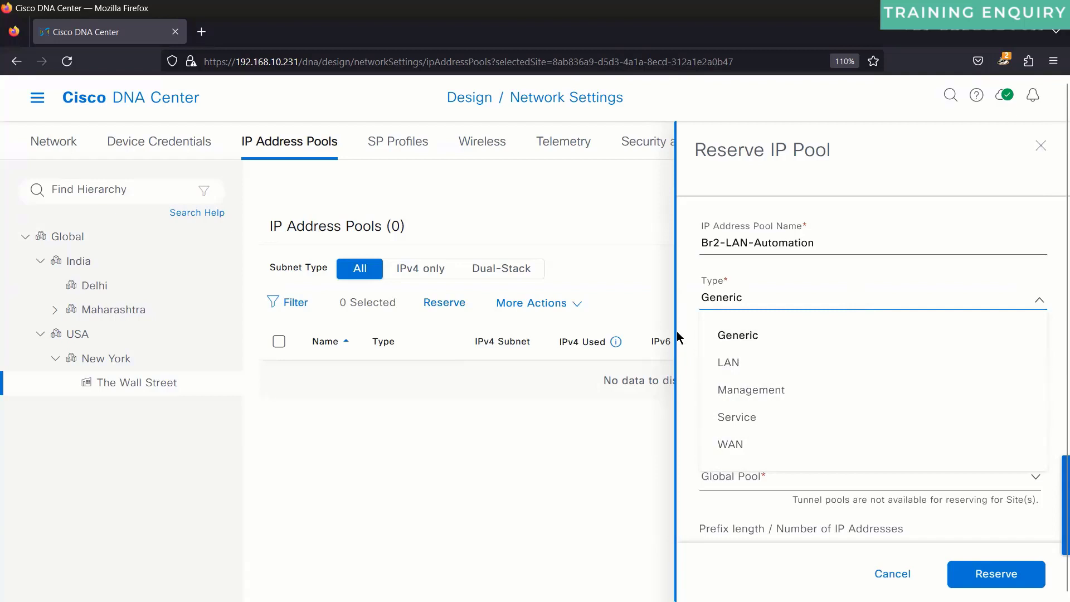
pyautogui.click(722, 335)
pyautogui.moveTo(1023, 320)
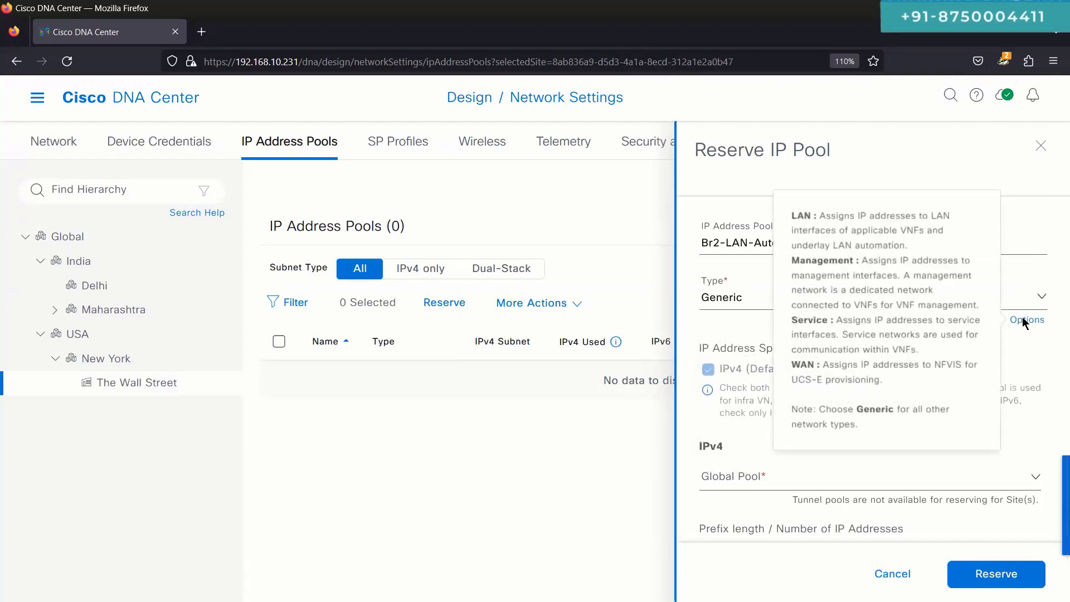
pyautogui.click(725, 299)
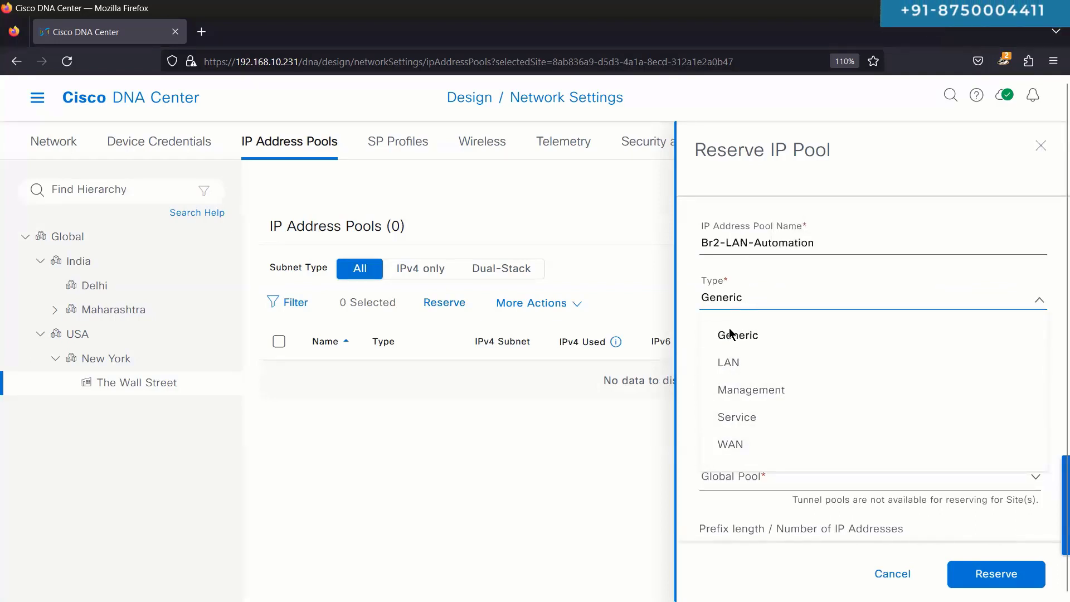
pyautogui.click(740, 366)
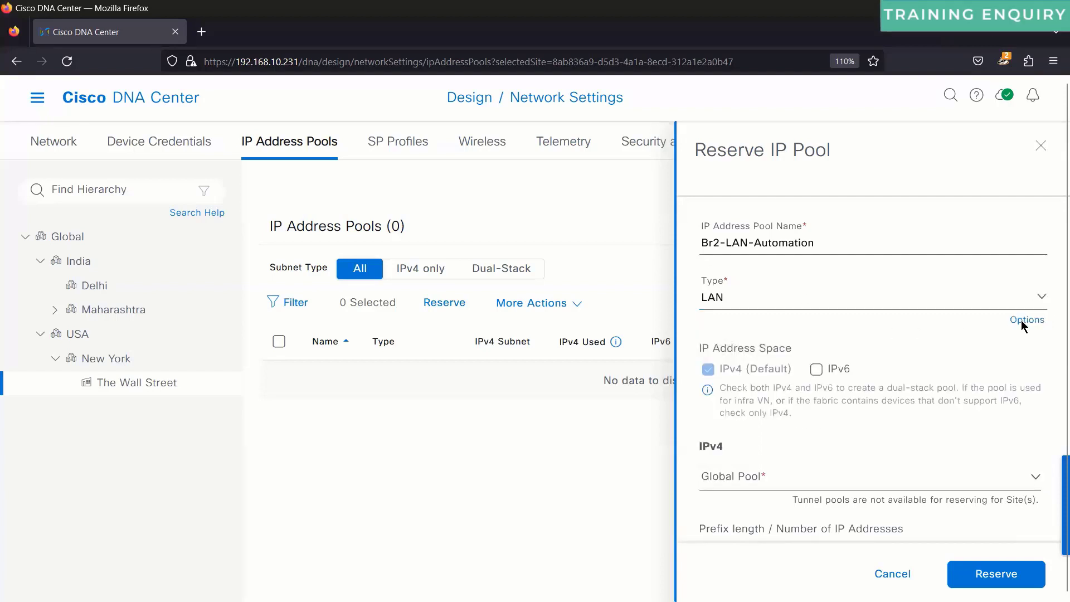
pyautogui.moveTo(1028, 321)
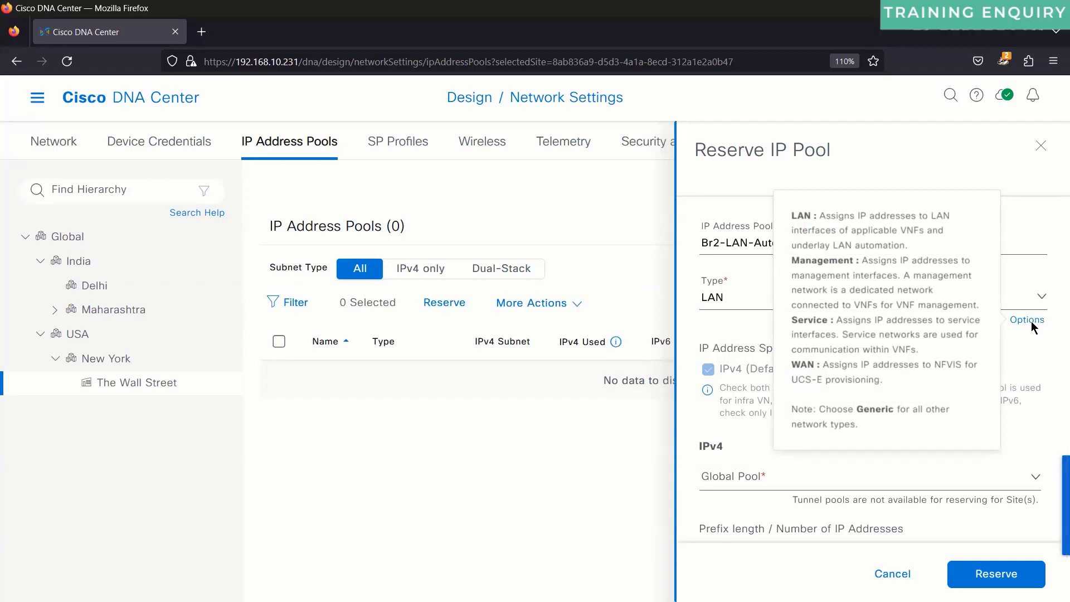
pyautogui.click(727, 296)
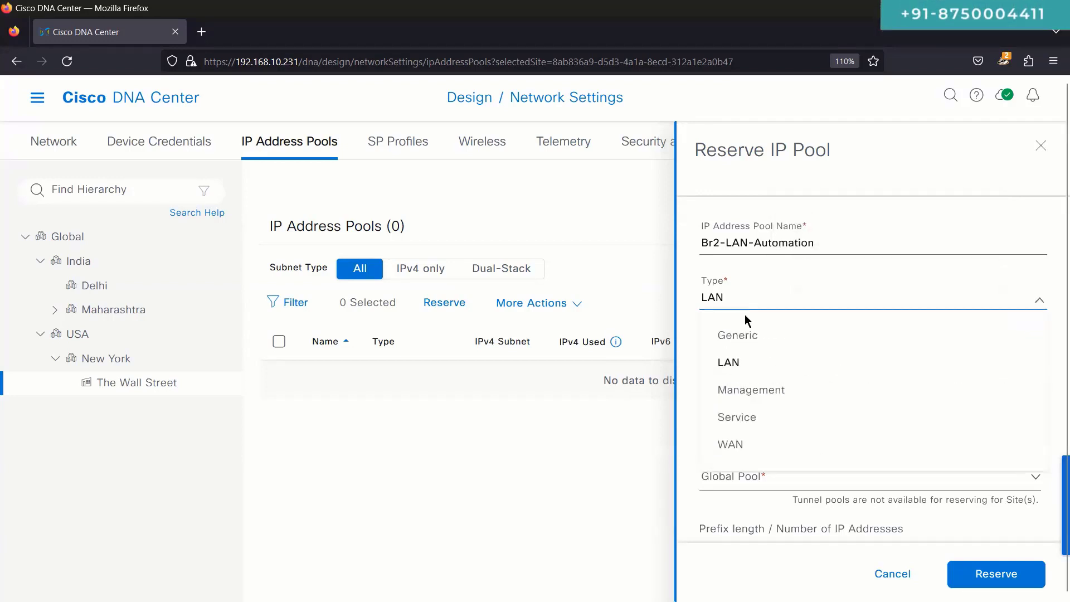
pyautogui.click(735, 365)
pyautogui.click(719, 304)
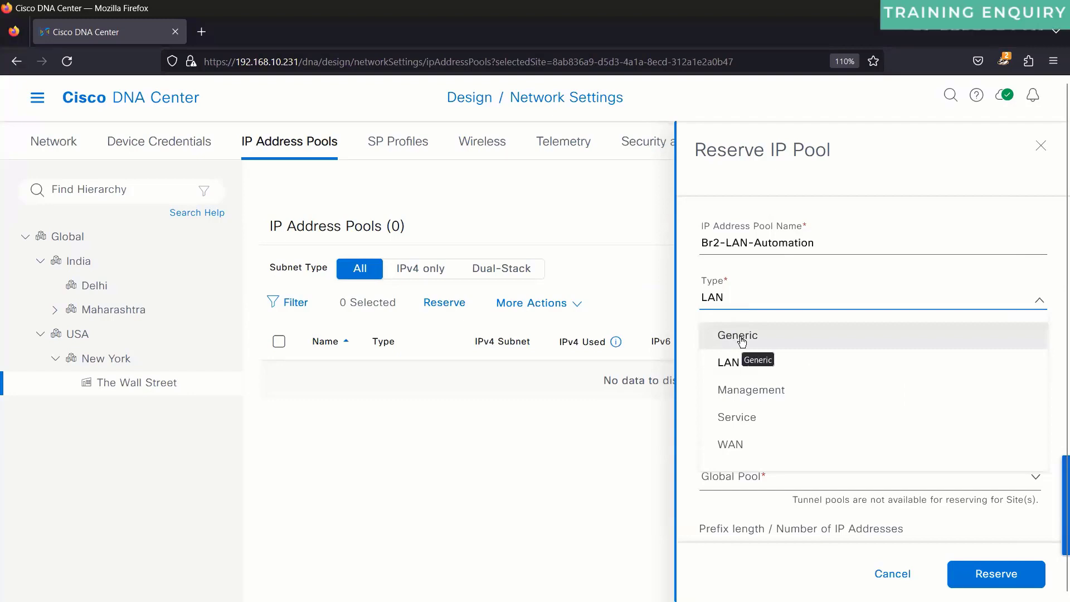
pyautogui.click(686, 330)
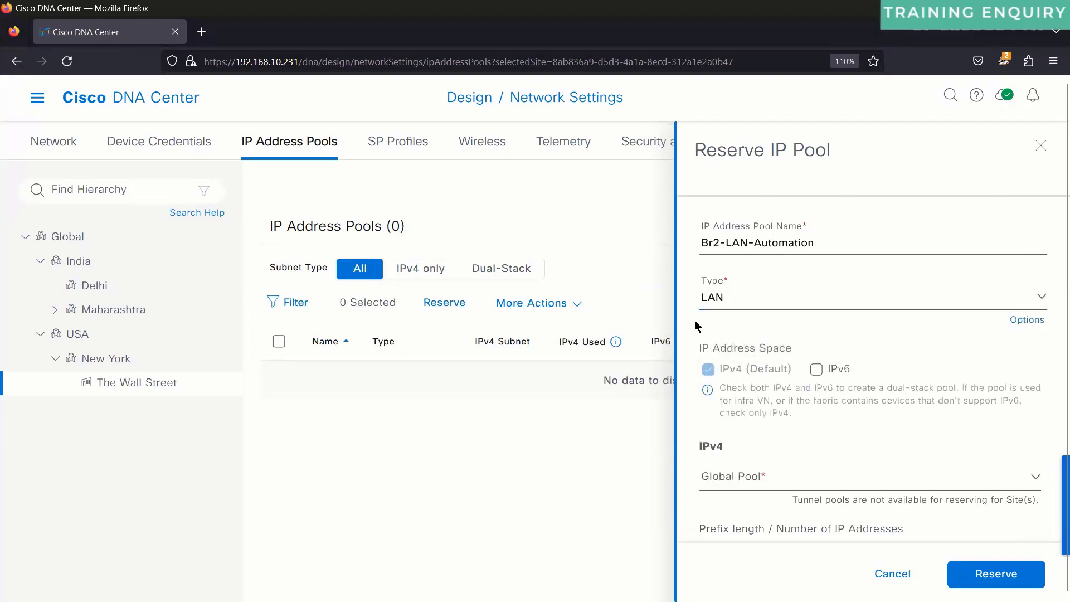
pyautogui.click(1025, 319)
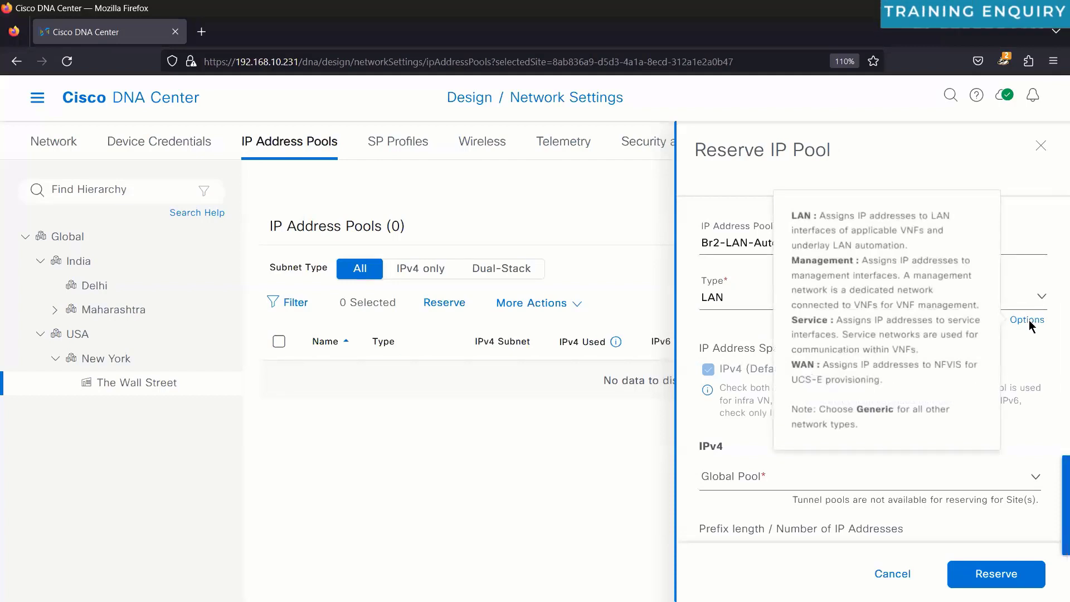
pyautogui.click(707, 323)
# Step: Draw from the 10.75.0.0/16 Pool-LAN-Automation with a /24 prefix and subnet 10.75.2.0
pyautogui.scroll(-3, 704, 333)
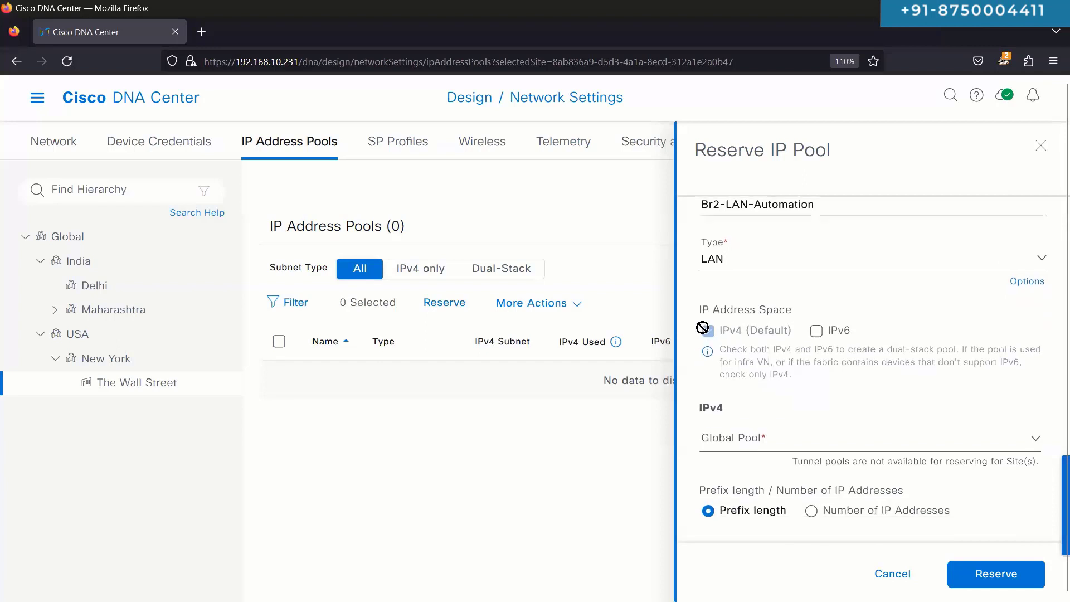
pyautogui.click(771, 306)
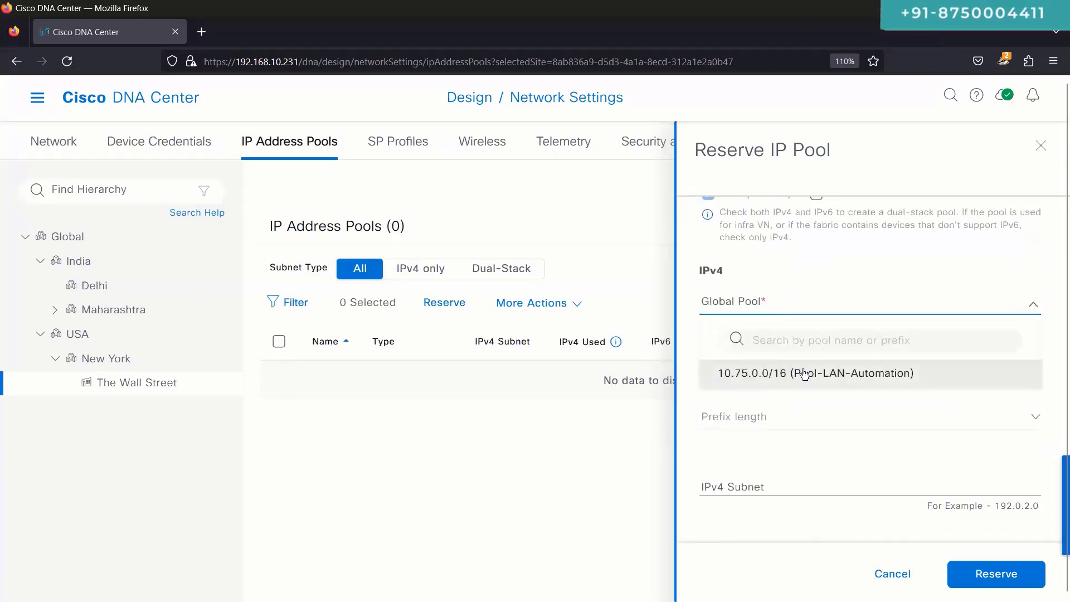
pyautogui.click(814, 374)
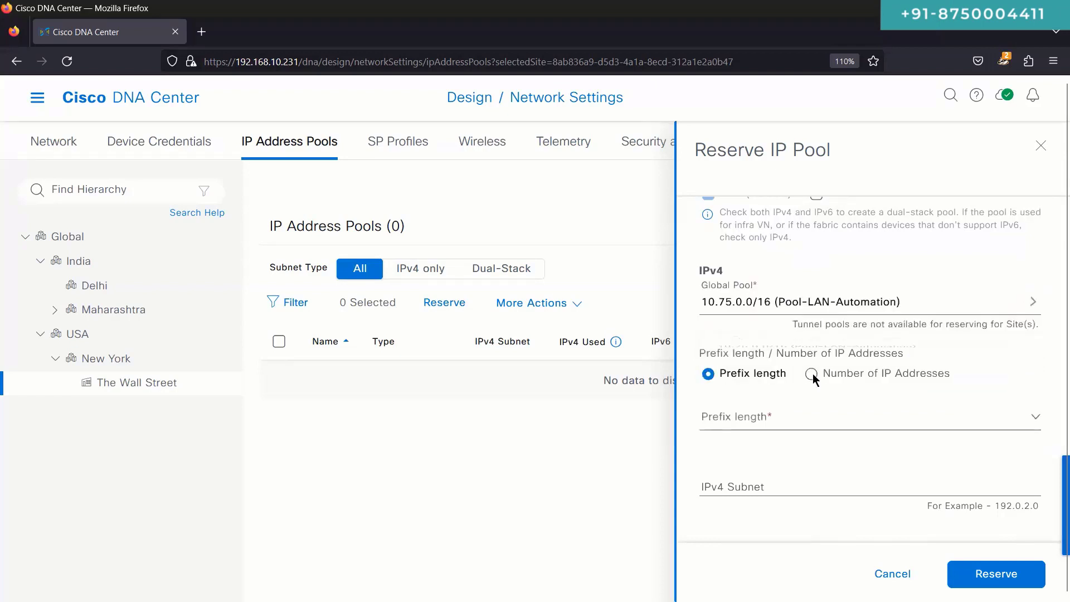
pyautogui.click(765, 419)
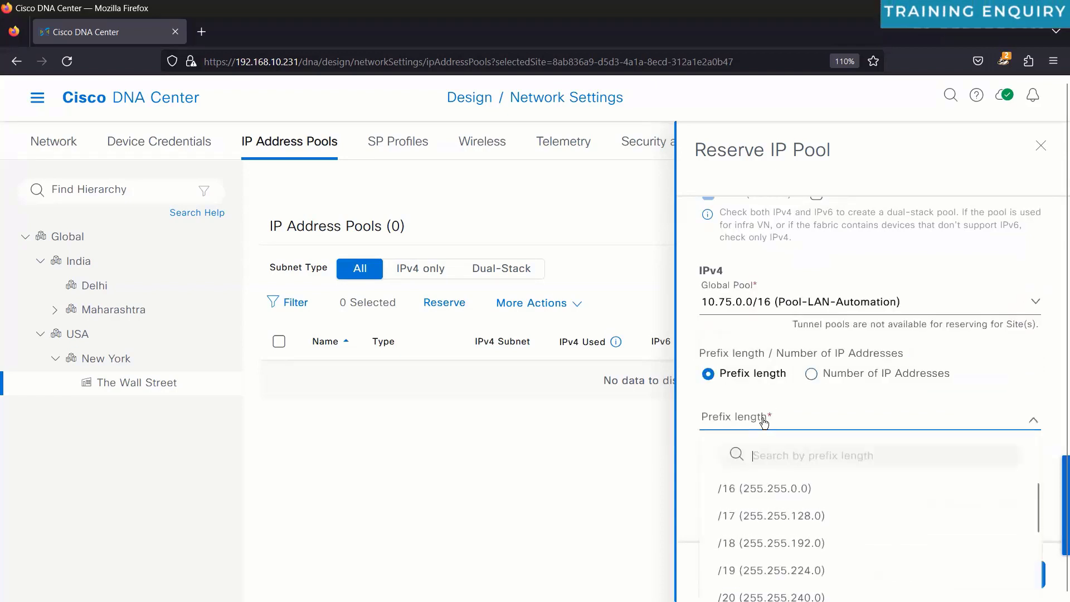
pyautogui.write('/24')
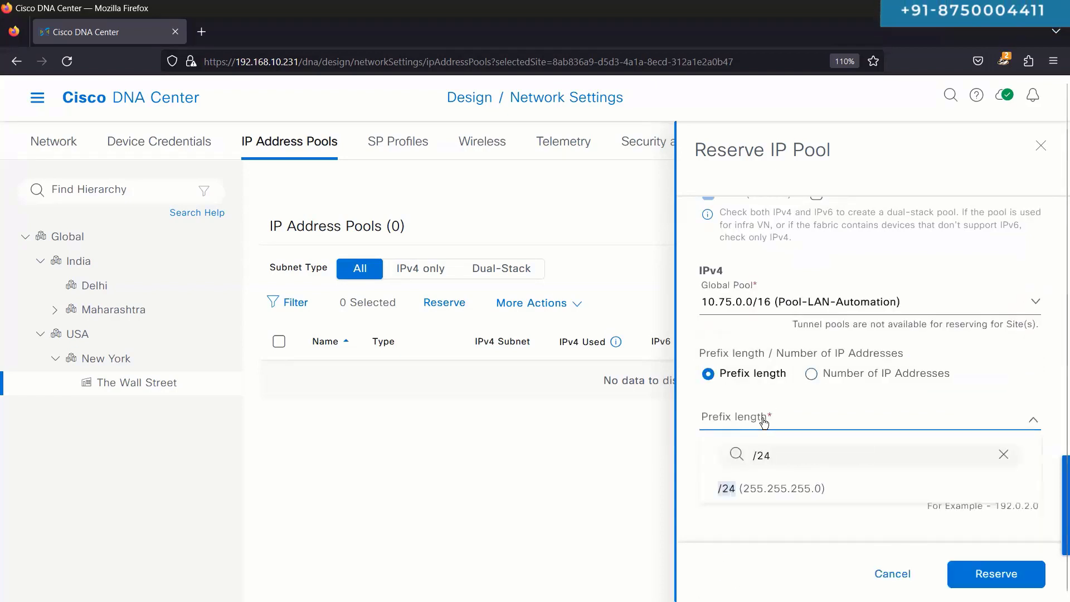
pyautogui.click(799, 488)
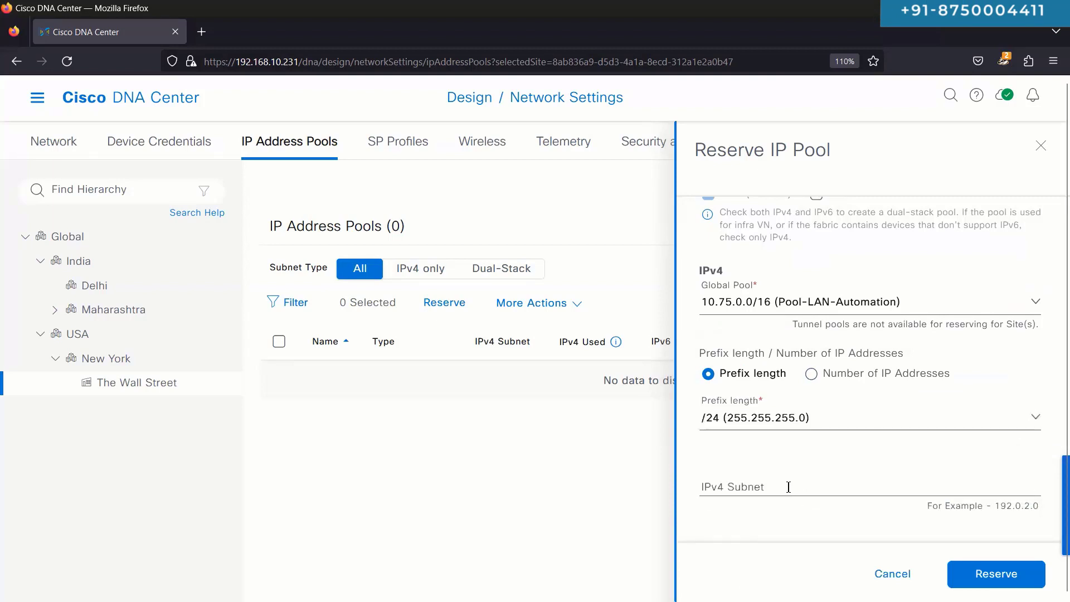
pyautogui.click(788, 487)
pyautogui.write('10.75')
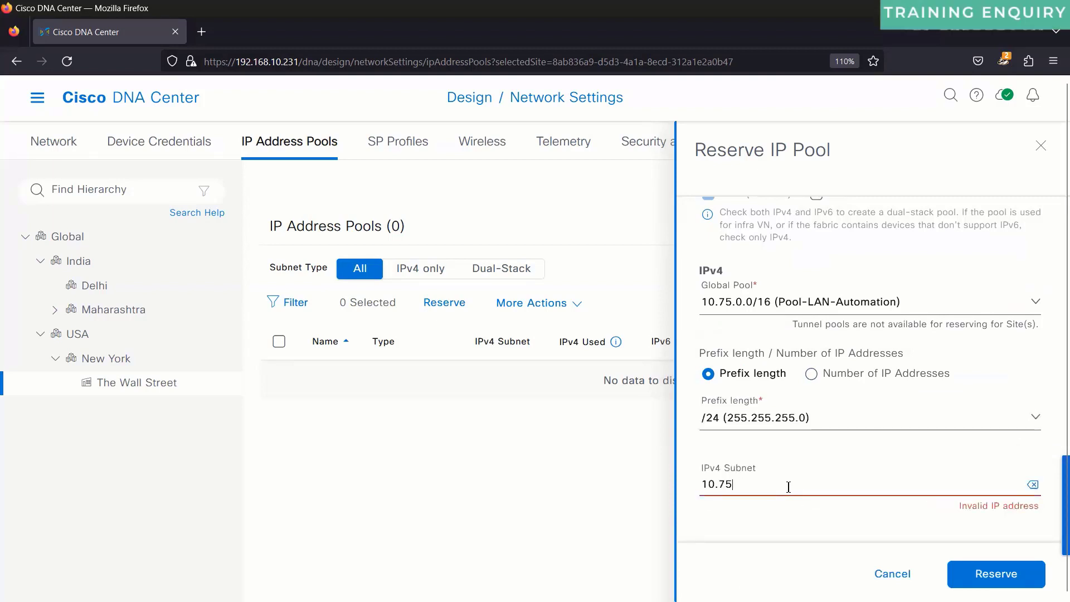
pyautogui.write('.2.0')
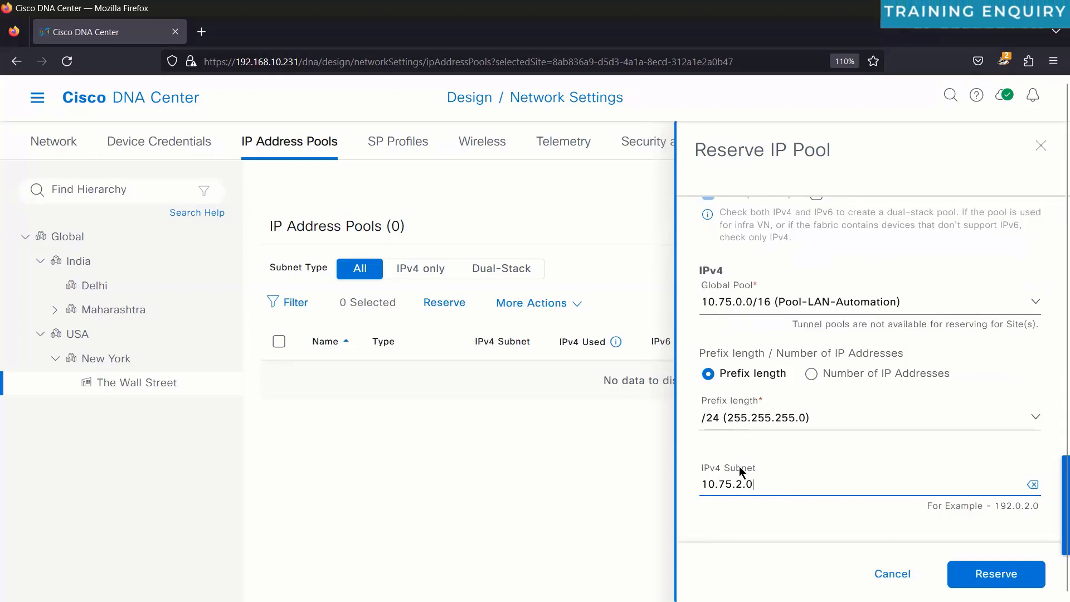
pyautogui.moveTo(758, 485); pyautogui.dragTo(681, 491)
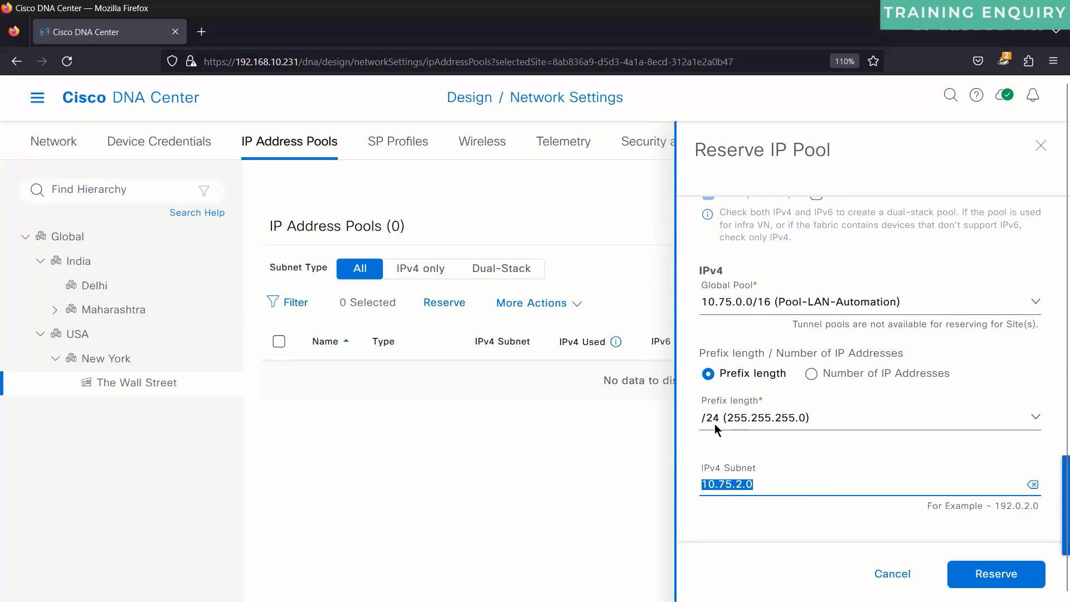
# Step: Review the form: name Br2-LAN-Automation, source Pool-LAN-Automation, subnet 10.75.2.0/24
pyautogui.scroll(2, 715, 424)
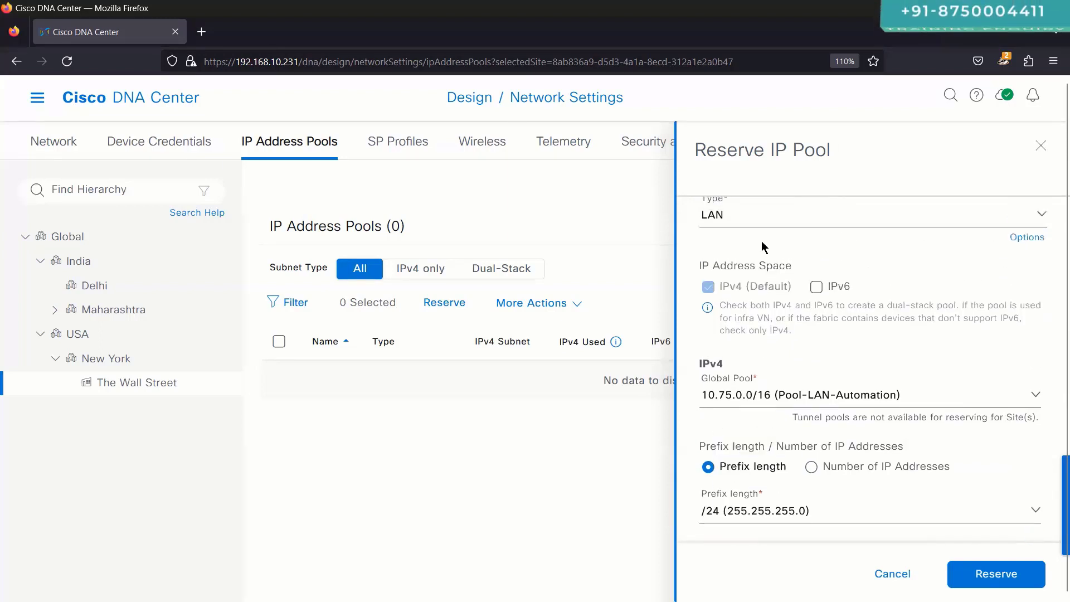
pyautogui.scroll(2, 763, 247)
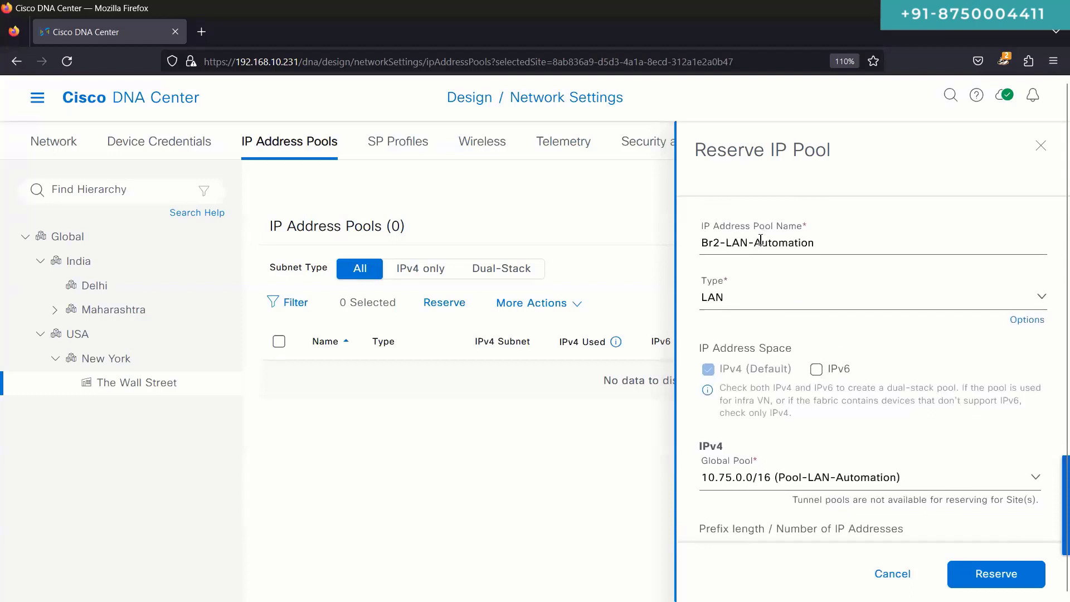
pyautogui.scroll(-2, 794, 280)
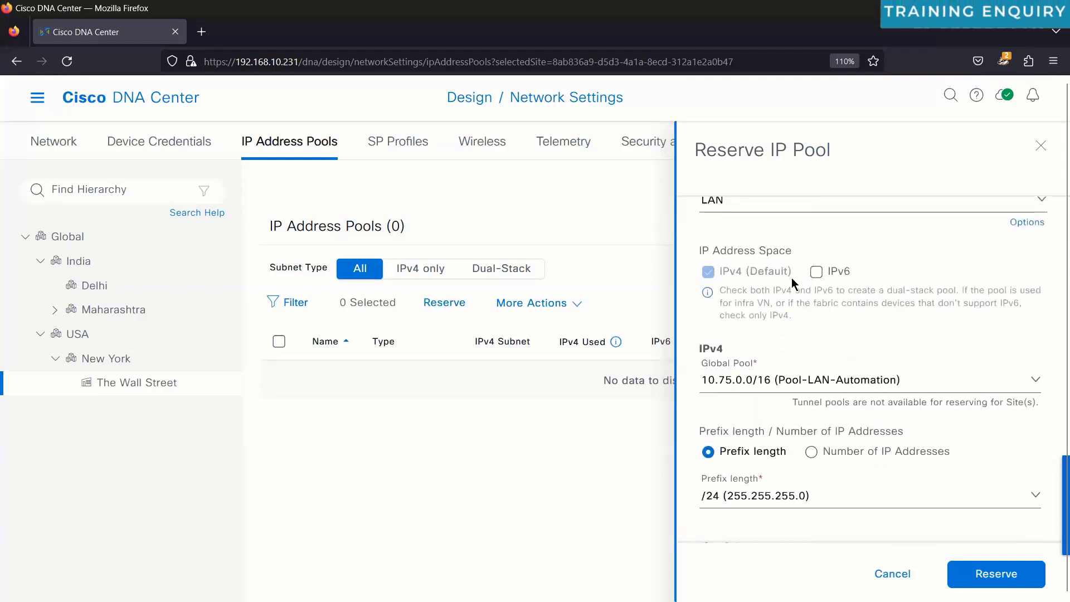
pyautogui.scroll(-5, 792, 278)
pyautogui.scroll(4, 791, 277)
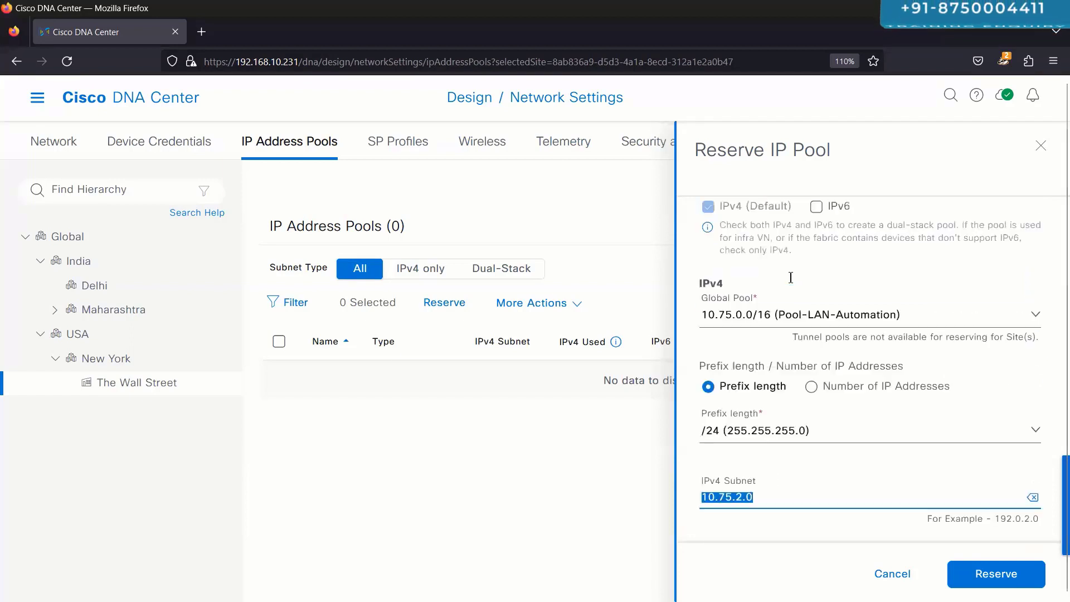
pyautogui.scroll(3, 791, 279)
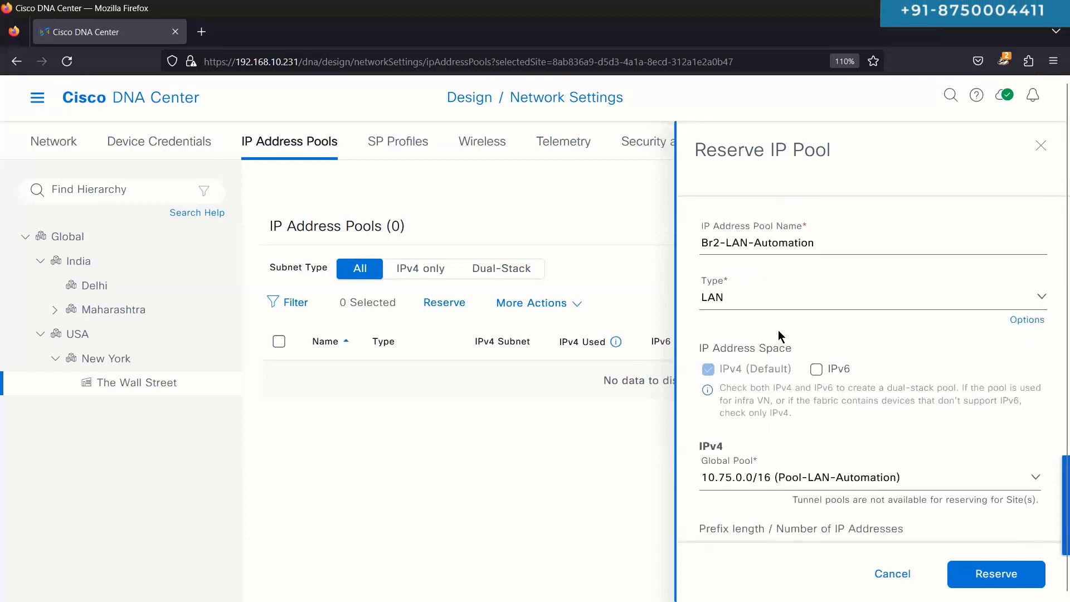
pyautogui.moveTo(616, 341)
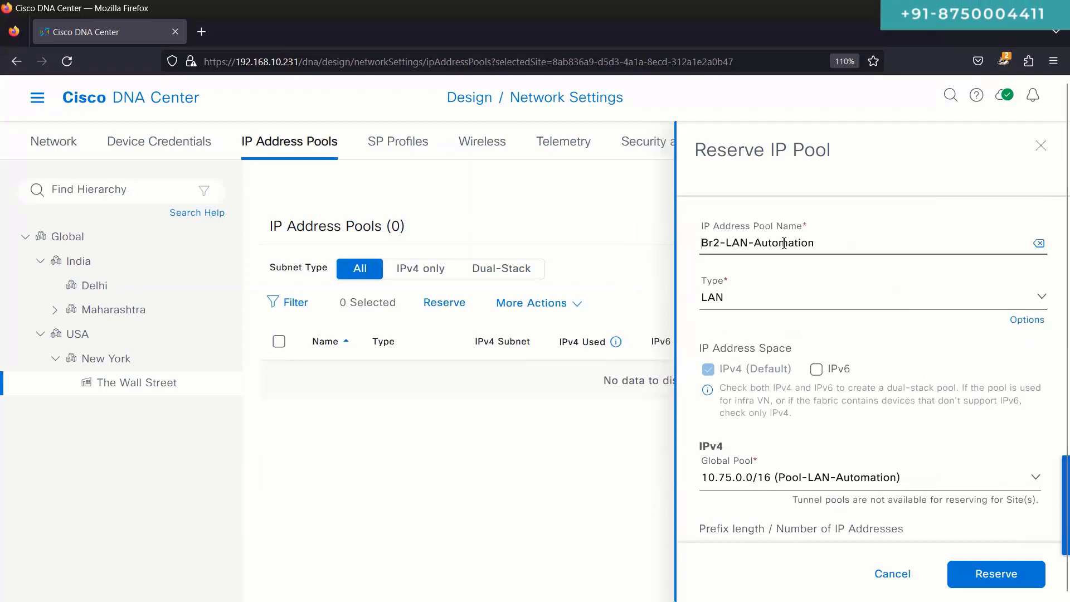
pyautogui.moveTo(784, 243); pyautogui.dragTo(820, 243)
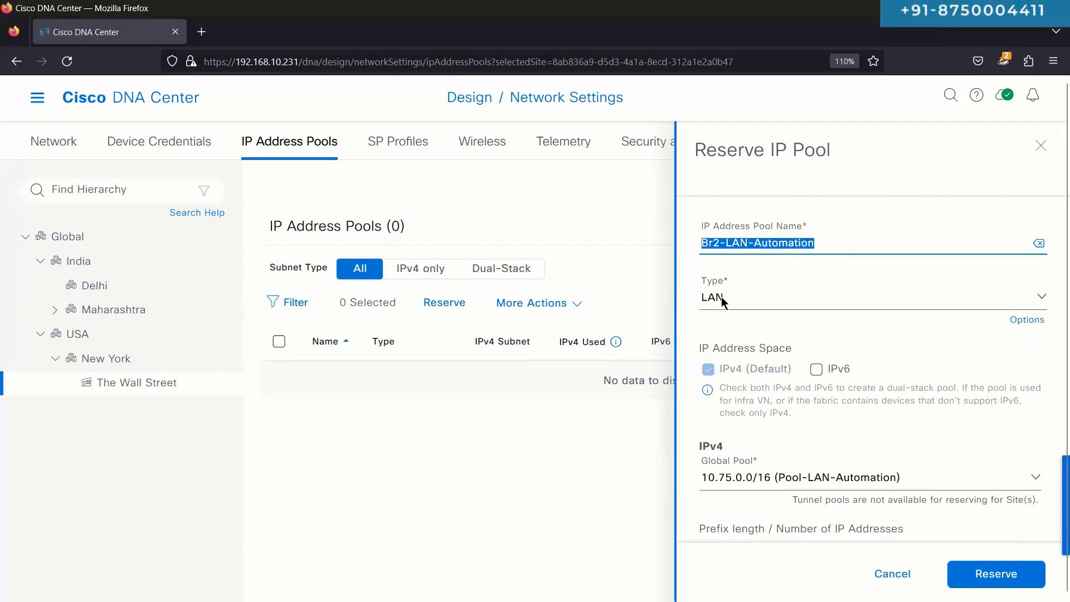
pyautogui.scroll(-3, 783, 317)
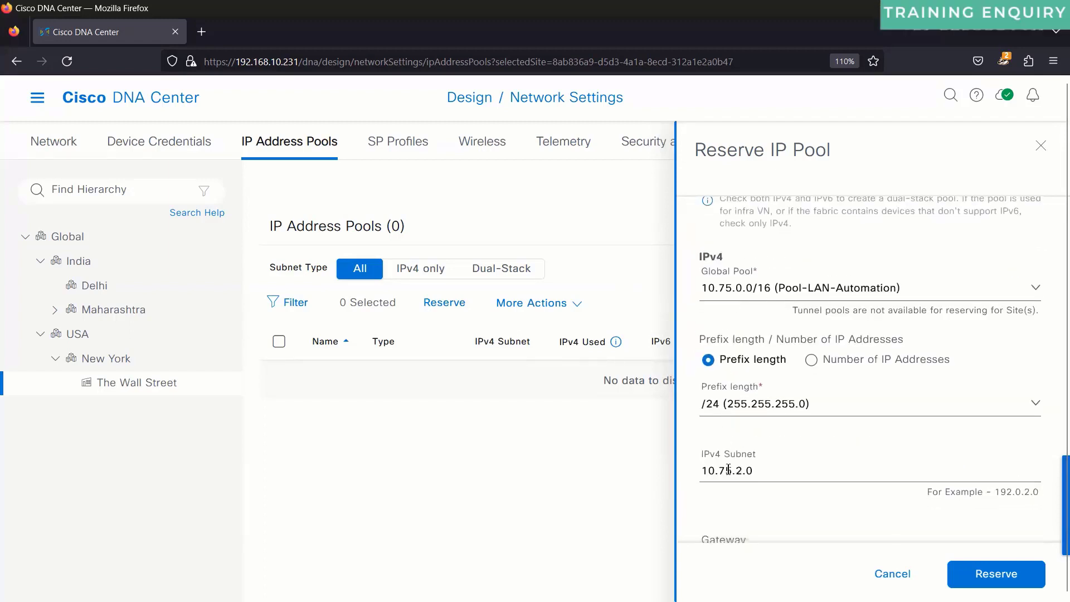
pyautogui.scroll(-3, 728, 469)
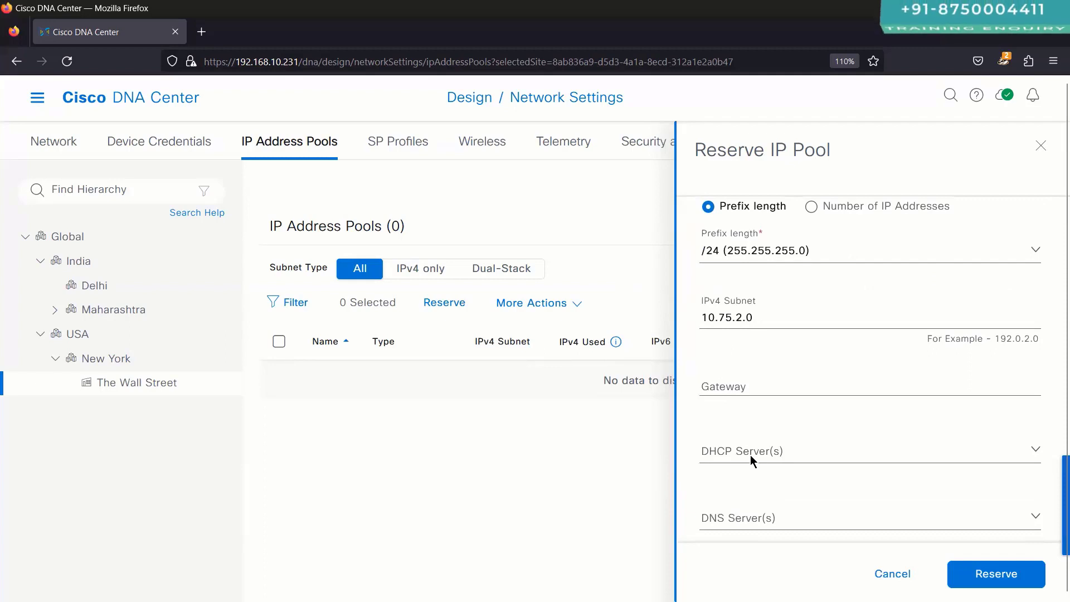
# Step: Add DHCP servers 10.2.100.100 and 10.3.100.100 and DNS servers 8.8.8.8 and 8.8.4.4
pyautogui.scroll(-1, 746, 423)
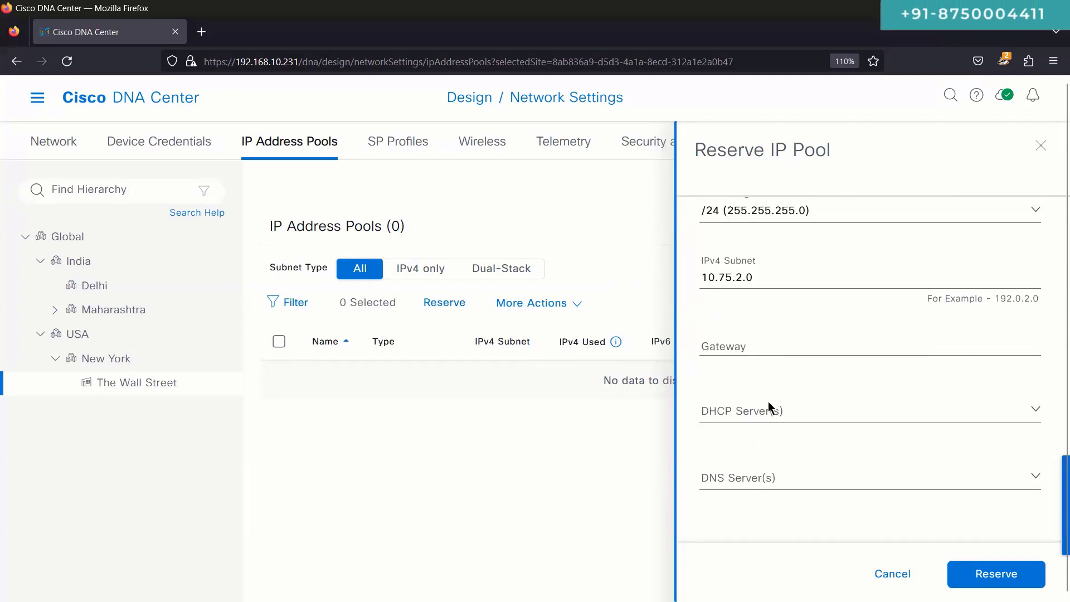
pyautogui.click(772, 411)
pyautogui.click(771, 365)
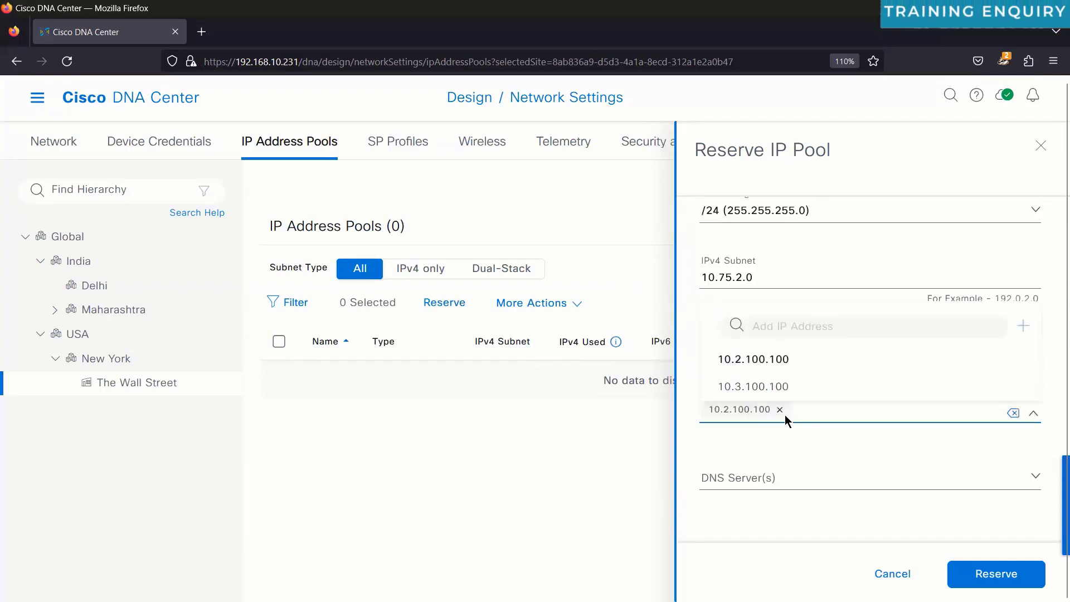
pyautogui.click(793, 481)
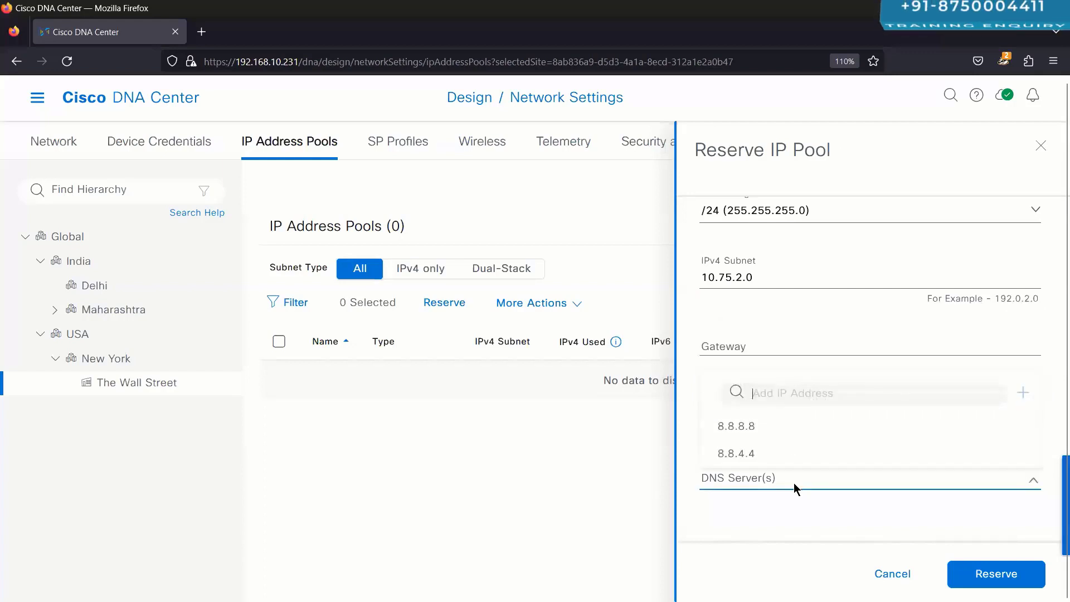
pyautogui.click(762, 427)
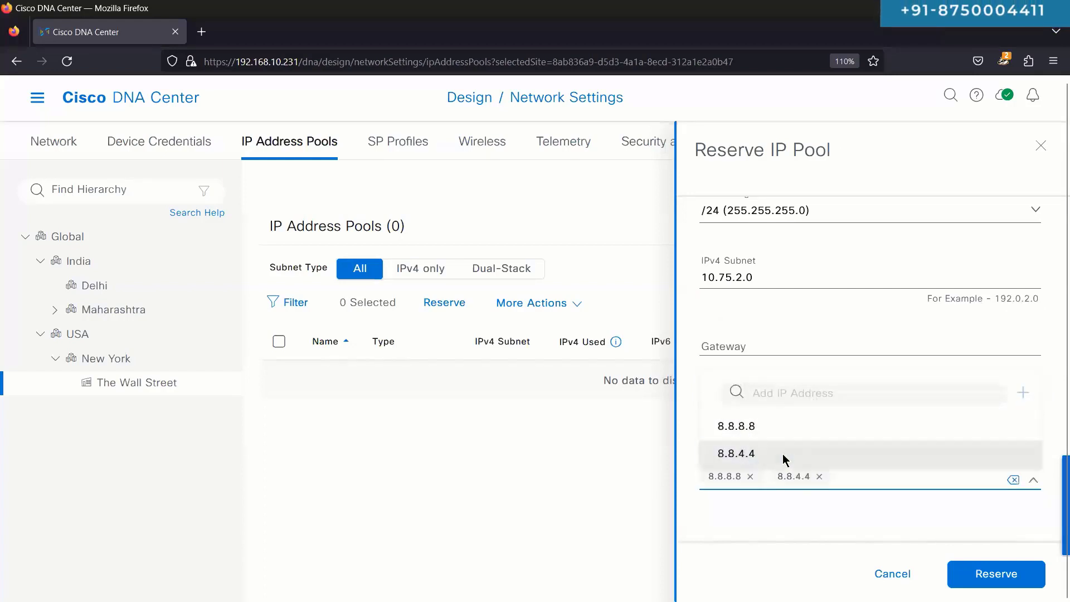
pyautogui.click(784, 526)
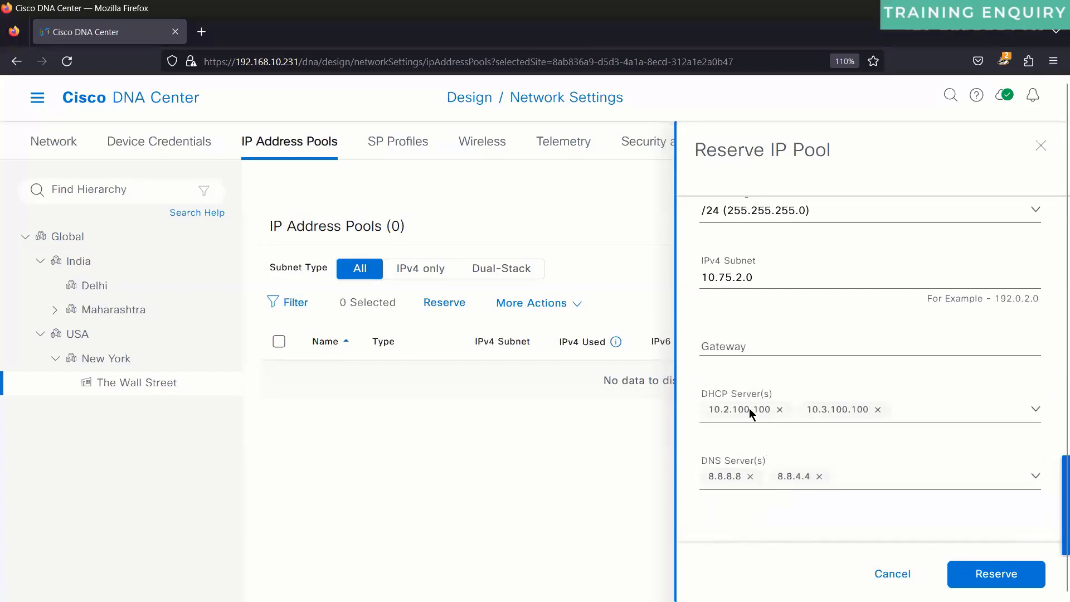
# Step: Clear the typed gateway 10.75.2.1 so the gateway stays blank, and review the form
pyautogui.scroll(1, 751, 446)
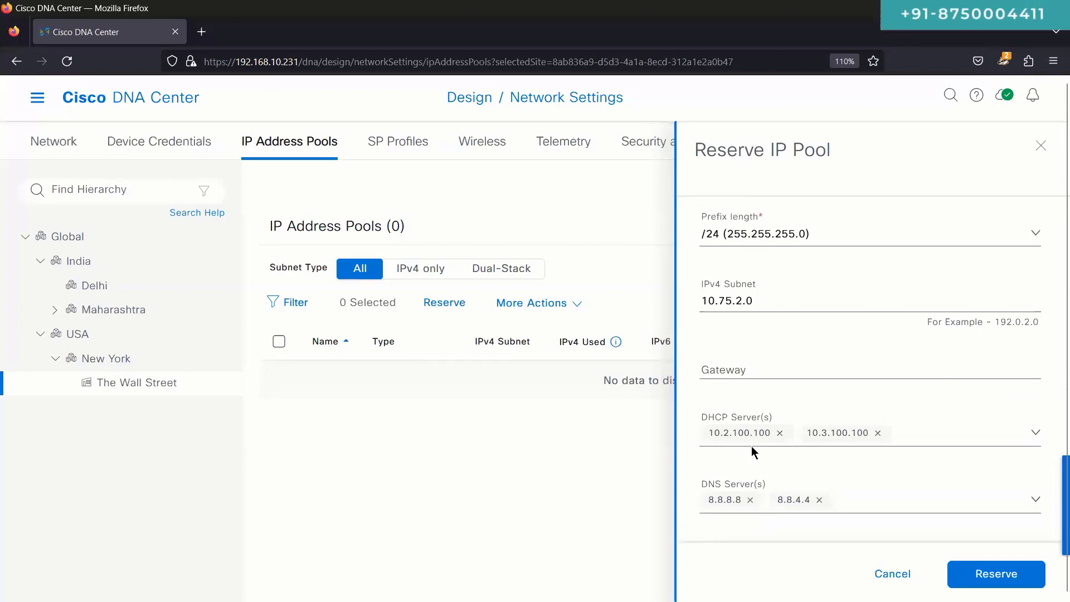
pyautogui.scroll(1, 752, 447)
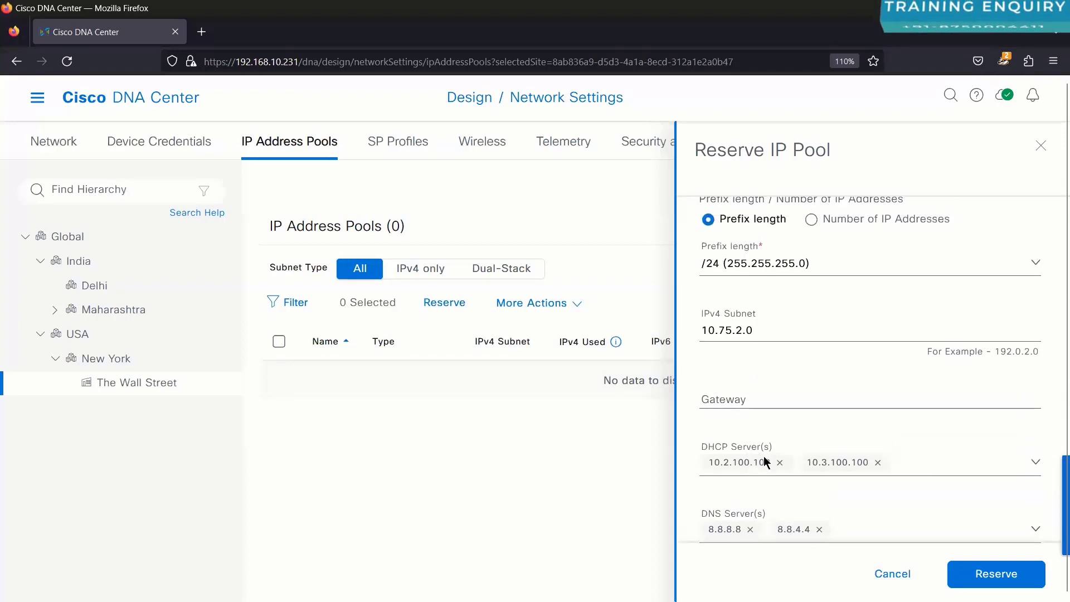
pyautogui.click(772, 397)
pyautogui.write('10.')
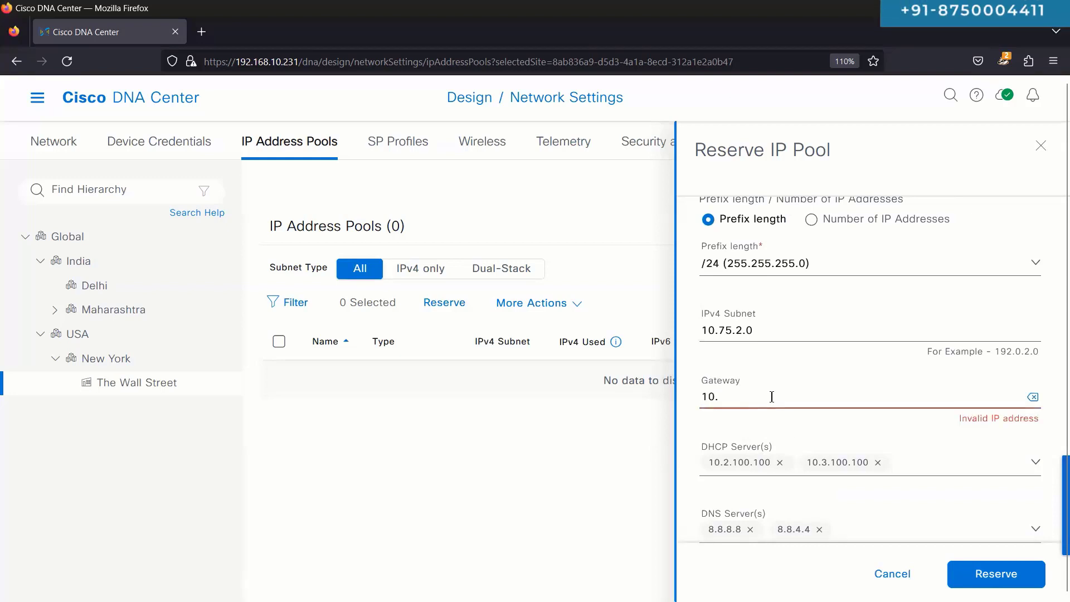
pyautogui.write('75.2.1')
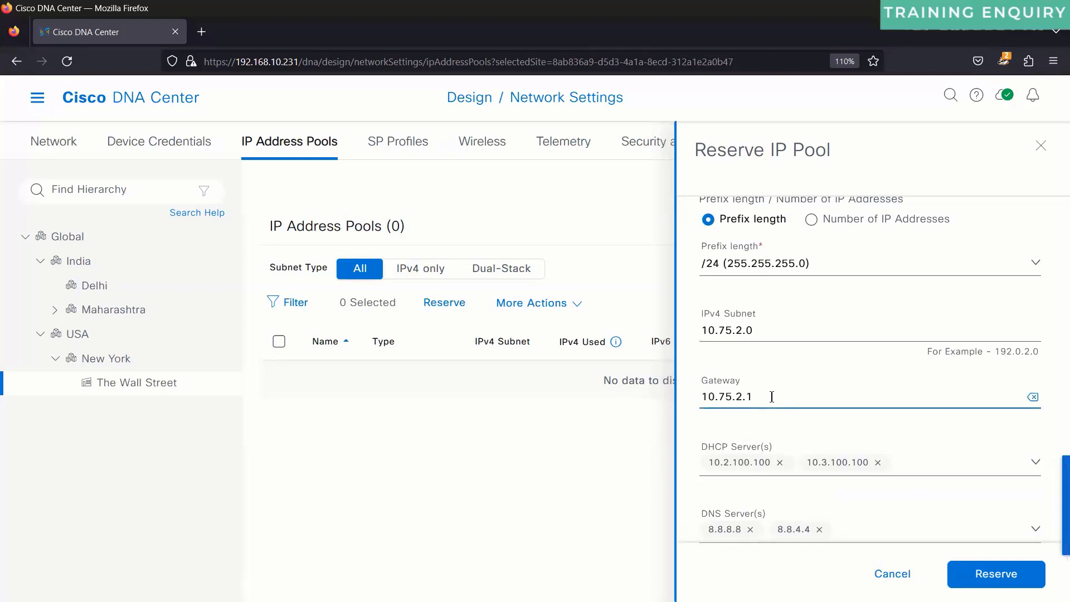
pyautogui.press('BackSpace')
pyautogui.press('BackSpace')
pyautogui.press('BackSpace')
pyautogui.press('BackSpace')
pyautogui.press('BackSpace')
pyautogui.press('BackSpace')
pyautogui.press('BackSpace')
pyautogui.press('BackSpace')
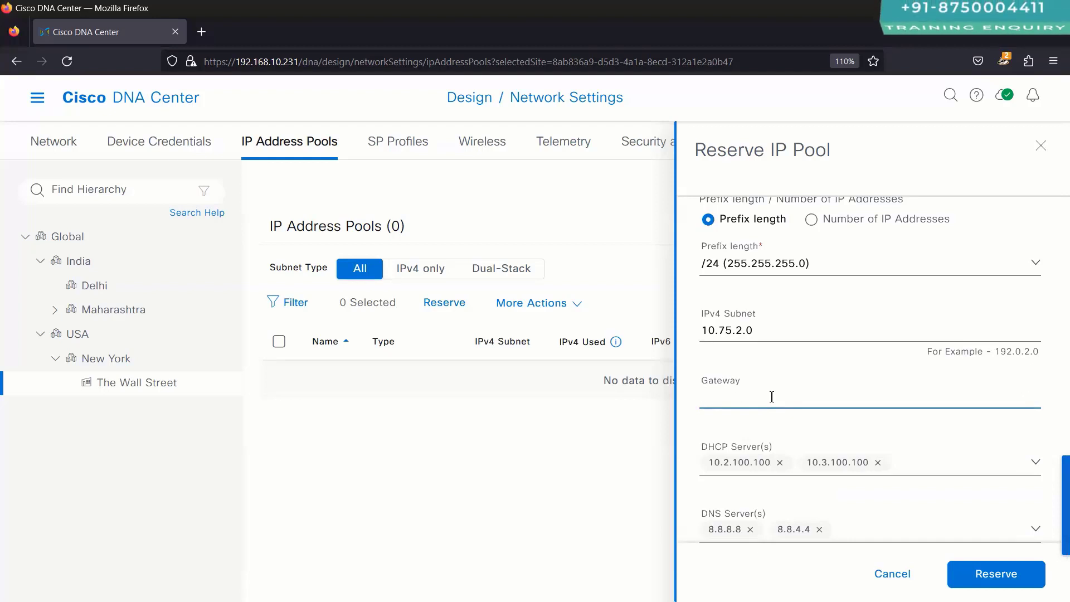
pyautogui.click(681, 356)
pyautogui.scroll(-2, 761, 418)
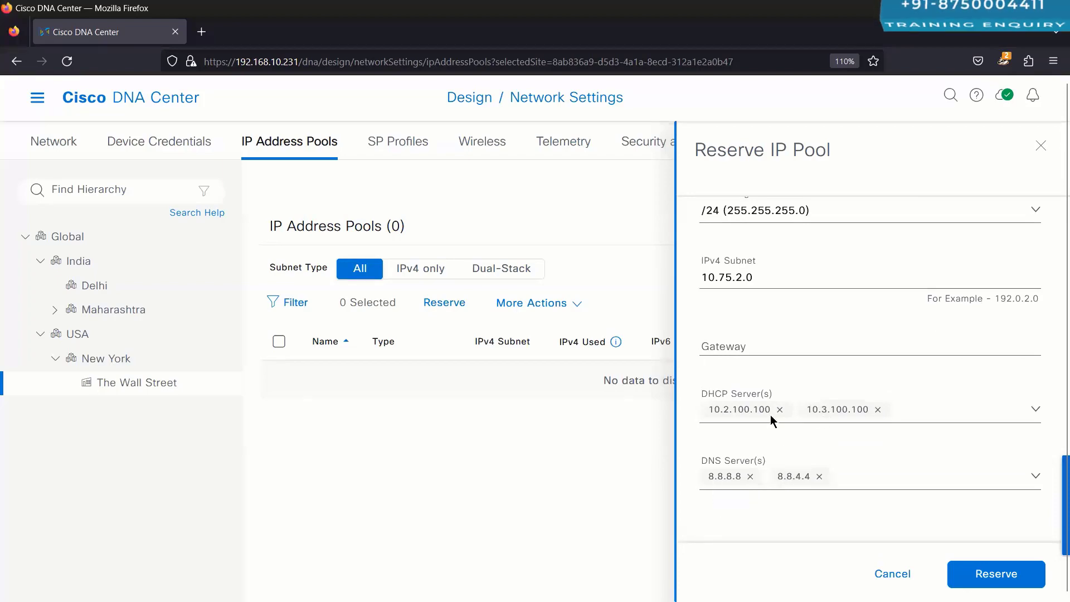
pyautogui.scroll(3, 766, 398)
pyautogui.scroll(6, 765, 398)
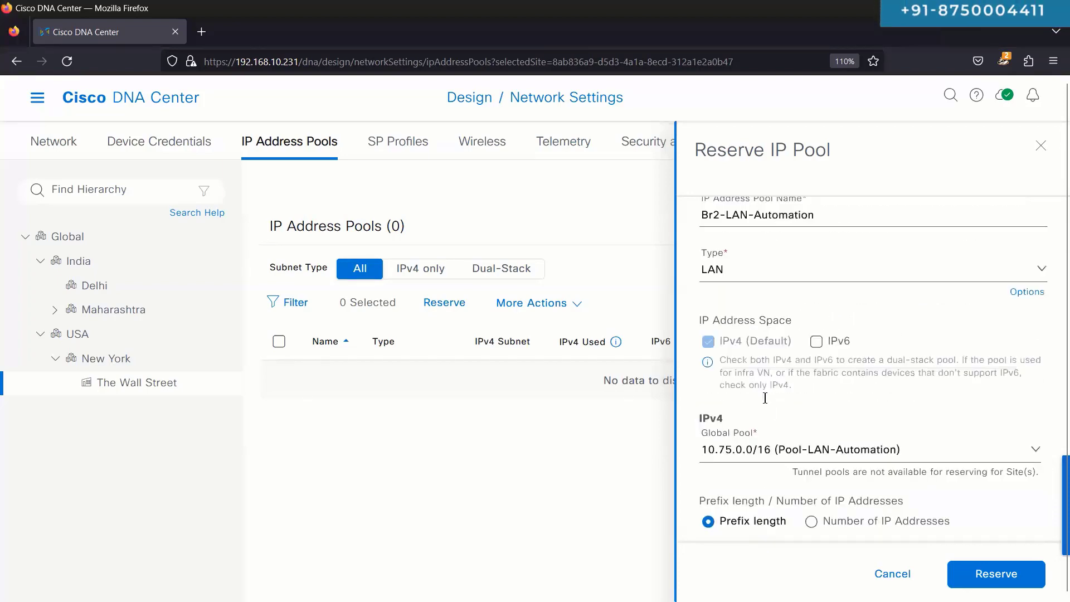
pyautogui.scroll(-6, 749, 379)
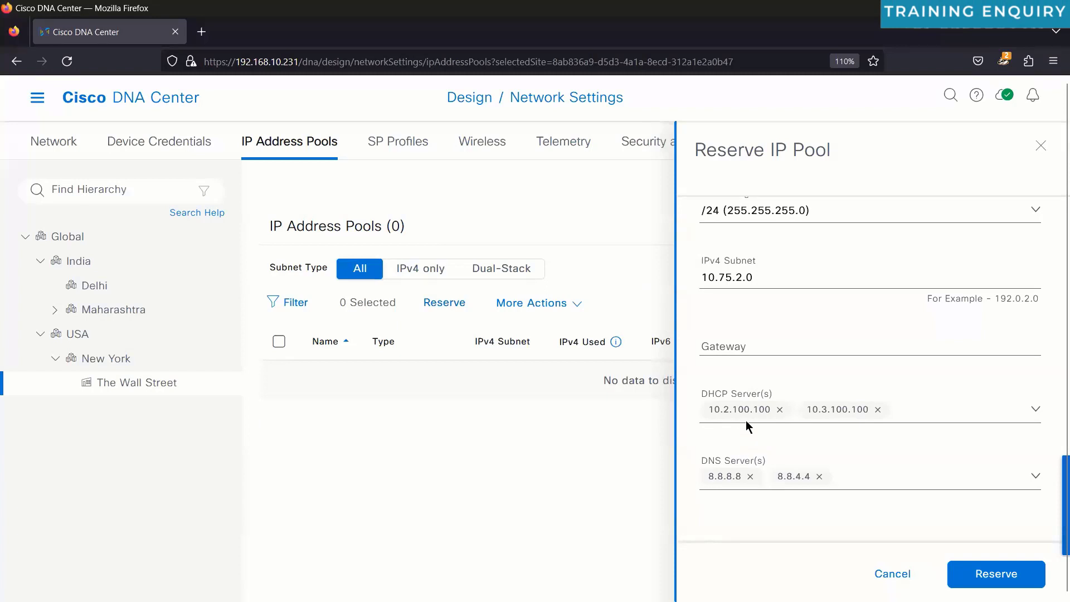
pyautogui.scroll(6, 746, 420)
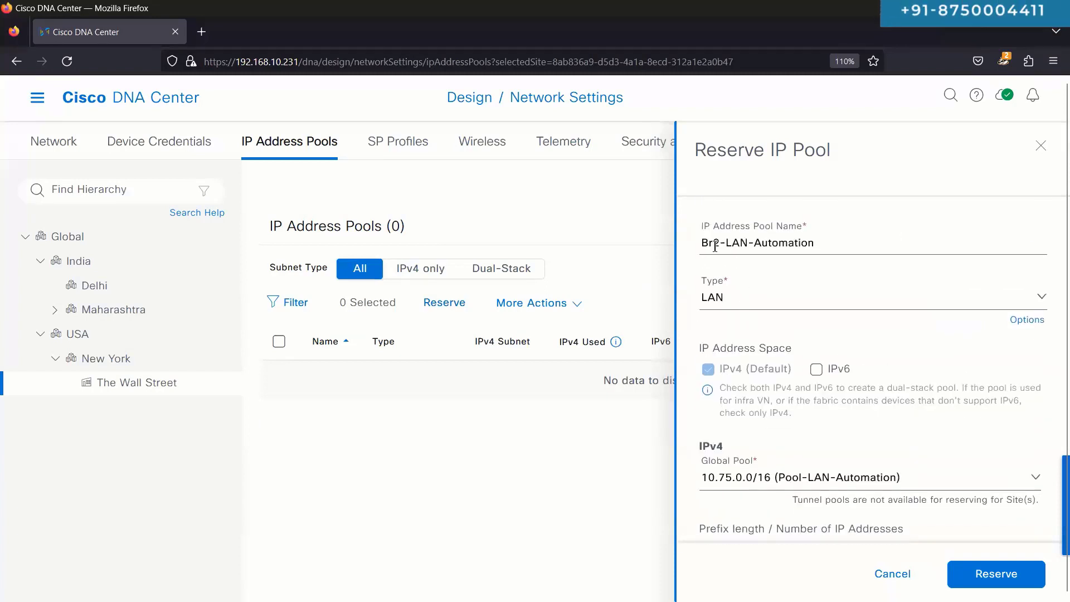
pyautogui.scroll(-4, 764, 370)
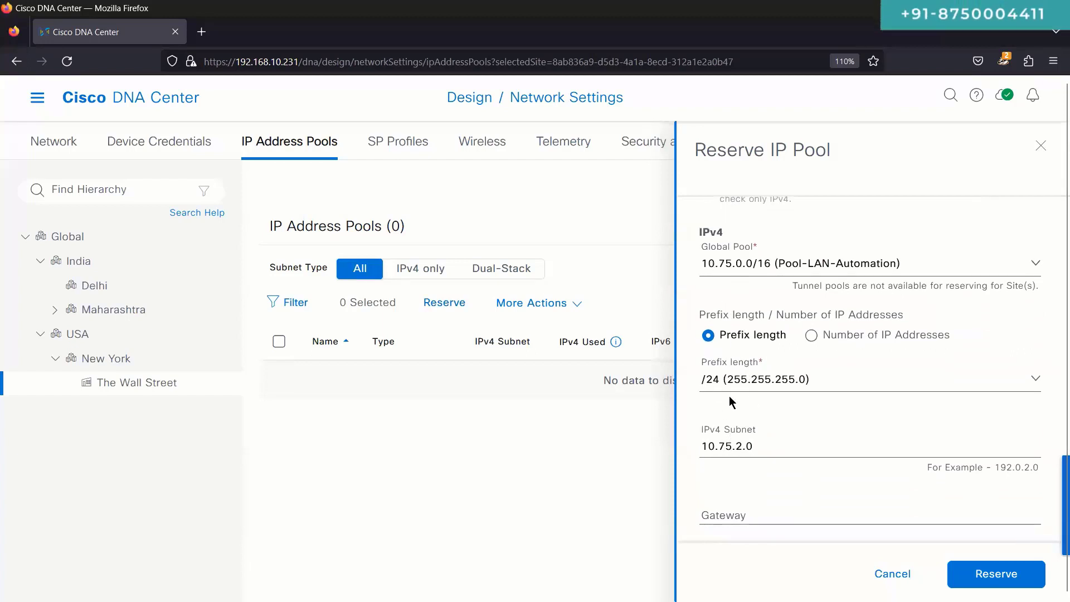
pyautogui.scroll(-3, 729, 396)
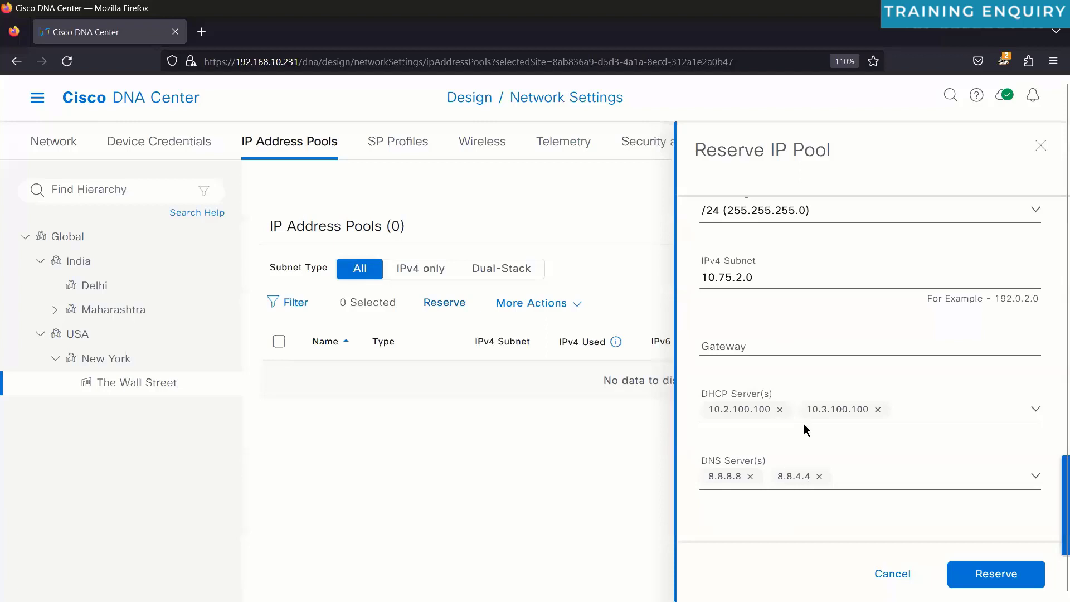
# Step: Reserve the Br2-LAN-Automation pool and expand Maharashtra > Pune > I-Medita in the hierarchy
pyautogui.click(985, 574)
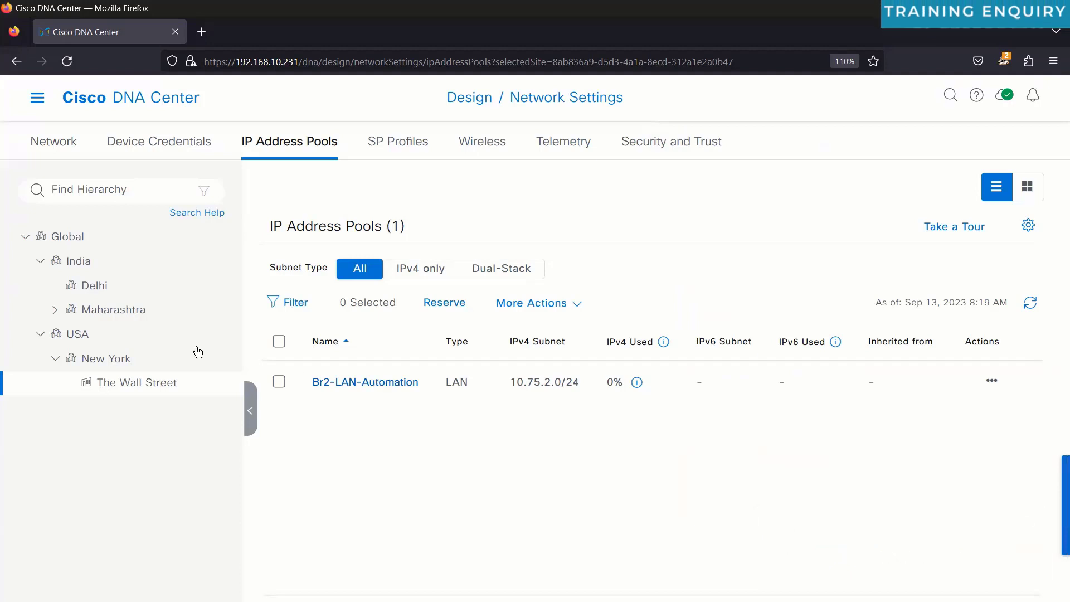
pyautogui.click(53, 312)
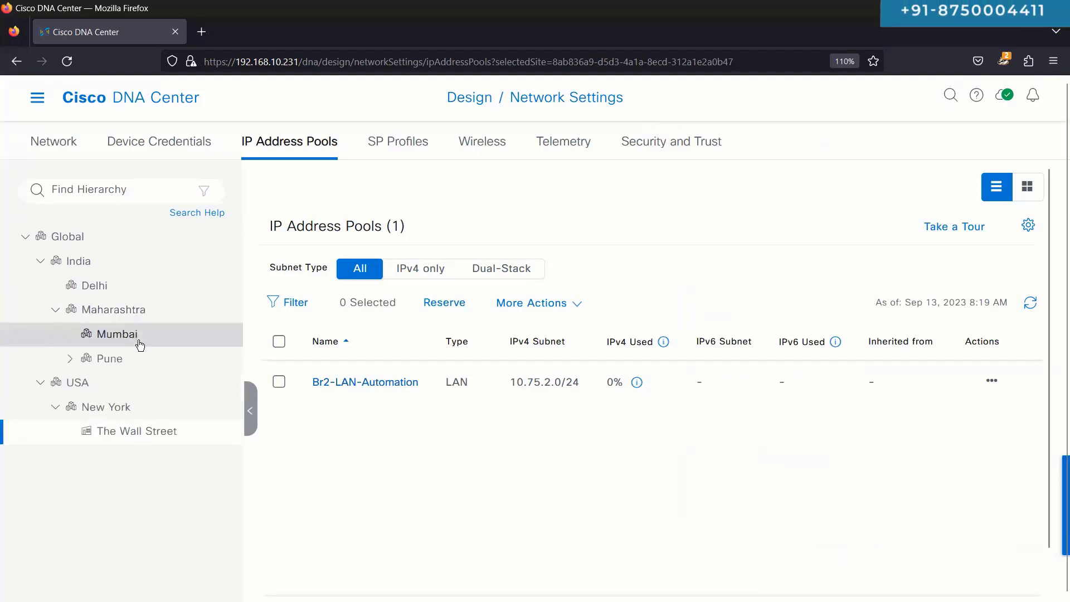
pyautogui.click(71, 359)
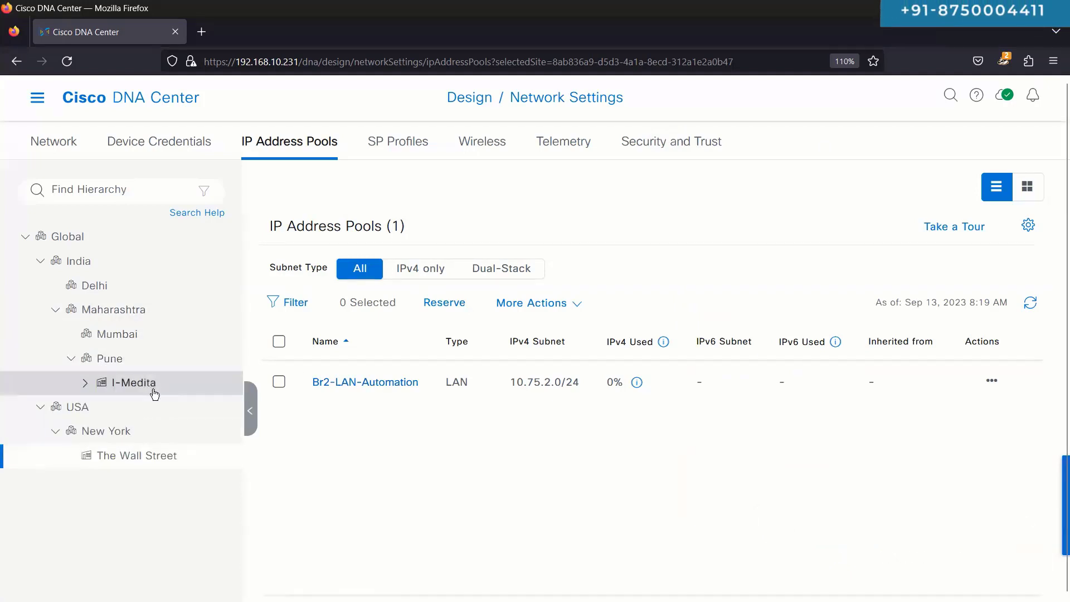
pyautogui.click(86, 383)
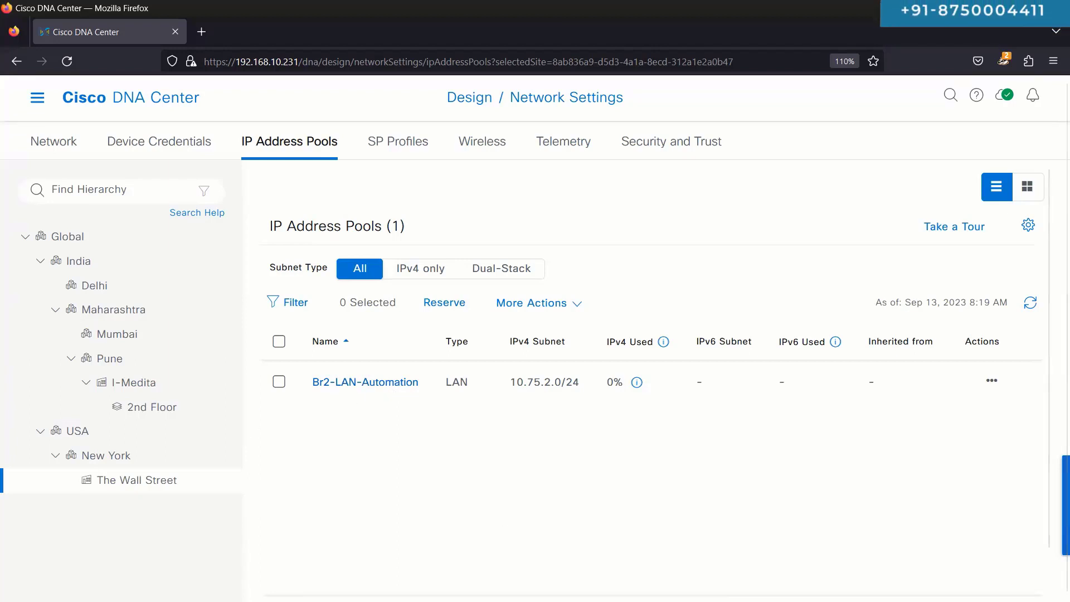
# Step: Review the Br2-LAN-Automation pool's gateway, DHCP and DNS details, then close the panel
pyautogui.click(382, 390)
pyautogui.scroll(-5, 824, 387)
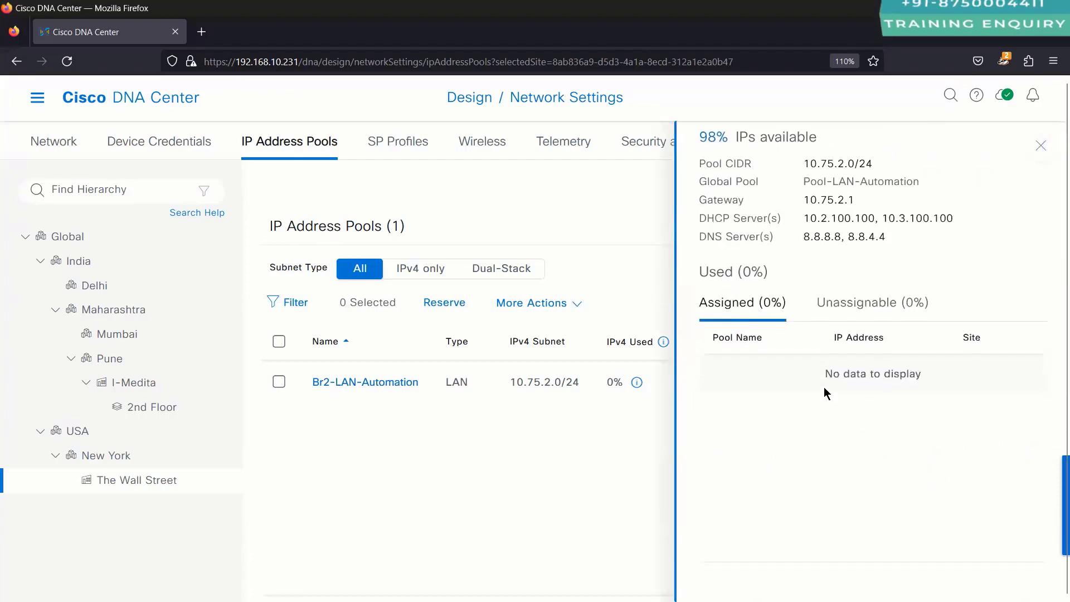
pyautogui.scroll(4, 824, 387)
pyautogui.scroll(-2, 824, 387)
pyautogui.scroll(2, 795, 343)
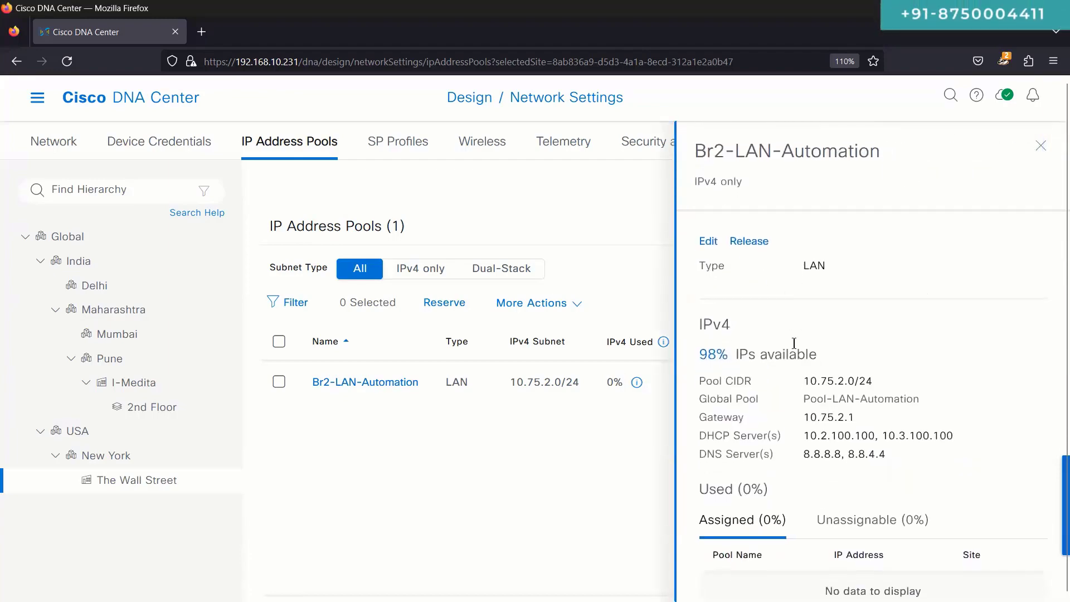
pyautogui.click(1040, 146)
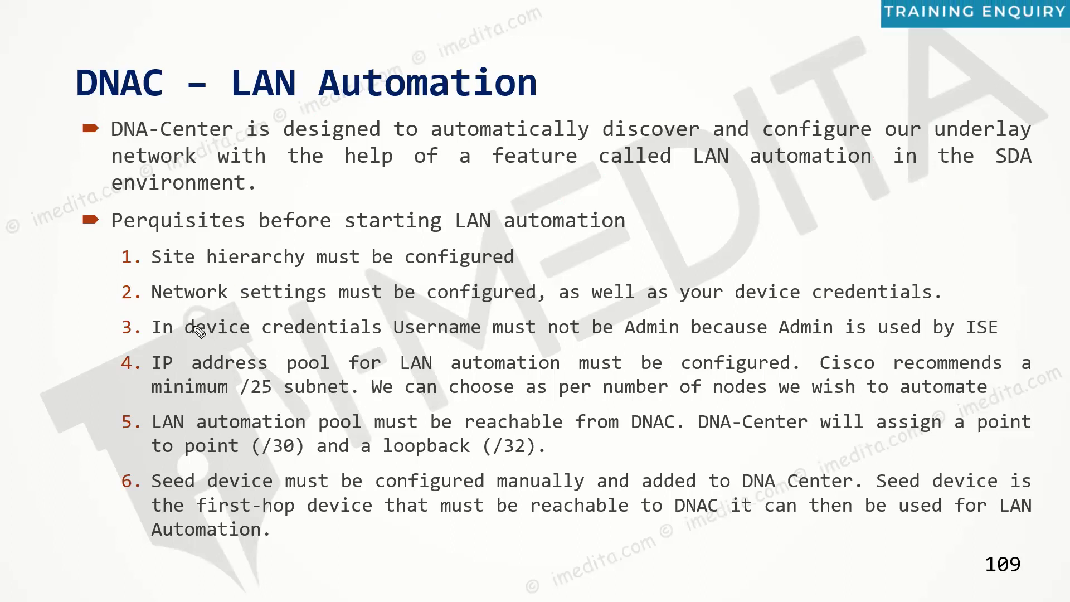
pyautogui.moveTo(103, 388); pyautogui.dragTo(154, 363)
pyautogui.moveTo(610, 246); pyautogui.dragTo(638, 261)
pyautogui.moveTo(638, 218); pyautogui.dragTo(653, 234)
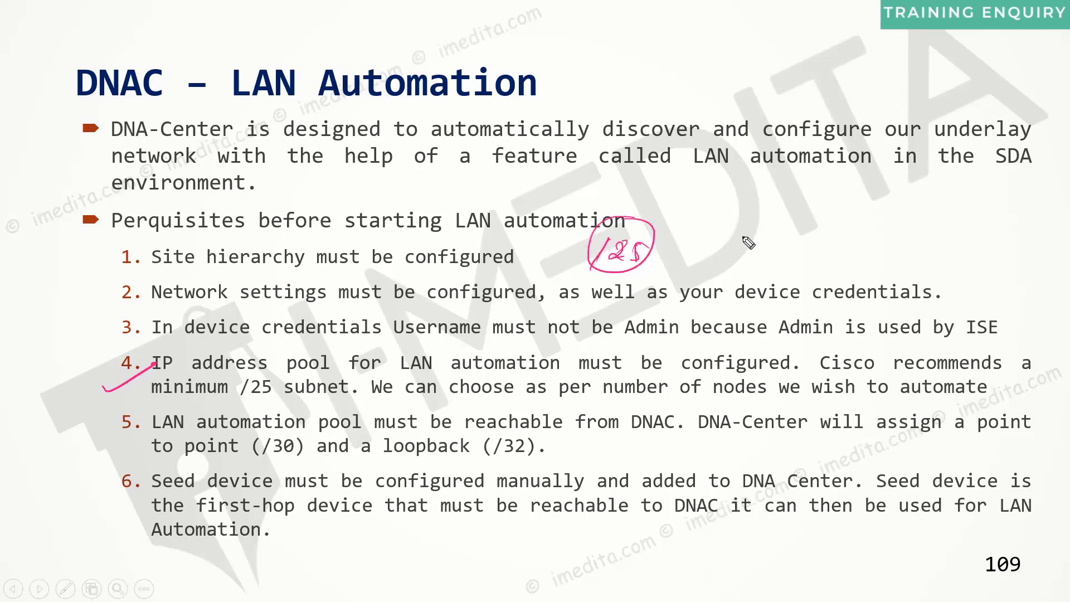
pyautogui.moveTo(722, 217); pyautogui.dragTo(782, 216)
pyautogui.moveTo(727, 245); pyautogui.dragTo(774, 244)
pyautogui.moveTo(826, 215); pyautogui.dragTo(825, 246)
pyautogui.moveTo(862, 213); pyautogui.dragTo(862, 243)
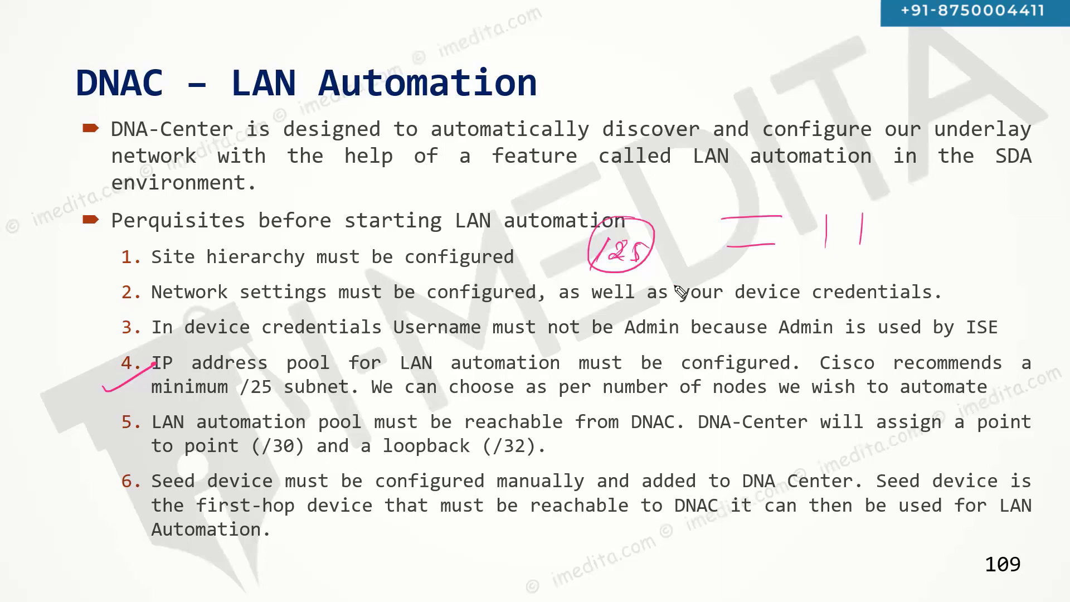
pyautogui.press('e')
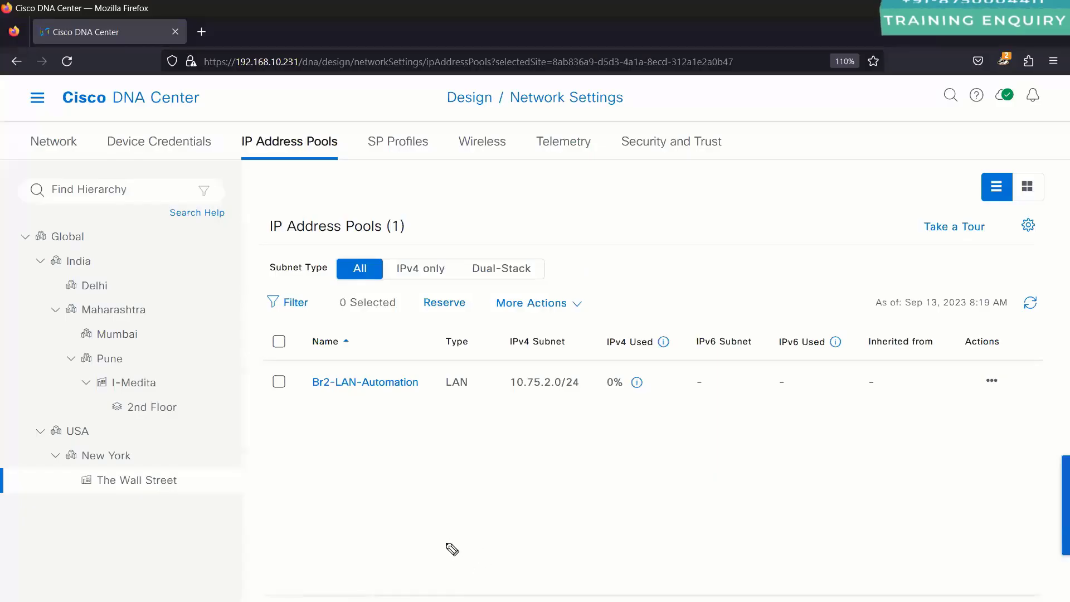
# Step: Select the Br2-LAN-Automation name at The Wall Street, then return to Mumbai's empty pool list
pyautogui.click(133, 337)
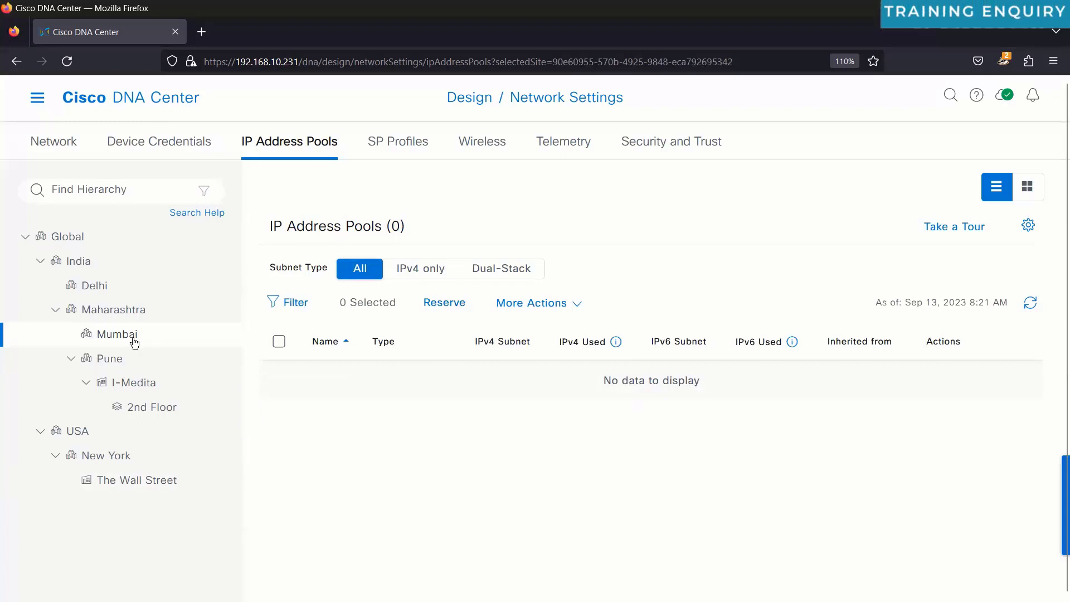
pyautogui.click(445, 302)
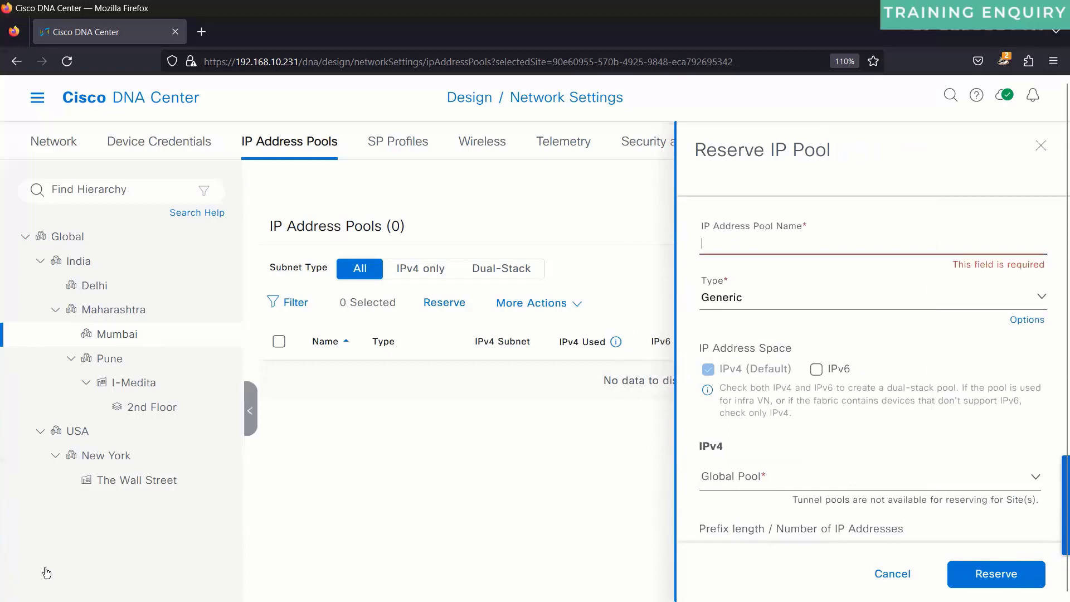
pyautogui.click(144, 483)
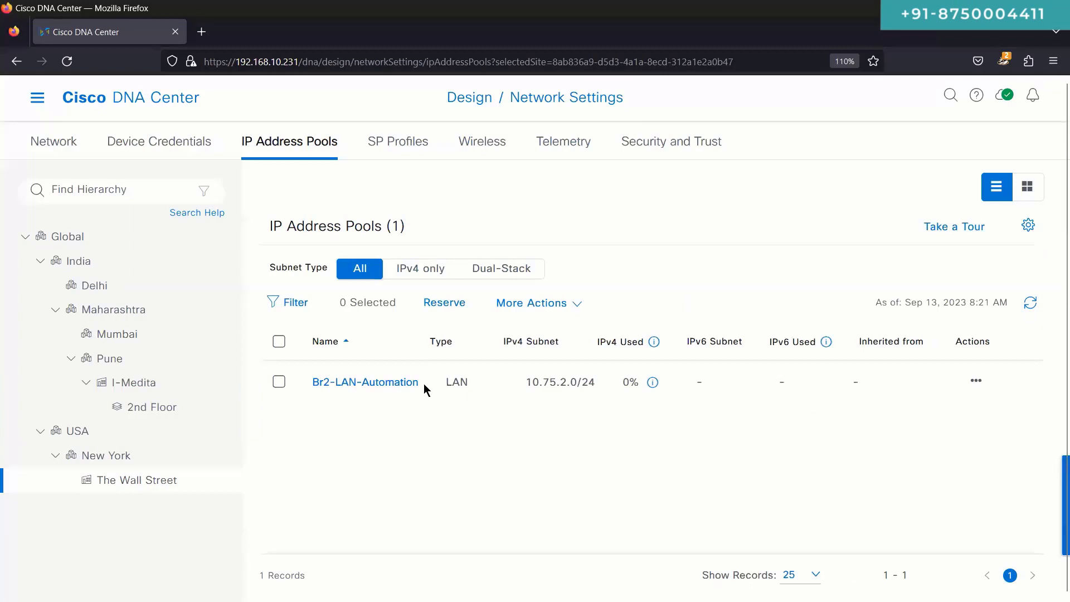
pyautogui.moveTo(427, 389); pyautogui.dragTo(312, 389)
pyautogui.hotkey('ctrl', 'c')
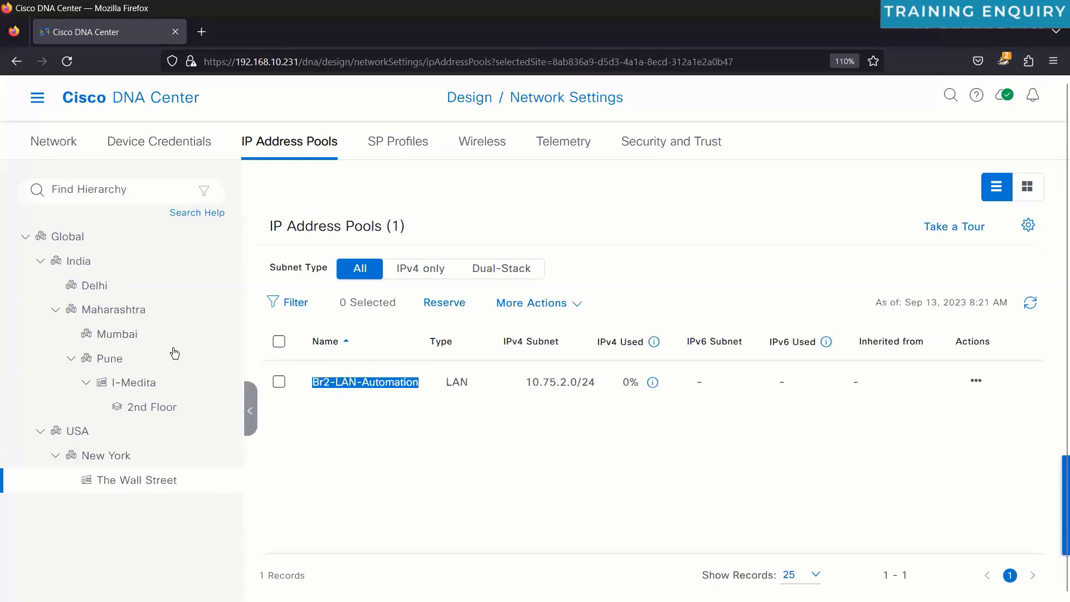
pyautogui.click(111, 334)
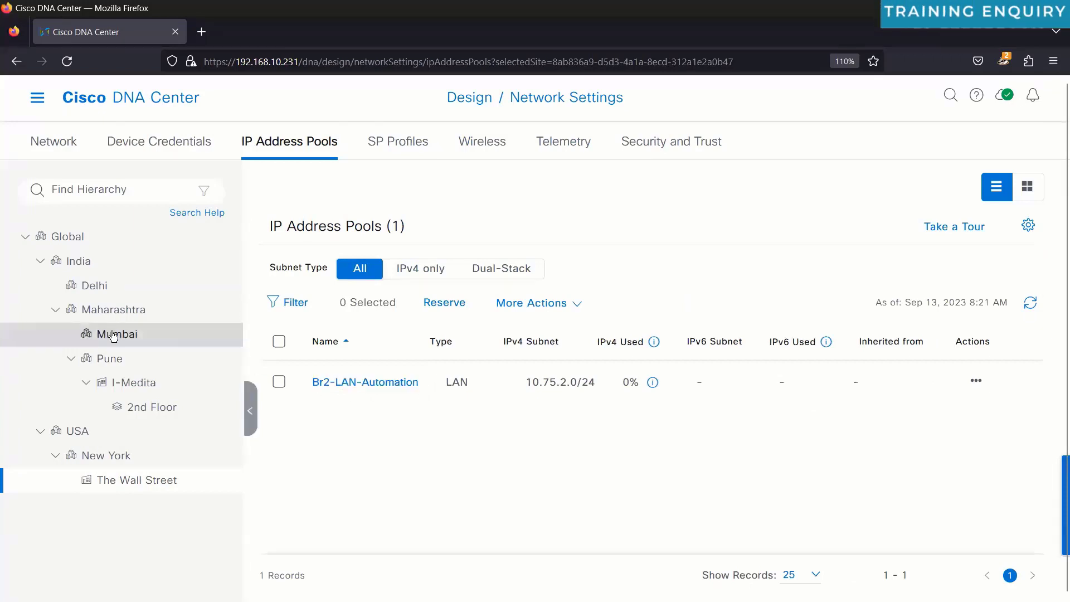
# Step: Start a Mumbai pool reservation named Br1-LAN-Automation-Mumbai, adapted from the pasted Br2 name
pyautogui.click(444, 302)
pyautogui.click(860, 248)
pyautogui.hotkey('ctrl', 'v')
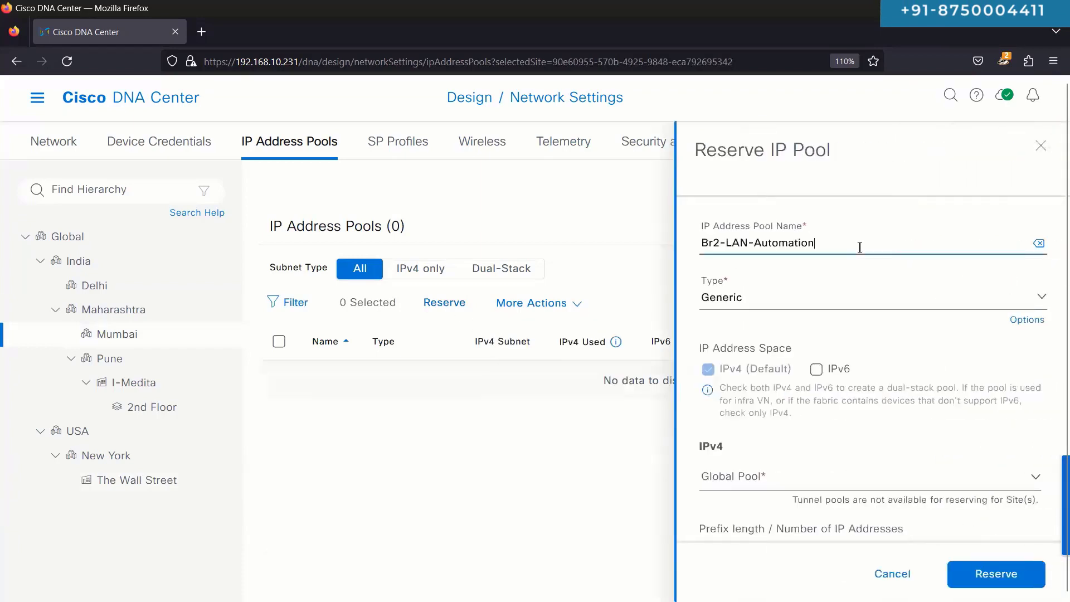
pyautogui.press('BackSpace')
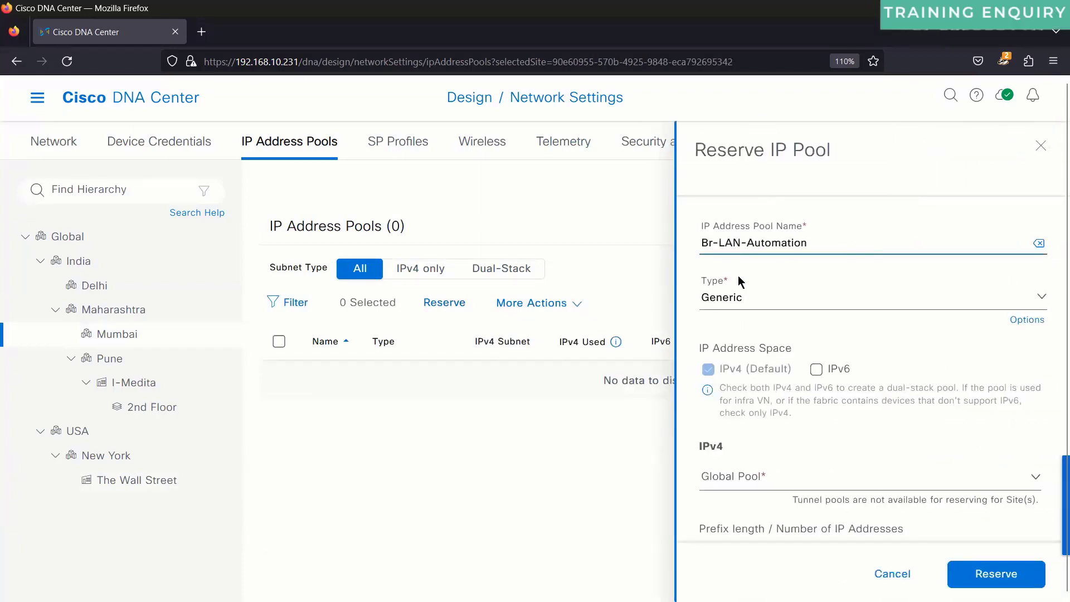
pyautogui.write('1')
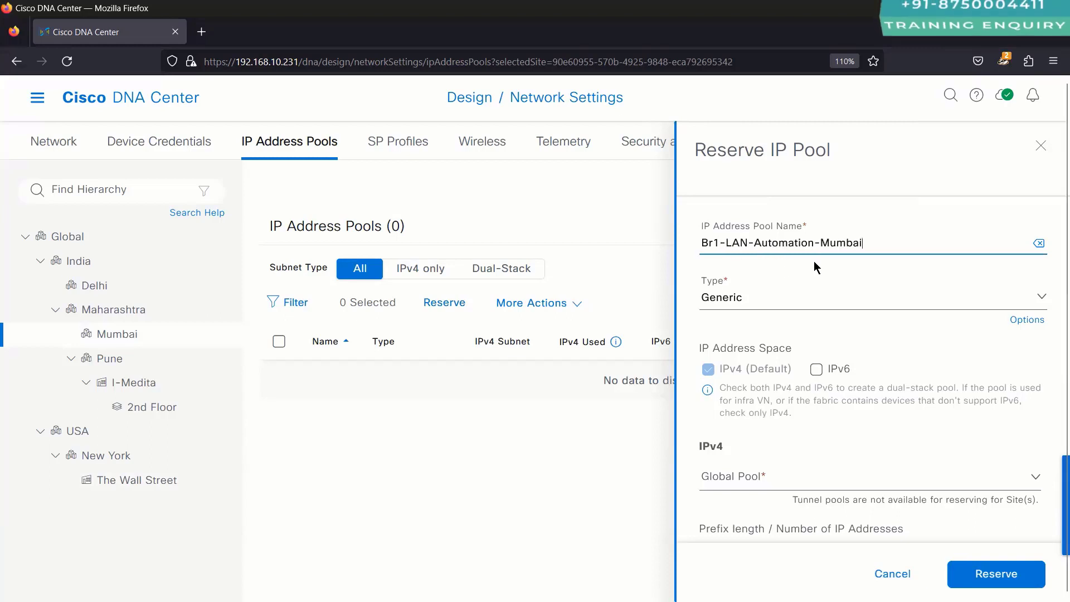
# Step: Make the Mumbai pool a LAN pool drawn from Pool-LAN-Automation
pyautogui.click(797, 300)
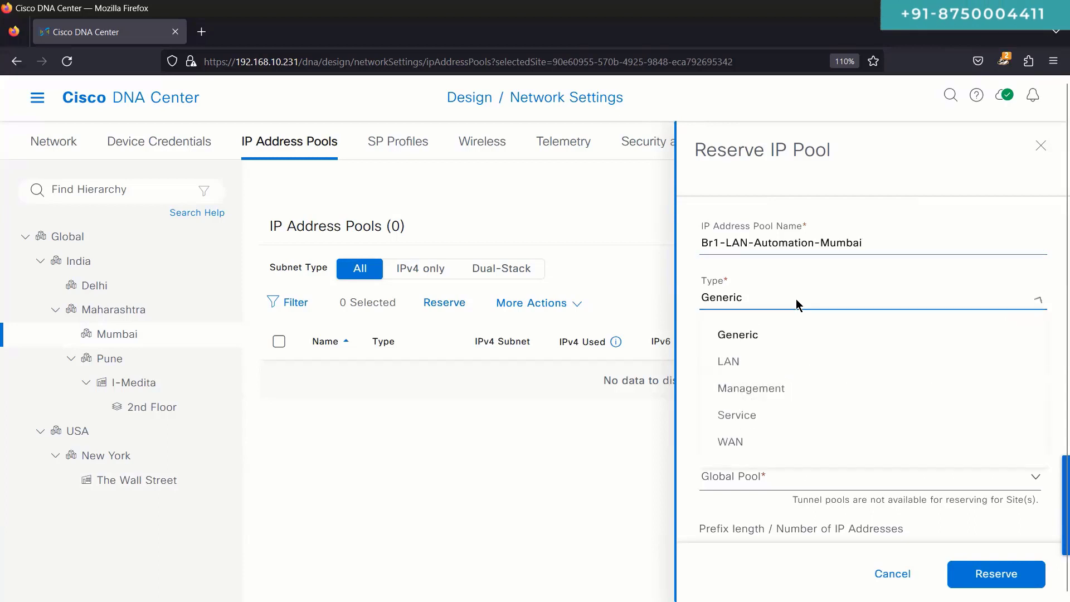
pyautogui.click(735, 368)
pyautogui.scroll(-3, 738, 372)
pyautogui.click(764, 299)
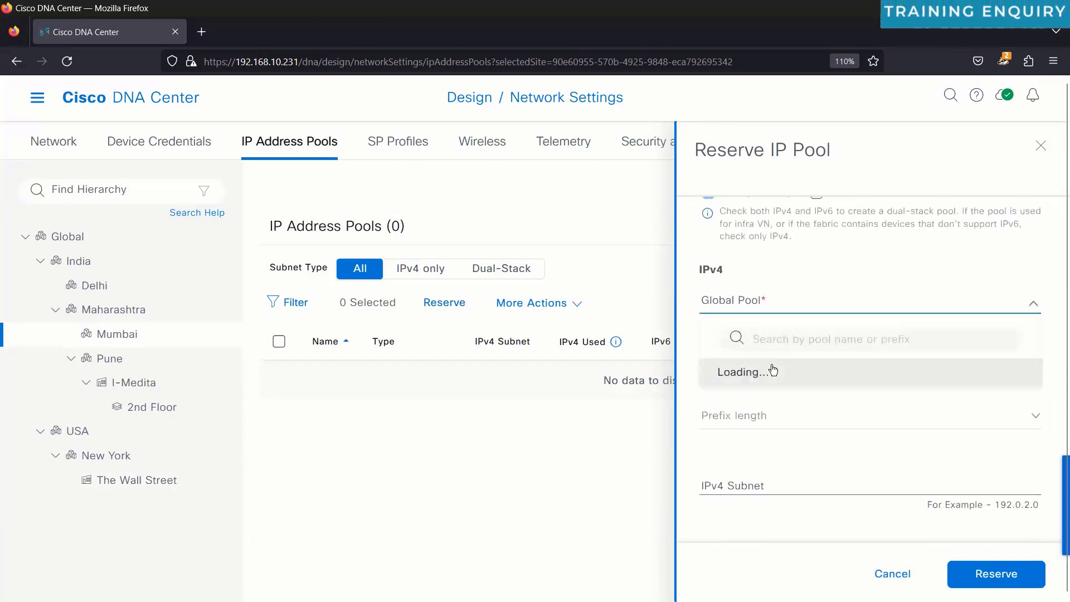
pyautogui.click(772, 371)
pyautogui.scroll(-2, 773, 373)
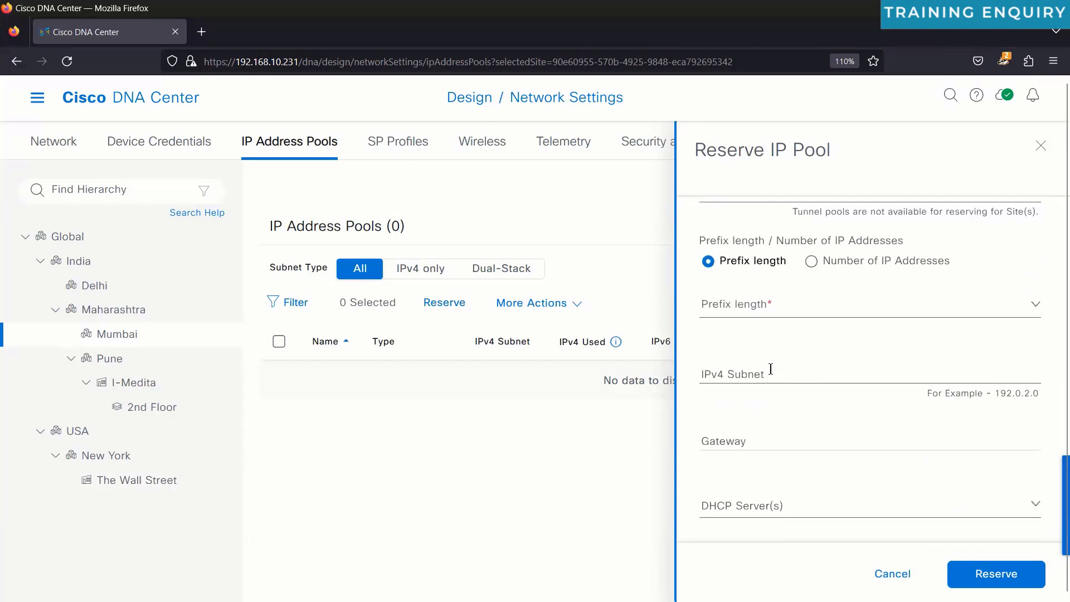
# Step: Set prefix length /24 and IPv4 subnet 10.75.11.0
pyautogui.click(753, 304)
pyautogui.write('/24')
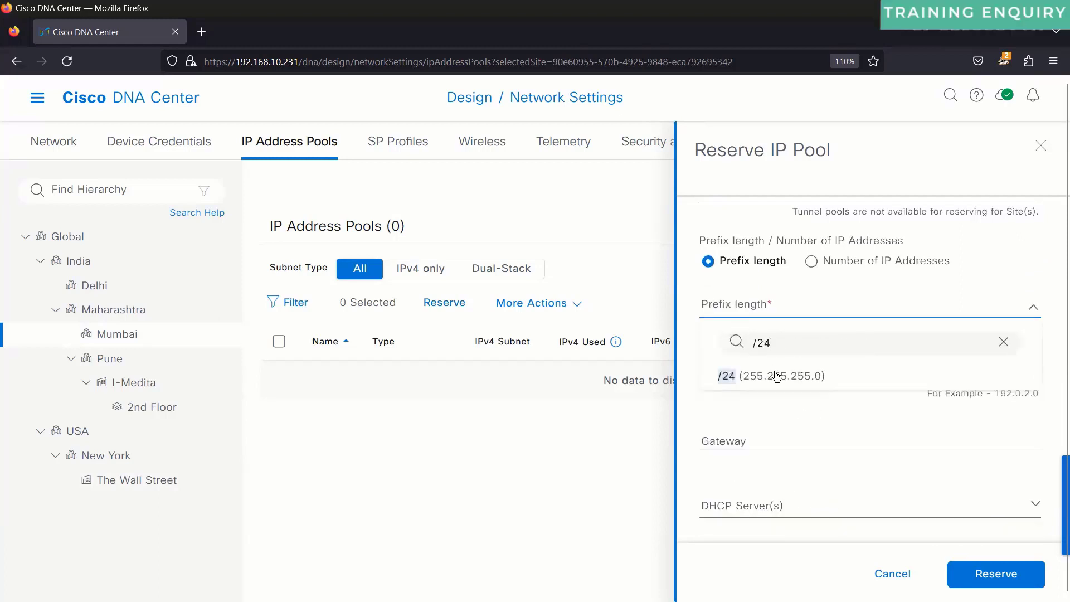
pyautogui.click(777, 376)
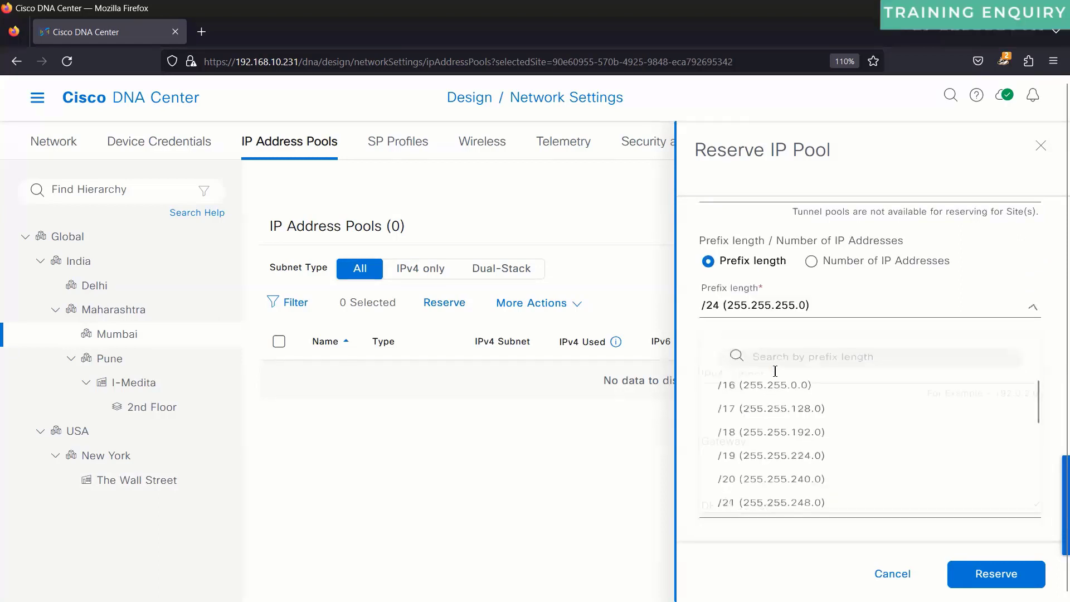
pyautogui.click(775, 371)
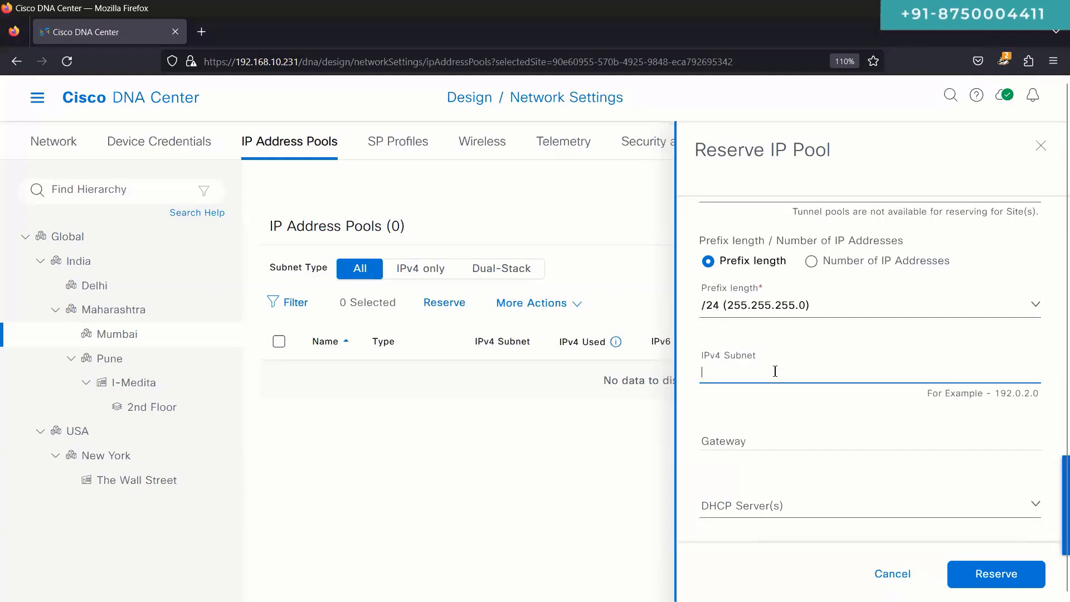
pyautogui.scroll(1, 775, 371)
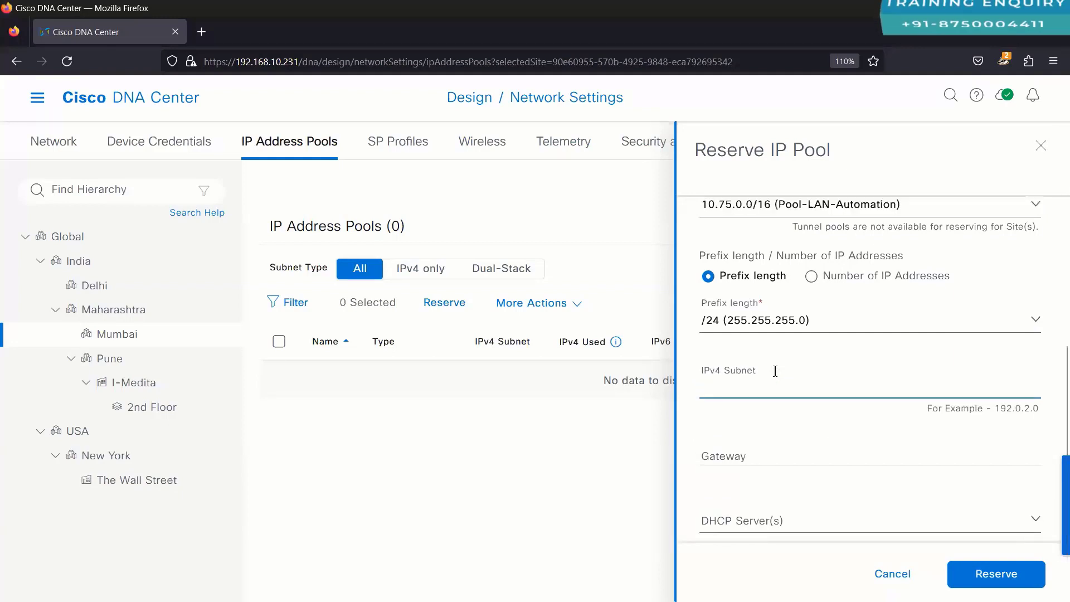
pyautogui.write('10.7')
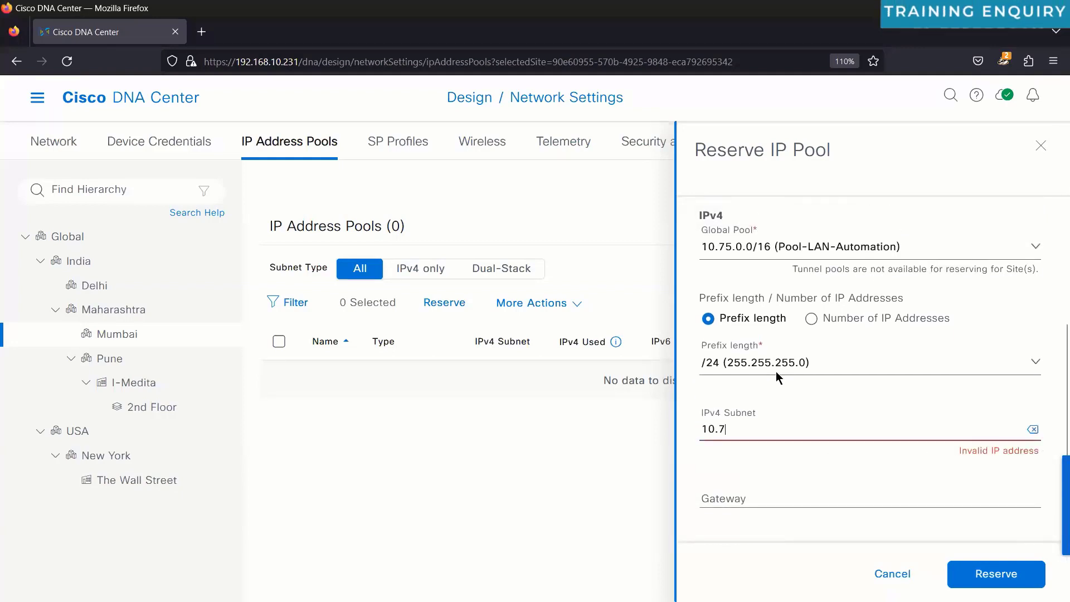
pyautogui.write('5.11.0')
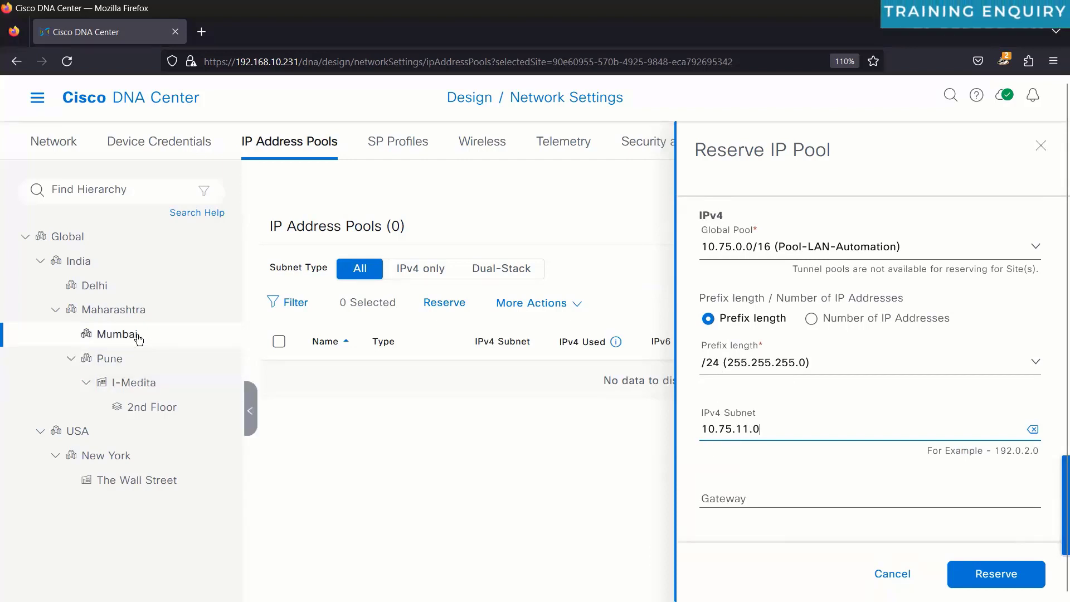
# Step: Add DHCP servers 10.2.100.100, 10.3.100.100 and DNS servers 8.8.8.8, 8.8.4.4
pyautogui.scroll(-3, 772, 420)
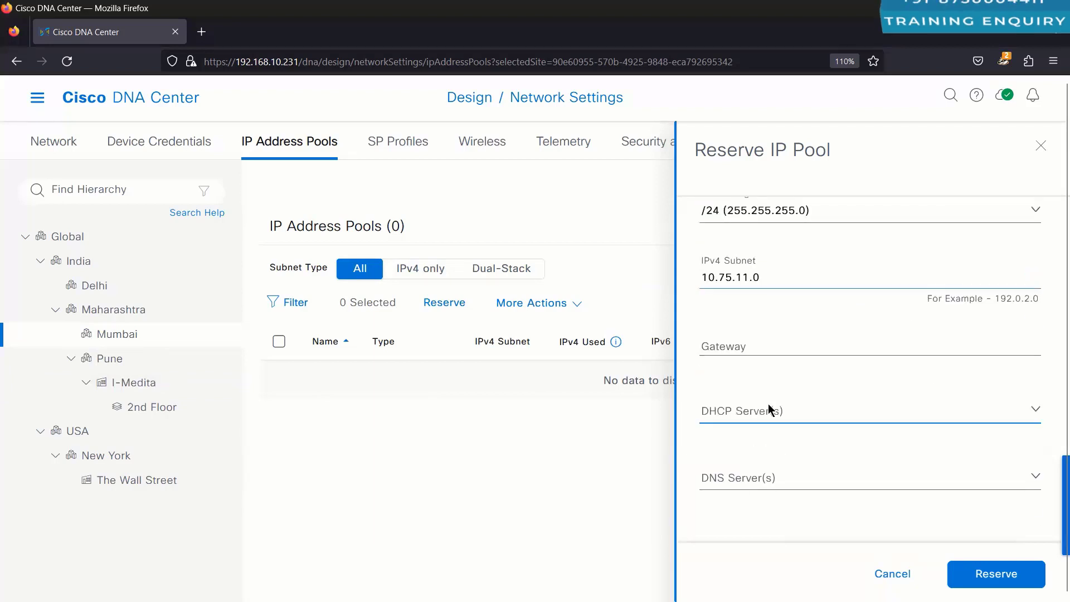
pyautogui.click(769, 409)
pyautogui.click(744, 368)
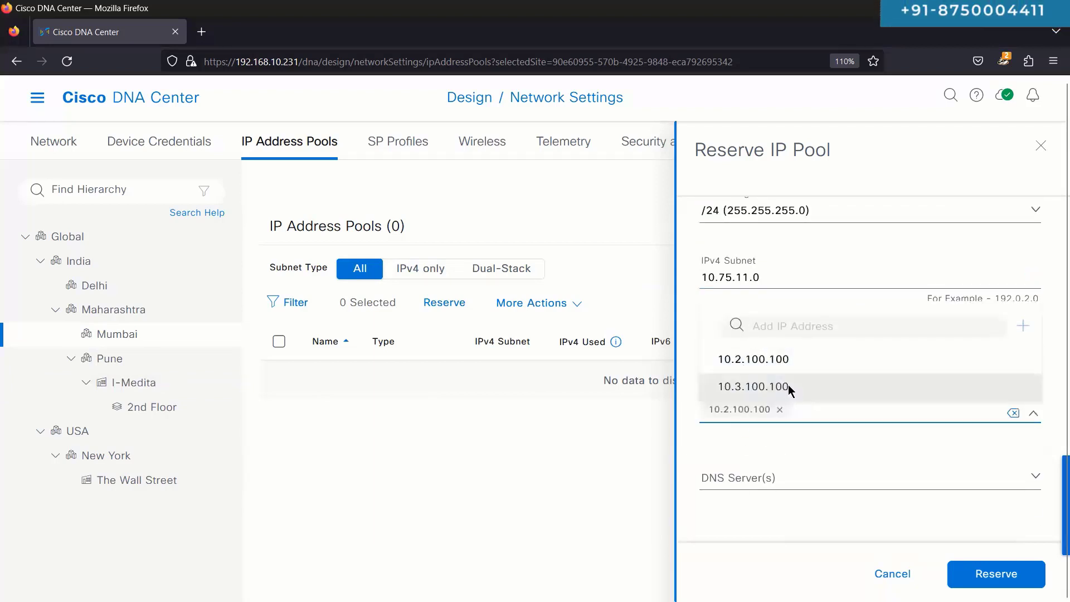
pyautogui.click(788, 385)
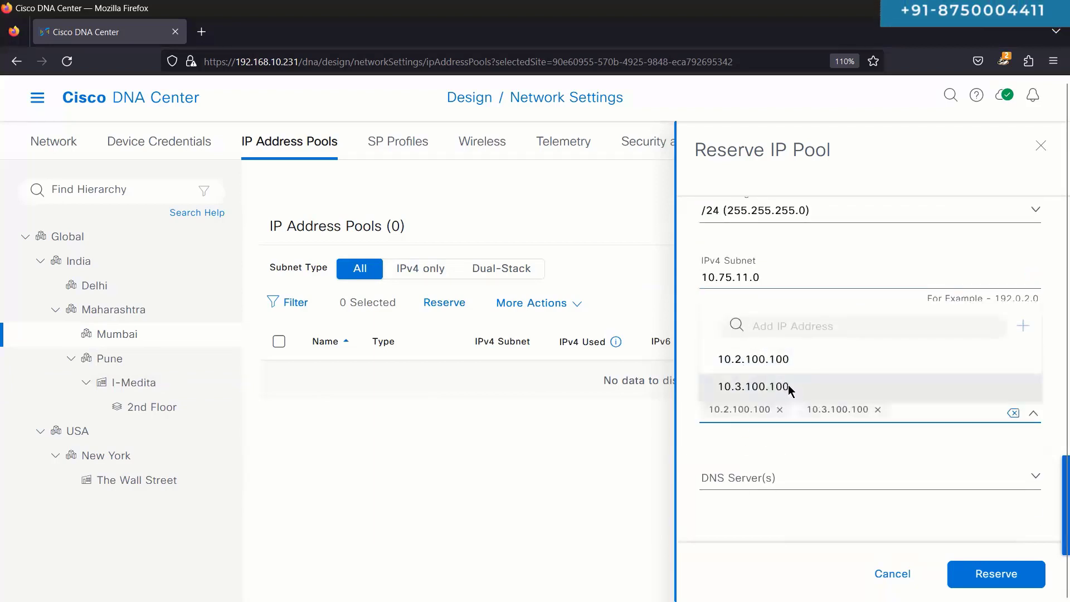
pyautogui.click(741, 482)
pyautogui.click(736, 427)
pyautogui.click(741, 454)
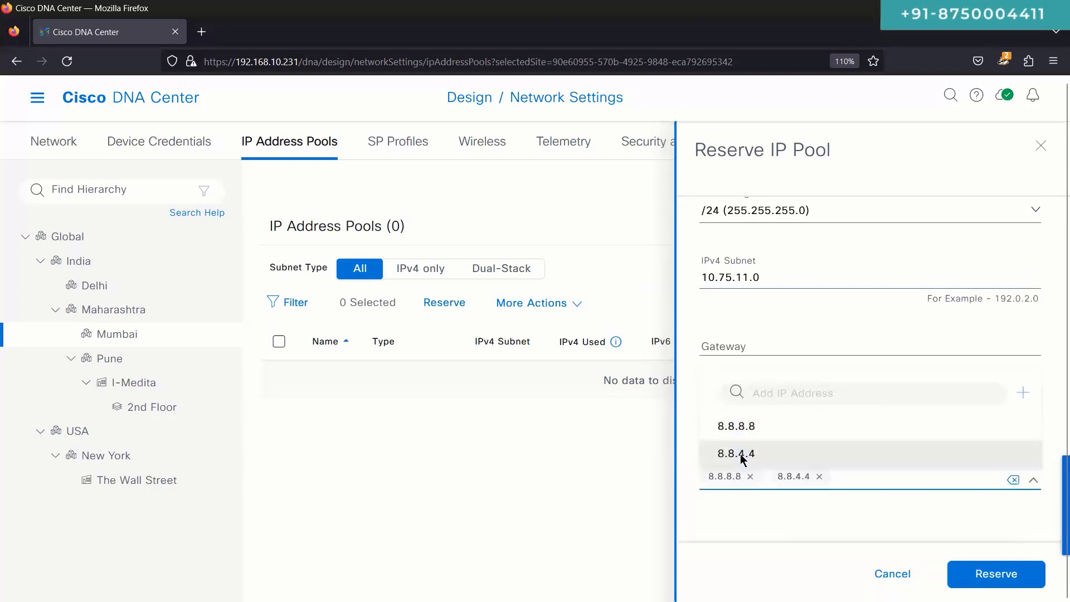
pyautogui.click(685, 408)
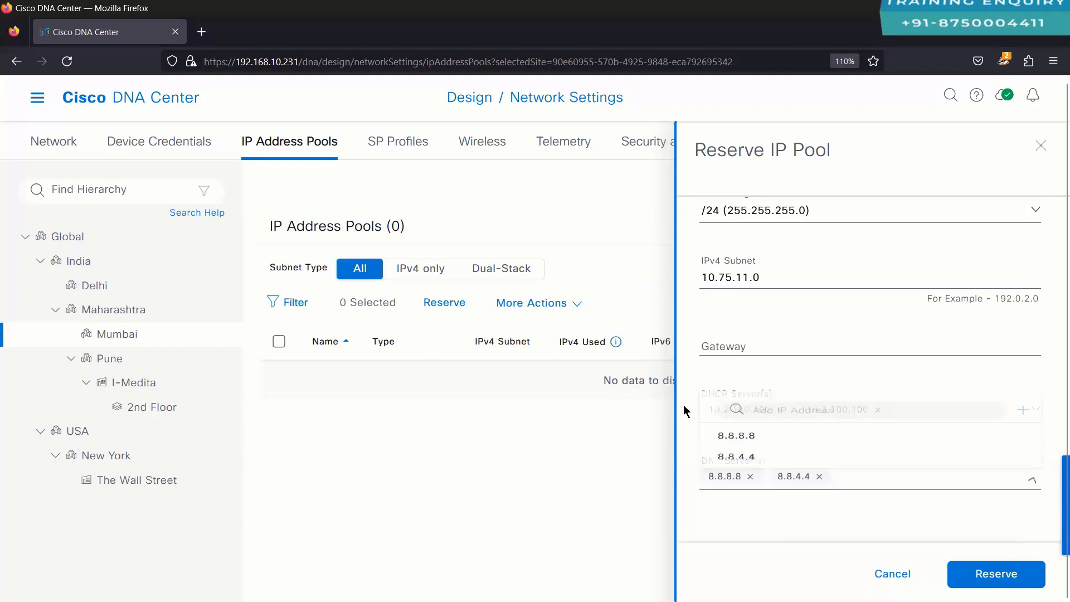
# Step: Review the finished Mumbai reservation and switch to the I-Medita site's pool list
pyautogui.scroll(2, 754, 319)
pyautogui.scroll(2, 753, 318)
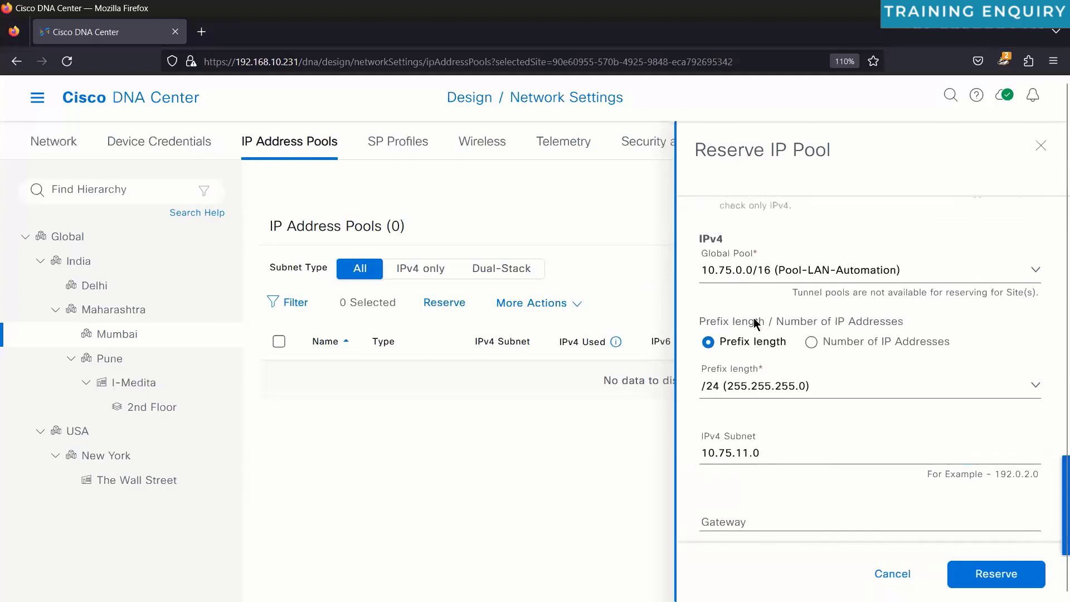
pyautogui.scroll(-3, 753, 318)
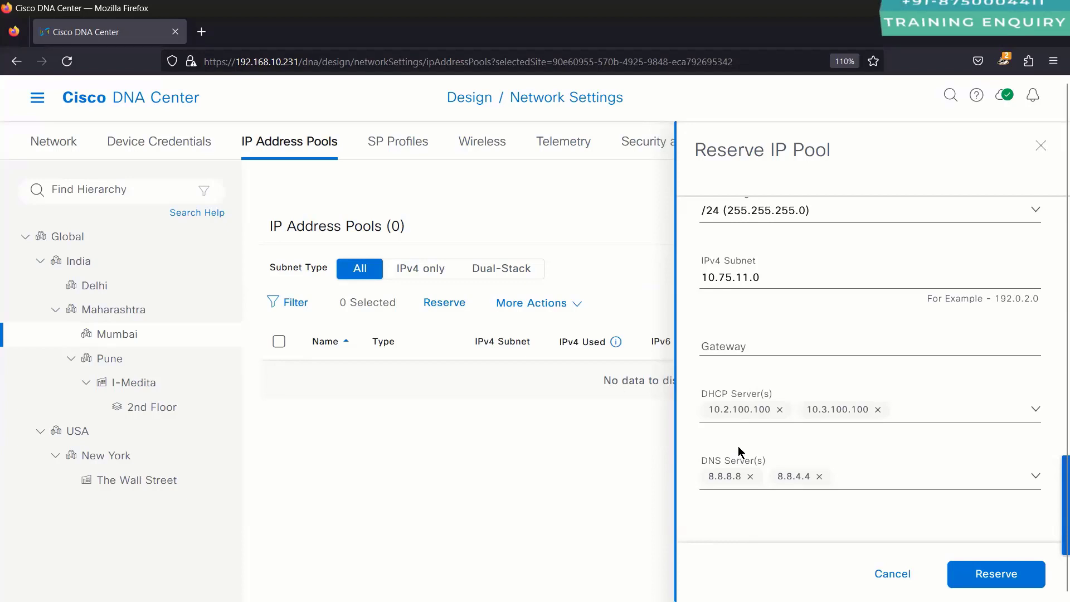
pyautogui.scroll(2, 739, 453)
pyautogui.scroll(2, 738, 453)
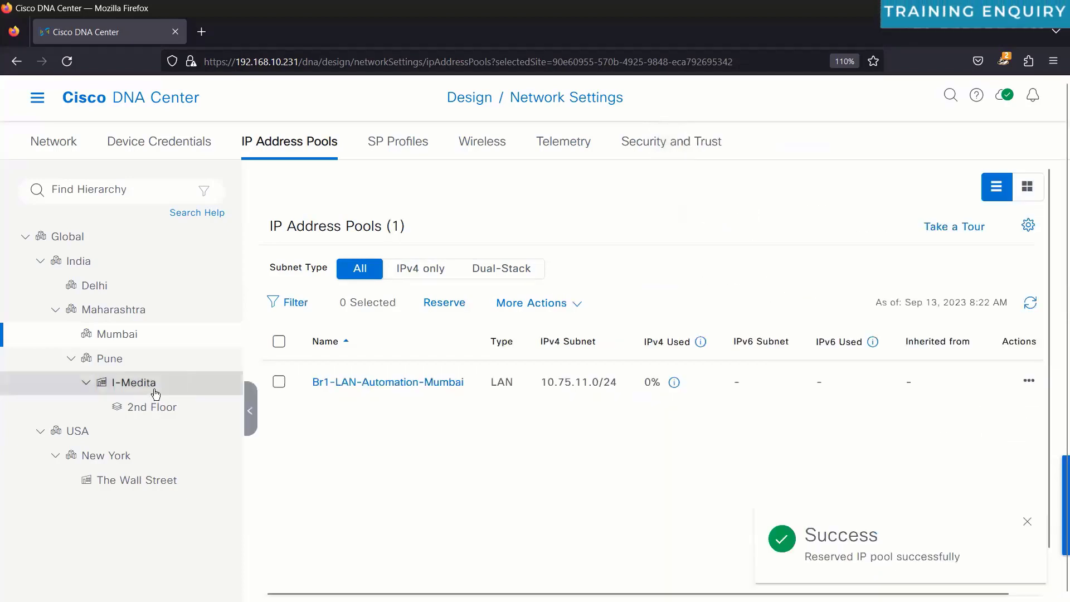
pyautogui.click(156, 394)
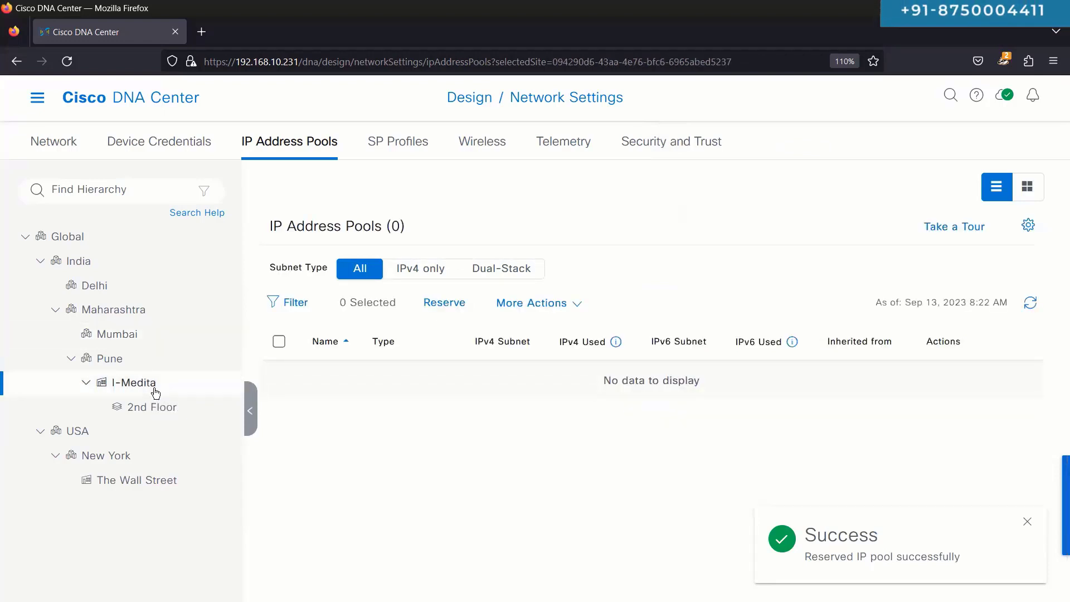
# Step: Start a Pune pool reservation named Br1-LAN-Automation-Pune
pyautogui.click(124, 363)
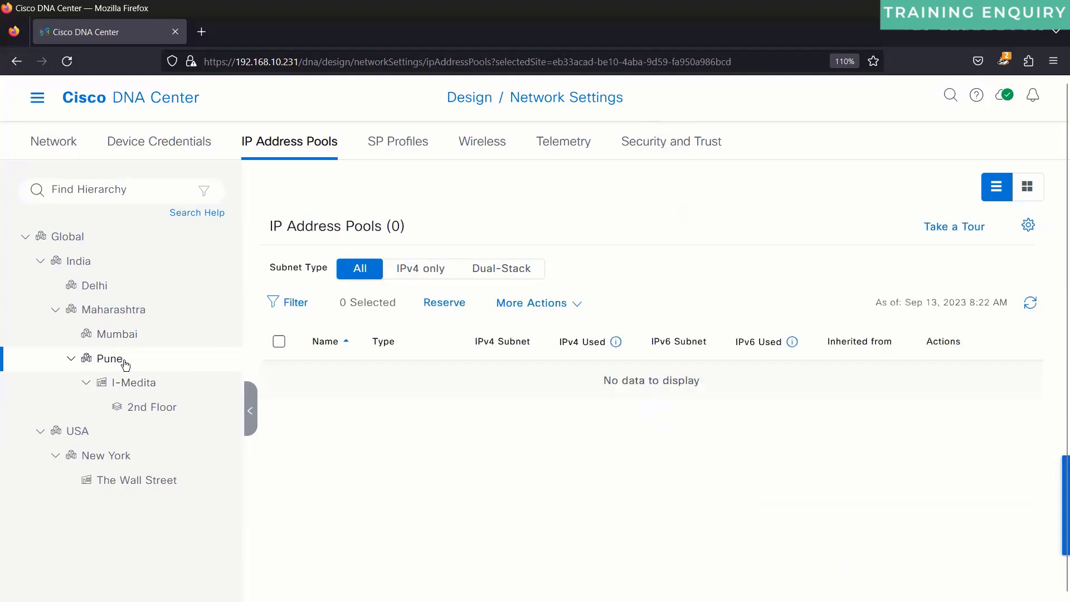
pyautogui.click(446, 302)
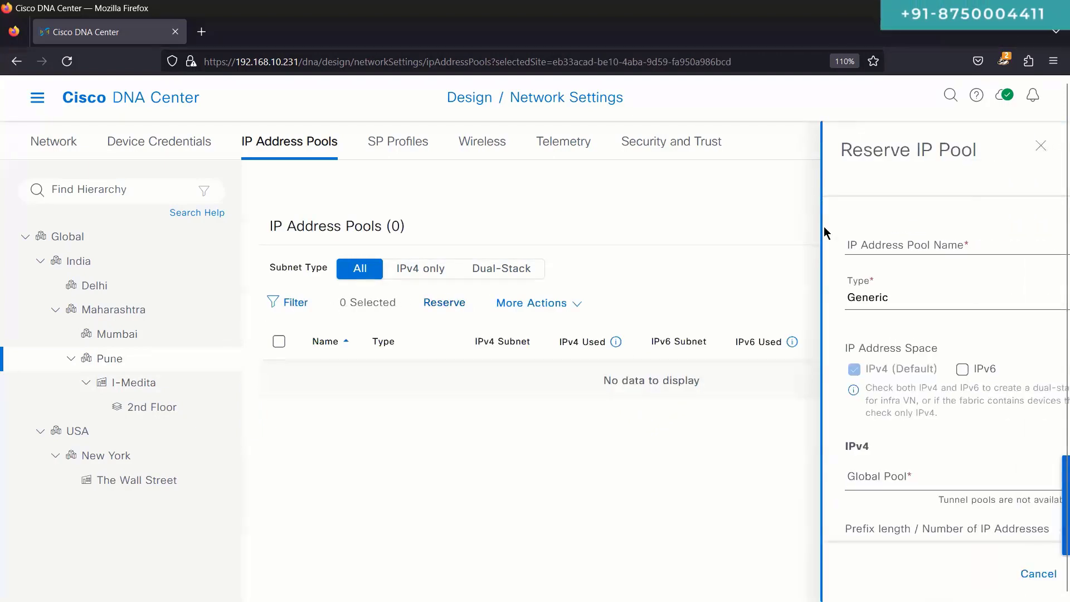
pyautogui.click(819, 238)
pyautogui.write('Br2-LAN-Automation')
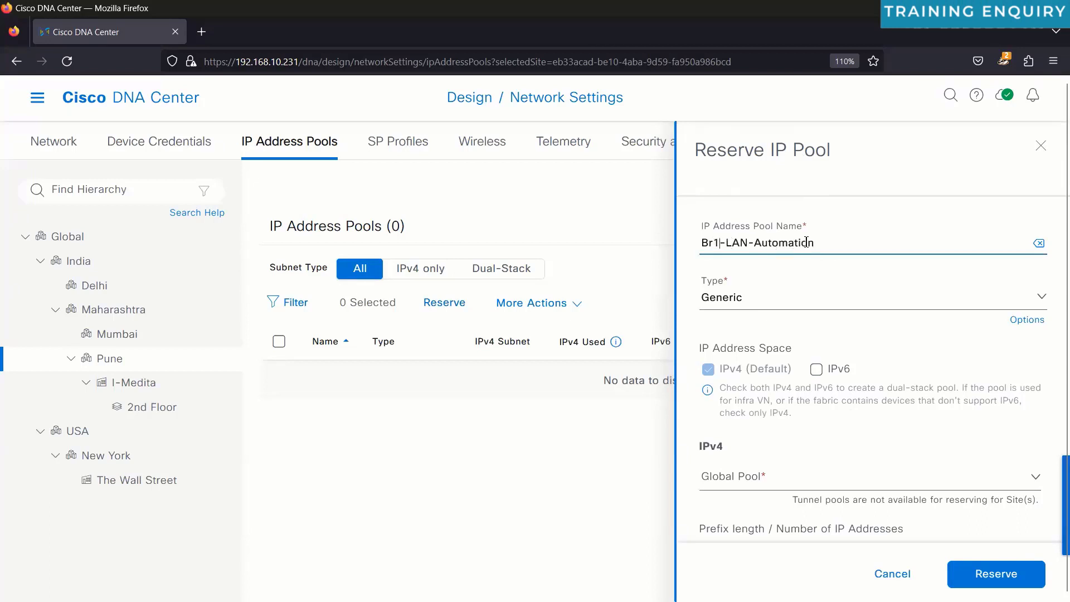
pyautogui.write('-Pune')
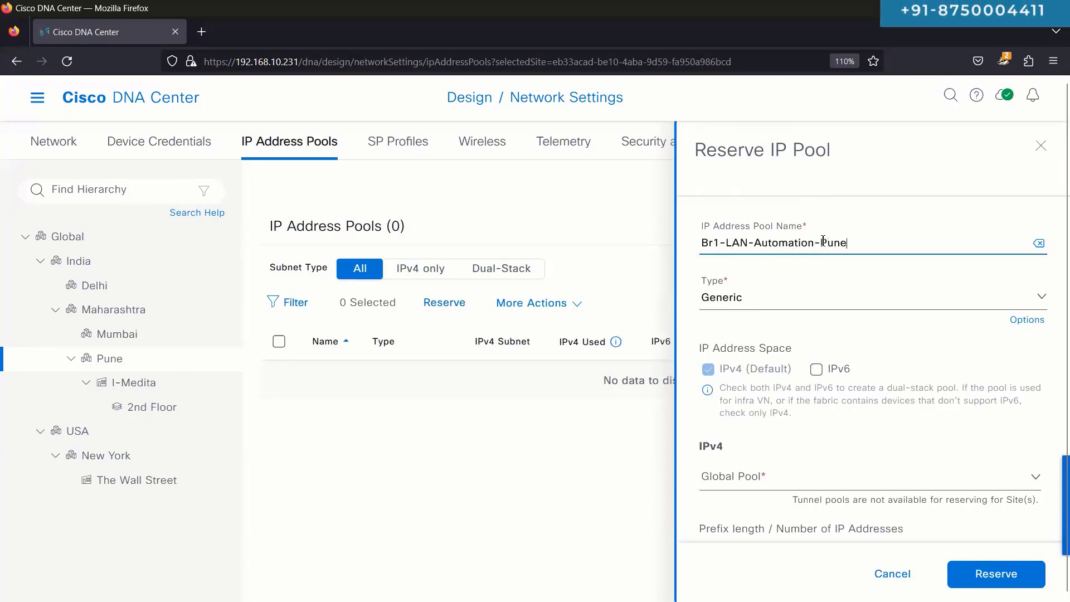
# Step: Make the Pune pool a LAN /24 pool from Pool-LAN-Automation
pyautogui.click(775, 301)
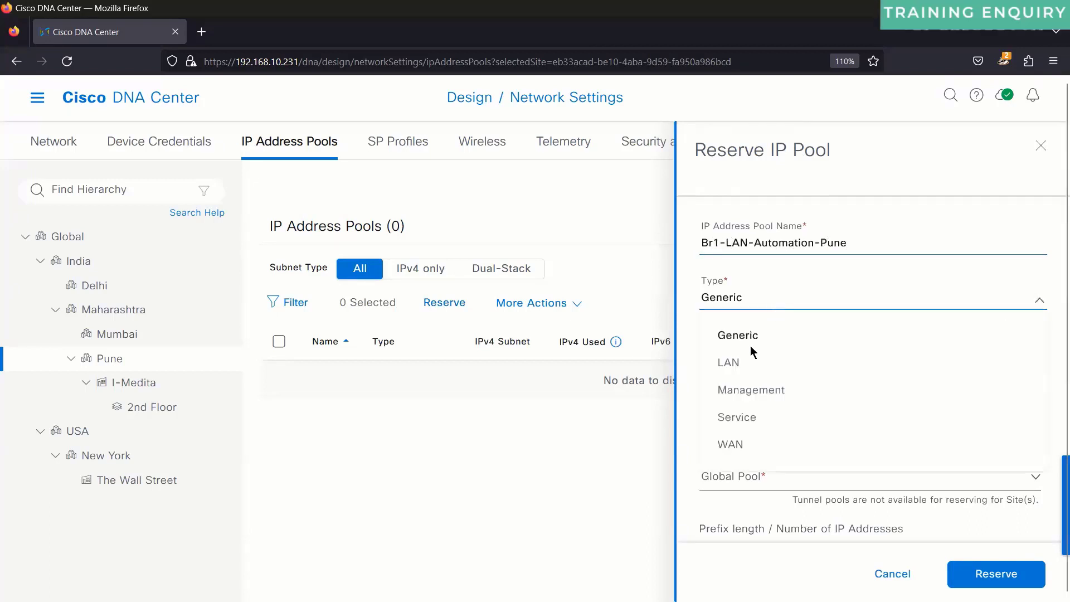
pyautogui.click(749, 362)
pyautogui.click(746, 486)
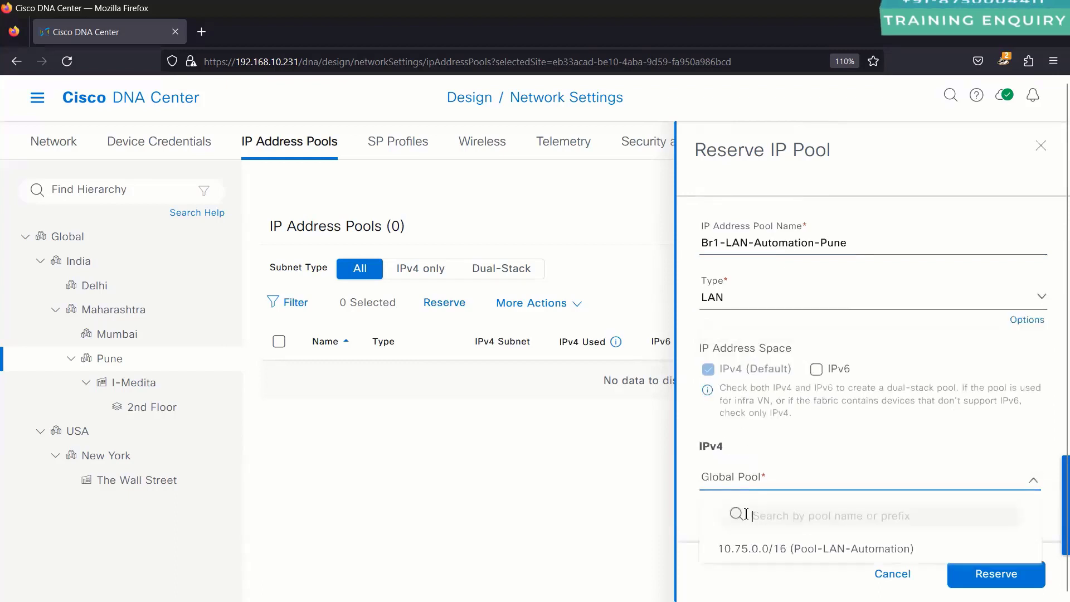
pyautogui.click(750, 549)
pyautogui.scroll(-3, 747, 446)
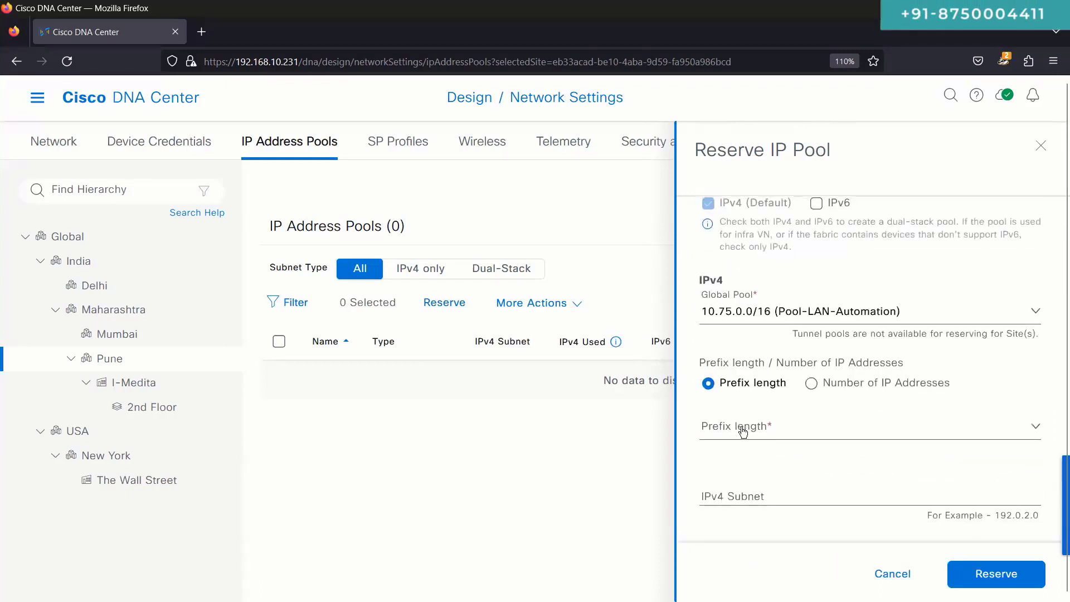
pyautogui.click(743, 431)
pyautogui.write('/24')
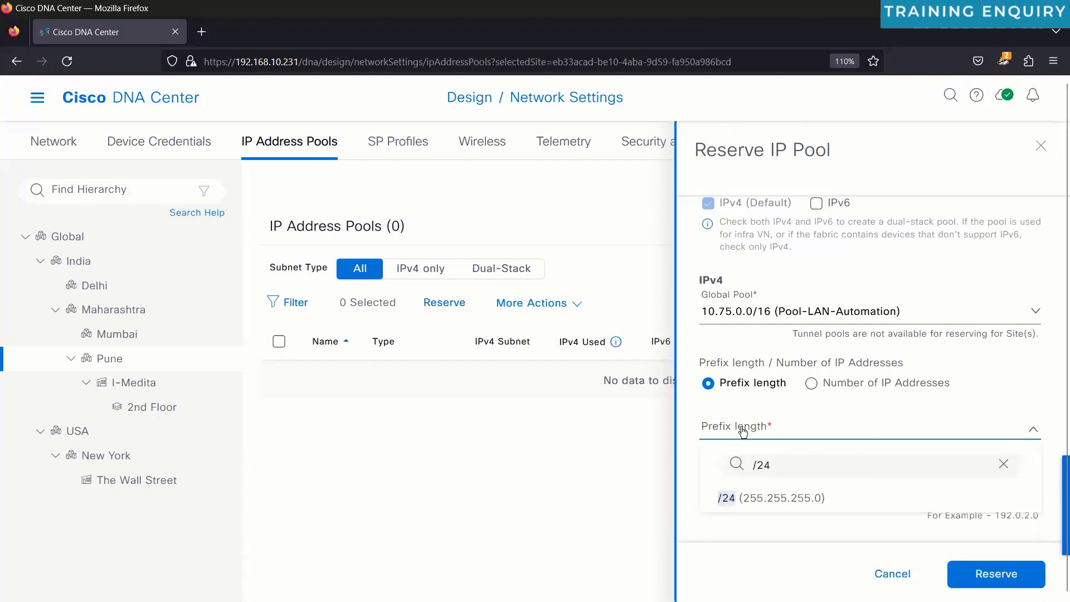
pyautogui.click(724, 498)
# Step: Enter 10.75.12.0 as the Pune pool's IPv4 subnet
pyautogui.scroll(-2, 725, 494)
pyautogui.scroll(-1, 725, 494)
pyautogui.click(774, 325)
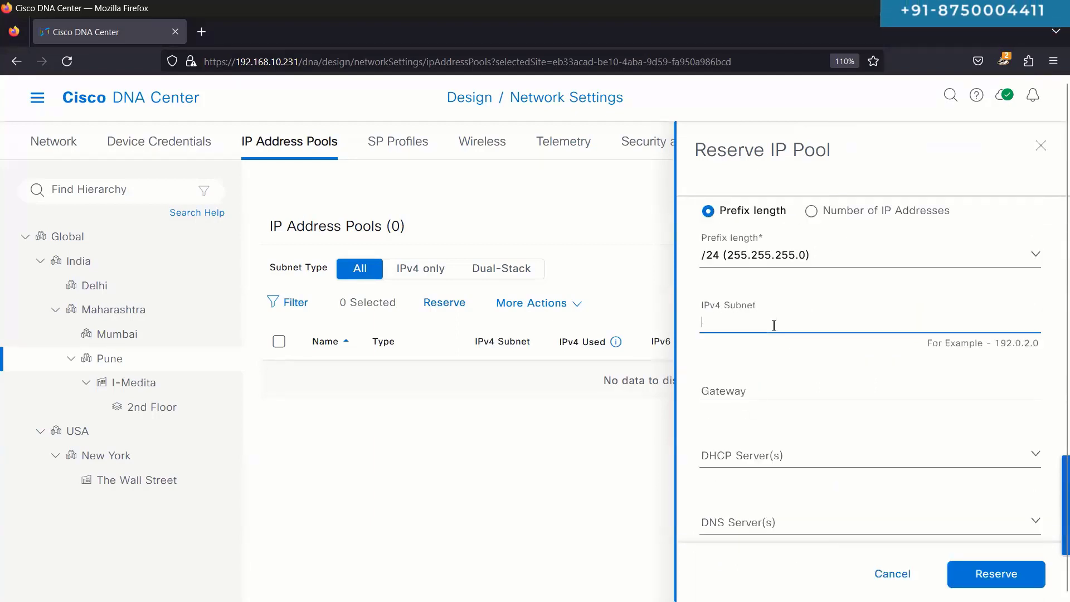
pyautogui.write('10.75.')
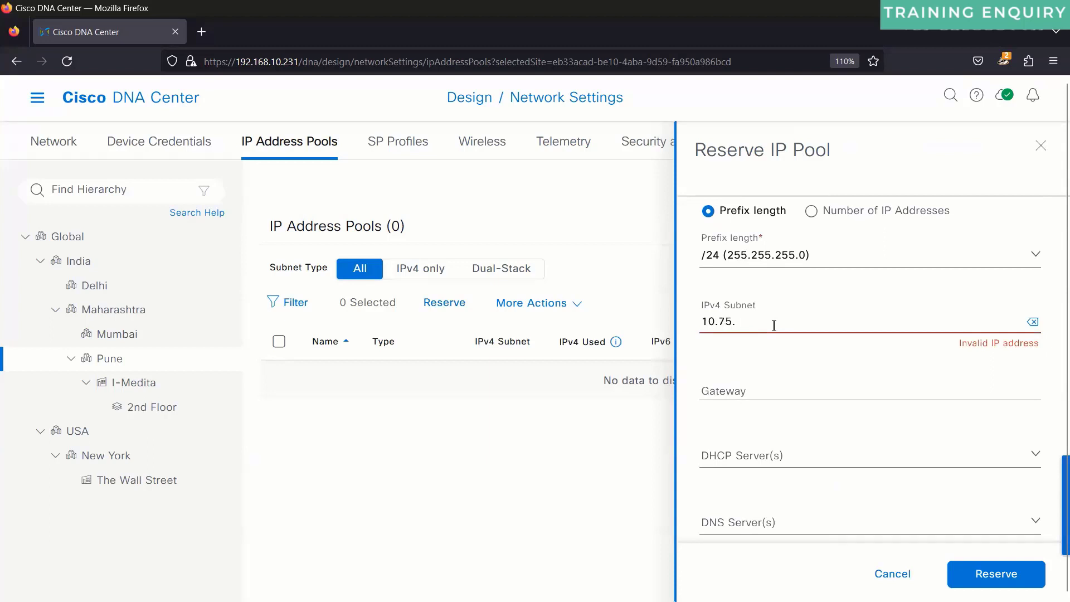
pyautogui.write('12.0')
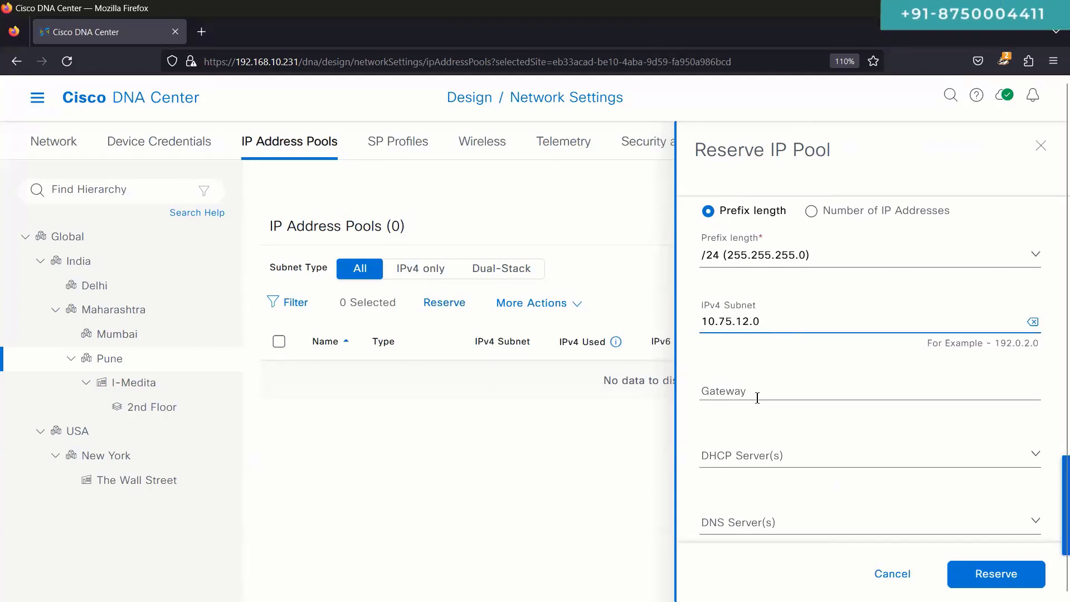
pyautogui.click(775, 391)
# Step: Add DHCP servers 10.2.100.100, 10.3.100.100 and DNS servers 8.8.8.8, 8.8.4.4
pyautogui.click(739, 455)
pyautogui.click(737, 408)
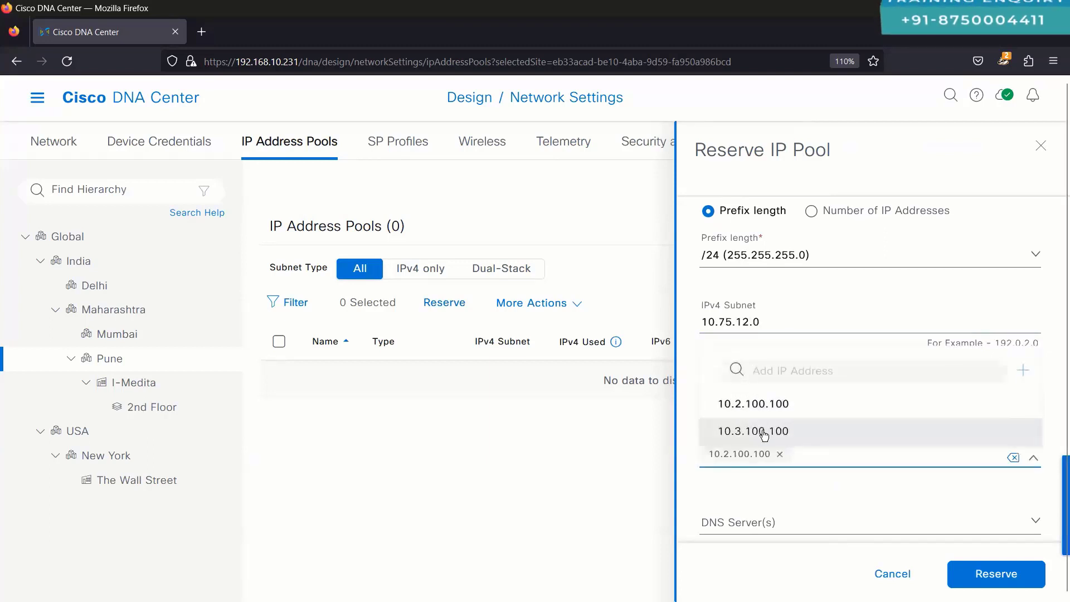
pyautogui.click(788, 432)
pyautogui.click(757, 522)
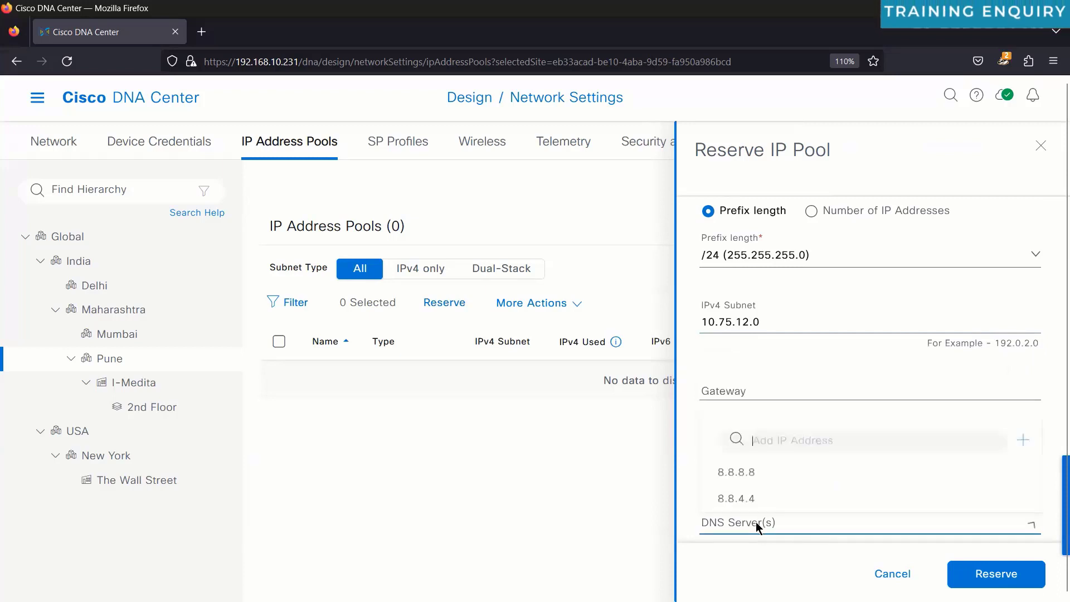
pyautogui.click(730, 471)
pyautogui.click(736, 498)
pyautogui.click(689, 452)
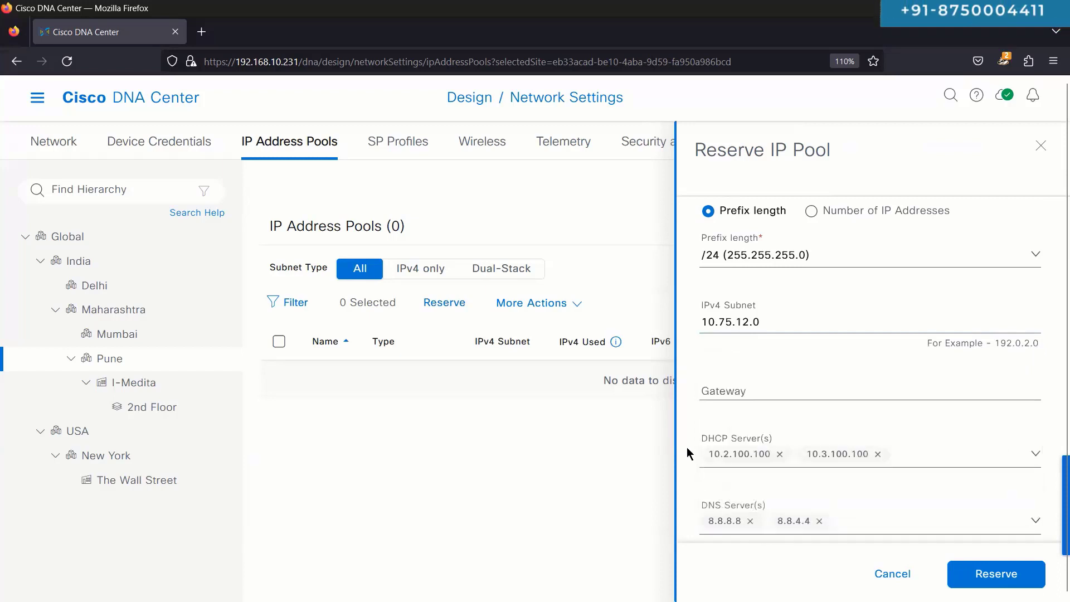
# Step: Go back to the IPv4 subnet field to edit its third octet
pyautogui.scroll(5, 690, 453)
pyautogui.scroll(2, 690, 452)
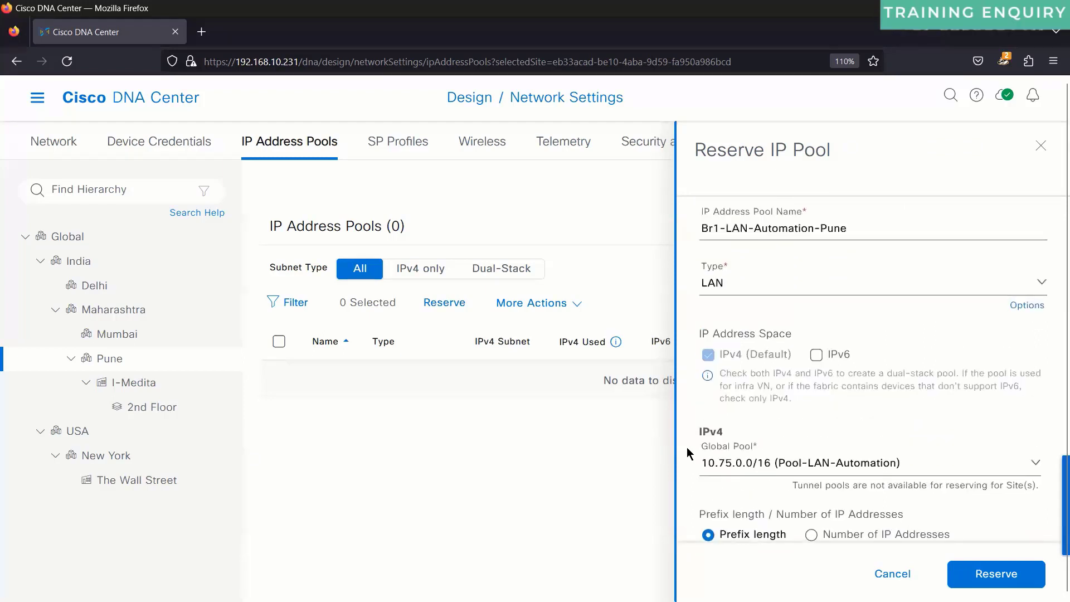
pyautogui.scroll(-4, 689, 453)
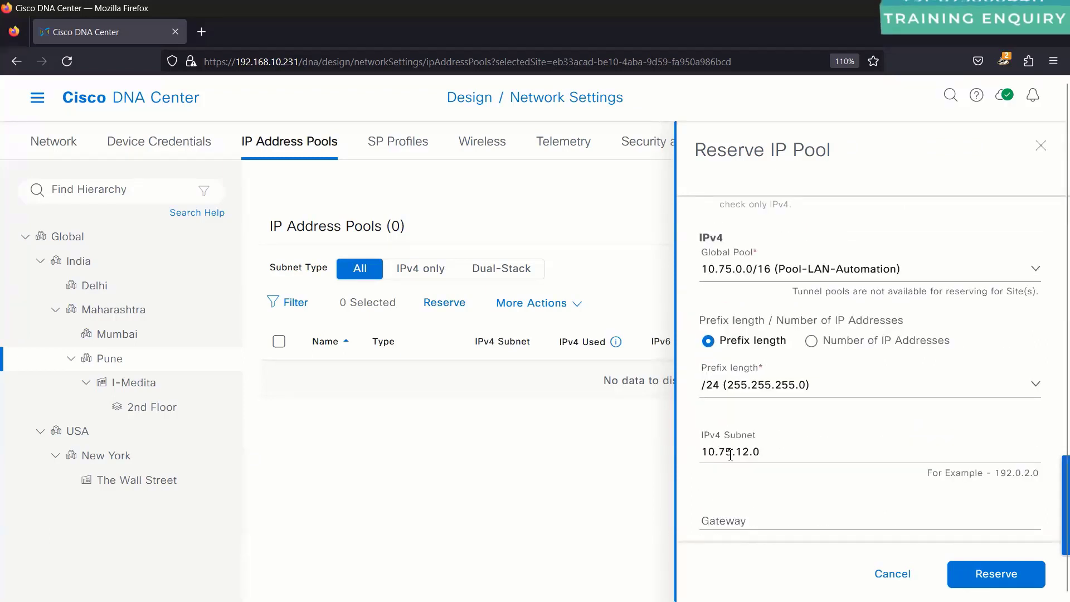
pyautogui.click(749, 454)
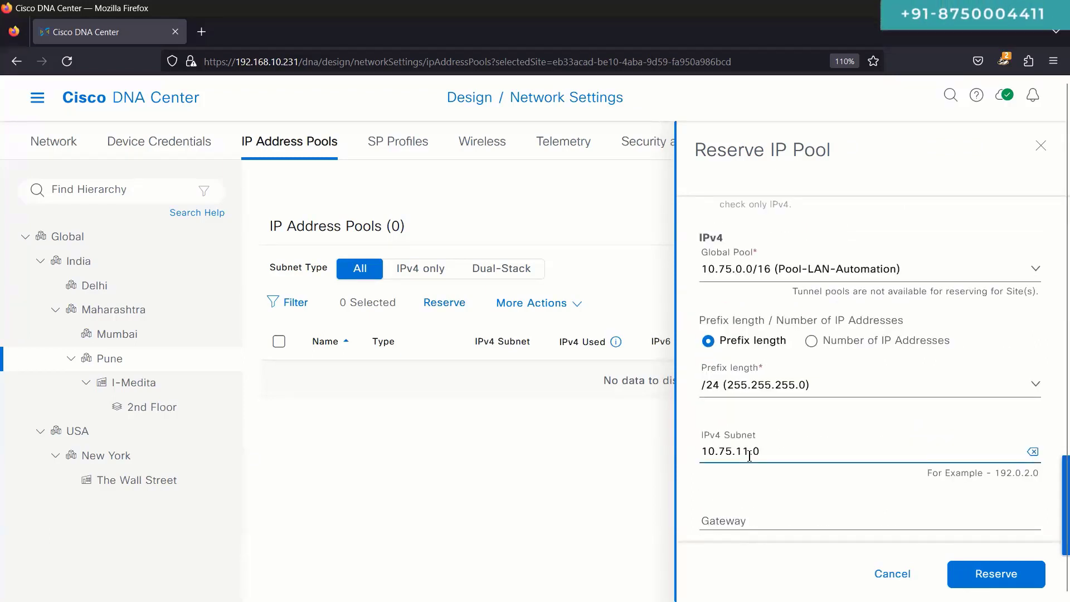
# Step: Submit the Pune pool, correct the conflicting subnet to 10.75.12.0, and reserve again
pyautogui.click(996, 574)
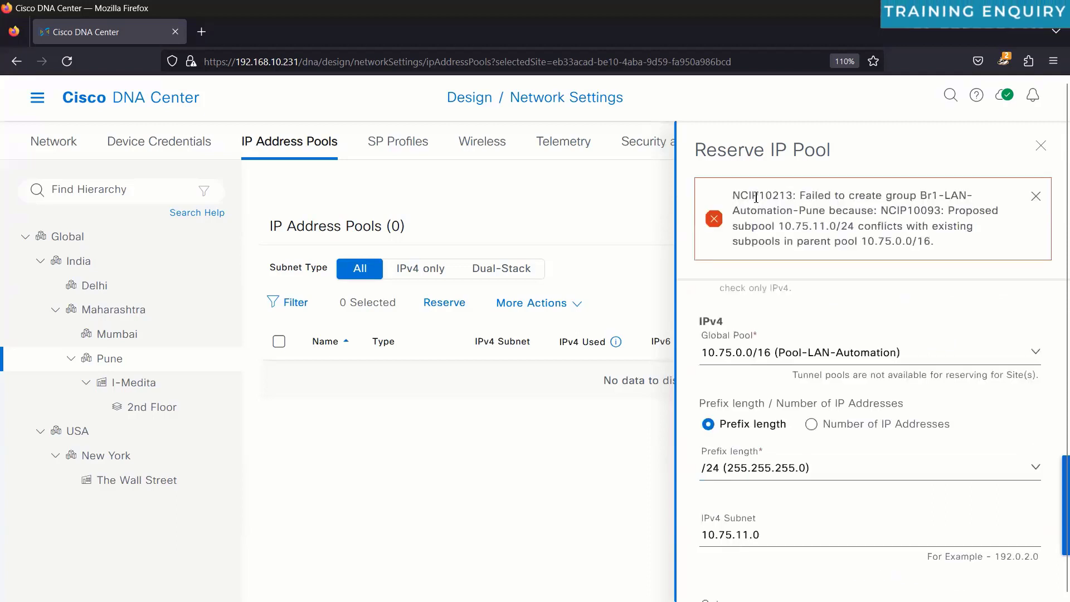
pyautogui.tripleClick(806, 225)
pyautogui.click(943, 246)
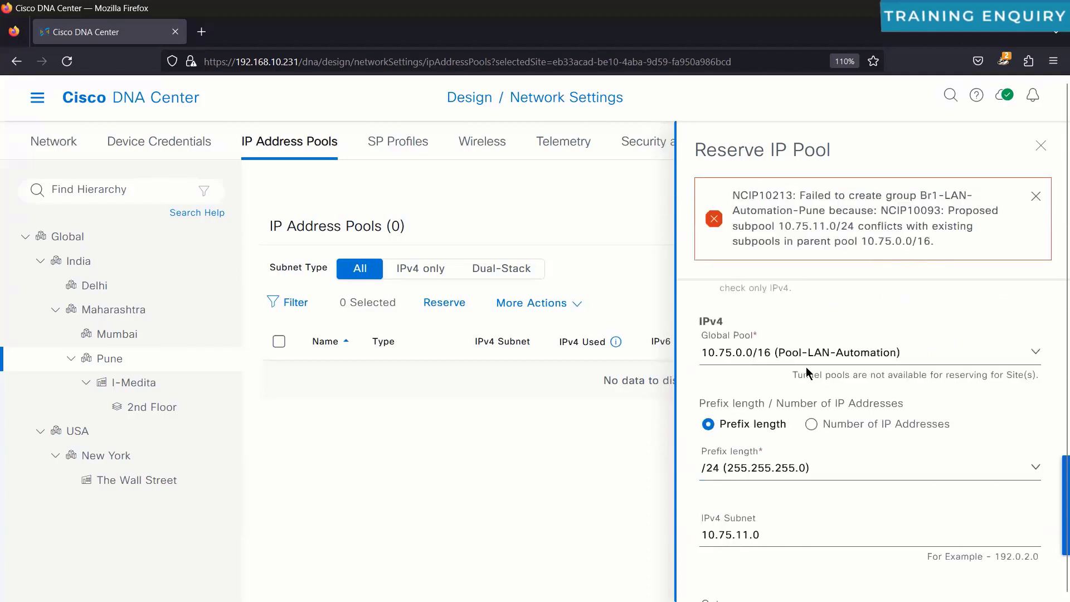
pyautogui.click(747, 536)
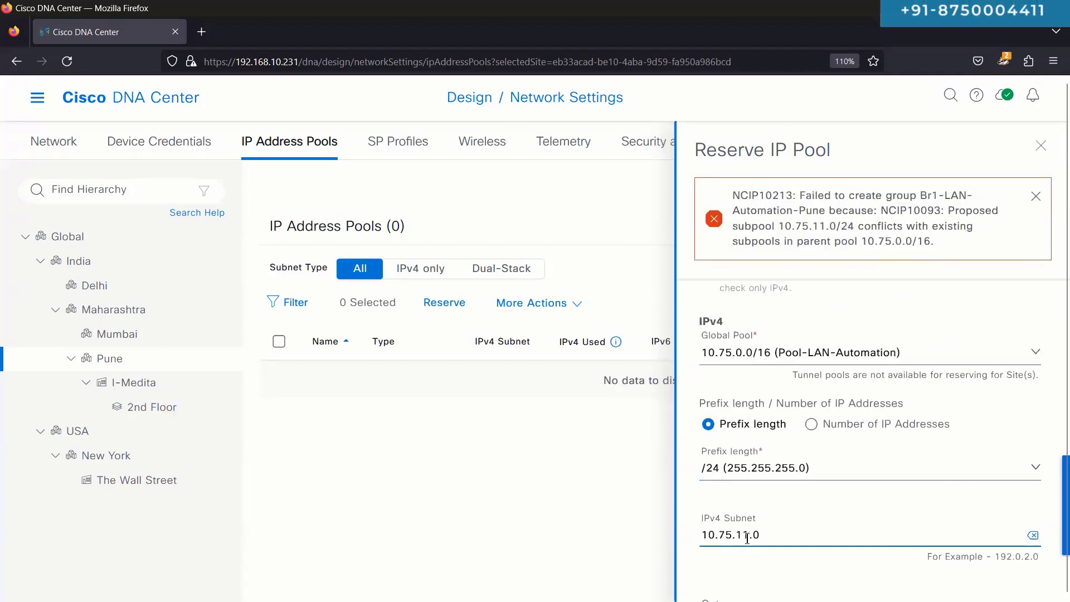
pyautogui.scroll(-4, 884, 585)
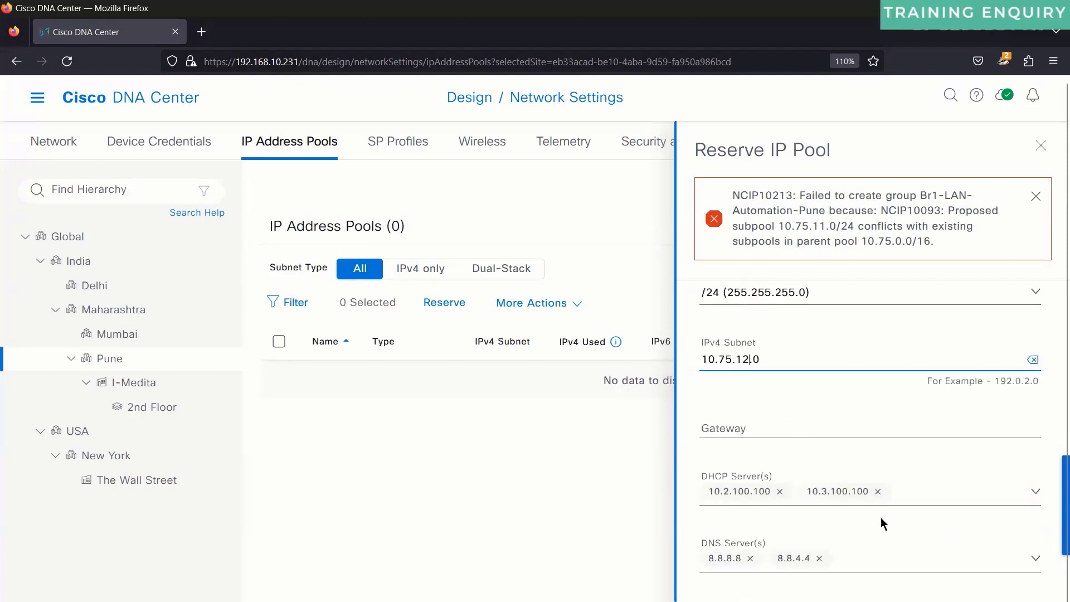
pyautogui.click(1000, 578)
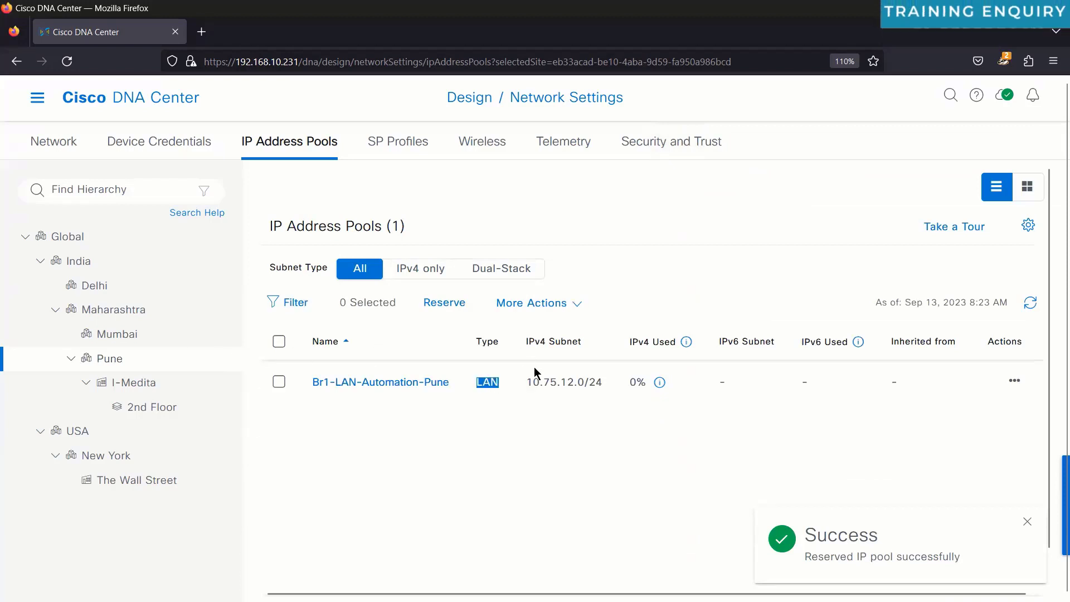
# Step: Check pool lists for I-Medita, 2nd Floor, Global, Maharashtra, Mumbai, Pune and The Wall Street
pyautogui.click(110, 361)
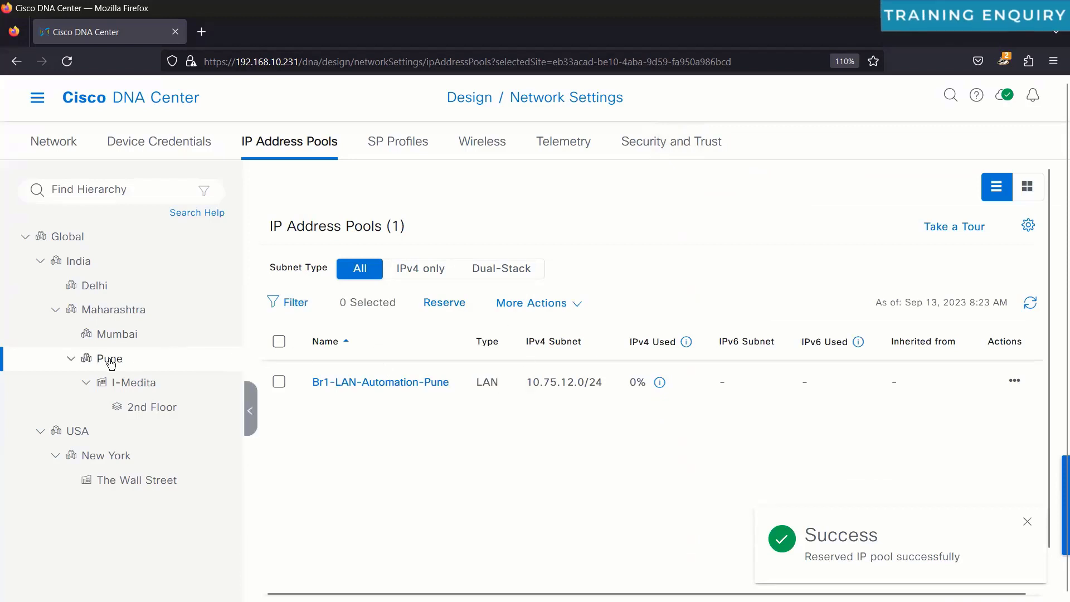
pyautogui.click(138, 385)
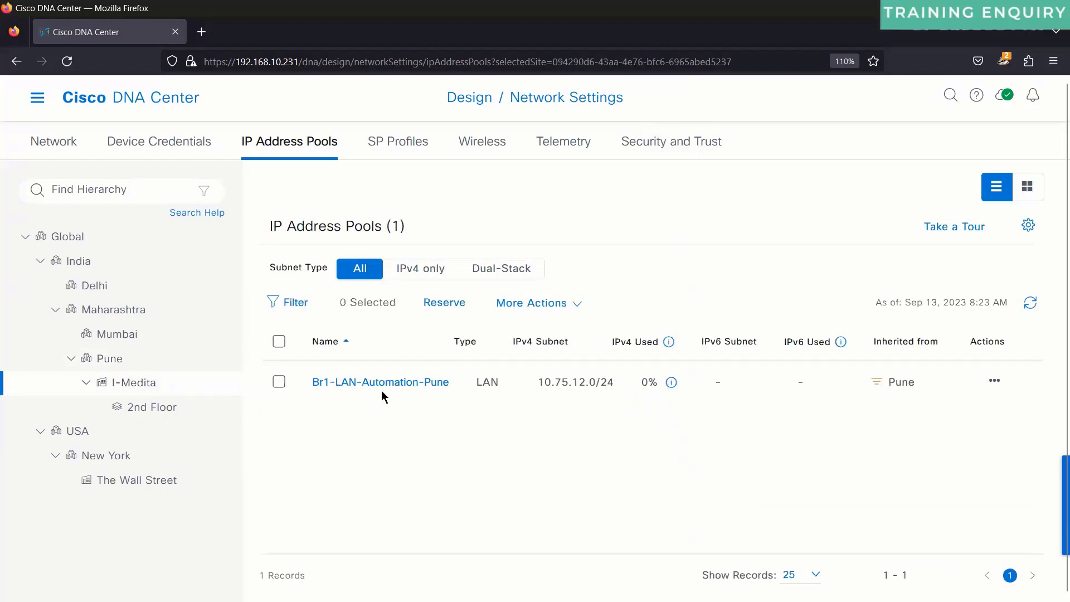
pyautogui.click(162, 410)
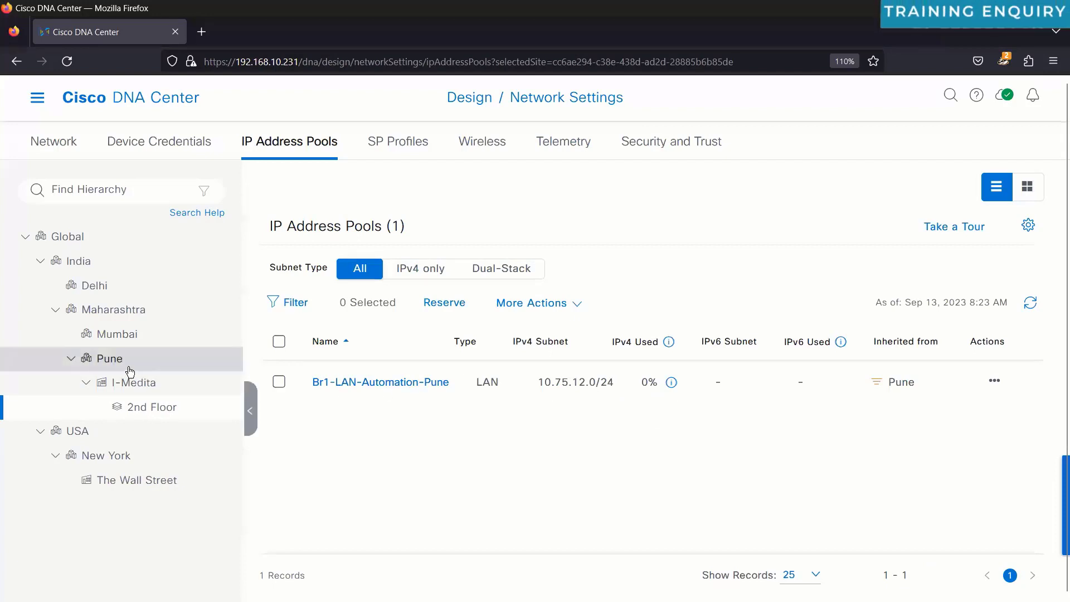
pyautogui.click(63, 234)
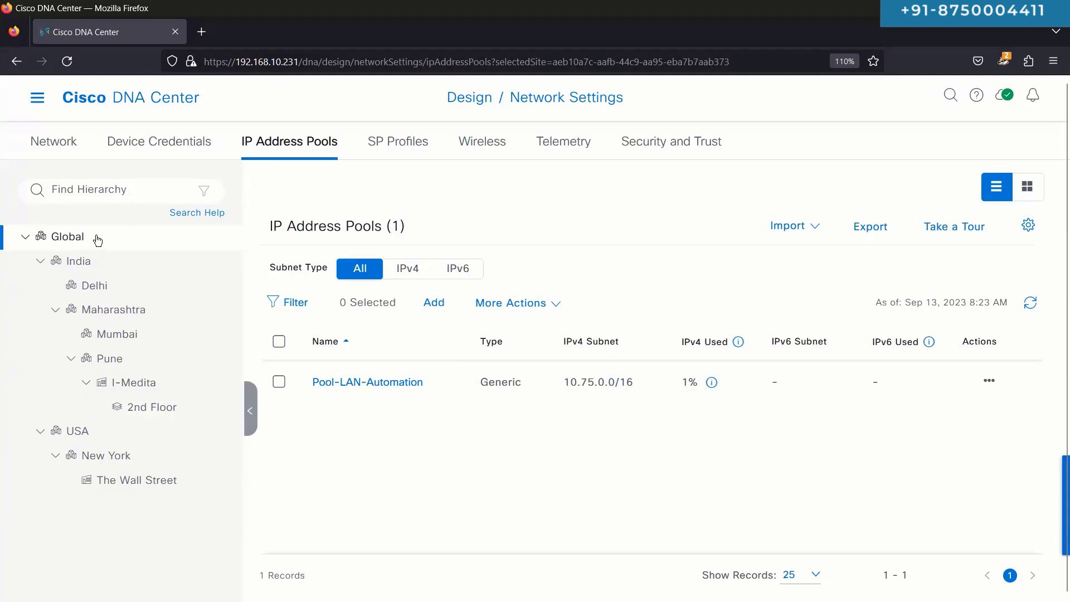
pyautogui.click(119, 311)
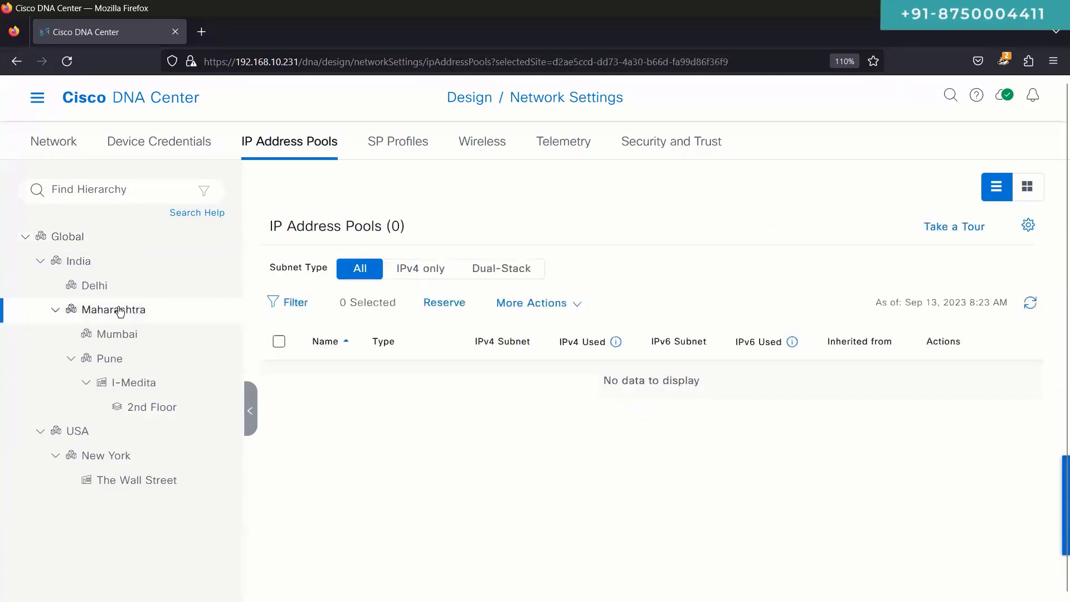
pyautogui.click(144, 337)
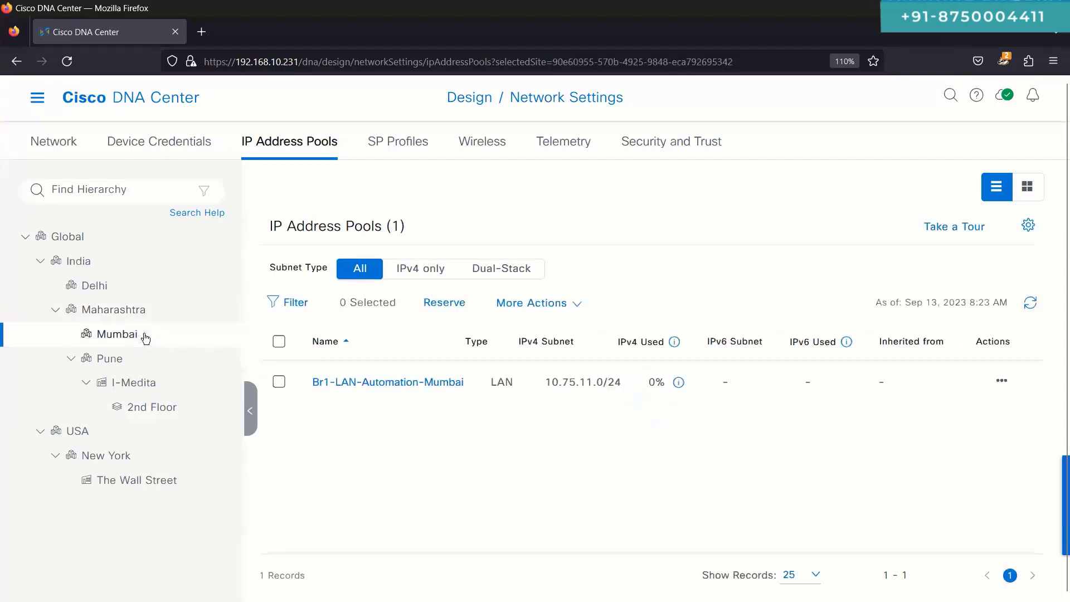
pyautogui.click(146, 365)
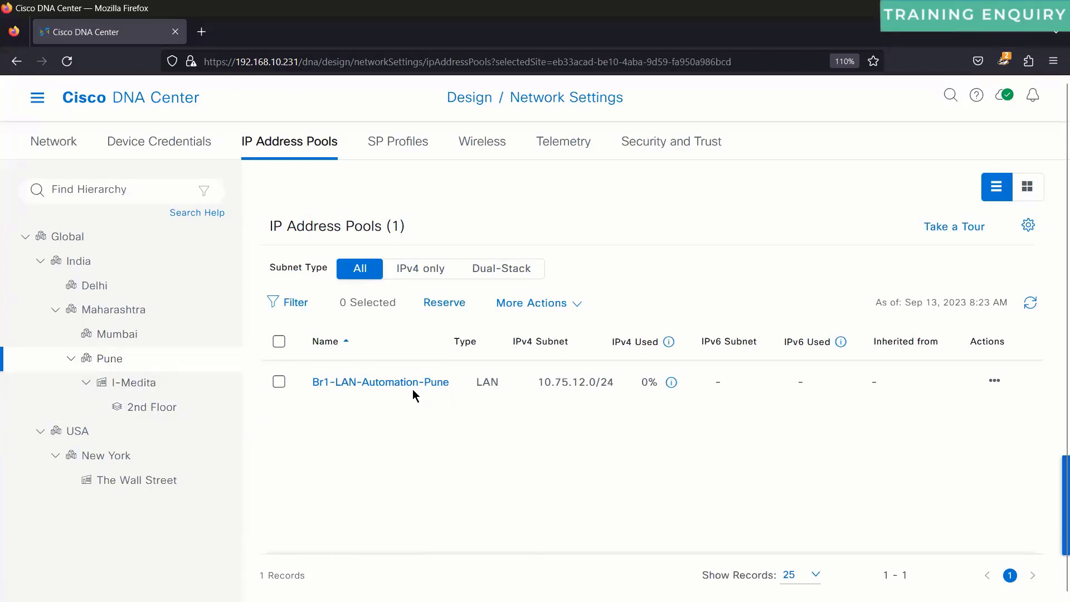
pyautogui.click(189, 391)
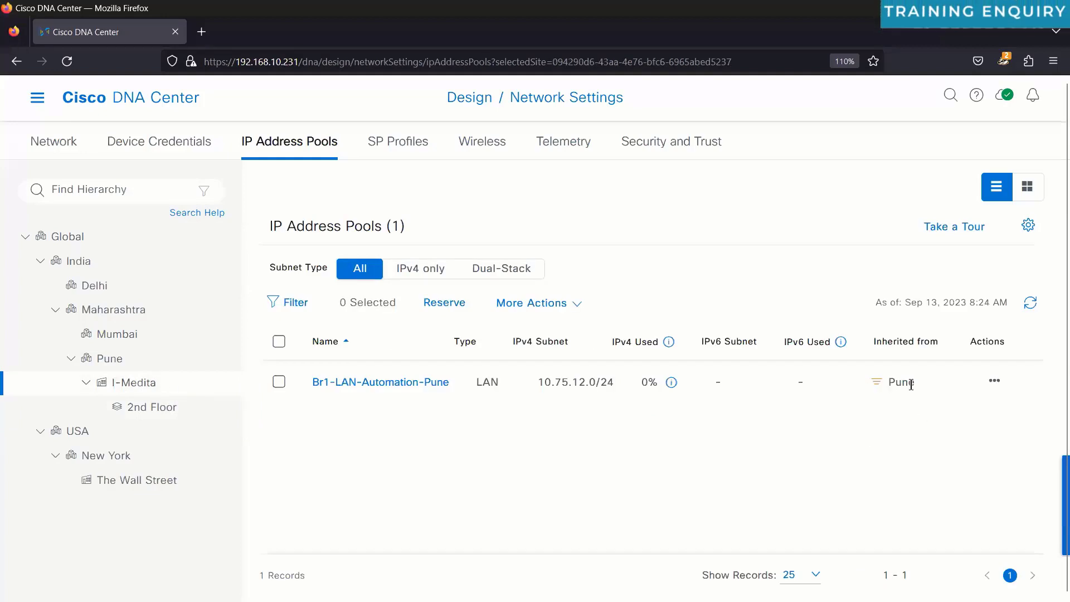
pyautogui.click(151, 407)
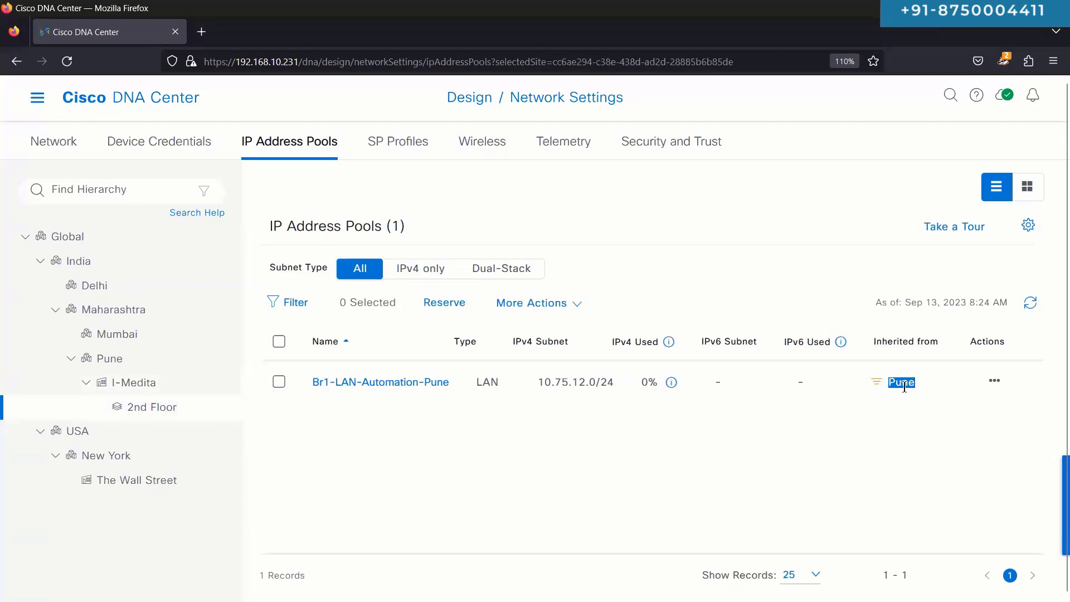
pyautogui.click(162, 479)
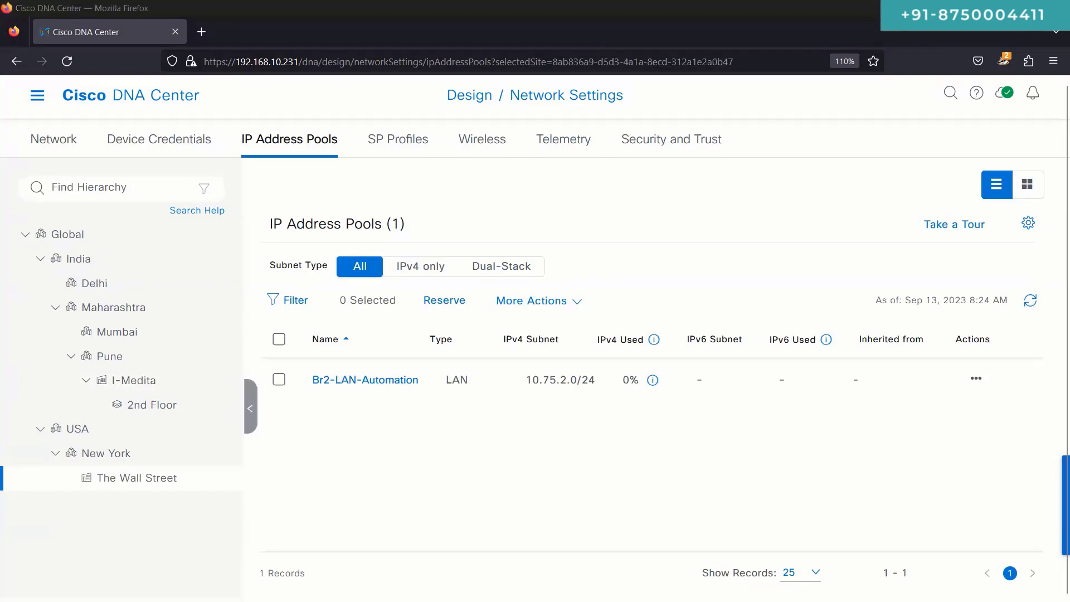
# Step: Present the DNAC – LAN Automation slide and erase a first ink mark around item 5
pyautogui.hotkey('alt', 'Tab')
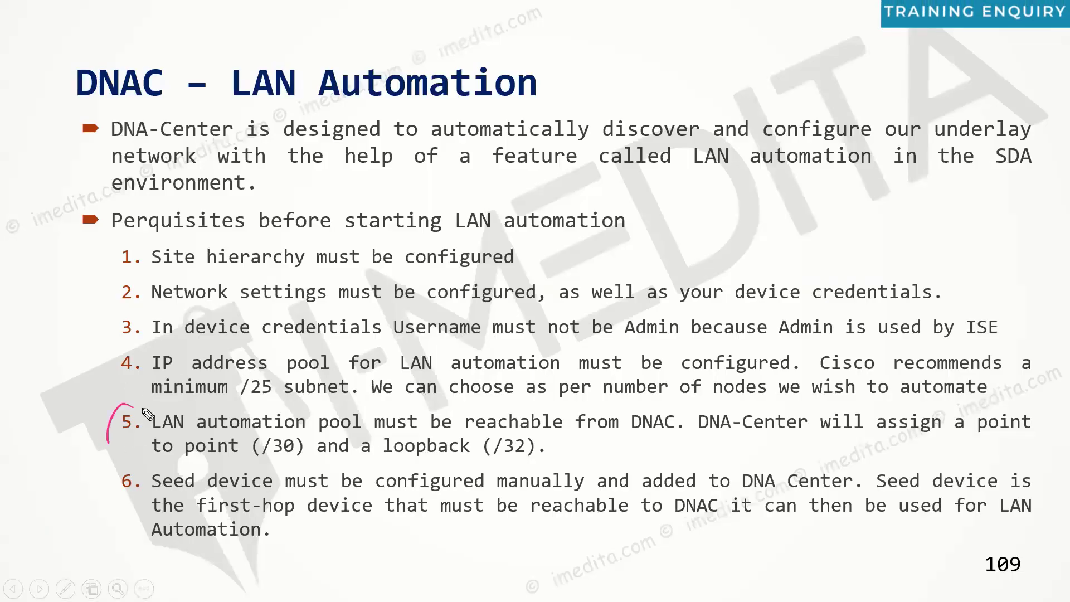
pyautogui.moveTo(144, 411); pyautogui.dragTo(306, 435)
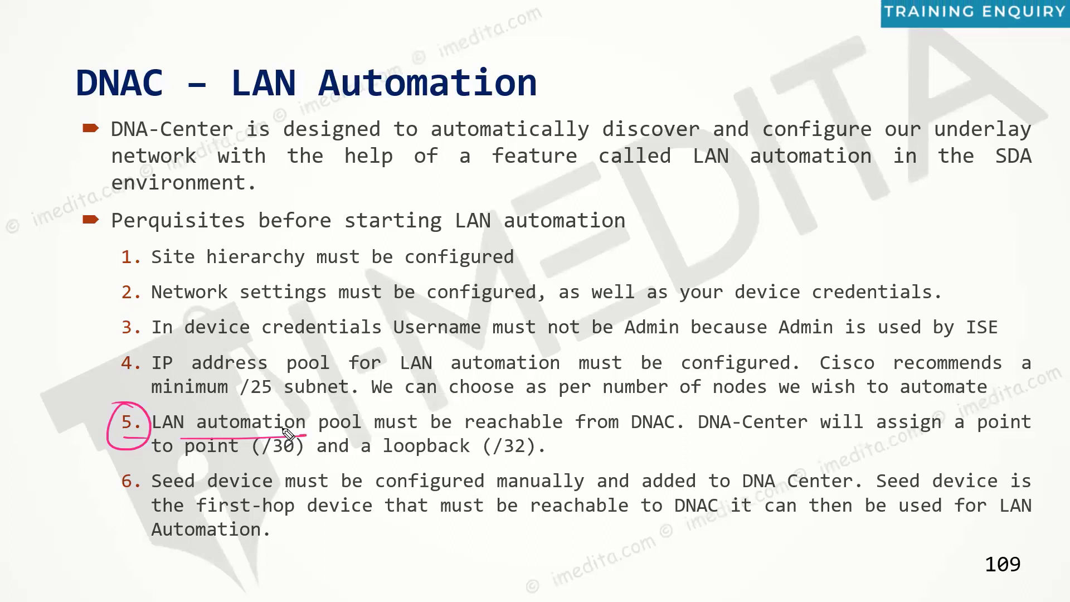
pyautogui.press('e')
# Step: Tick the completed prerequisites, circle item 5, and underline and circle 'from DNAC'
pyautogui.moveTo(81, 301); pyautogui.dragTo(153, 270)
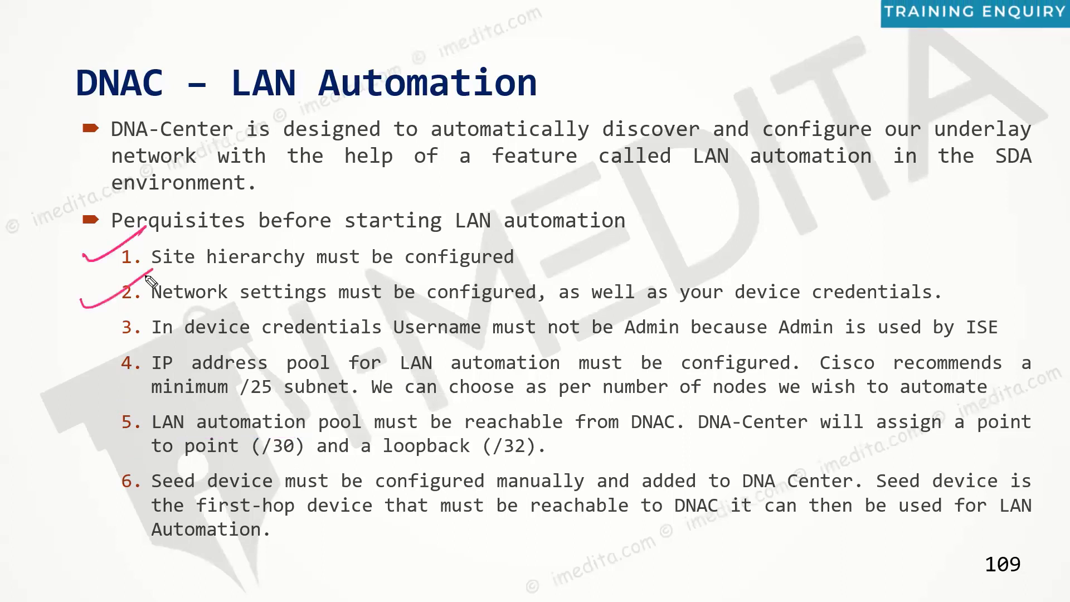
pyautogui.moveTo(82, 337); pyautogui.dragTo(146, 313)
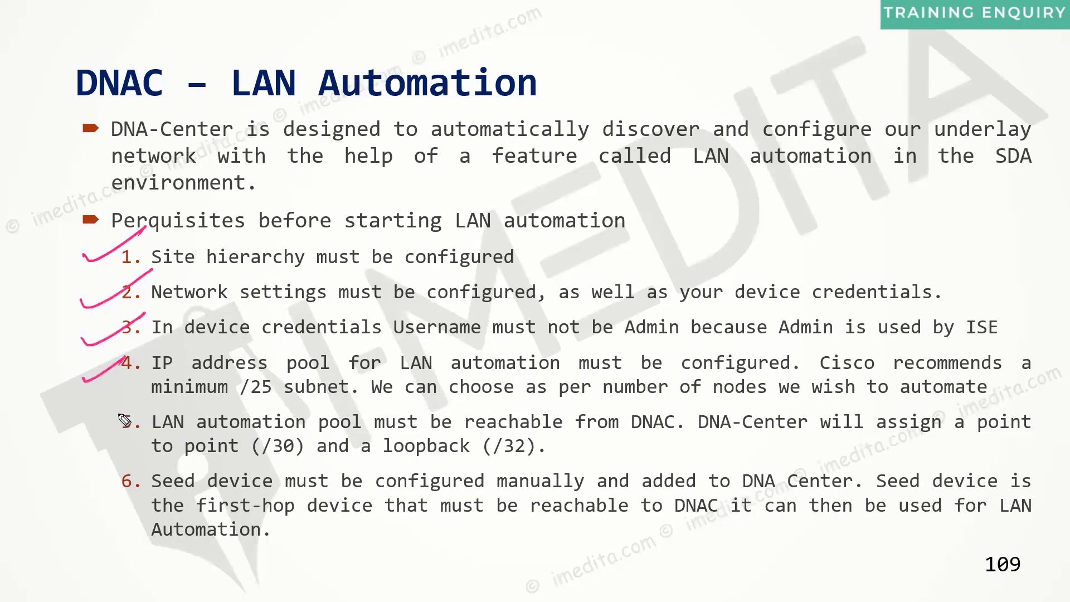
pyautogui.moveTo(128, 397); pyautogui.dragTo(101, 407)
pyautogui.moveTo(573, 440); pyautogui.dragTo(665, 440)
pyautogui.moveTo(665, 398)
pyautogui.mouseDown()
pyautogui.moveTo(618, 402)
pyautogui.moveTo(667, 397)
pyautogui.mouseUp()
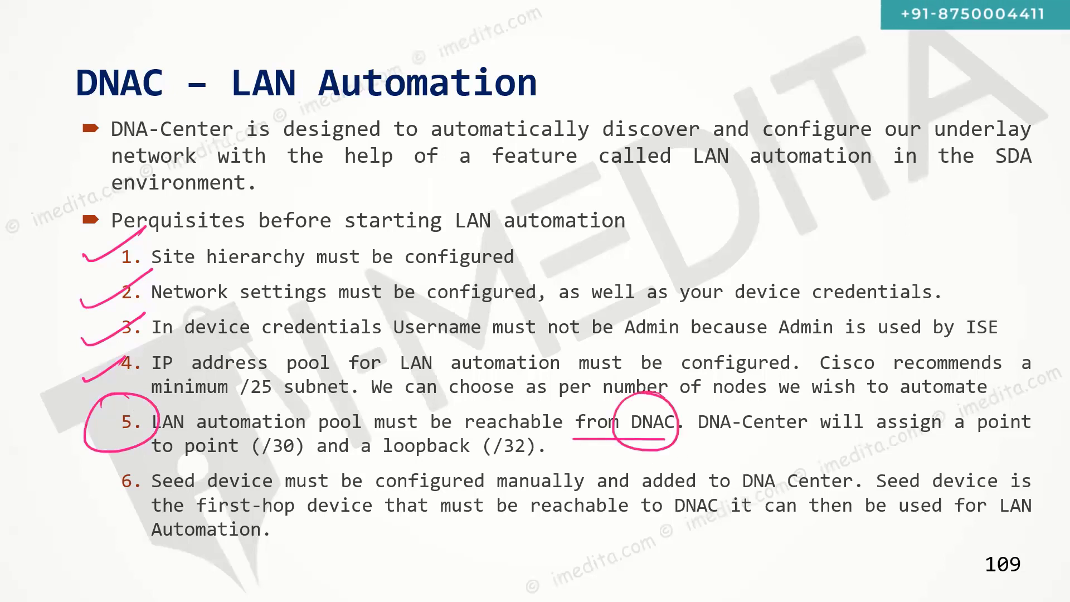
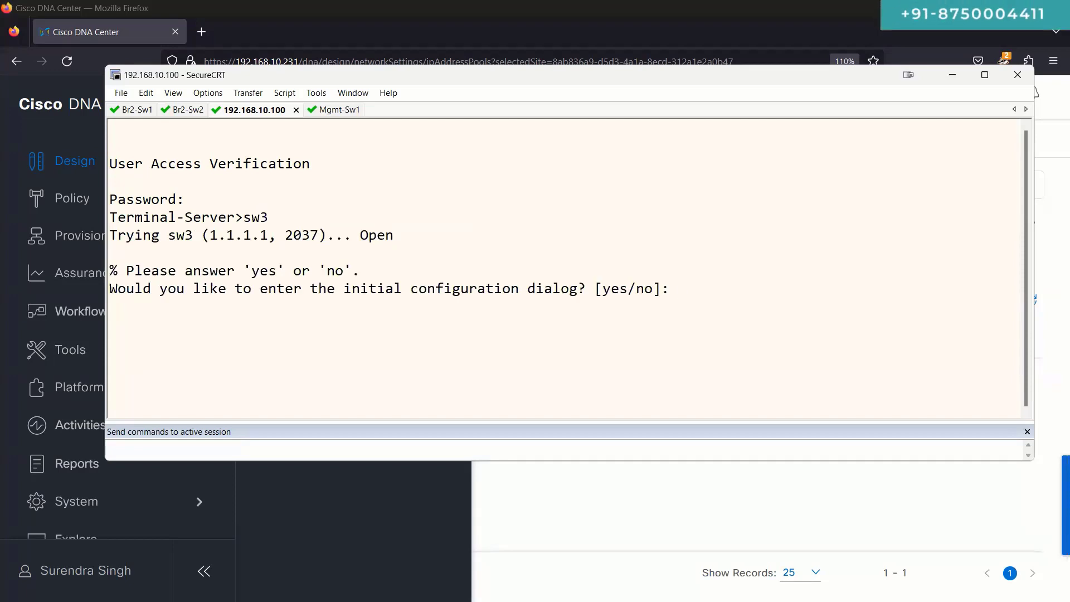
# Step: Rename the 192.168.10.100 sw3 console session to Br2-Sw3
pyautogui.rightClick(249, 110)
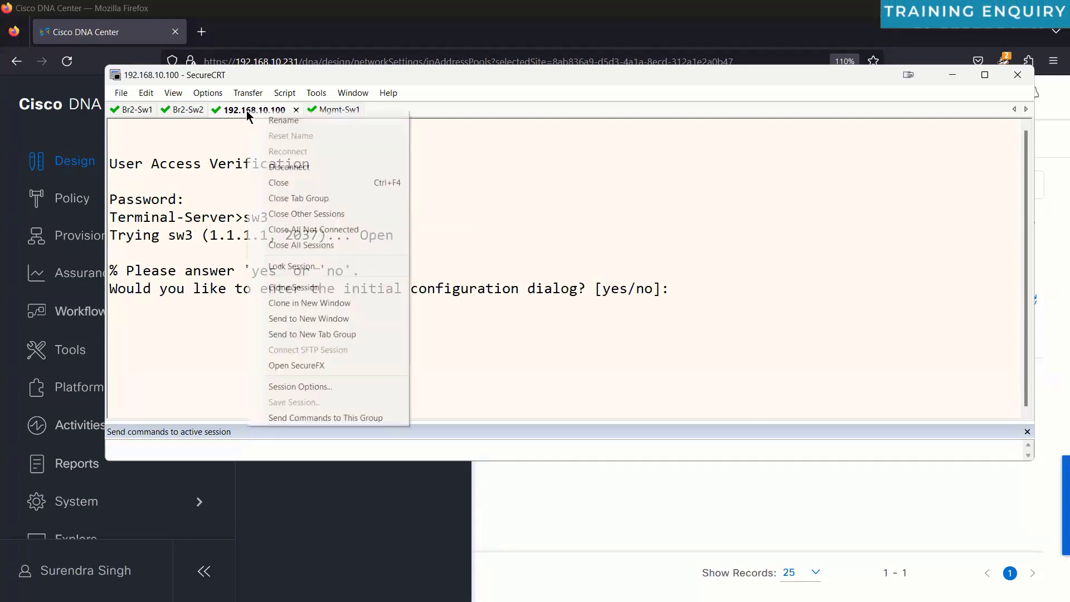
pyautogui.click(284, 121)
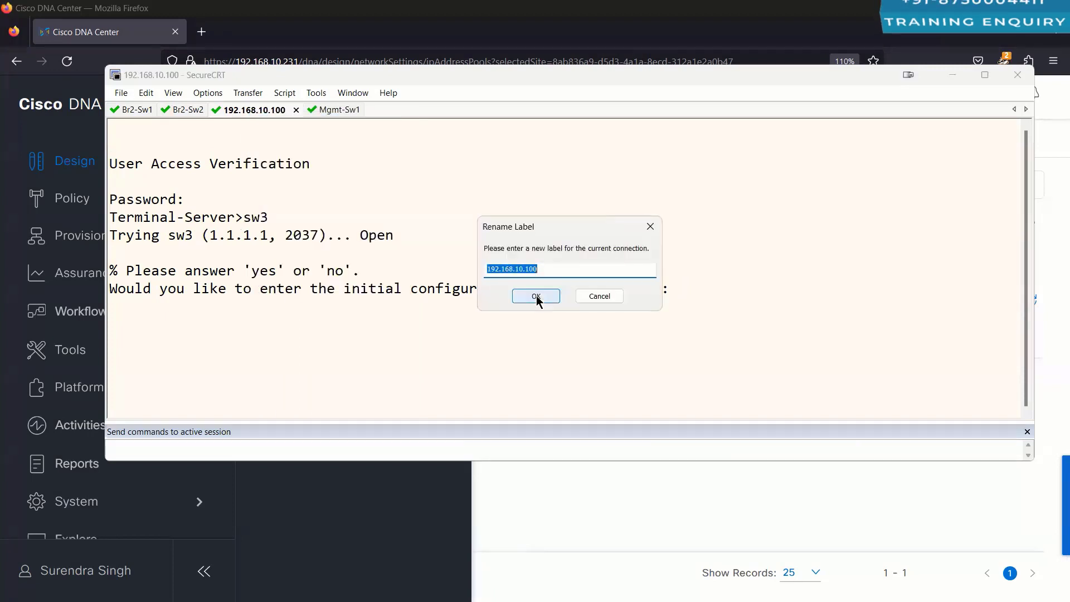
pyautogui.write('BR')
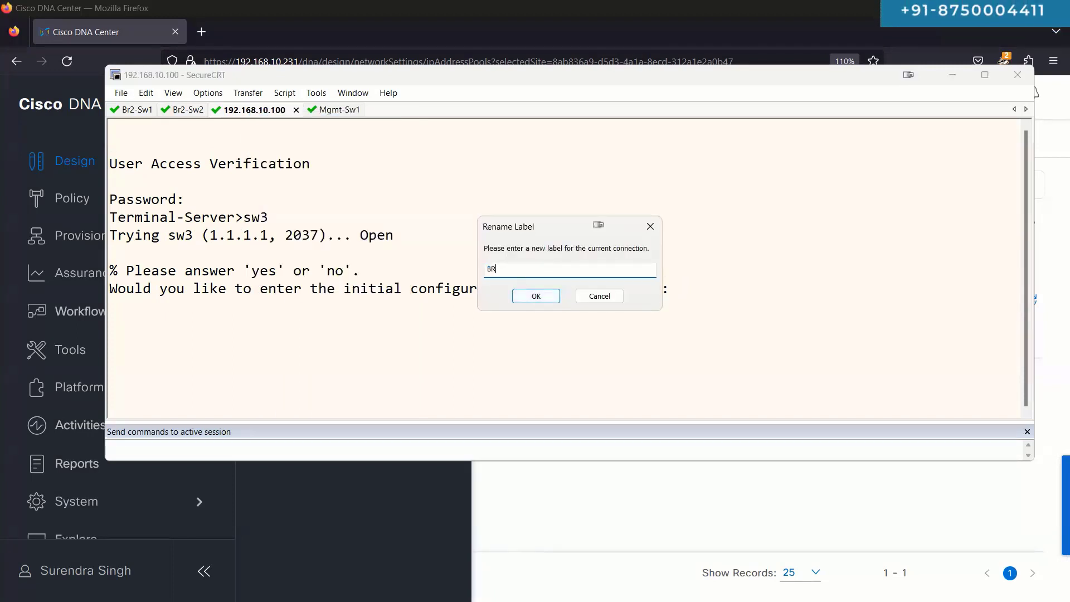
pyautogui.write('2')
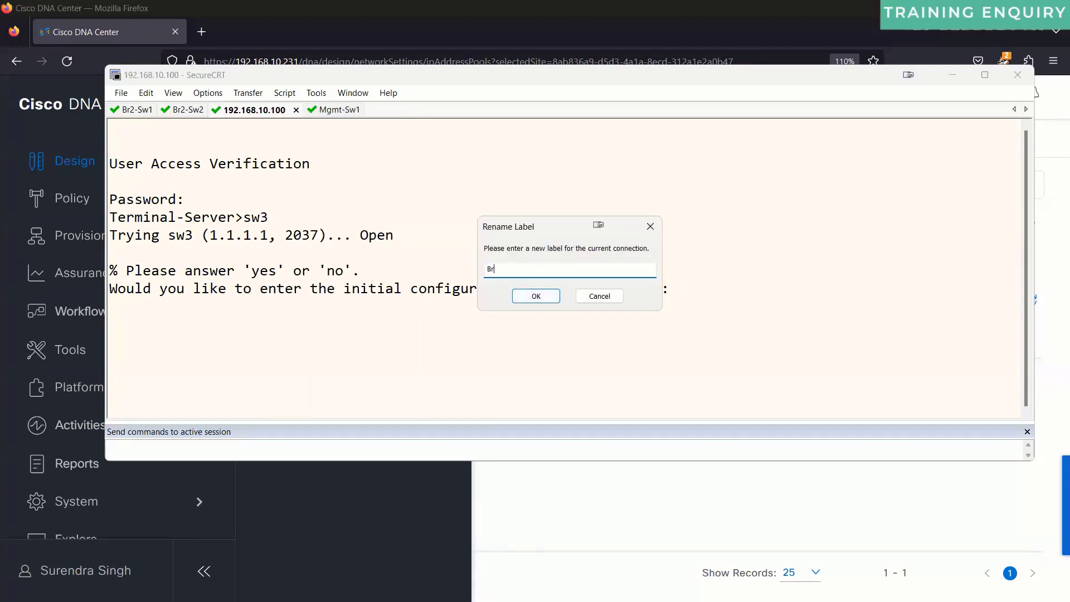
pyautogui.write('-Sw3')
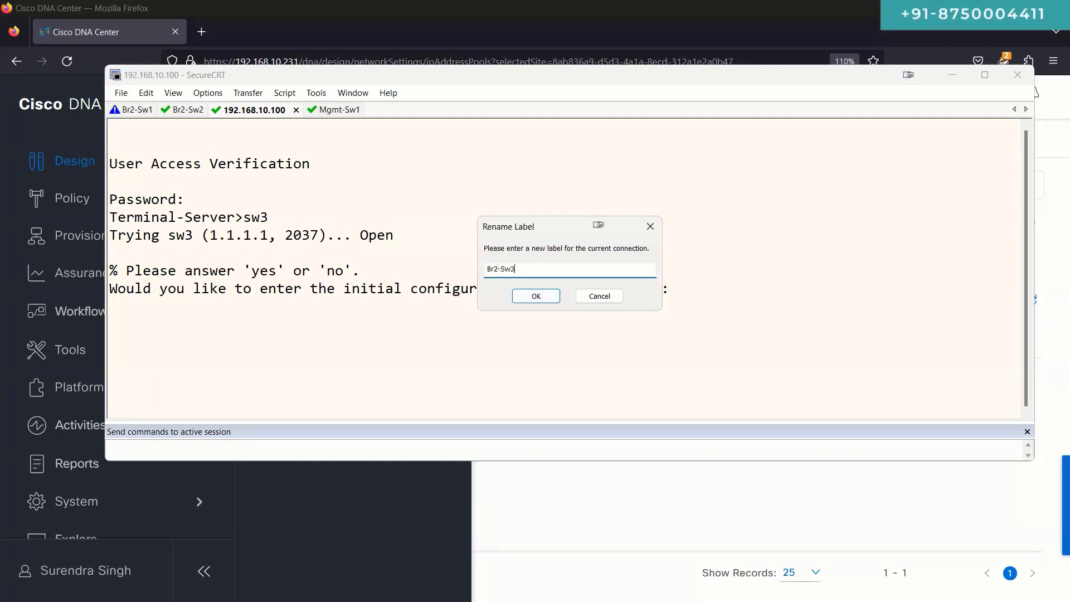
pyautogui.click(536, 296)
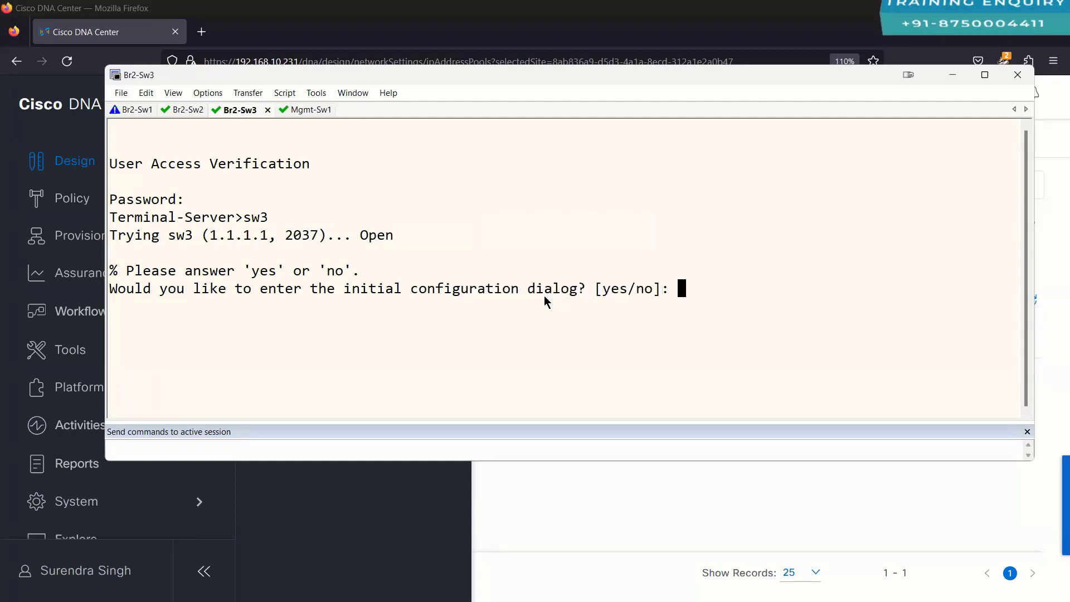
# Step: Refresh the Br2-Sw3 and Br2-Sw2 consoles, both waiting at the initial configuration dialog
pyautogui.press('Return')
pyautogui.press('Return')
pyautogui.press('Return')
pyautogui.press('Return')
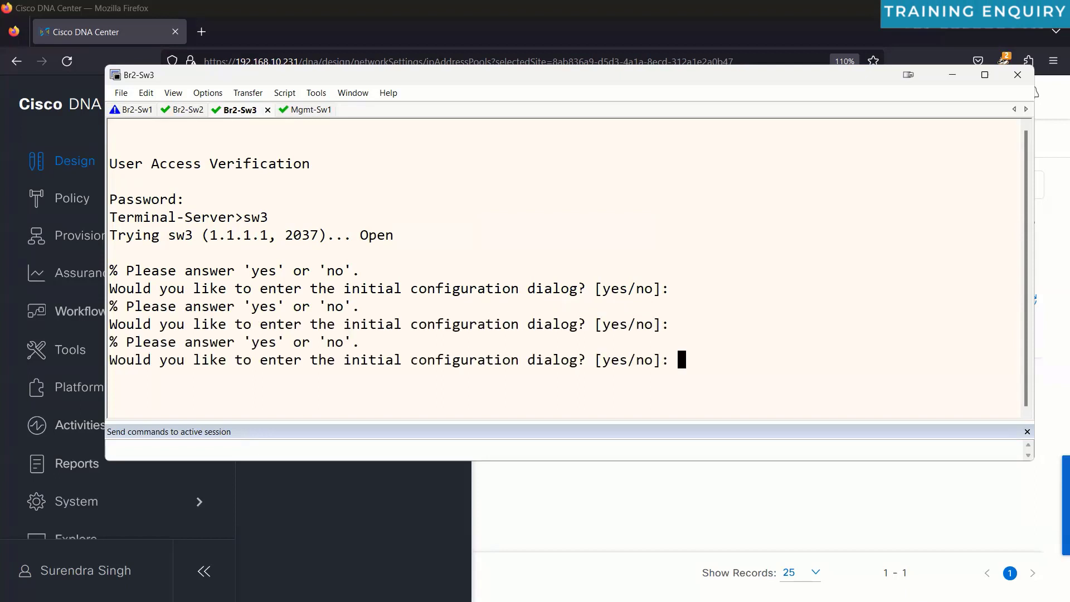
pyautogui.click(190, 111)
pyautogui.press('Return')
pyautogui.press('Return')
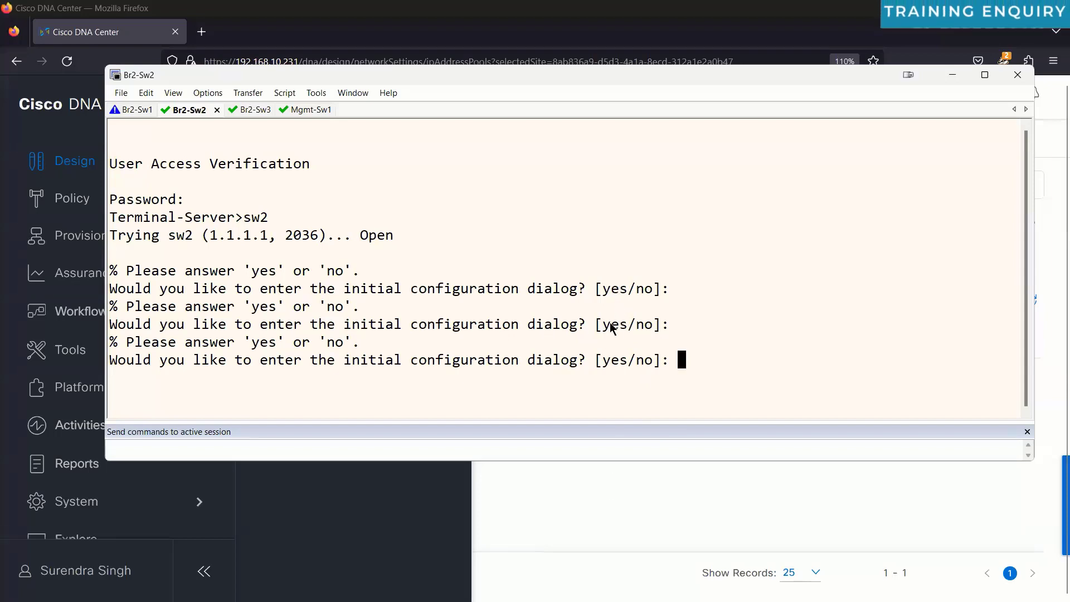
# Step: Go to Provision > LAN Automation in DNA Center and scroll through the past sessions
pyautogui.click(139, 114)
pyautogui.click(615, 480)
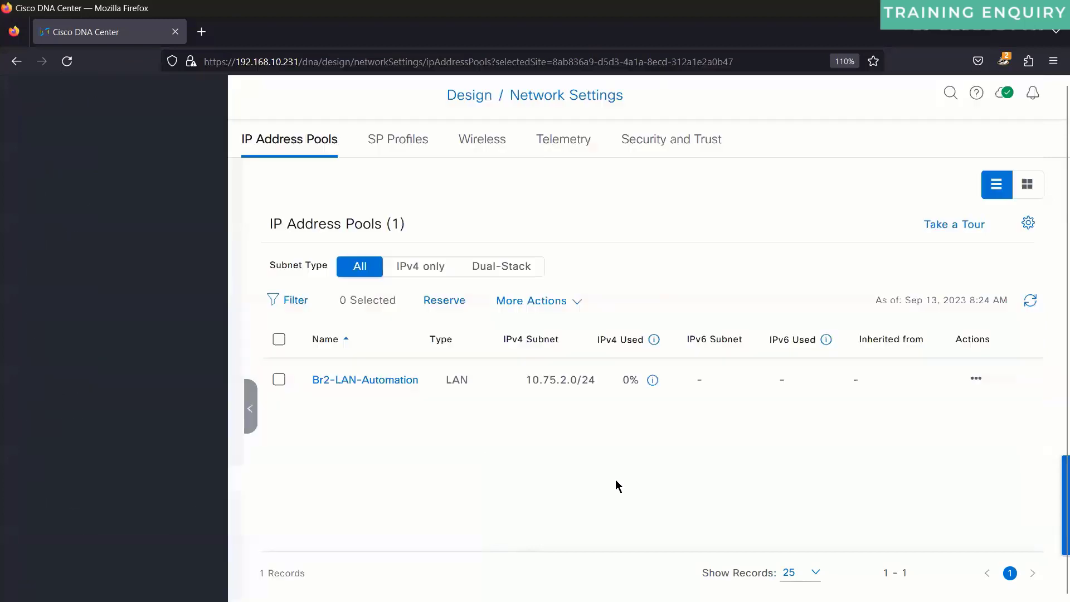
pyautogui.click(38, 97)
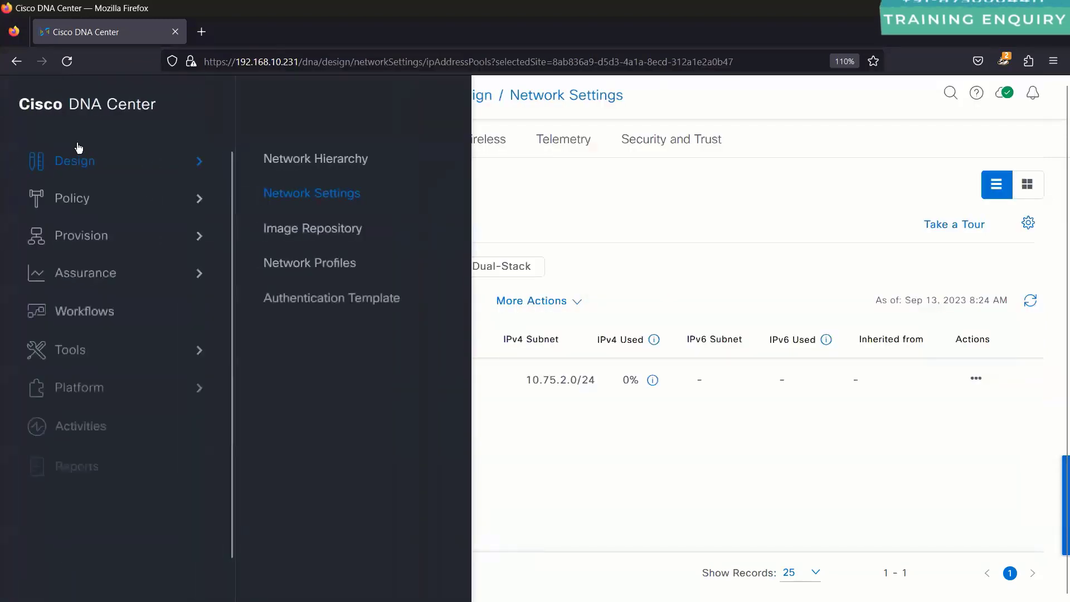
pyautogui.moveTo(94, 240)
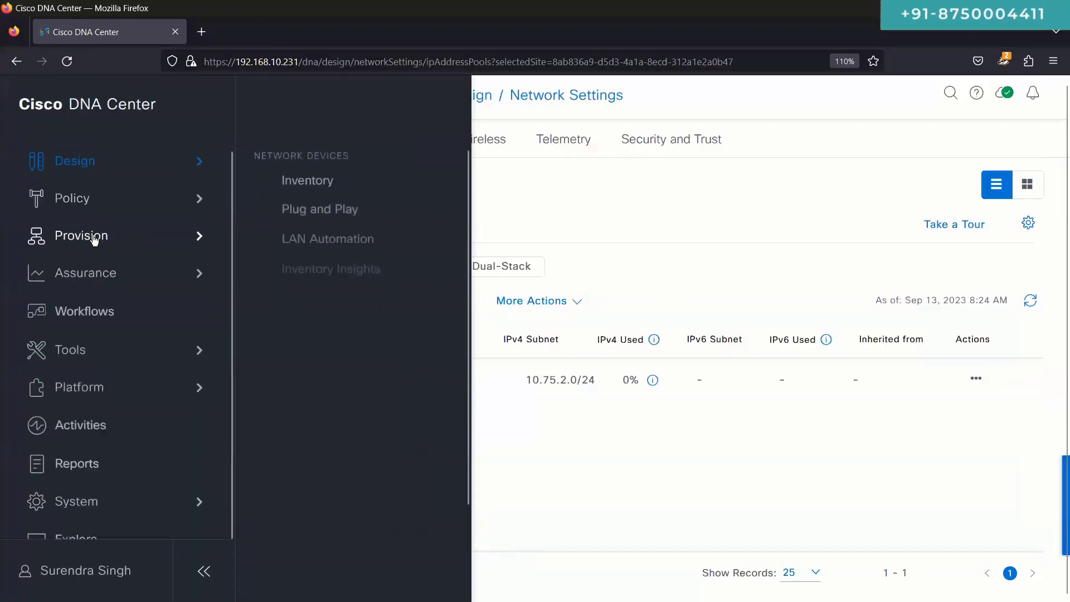
pyautogui.click(307, 240)
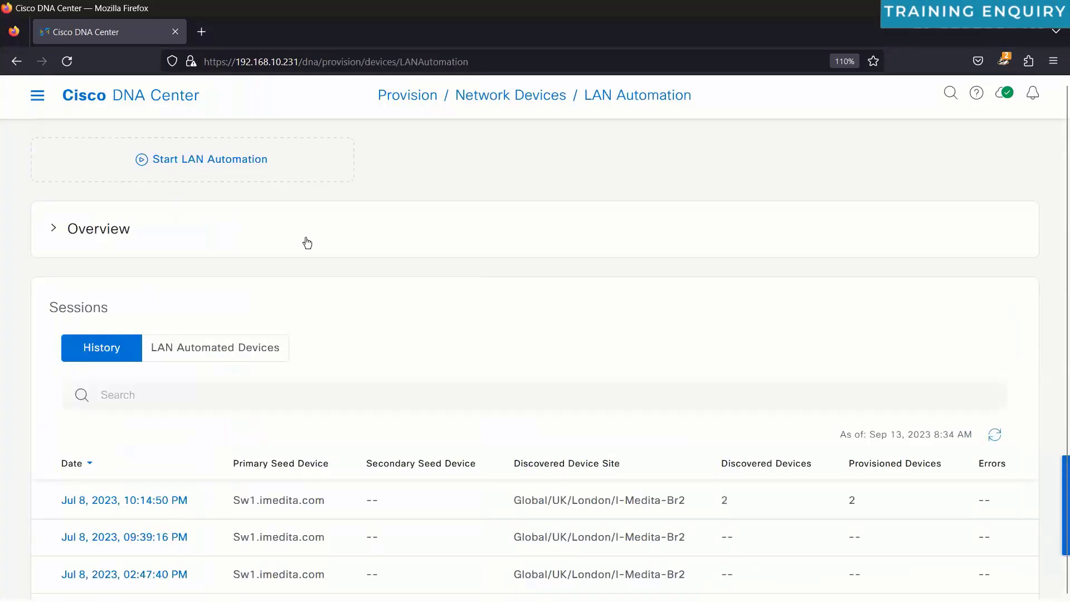
pyautogui.scroll(-3, 307, 243)
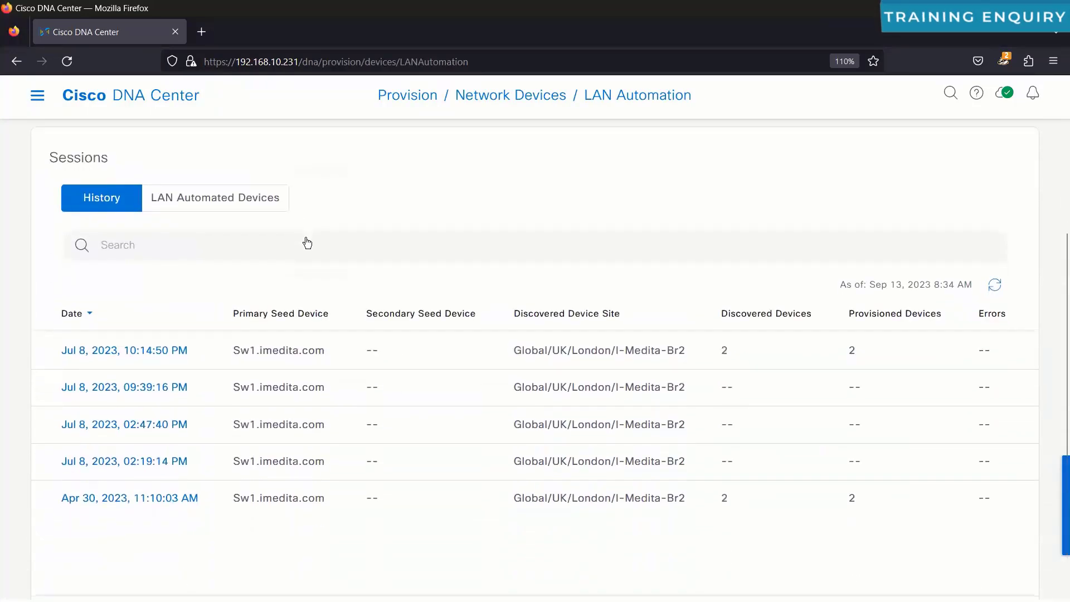
pyautogui.scroll(3, 308, 243)
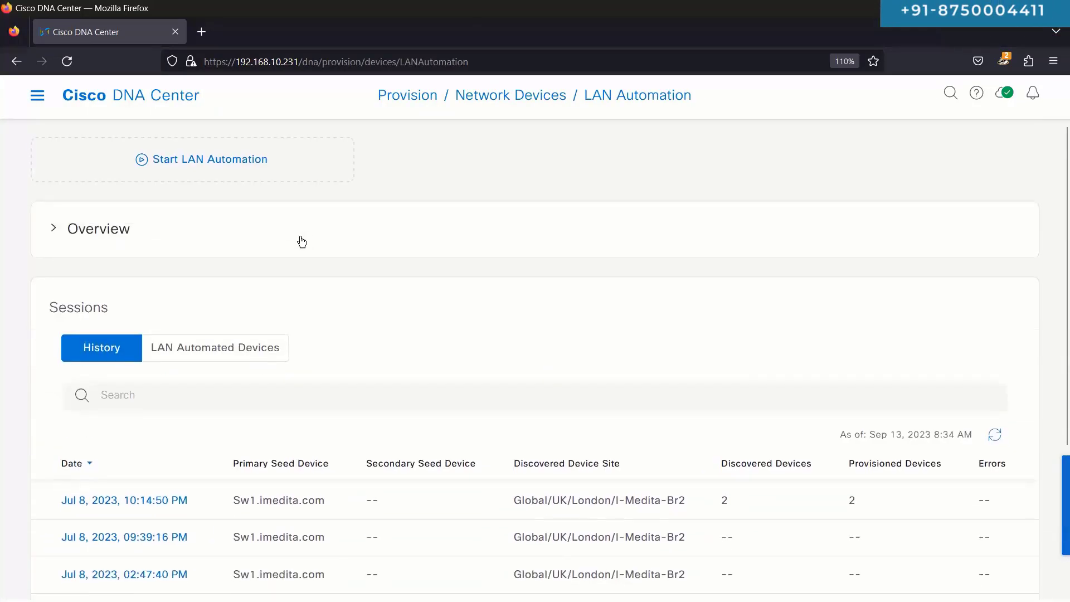
# Step: Expand the Overview and highlight the hierarchy, network settings, credentials, global pool and site reservation prerequisites
pyautogui.click(94, 232)
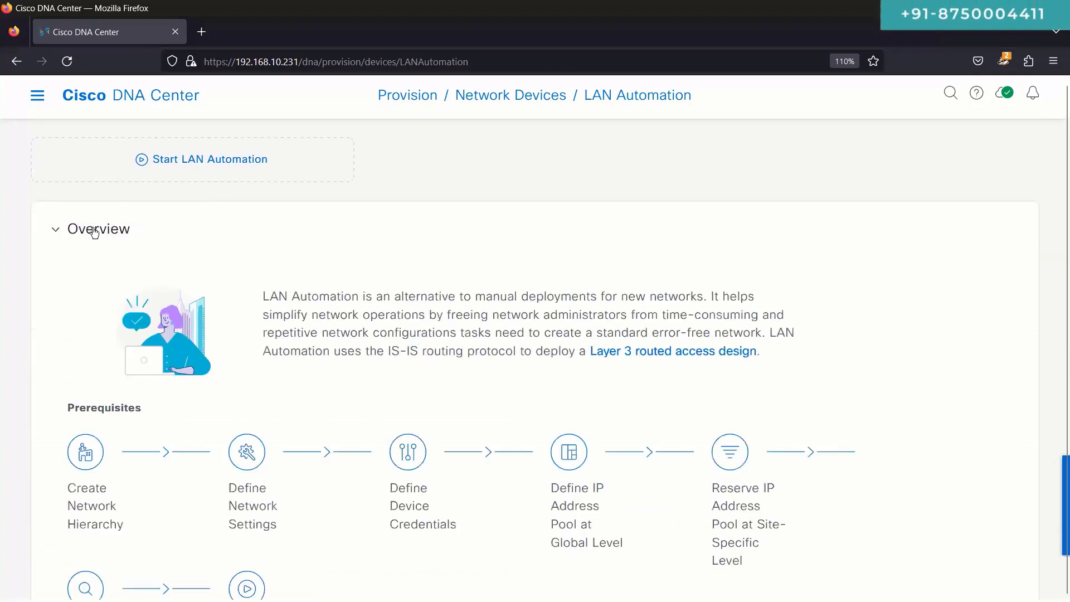
pyautogui.scroll(-3, 295, 283)
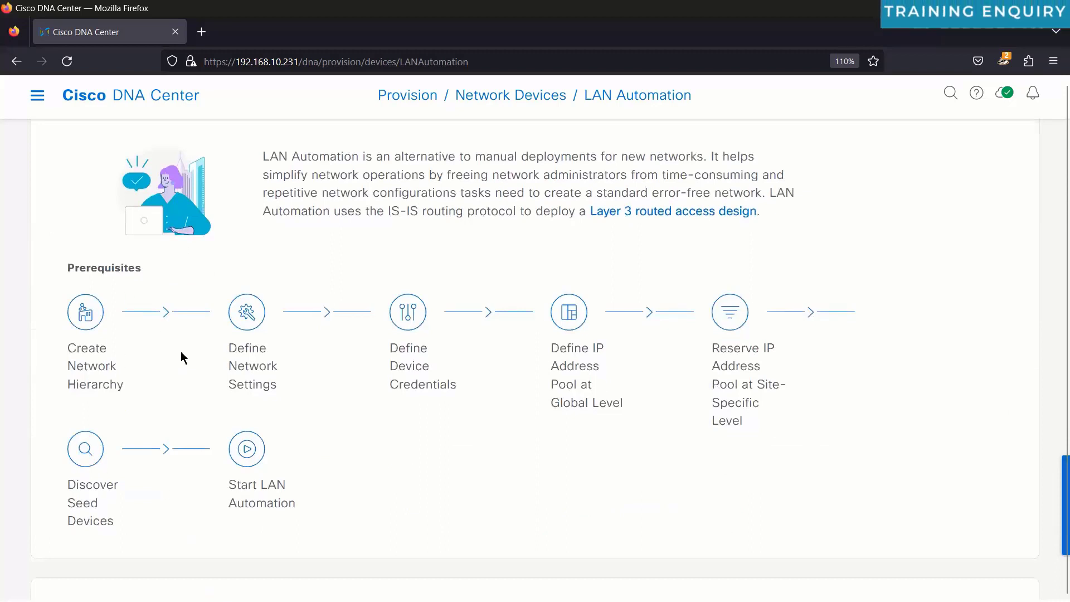
pyautogui.tripleClick(106, 364)
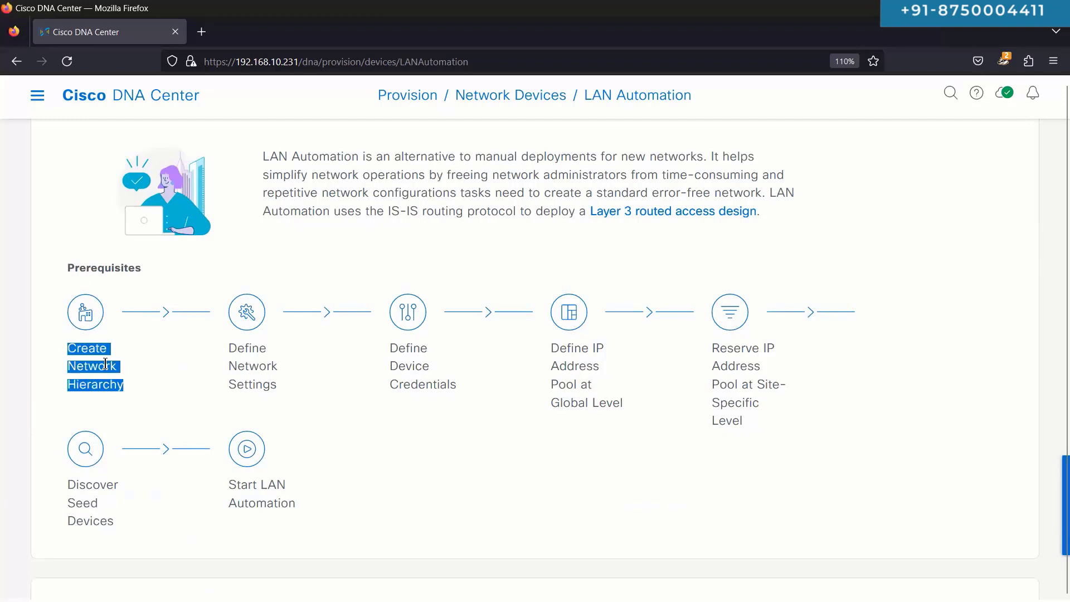
pyautogui.tripleClick(230, 363)
pyautogui.tripleClick(397, 365)
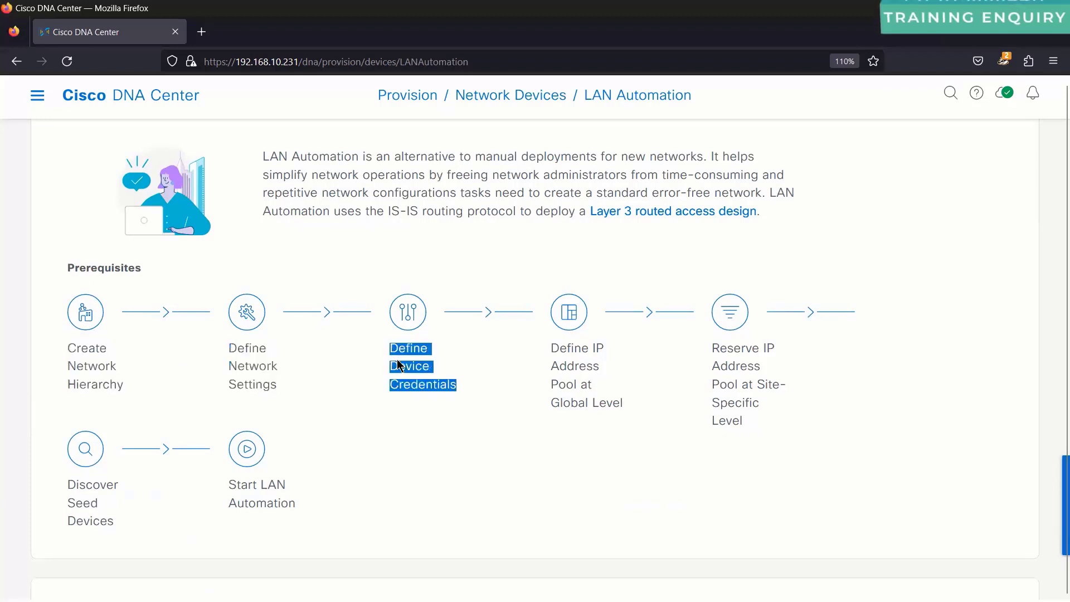
pyautogui.tripleClick(558, 370)
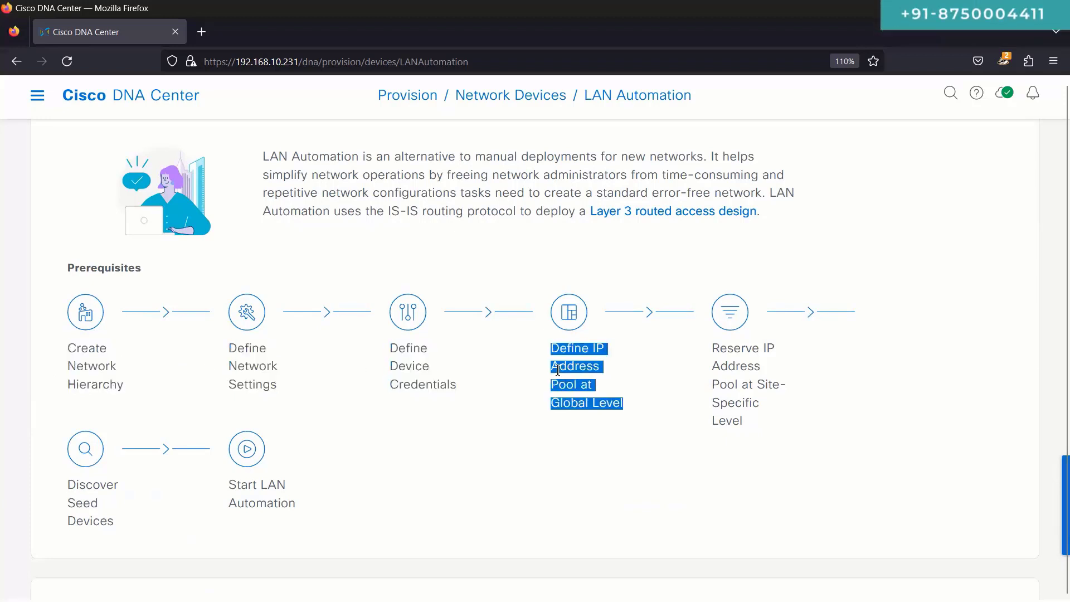
pyautogui.tripleClick(730, 367)
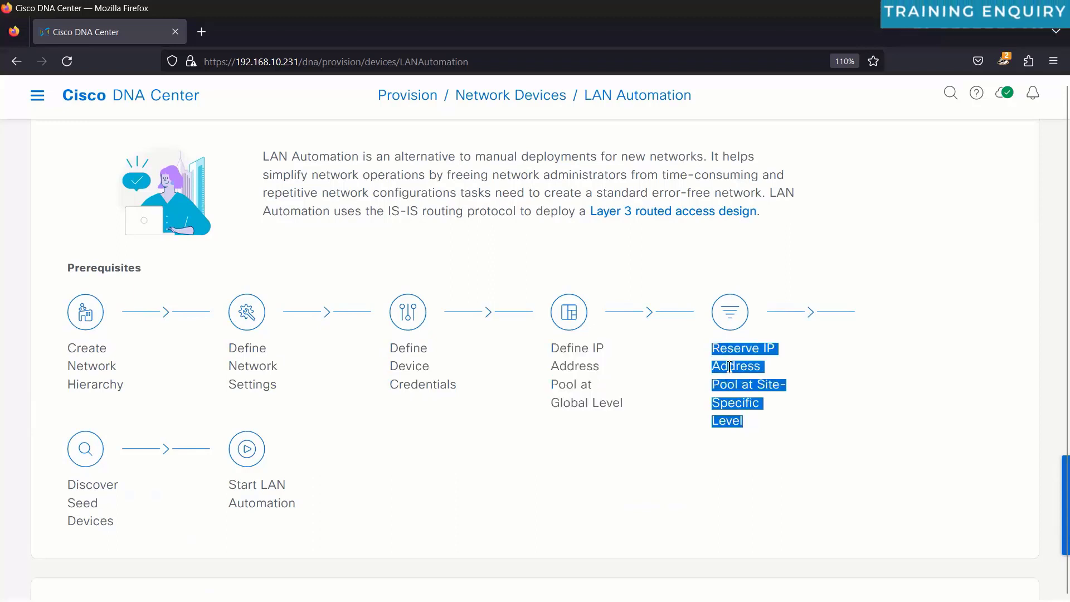
pyautogui.click(726, 410)
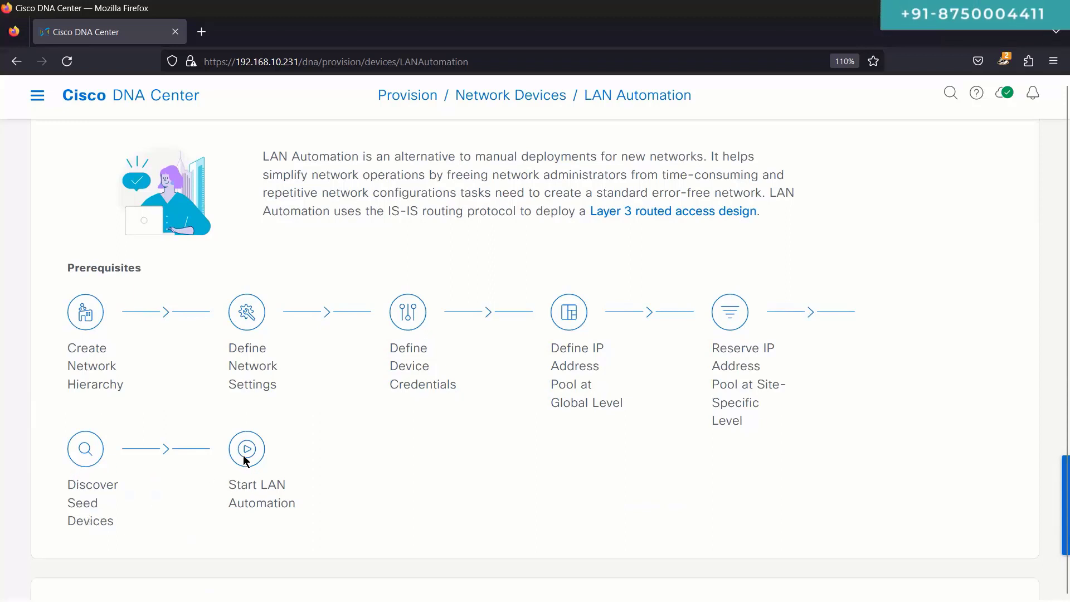
pyautogui.scroll(3, 247, 460)
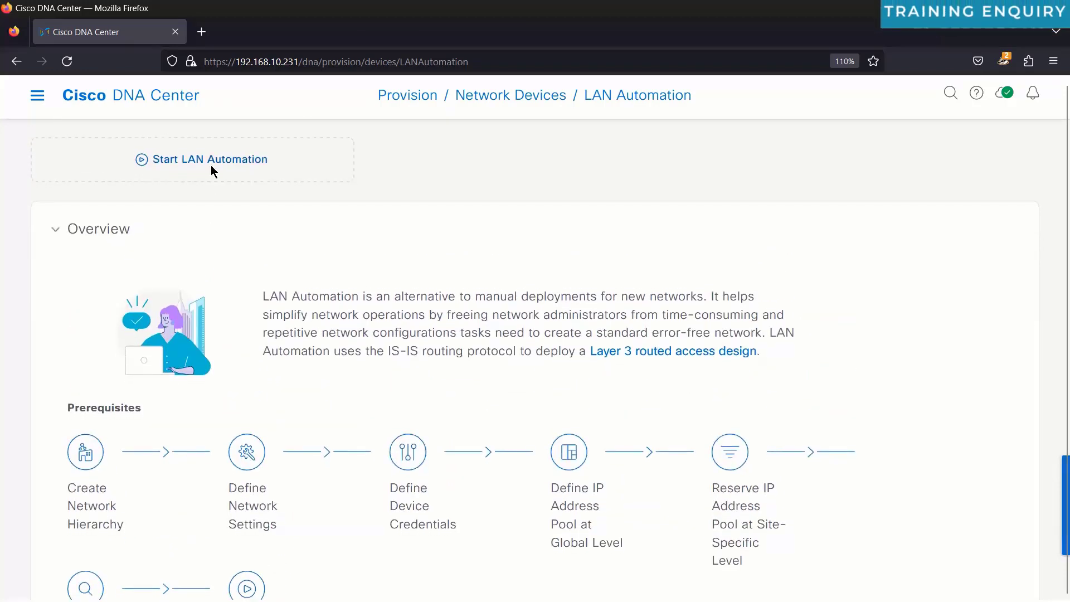
# Step: Begin Start LAN Automation, revisit IP Address Pools, then return to the LAN Automation page
pyautogui.click(211, 165)
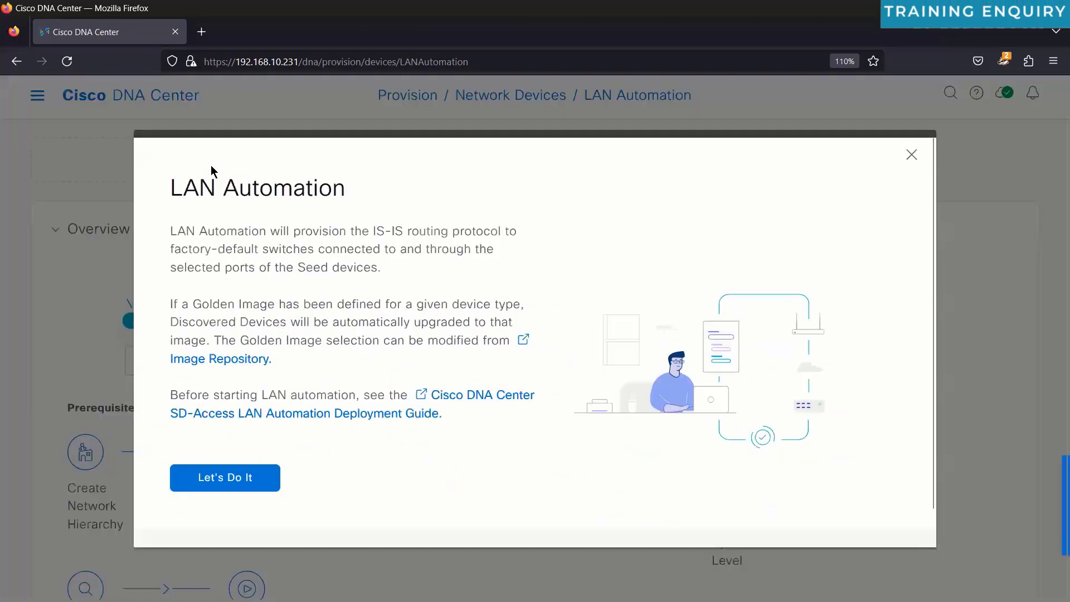
pyautogui.click(225, 478)
pyautogui.click(45, 97)
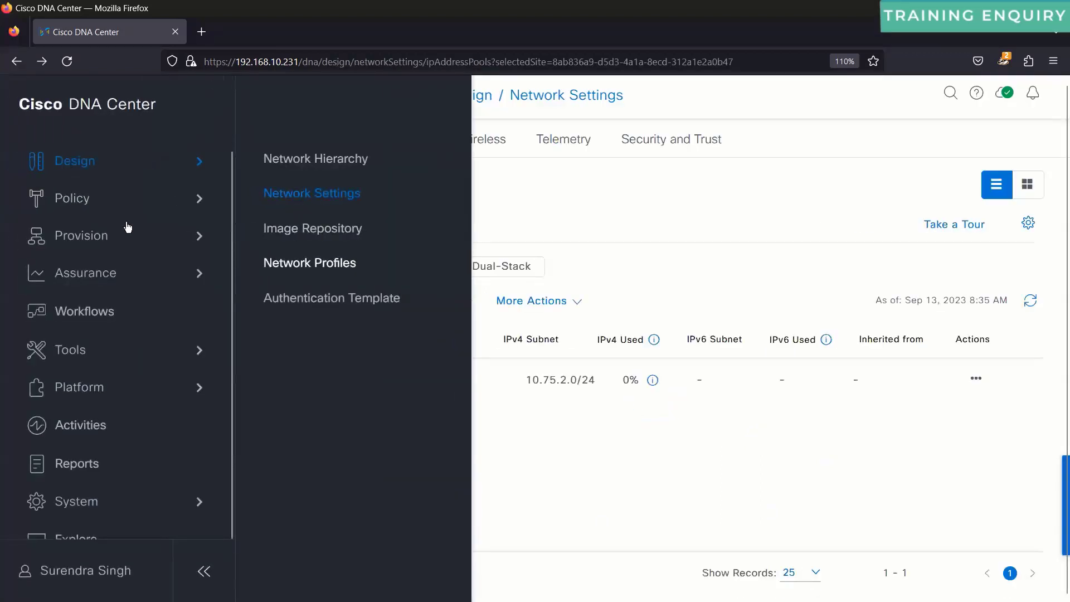
pyautogui.moveTo(163, 235)
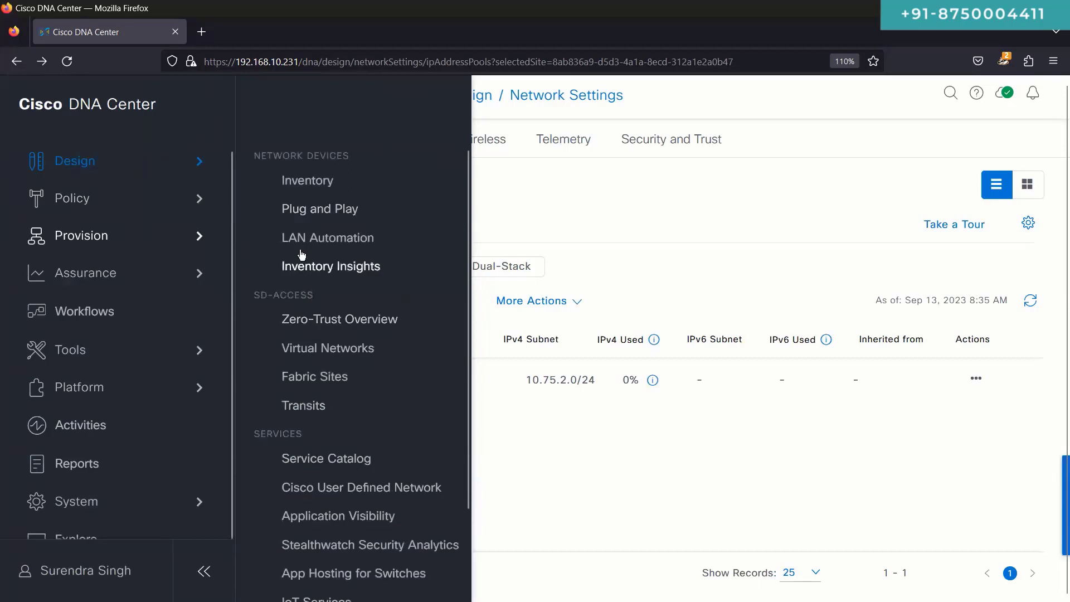
pyautogui.click(300, 240)
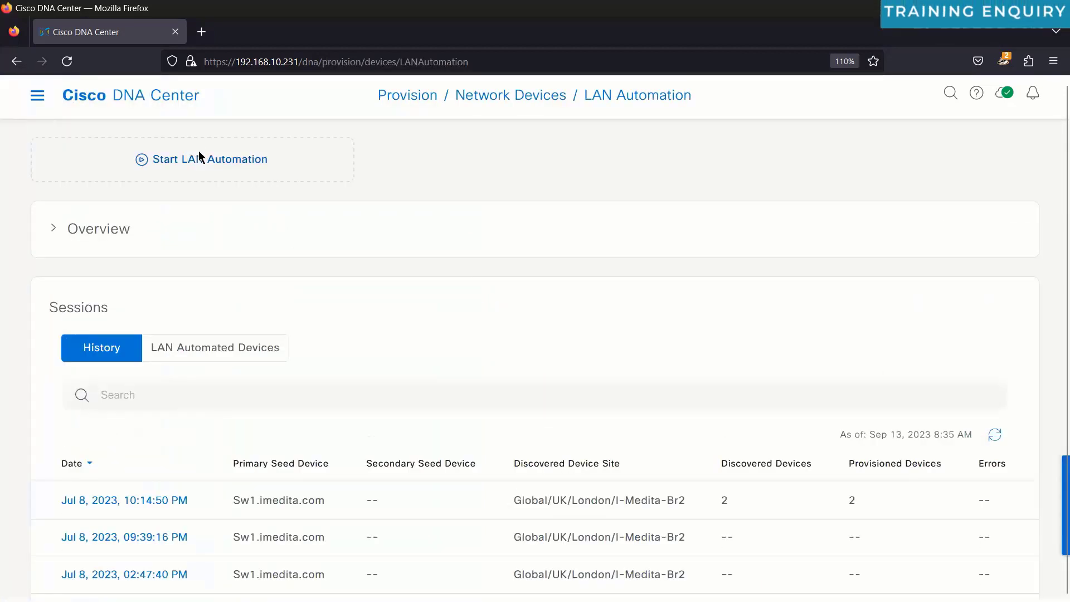
# Step: Start LAN Automation again and get past the intro dialog with Let's Do It
pyautogui.click(199, 158)
pyautogui.scroll(-1, 501, 360)
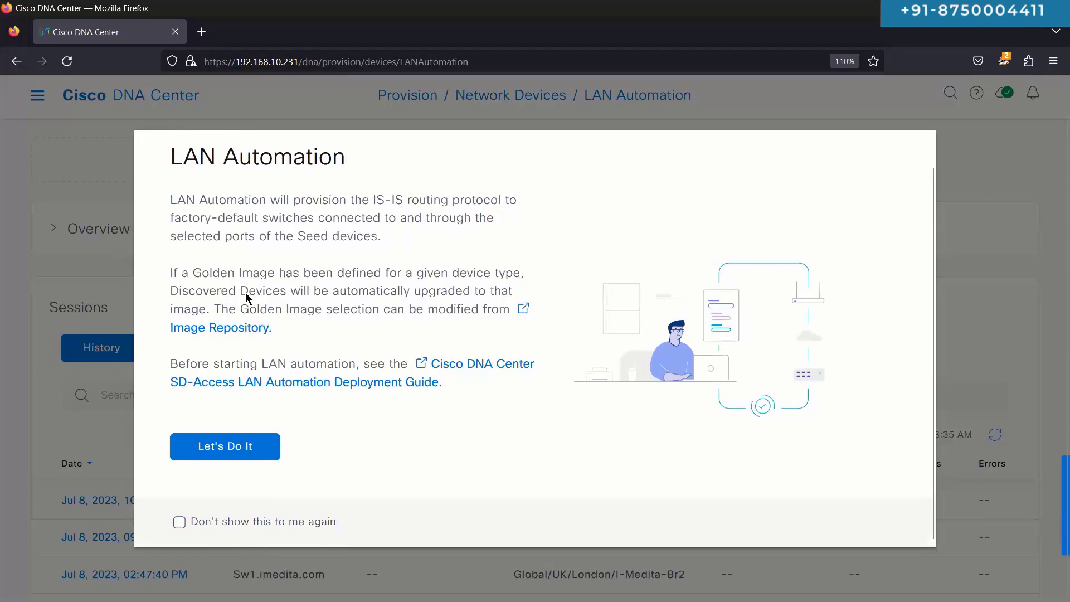
pyautogui.scroll(1, 308, 357)
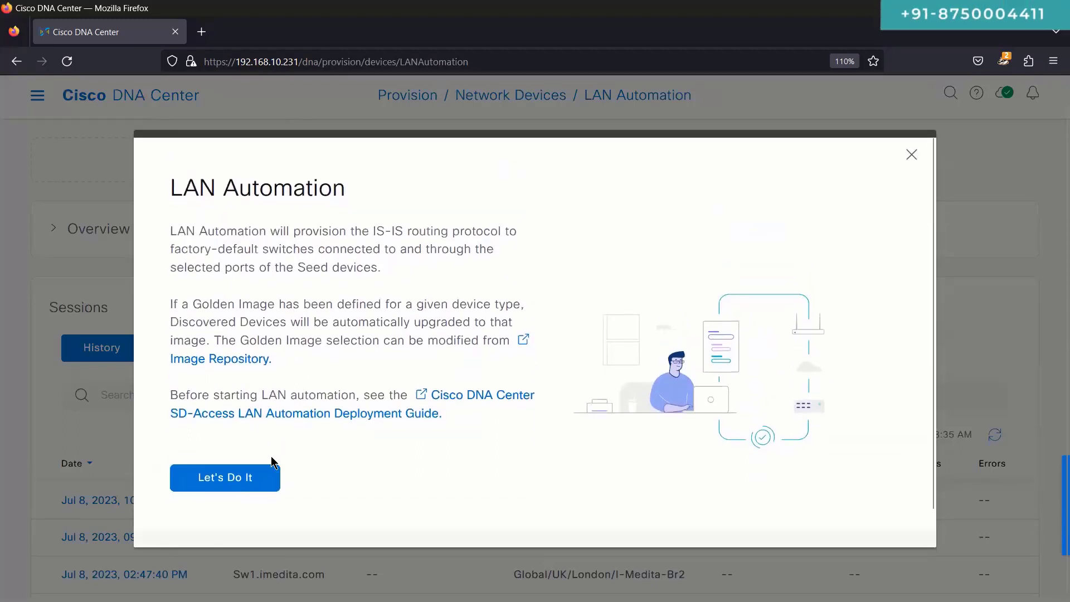
pyautogui.click(258, 487)
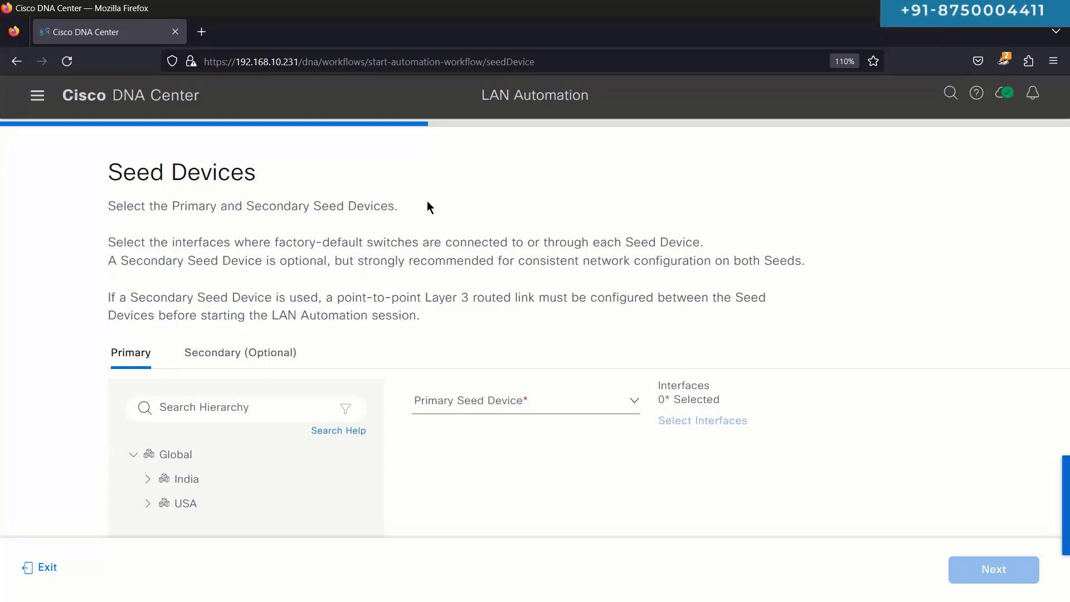
# Step: Expand the USA sites, zoom the page to 90%, and select The Wall Street
pyautogui.scroll(-2, 323, 282)
pyautogui.scroll(2, 324, 282)
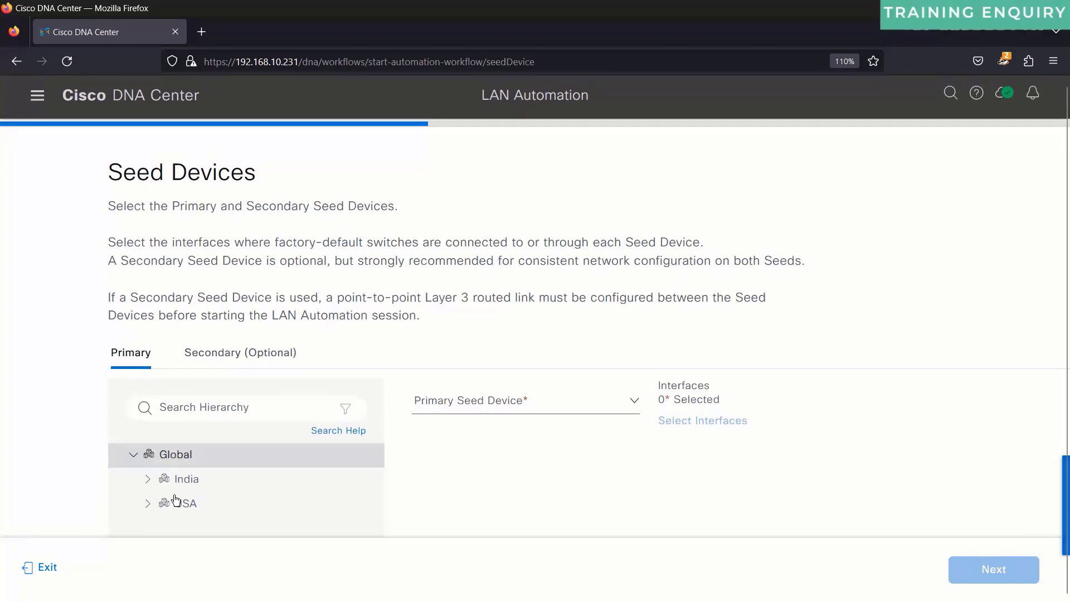
pyautogui.click(147, 503)
pyautogui.scroll(-1, 429, 423)
pyautogui.scroll(1, 429, 423)
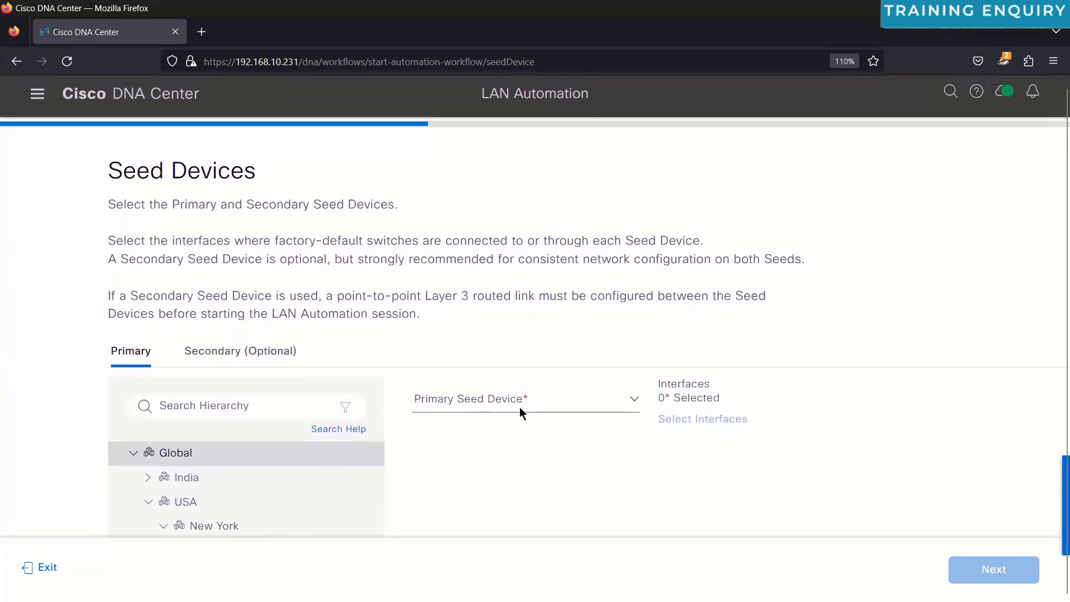
pyautogui.hotkey('ctrl', '-')
pyautogui.hotkey('ctrl', '-')
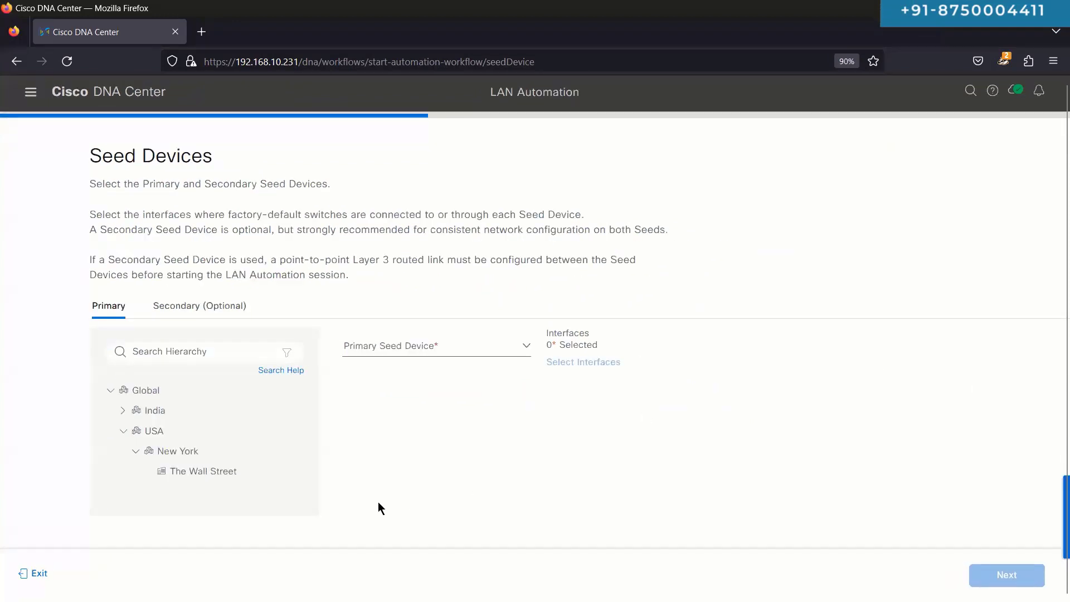
pyautogui.click(220, 485)
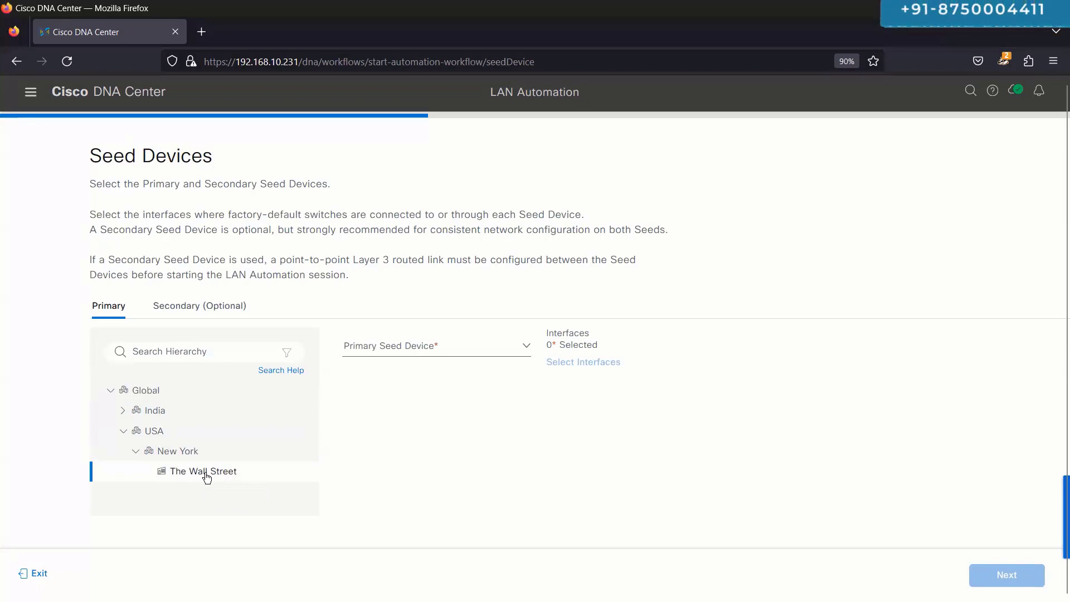
# Step: Compare seed options for USA and India, then set Br2-Sw1.imedita.com at The Wall Street as primary seed
pyautogui.click(411, 348)
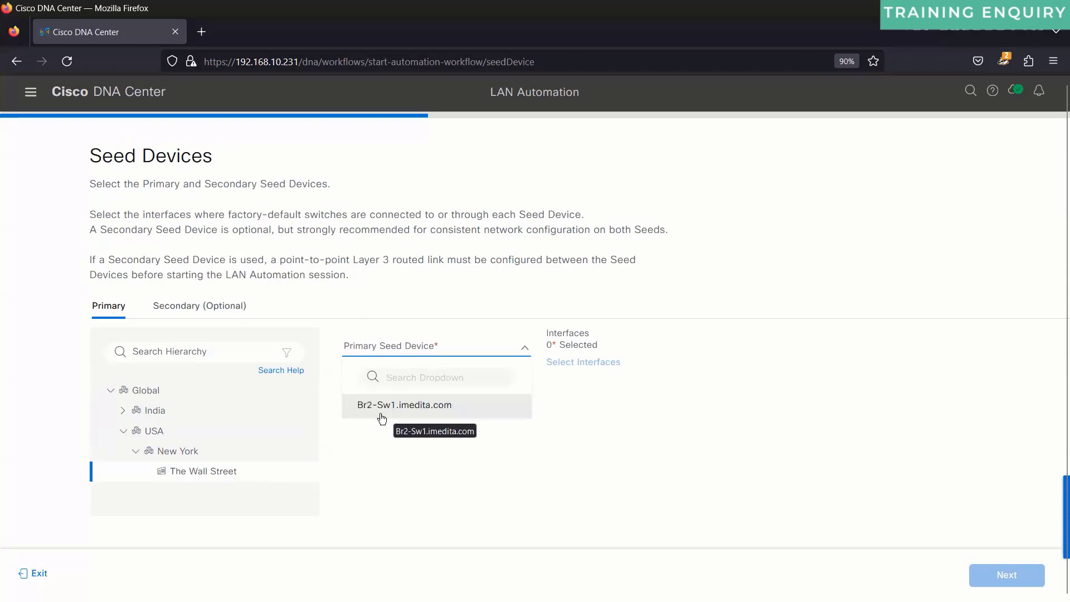
pyautogui.click(179, 432)
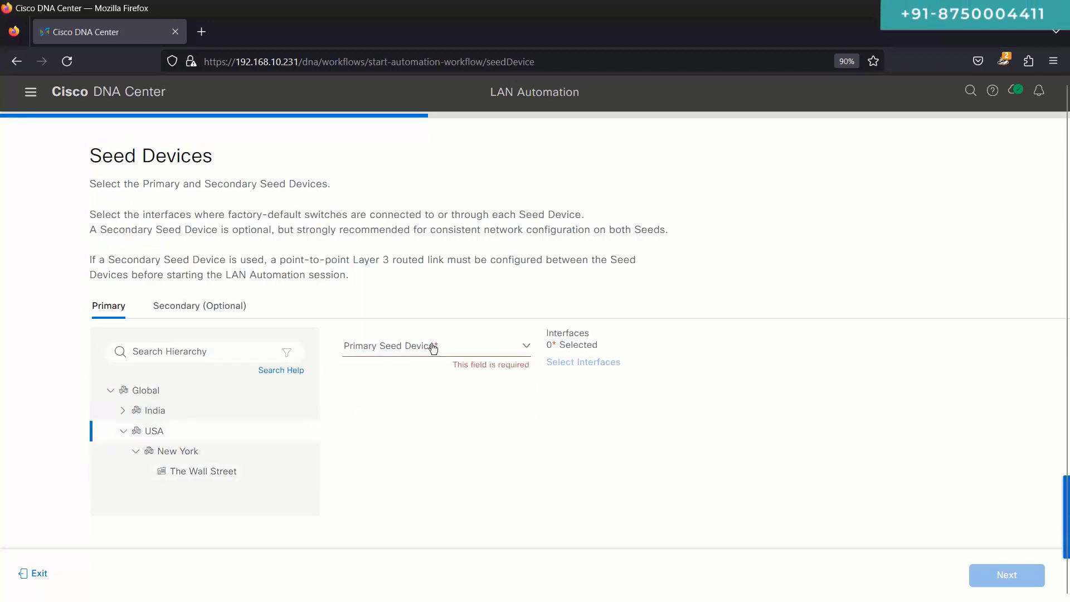
pyautogui.click(430, 346)
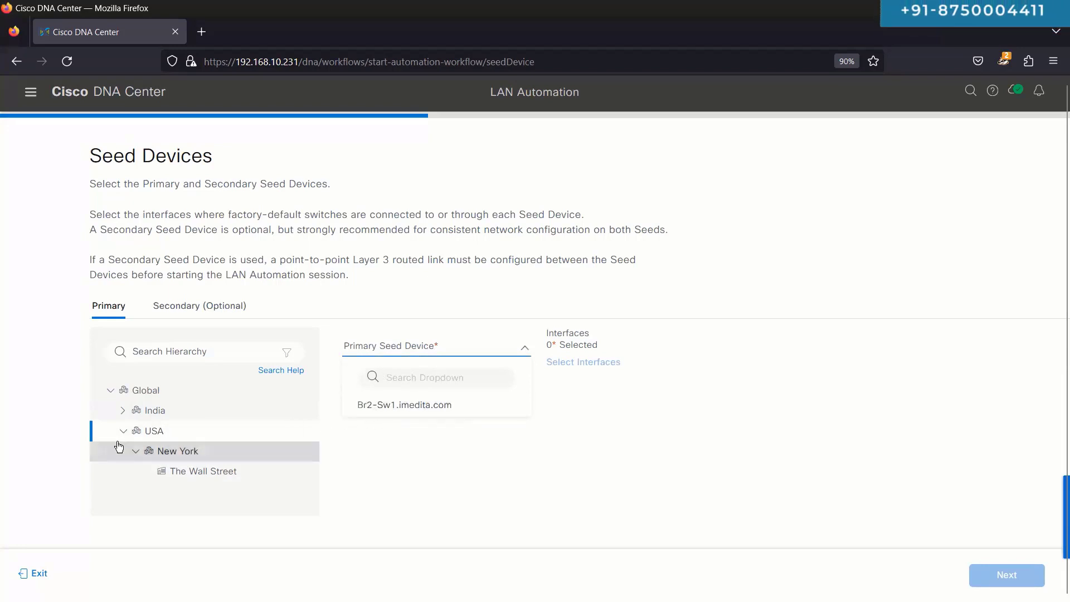
pyautogui.click(167, 411)
pyautogui.click(390, 356)
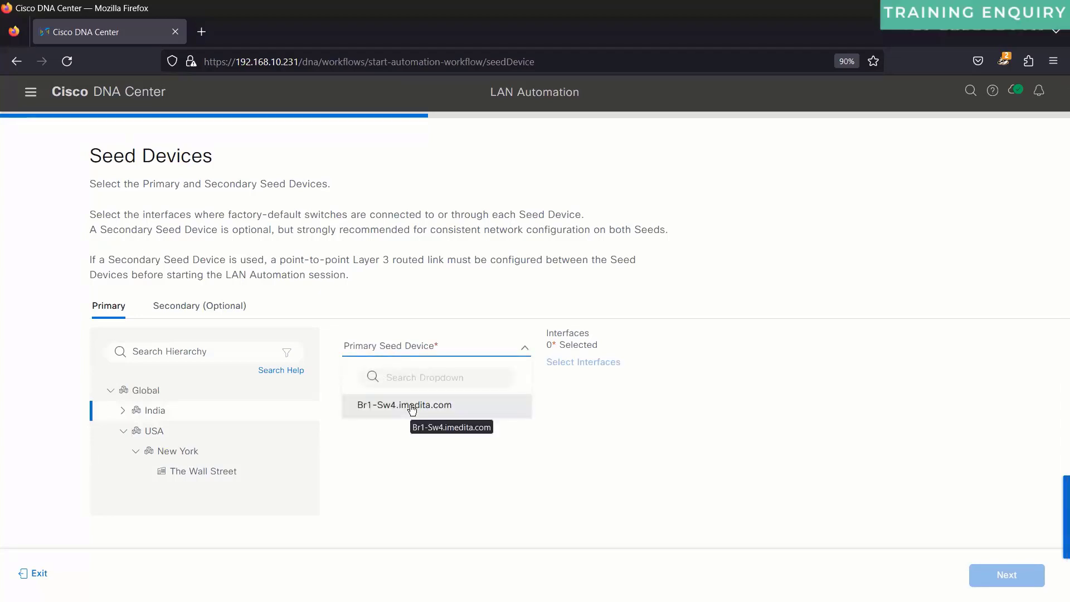
pyautogui.click(162, 432)
pyautogui.click(432, 346)
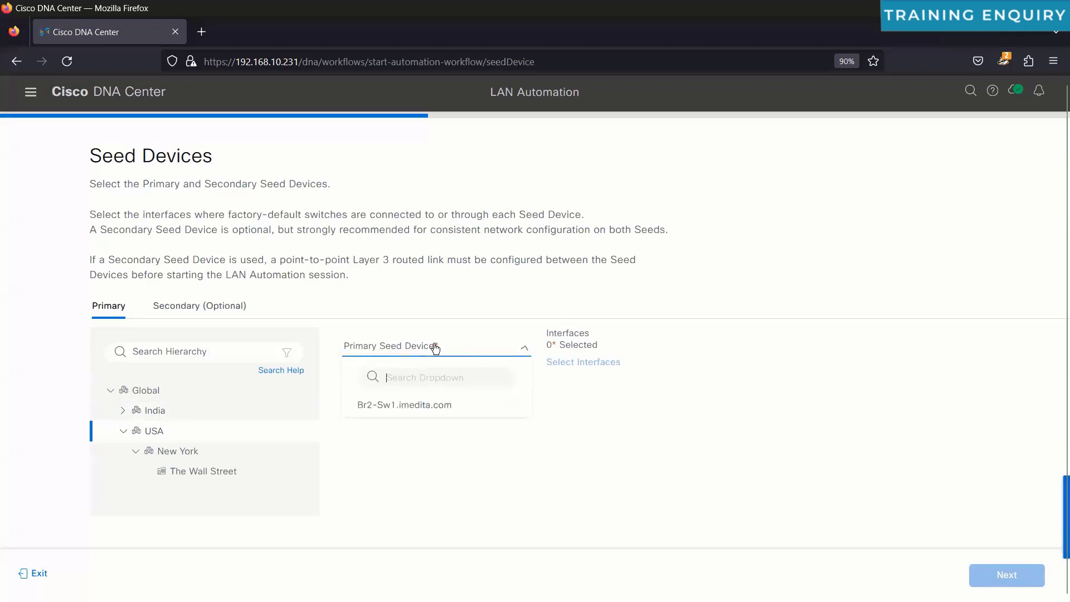
pyautogui.click(383, 472)
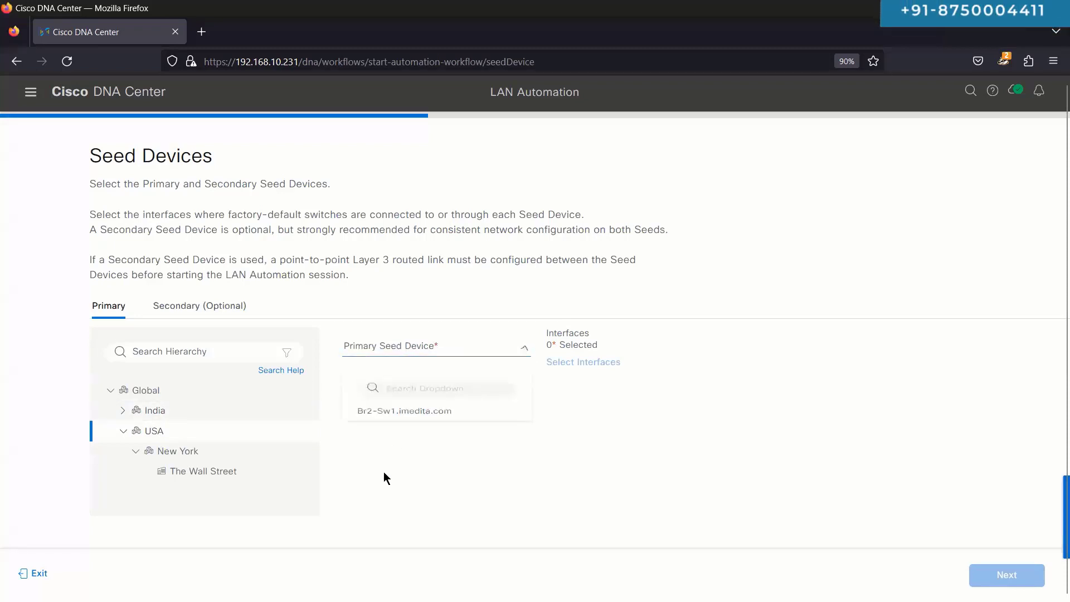
pyautogui.click(213, 472)
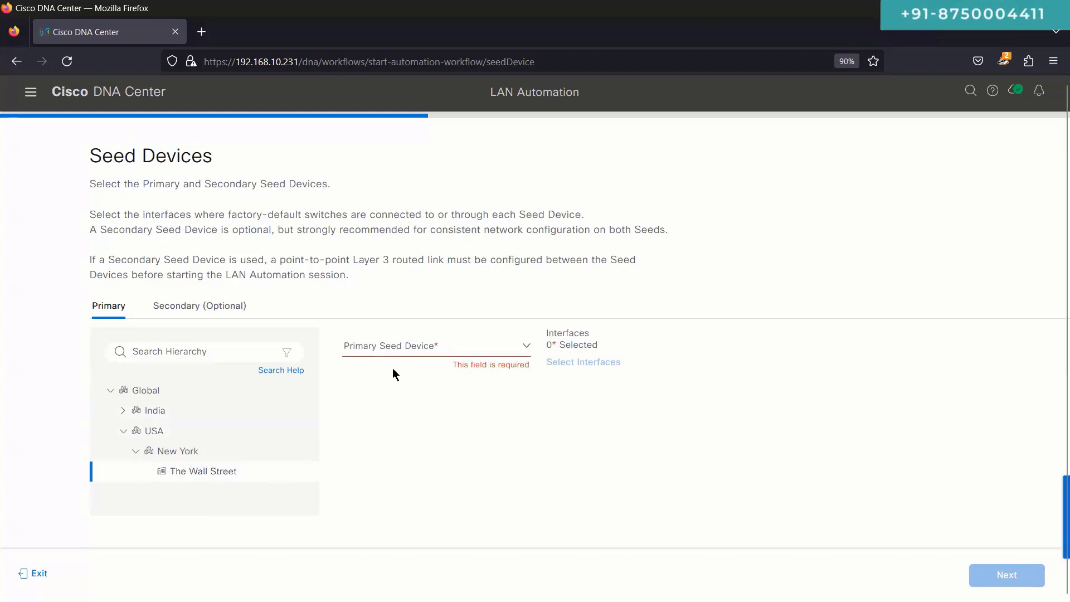
pyautogui.click(418, 355)
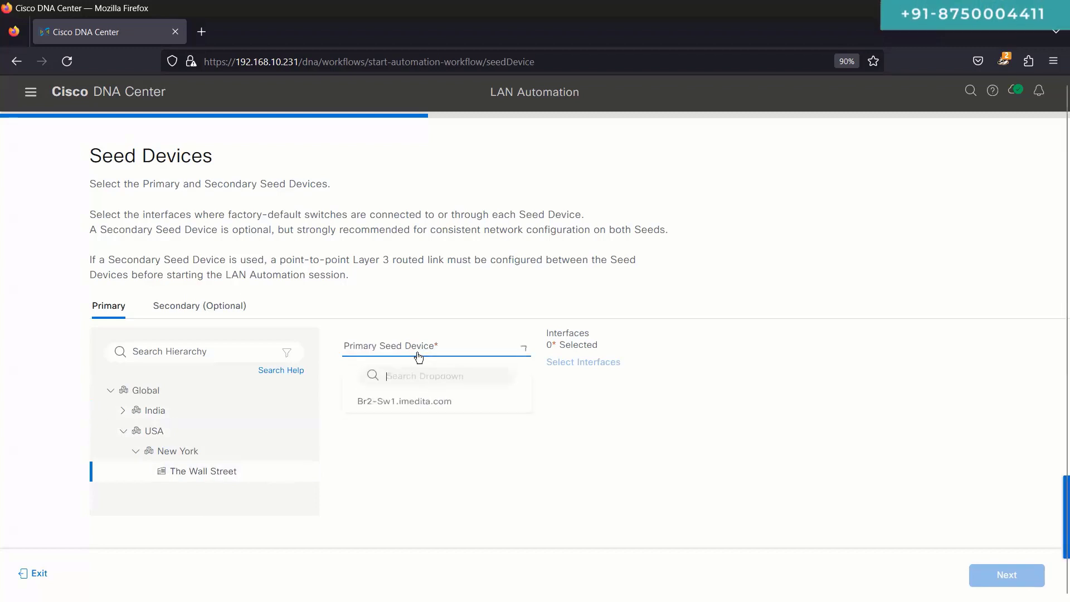
pyautogui.click(425, 409)
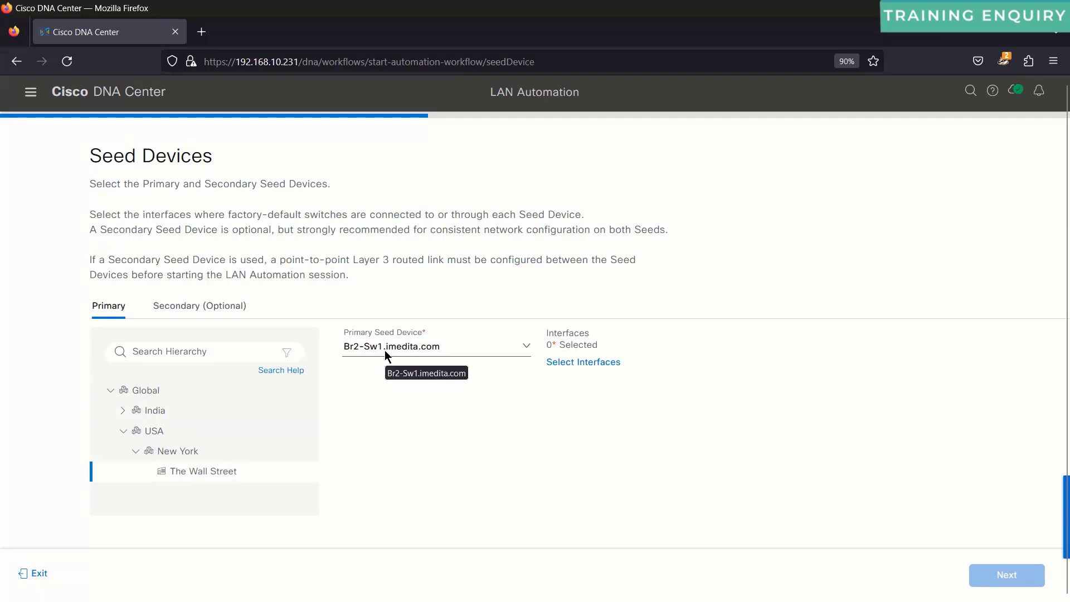
# Step: Check the Secondary seed tab against the lab diagram, leave it empty, and return to Primary
pyautogui.click(201, 308)
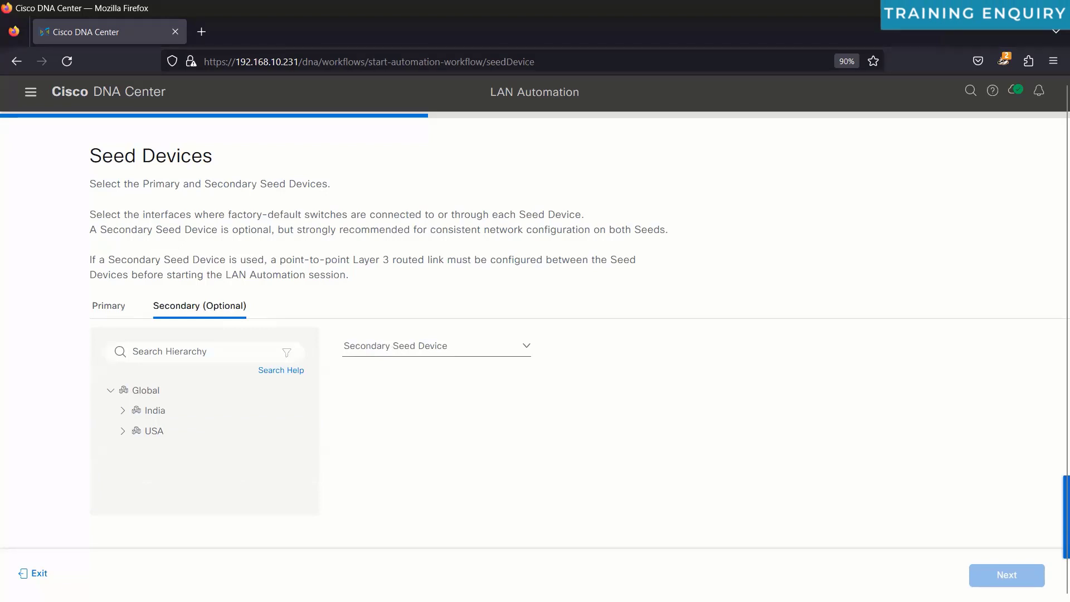
pyautogui.hotkey('alt', 'Tab')
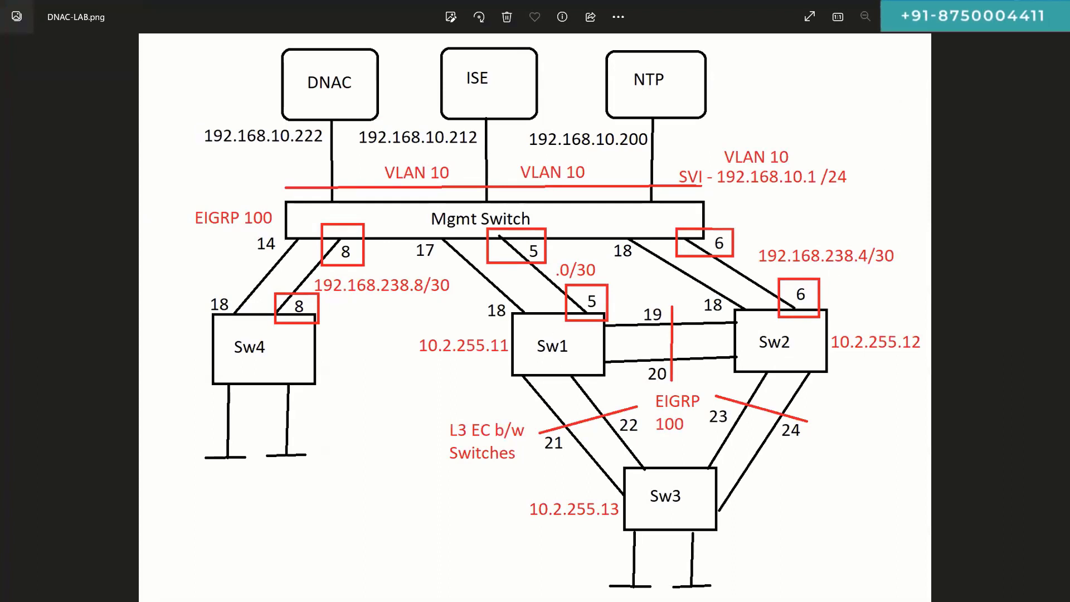
pyautogui.hotkey('alt', 'Tab')
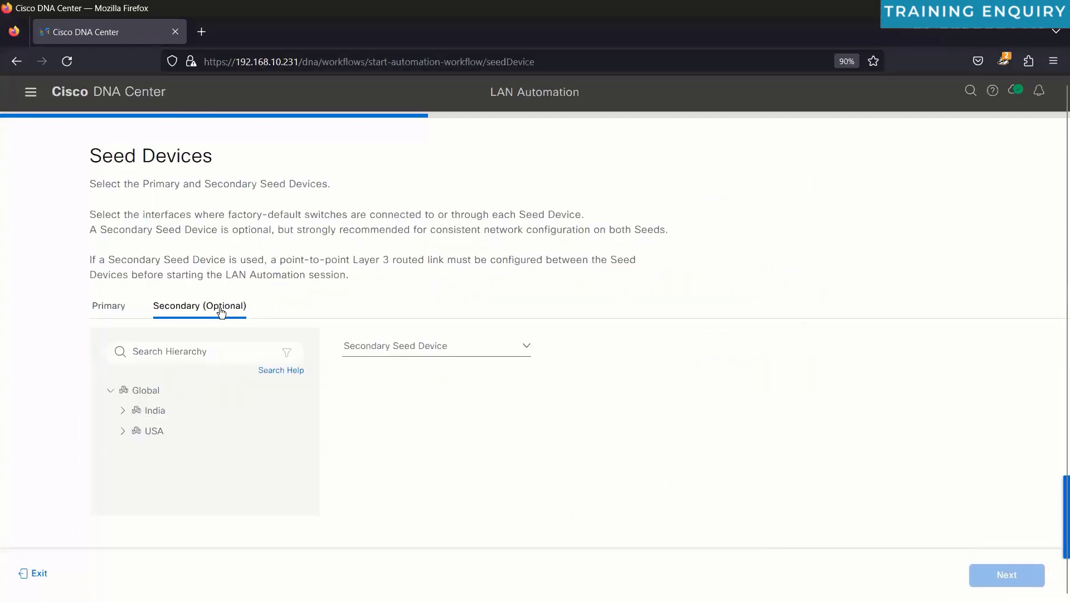
pyautogui.moveTo(94, 261); pyautogui.dragTo(366, 275)
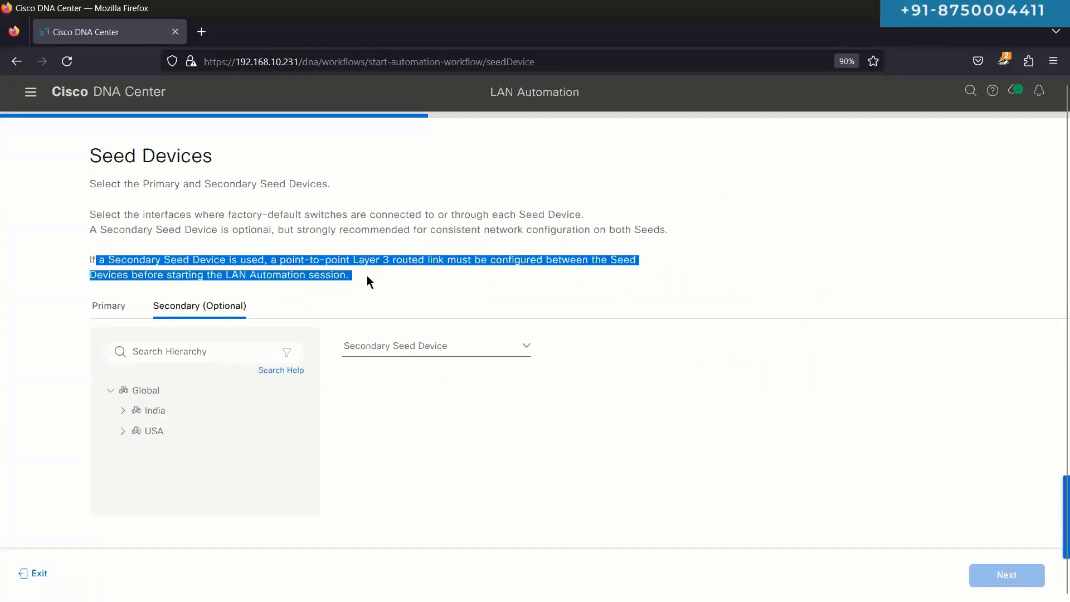
pyautogui.click(367, 275)
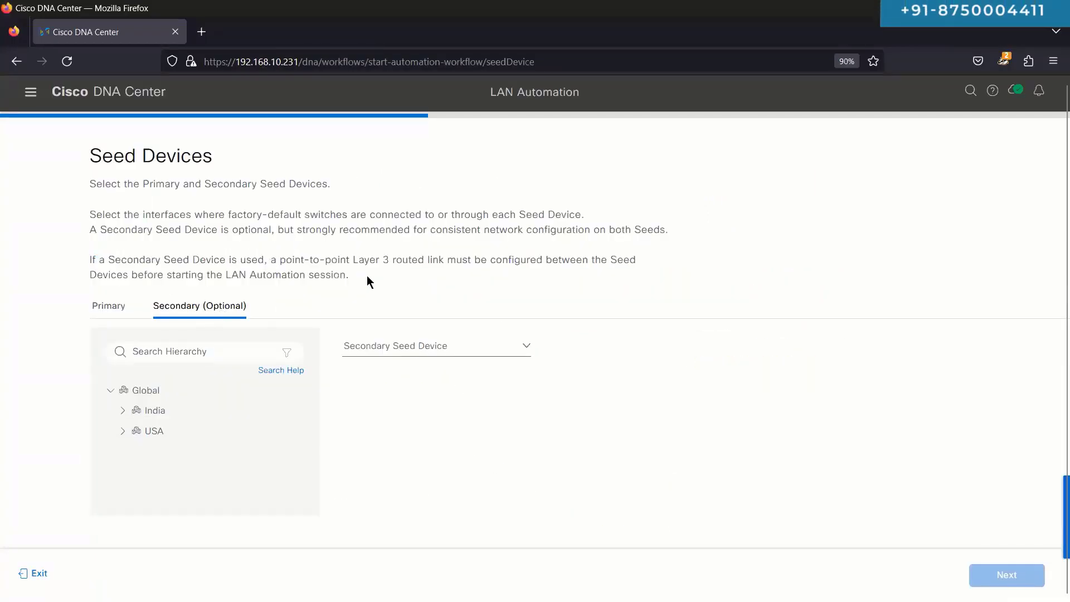
pyautogui.click(123, 312)
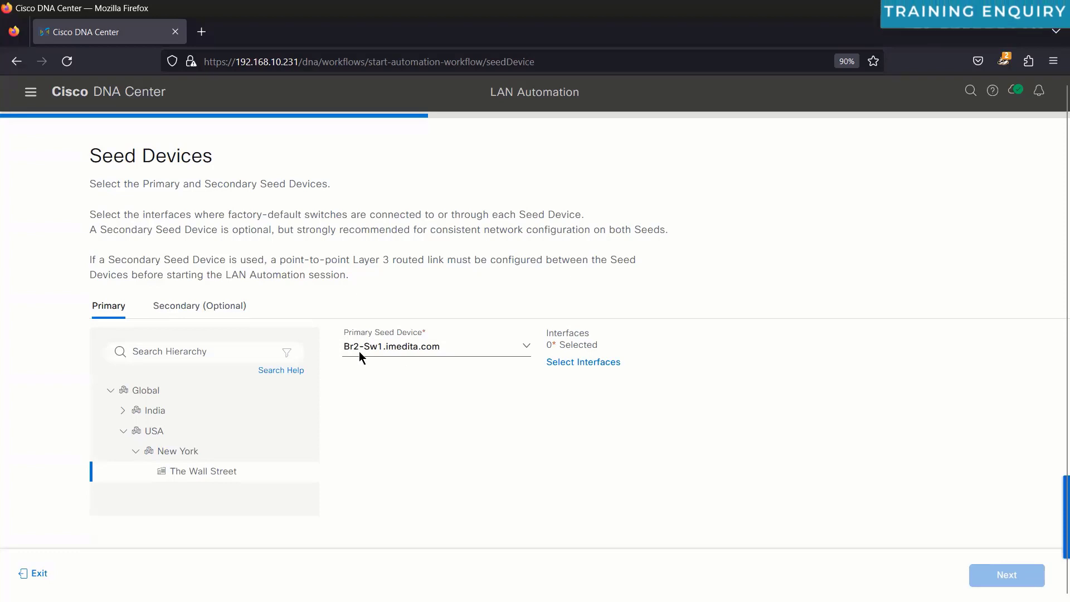
# Step: Open Select Interfaces for Br2-Sw1 and check its cabling in the terminal and lab diagram
pyautogui.click(566, 365)
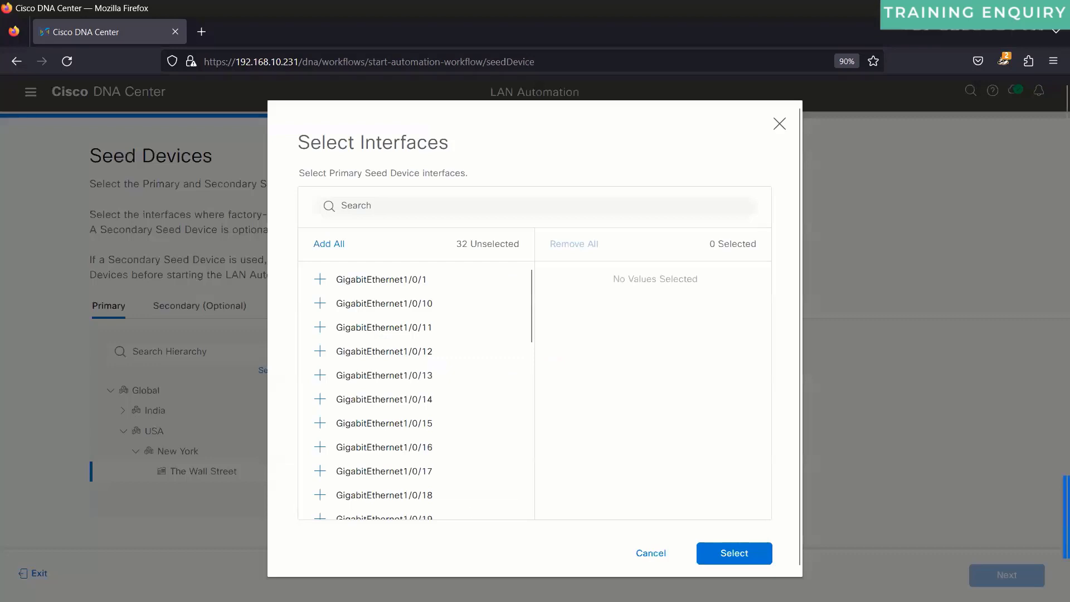
pyautogui.hotkey('alt', 'Tab')
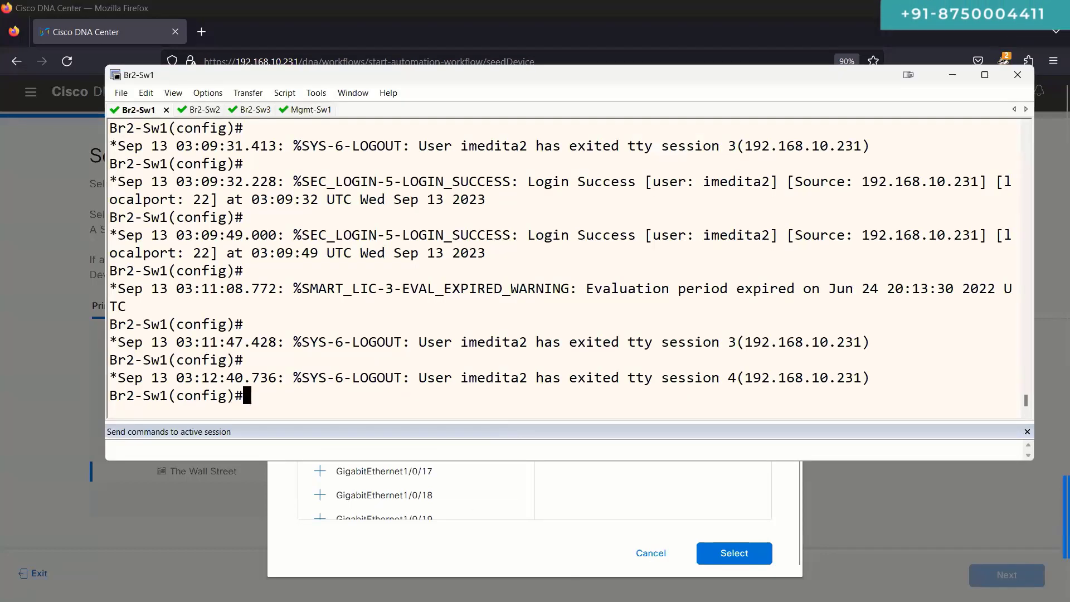
pyautogui.hotkey('alt', 'Tab')
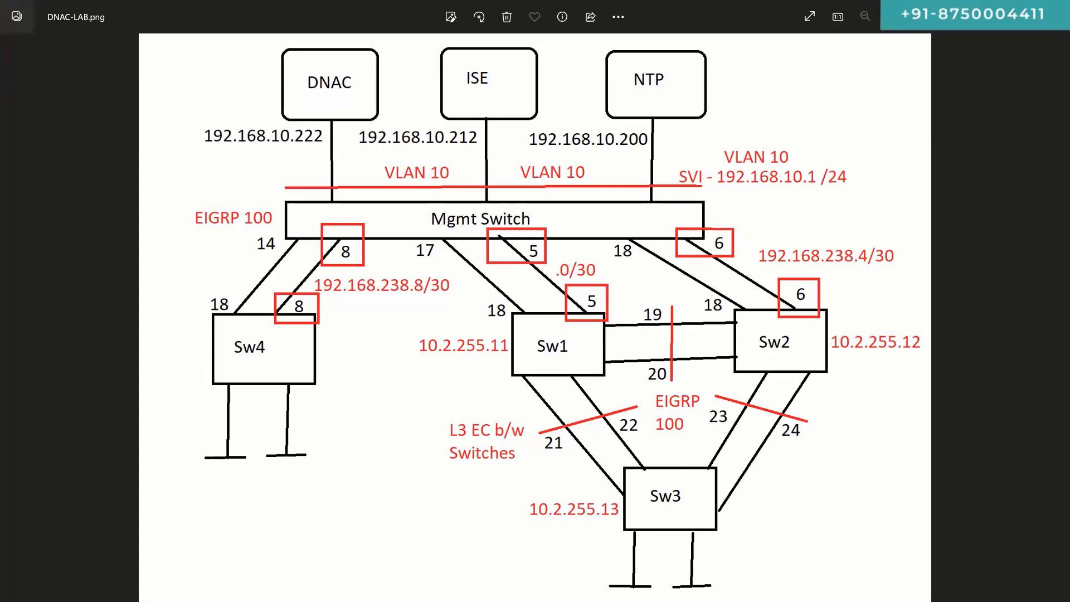
pyautogui.hotkey('alt', 'Tab')
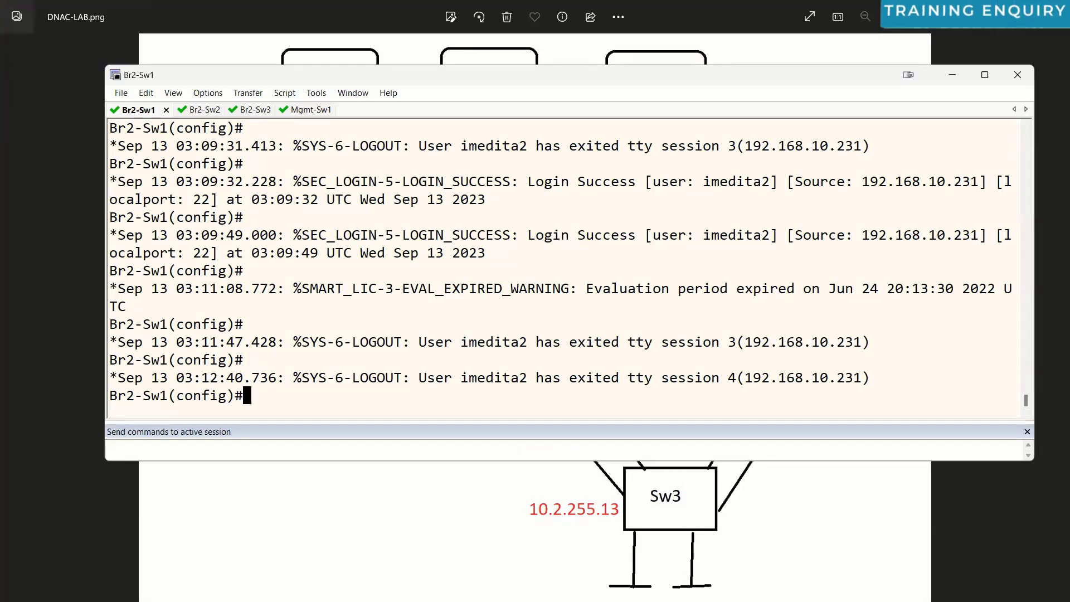
pyautogui.hotkey('alt', 'Tab')
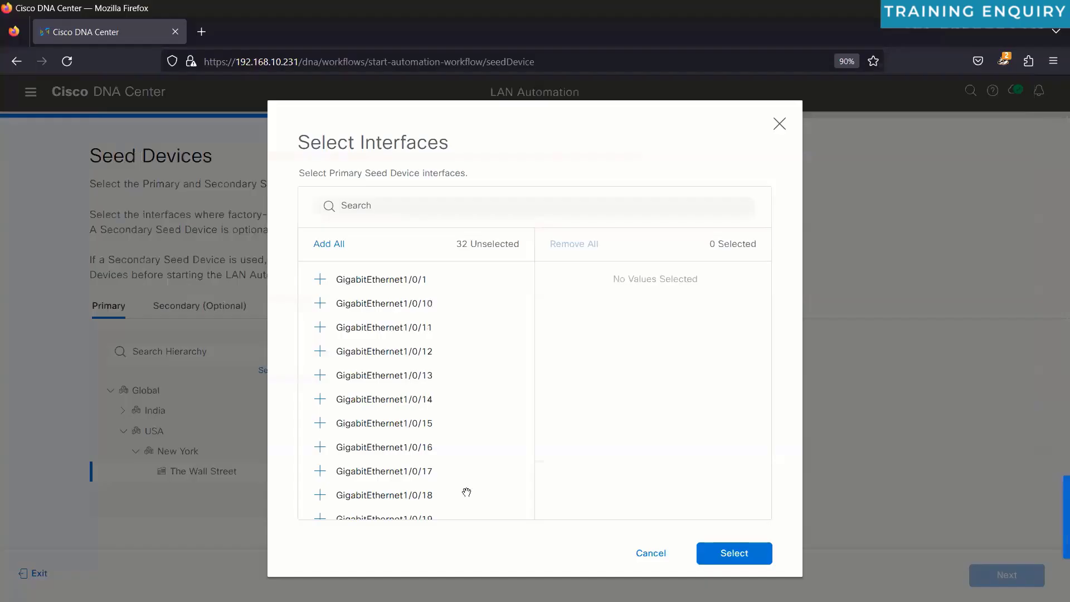
pyautogui.scroll(-6, 435, 291)
pyautogui.scroll(5, 437, 467)
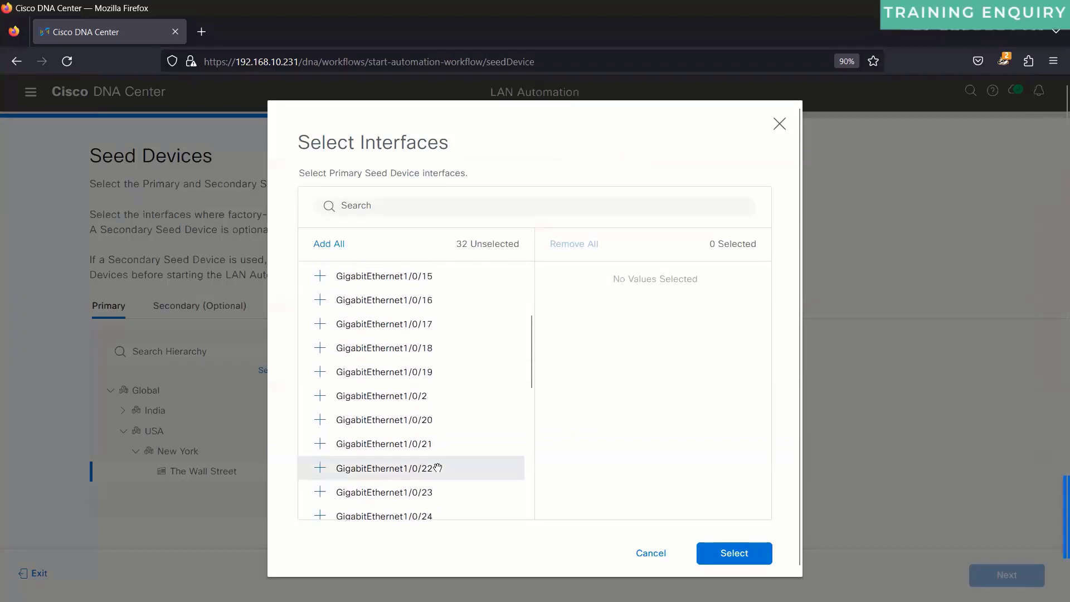
# Step: Add GigabitEthernet1/0/19, 1/0/20, 1/0/21 and 1/0/22 and confirm the selection
pyautogui.click(419, 378)
pyautogui.click(413, 424)
pyautogui.click(321, 374)
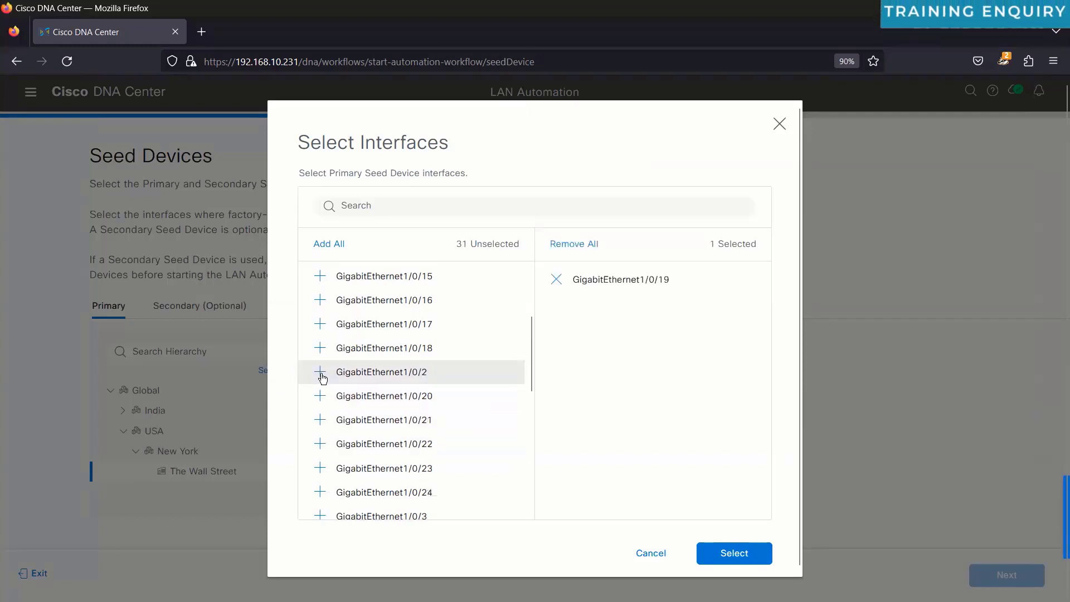
pyautogui.click(322, 397)
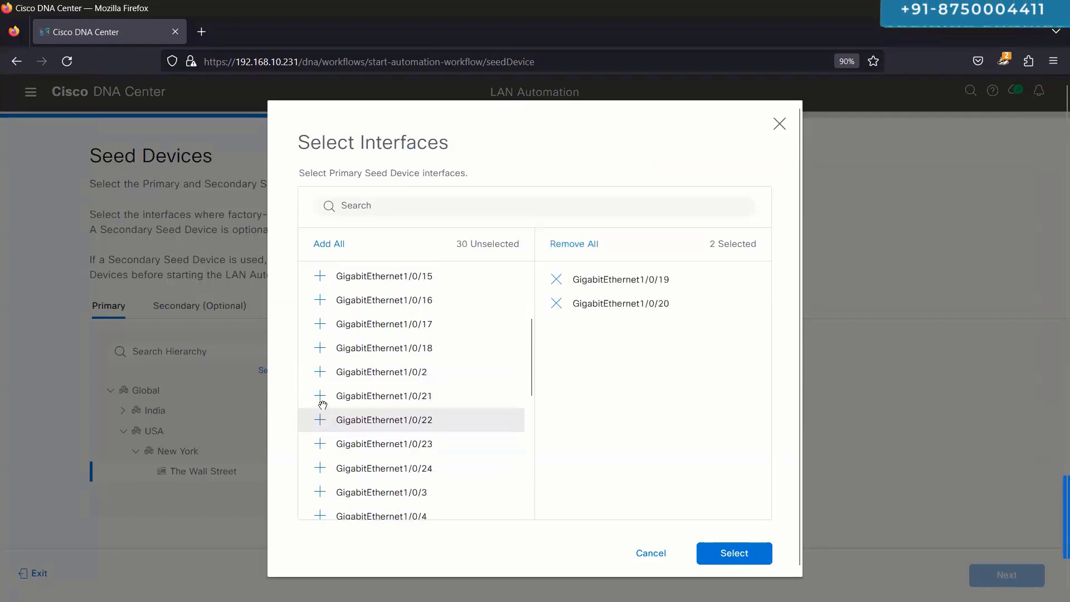
pyautogui.click(321, 398)
pyautogui.click(323, 399)
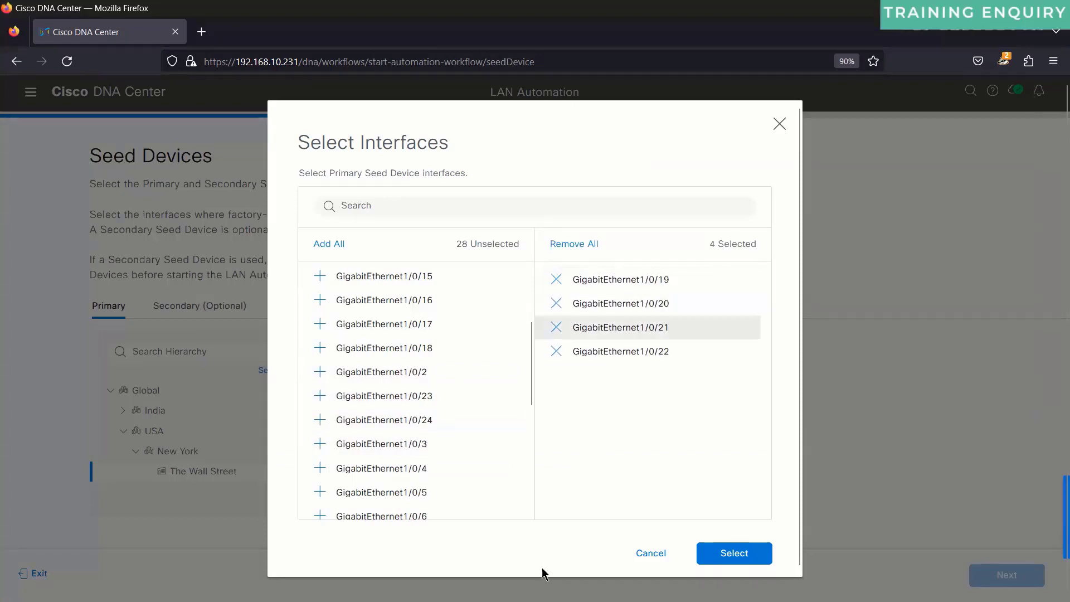
pyautogui.tripleClick(418, 174)
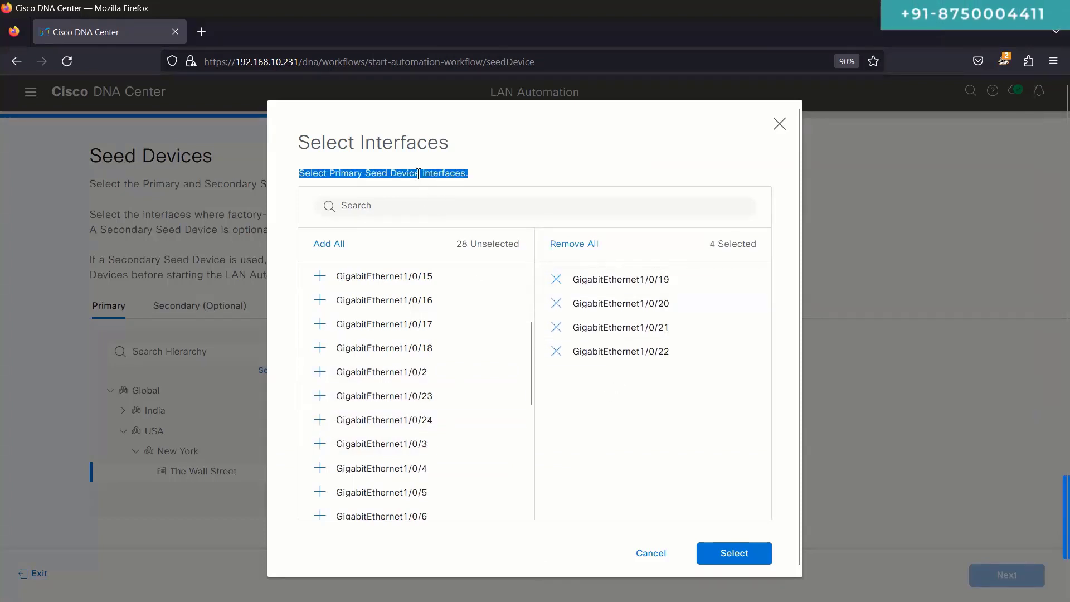
pyautogui.hotkey('alt', 'Tab')
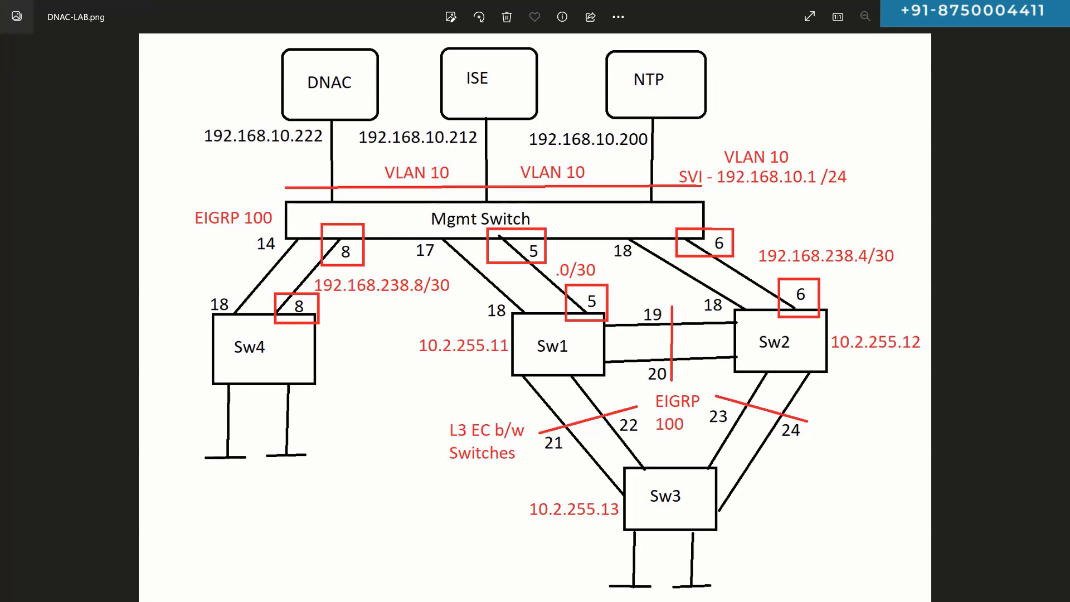
pyautogui.hotkey('alt', 'Tab')
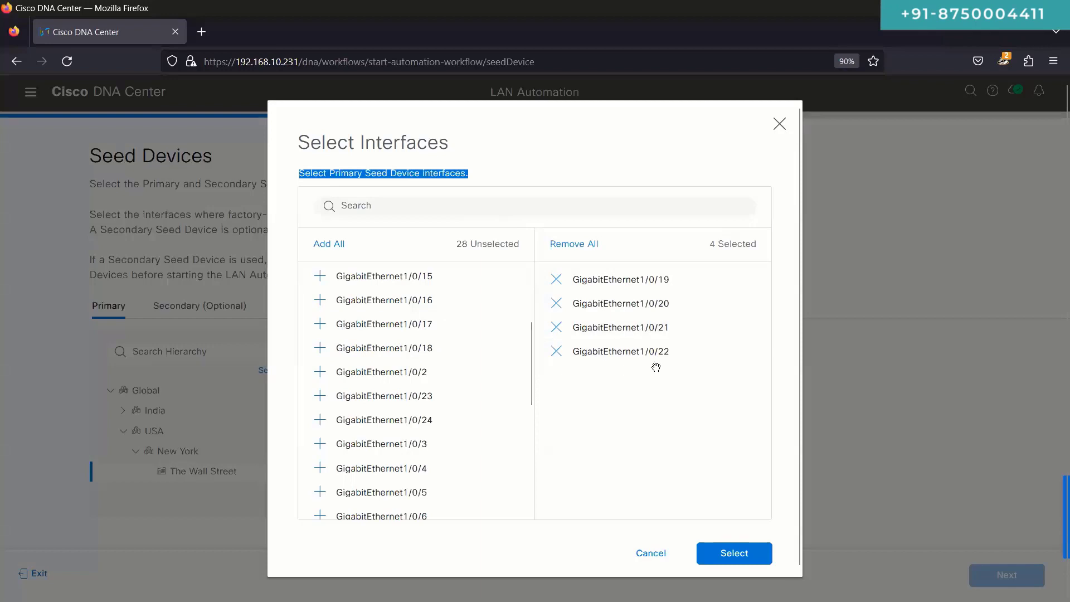
pyautogui.click(740, 553)
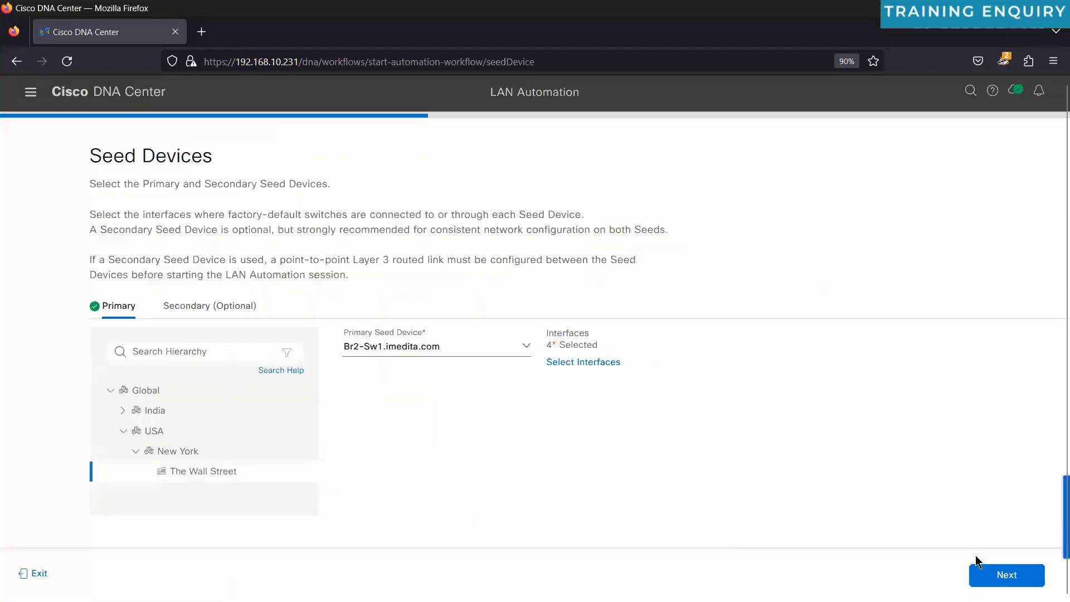
# Step: Move to Session Attributes and choose USA > New York > The Wall Street as discovered device site
pyautogui.click(1010, 577)
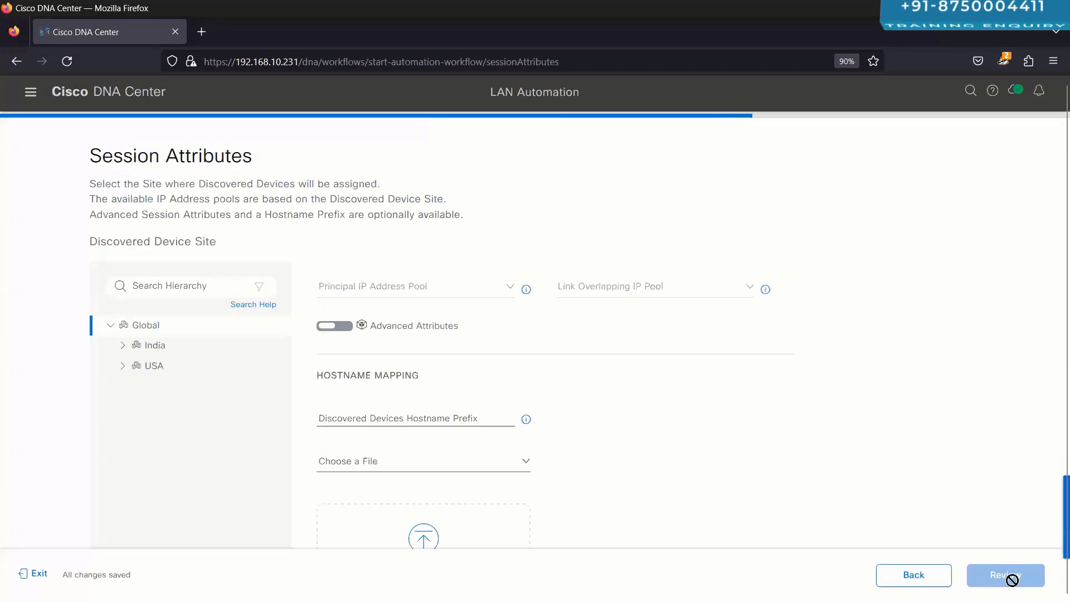
pyautogui.click(921, 583)
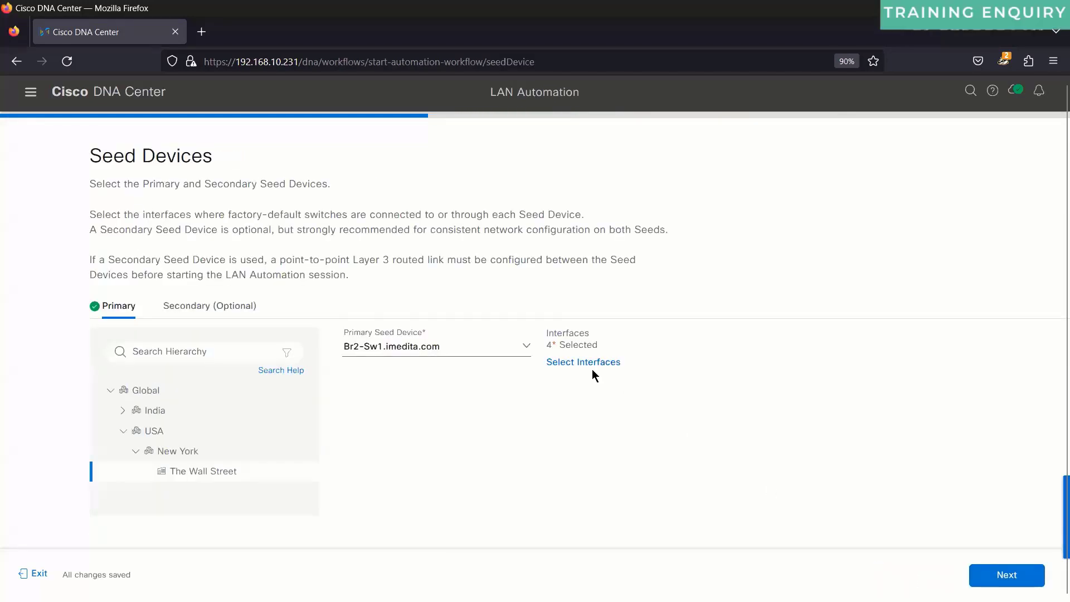
pyautogui.click(996, 583)
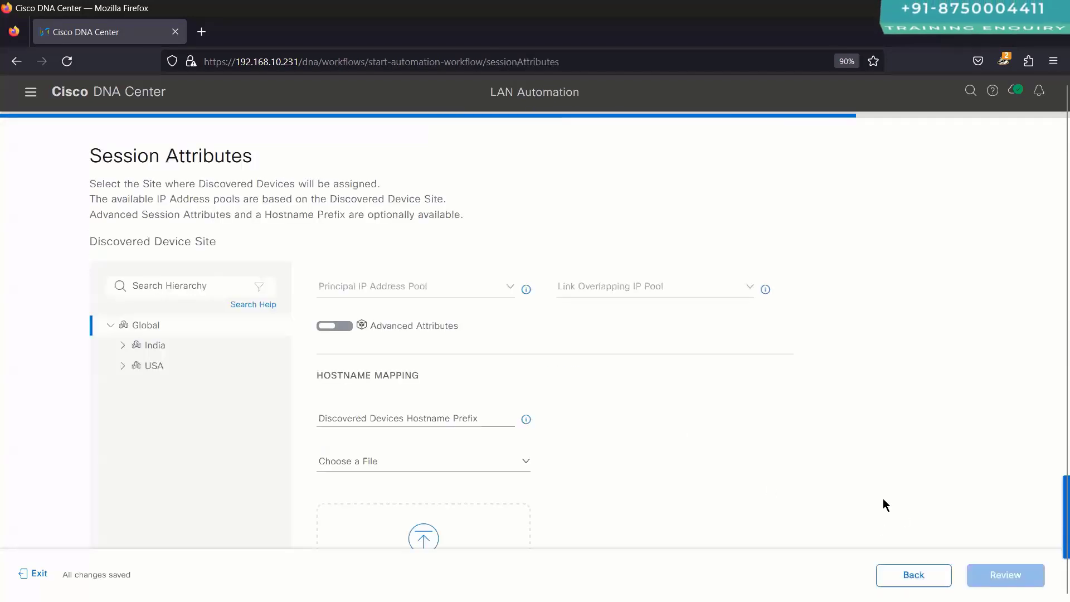
pyautogui.scroll(-3, 520, 356)
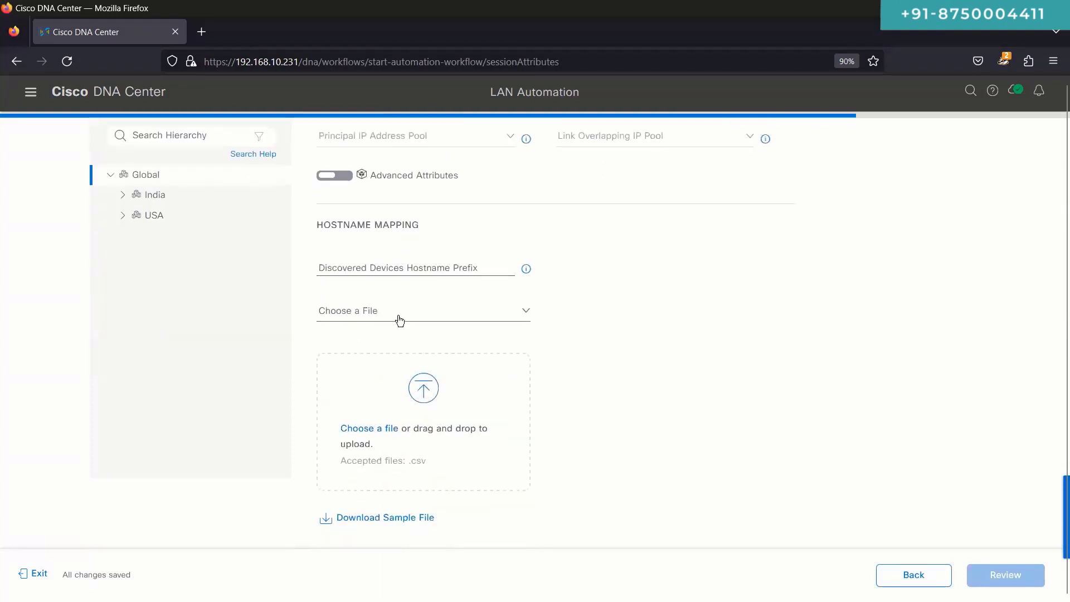
pyautogui.click(179, 217)
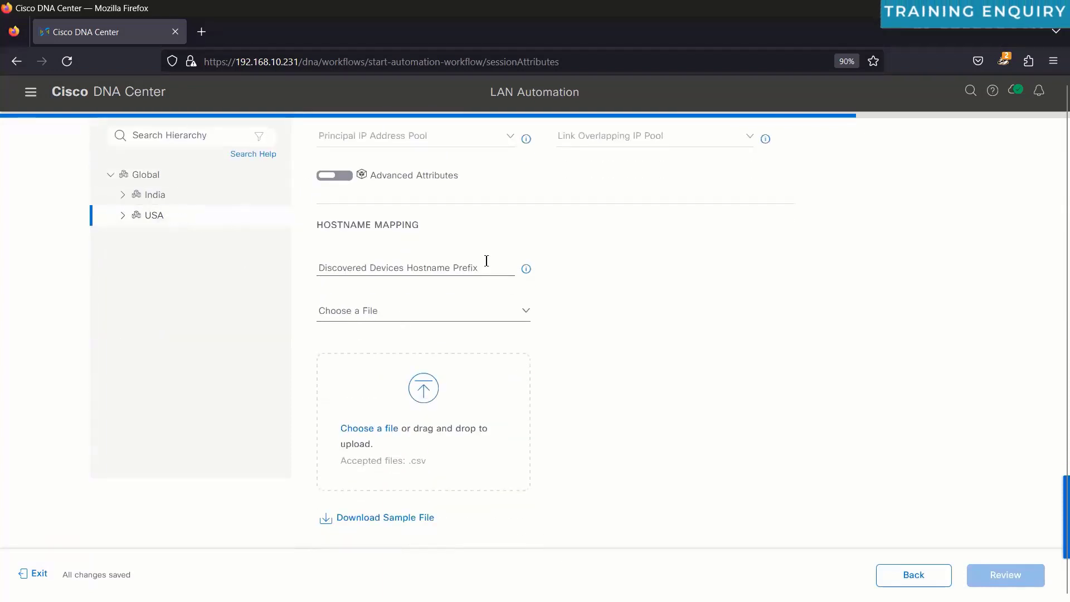
pyautogui.scroll(3, 501, 273)
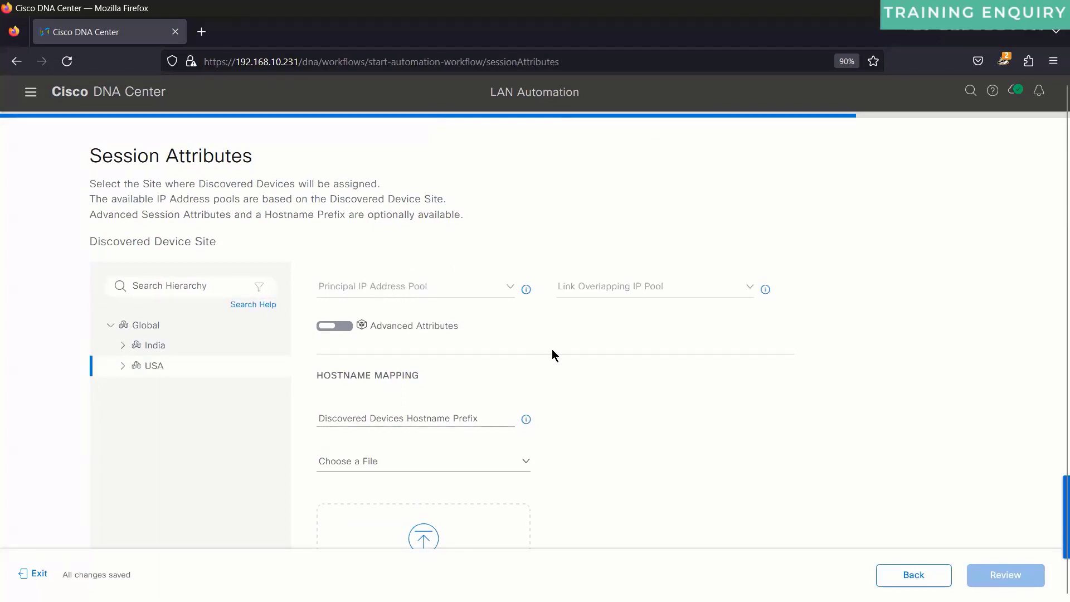
pyautogui.scroll(-3, 552, 350)
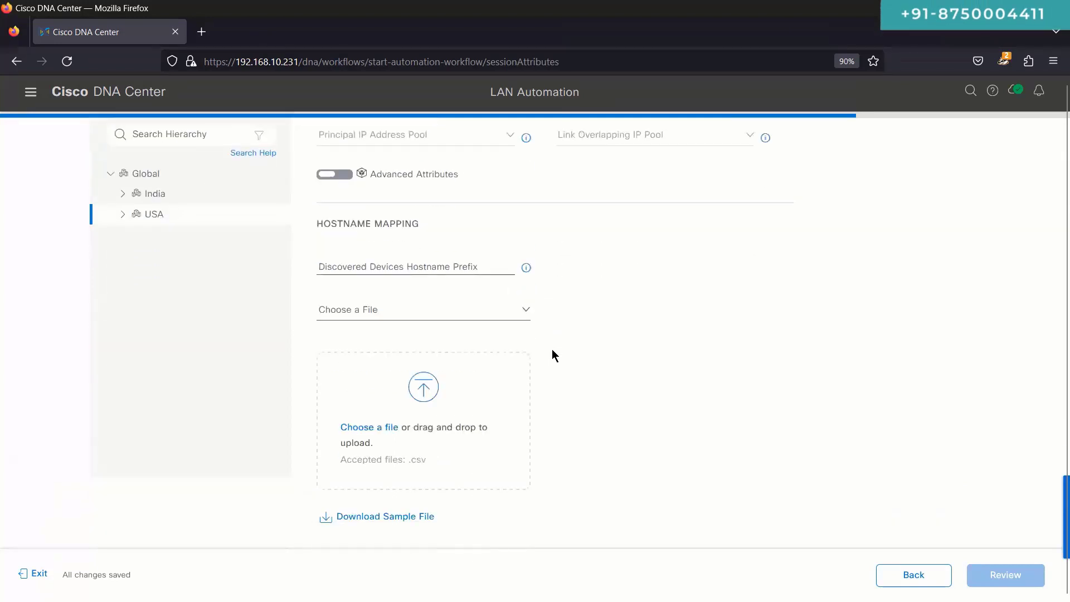
pyautogui.scroll(3, 552, 348)
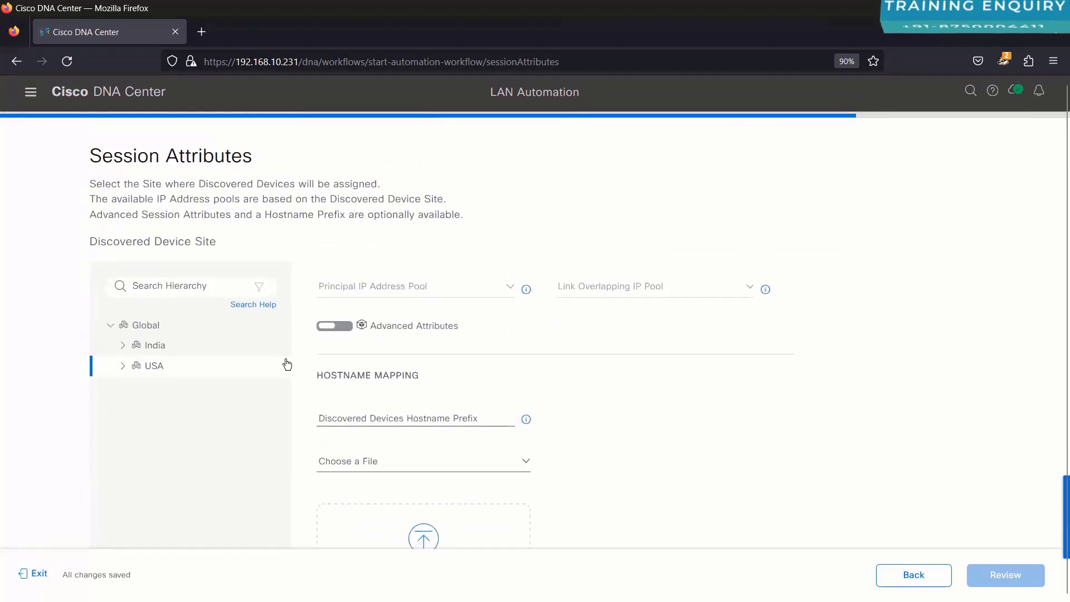
pyautogui.click(124, 367)
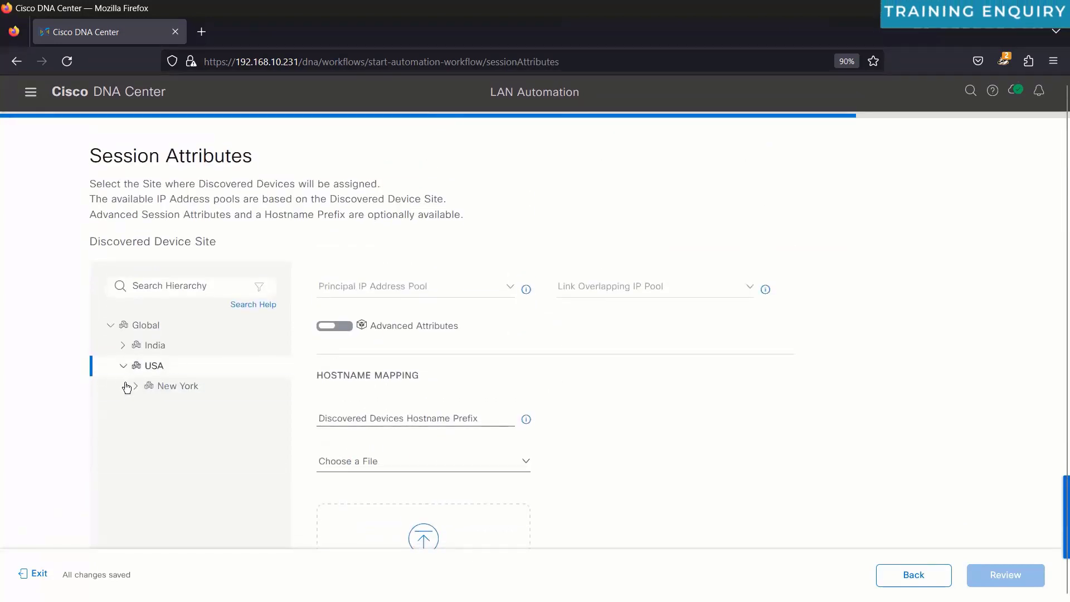
pyautogui.click(137, 386)
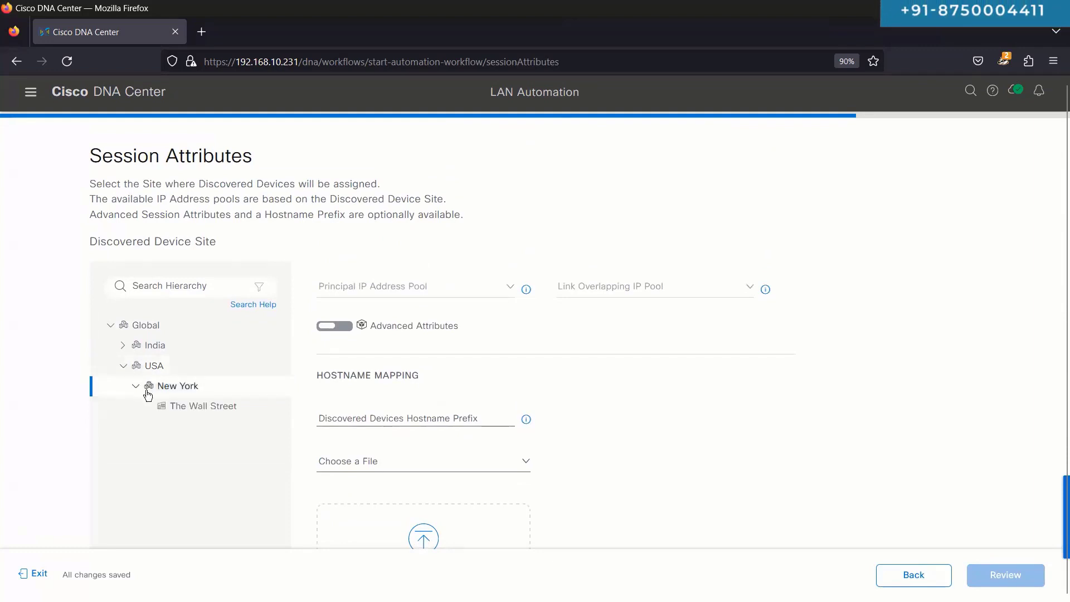
pyautogui.click(186, 412)
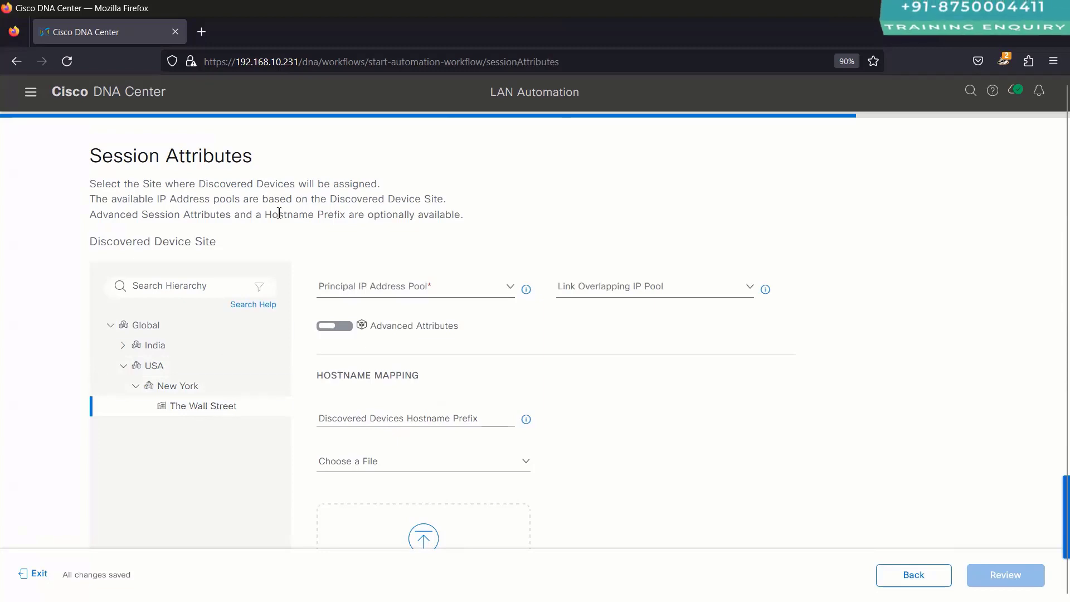
# Step: Choose Br2-LAN-Automation as principal IP pool and look over the link overlapping pool list
pyautogui.click(372, 292)
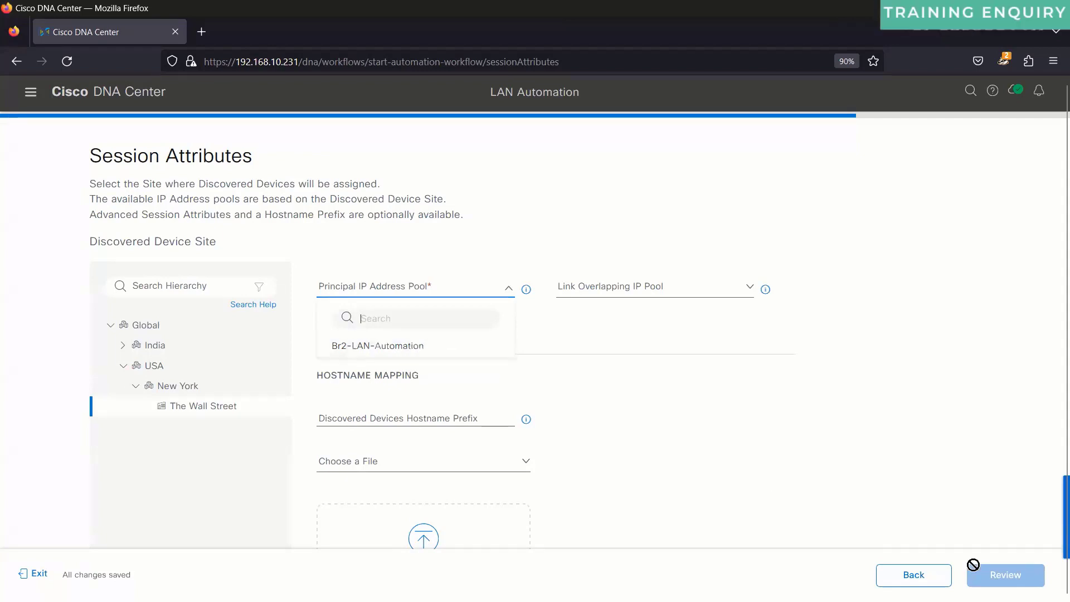
pyautogui.click(410, 351)
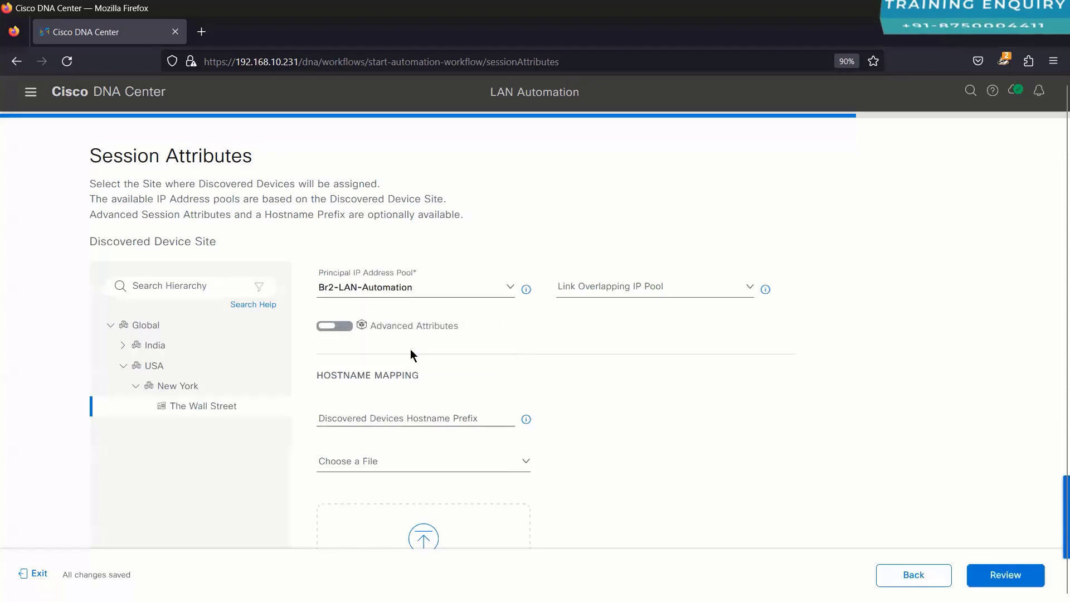
pyautogui.moveTo(527, 291)
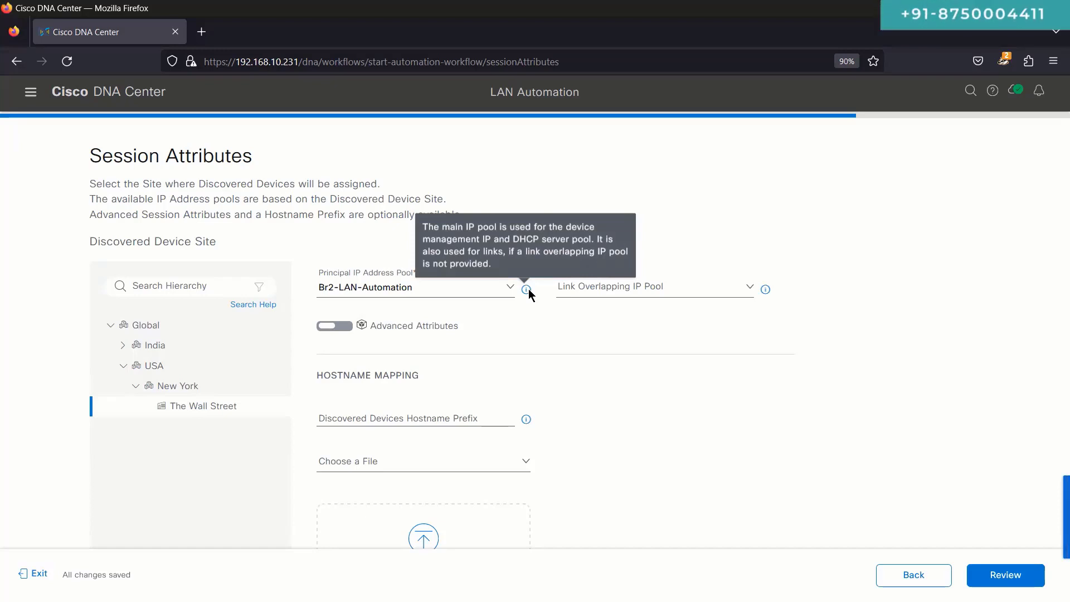
pyautogui.moveTo(767, 292)
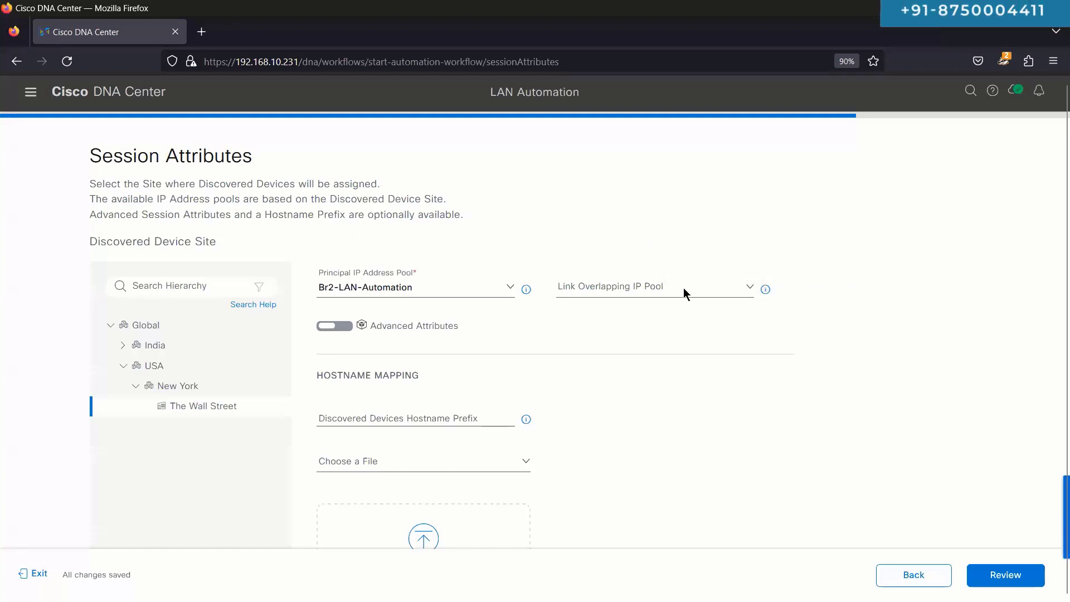
pyautogui.click(647, 290)
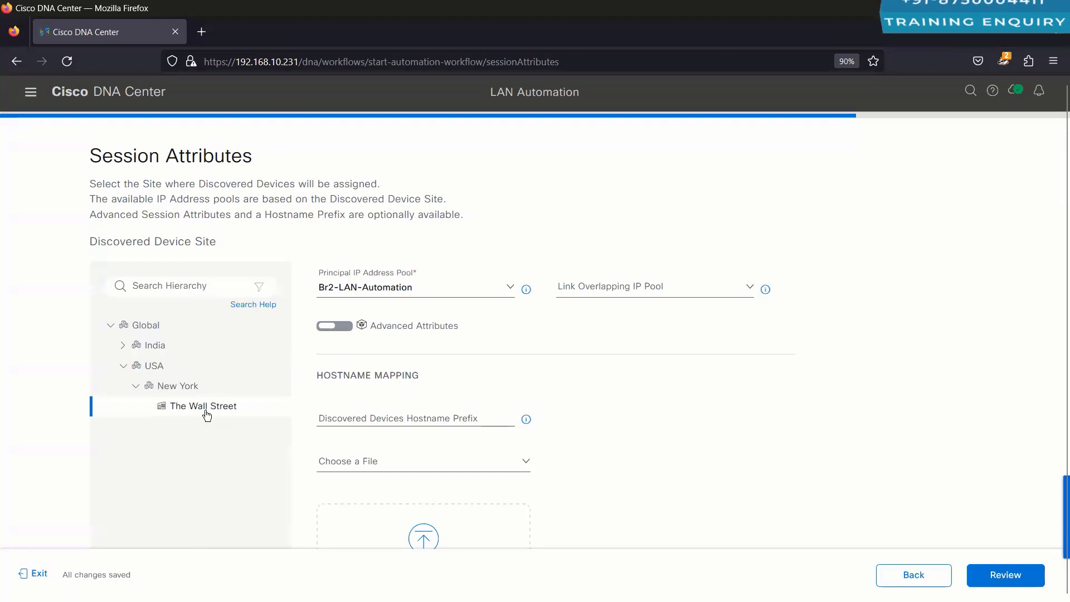
pyautogui.moveTo(115, 186); pyautogui.dragTo(85, 190)
pyautogui.click(293, 186)
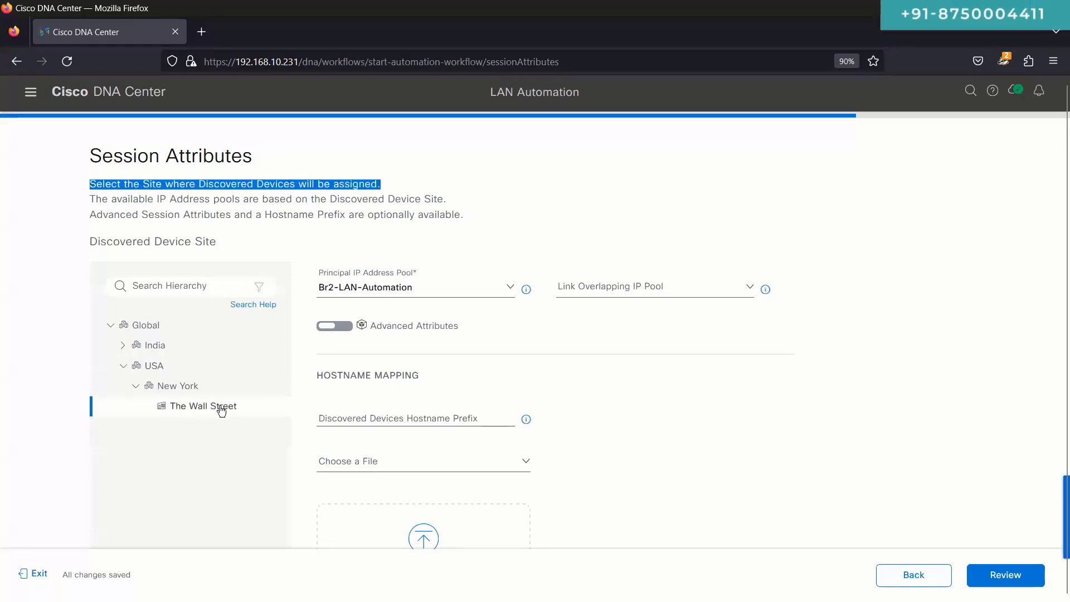
pyautogui.click(361, 287)
pyautogui.click(361, 287)
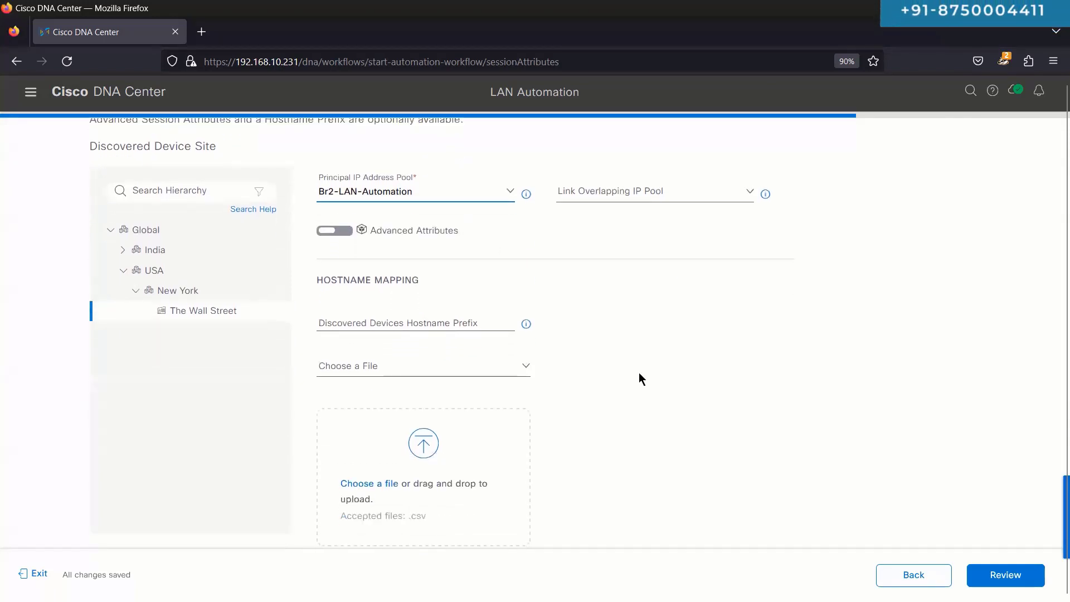
# Step: Enter Br2- as the discovered-device hostname prefix
pyautogui.click(446, 318)
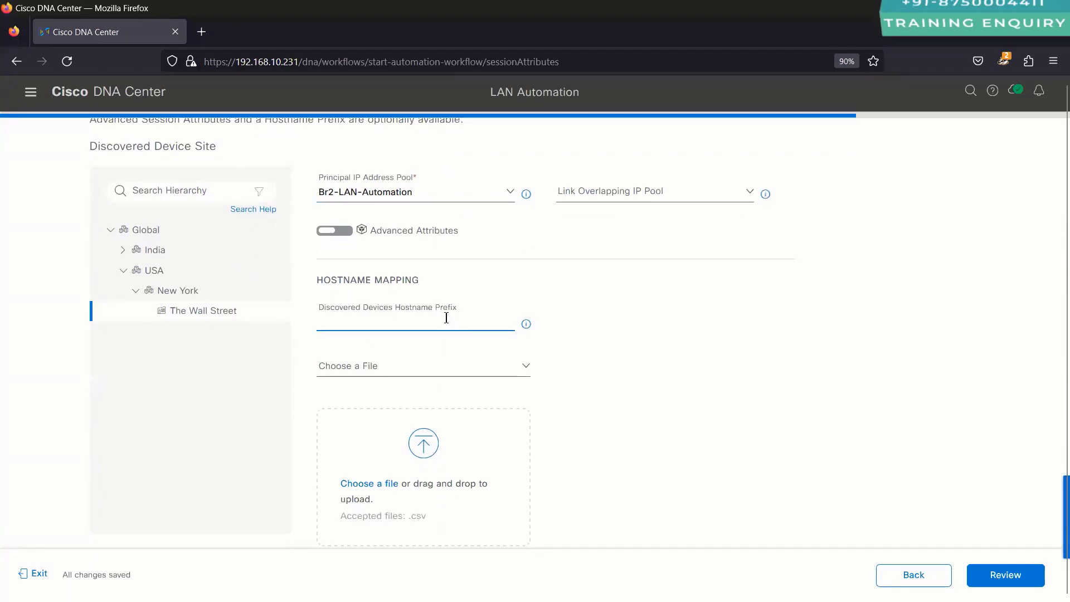
pyautogui.write('BR2')
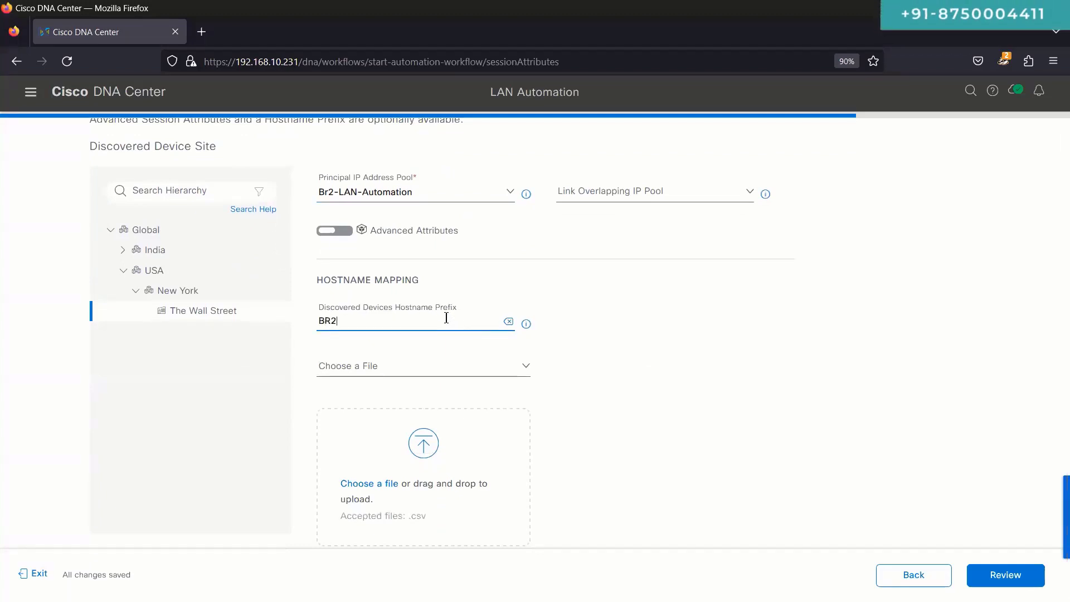
pyautogui.write('2-')
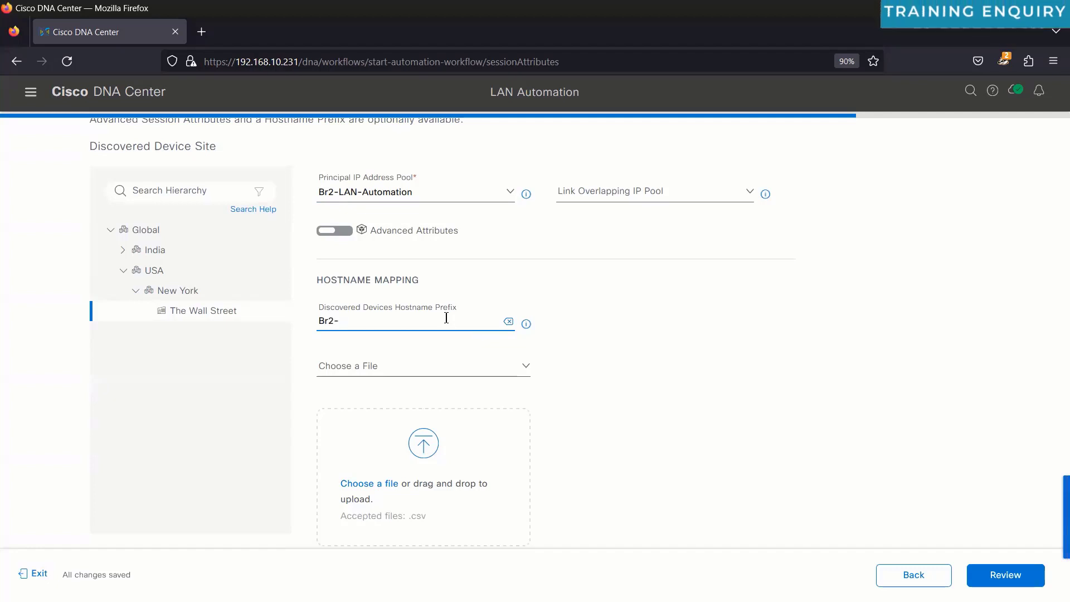
pyautogui.write('S')
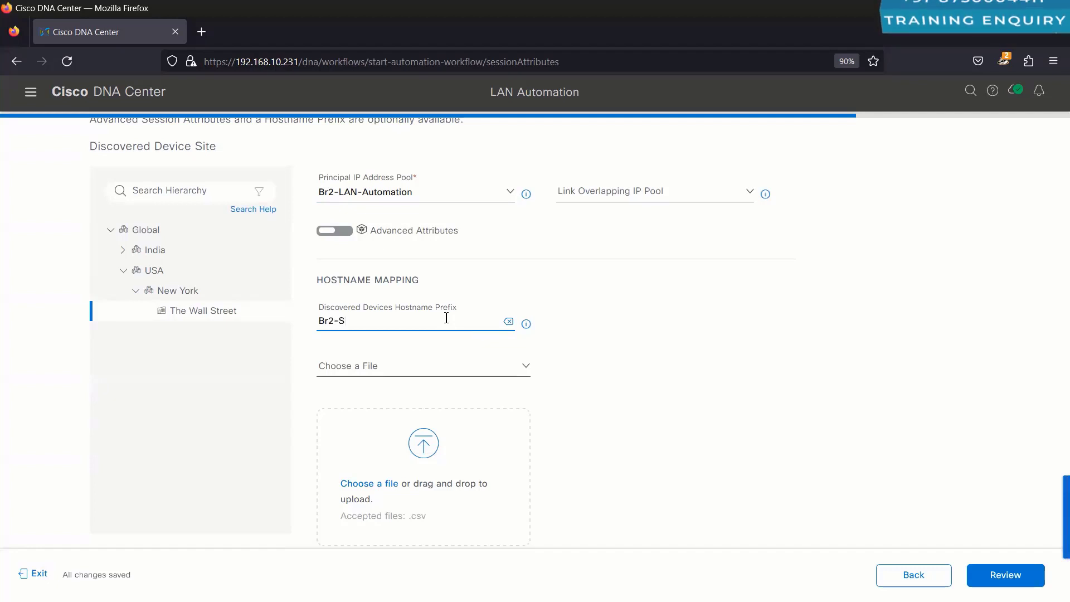
pyautogui.press('BackSpace')
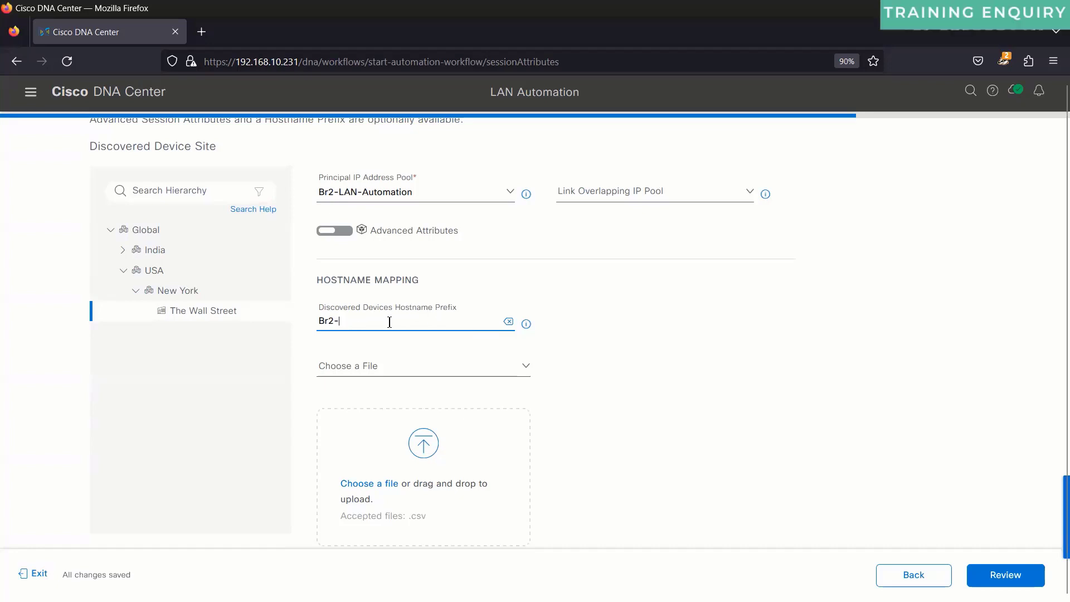
pyautogui.moveTo(341, 321); pyautogui.dragTo(305, 323)
pyautogui.tripleClick(326, 324)
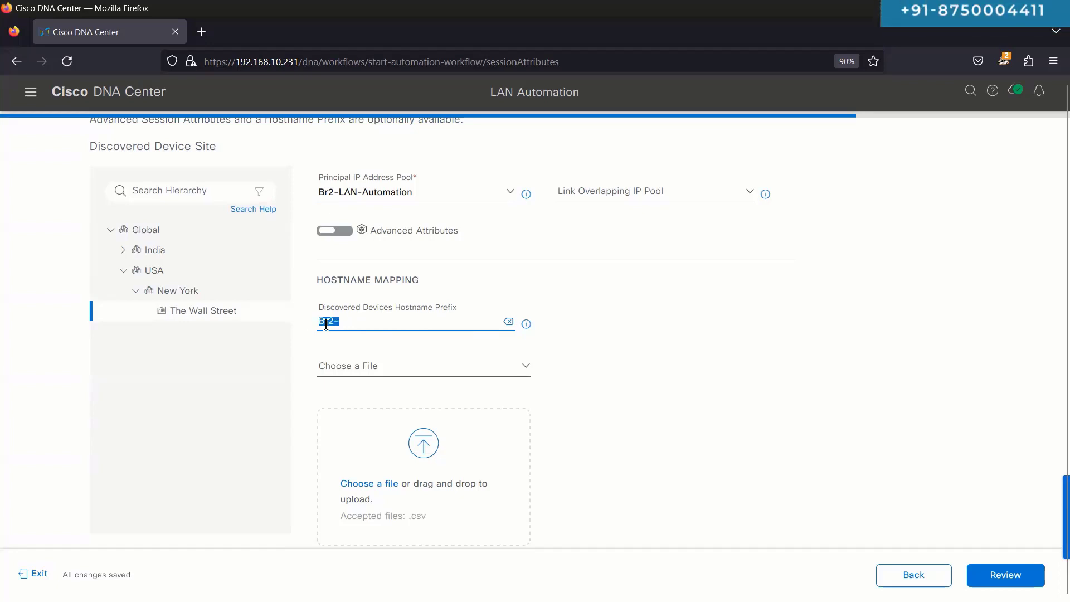
pyautogui.click(446, 310)
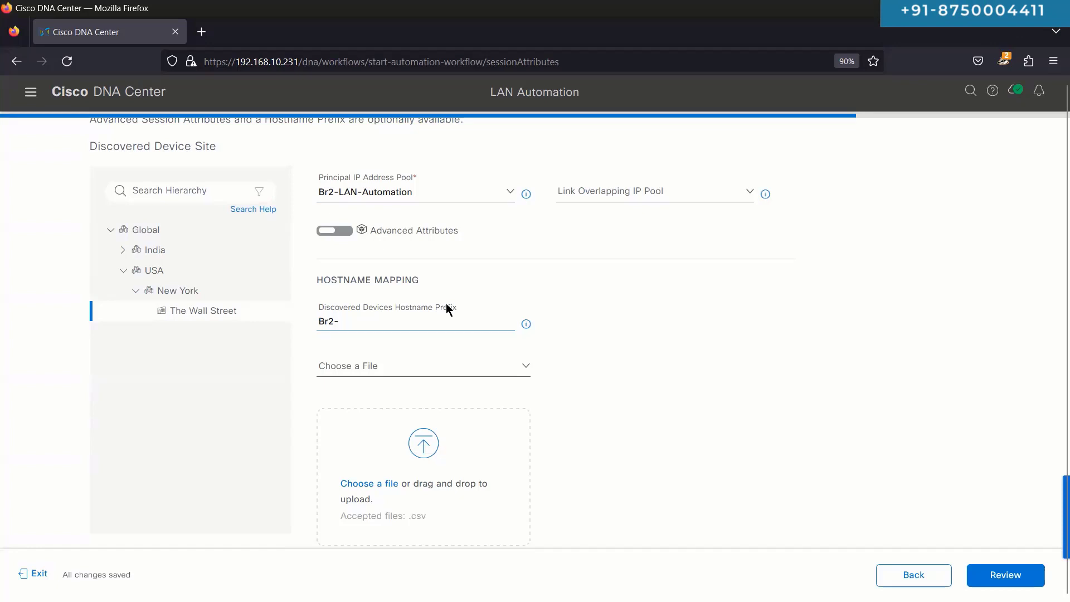
pyautogui.moveTo(350, 323); pyautogui.dragTo(315, 322)
pyautogui.click(314, 322)
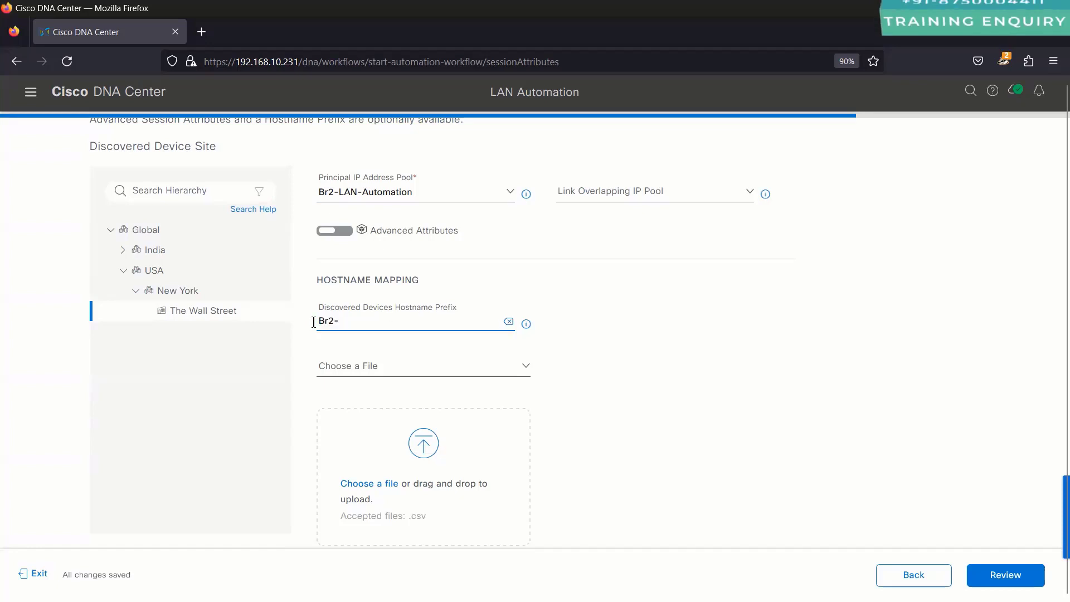
# Step: Download the sample hostname mapping file sample.csv and open it
pyautogui.click(365, 366)
pyautogui.click(656, 413)
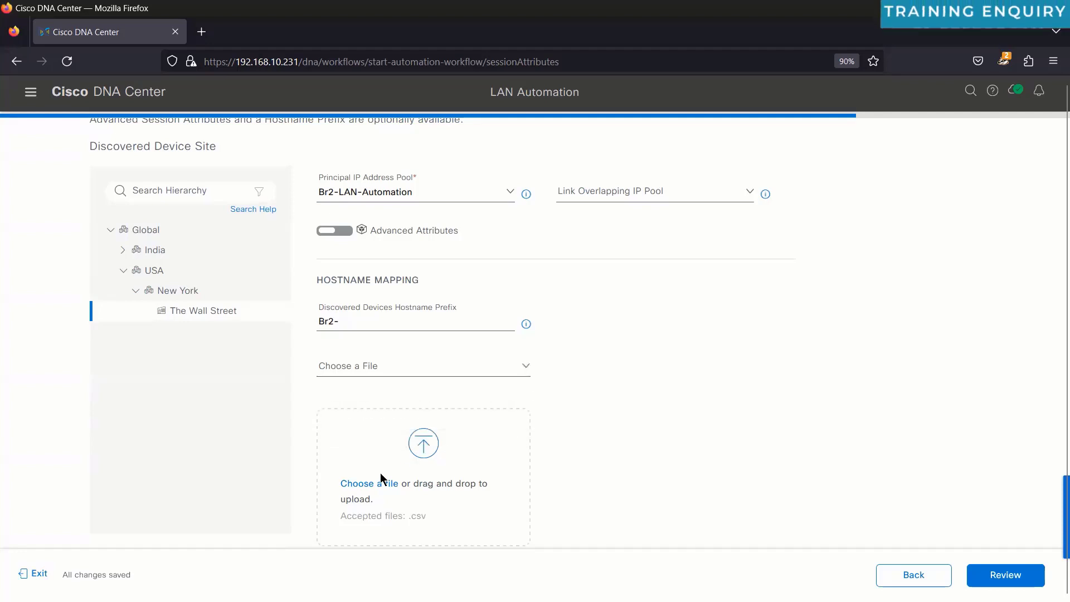
pyautogui.scroll(-2, 368, 502)
pyautogui.click(379, 518)
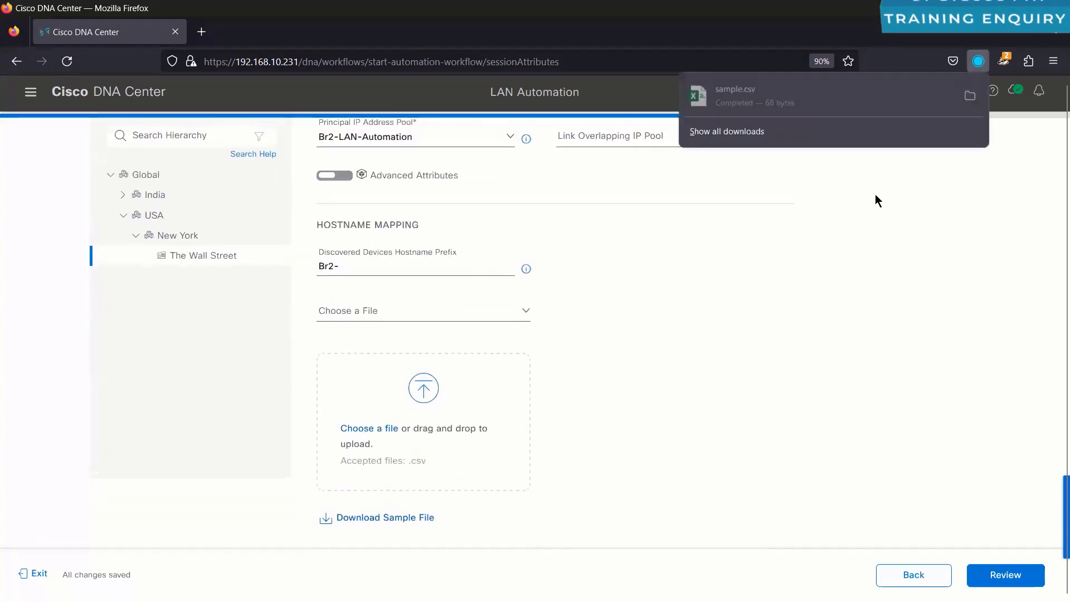
pyautogui.click(783, 112)
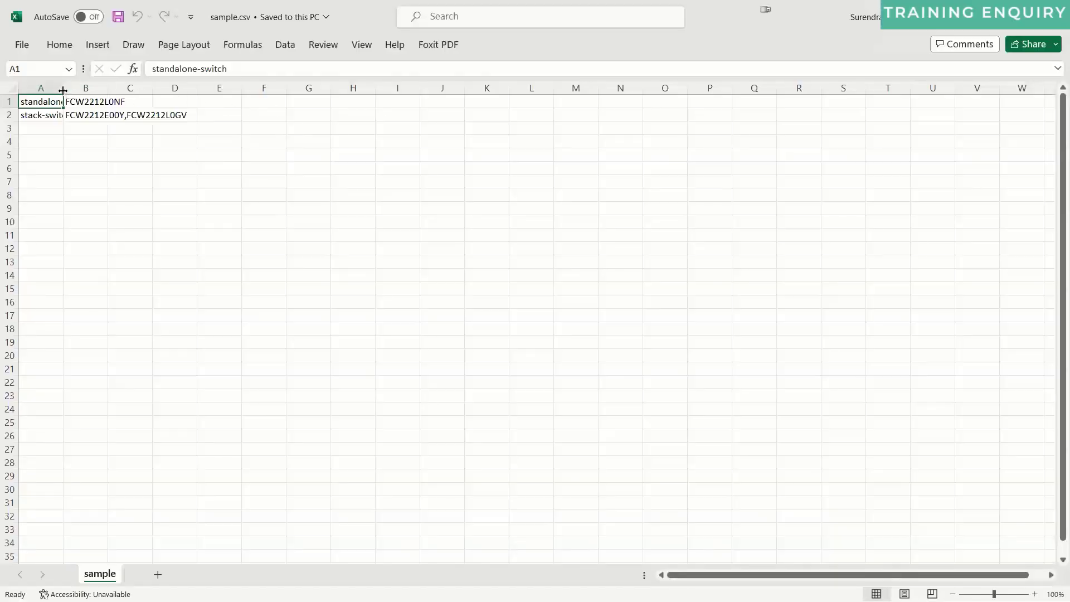
# Step: Autofit column A to read the two switch mapping rows, then close sample.csv with Don't Save
pyautogui.doubleClick(63, 89)
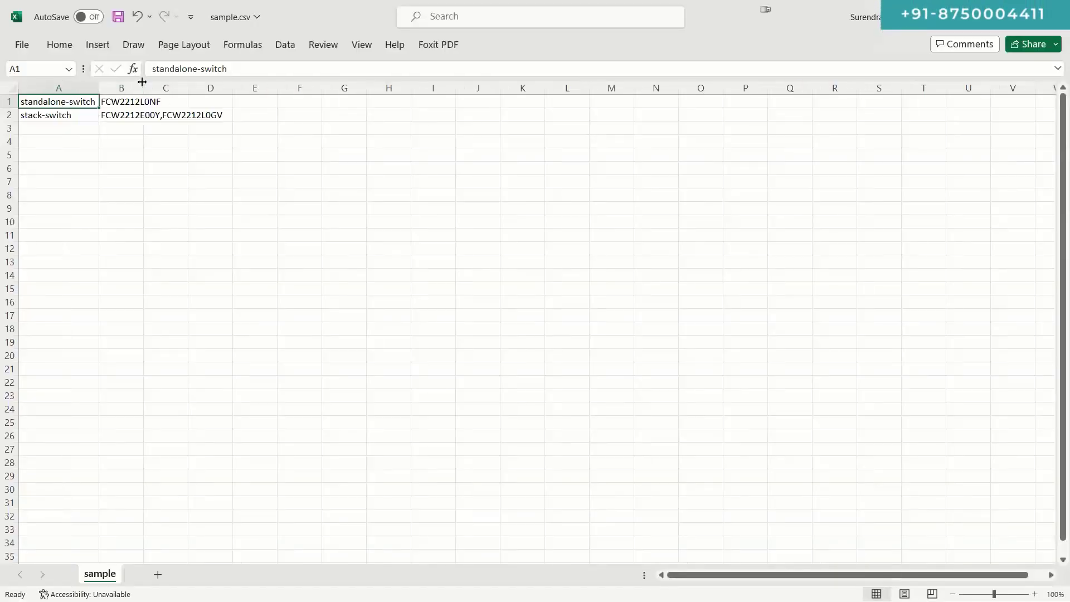
pyautogui.click(246, 113)
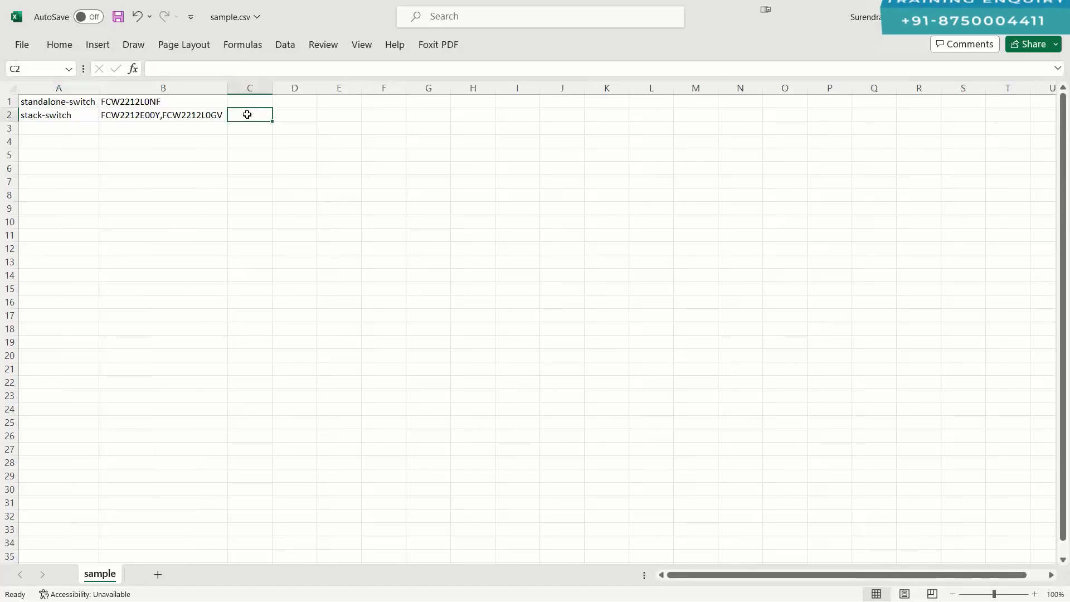
pyautogui.click(303, 118)
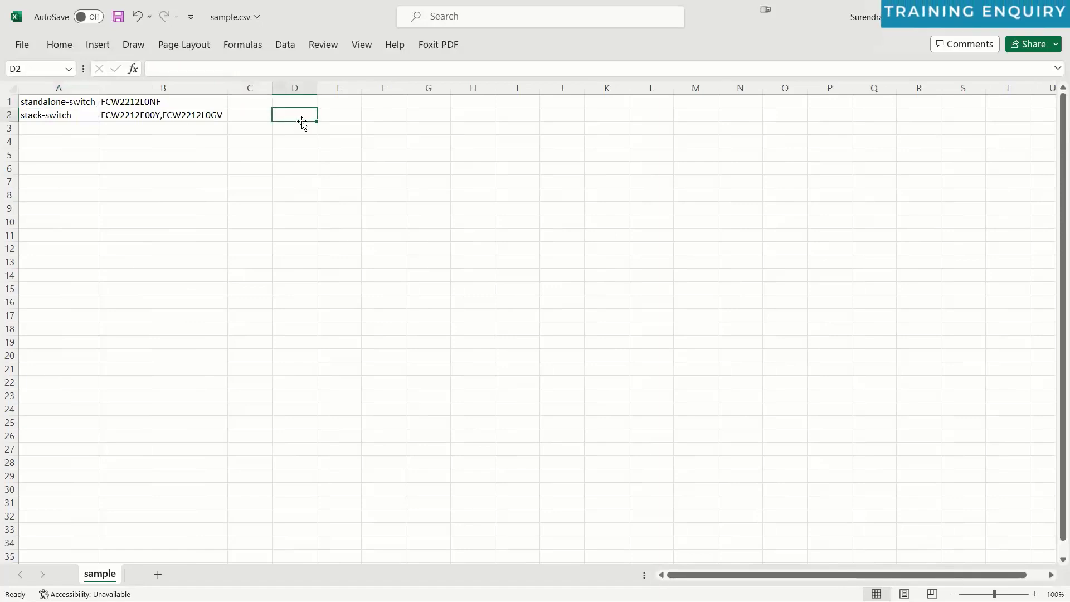
pyautogui.click(263, 113)
pyautogui.click(262, 132)
pyautogui.click(255, 152)
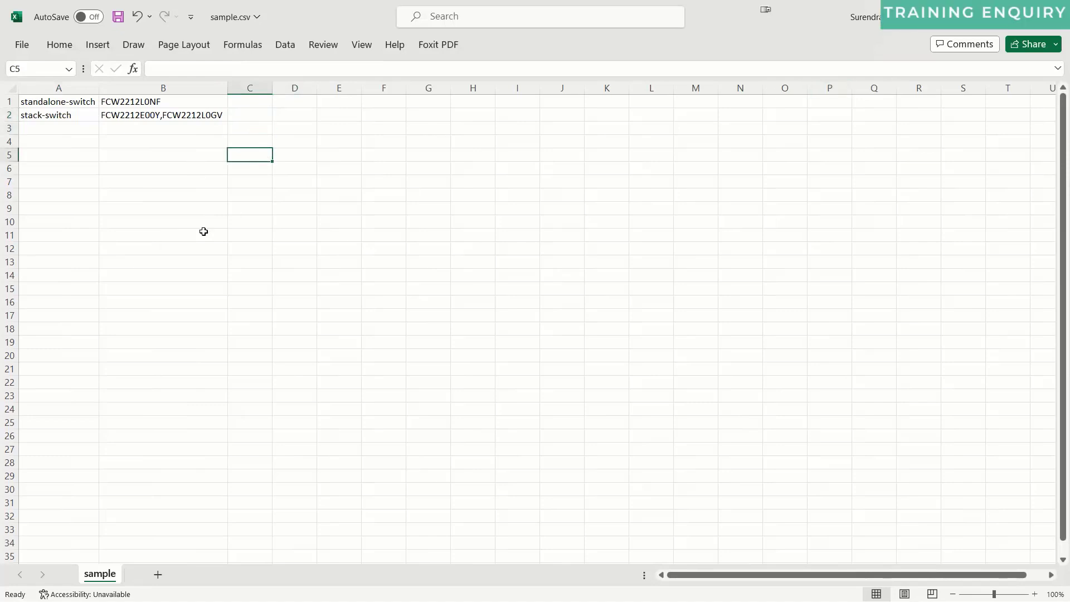
pyautogui.click(1055, 25)
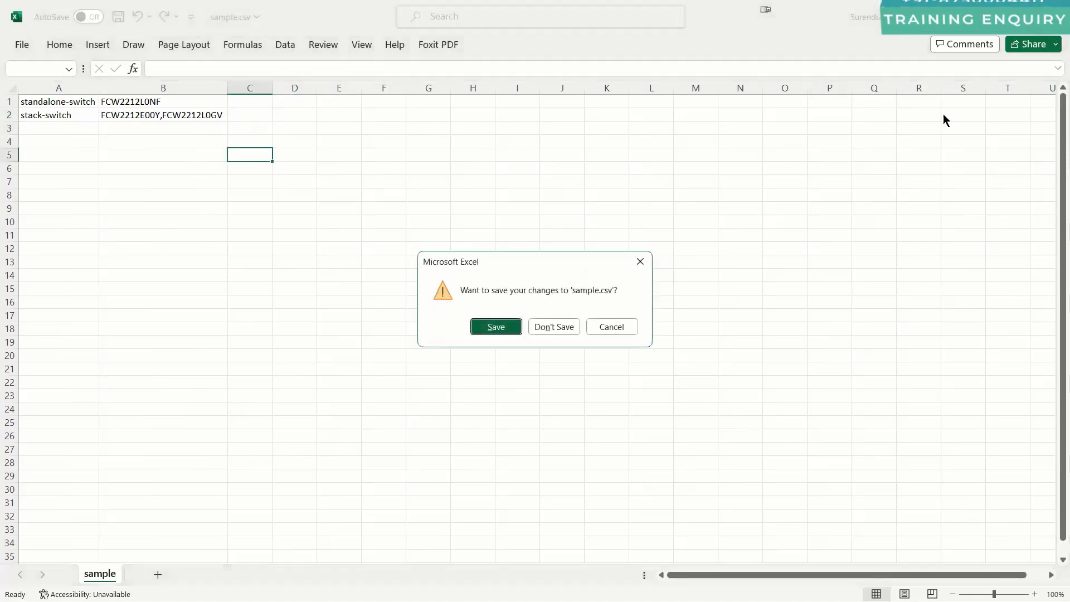
pyautogui.click(566, 327)
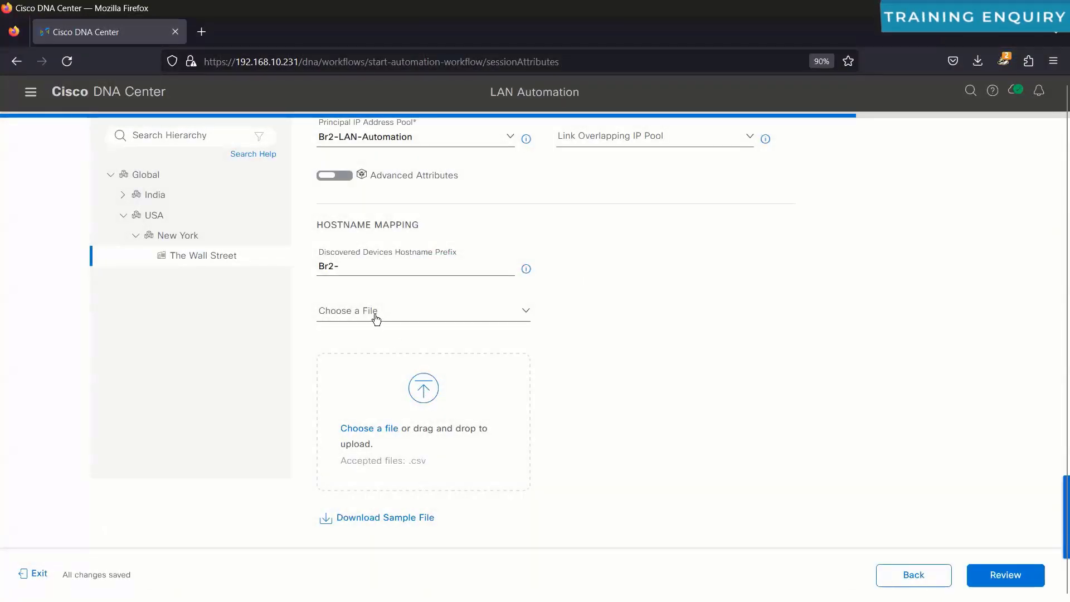
pyautogui.moveTo(357, 267); pyautogui.dragTo(303, 258)
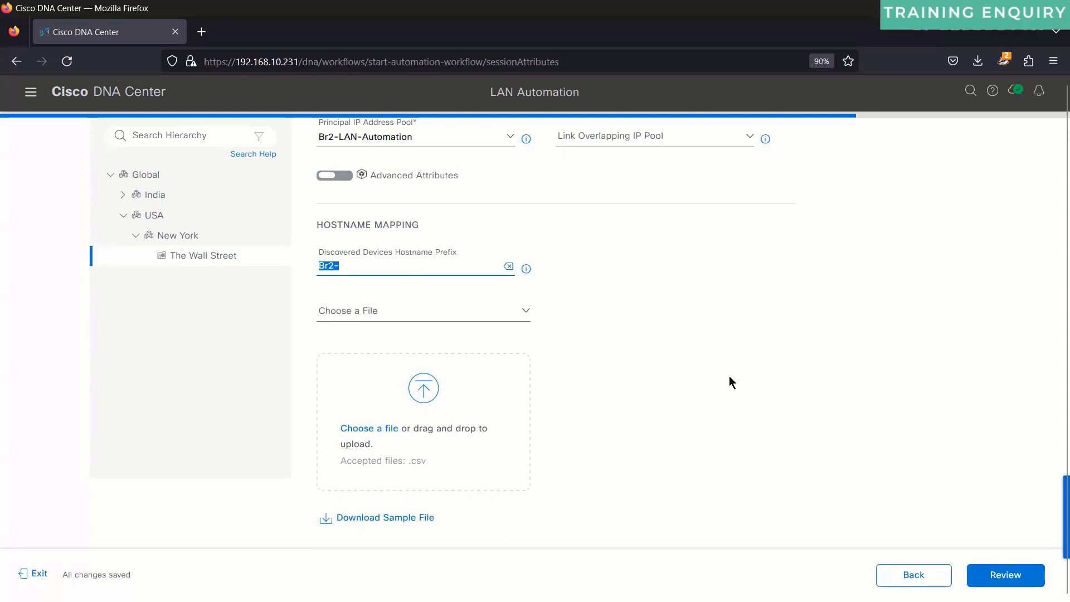
pyautogui.scroll(3, 730, 377)
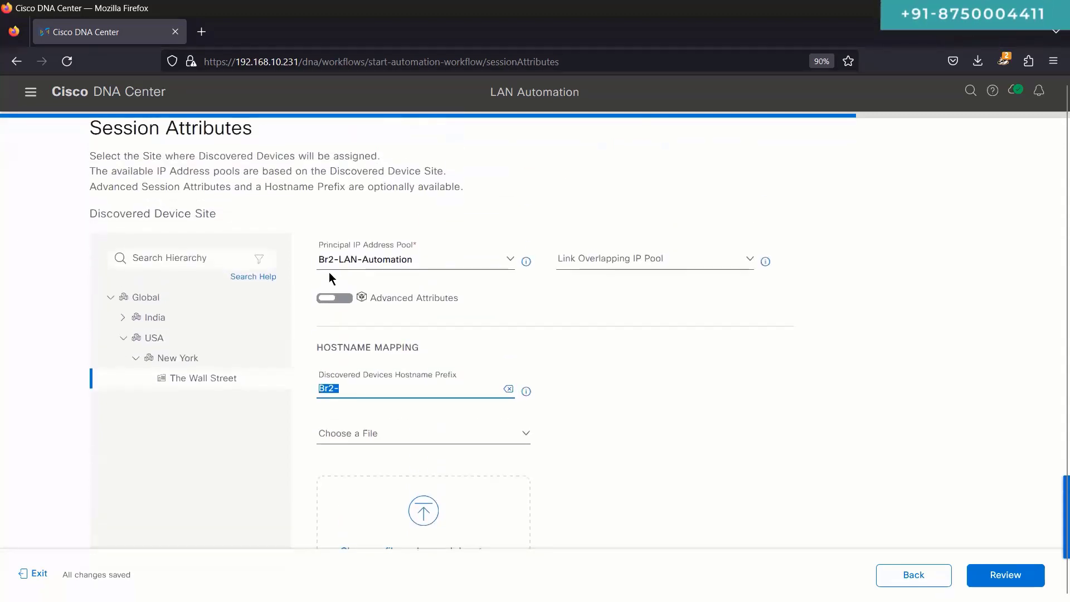
pyautogui.moveTo(88, 157); pyautogui.dragTo(384, 187)
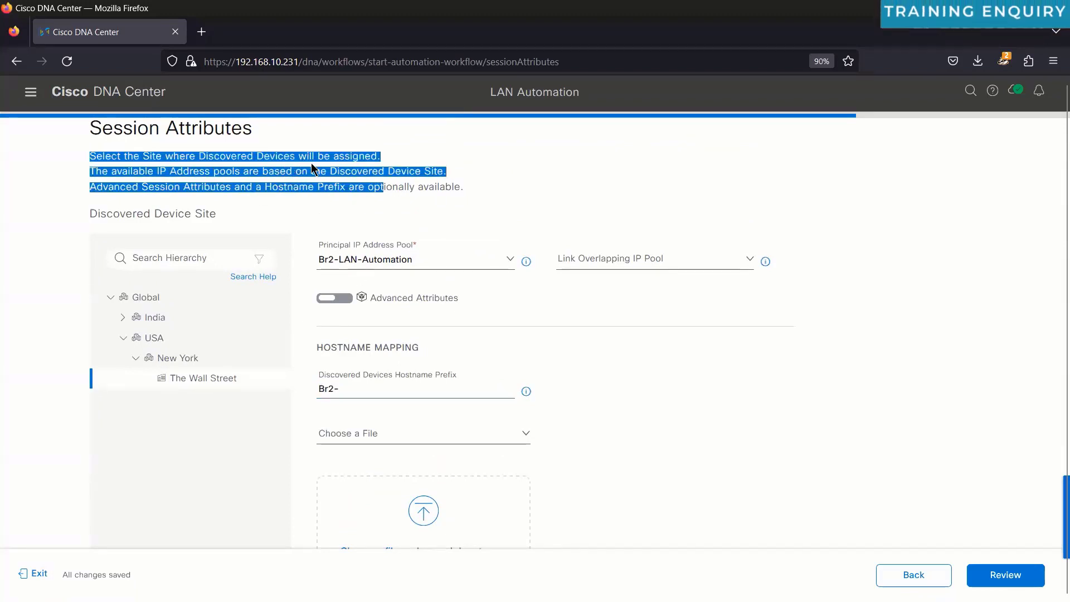
pyautogui.click(311, 166)
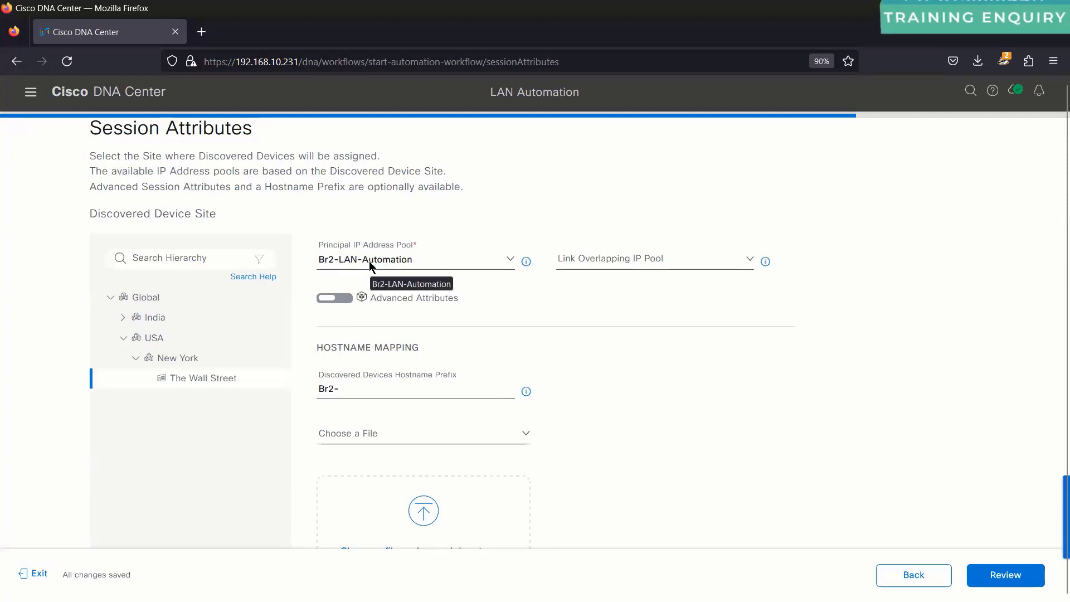
pyautogui.scroll(-4, 359, 267)
pyautogui.moveTo(351, 266); pyautogui.dragTo(315, 265)
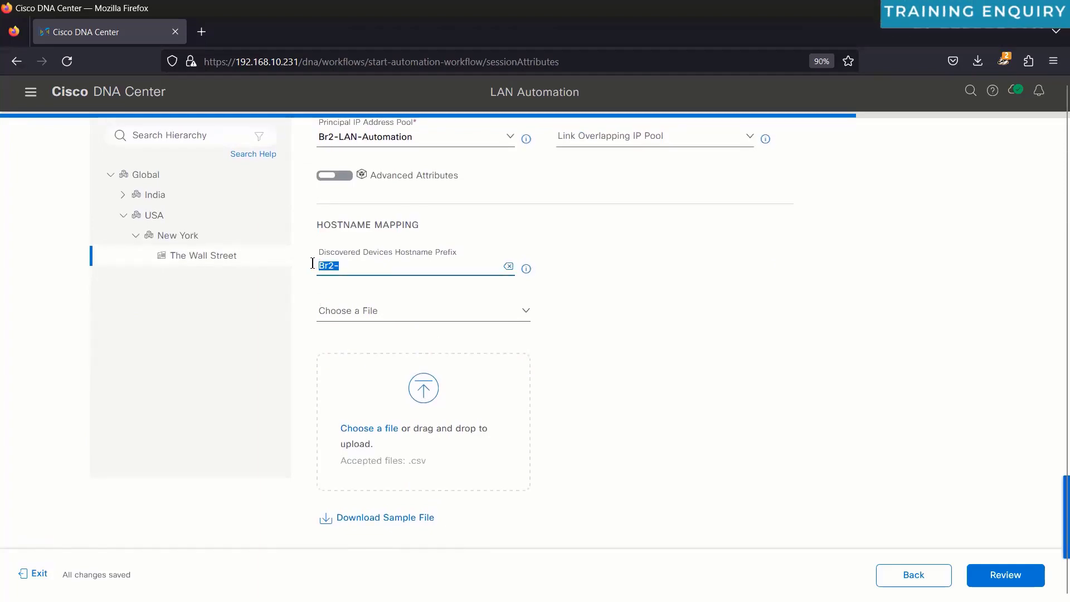
pyautogui.click(452, 257)
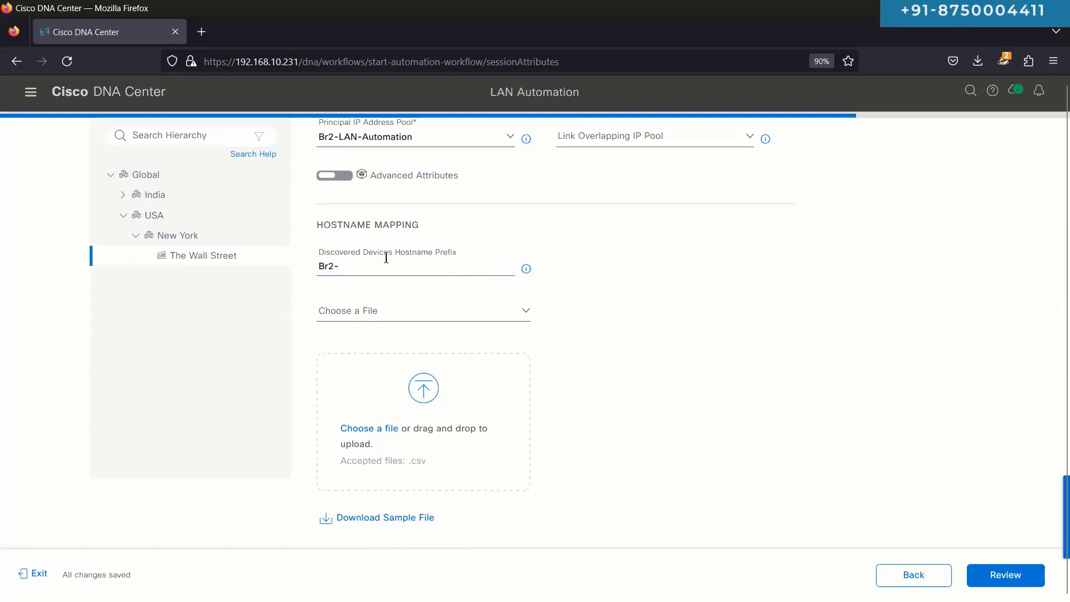
pyautogui.moveTo(316, 268); pyautogui.dragTo(340, 270)
pyautogui.scroll(2, 340, 269)
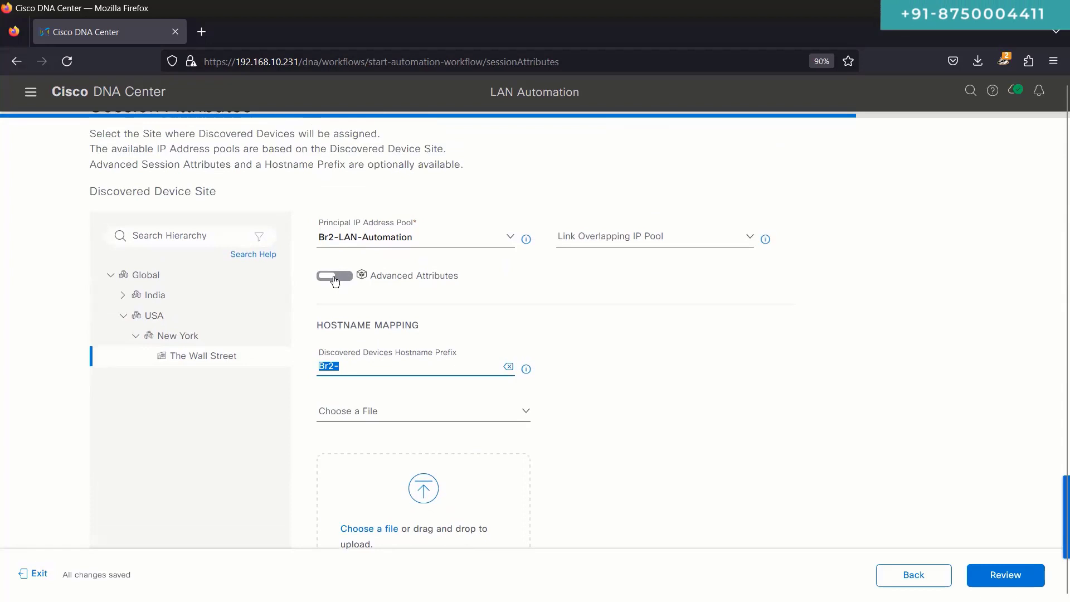
# Step: Turn on Advanced Attributes, enter the IS-IS domain password, and reveal it to check
pyautogui.click(335, 279)
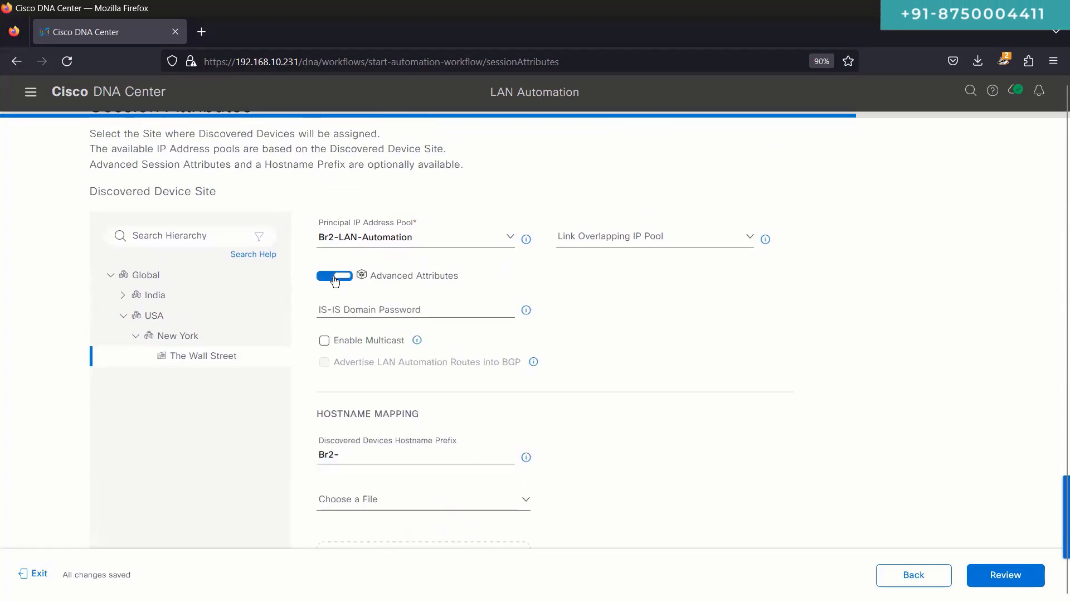
pyautogui.click(381, 313)
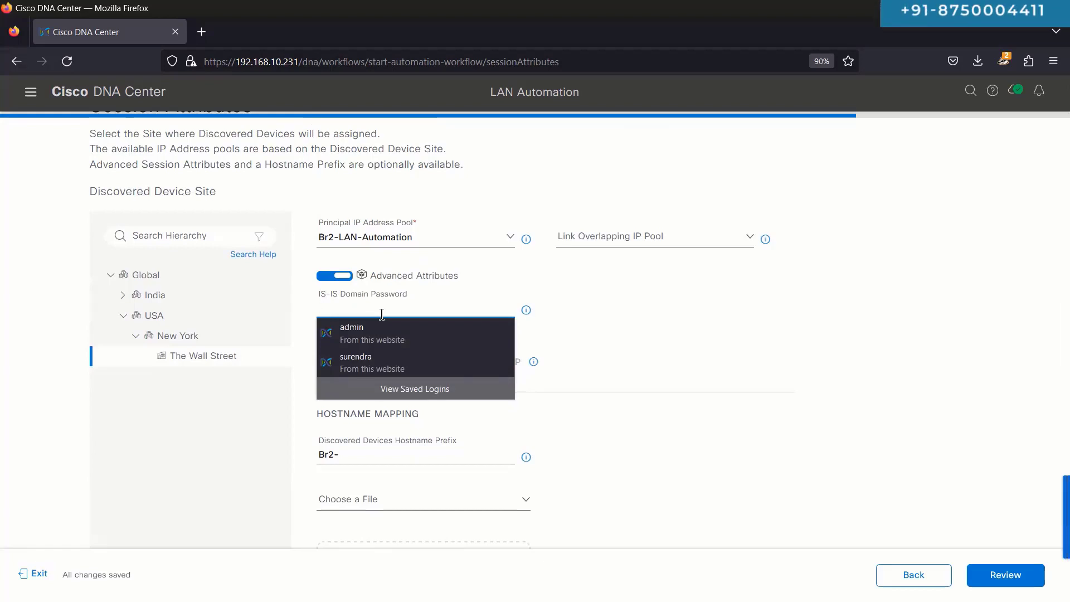
pyautogui.write('cisco@12345')
pyautogui.click(497, 309)
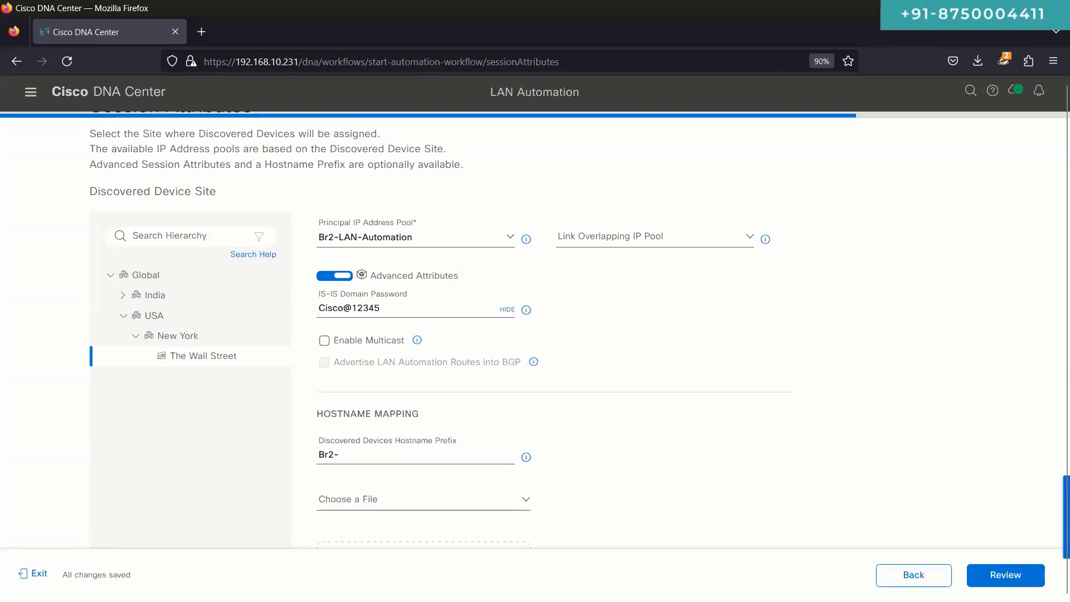
# Step: Glance at the lab diagram, then select the entered IS-IS password value
pyautogui.hotkey('alt', 'Tab')
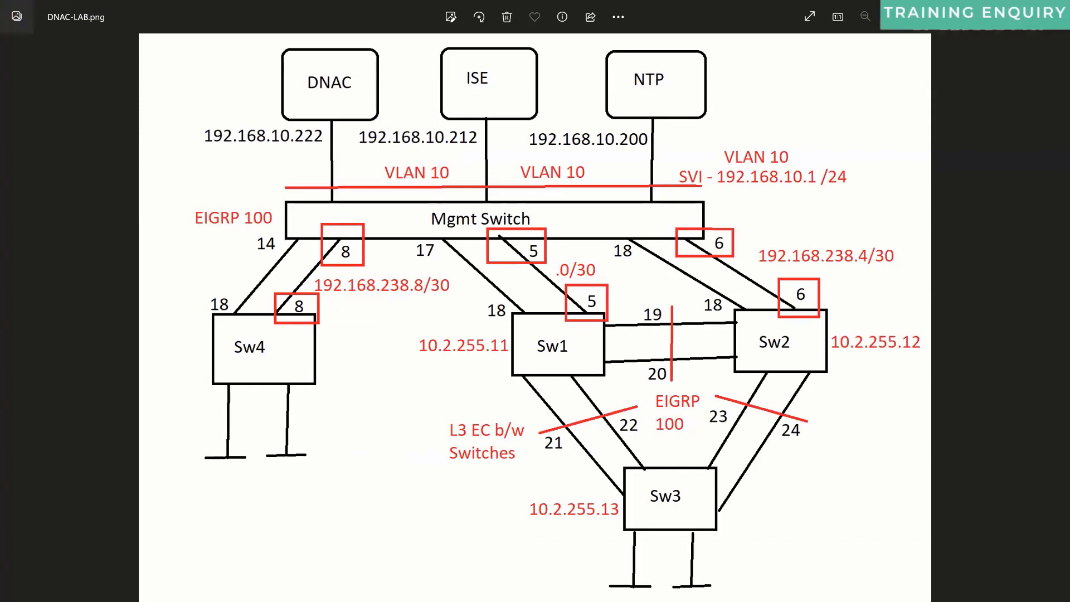
pyautogui.hotkey('alt', 'Tab')
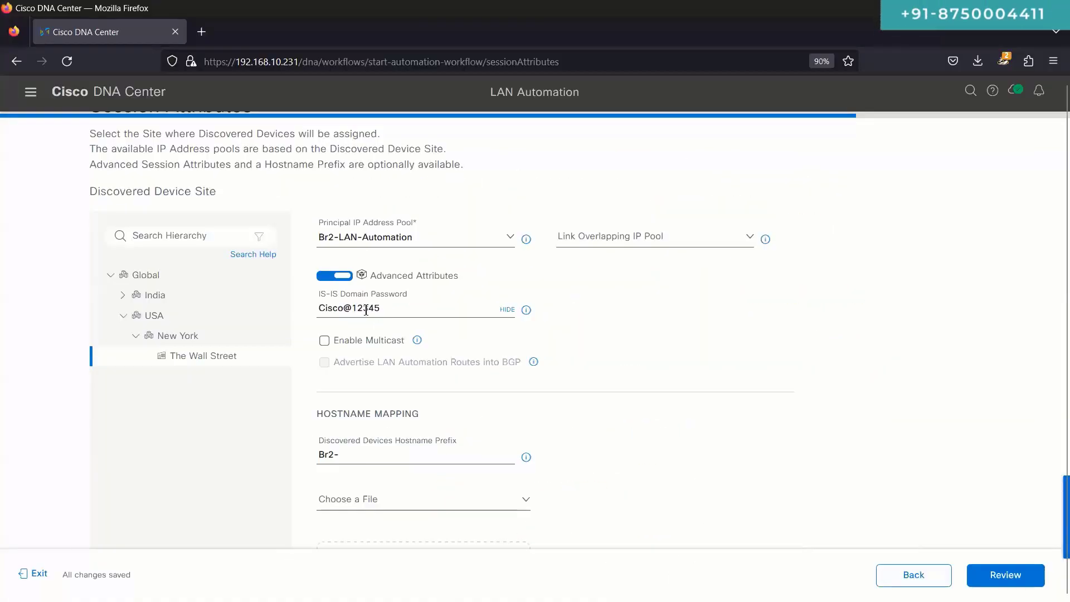
pyautogui.tripleClick(368, 311)
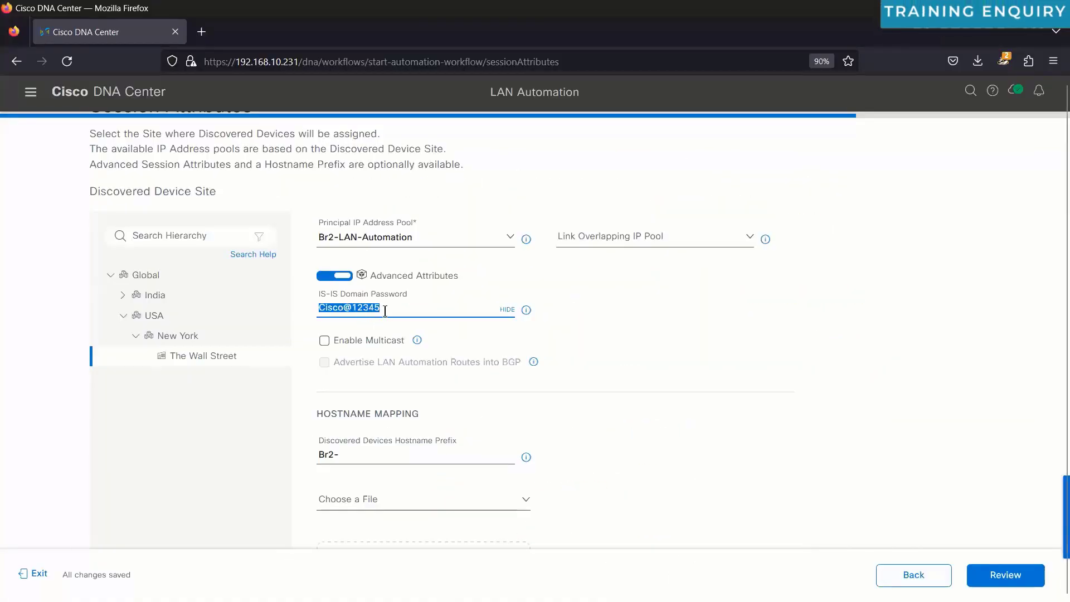
pyautogui.click(385, 311)
pyautogui.moveTo(385, 311); pyautogui.dragTo(301, 303)
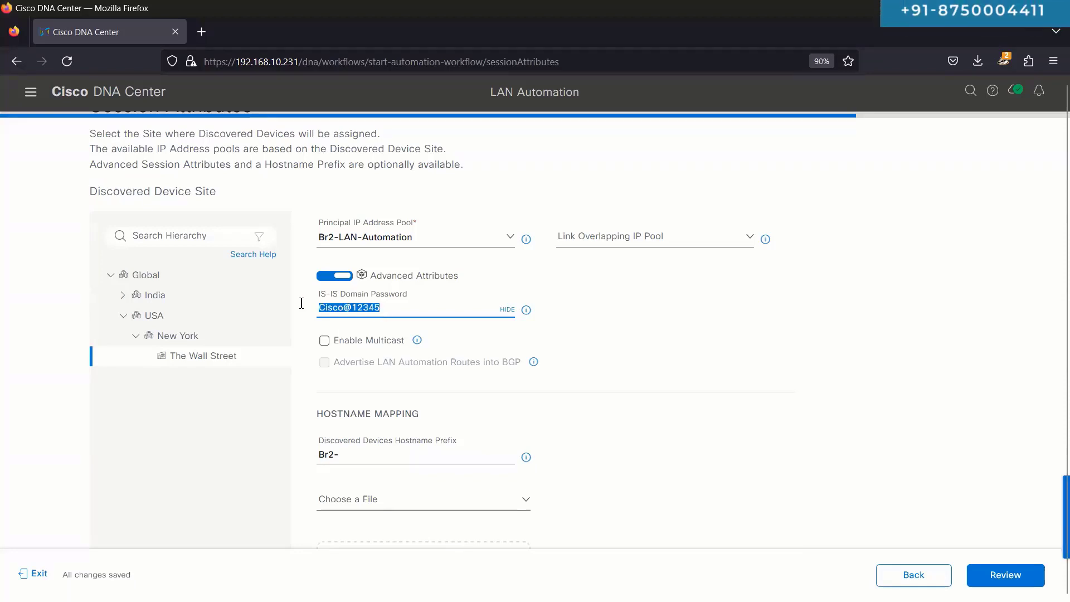
pyautogui.tripleClick(341, 313)
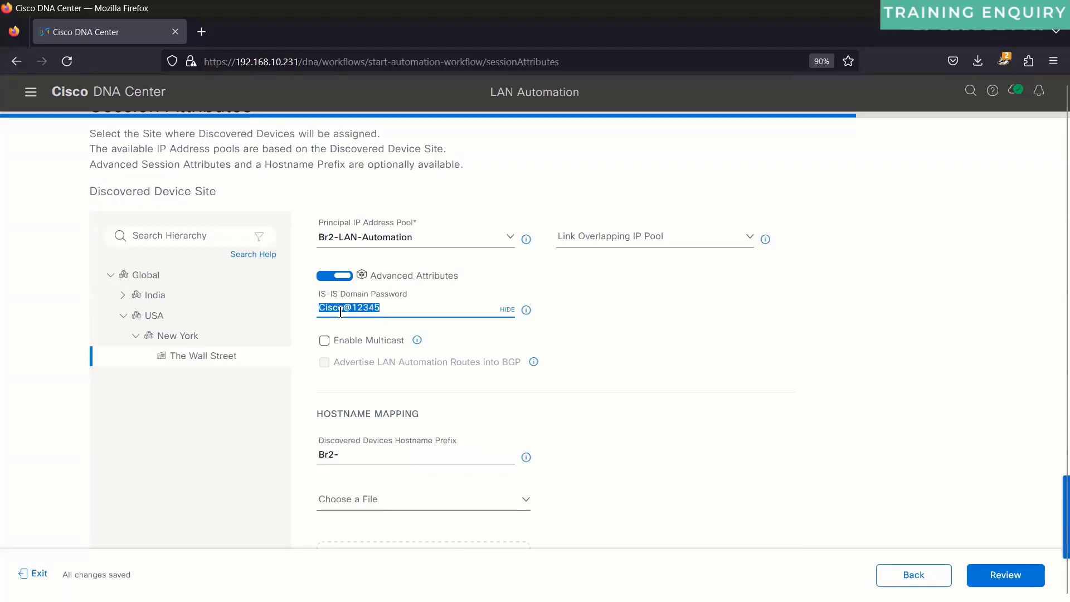
# Step: Toggle Advanced Attributes off and back on, then reveal the IS-IS password again
pyautogui.click(330, 278)
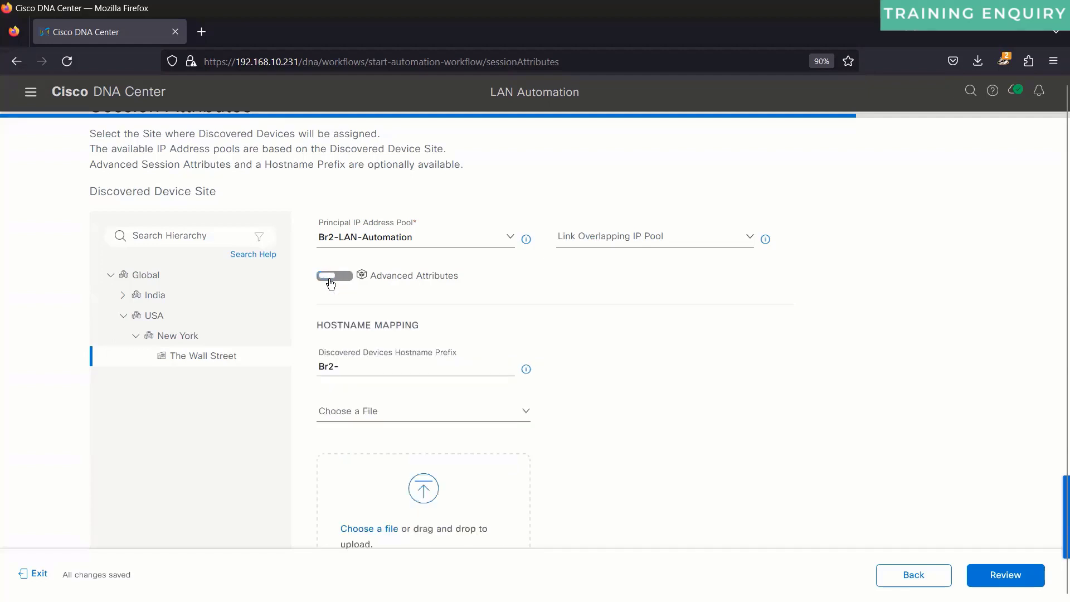
pyautogui.click(346, 277)
pyautogui.click(508, 311)
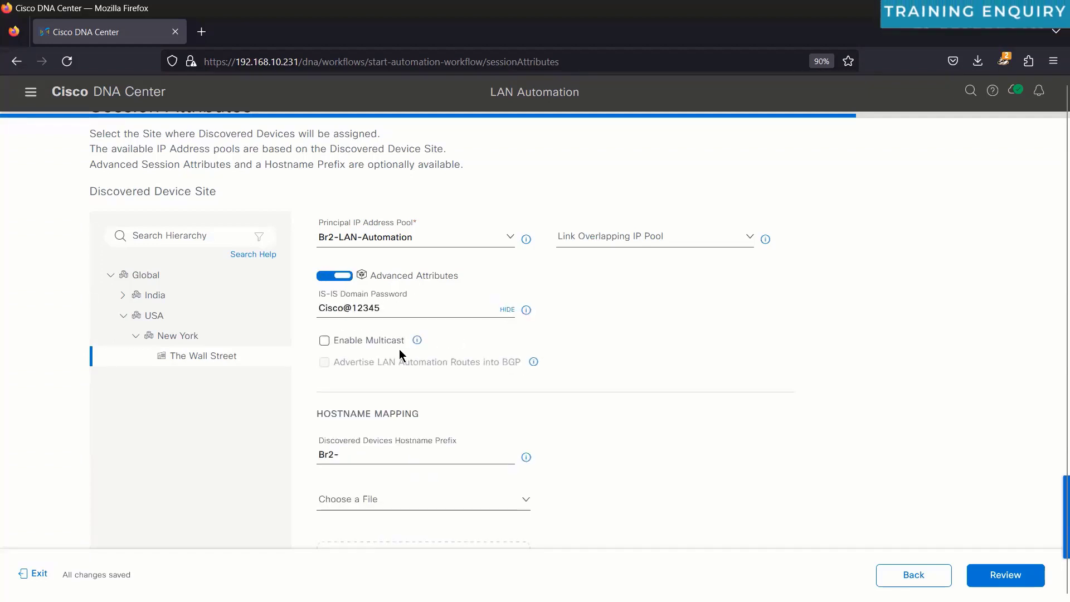
pyautogui.moveTo(418, 341)
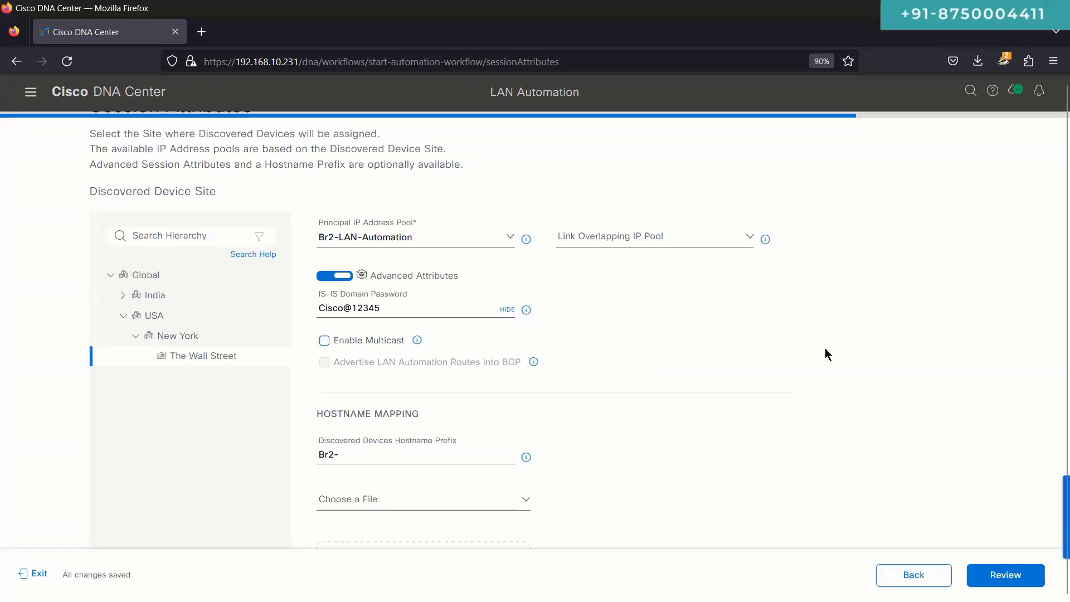
pyautogui.scroll(-4, 824, 353)
pyautogui.scroll(3, 825, 353)
pyautogui.scroll(2, 826, 348)
pyautogui.scroll(-5, 825, 349)
pyautogui.scroll(5, 826, 349)
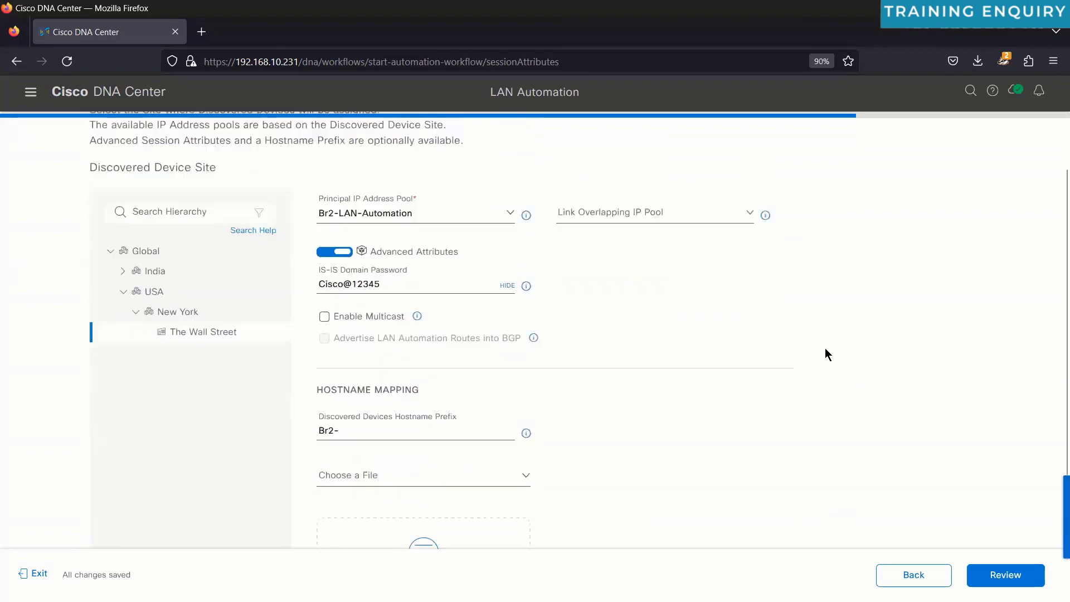
pyautogui.scroll(-3, 825, 354)
pyautogui.scroll(3, 825, 354)
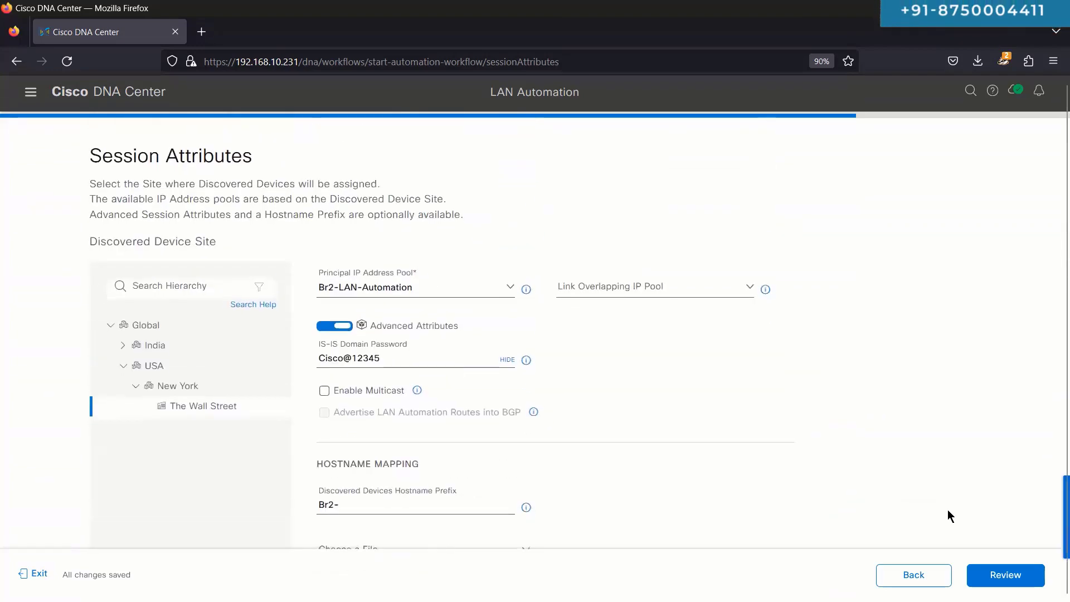
# Step: Open the review page and highlight Br2-Sw1.imedita.com, site path, Br2-LAN-Automation pool and masked password
pyautogui.click(984, 578)
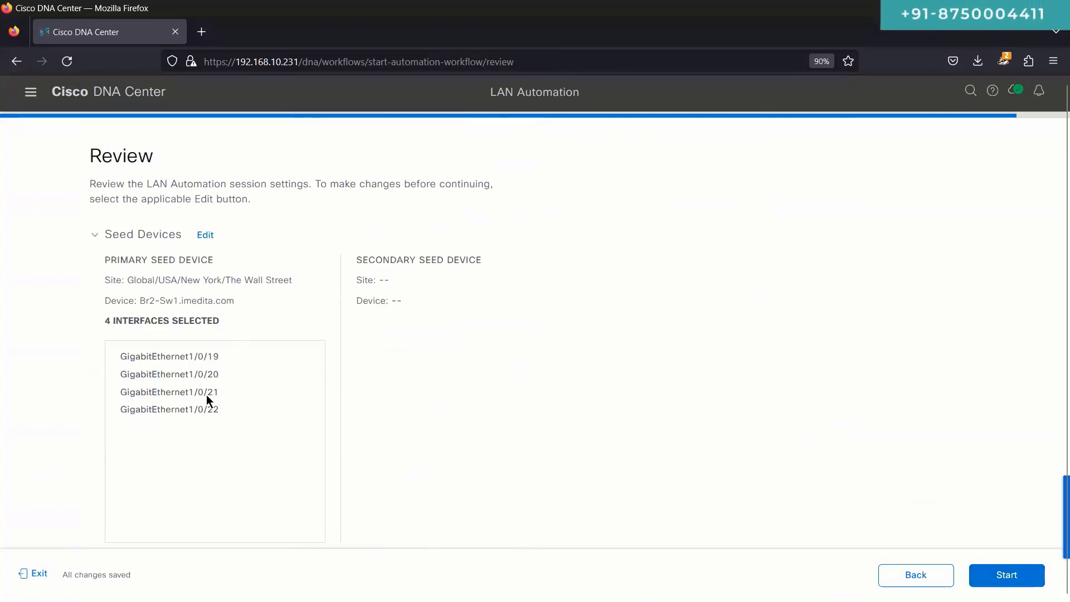
pyautogui.scroll(-2, 225, 367)
pyautogui.scroll(2, 225, 367)
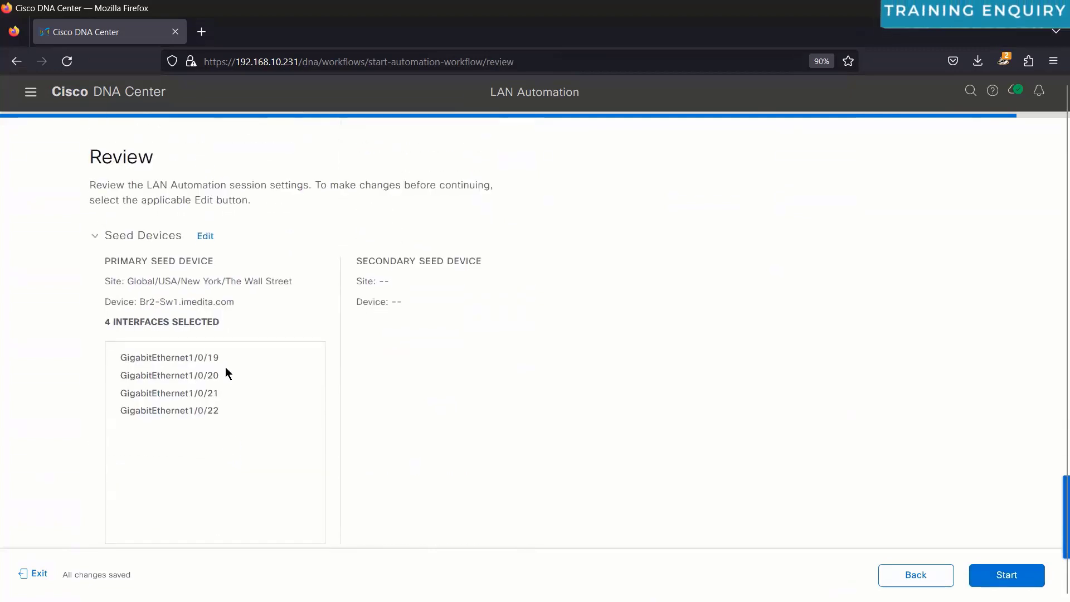
pyautogui.tripleClick(181, 300)
pyautogui.scroll(-3, 184, 371)
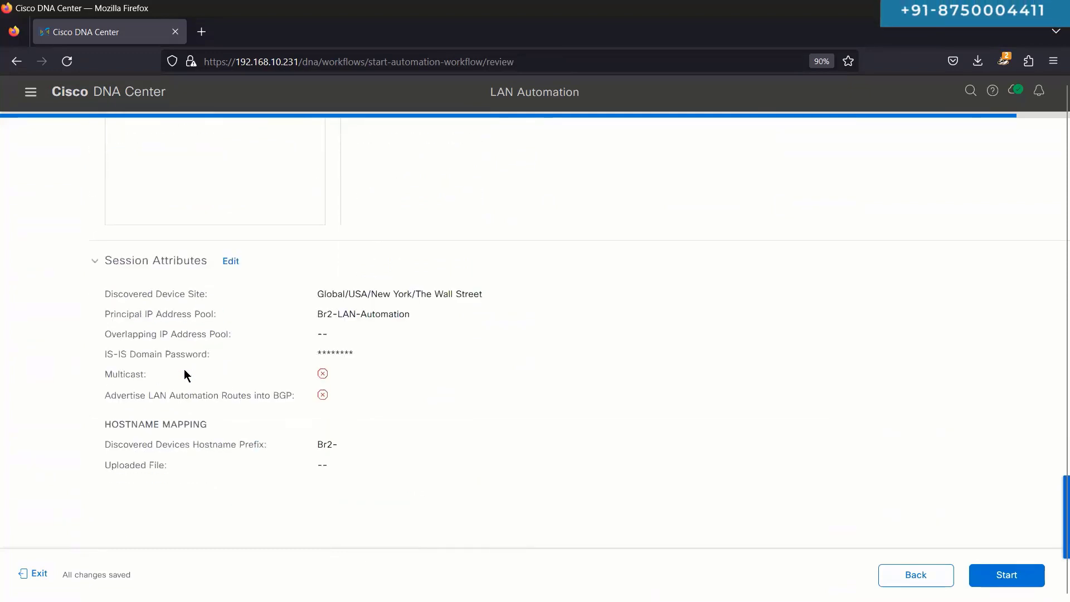
pyautogui.tripleClick(361, 298)
pyautogui.tripleClick(370, 314)
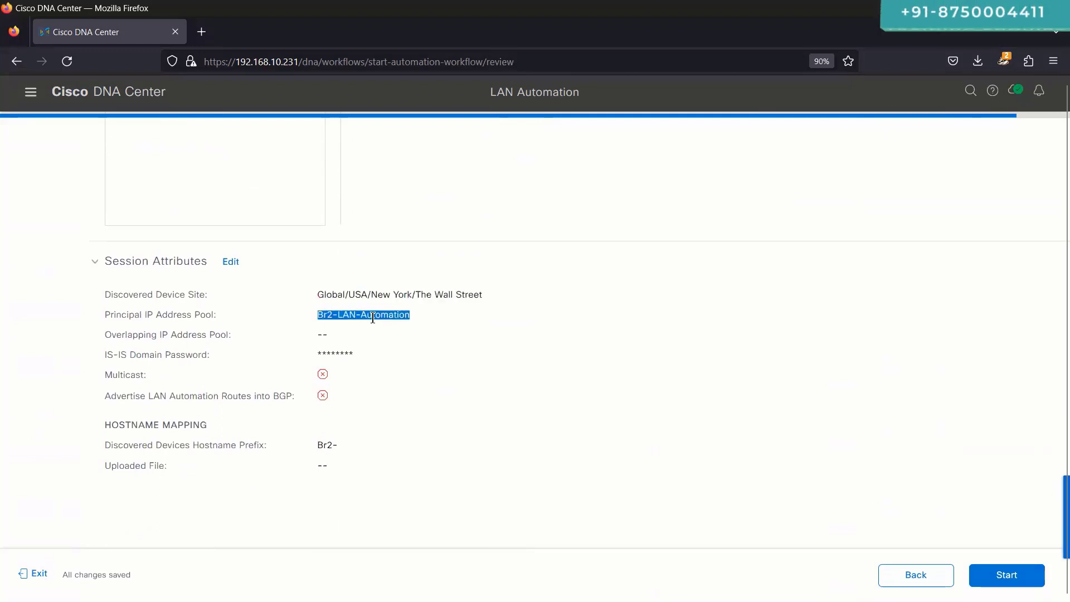
pyautogui.tripleClick(341, 355)
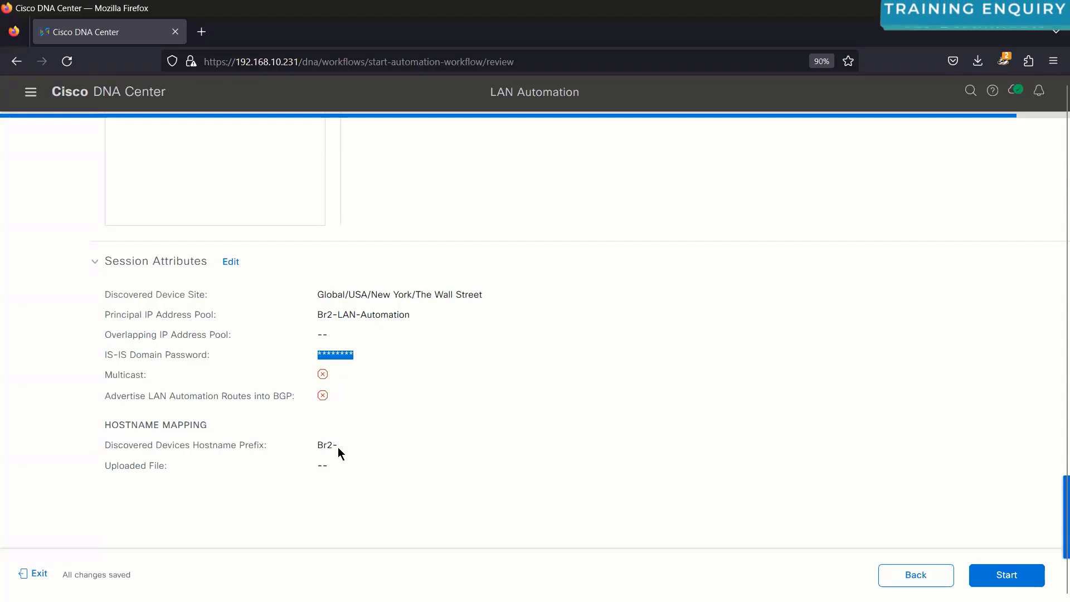
# Step: Highlight the Br2- prefix, reset zoom to 100%, and switch to the DNAC-LAB.png diagram
pyautogui.moveTo(337, 446); pyautogui.dragTo(312, 445)
pyautogui.hotkey('ctrl', '0')
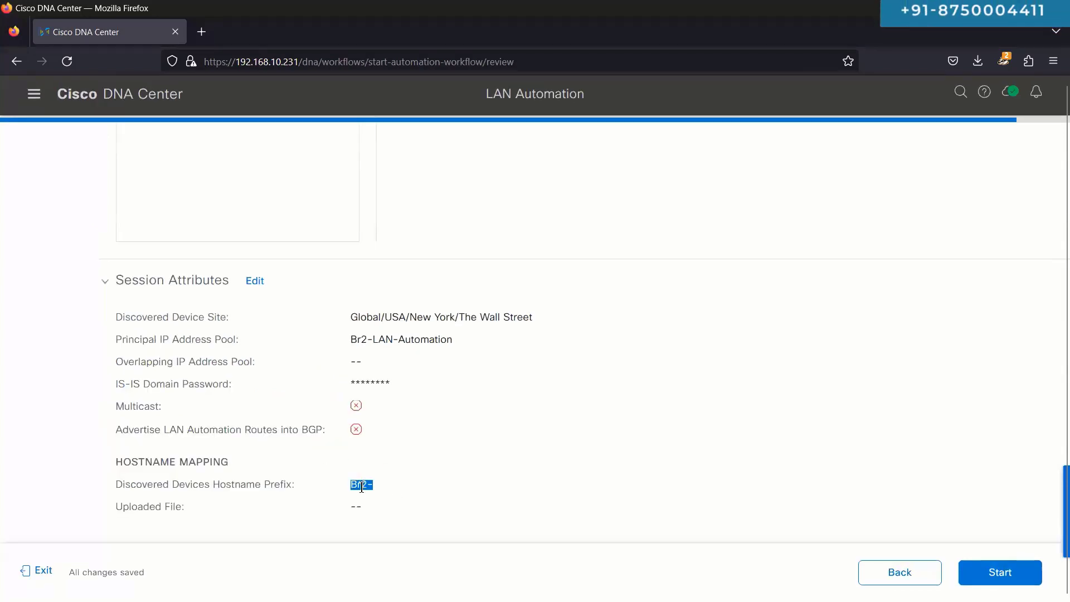
pyautogui.click(482, 480)
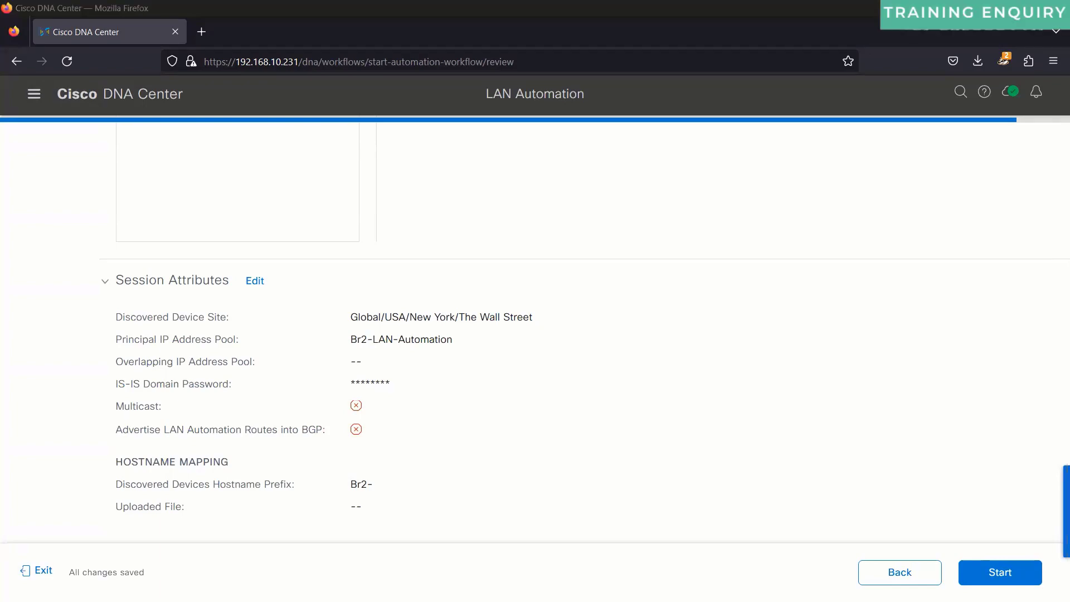
pyautogui.hotkey('alt', 'Tab')
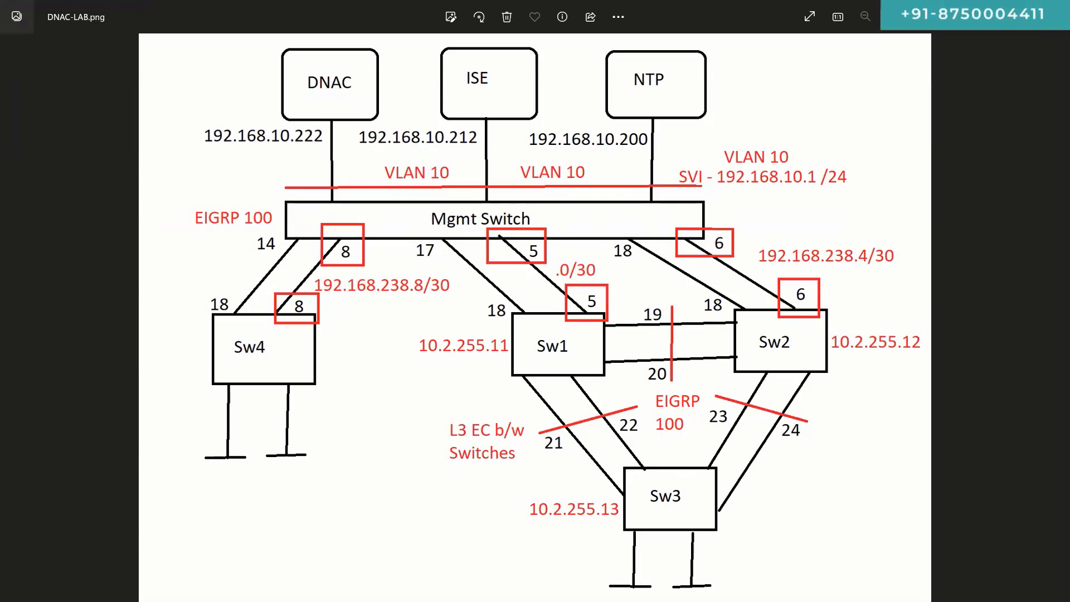
# Step: Circle Sw1, Sw2 and Sw3 in pink, write IS-IS above Sw3 and Seed beside Sw1
pyautogui.moveTo(751, 358)
pyautogui.mouseDown()
pyautogui.moveTo(676, 564)
pyautogui.moveTo(755, 337)
pyautogui.mouseUp()
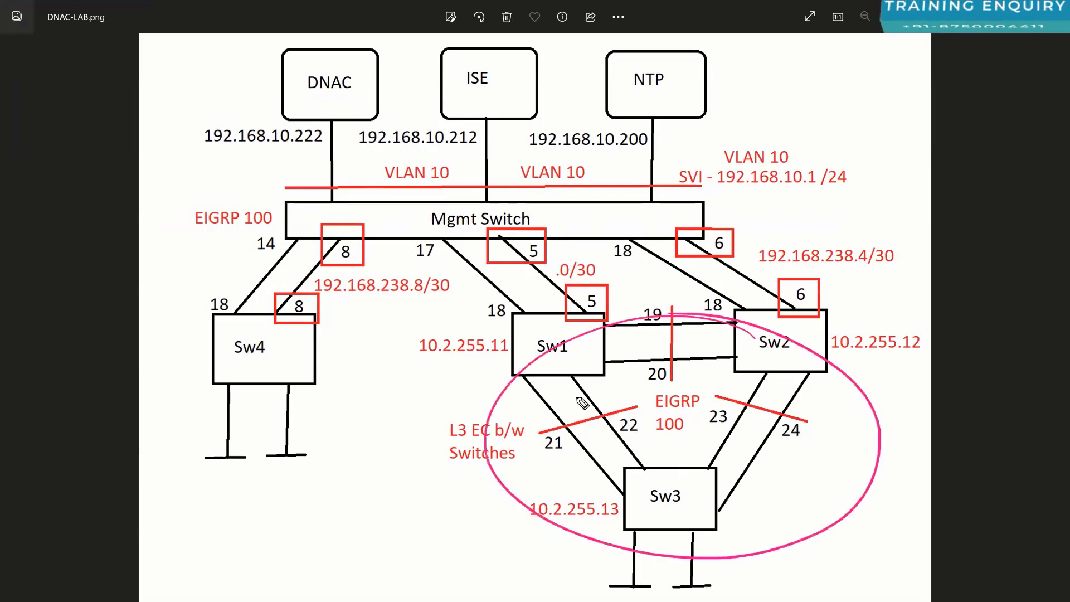
pyautogui.moveTo(665, 451); pyautogui.dragTo(673, 469)
pyautogui.moveTo(697, 458)
pyautogui.mouseDown()
pyautogui.moveTo(709, 456)
pyautogui.moveTo(708, 468)
pyautogui.mouseUp()
pyautogui.moveTo(740, 450); pyautogui.dragTo(721, 472)
pyautogui.moveTo(556, 314); pyautogui.dragTo(536, 365)
pyautogui.moveTo(502, 364); pyautogui.dragTo(380, 402)
pyautogui.moveTo(400, 390)
pyautogui.mouseDown()
pyautogui.moveTo(475, 390)
pyautogui.moveTo(454, 361)
pyautogui.mouseUp()
# Step: Draw pink arrows from Sw1 to Sw2 and Sw3, circle Sw2 and Sw3, add strokes toward DNAC
pyautogui.moveTo(586, 347)
pyautogui.mouseDown()
pyautogui.moveTo(716, 344)
pyautogui.moveTo(694, 359)
pyautogui.mouseUp()
pyautogui.moveTo(570, 385); pyautogui.dragTo(614, 465)
pyautogui.moveTo(805, 315); pyautogui.dragTo(792, 310)
pyautogui.moveTo(688, 477)
pyautogui.mouseDown()
pyautogui.moveTo(694, 521)
pyautogui.moveTo(690, 478)
pyautogui.mouseUp()
pyautogui.moveTo(555, 314)
pyautogui.mouseDown()
pyautogui.moveTo(574, 337)
pyautogui.moveTo(406, 104)
pyautogui.mouseUp()
pyautogui.moveTo(491, 305); pyautogui.dragTo(436, 166)
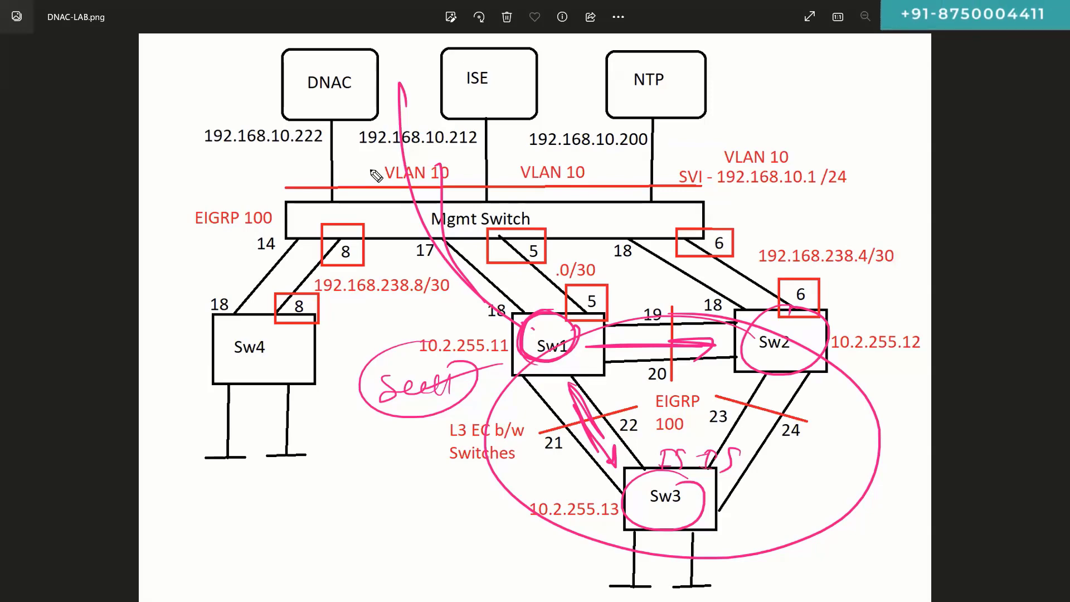
# Step: Erase all ink, then circle Sw1, arrow toward Sw2 and slash the Sw1–Sw3 links
pyautogui.press('e')
pyautogui.moveTo(551, 307)
pyautogui.mouseDown()
pyautogui.moveTo(577, 338)
pyautogui.moveTo(709, 350)
pyautogui.mouseUp()
pyautogui.moveTo(609, 394); pyautogui.dragTo(536, 419)
pyautogui.moveTo(633, 430); pyautogui.dragTo(577, 454)
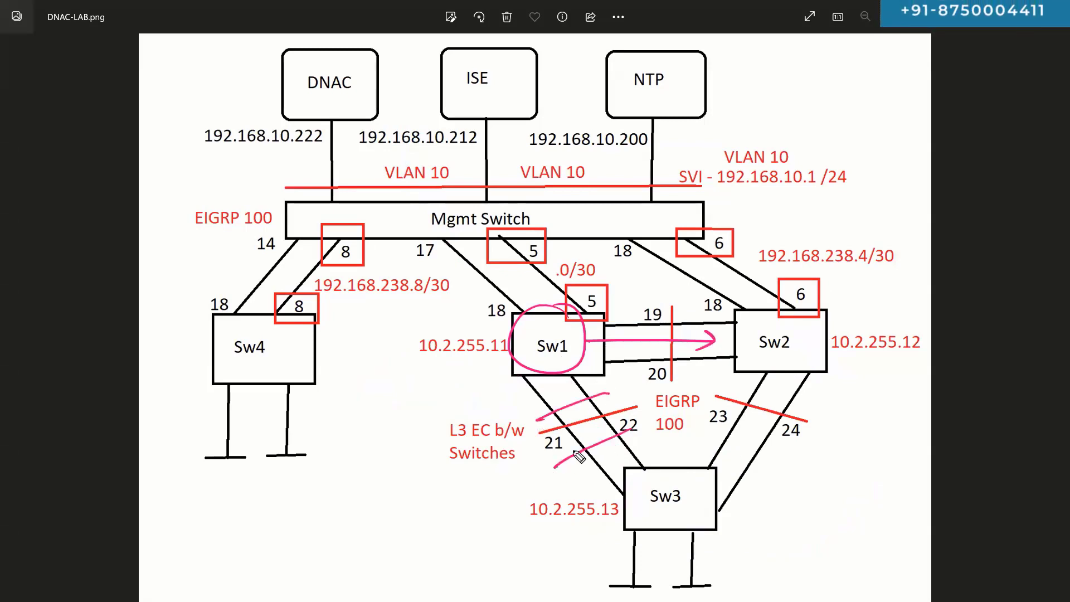
# Step: Clear the ink again, circle Sw1, and draw an arrow from Sw2 to Sw1
pyautogui.press('e')
pyautogui.moveTo(556, 315); pyautogui.dragTo(543, 318)
pyautogui.moveTo(735, 344)
pyautogui.mouseDown()
pyautogui.moveTo(624, 335)
pyautogui.moveTo(633, 314)
pyautogui.moveTo(661, 304)
pyautogui.mouseUp()
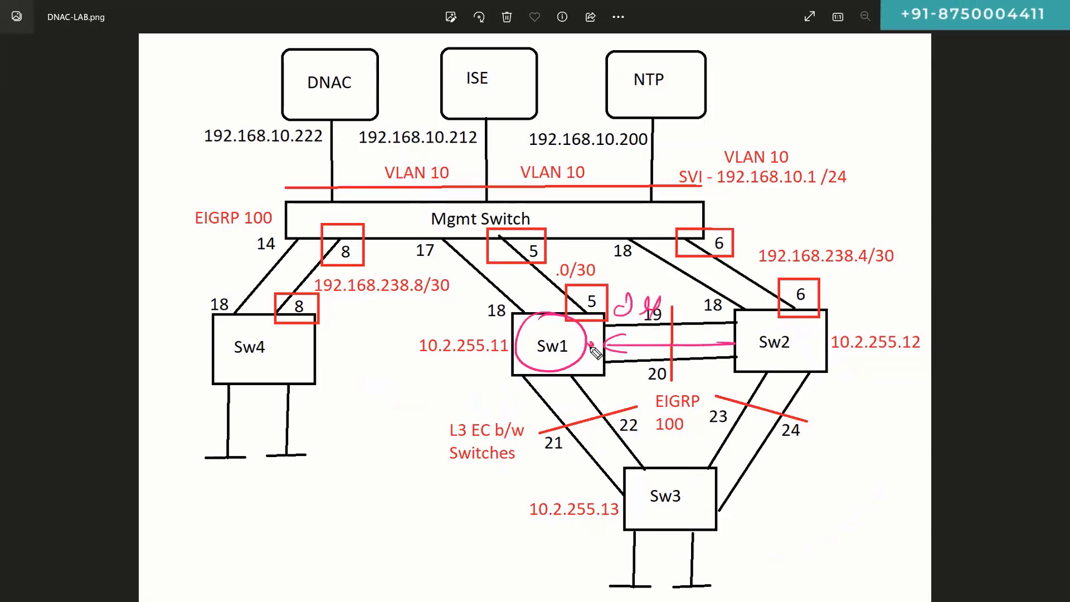
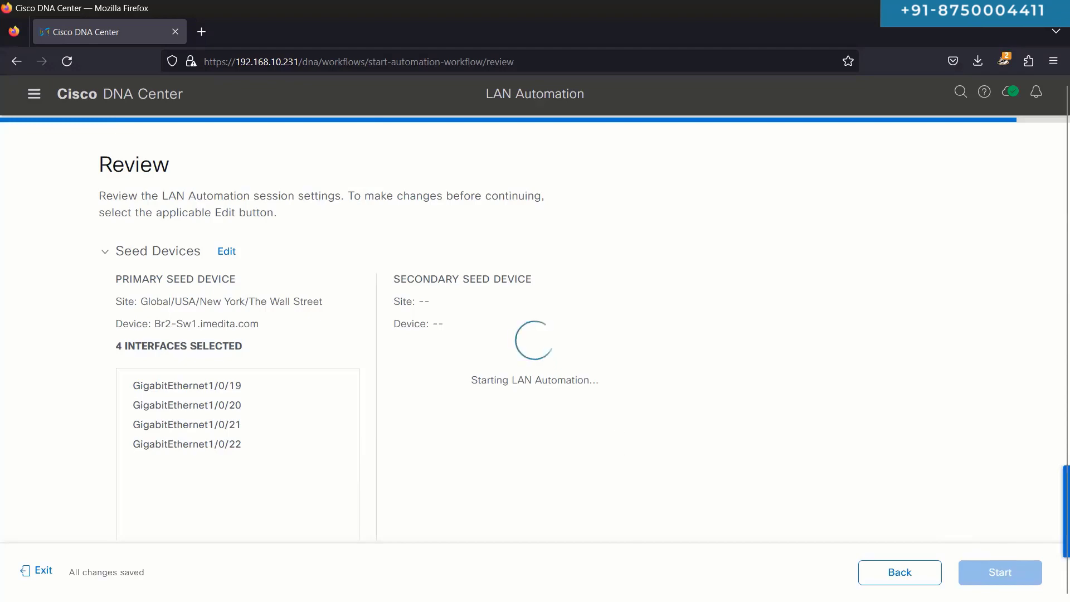
# Step: Return to LAN Automation and highlight the new Br2-Sw1 session's Initialized status
pyautogui.hotkey('alt', 'Tab')
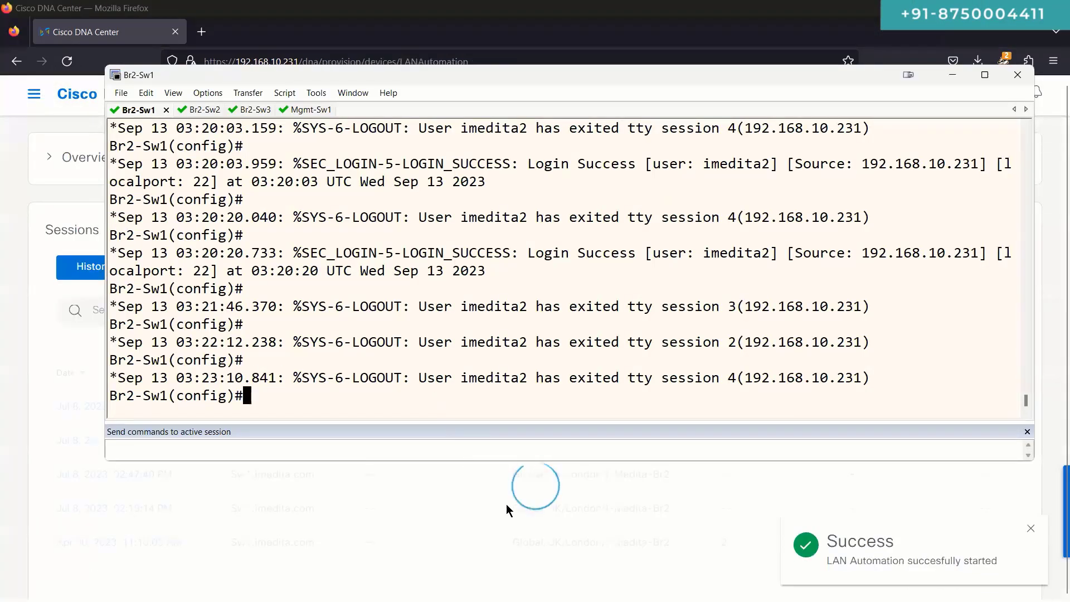
pyautogui.click(509, 506)
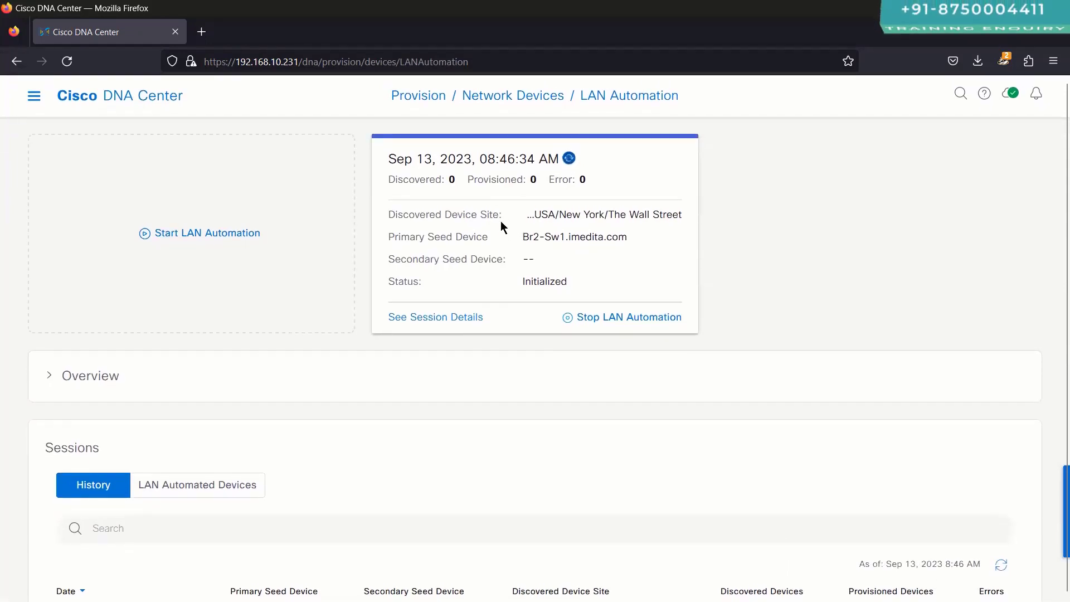
pyautogui.doubleClick(544, 282)
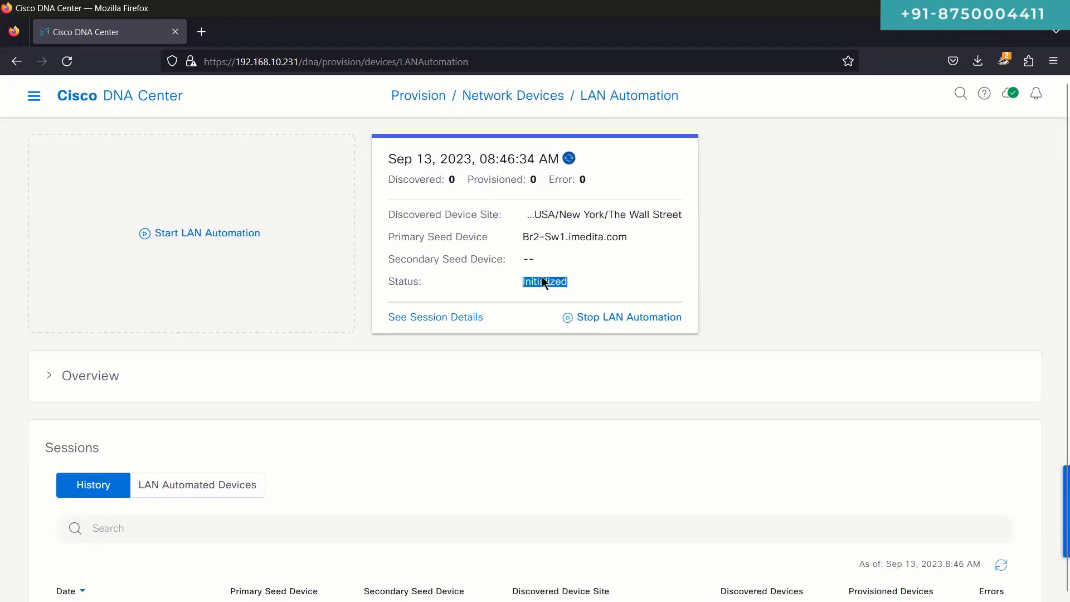
pyautogui.click(546, 281)
pyautogui.doubleClick(549, 281)
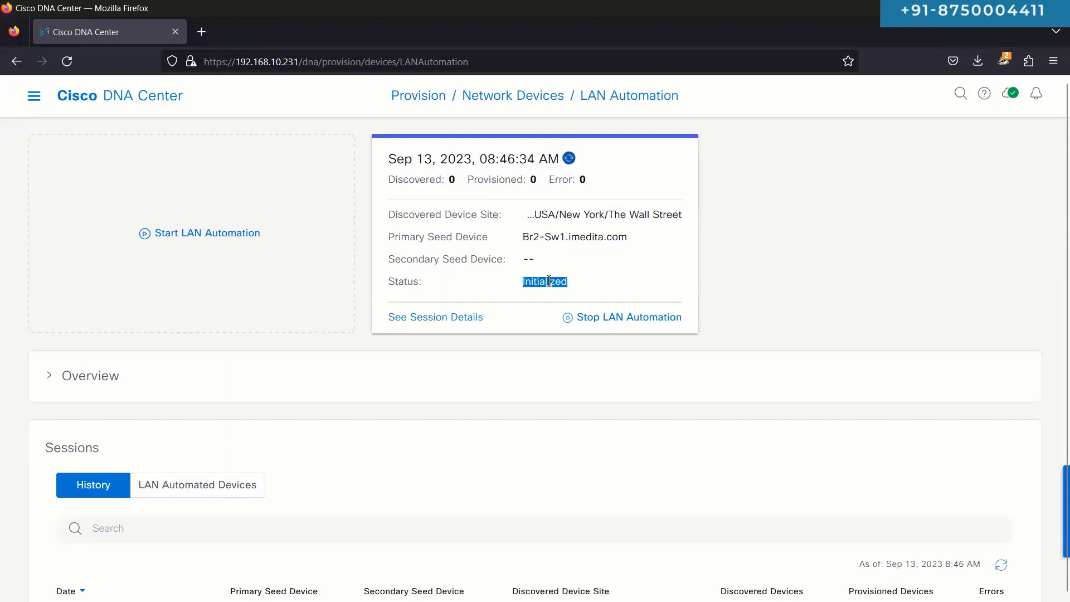
pyautogui.doubleClick(549, 281)
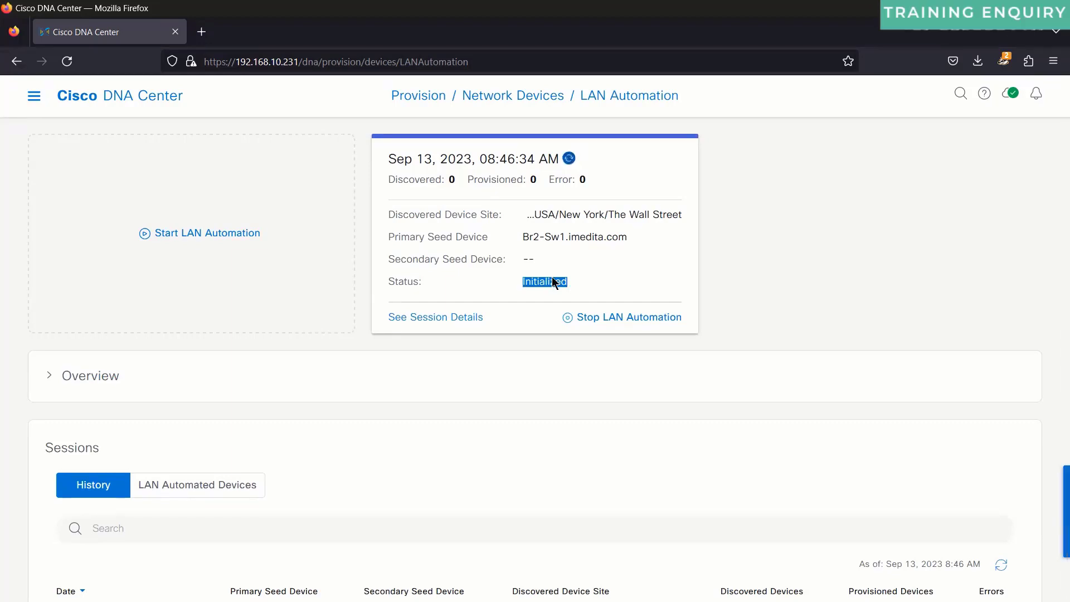
# Step: Open the session details and view seed device Br2-Sw1's attributes
pyautogui.click(440, 318)
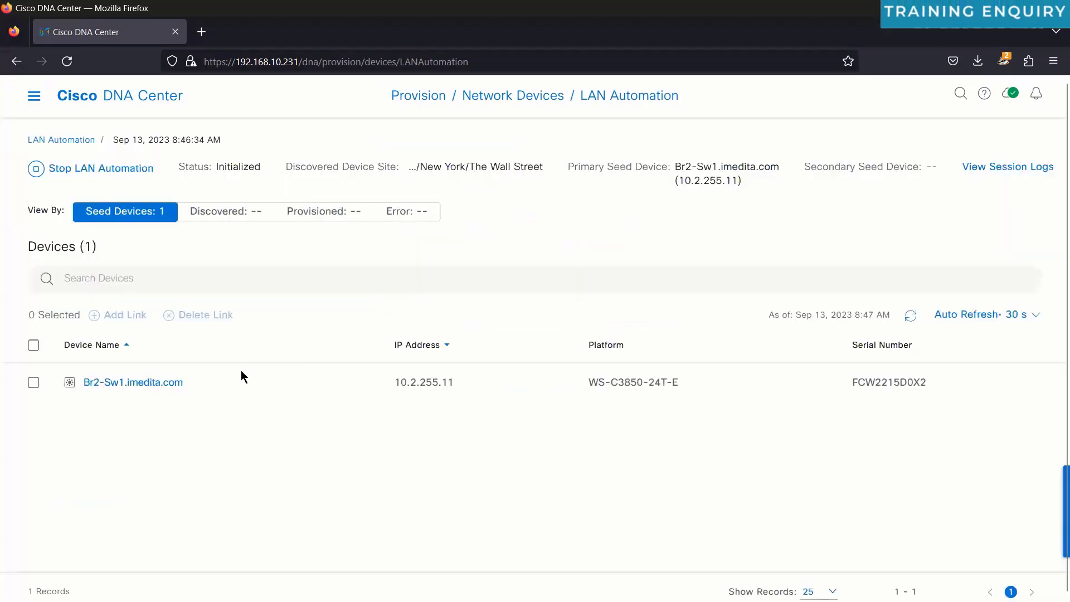
pyautogui.click(158, 382)
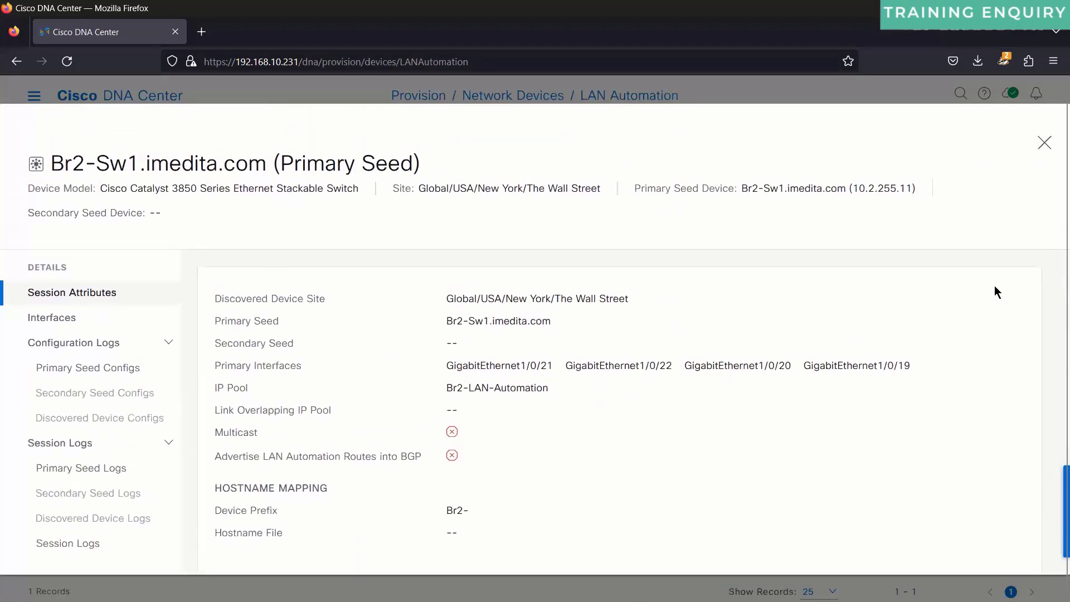
pyautogui.click(1043, 130)
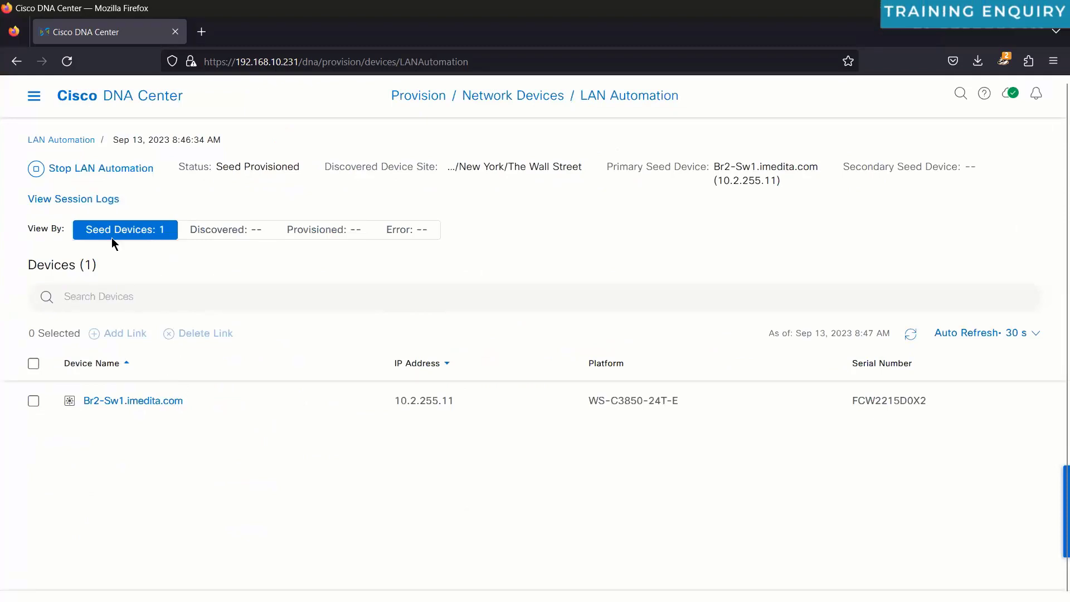
# Step: Open the session log and highlight the start, Orchestration Session and reserved 10.75.2.0/26 subnet entries
pyautogui.click(101, 199)
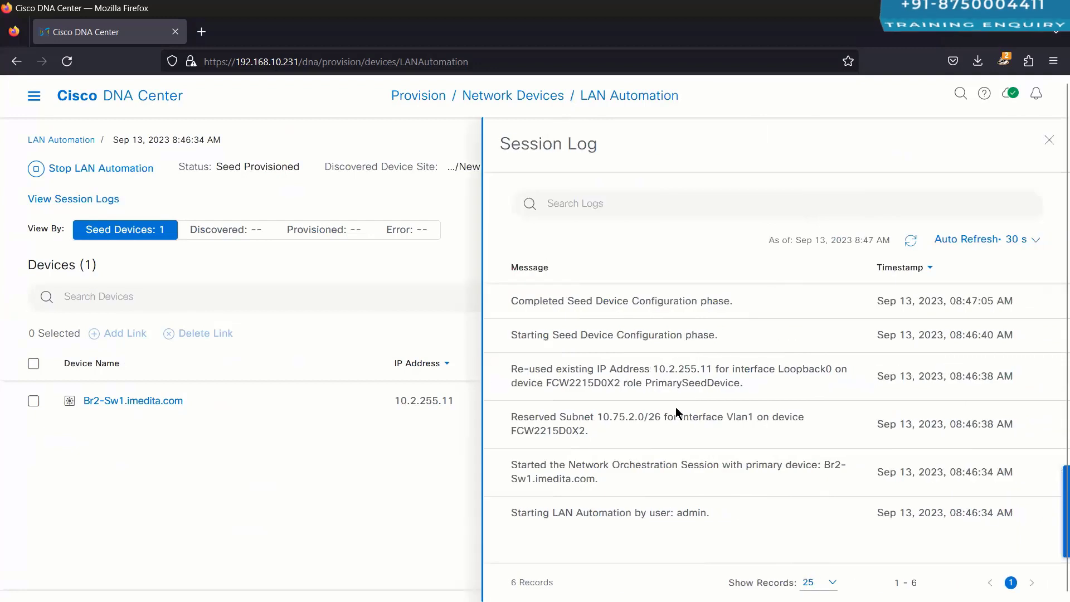
pyautogui.scroll(-1, 677, 412)
pyautogui.scroll(1, 678, 412)
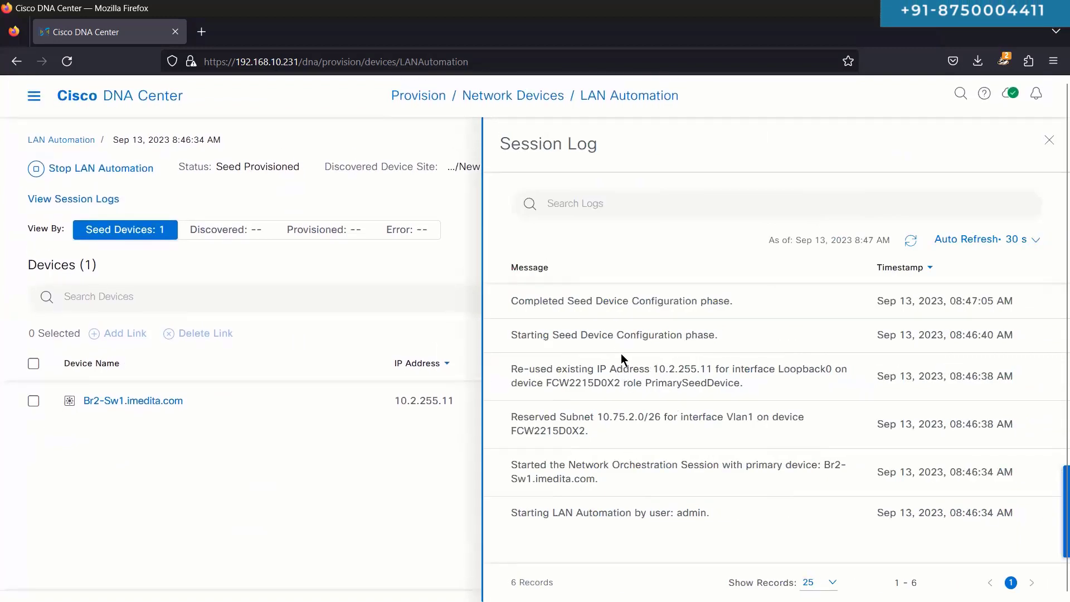
pyautogui.tripleClick(581, 510)
pyautogui.click(587, 534)
pyautogui.moveTo(601, 485); pyautogui.dragTo(500, 459)
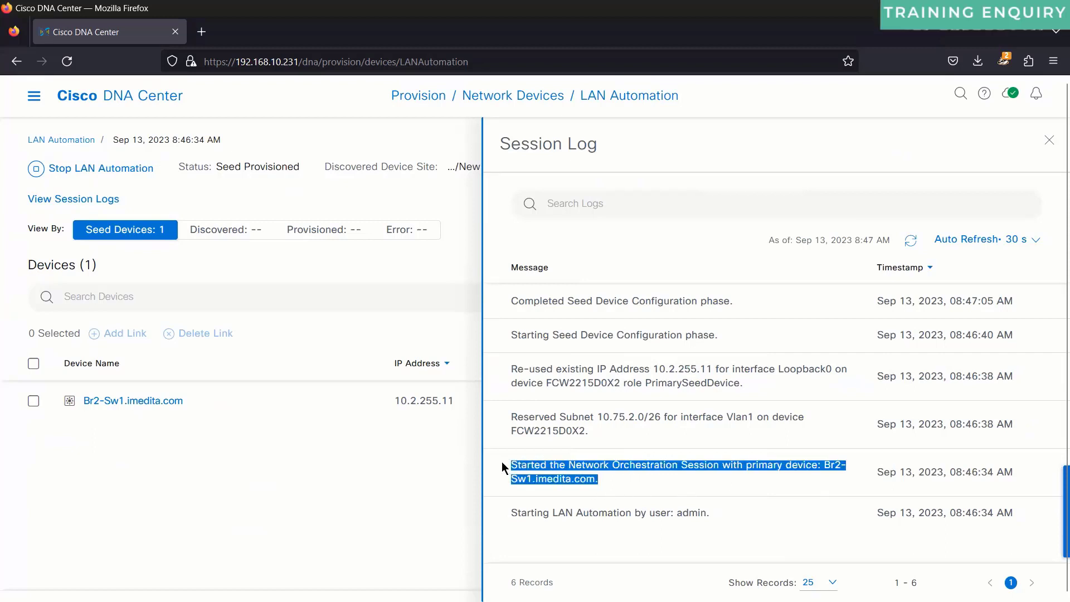
pyautogui.moveTo(511, 415); pyautogui.dragTo(601, 434)
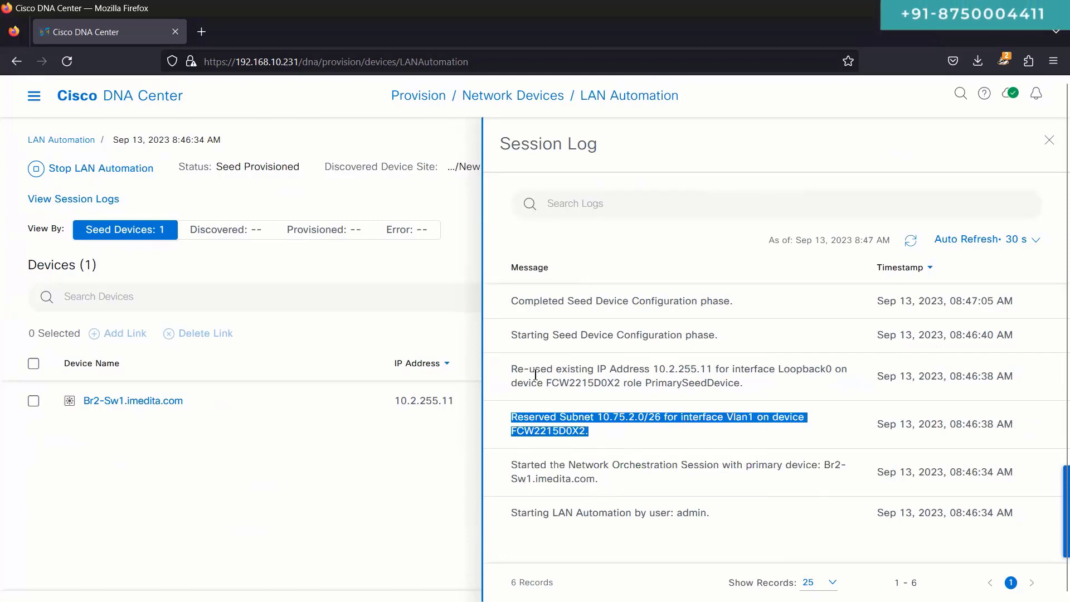
pyautogui.click(653, 370)
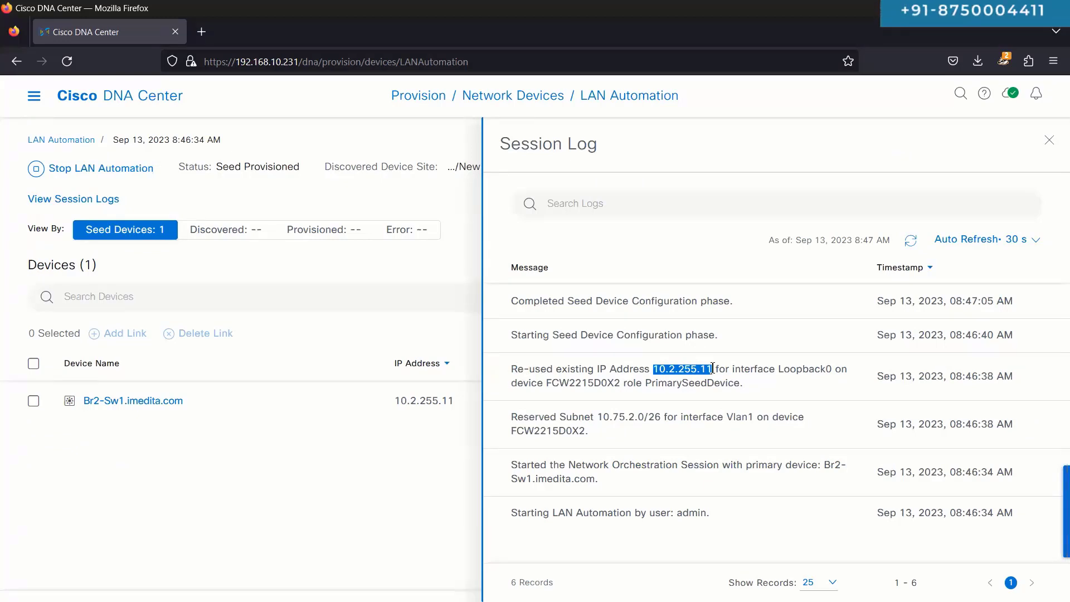
# Step: Highlight the reused loopback 10.2.255.11, the seed configuration start/completed entries, and Vlan1
pyautogui.doubleClick(690, 371)
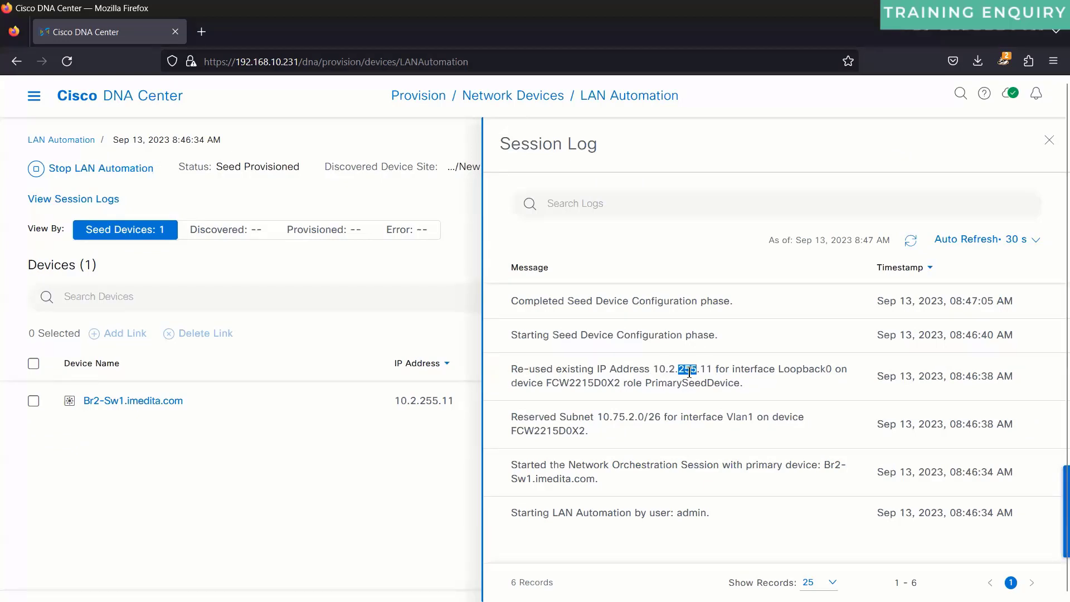
pyautogui.tripleClick(562, 337)
pyautogui.tripleClick(543, 301)
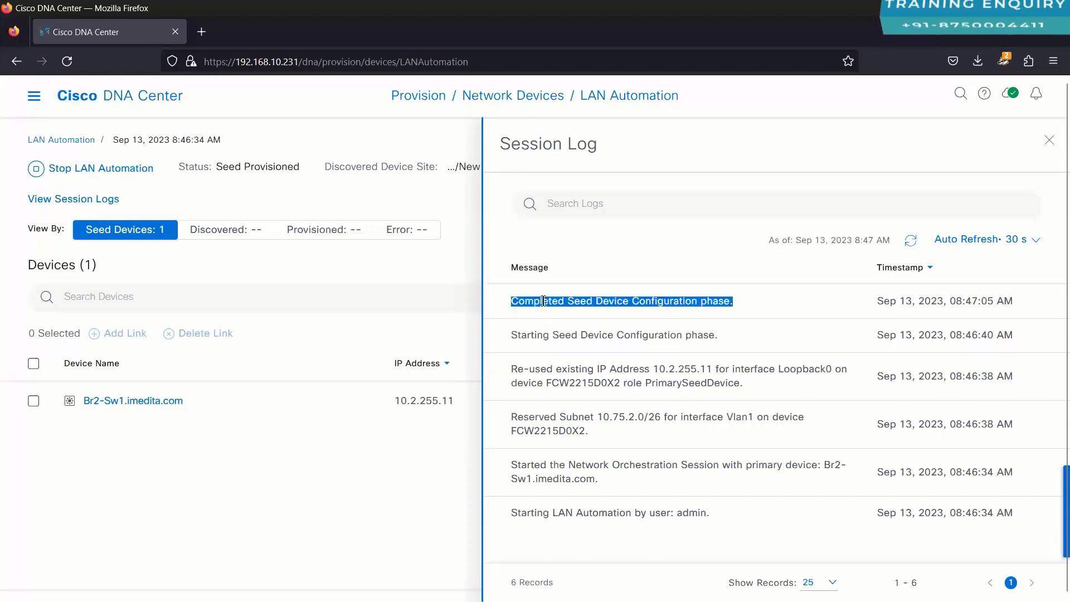
pyautogui.click(911, 241)
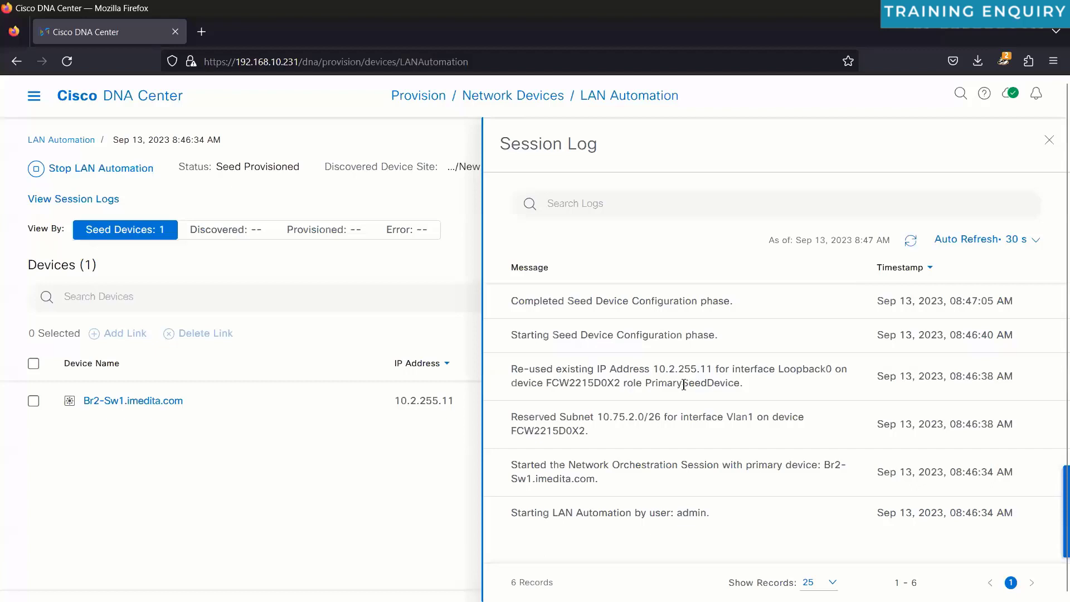
pyautogui.scroll(2, 684, 385)
pyautogui.scroll(-2, 683, 384)
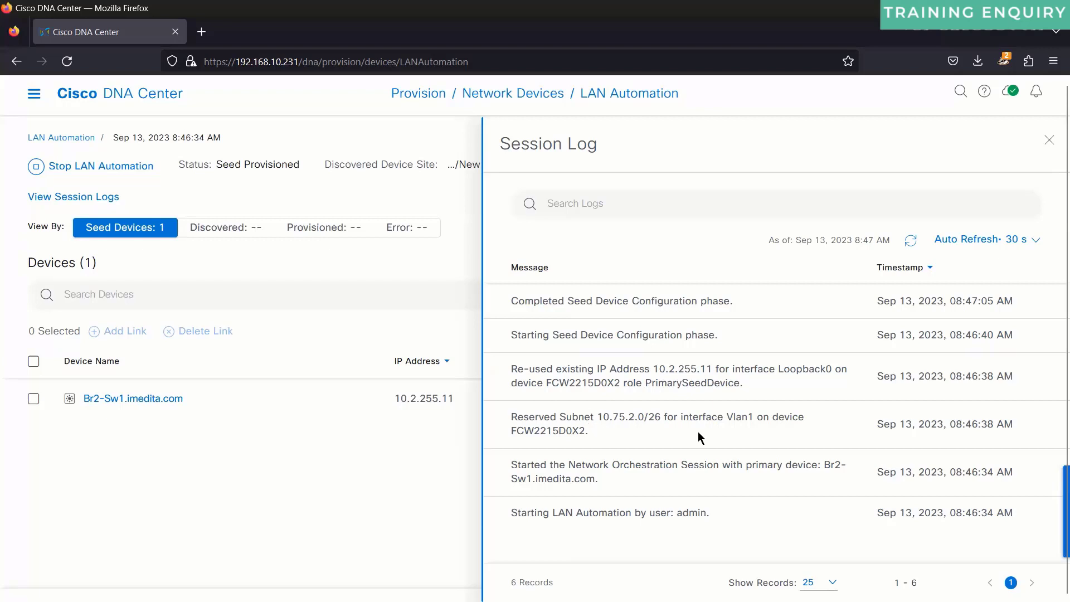
pyautogui.doubleClick(735, 418)
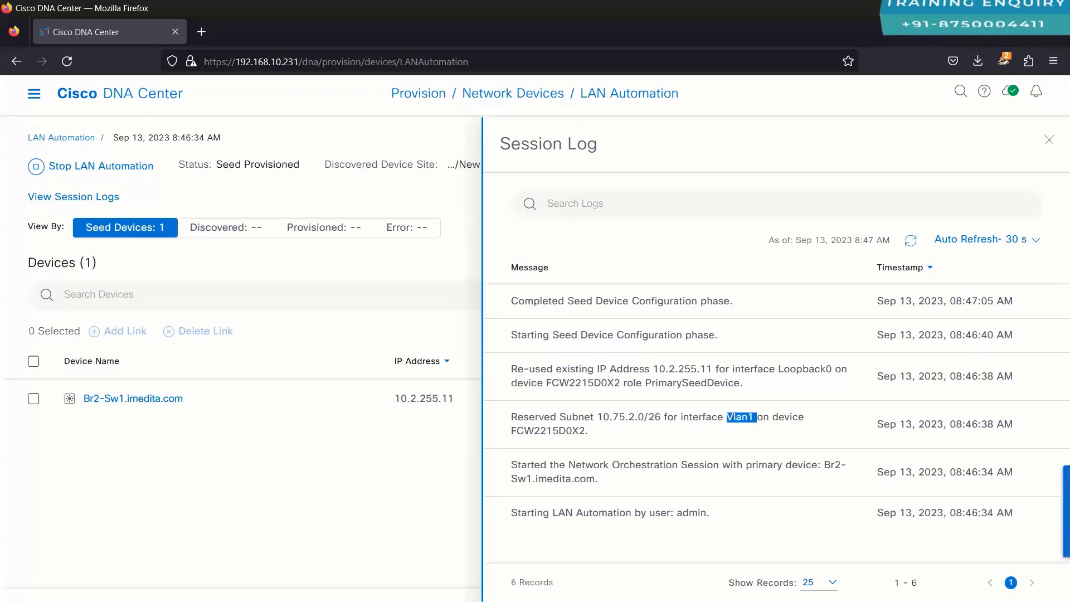
pyautogui.hotkey('alt', 'Tab')
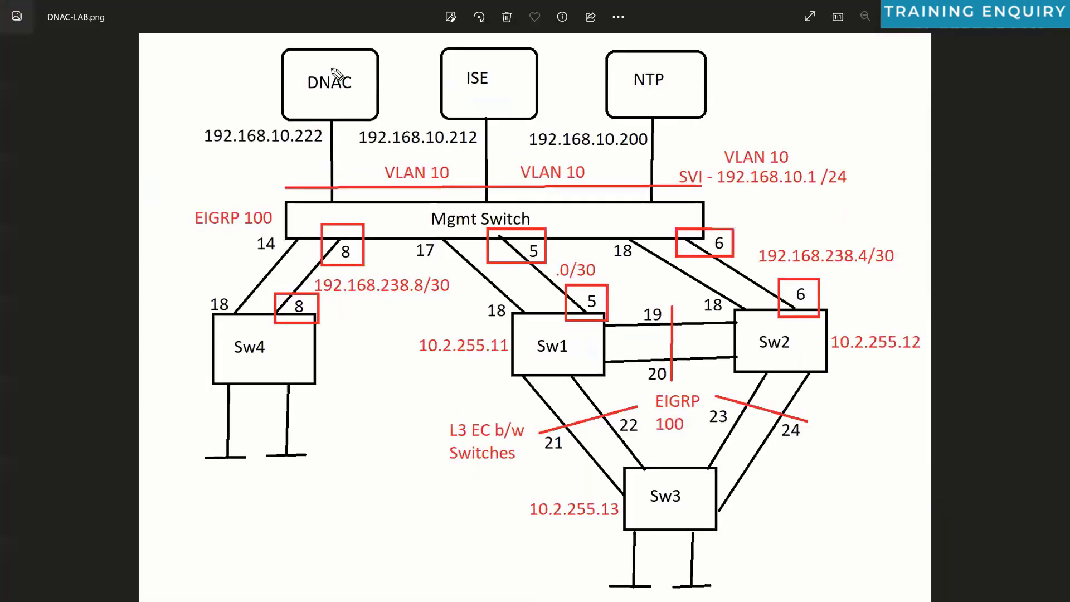
pyautogui.moveTo(363, 172); pyautogui.dragTo(506, 322)
pyautogui.moveTo(578, 313)
pyautogui.mouseDown()
pyautogui.moveTo(641, 325)
pyautogui.moveTo(578, 305)
pyautogui.mouseUp()
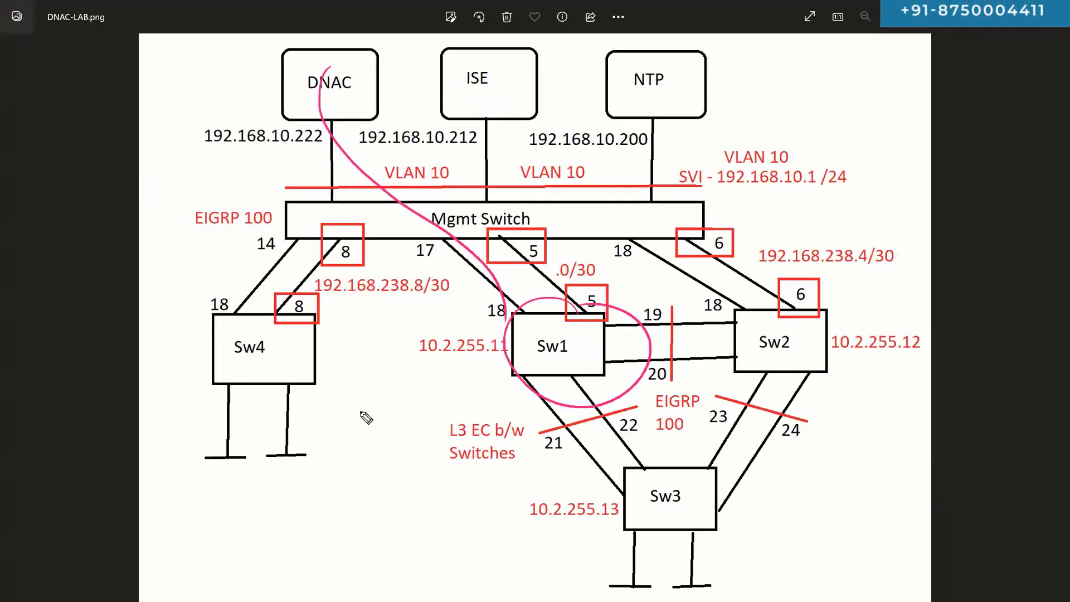
pyautogui.moveTo(382, 409); pyautogui.dragTo(406, 408)
pyautogui.moveTo(439, 399); pyautogui.dragTo(454, 400)
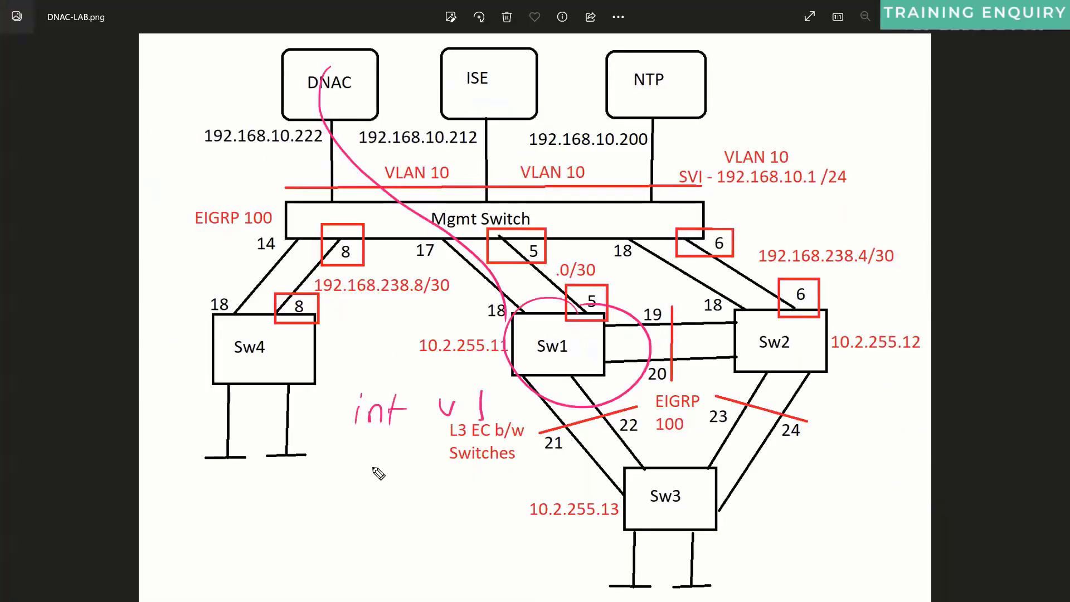
pyautogui.moveTo(439, 474); pyautogui.dragTo(442, 482)
pyautogui.moveTo(462, 471); pyautogui.dragTo(500, 495)
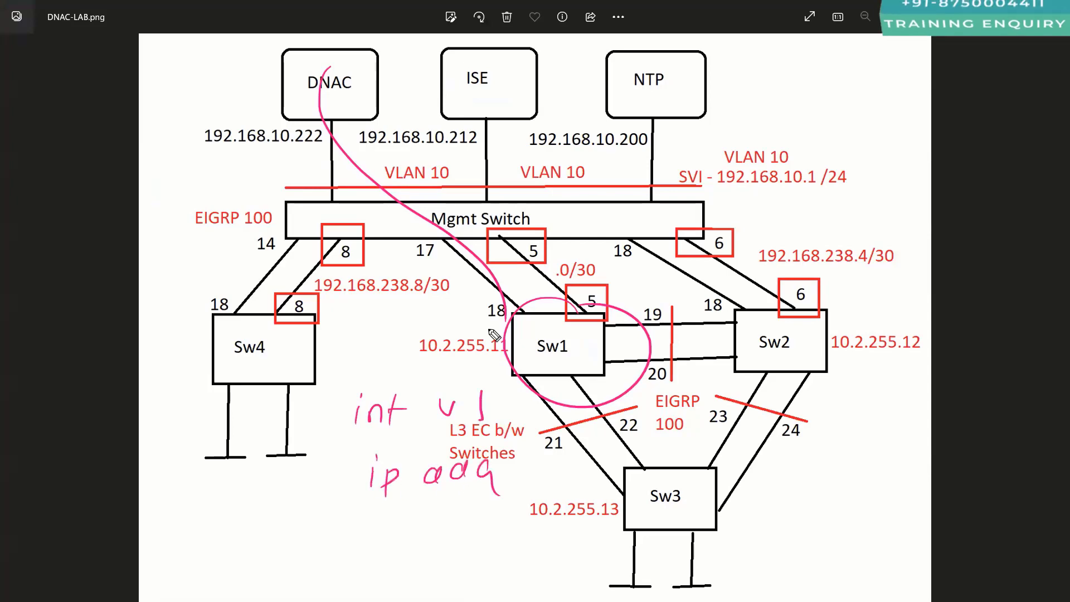
pyautogui.moveTo(478, 326); pyautogui.dragTo(475, 355)
pyautogui.moveTo(176, 512)
pyautogui.mouseDown()
pyautogui.moveTo(168, 551)
pyautogui.moveTo(215, 526)
pyautogui.moveTo(258, 554)
pyautogui.moveTo(407, 517)
pyautogui.moveTo(413, 526)
pyautogui.mouseUp()
pyautogui.moveTo(426, 512); pyautogui.dragTo(428, 514)
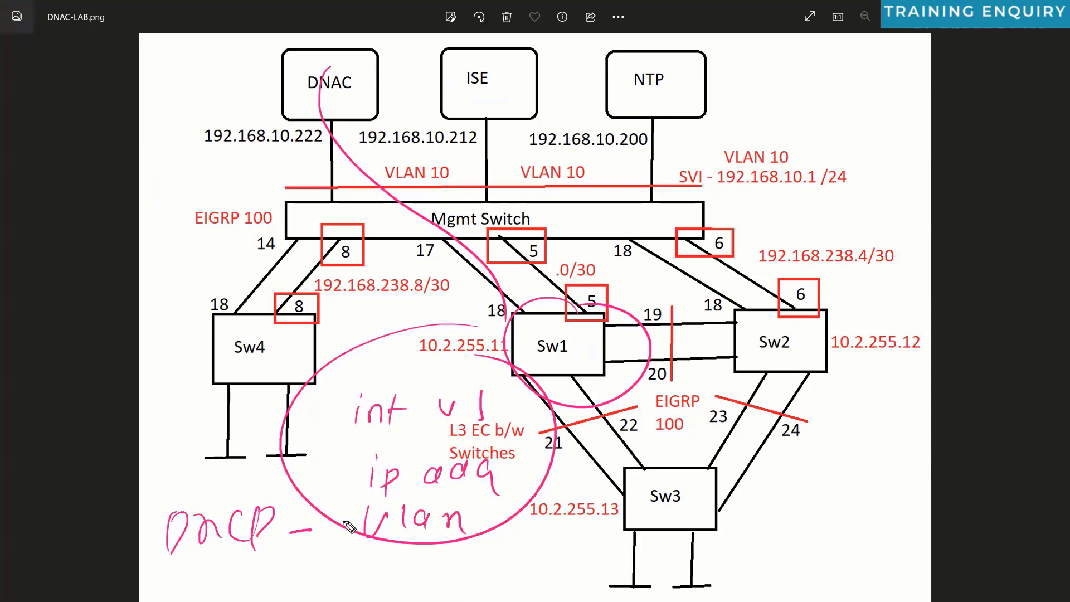
pyautogui.moveTo(349, 527); pyautogui.dragTo(503, 528)
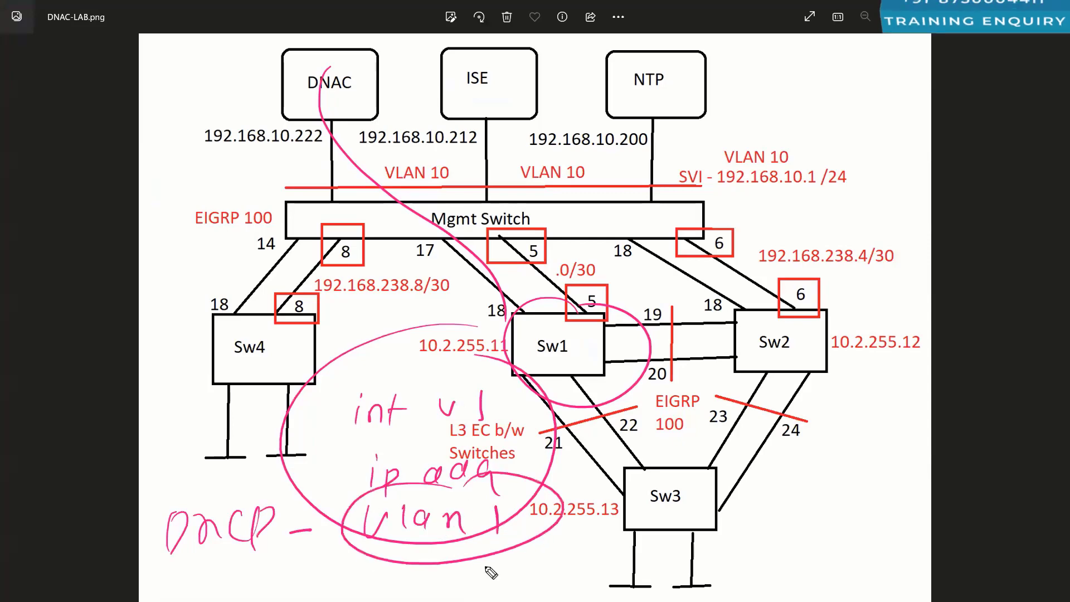
pyautogui.moveTo(850, 301); pyautogui.dragTo(770, 293)
pyautogui.moveTo(580, 505); pyautogui.dragTo(691, 459)
pyautogui.moveTo(682, 547); pyautogui.dragTo(709, 464)
pyautogui.moveTo(782, 318); pyautogui.dragTo(680, 324)
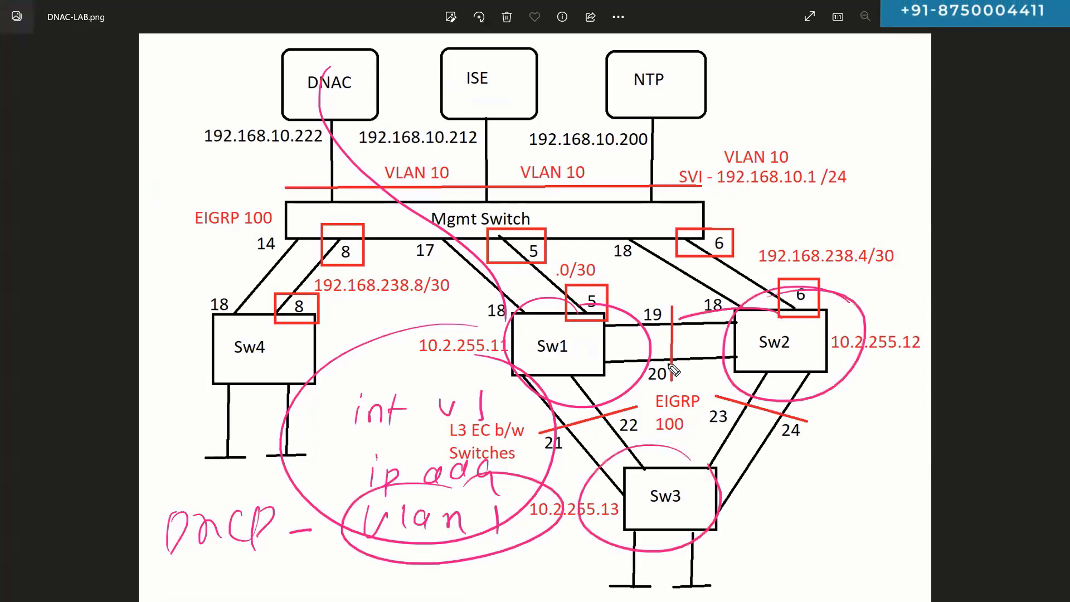
pyautogui.moveTo(655, 521); pyautogui.dragTo(631, 386)
pyautogui.moveTo(728, 312); pyautogui.dragTo(714, 362)
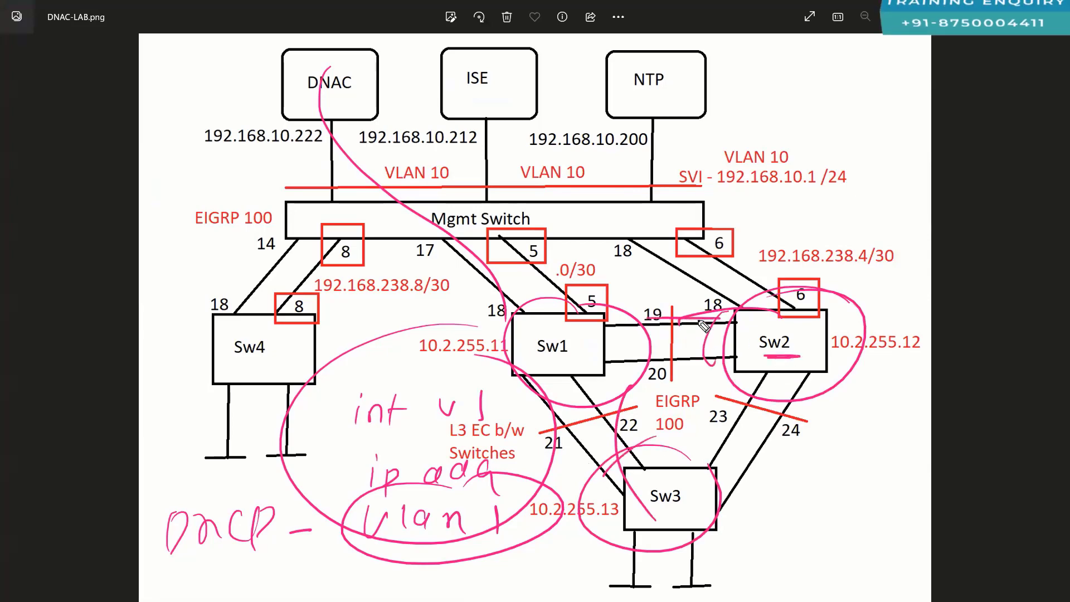
pyautogui.moveTo(722, 363); pyautogui.dragTo(661, 363)
pyautogui.moveTo(641, 462); pyautogui.dragTo(646, 470)
pyautogui.moveTo(543, 404); pyautogui.dragTo(592, 463)
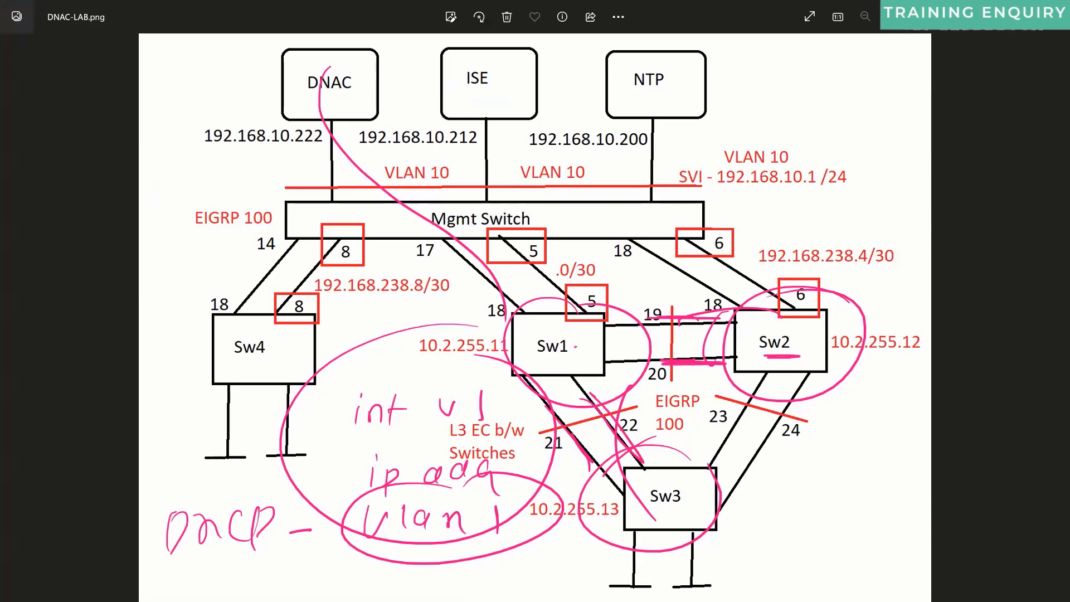
pyautogui.press('Escape')
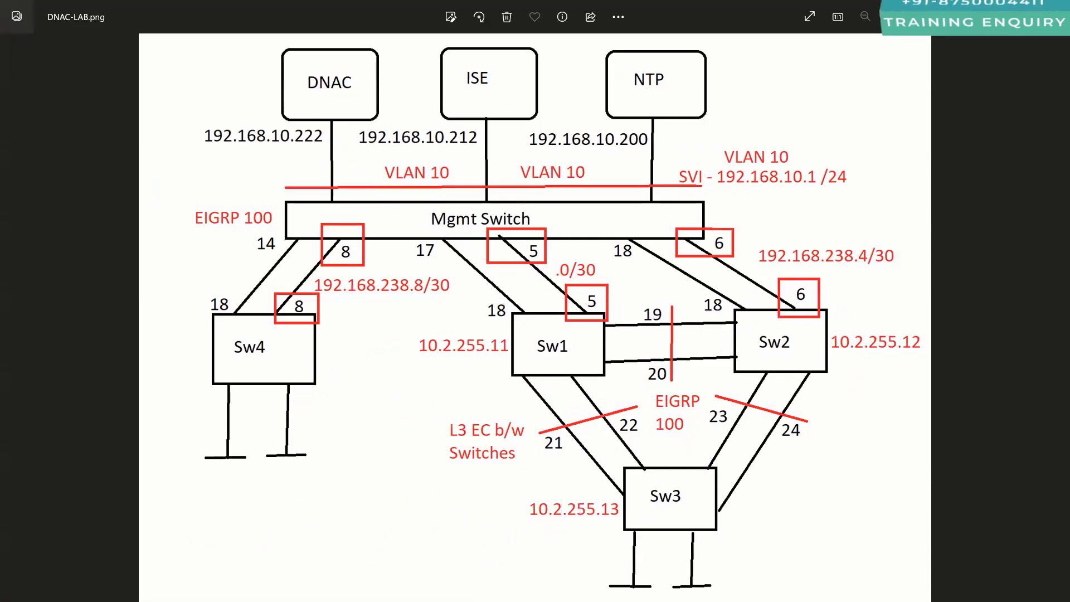
pyautogui.hotkey('alt', 'Tab')
# Step: Underline the seed configuration and subnet log lines, then clear the pen marks
pyautogui.moveTo(511, 311); pyautogui.dragTo(696, 310)
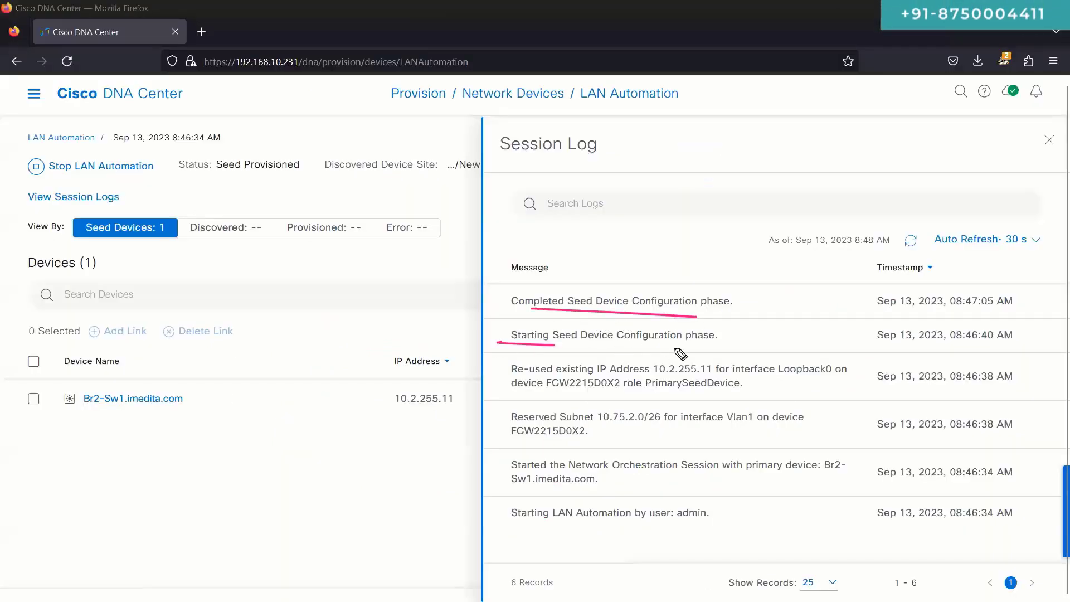
pyautogui.moveTo(509, 344); pyautogui.dragTo(690, 344)
pyautogui.moveTo(524, 393); pyautogui.dragTo(680, 393)
pyautogui.press('Escape')
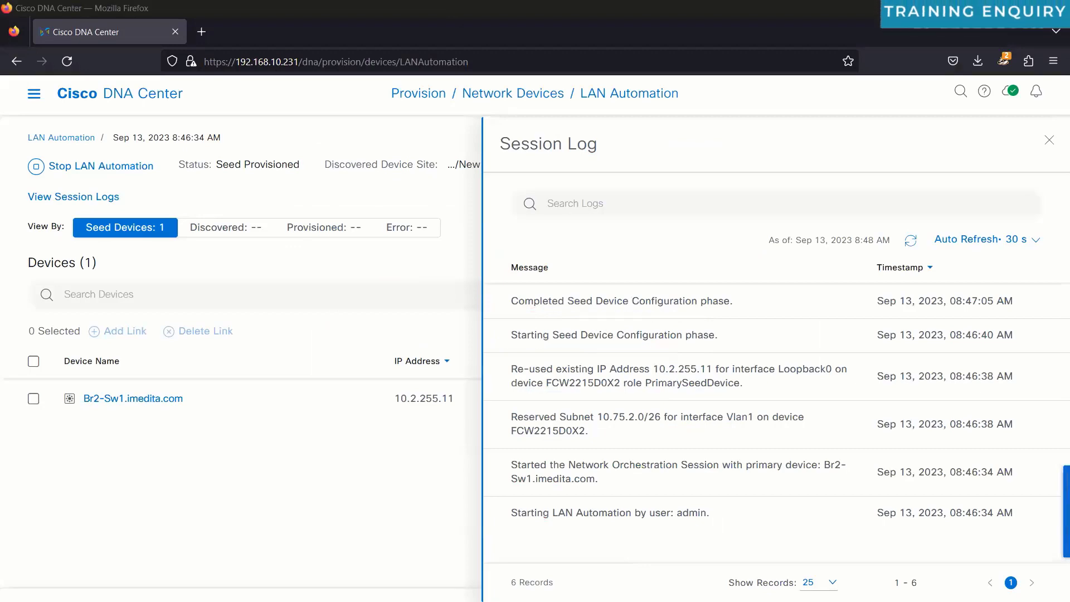
# Step: In SecureCRT, check the Br2-Sw2, Br2-Sw3 and Br2-Sw1 consoles and widen the window
pyautogui.hotkey('alt', 'Tab')
pyautogui.click(195, 114)
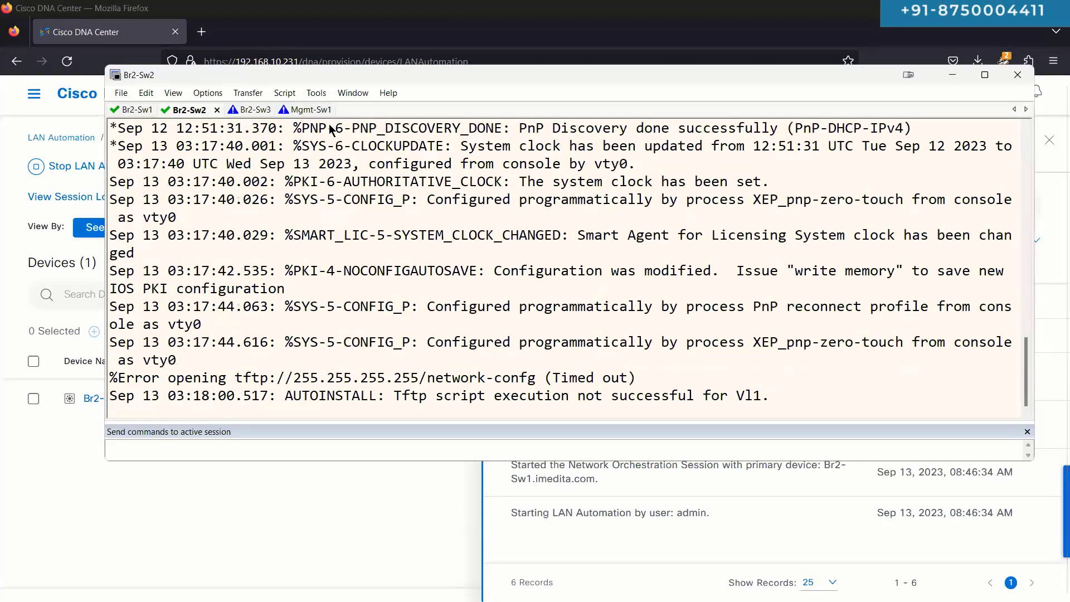
pyautogui.click(251, 108)
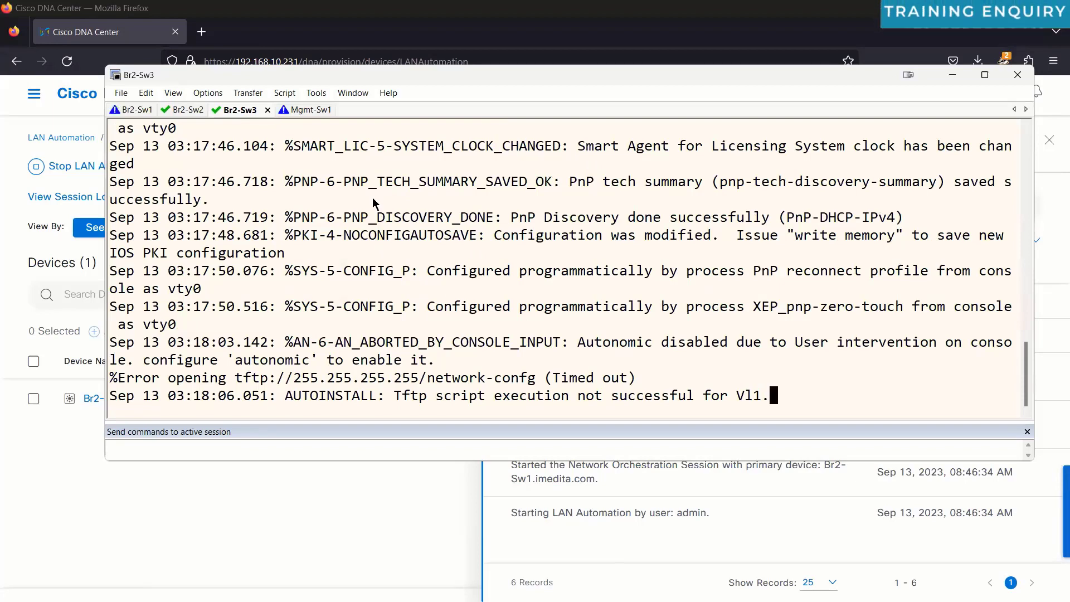
pyautogui.click(135, 110)
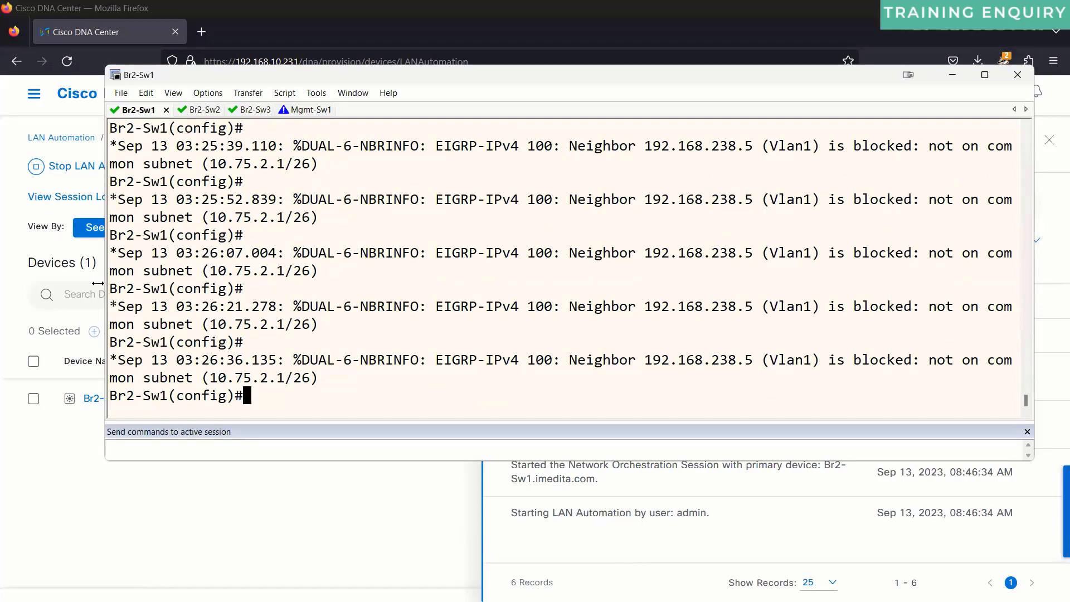
pyautogui.moveTo(102, 288); pyautogui.dragTo(37, 288)
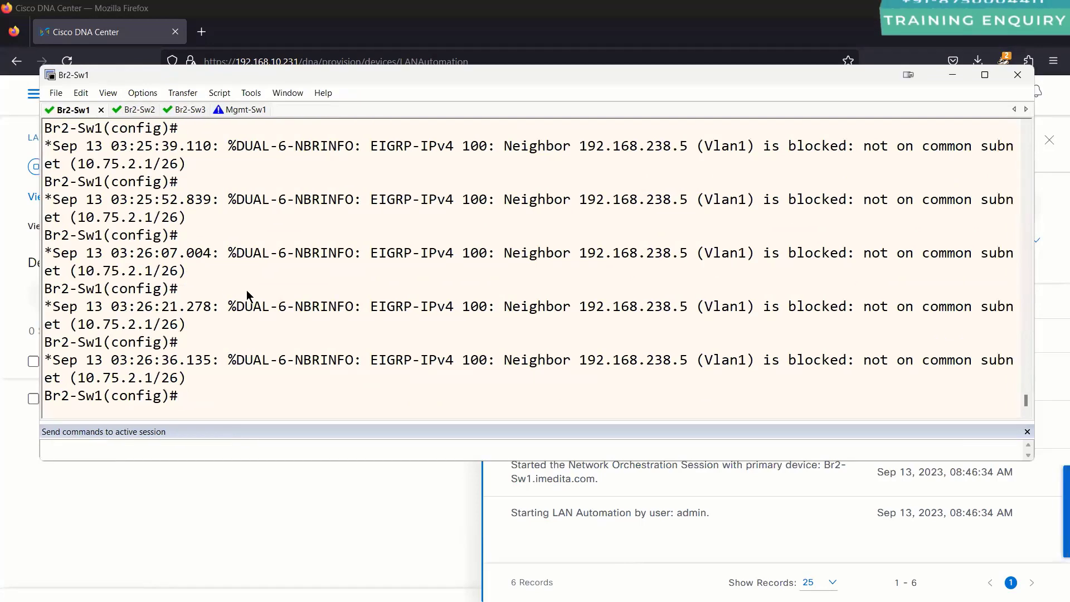
# Step: Exit config mode on Br2-Sw1 and run 'sh ip int br vlan 1', confirming 10.75.2.1
pyautogui.hotkey('ctrl', 'z')
pyautogui.press('Return')
pyautogui.press('Return')
pyautogui.press('Return')
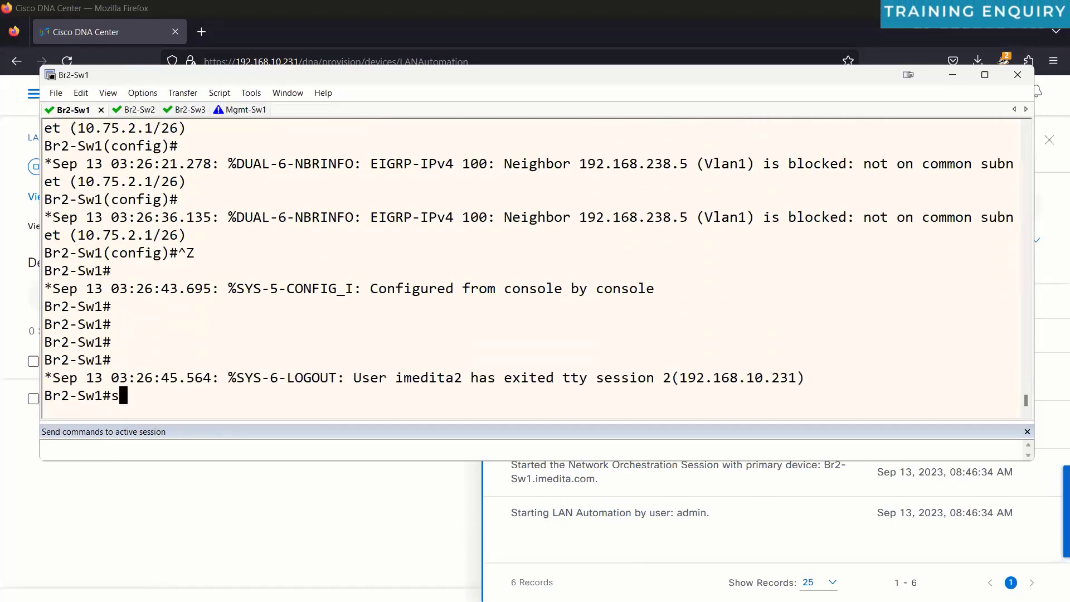
pyautogui.write('sh ip int br vlan 1')
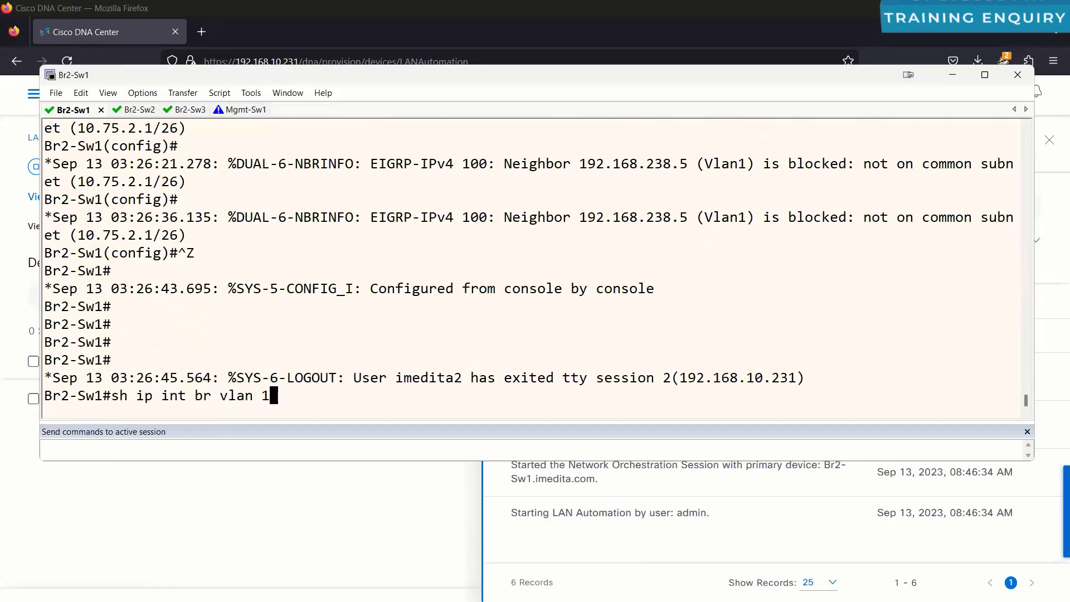
pyautogui.press('Return')
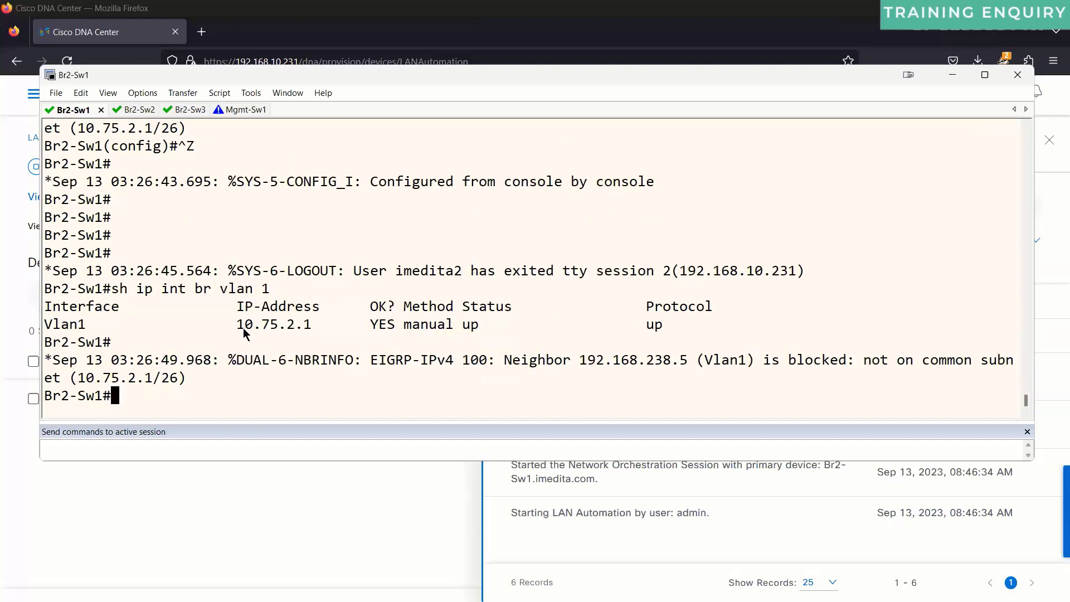
pyautogui.doubleClick(264, 328)
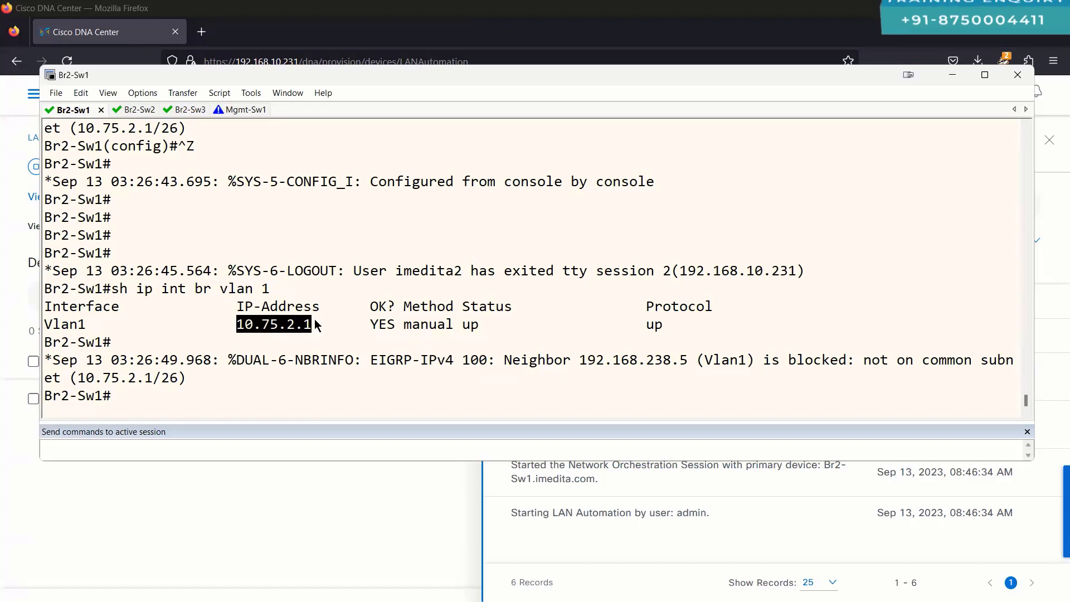
pyautogui.click(240, 110)
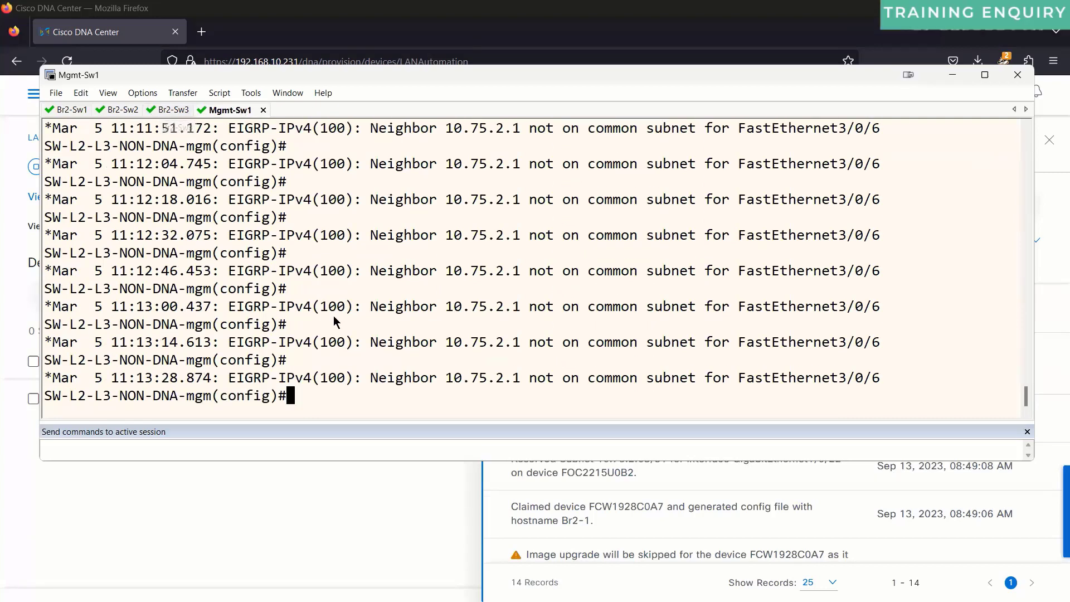
# Step: Back in DNA Center, scroll through the session log and close it
pyautogui.click(618, 485)
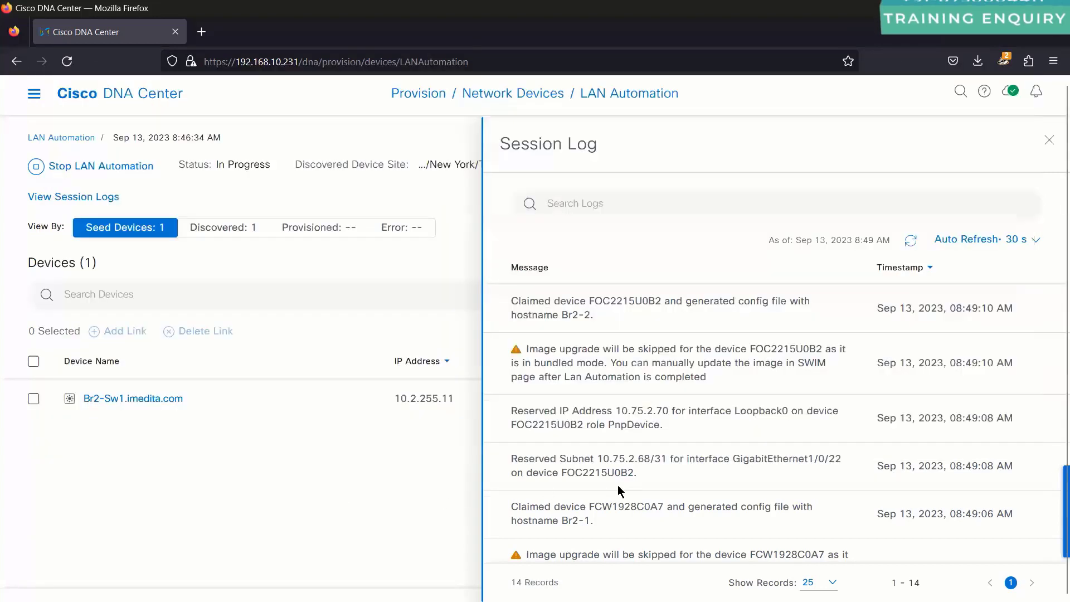
pyautogui.scroll(-5, 618, 484)
pyautogui.scroll(-2, 617, 485)
pyautogui.scroll(8, 617, 485)
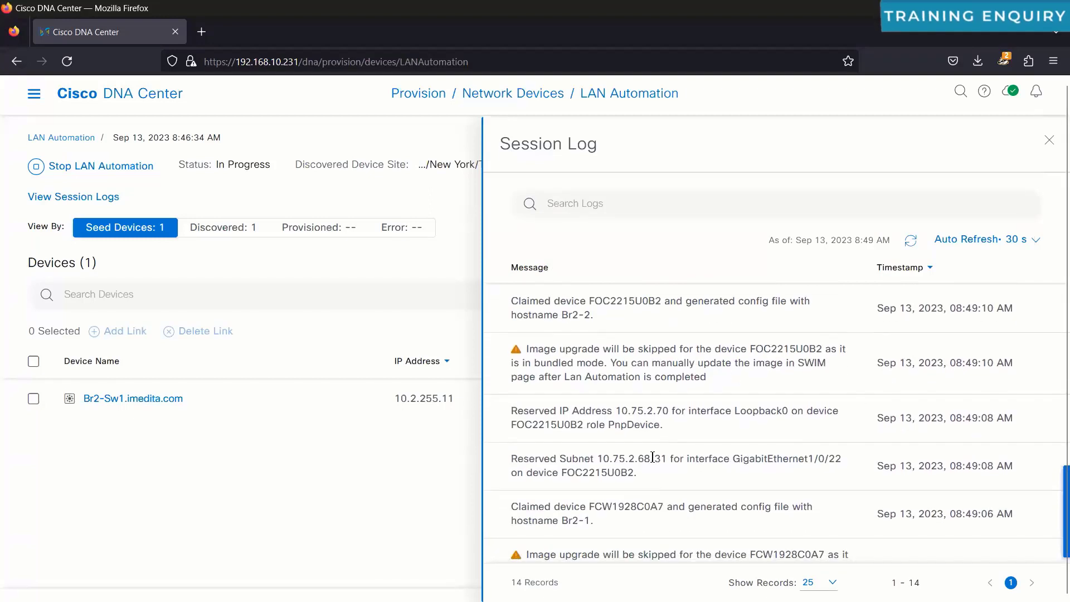
pyautogui.click(1050, 141)
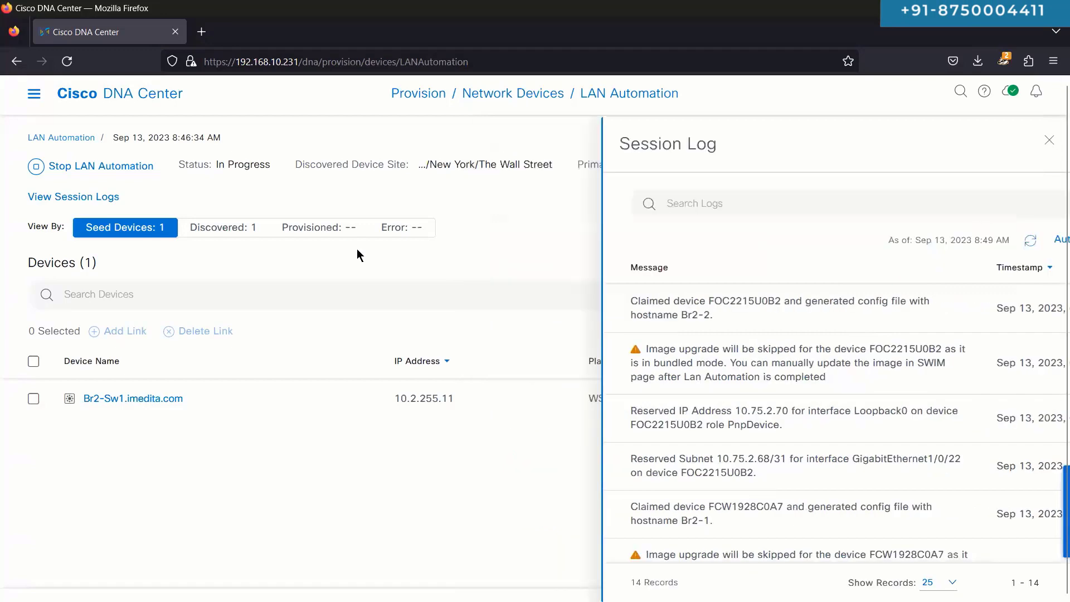
# Step: Compare the Discovered list (Br2-2, Br2-1 at 60%) with the seed device list
pyautogui.click(237, 233)
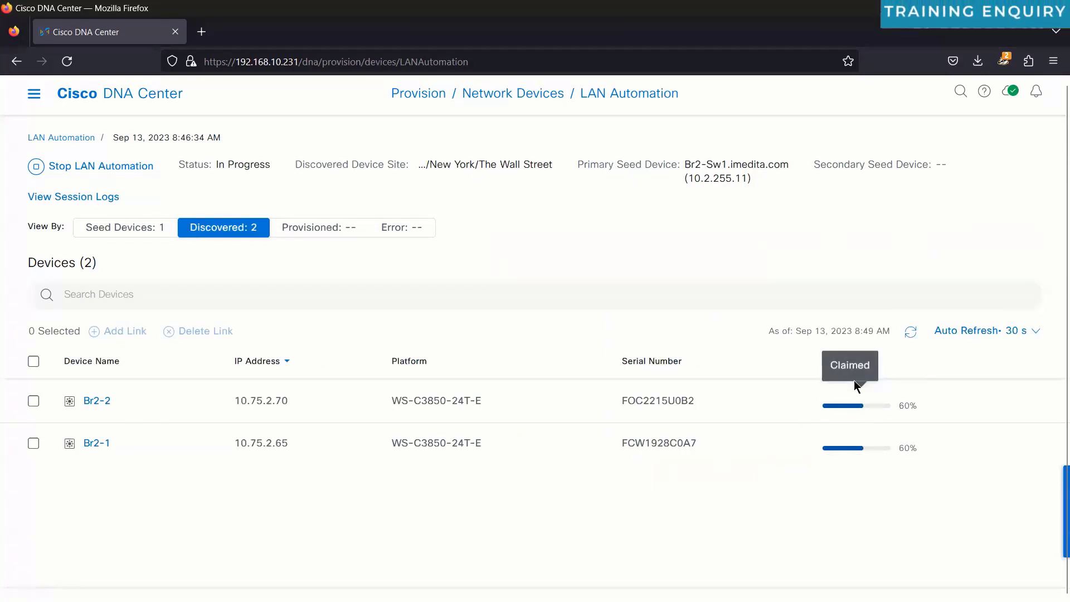
pyautogui.click(165, 232)
pyautogui.click(238, 229)
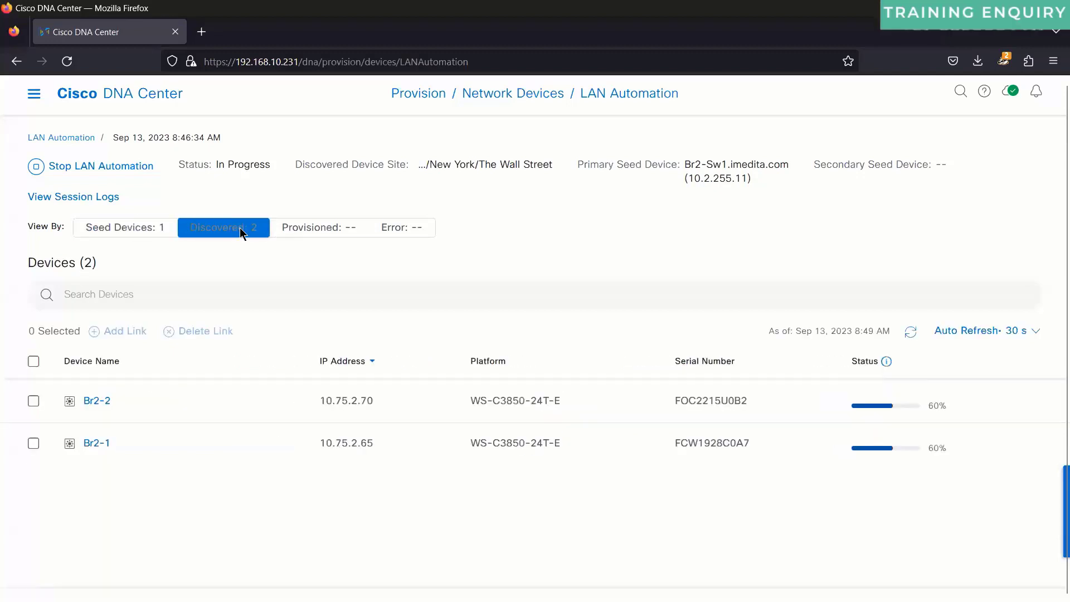
pyautogui.click(119, 230)
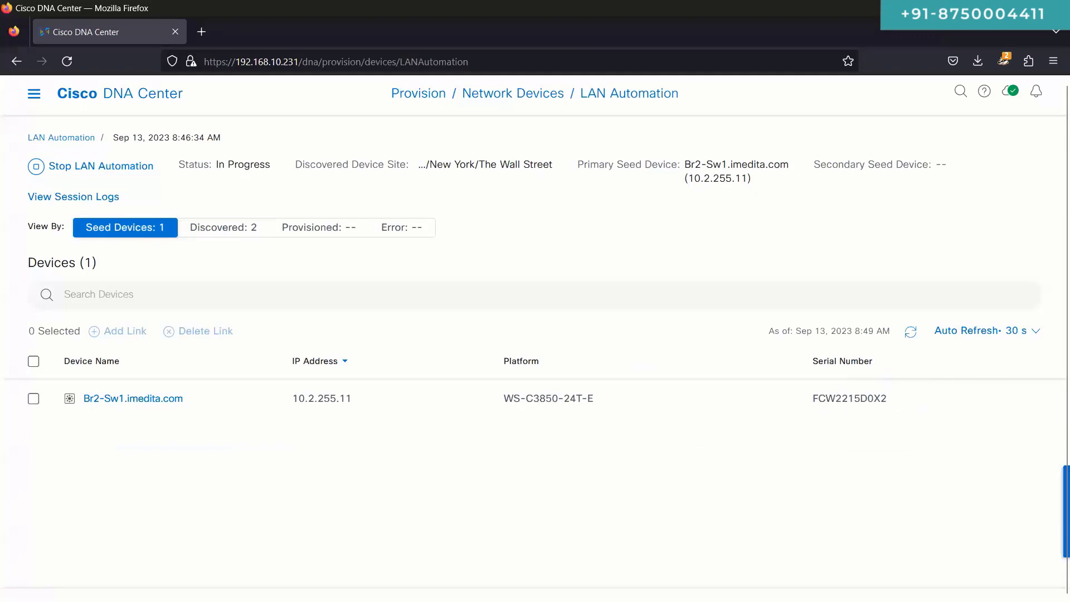
pyautogui.hotkey('alt', 'Tab')
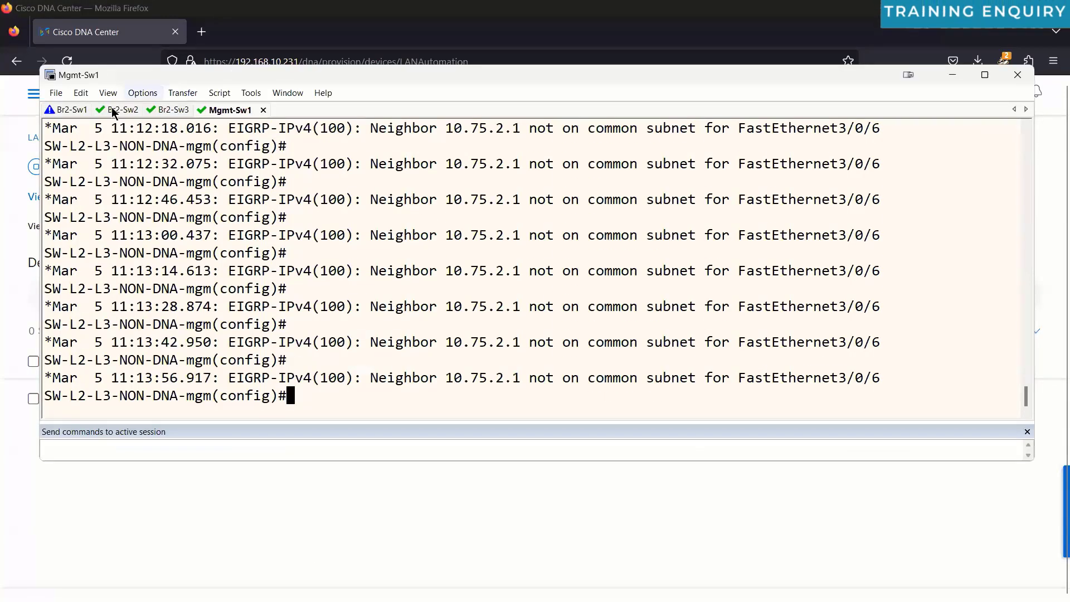
# Step: Review the Br2-Sw2, Br2-Sw3 and Br2-Sw1 console outputs, then minimize SecureCRT
pyautogui.click(114, 110)
pyautogui.click(177, 110)
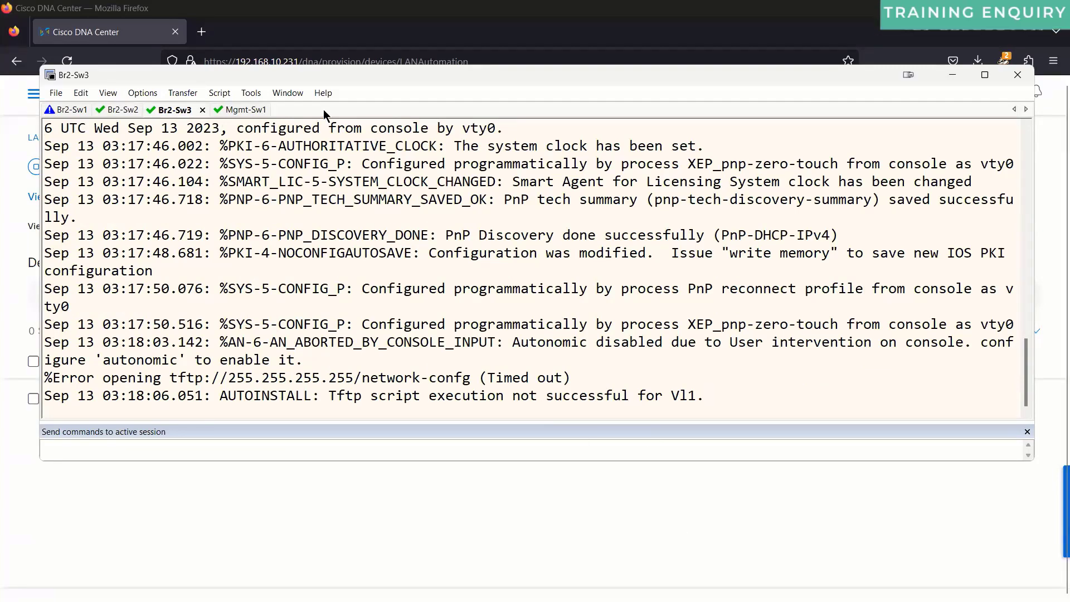
pyautogui.click(65, 111)
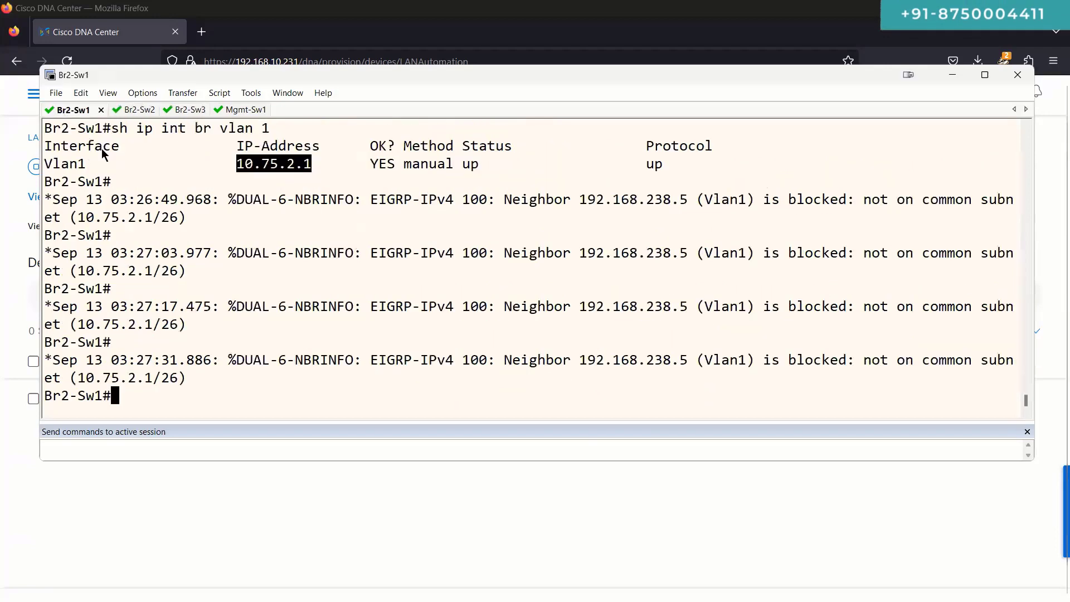
pyautogui.click(487, 521)
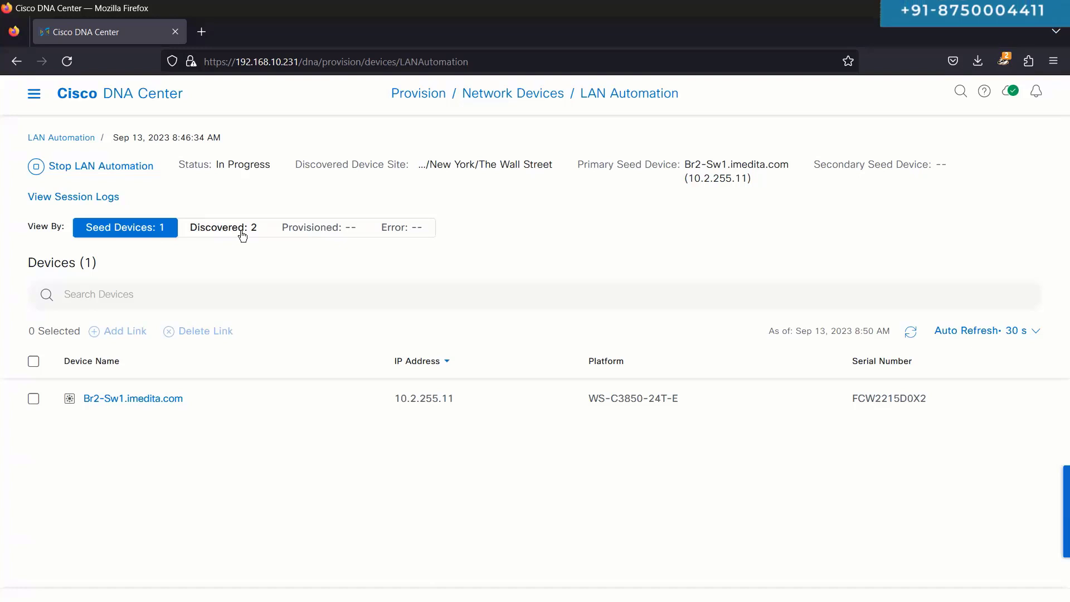
# Step: Handwrite and circle PNP and Sw2 in pink, with an arrow from PNP to Sw2
pyautogui.moveTo(526, 239); pyautogui.dragTo(524, 274)
pyautogui.moveTo(524, 241); pyautogui.dragTo(516, 261)
pyautogui.moveTo(544, 244)
pyautogui.mouseDown()
pyautogui.moveTo(542, 263)
pyautogui.moveTo(564, 247)
pyautogui.mouseUp()
pyautogui.moveTo(579, 244)
pyautogui.mouseDown()
pyautogui.moveTo(578, 263)
pyautogui.moveTo(568, 261)
pyautogui.mouseUp()
pyautogui.moveTo(592, 212)
pyautogui.mouseDown()
pyautogui.moveTo(479, 264)
pyautogui.moveTo(548, 211)
pyautogui.mouseUp()
pyautogui.moveTo(862, 239)
pyautogui.mouseDown()
pyautogui.moveTo(846, 258)
pyautogui.moveTo(889, 238)
pyautogui.moveTo(913, 255)
pyautogui.mouseUp()
pyautogui.moveTo(904, 274)
pyautogui.mouseDown()
pyautogui.moveTo(883, 204)
pyautogui.moveTo(887, 264)
pyautogui.mouseUp()
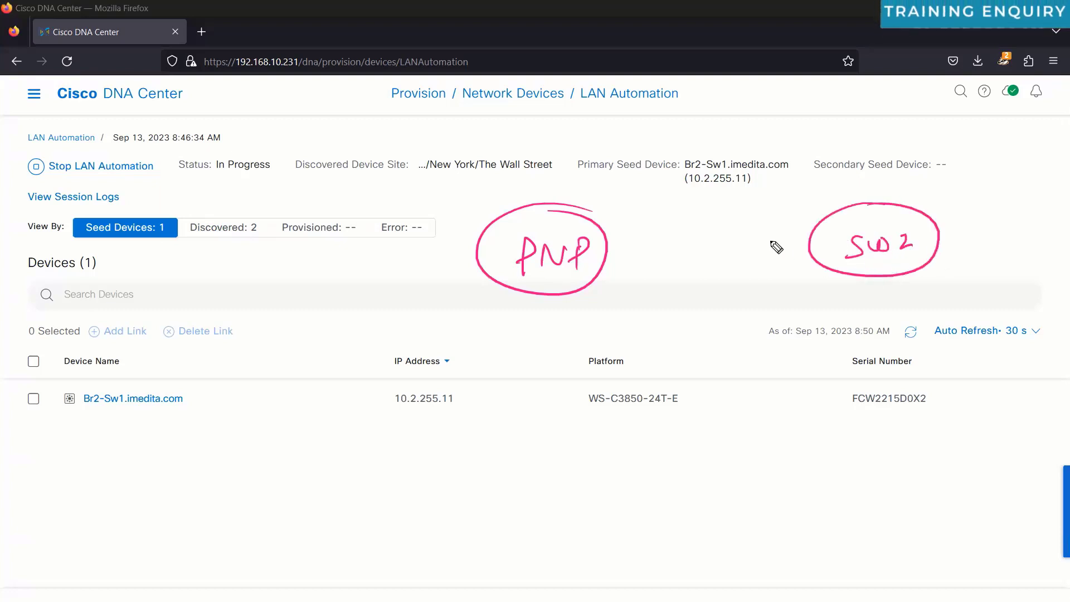
pyautogui.moveTo(625, 229); pyautogui.dragTo(780, 213)
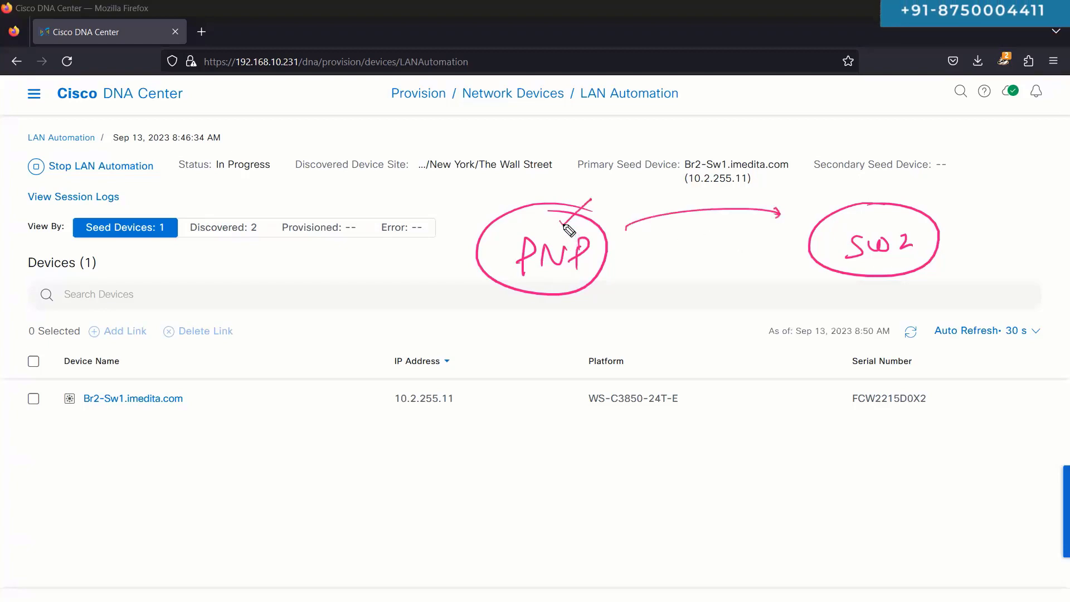
# Step: Draw an arc from Status to a circled Sw2, underline PNP, and arrow Sw2 toward the device row
pyautogui.moveTo(123, 128); pyautogui.dragTo(108, 130)
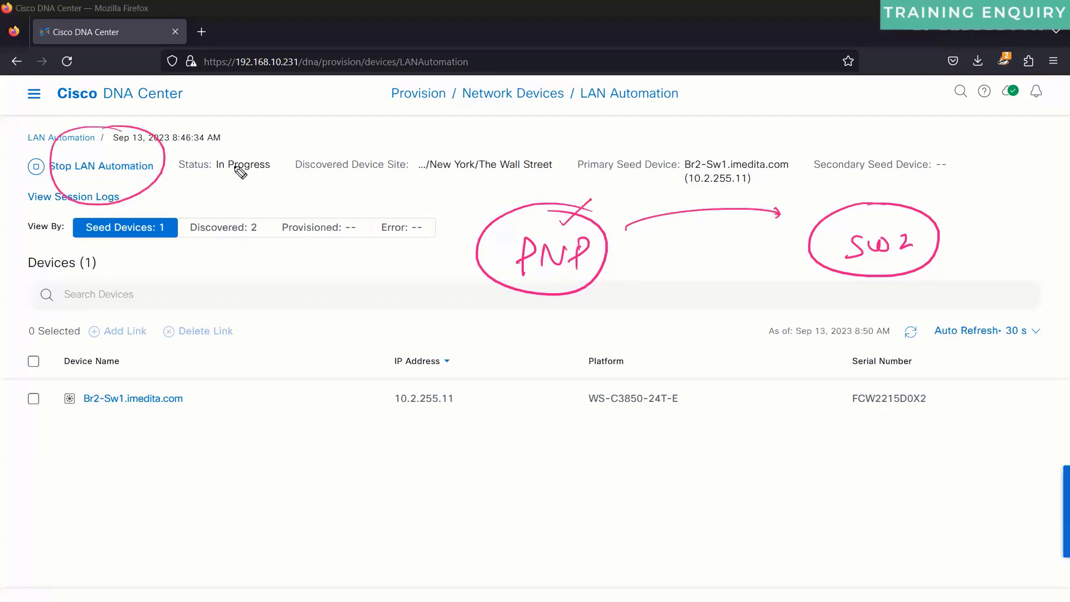
pyautogui.moveTo(223, 155); pyautogui.dragTo(817, 180)
pyautogui.moveTo(913, 183); pyautogui.dragTo(949, 203)
pyautogui.moveTo(816, 180); pyautogui.dragTo(778, 215)
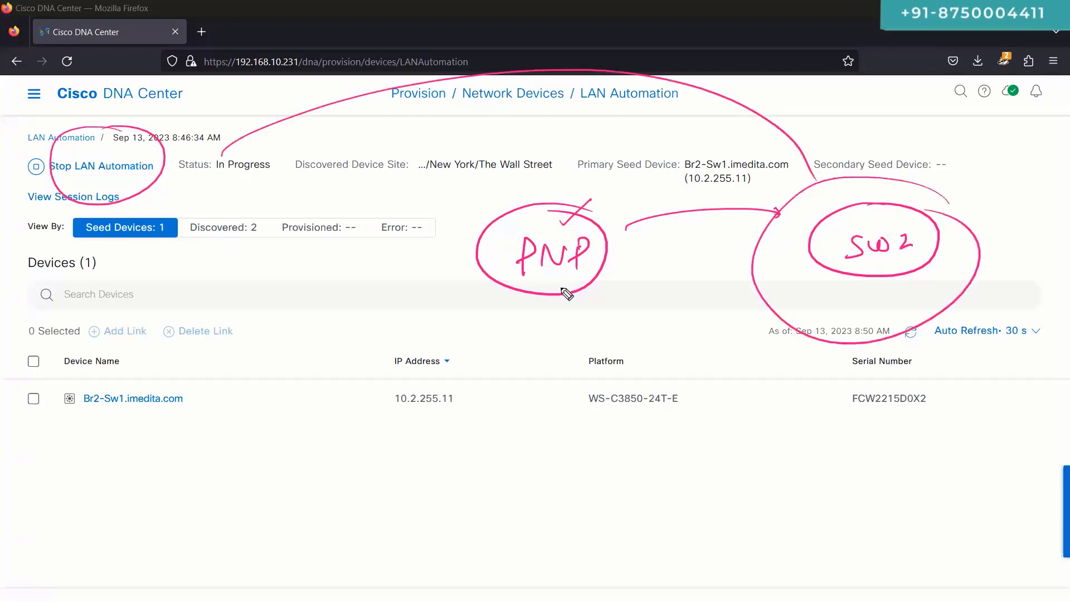
pyautogui.moveTo(545, 278); pyautogui.dragTo(577, 276)
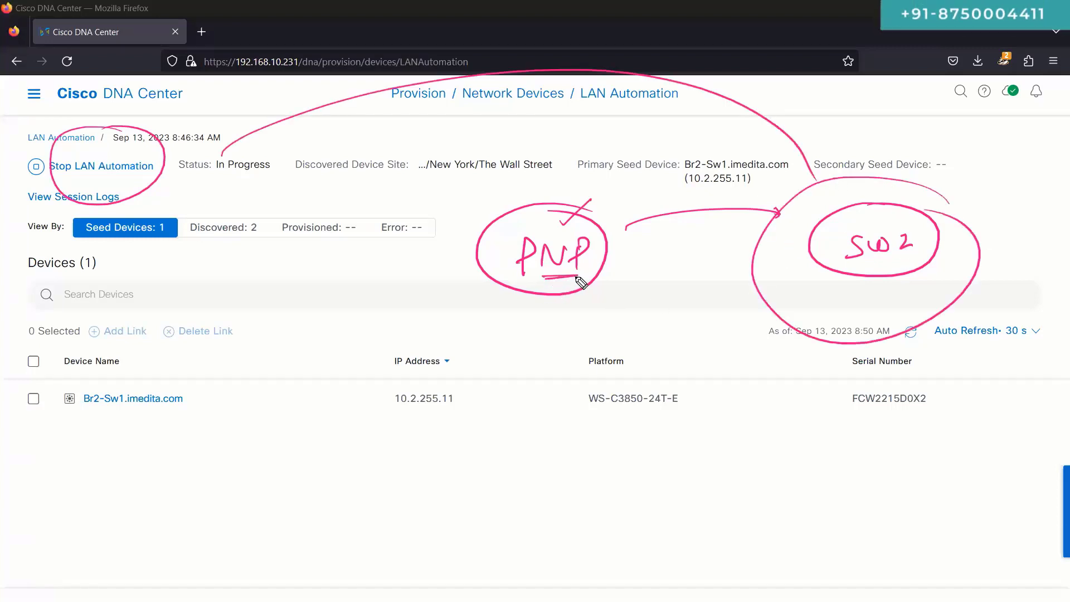
pyautogui.moveTo(841, 283); pyautogui.dragTo(716, 357)
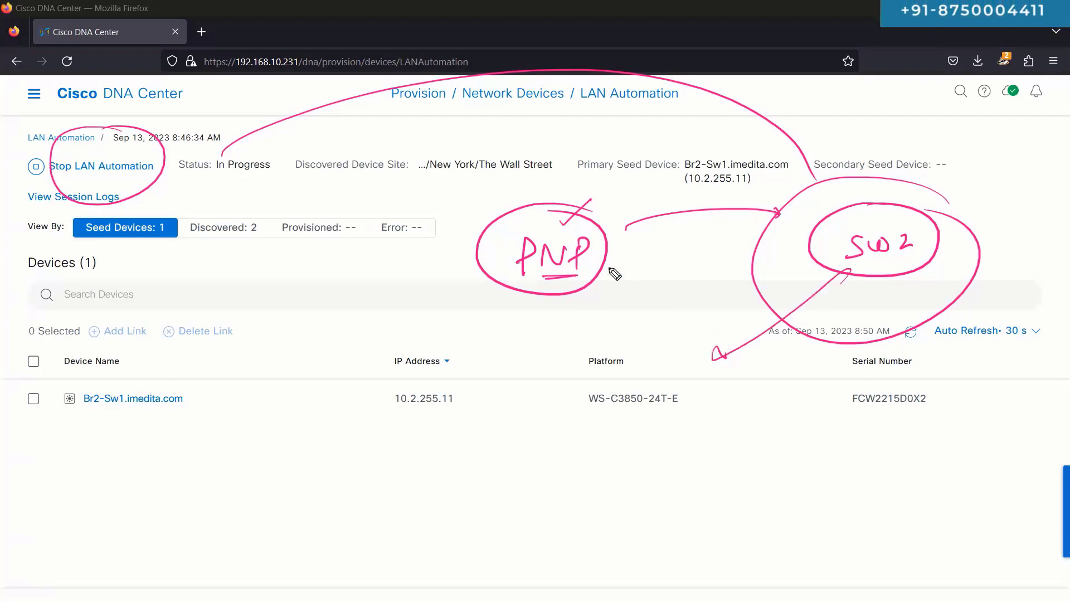
pyautogui.moveTo(608, 269); pyautogui.dragTo(631, 260)
# Step: Handwrite a boxed 'int vlan 1' note by the device row and strike the Platform value
pyautogui.moveTo(729, 402)
pyautogui.mouseDown()
pyautogui.moveTo(746, 412)
pyautogui.moveTo(772, 400)
pyautogui.moveTo(888, 403)
pyautogui.moveTo(946, 415)
pyautogui.mouseUp()
pyautogui.moveTo(717, 437)
pyautogui.mouseDown()
pyautogui.moveTo(993, 390)
pyautogui.moveTo(562, 463)
pyautogui.mouseUp()
pyautogui.moveTo(808, 444); pyautogui.dragTo(909, 507)
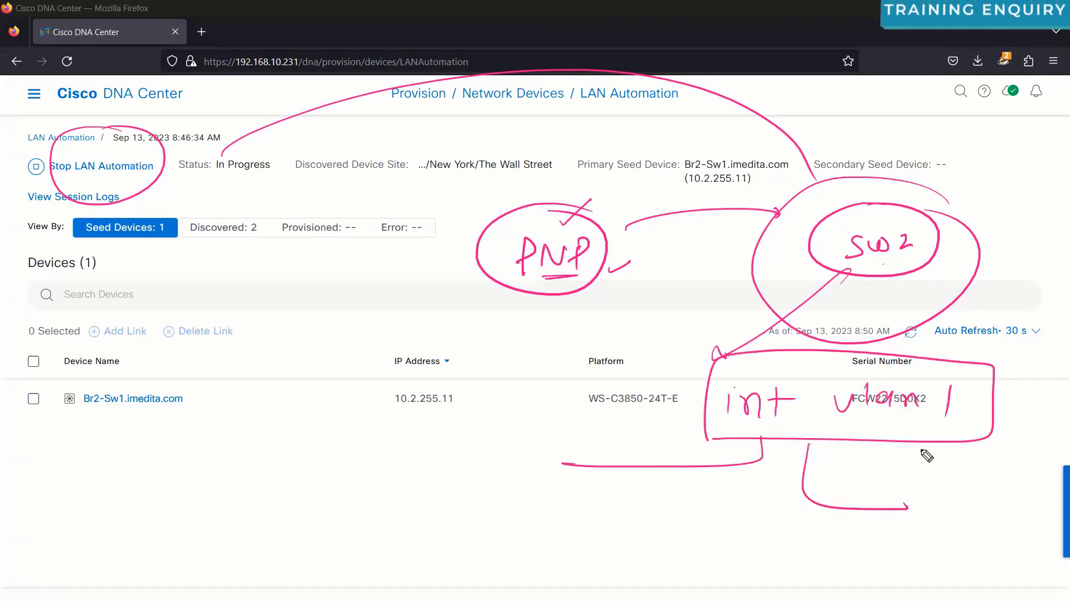
pyautogui.moveTo(926, 444); pyautogui.dragTo(1009, 491)
pyautogui.moveTo(705, 402); pyautogui.dragTo(553, 398)
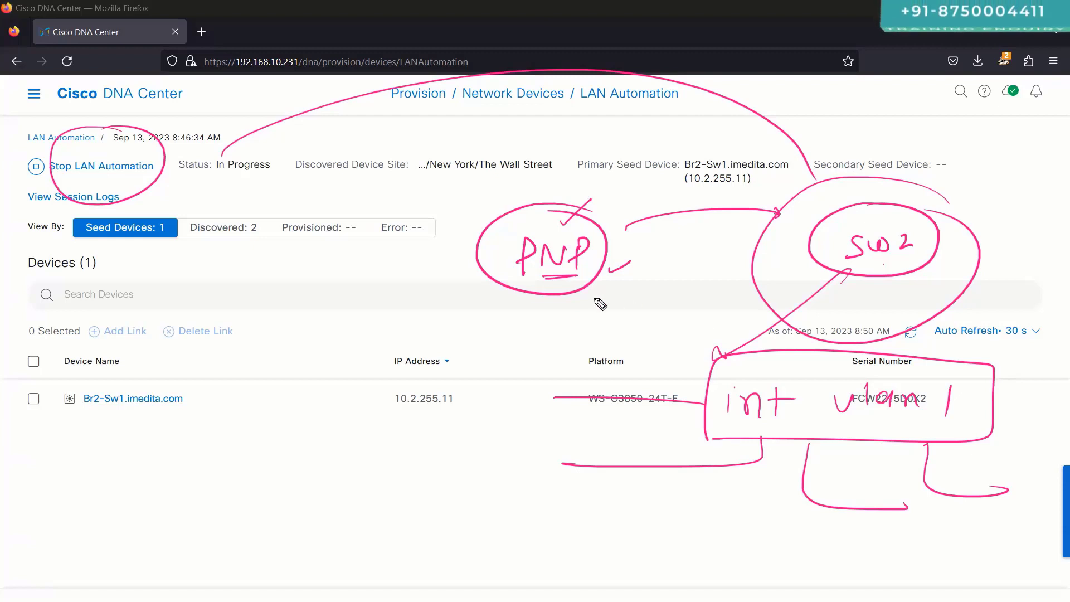
# Step: Write a vlan 1 note with arrows to PNP and SW2, then erase all annotations
pyautogui.click(356, 260)
pyautogui.moveTo(339, 269); pyautogui.dragTo(358, 276)
pyautogui.moveTo(369, 266); pyautogui.dragTo(359, 236)
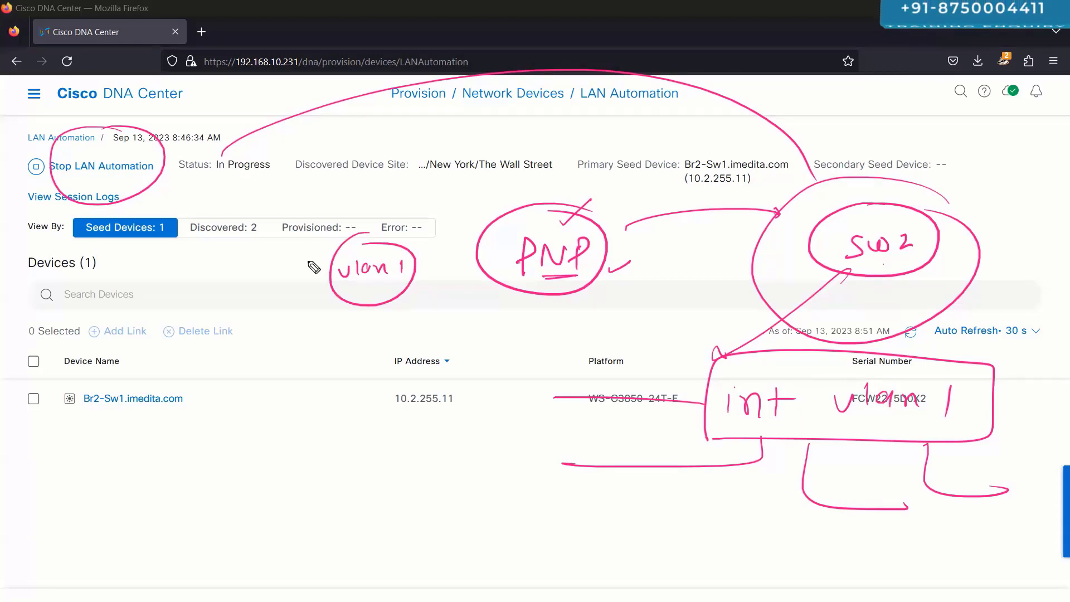
pyautogui.moveTo(407, 303); pyautogui.dragTo(518, 307)
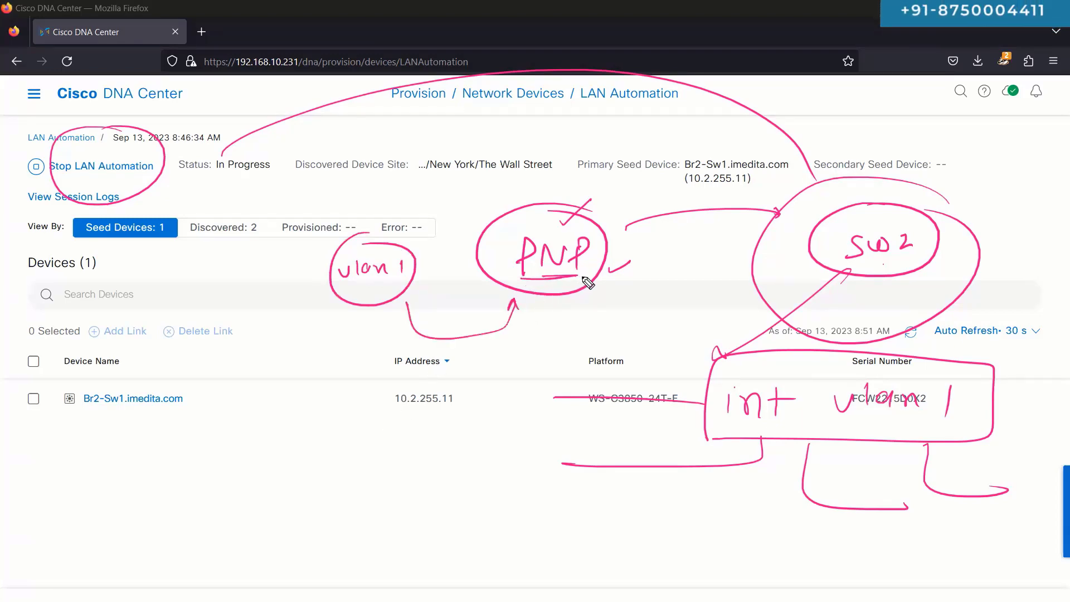
pyautogui.moveTo(879, 216); pyautogui.dragTo(898, 191)
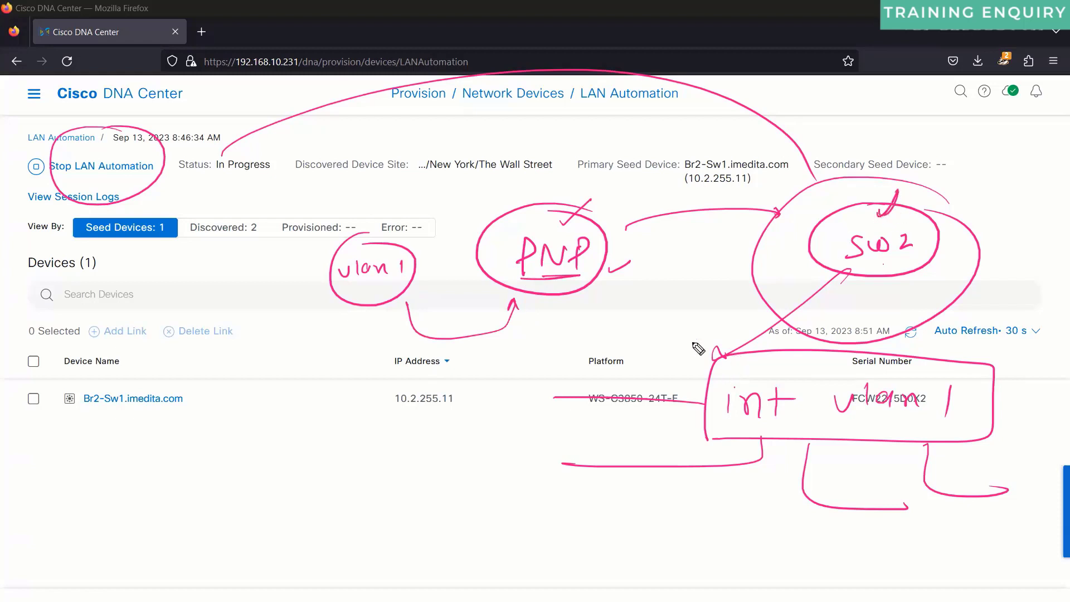
pyautogui.moveTo(672, 237)
pyautogui.mouseDown()
pyautogui.moveTo(717, 254)
pyautogui.moveTo(747, 232)
pyautogui.moveTo(710, 204)
pyautogui.mouseUp()
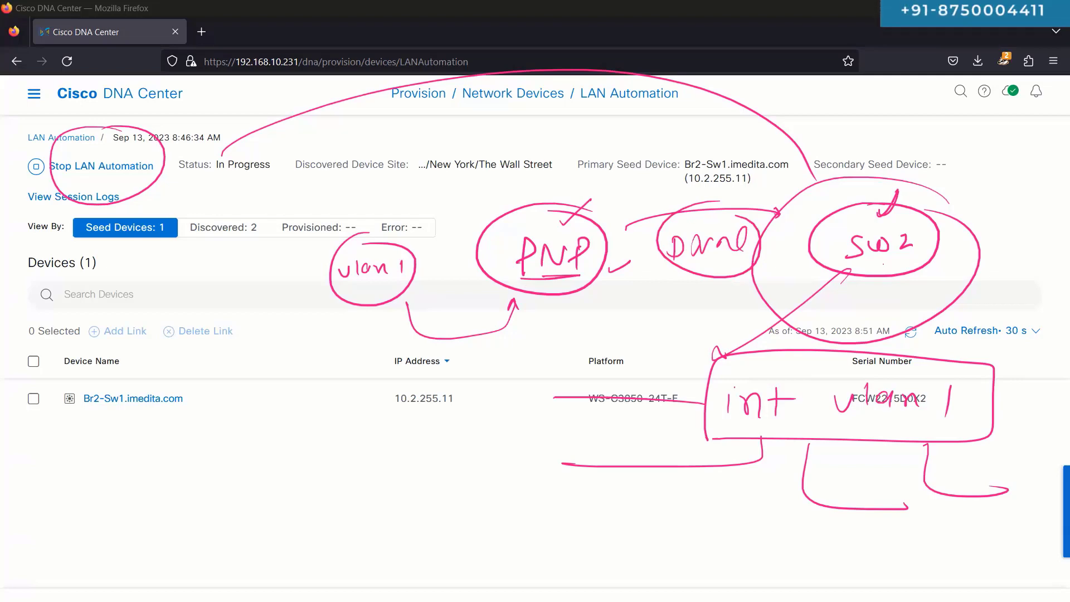
pyautogui.press('Escape')
# Step: On the Br2-Sw1 console, circle the new ISIS adjacency messages, then erase the marks
pyautogui.hotkey('alt', 'Tab')
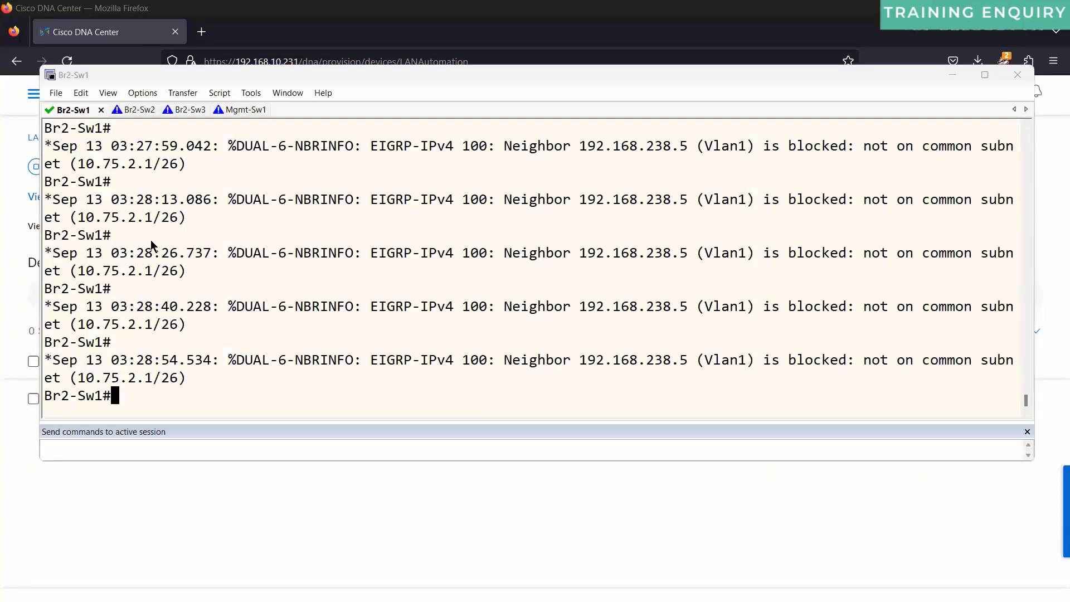
pyautogui.hotkey('ctrl', 'shift', '3')
pyautogui.moveTo(389, 168)
pyautogui.mouseDown()
pyautogui.moveTo(595, 425)
pyautogui.moveTo(148, 179)
pyautogui.mouseUp()
pyautogui.moveTo(236, 338)
pyautogui.mouseDown()
pyautogui.moveTo(287, 352)
pyautogui.moveTo(232, 410)
pyautogui.mouseUp()
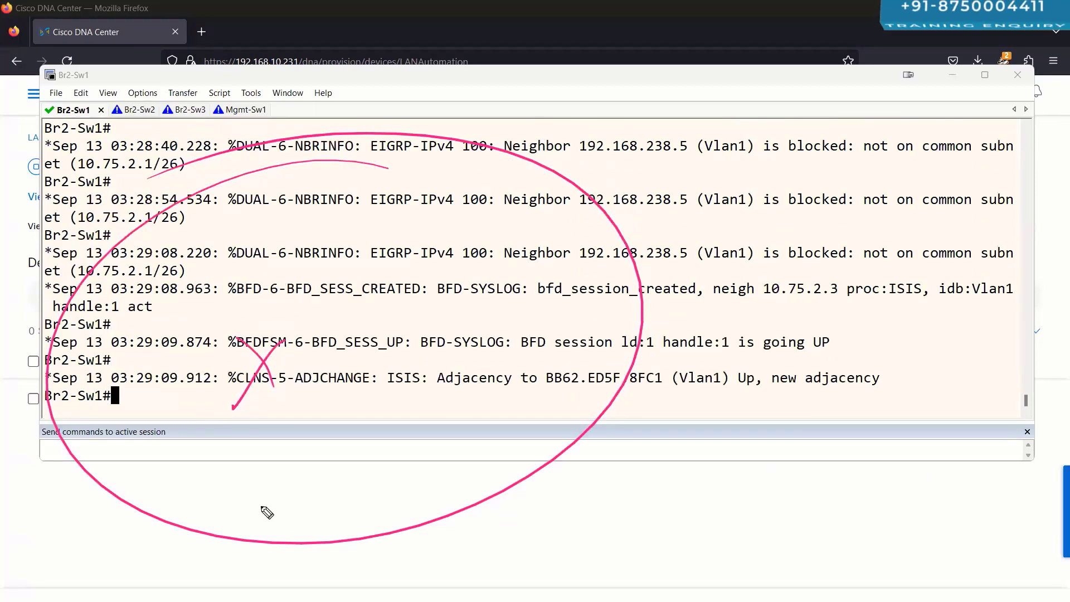
pyautogui.press('Escape')
# Step: Annotate an 'int vl' note under the Br2-Sw1 prompt, erase it, and return to DNA Center
pyautogui.moveTo(48, 399)
pyautogui.mouseDown()
pyautogui.moveTo(202, 402)
pyautogui.moveTo(204, 419)
pyautogui.moveTo(232, 417)
pyautogui.mouseUp()
pyautogui.hotkey('ctrl', '2')
pyautogui.moveTo(247, 393)
pyautogui.mouseDown()
pyautogui.moveTo(247, 418)
pyautogui.moveTo(264, 401)
pyautogui.mouseUp()
pyautogui.moveTo(293, 396)
pyautogui.mouseDown()
pyautogui.moveTo(311, 395)
pyautogui.moveTo(324, 416)
pyautogui.mouseUp()
pyautogui.moveTo(340, 457)
pyautogui.mouseDown()
pyautogui.moveTo(353, 360)
pyautogui.moveTo(341, 458)
pyautogui.mouseUp()
pyautogui.moveTo(366, 427)
pyautogui.mouseDown()
pyautogui.moveTo(348, 493)
pyautogui.moveTo(381, 477)
pyautogui.mouseUp()
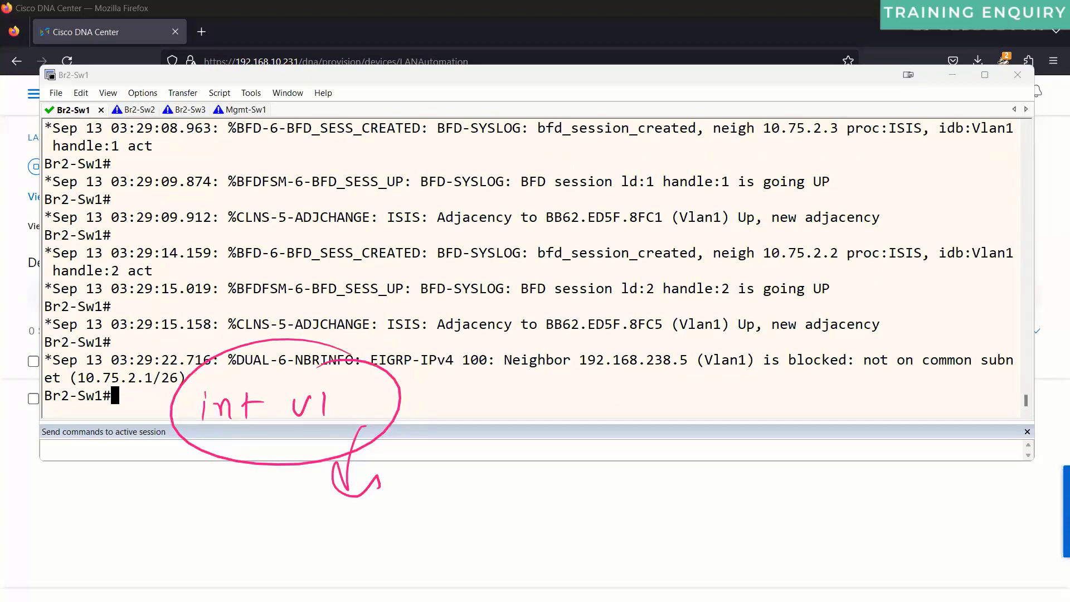
pyautogui.press('super+Print')
pyautogui.press('Escape')
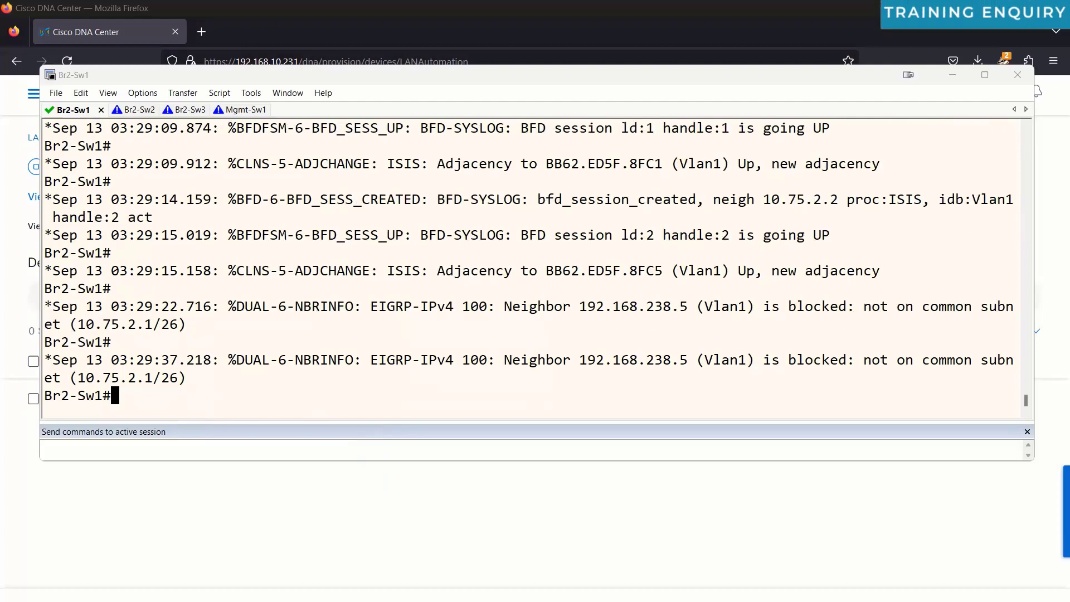
pyautogui.hotkey('alt', 'Tab')
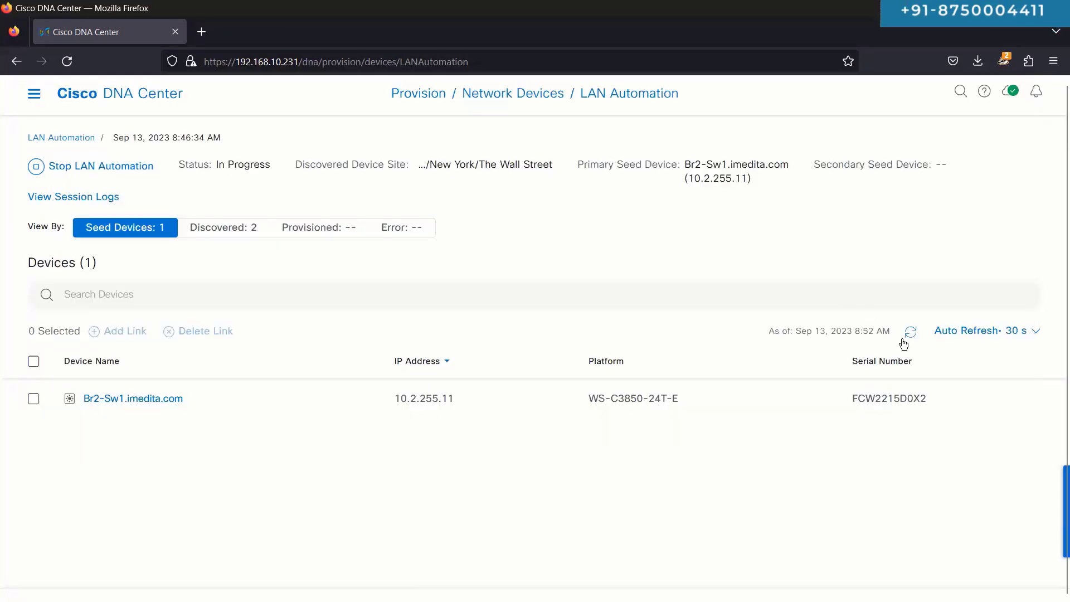
pyautogui.doubleClick(238, 163)
pyautogui.click(238, 163)
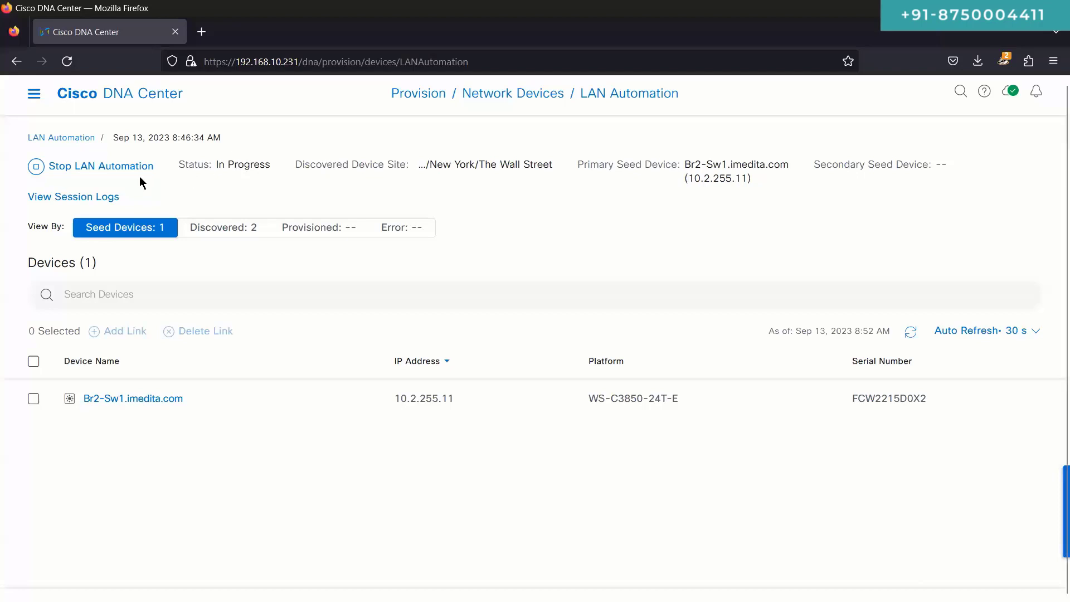
pyautogui.tripleClick(256, 167)
pyautogui.tripleClick(256, 167)
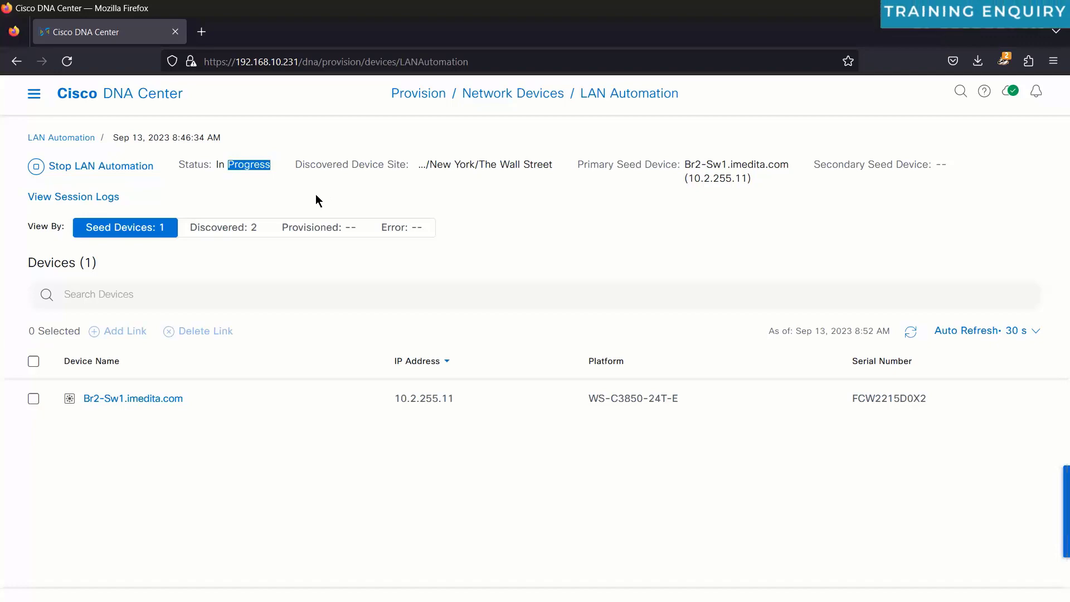
pyautogui.click(254, 229)
pyautogui.click(150, 236)
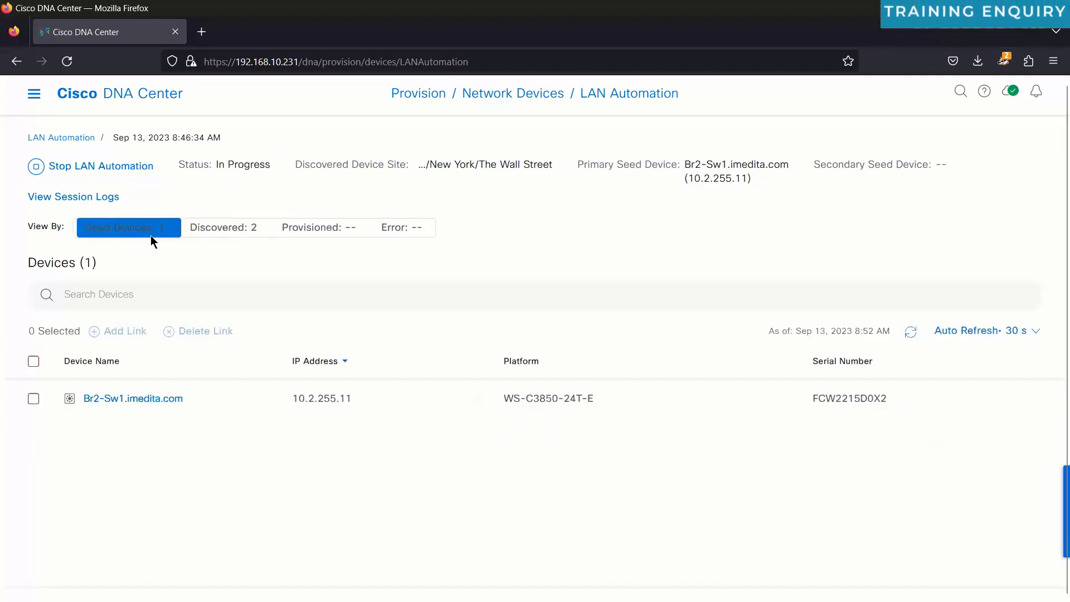
pyautogui.click(105, 198)
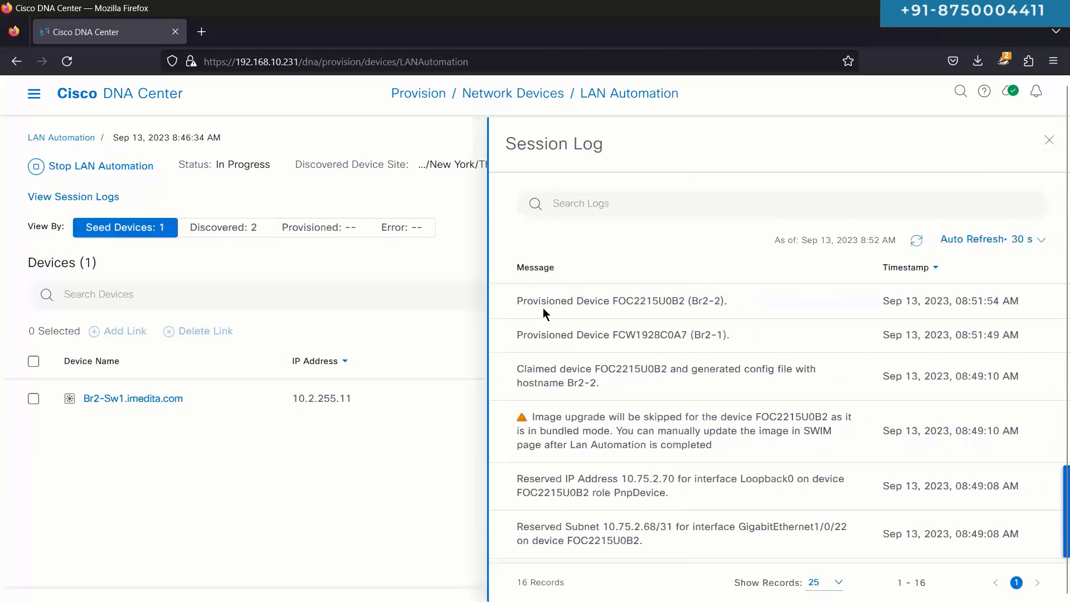
pyautogui.tripleClick(543, 304)
pyautogui.doubleClick(555, 332)
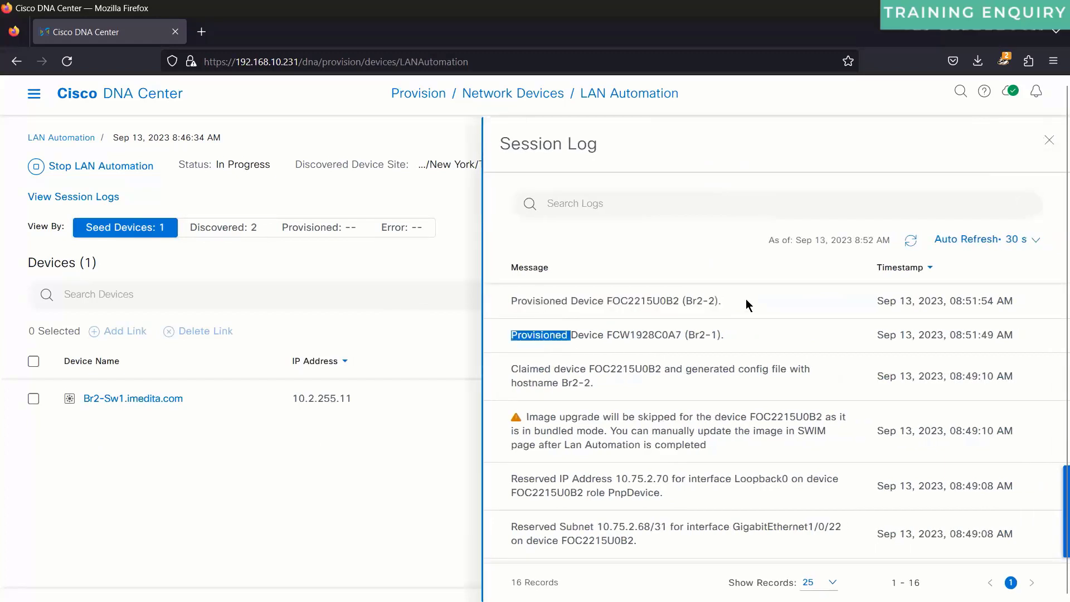
pyautogui.click(912, 241)
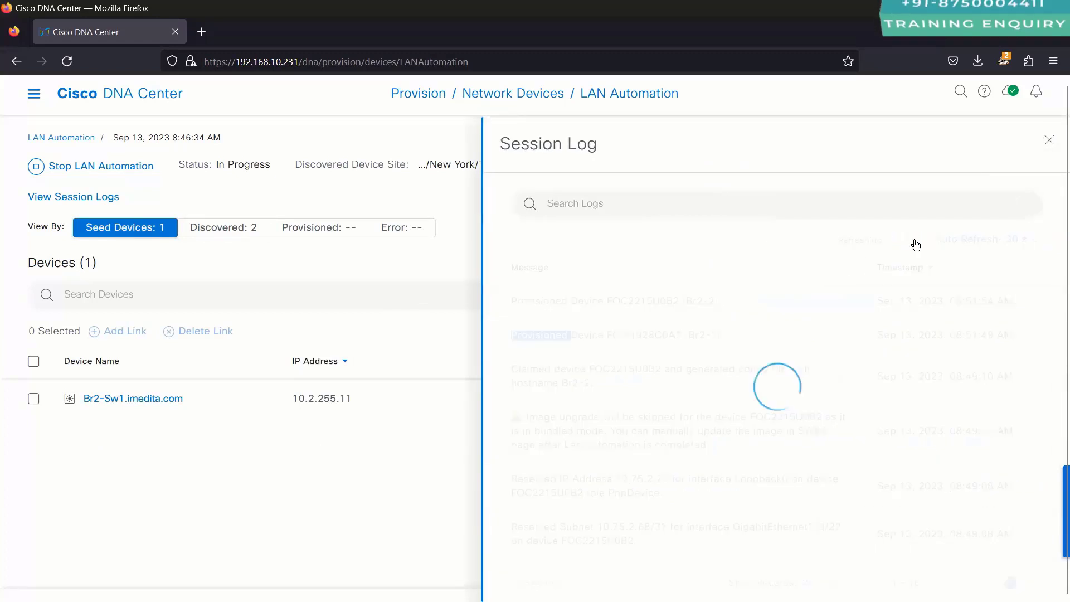
pyautogui.doubleClick(646, 302)
pyautogui.click(311, 290)
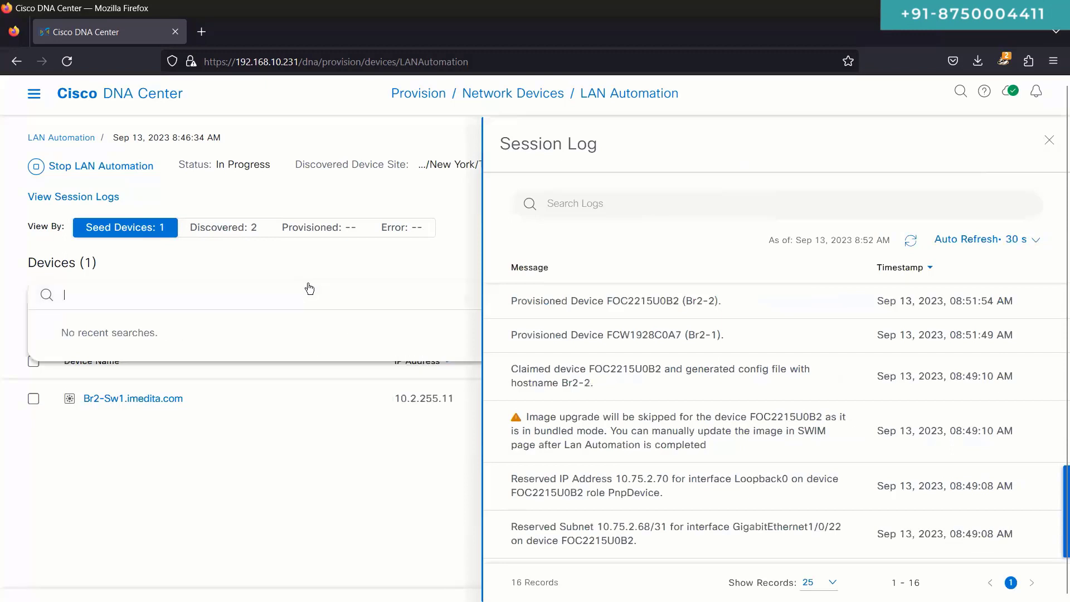
pyautogui.click(264, 275)
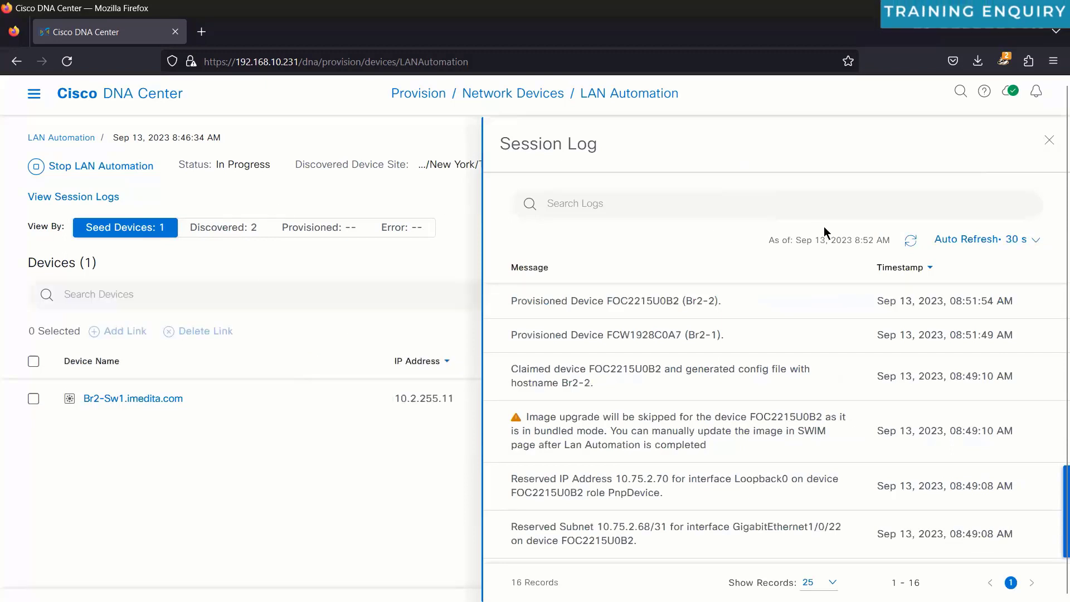
pyautogui.click(1051, 144)
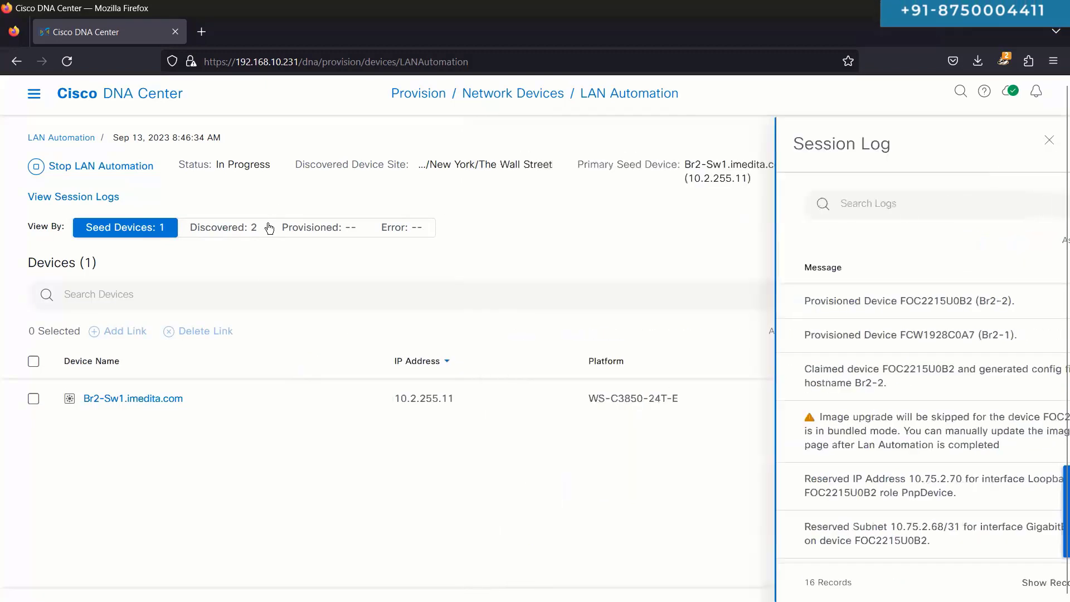
pyautogui.click(240, 227)
pyautogui.doubleClick(231, 167)
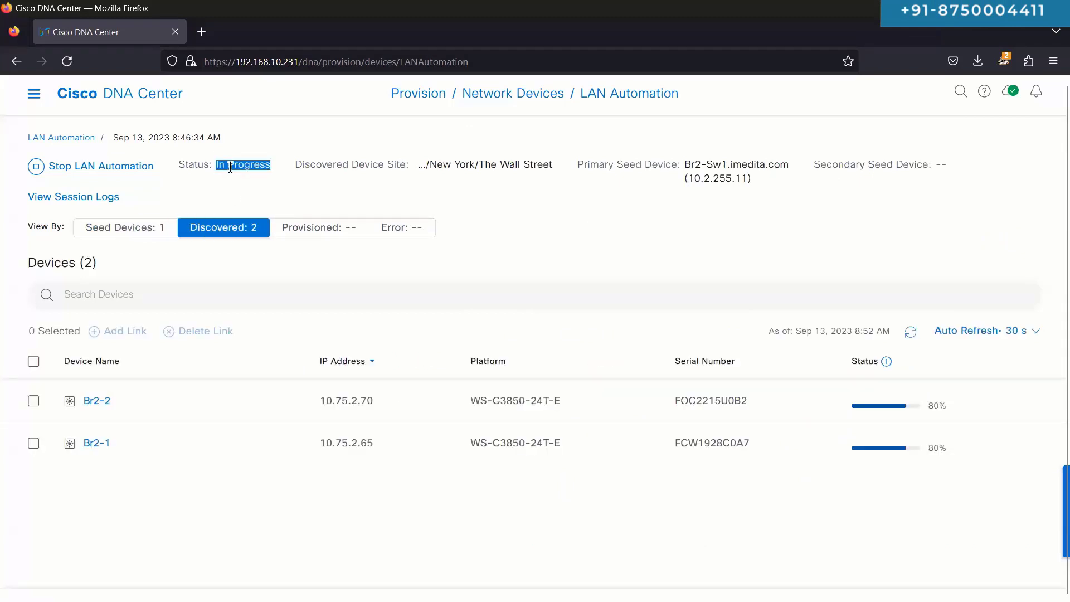
pyautogui.click(85, 138)
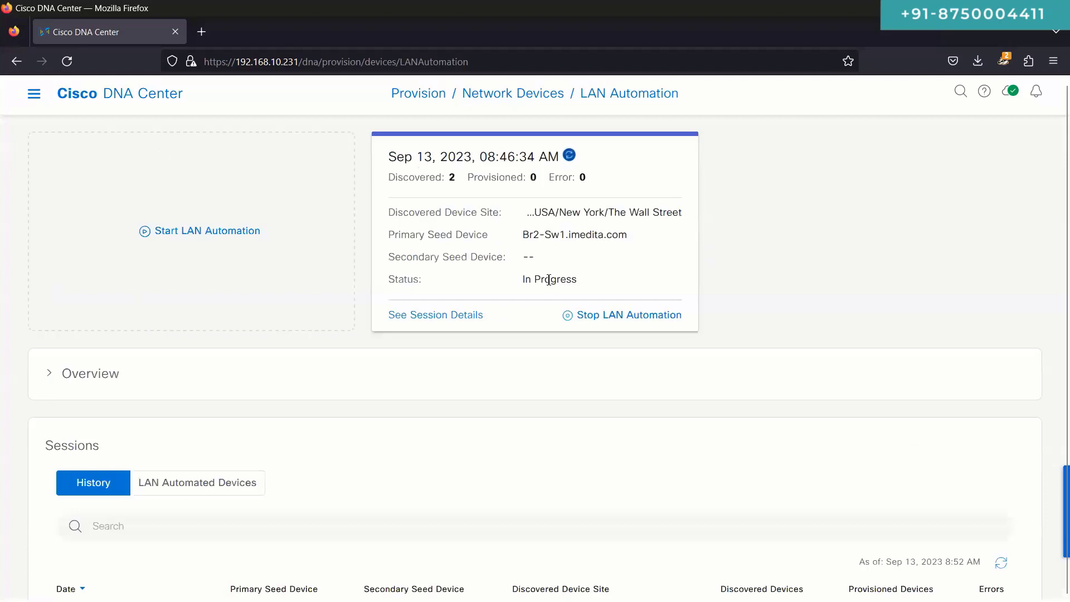
pyautogui.doubleClick(549, 280)
pyautogui.click(451, 314)
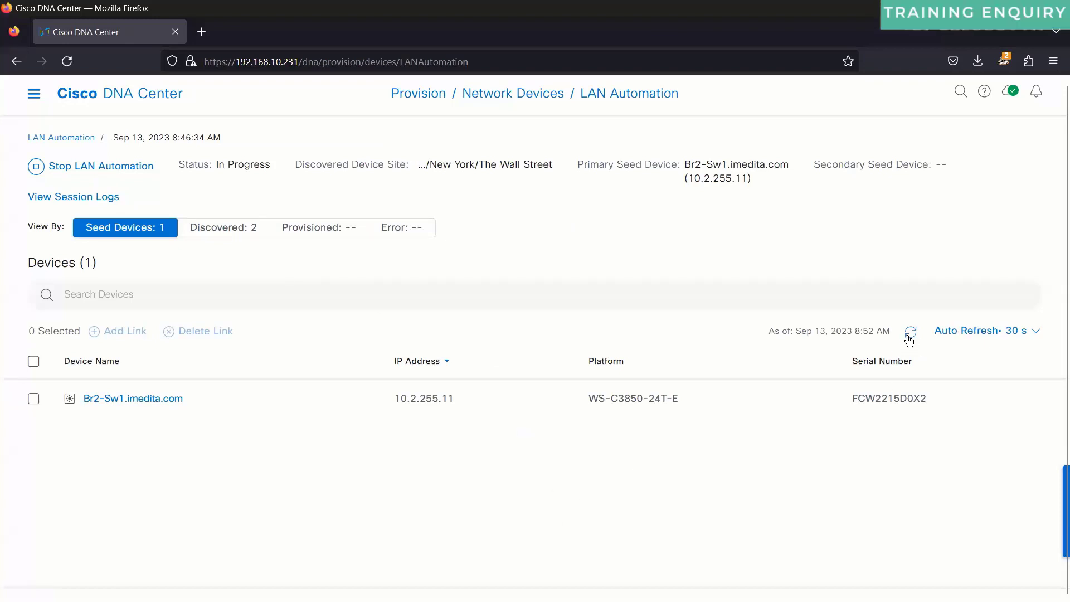
# Step: List discovered Br2-2 and Br2-1 at 80%, check the log's 08:46:34 start entry, and close it
pyautogui.click(218, 229)
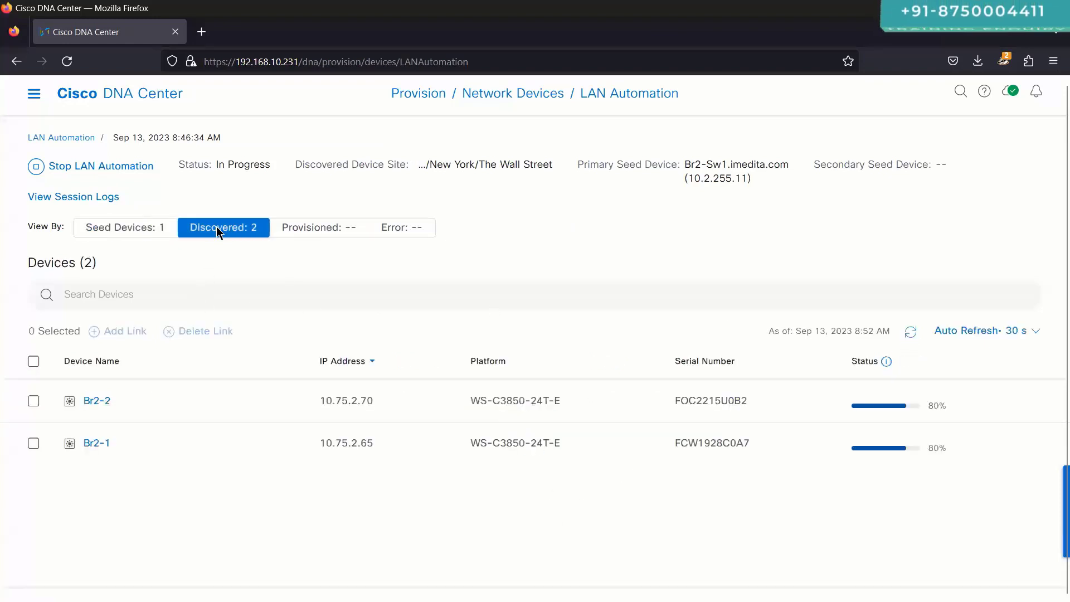
pyautogui.moveTo(929, 412)
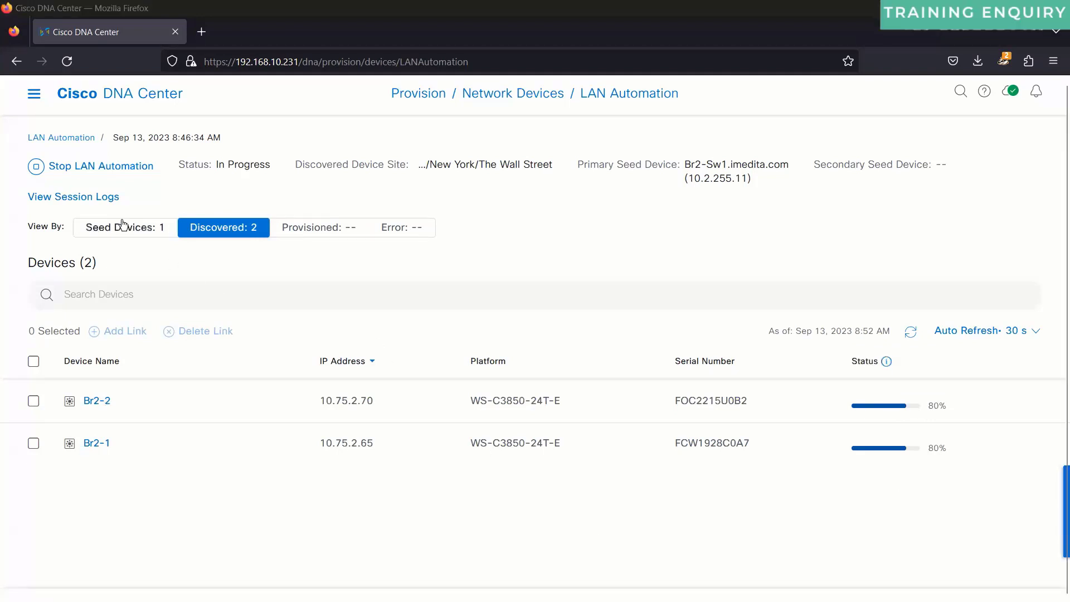
pyautogui.click(105, 197)
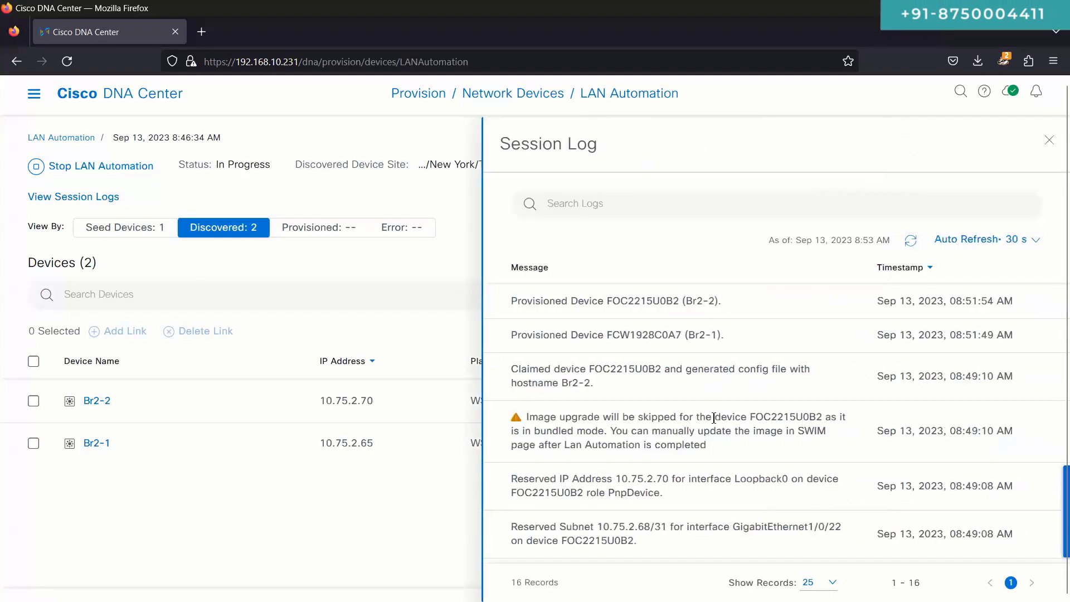
pyautogui.scroll(-5, 714, 418)
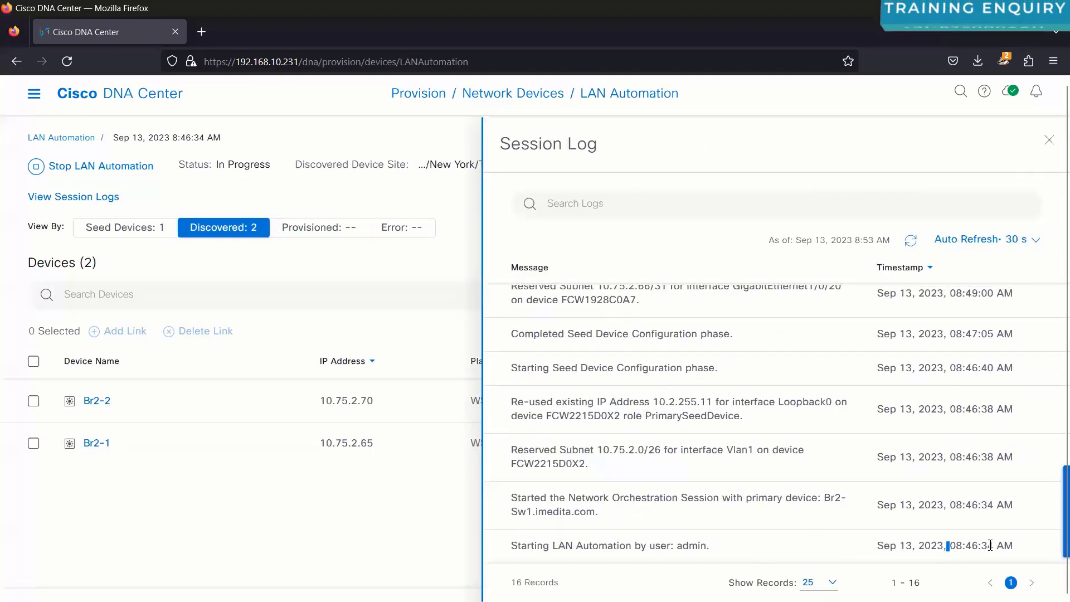
pyautogui.moveTo(990, 545); pyautogui.dragTo(992, 545)
pyautogui.scroll(5, 941, 476)
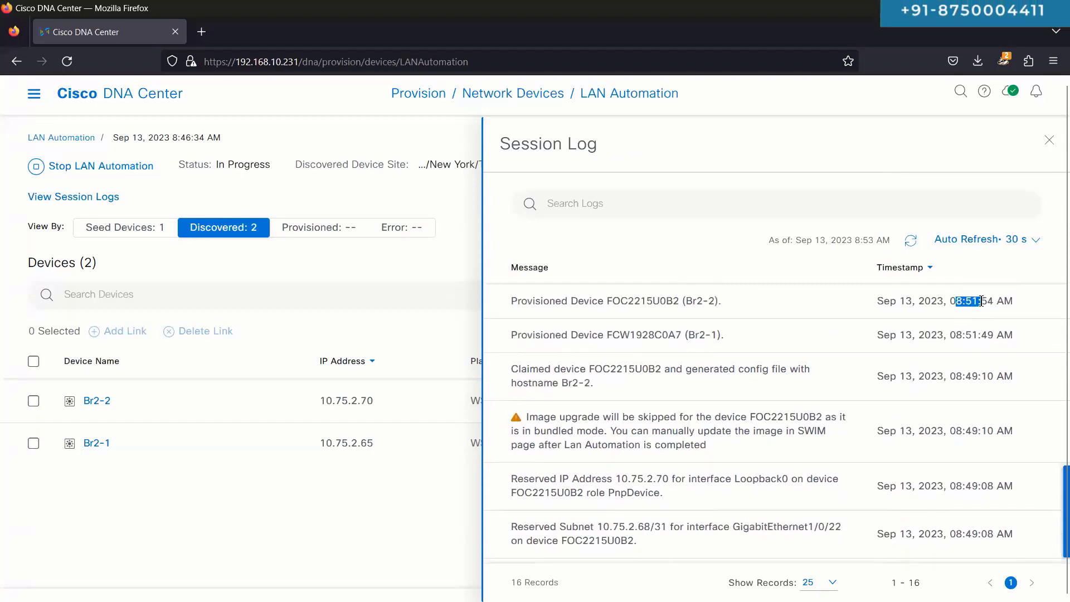
pyautogui.scroll(-5, 966, 449)
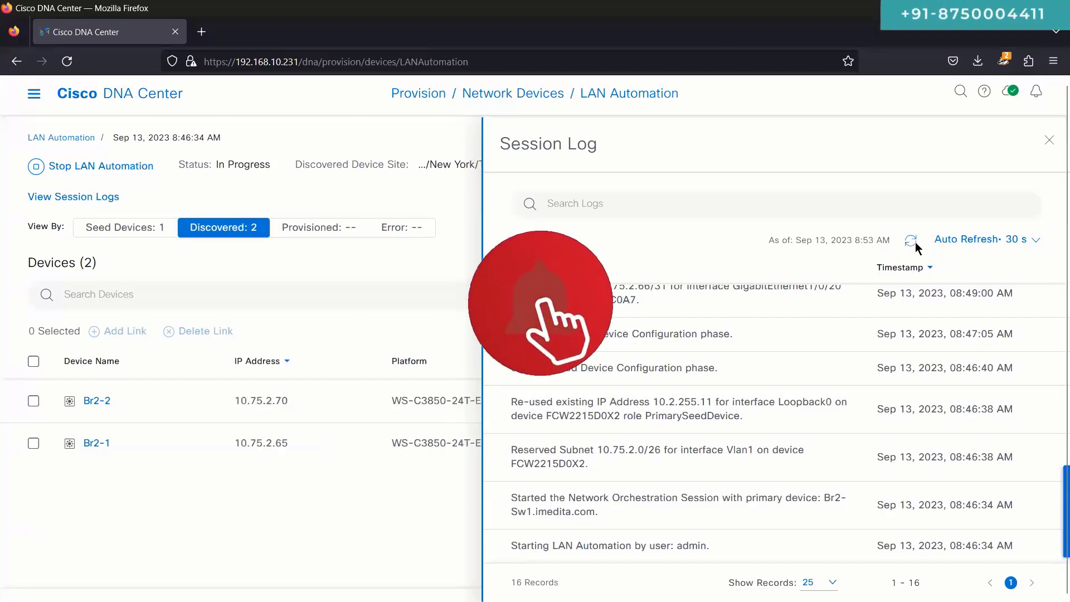
pyautogui.click(1050, 139)
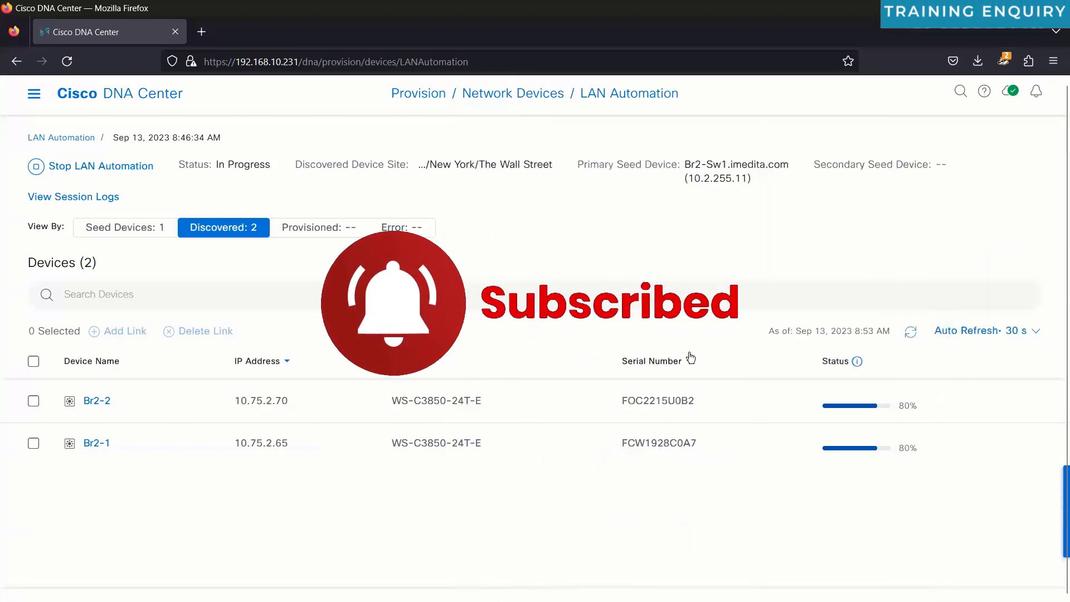
# Step: Refresh the device table and confirm Br2-2 and Br2-1 now appear as Provisioned
pyautogui.click(911, 334)
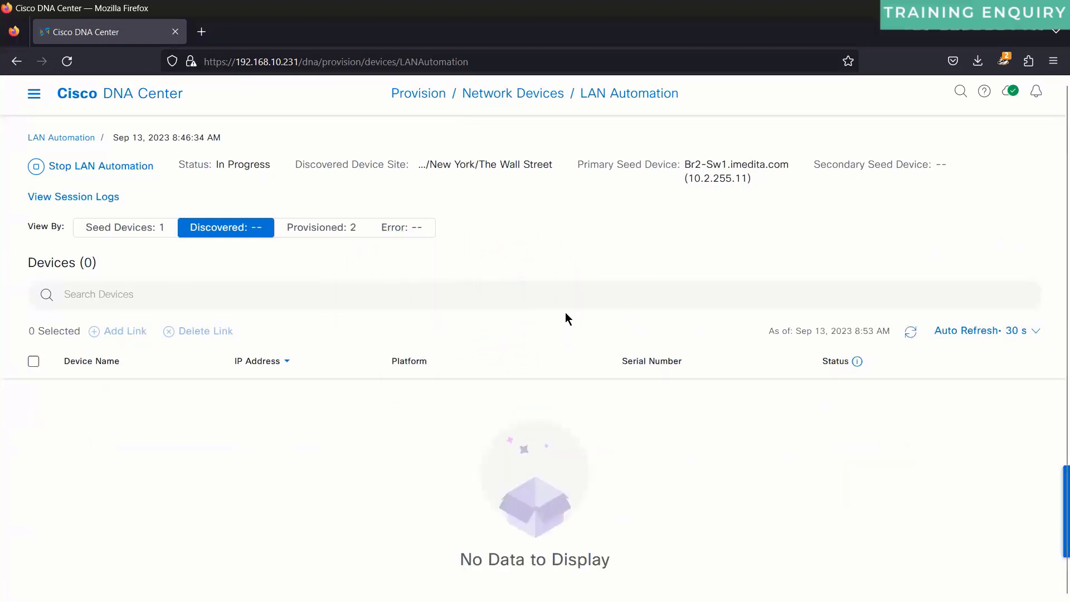
pyautogui.click(322, 233)
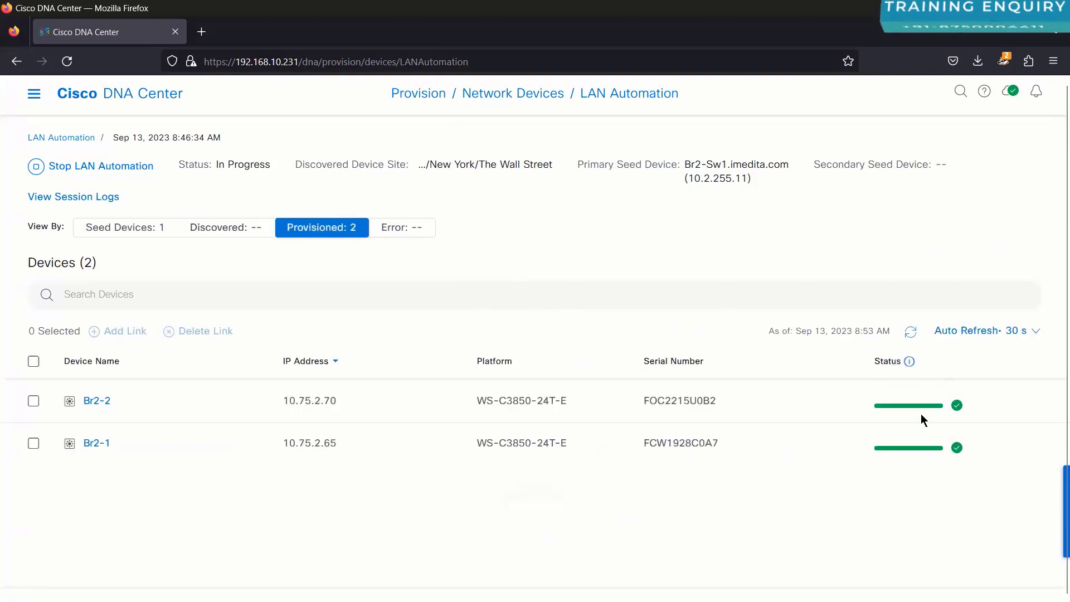
pyautogui.click(910, 332)
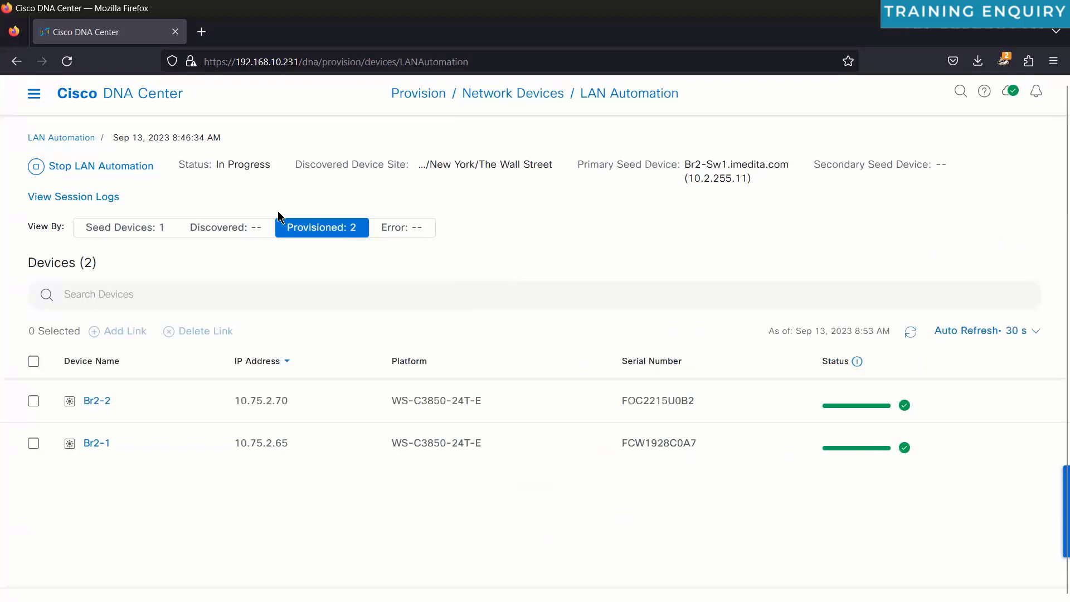
pyautogui.click(225, 227)
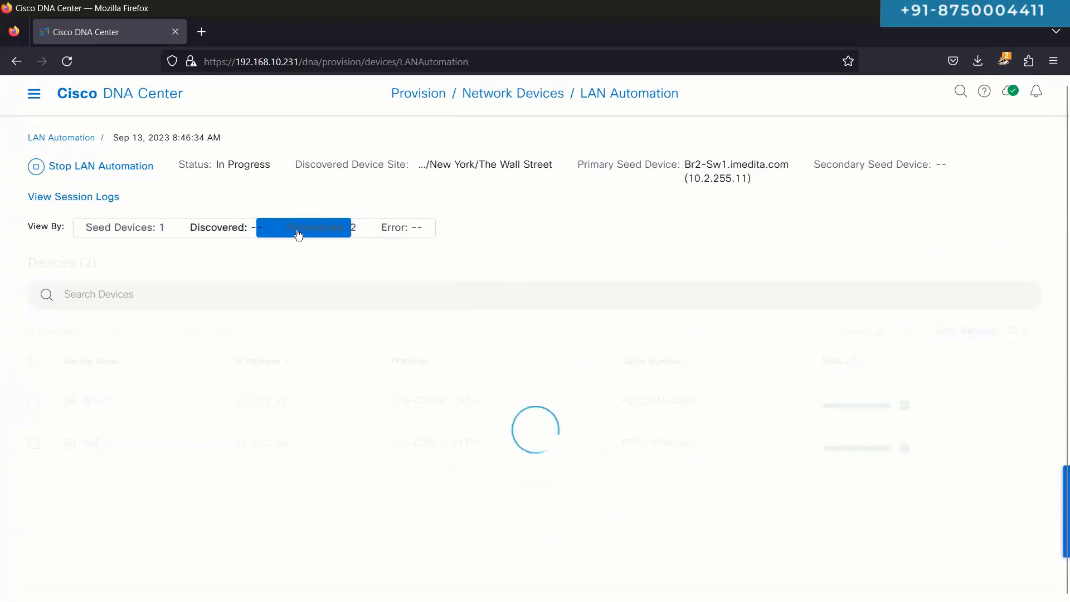
pyautogui.click(313, 231)
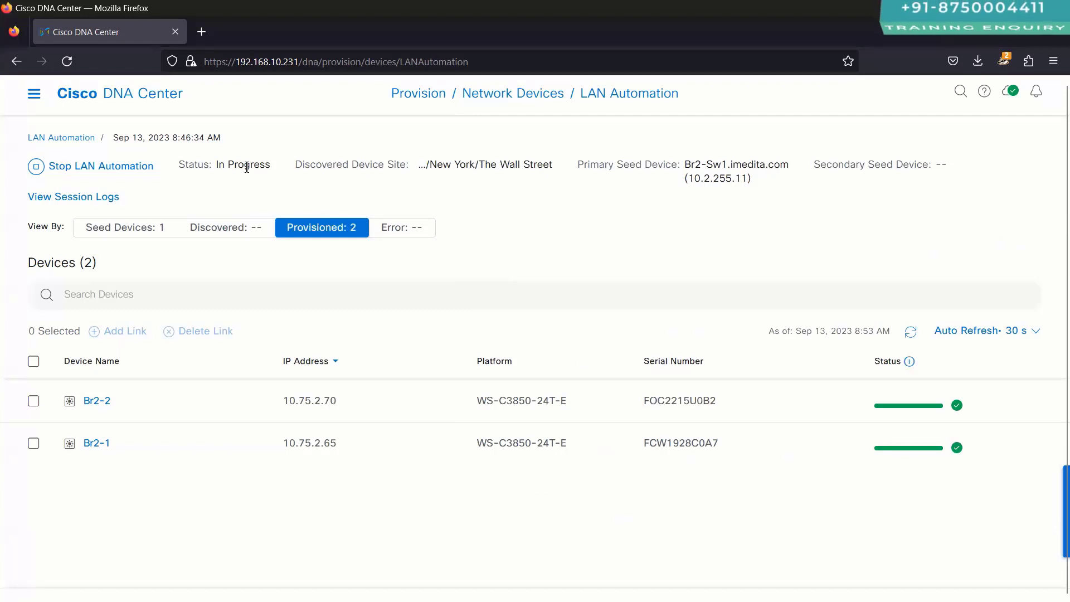
# Step: Return to the LAN Automation overview and open the running session's details and log
pyautogui.click(72, 139)
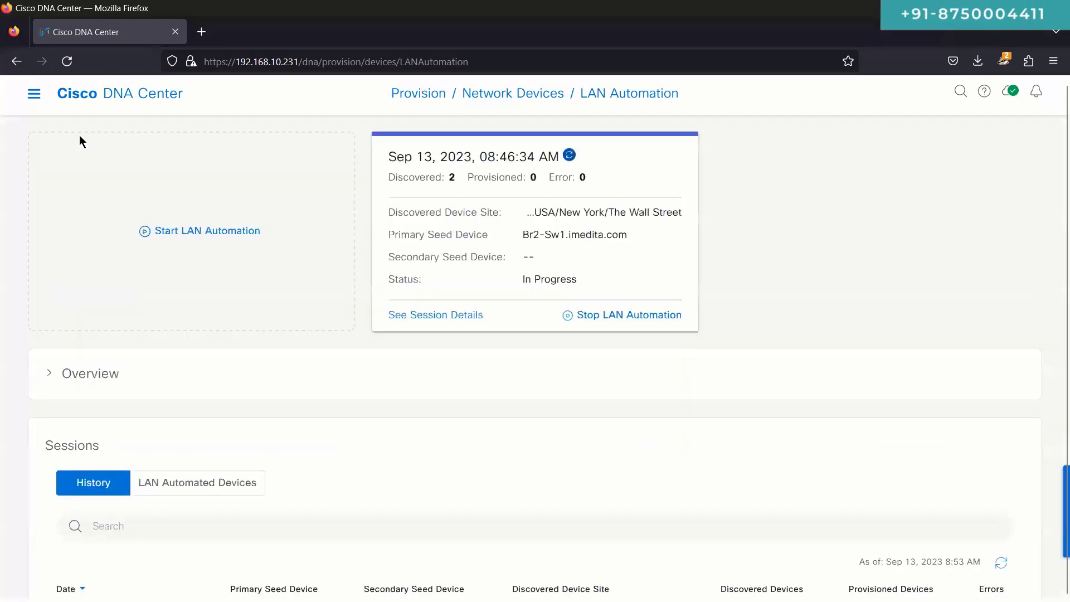
pyautogui.click(436, 316)
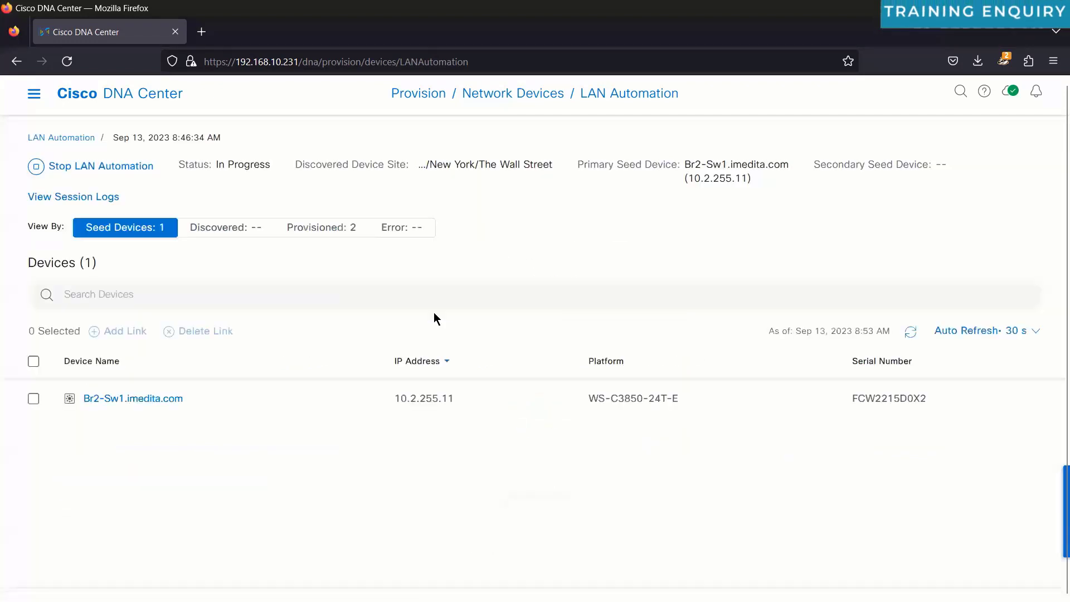
pyautogui.click(96, 198)
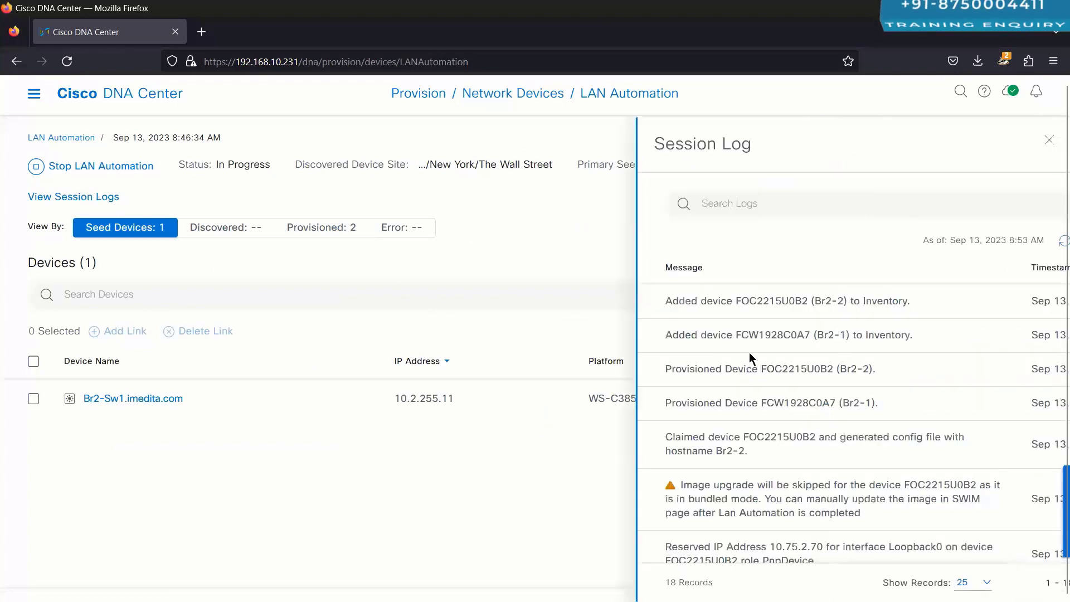
pyautogui.moveTo(578, 303); pyautogui.dragTo(658, 304)
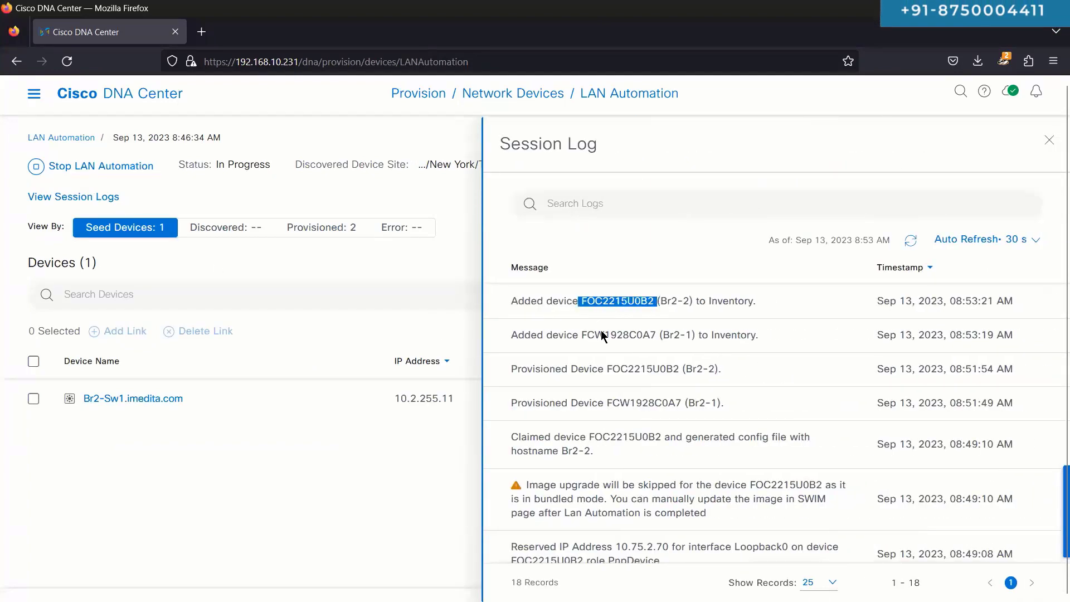
pyautogui.moveTo(586, 335); pyautogui.dragTo(707, 330)
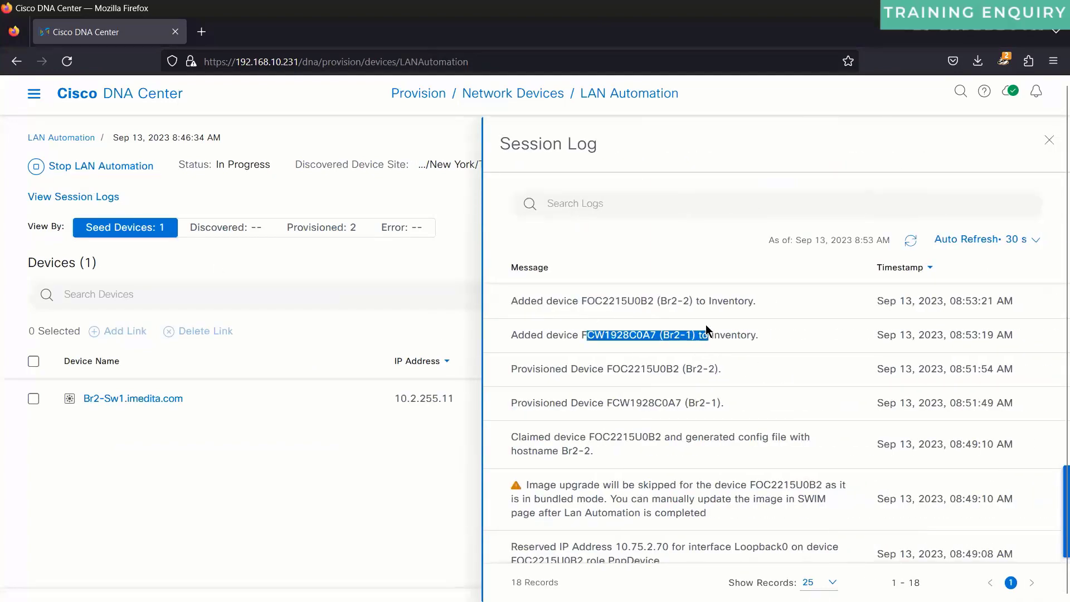
pyautogui.click(772, 340)
pyautogui.click(911, 241)
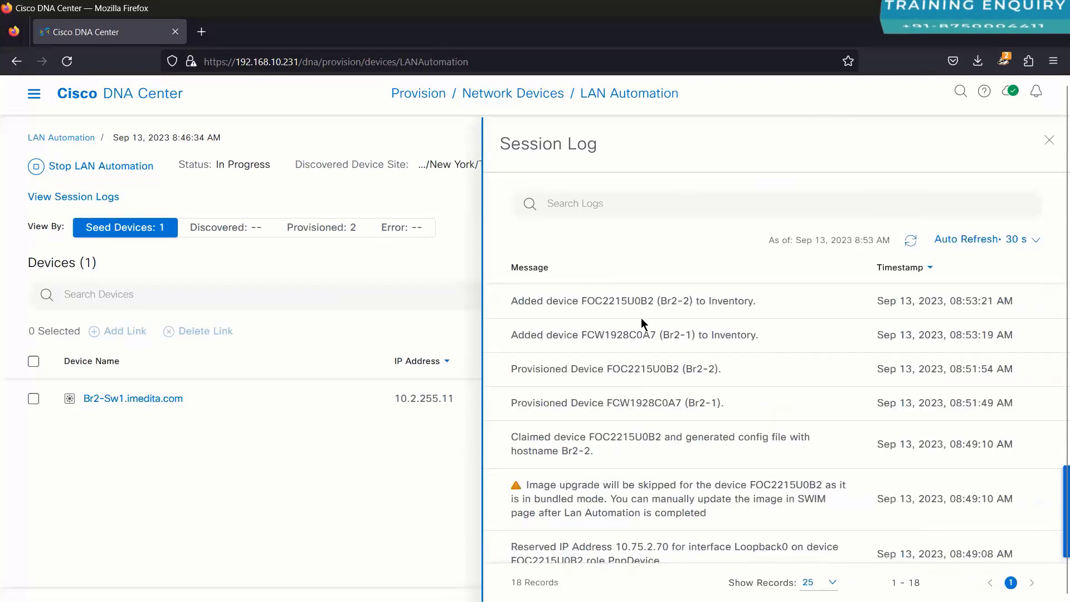
pyautogui.moveTo(595, 305); pyautogui.dragTo(690, 335)
pyautogui.click(690, 333)
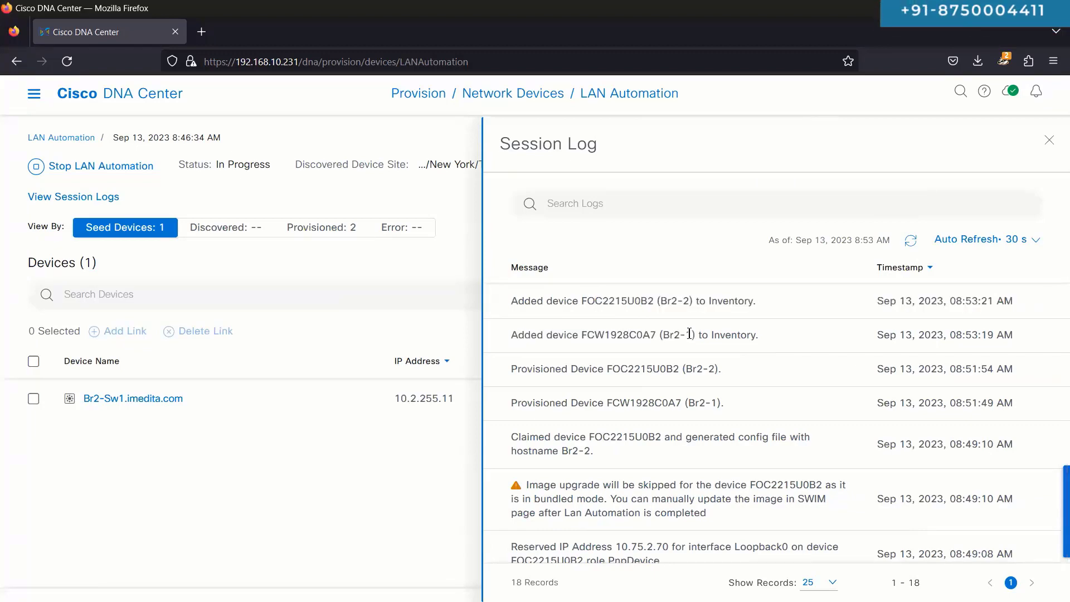
pyautogui.scroll(-10, 689, 334)
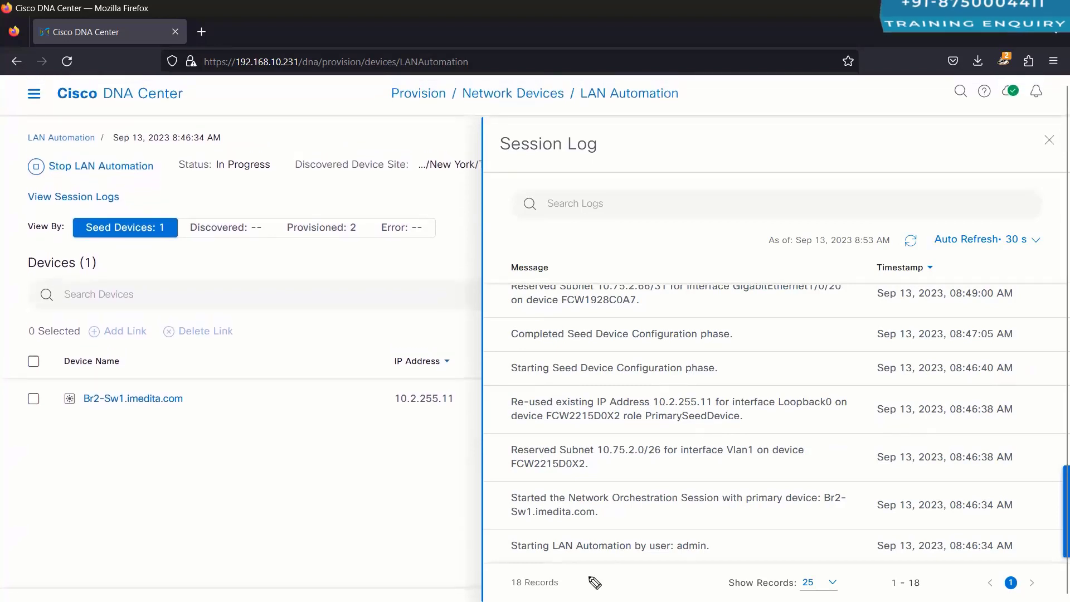
# Step: Circle the automation start entry, draw a boxed SW1, and add a boxed DNAC arrowing to SW1
pyautogui.moveTo(507, 559)
pyautogui.mouseDown()
pyautogui.moveTo(669, 560)
pyautogui.moveTo(669, 525)
pyautogui.moveTo(519, 566)
pyautogui.mouseUp()
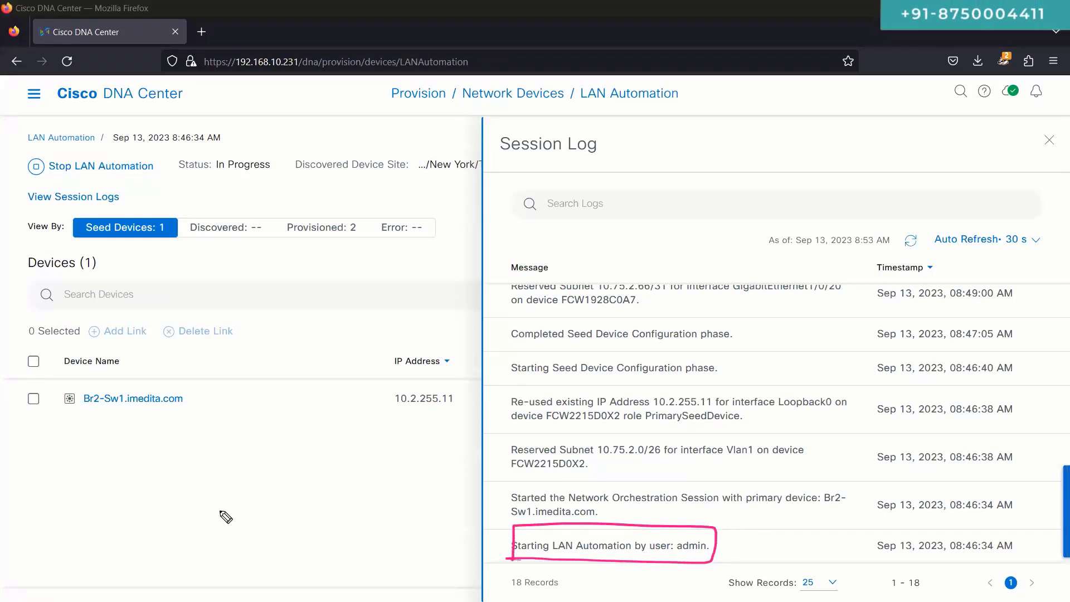
pyautogui.moveTo(202, 429)
pyautogui.mouseDown()
pyautogui.moveTo(270, 471)
pyautogui.moveTo(192, 475)
pyautogui.mouseUp()
pyautogui.moveTo(253, 440); pyautogui.dragTo(246, 472)
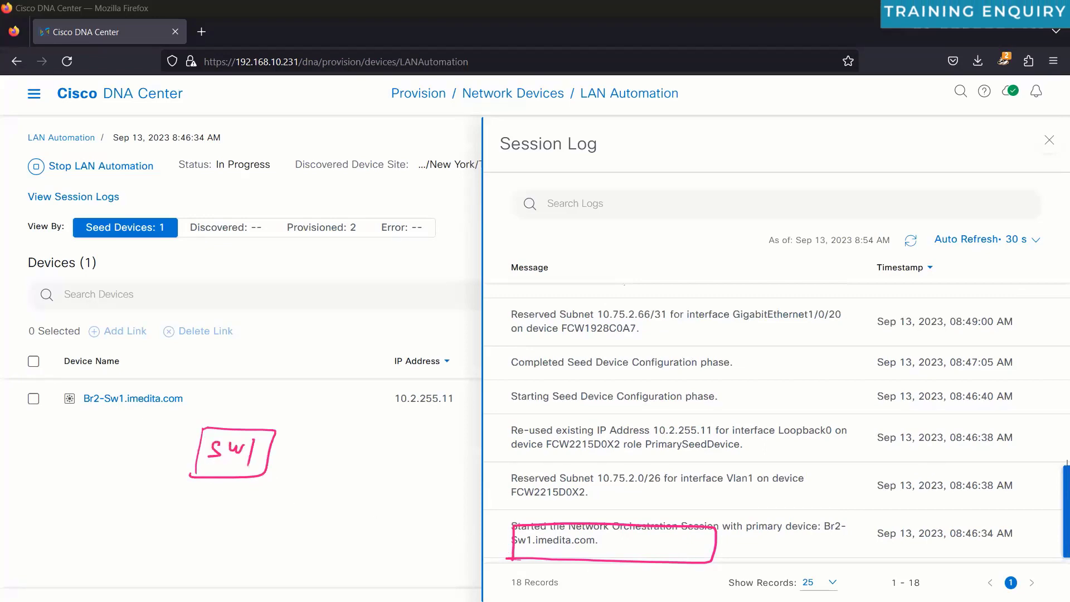
pyautogui.press('Delete')
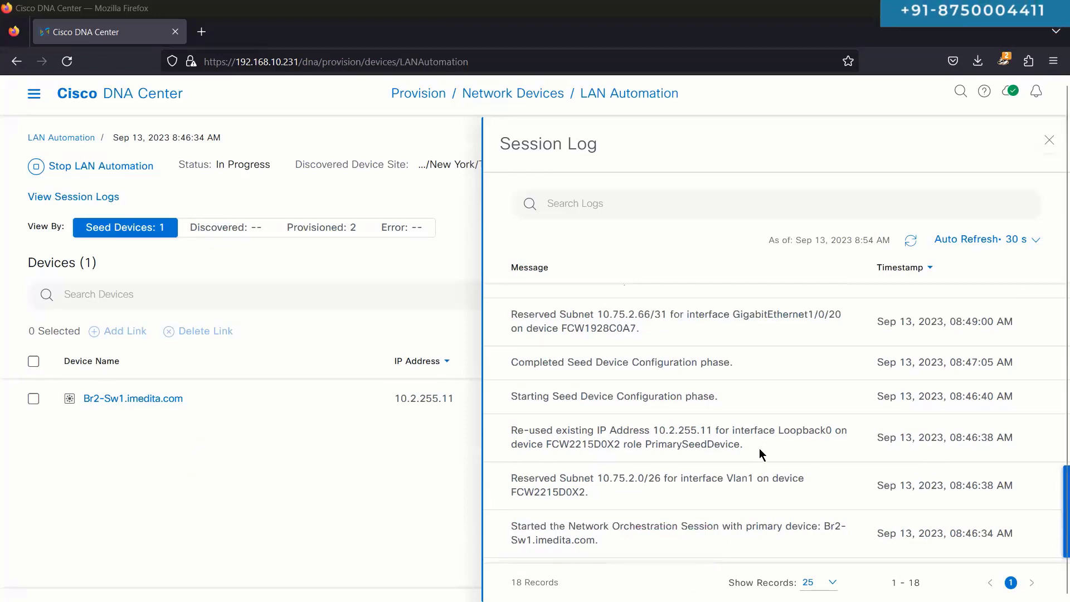
pyautogui.scroll(4, 696, 452)
pyautogui.scroll(-5, 625, 463)
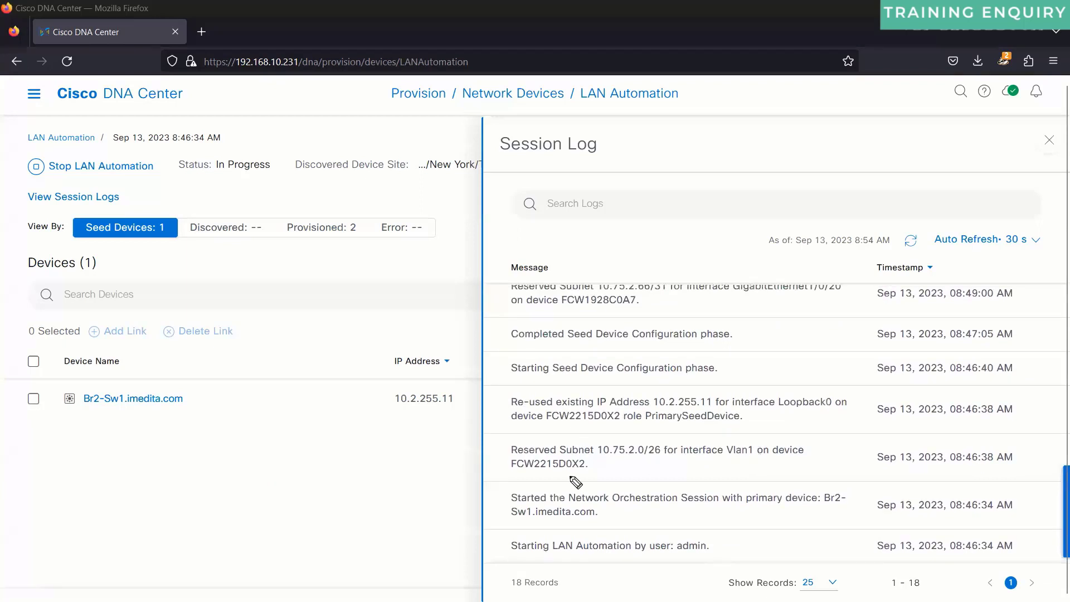
pyautogui.moveTo(518, 563)
pyautogui.mouseDown()
pyautogui.moveTo(699, 564)
pyautogui.moveTo(698, 521)
pyautogui.mouseUp()
pyautogui.hotkey('ctrl', 'z')
pyautogui.hotkey('ctrl', 'z')
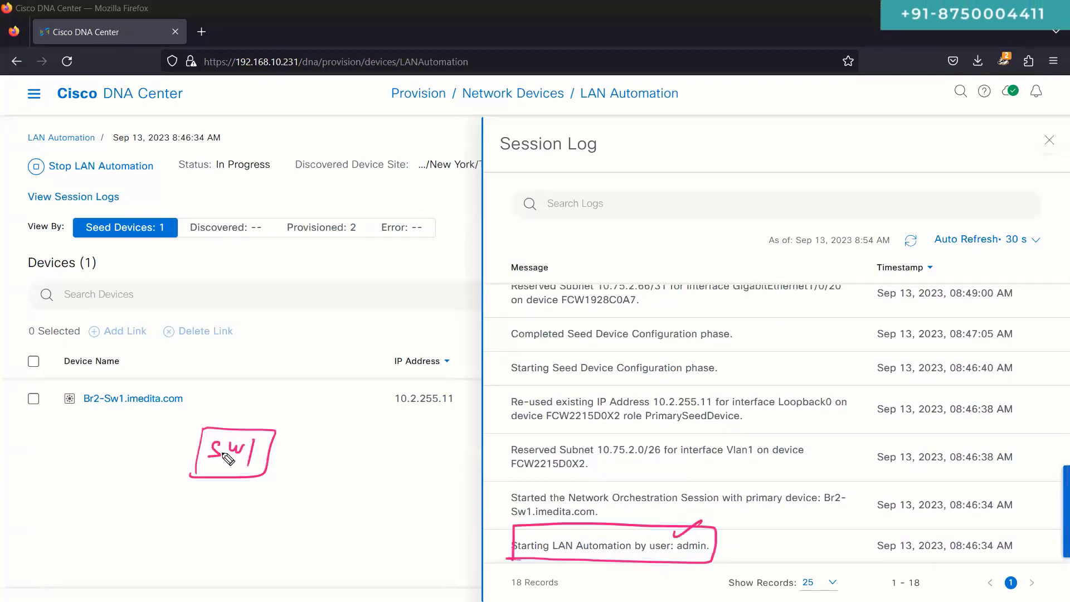
pyautogui.moveTo(110, 188); pyautogui.dragTo(133, 171)
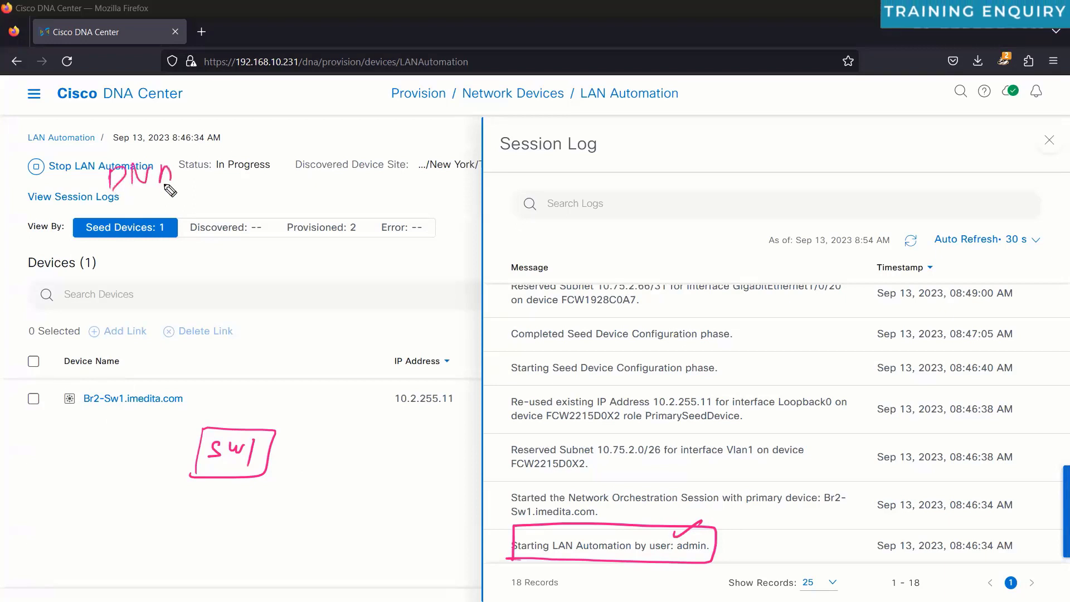
pyautogui.moveTo(197, 166); pyautogui.dragTo(188, 183)
pyautogui.moveTo(214, 142)
pyautogui.mouseDown()
pyautogui.moveTo(84, 223)
pyautogui.moveTo(78, 334)
pyautogui.moveTo(179, 478)
pyautogui.mouseUp()
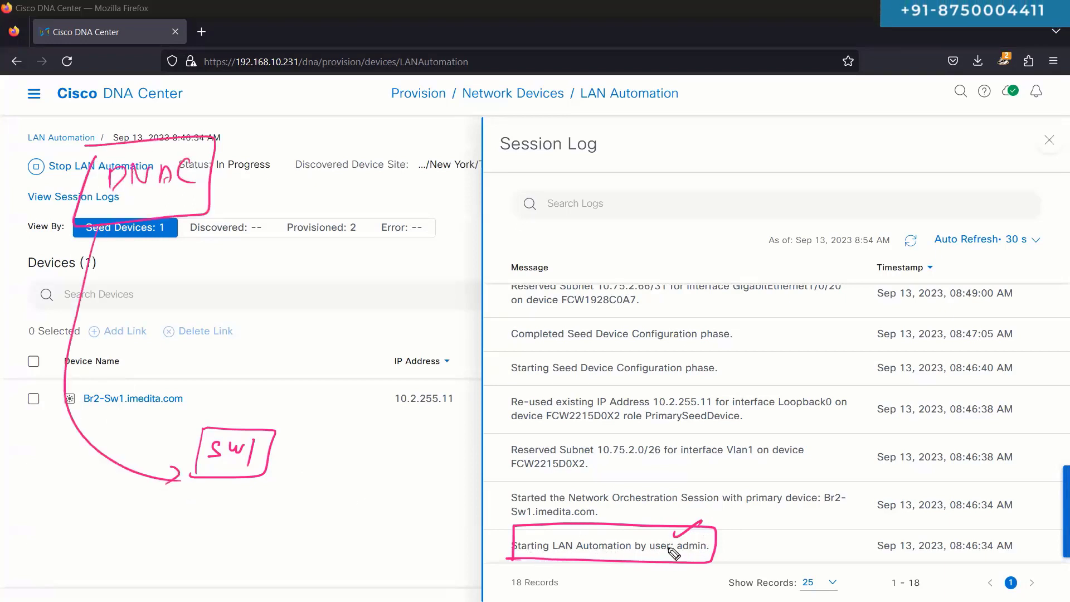
# Step: Circle the starting user, Orchestration Session and primary device Br2-Sw1.imedita.com, ticking the SW1 box
pyautogui.moveTo(674, 553); pyautogui.dragTo(694, 524)
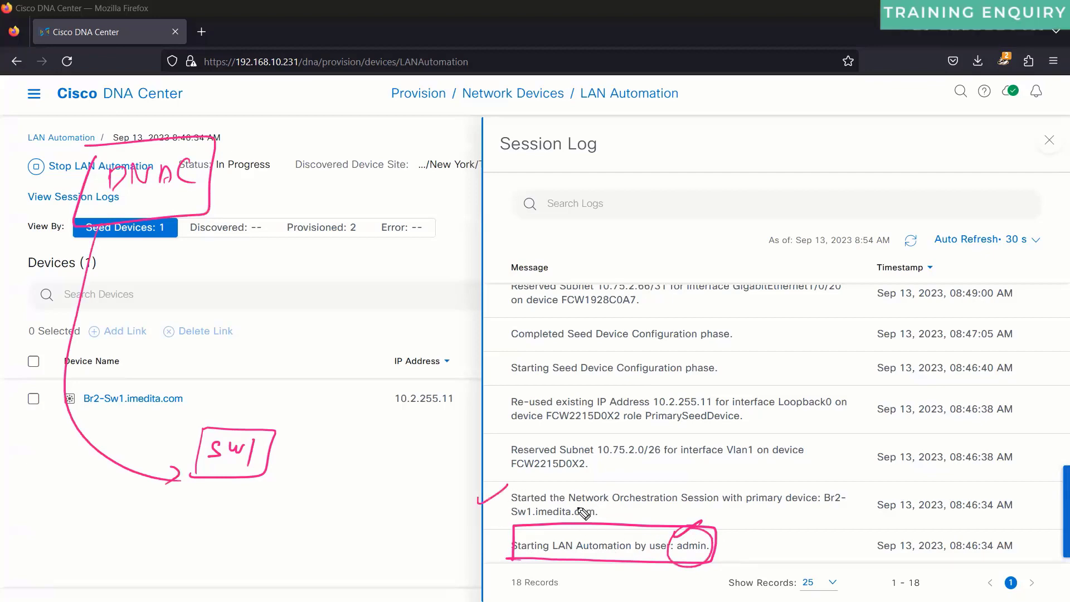
pyautogui.moveTo(617, 506); pyautogui.dragTo(690, 505)
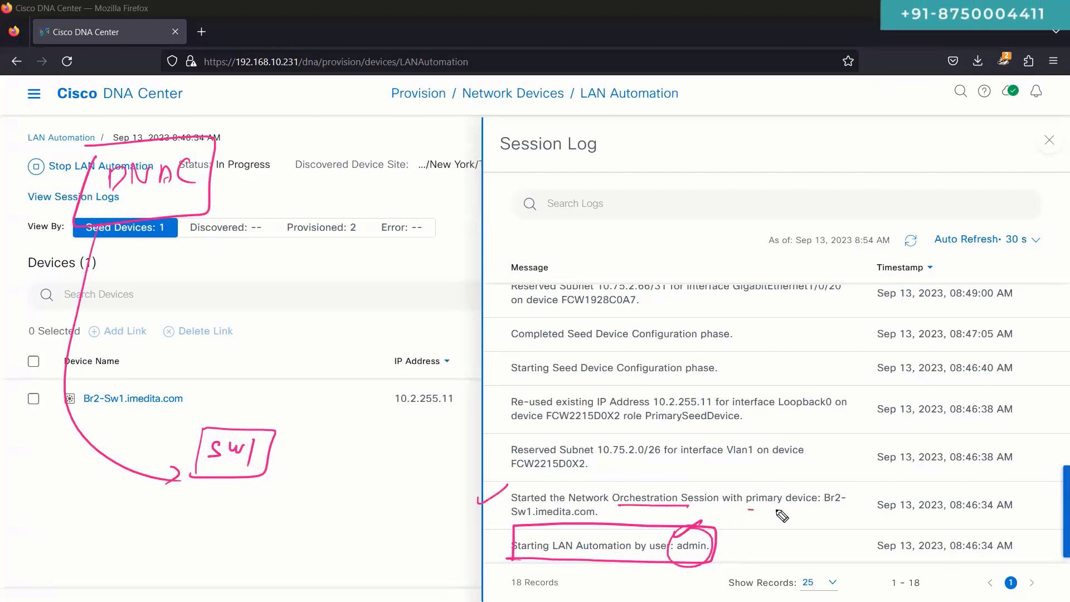
pyautogui.moveTo(777, 510); pyautogui.dragTo(798, 509)
pyautogui.moveTo(852, 481)
pyautogui.mouseDown()
pyautogui.moveTo(749, 507)
pyautogui.moveTo(835, 476)
pyautogui.moveTo(840, 507)
pyautogui.mouseUp()
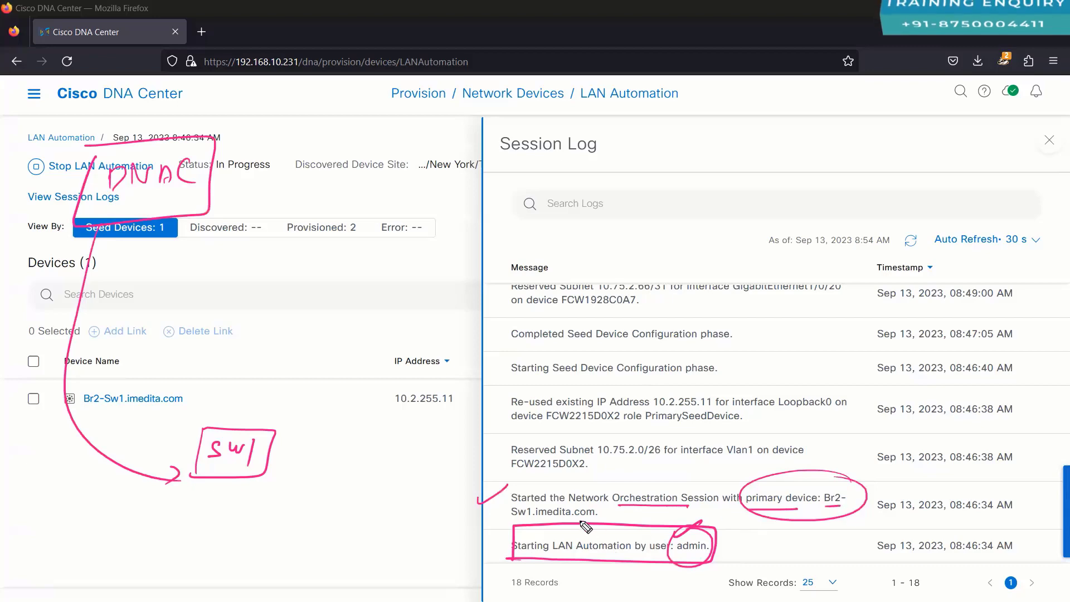
pyautogui.moveTo(512, 519); pyautogui.dragTo(567, 517)
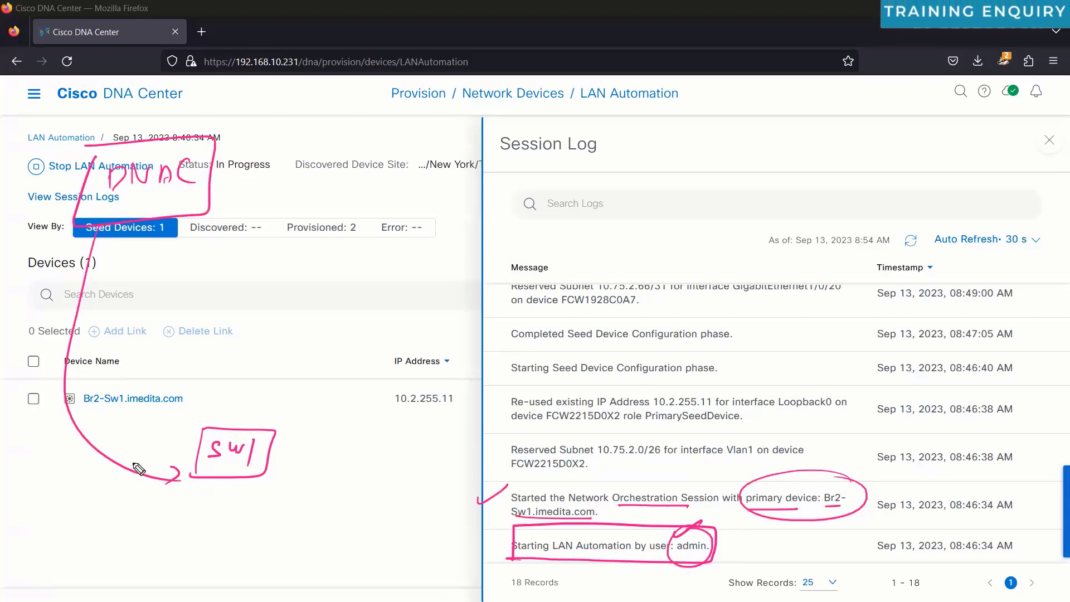
pyautogui.moveTo(62, 408); pyautogui.dragTo(92, 396)
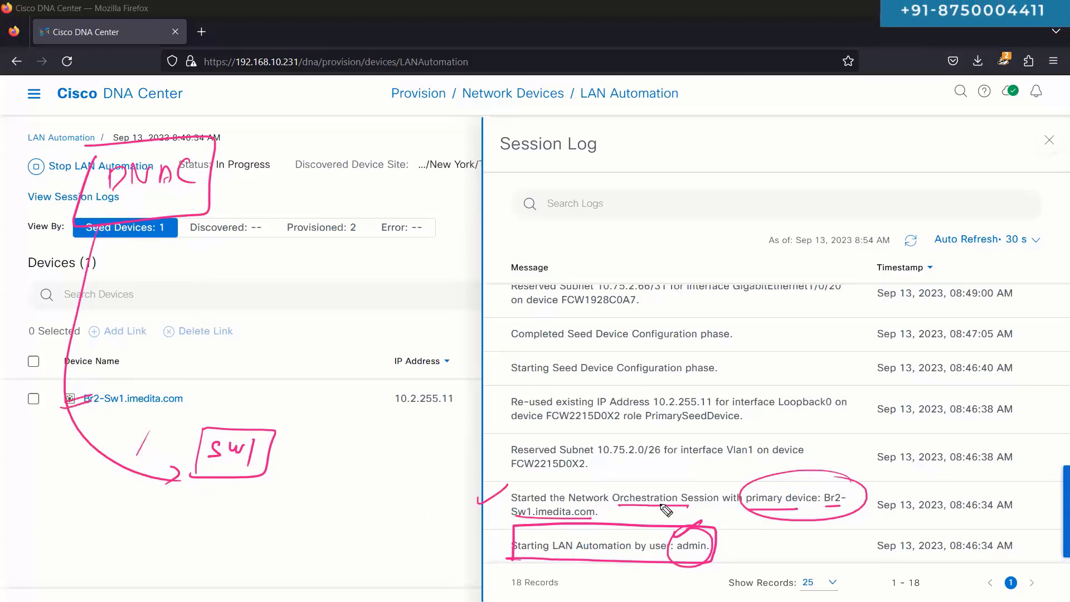
pyautogui.moveTo(663, 508); pyautogui.dragTo(651, 479)
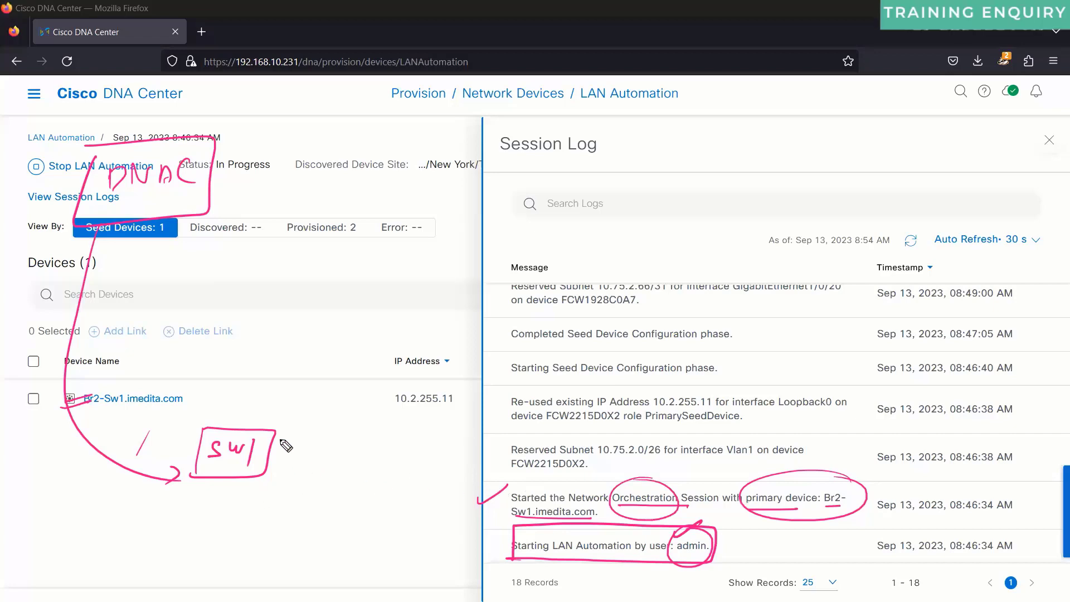
pyautogui.moveTo(254, 426); pyautogui.dragTo(273, 406)
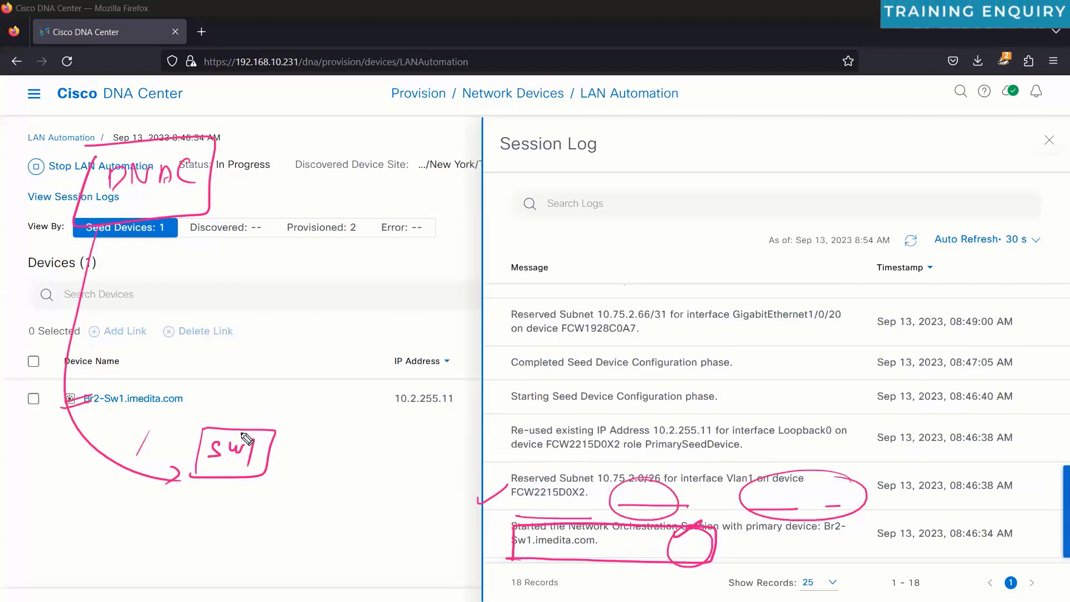
# Step: Draw arrows up from the SW1 box and int v1 note, erase the subnet ellipse, and add a loop labelled Bo2
pyautogui.moveTo(238, 431)
pyautogui.mouseDown()
pyautogui.moveTo(257, 378)
pyautogui.moveTo(297, 376)
pyautogui.moveTo(259, 333)
pyautogui.mouseUp()
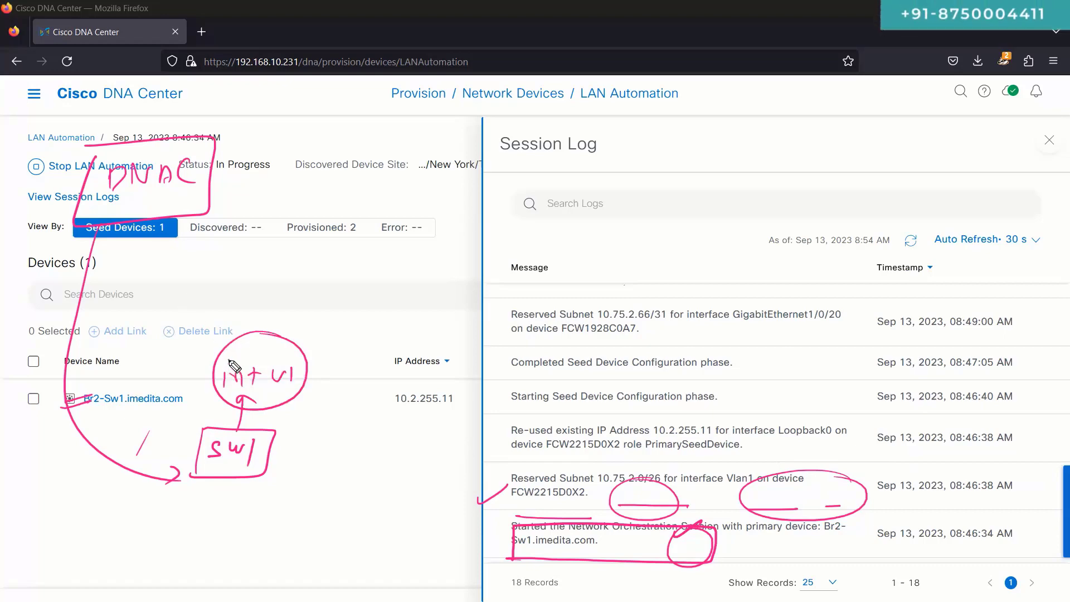
pyautogui.moveTo(267, 335); pyautogui.dragTo(267, 303)
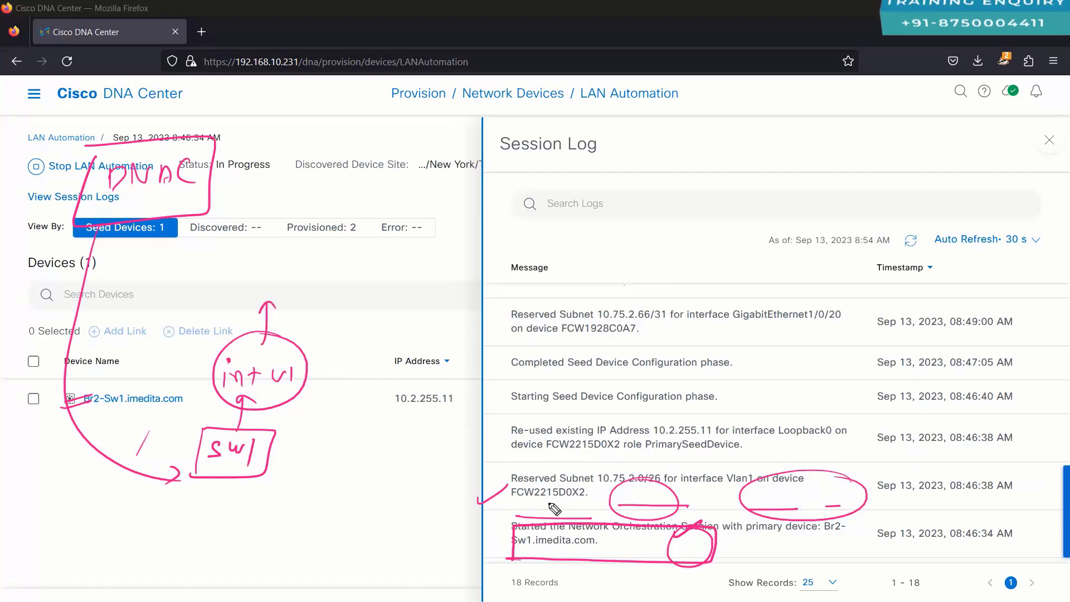
pyautogui.moveTo(664, 491); pyautogui.dragTo(600, 467)
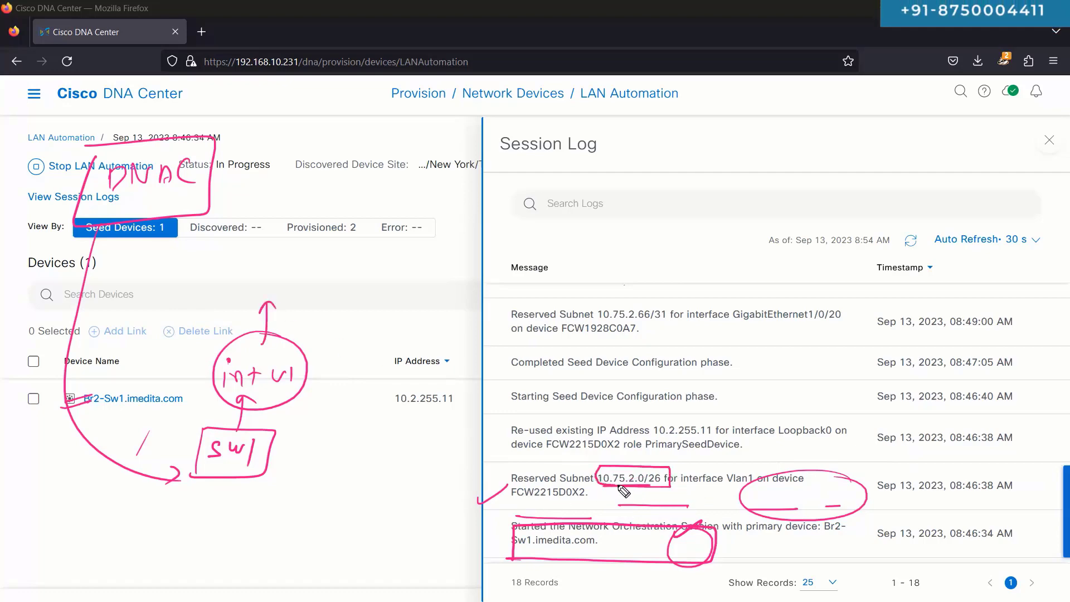
pyautogui.moveTo(379, 296)
pyautogui.mouseDown()
pyautogui.moveTo(203, 277)
pyautogui.moveTo(446, 260)
pyautogui.moveTo(395, 249)
pyautogui.mouseUp()
pyautogui.moveTo(301, 580); pyautogui.dragTo(300, 581)
pyautogui.moveTo(310, 579); pyautogui.dragTo(321, 594)
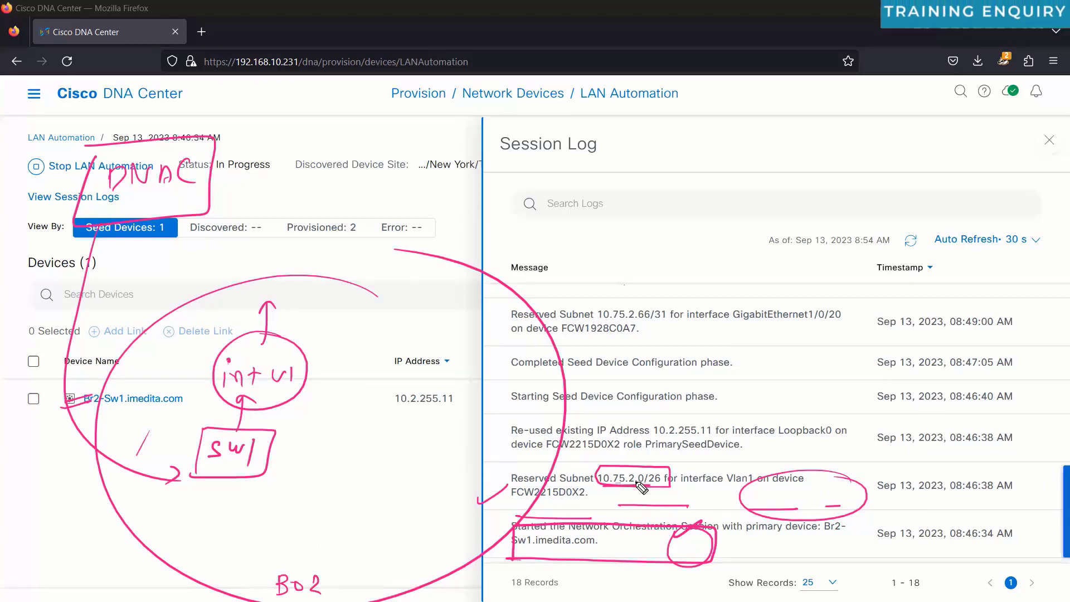
# Step: Handwrite 10.75.2.0/24 above the log, then box and underline the note
pyautogui.moveTo(703, 143)
pyautogui.mouseDown()
pyautogui.moveTo(726, 165)
pyautogui.moveTo(801, 140)
pyautogui.moveTo(805, 160)
pyautogui.mouseUp()
pyautogui.moveTo(816, 155); pyautogui.dragTo(823, 154)
pyautogui.moveTo(840, 146); pyautogui.dragTo(840, 148)
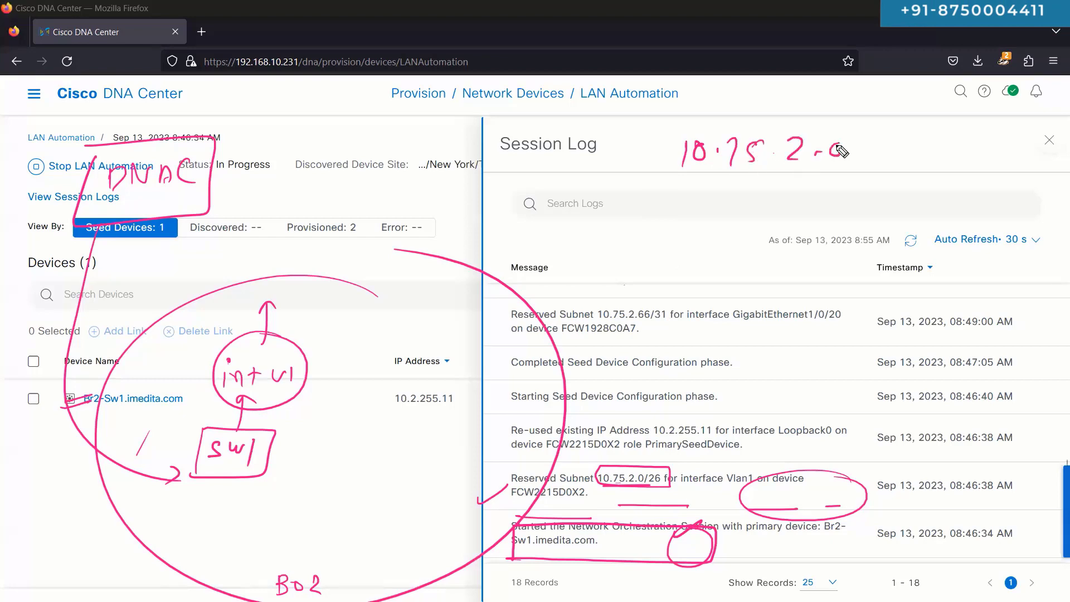
pyautogui.moveTo(891, 114); pyautogui.dragTo(846, 188)
pyautogui.moveTo(885, 146); pyautogui.dragTo(903, 160)
pyautogui.moveTo(924, 146); pyautogui.dragTo(928, 178)
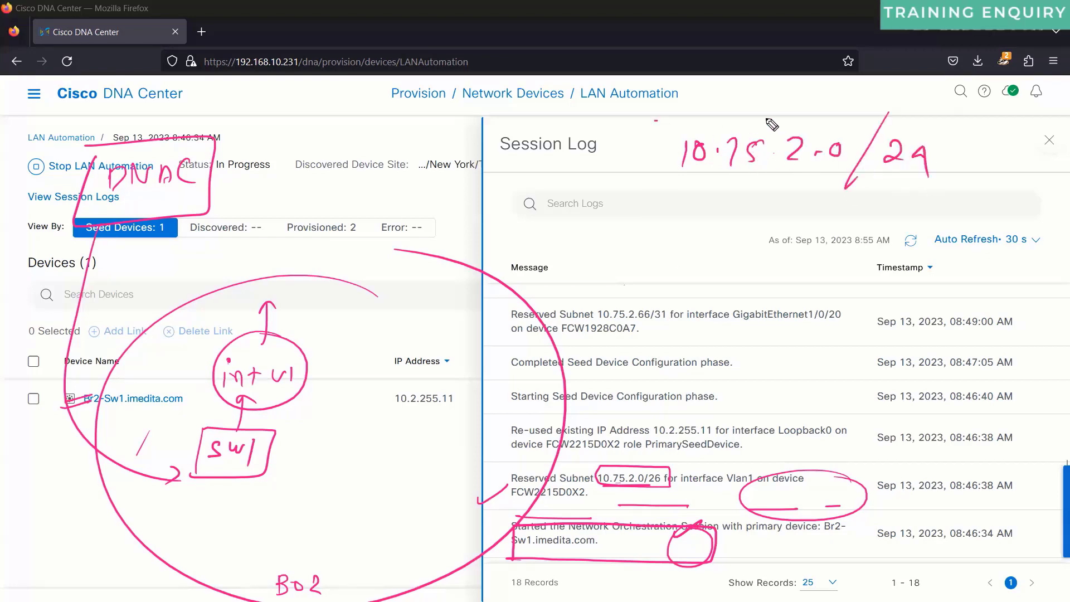
pyautogui.moveTo(657, 120); pyautogui.dragTo(914, 233)
pyautogui.moveTo(692, 247); pyautogui.dragTo(654, 123)
pyautogui.moveTo(683, 190); pyautogui.dragTo(894, 185)
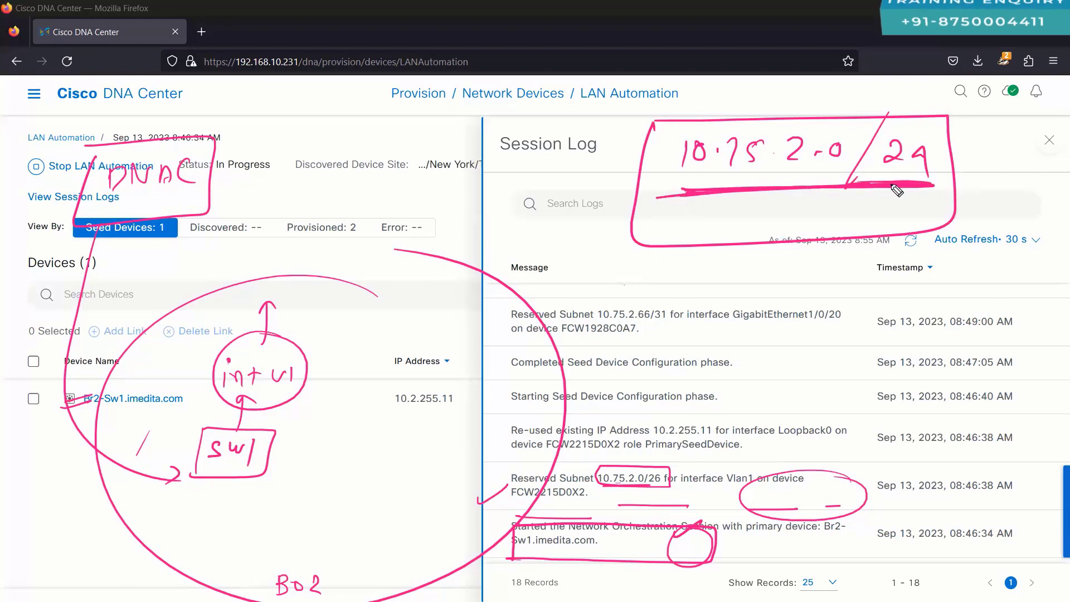
# Step: Write Br2 under the subnet note, arrow it to the Timestamp column, and box it with 26
pyautogui.click(752, 196)
pyautogui.moveTo(744, 217); pyautogui.dragTo(745, 238)
pyautogui.moveTo(750, 217); pyautogui.dragTo(753, 239)
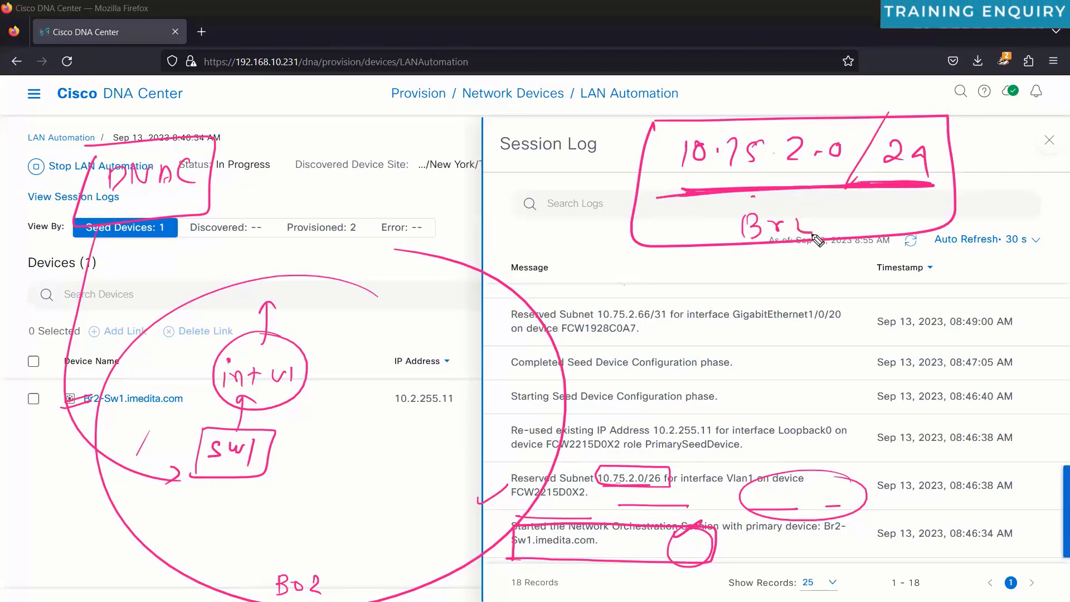
pyautogui.moveTo(904, 188)
pyautogui.mouseDown()
pyautogui.moveTo(906, 285)
pyautogui.moveTo(859, 368)
pyautogui.mouseUp()
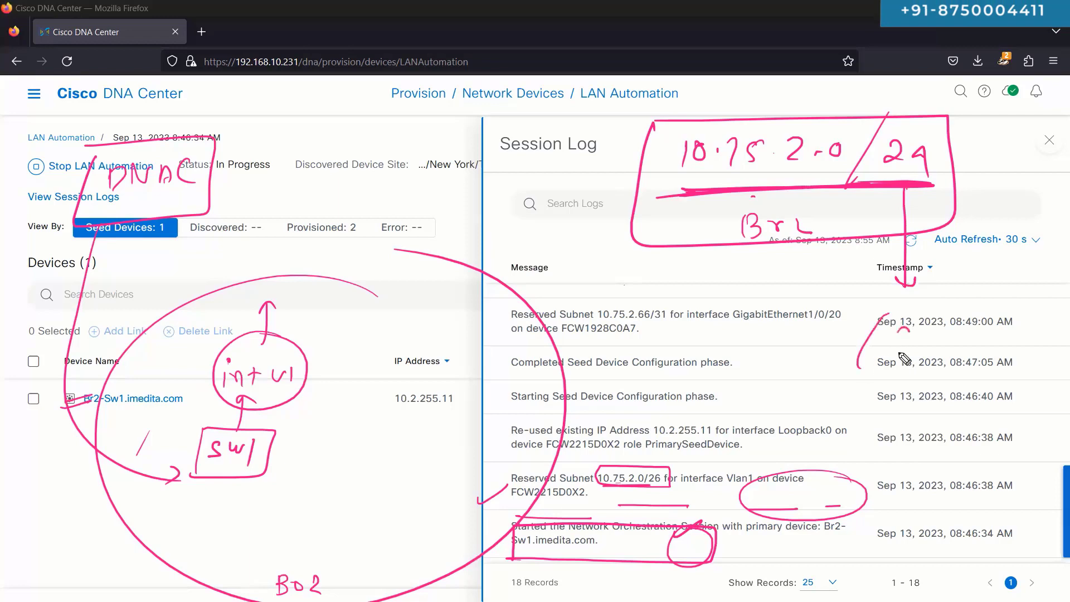
pyautogui.moveTo(896, 337); pyautogui.dragTo(923, 352)
pyautogui.moveTo(945, 330); pyautogui.dragTo(931, 357)
pyautogui.moveTo(833, 319)
pyautogui.mouseDown()
pyautogui.moveTo(984, 371)
pyautogui.moveTo(824, 329)
pyautogui.mouseUp()
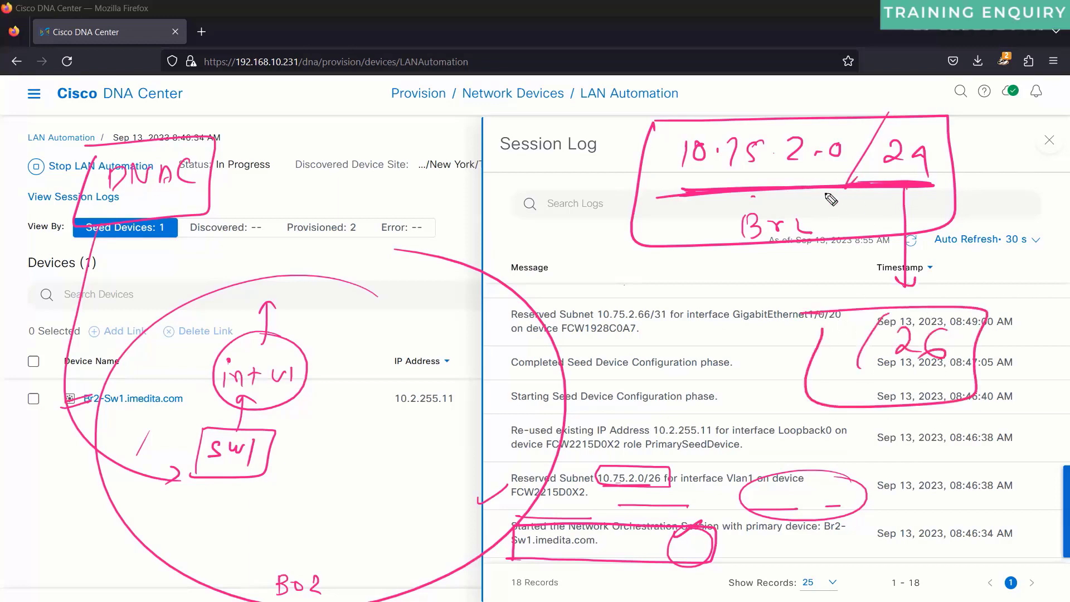
# Step: Erase the marks around 10.75.2.0/26 and underline Vlan1 on FCW2215D0X2 and the int vl sketch
pyautogui.hotkey('ctrl', 'shift', '5')
pyautogui.click(630, 487)
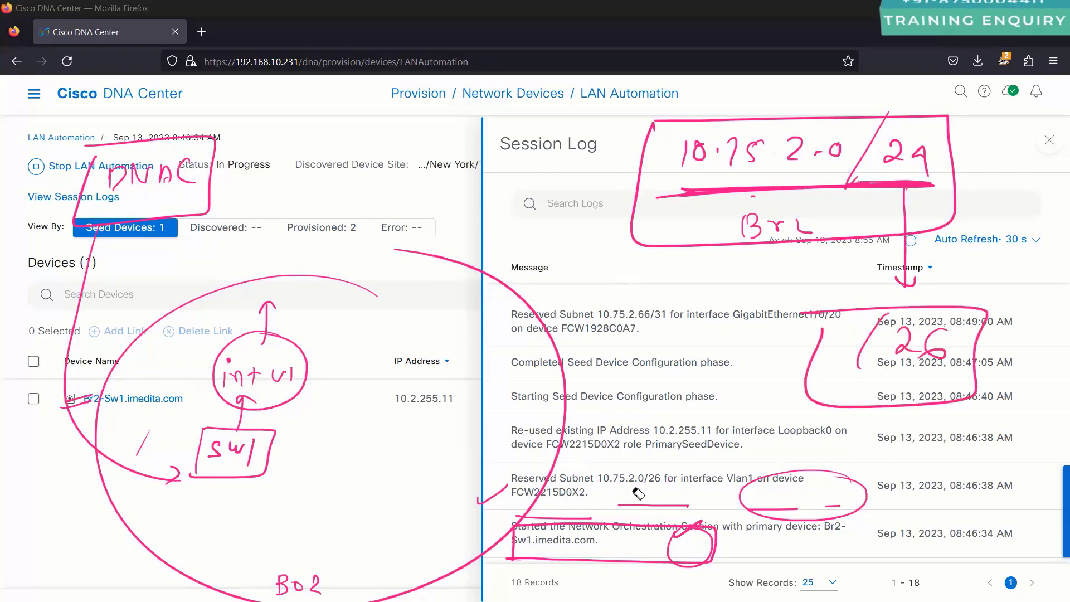
pyautogui.moveTo(721, 487); pyautogui.dragTo(799, 487)
pyautogui.moveTo(520, 503)
pyautogui.mouseDown()
pyautogui.moveTo(591, 503)
pyautogui.moveTo(592, 484)
pyautogui.moveTo(575, 493)
pyautogui.mouseUp()
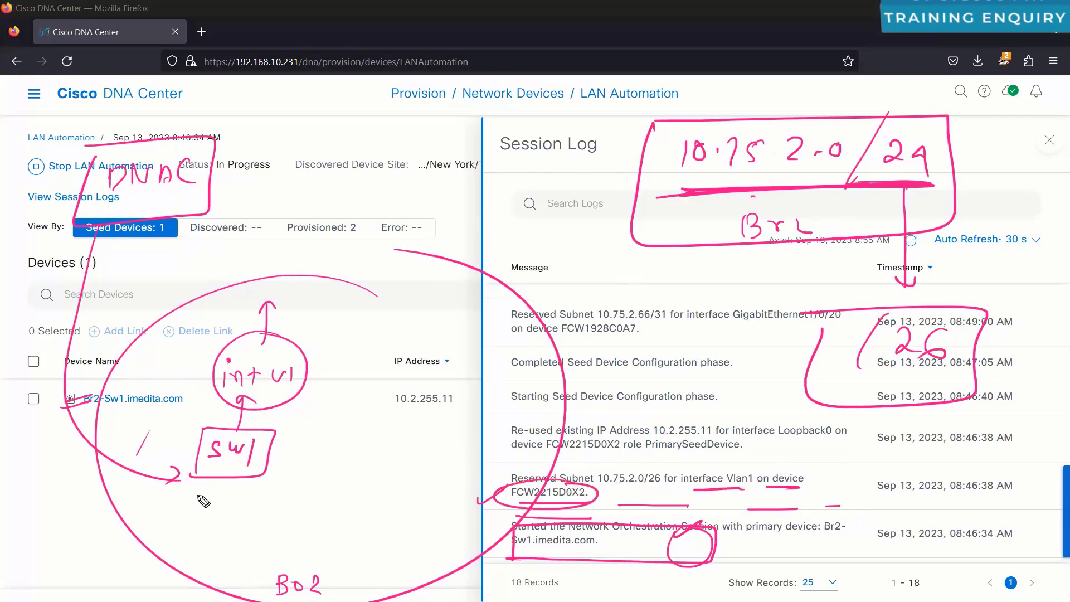
pyautogui.moveTo(221, 395); pyautogui.dragTo(293, 392)
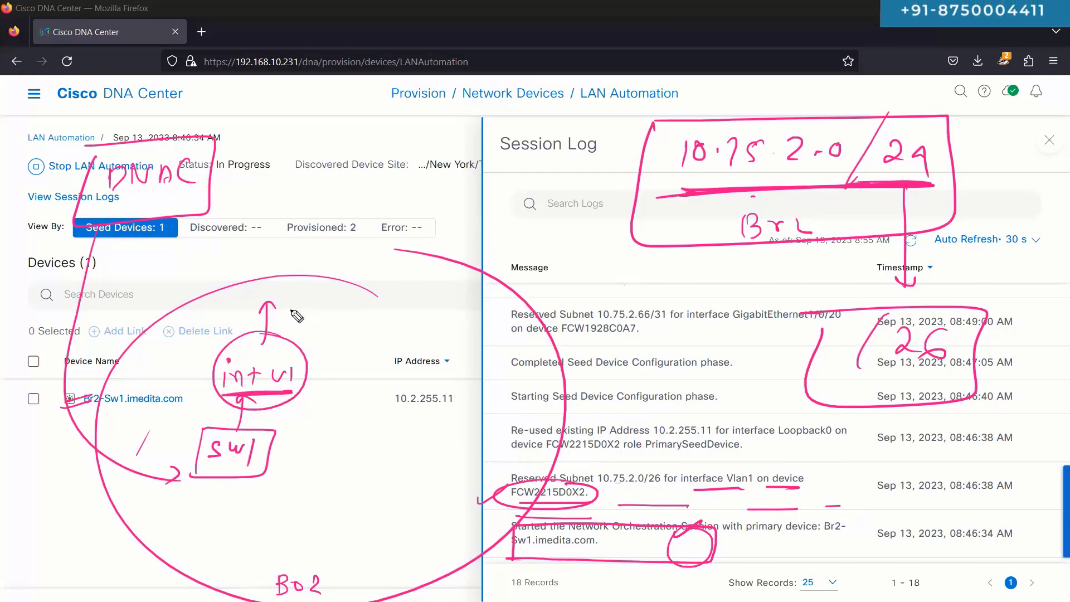
# Step: Handwrite and underline 10.75.2.1/26 above the sketch, circling /26 in the reserved subnet row
pyautogui.moveTo(290, 305)
pyautogui.mouseDown()
pyautogui.moveTo(288, 323)
pyautogui.moveTo(302, 305)
pyautogui.moveTo(334, 321)
pyautogui.mouseUp()
pyautogui.click(316, 311)
pyautogui.click(357, 309)
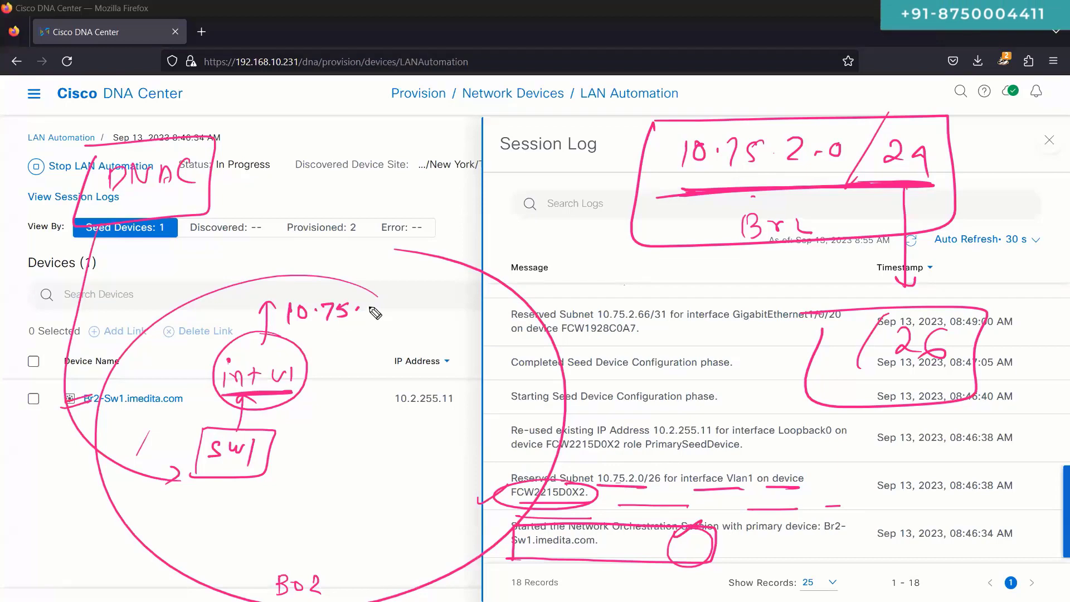
pyautogui.moveTo(657, 467); pyautogui.dragTo(653, 468)
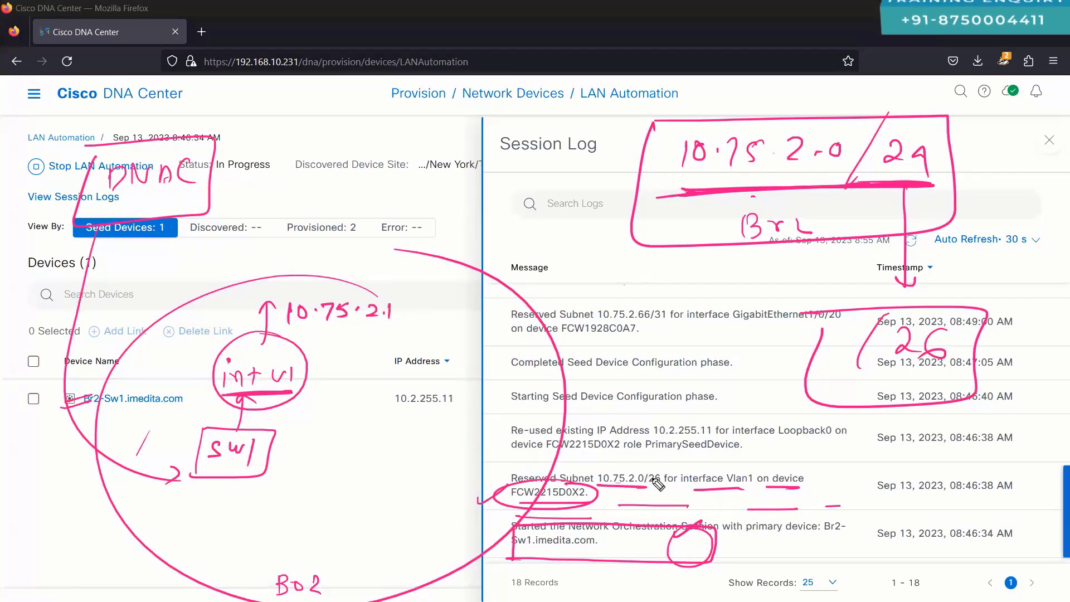
pyautogui.moveTo(415, 288); pyautogui.dragTo(393, 339)
pyautogui.moveTo(420, 310); pyautogui.dragTo(434, 317)
pyautogui.moveTo(445, 301); pyautogui.dragTo(439, 313)
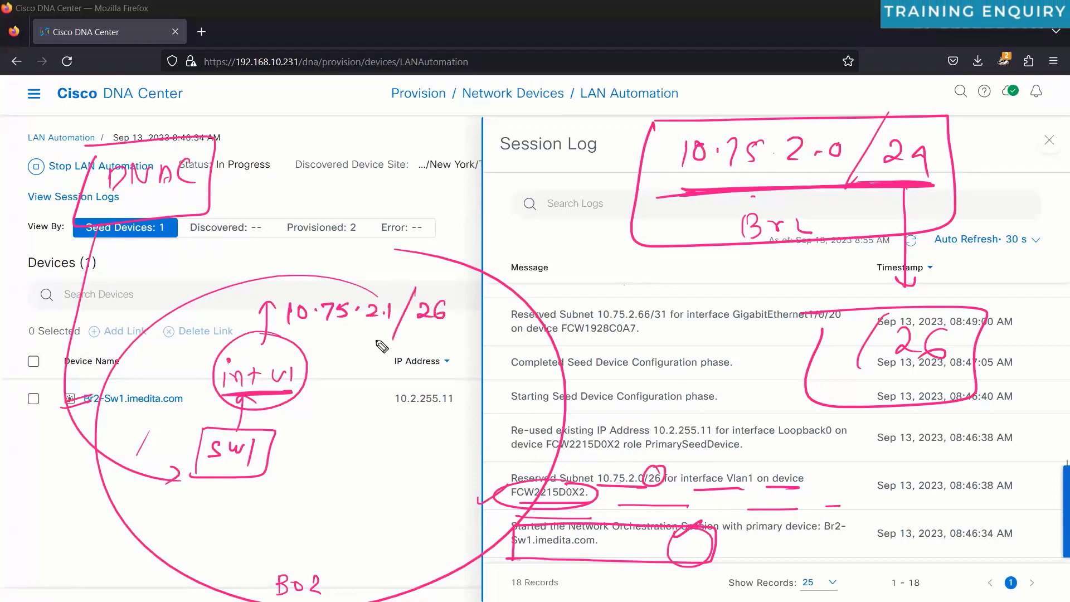
pyautogui.moveTo(313, 337); pyautogui.dragTo(450, 331)
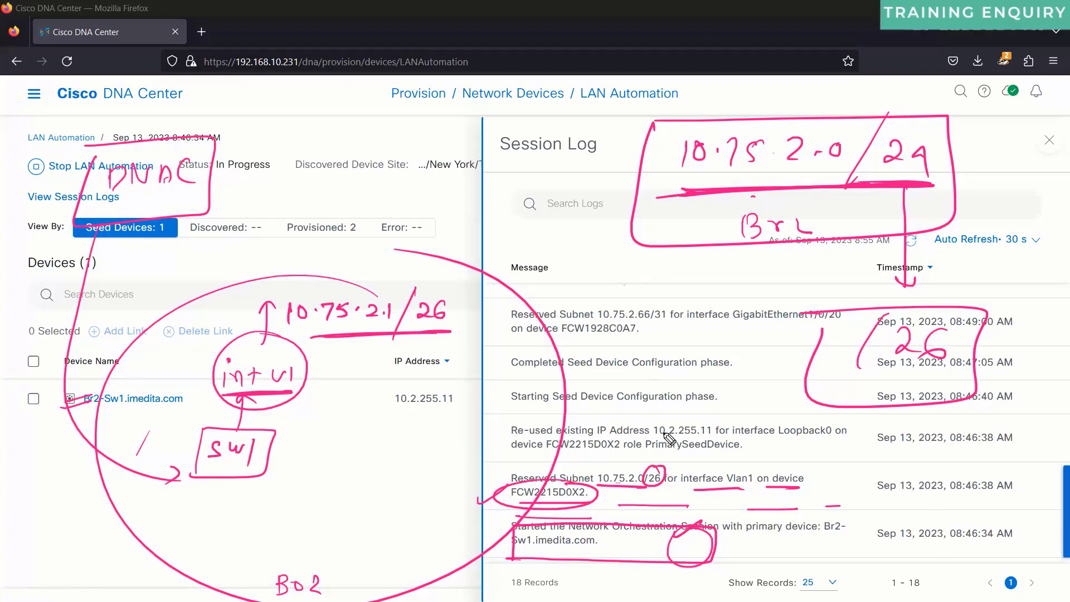
# Step: Mark Loopback0 and 10.2.255.11 in the log, and box and tick the Starting Seed Device Configuration row
pyautogui.moveTo(716, 434); pyautogui.dragTo(663, 434)
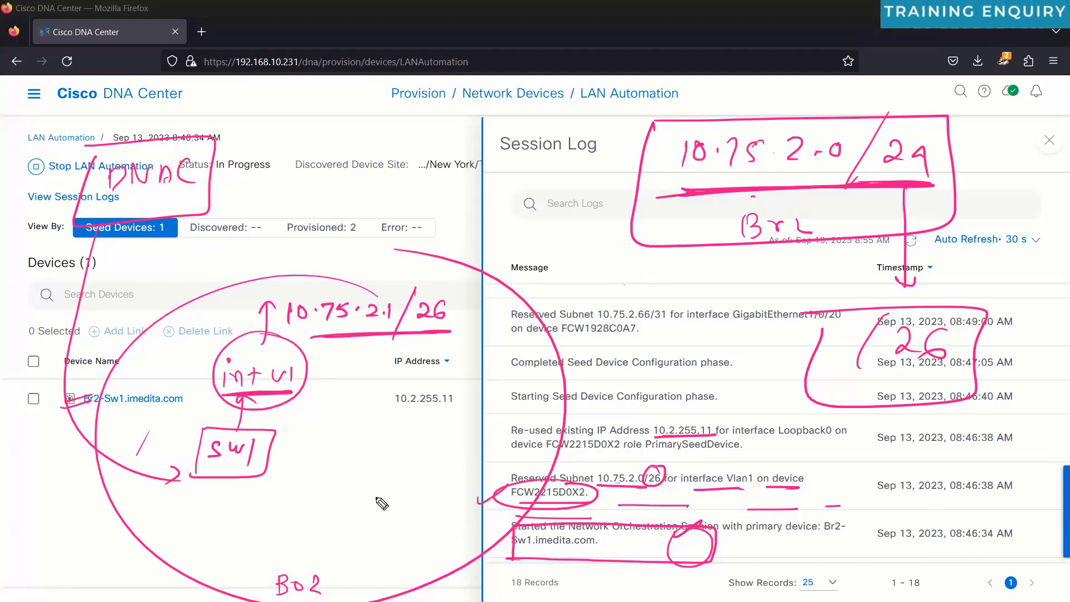
pyautogui.moveTo(206, 479); pyautogui.dragTo(236, 492)
pyautogui.moveTo(812, 412); pyautogui.dragTo(827, 417)
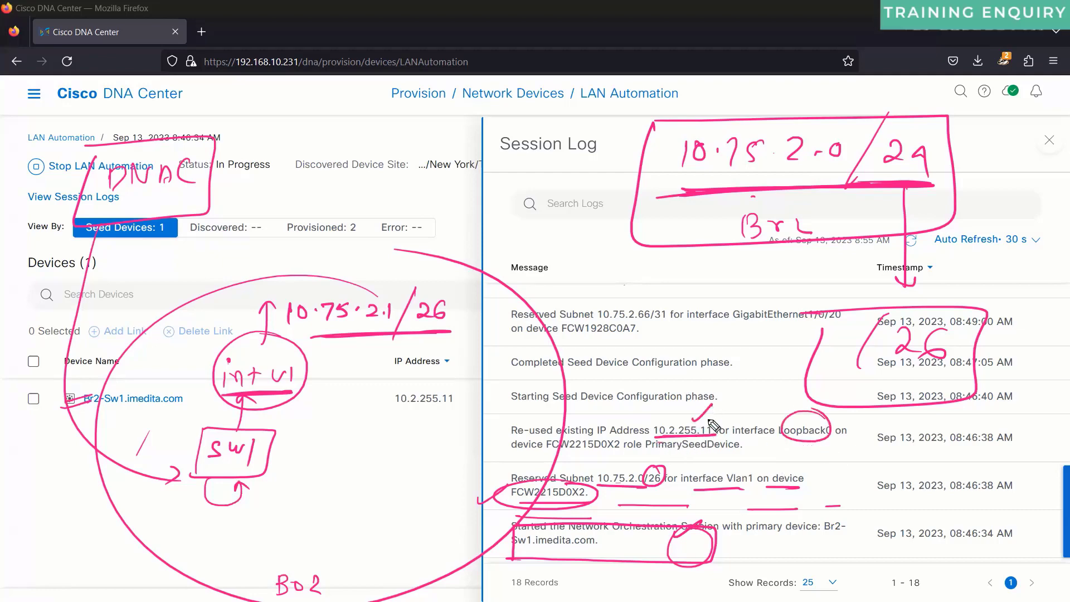
pyautogui.moveTo(710, 422)
pyautogui.mouseDown()
pyautogui.moveTo(663, 443)
pyautogui.moveTo(716, 440)
pyautogui.mouseUp()
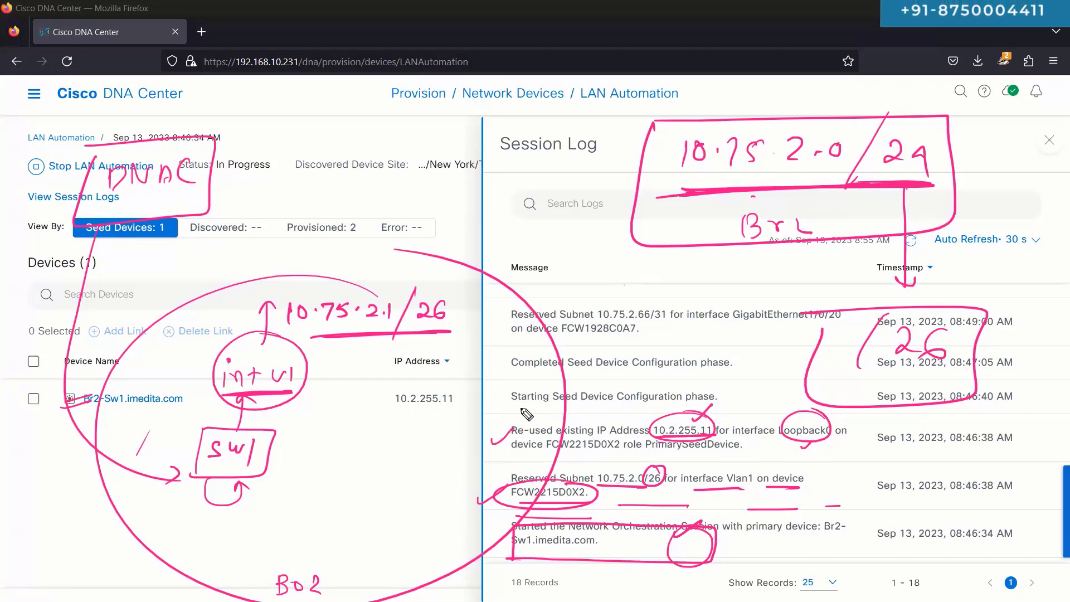
pyautogui.moveTo(738, 412)
pyautogui.mouseDown()
pyautogui.moveTo(563, 384)
pyautogui.moveTo(515, 401)
pyautogui.moveTo(527, 417)
pyautogui.mouseUp()
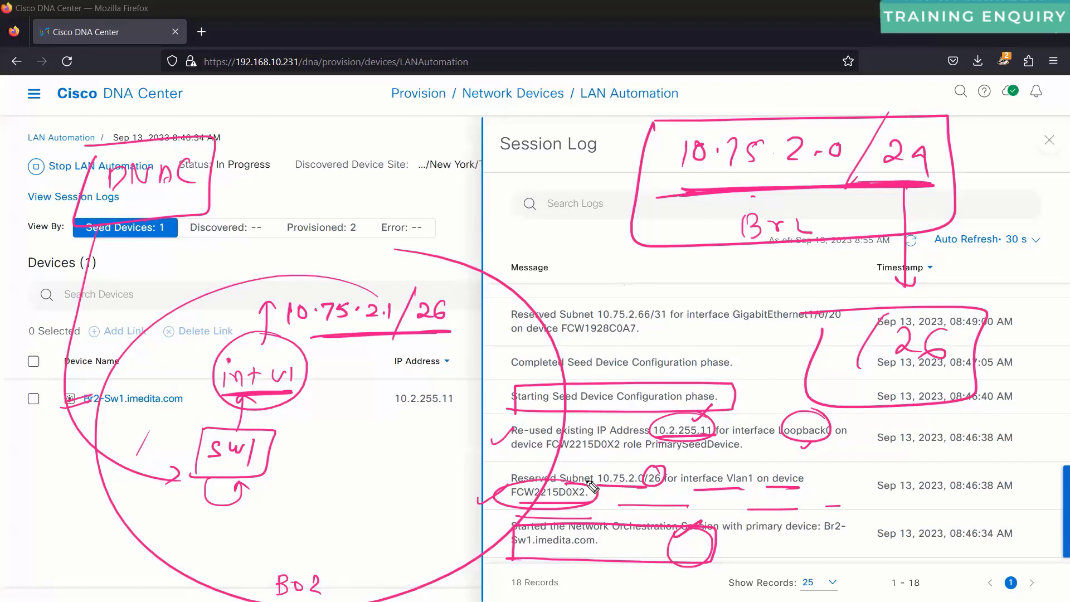
pyautogui.moveTo(460, 277)
pyautogui.mouseDown()
pyautogui.moveTo(319, 434)
pyautogui.moveTo(349, 246)
pyautogui.mouseUp()
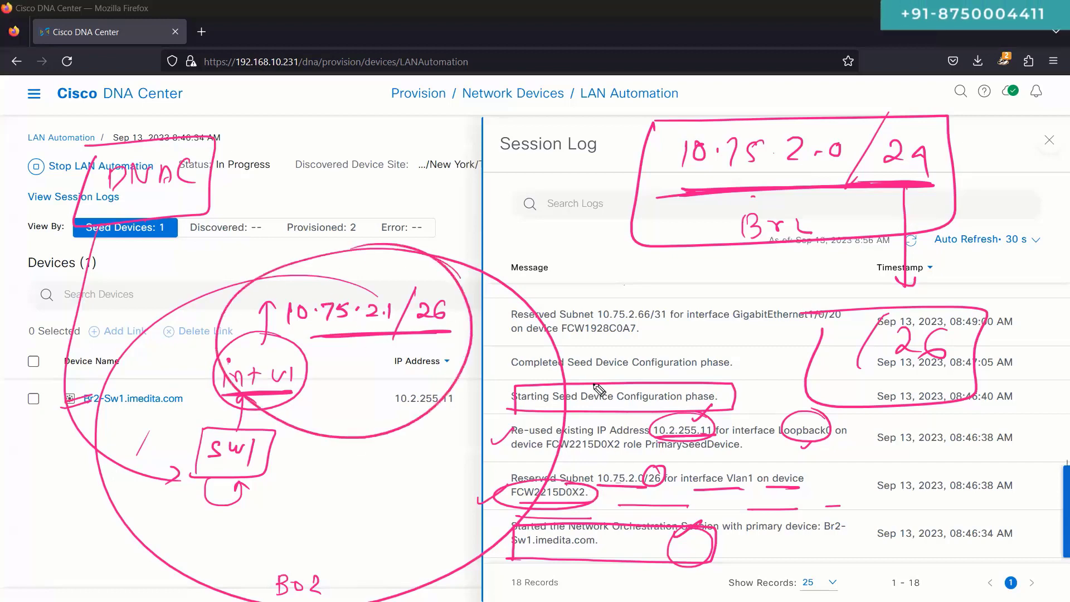
pyautogui.moveTo(724, 390); pyautogui.dragTo(739, 372)
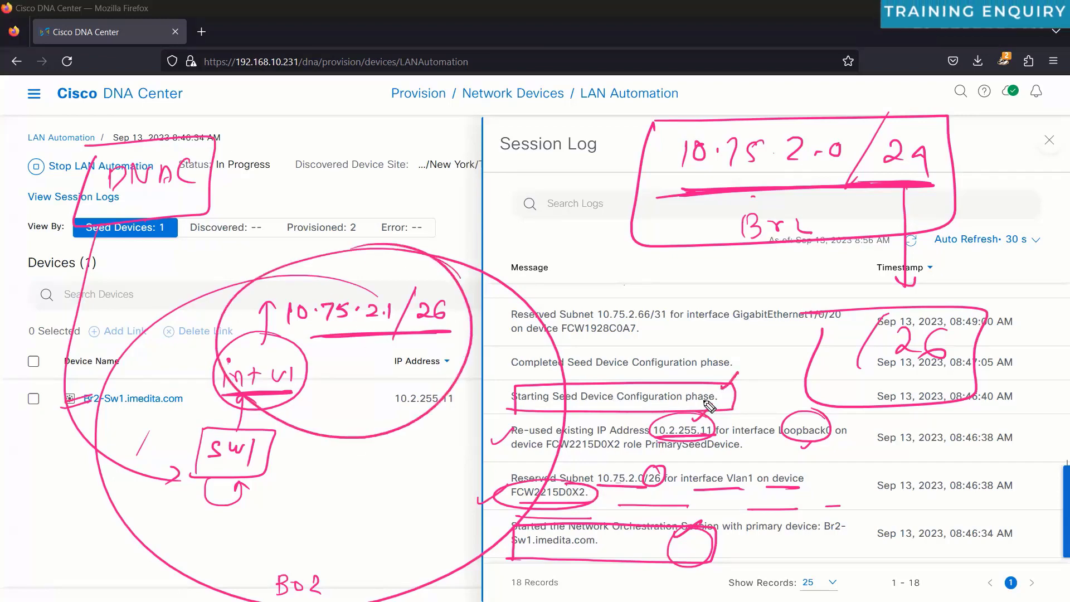
# Step: Write an 'int vlan' note, a circled 'in' note by the log search, and arrows from the sw1 box
pyautogui.moveTo(333, 174)
pyautogui.mouseDown()
pyautogui.moveTo(342, 197)
pyautogui.moveTo(434, 174)
pyautogui.mouseUp()
pyautogui.moveTo(366, 210)
pyautogui.mouseDown()
pyautogui.moveTo(404, 209)
pyautogui.moveTo(437, 227)
pyautogui.mouseUp()
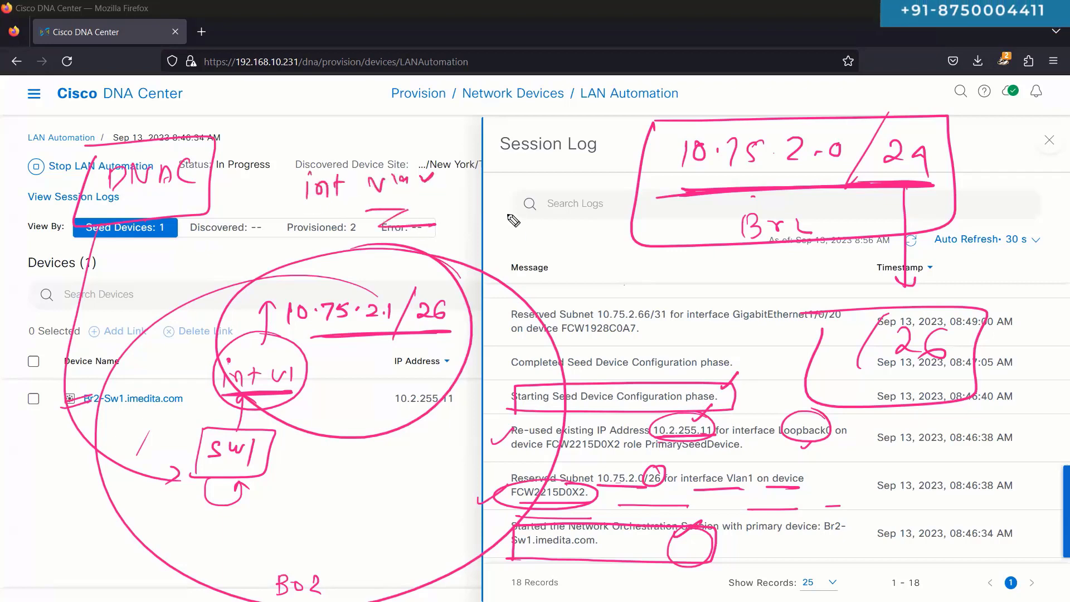
pyautogui.moveTo(514, 222)
pyautogui.mouseDown()
pyautogui.moveTo(612, 217)
pyautogui.moveTo(630, 248)
pyautogui.moveTo(488, 254)
pyautogui.mouseUp()
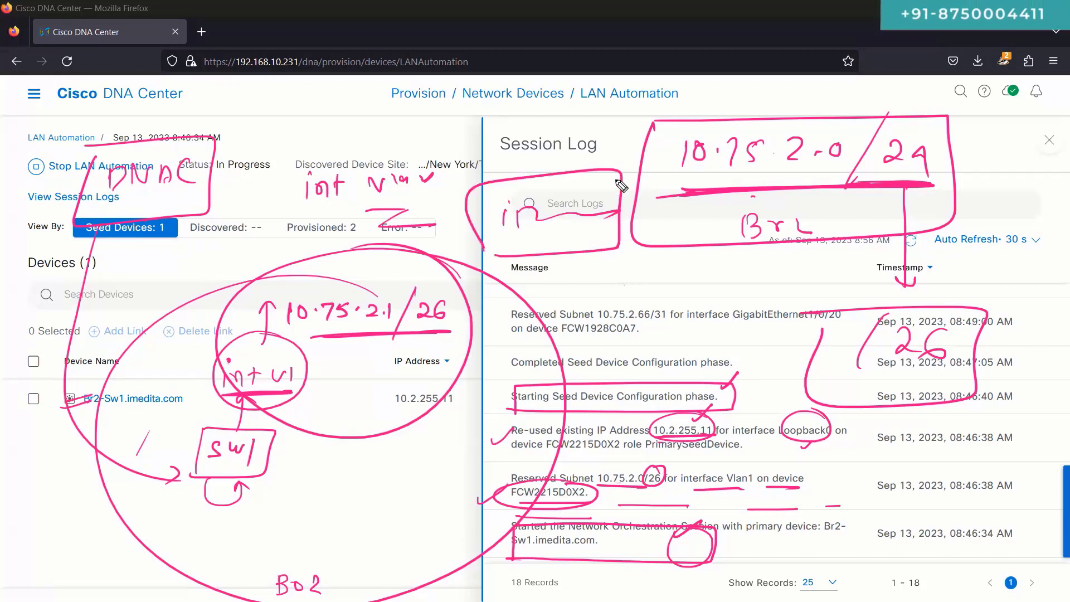
pyautogui.moveTo(623, 132); pyautogui.dragTo(612, 262)
pyautogui.moveTo(617, 169); pyautogui.dragTo(616, 259)
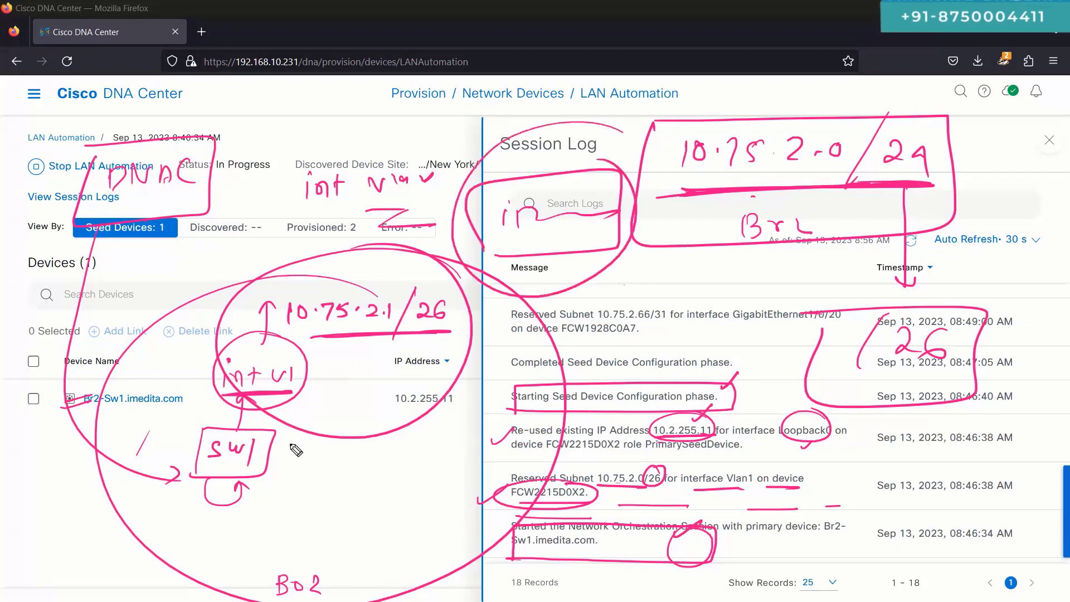
pyautogui.moveTo(281, 444); pyautogui.dragTo(346, 440)
pyautogui.moveTo(276, 471)
pyautogui.mouseDown()
pyautogui.moveTo(340, 510)
pyautogui.moveTo(380, 460)
pyautogui.mouseUp()
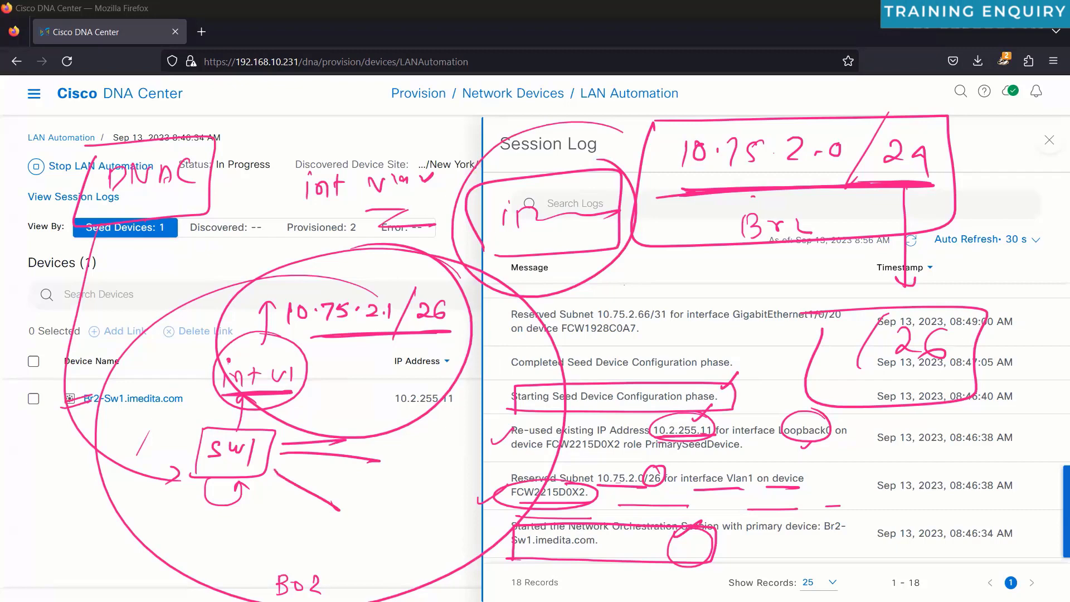
# Step: Underline the Completed and Starting Seed Device Configuration rows, point at Re-used IP Address, and bracket the seed rows
pyautogui.press('e')
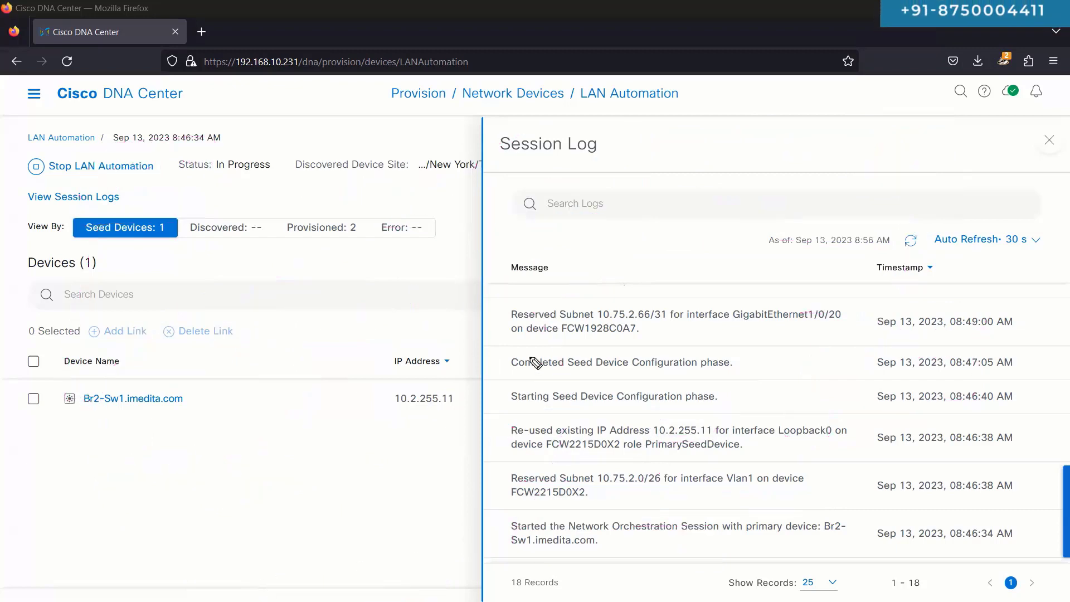
pyautogui.moveTo(507, 352)
pyautogui.mouseDown()
pyautogui.moveTo(756, 353)
pyautogui.moveTo(889, 403)
pyautogui.moveTo(605, 554)
pyautogui.moveTo(505, 443)
pyautogui.moveTo(504, 342)
pyautogui.mouseUp()
pyautogui.moveTo(376, 447); pyautogui.dragTo(507, 447)
pyautogui.moveTo(496, 381); pyautogui.dragTo(696, 383)
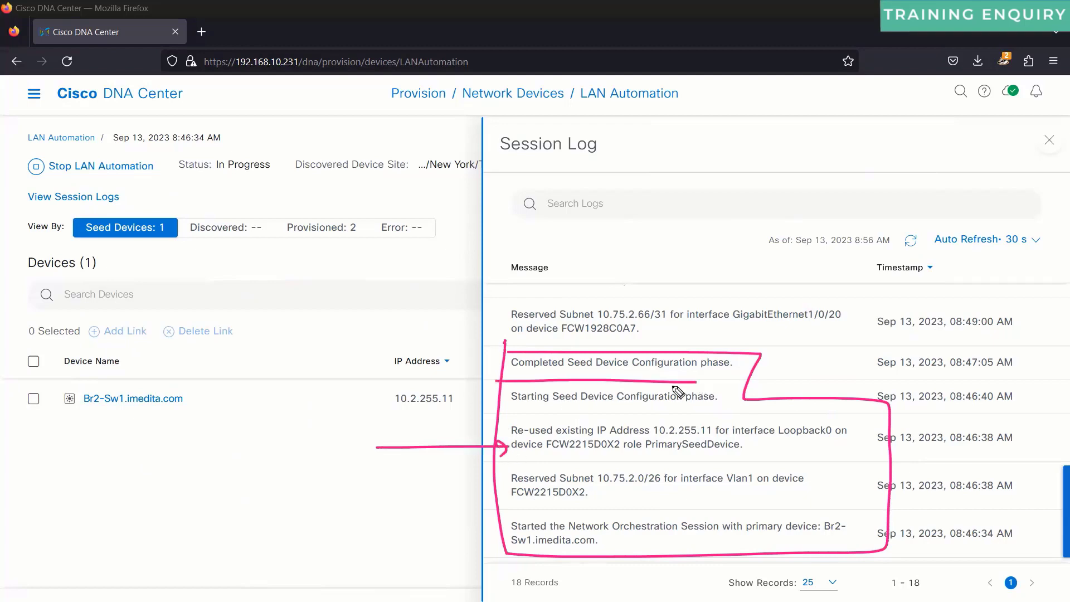
pyautogui.moveTo(507, 408); pyautogui.dragTo(725, 411)
pyautogui.press('e')
pyautogui.moveTo(499, 347); pyautogui.dragTo(475, 556)
pyautogui.moveTo(456, 459); pyautogui.dragTo(279, 466)
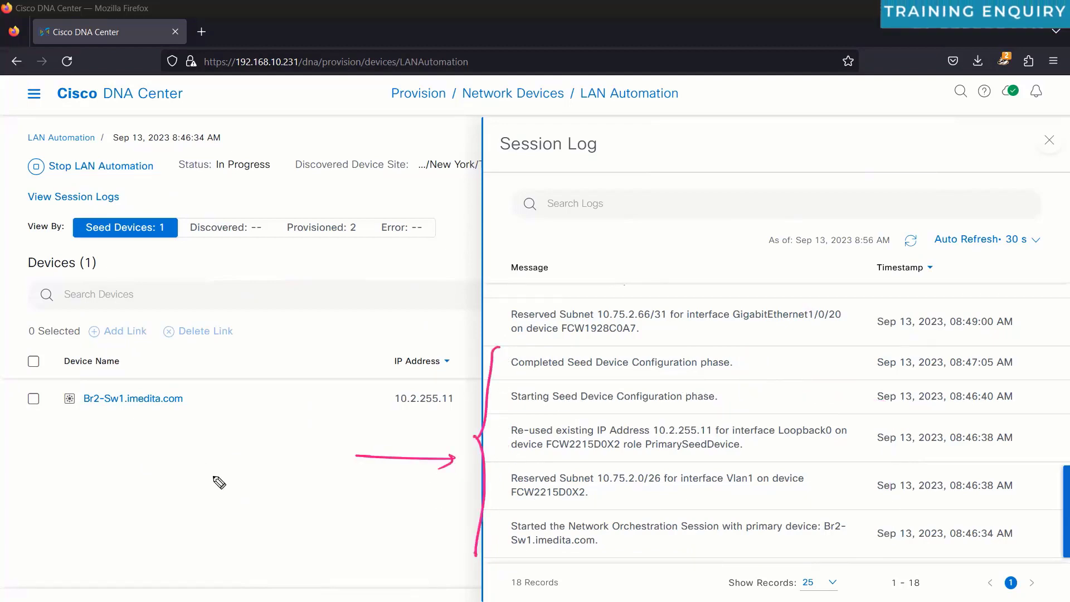
pyautogui.moveTo(192, 480)
pyautogui.mouseDown()
pyautogui.moveTo(266, 466)
pyautogui.moveTo(216, 481)
pyautogui.mouseUp()
pyautogui.hotkey('ctrl', 'z')
# Step: Label the bracket 'Seed Device' and 'ADD', underlining the seed rows through Started the Network Orchestration Session
pyautogui.moveTo(252, 473)
pyautogui.mouseDown()
pyautogui.moveTo(307, 458)
pyautogui.moveTo(309, 484)
pyautogui.mouseUp()
pyautogui.moveTo(315, 403)
pyautogui.mouseDown()
pyautogui.moveTo(288, 563)
pyautogui.moveTo(321, 397)
pyautogui.mouseUp()
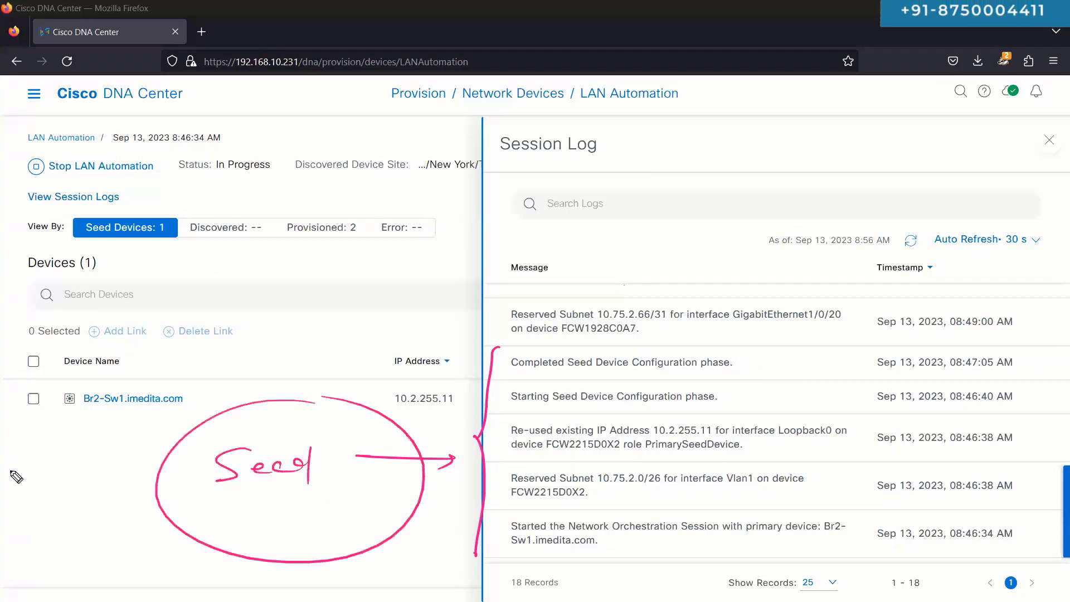
pyautogui.moveTo(500, 381); pyautogui.dragTo(705, 384)
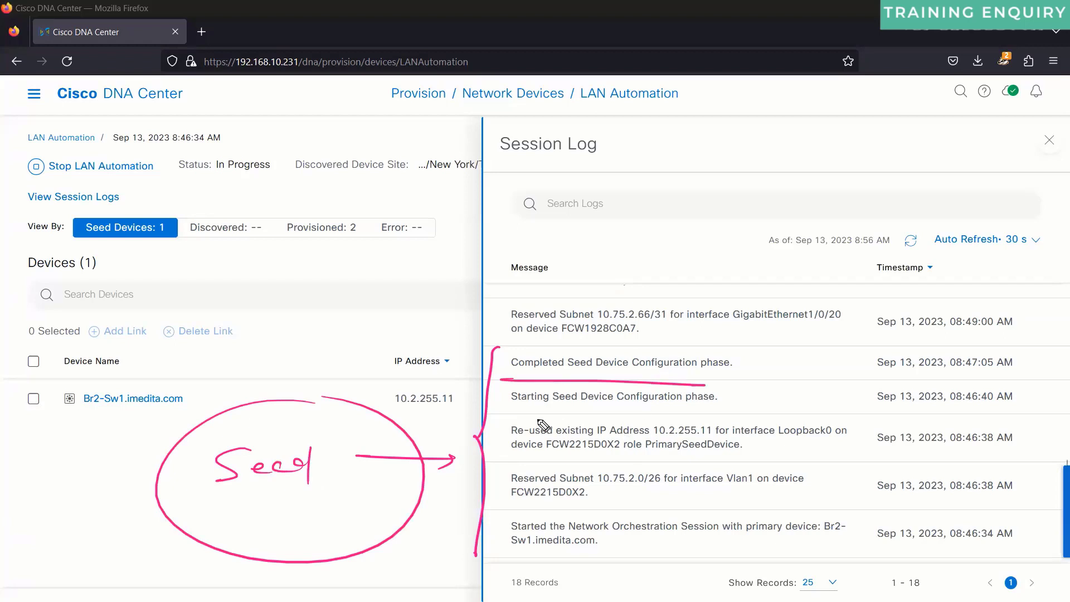
pyautogui.moveTo(493, 415); pyautogui.dragTo(692, 415)
pyautogui.moveTo(505, 461); pyautogui.dragTo(724, 460)
pyautogui.moveTo(503, 507); pyautogui.dragTo(677, 510)
pyautogui.moveTo(509, 554); pyautogui.dragTo(662, 555)
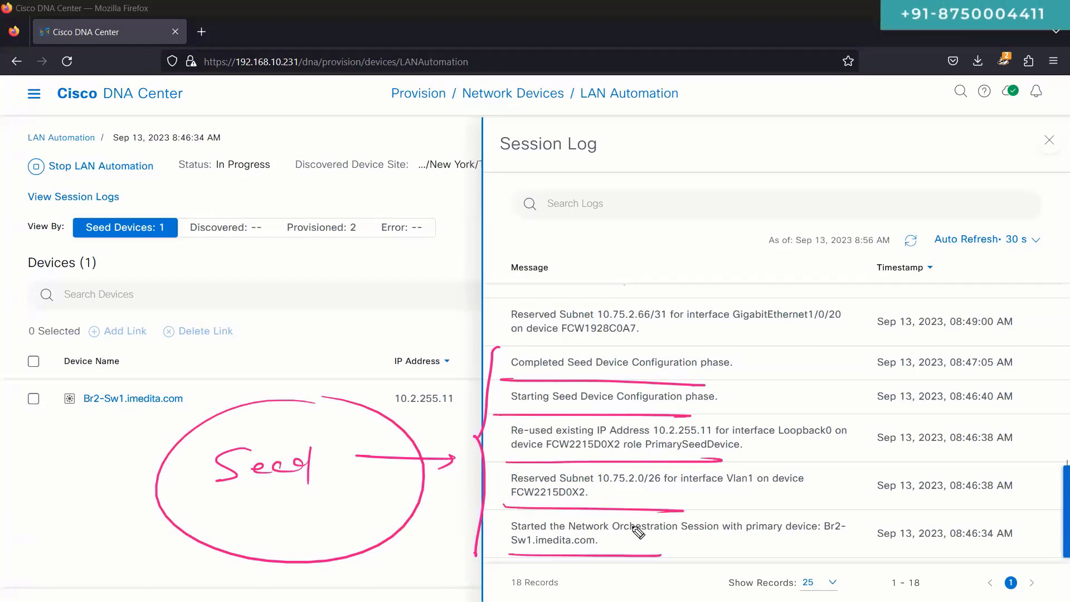
pyautogui.moveTo(758, 350)
pyautogui.mouseDown()
pyautogui.moveTo(758, 452)
pyautogui.moveTo(731, 584)
pyautogui.mouseUp()
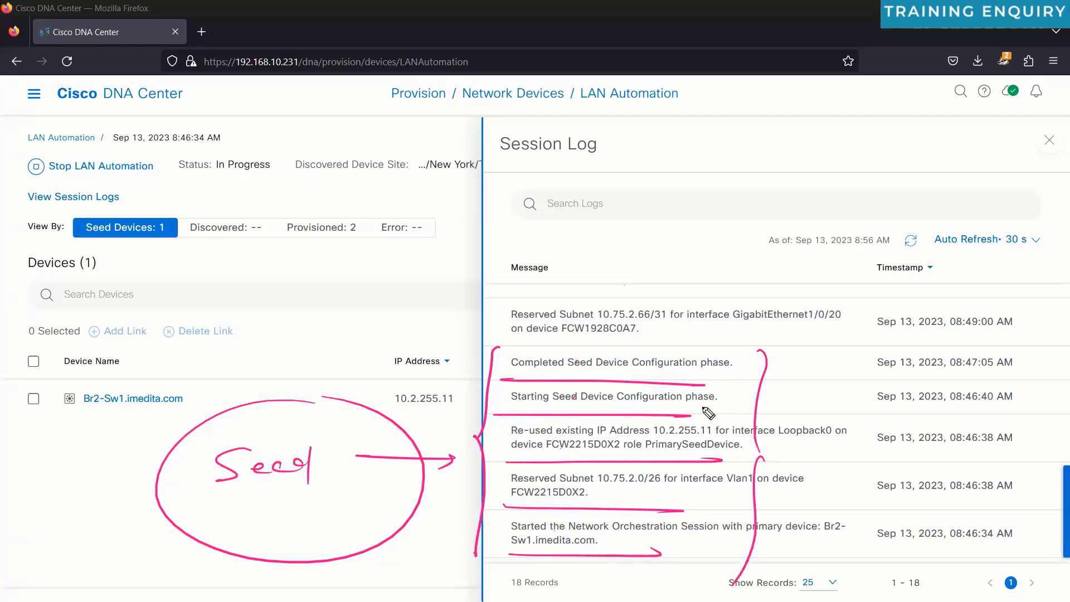
pyautogui.moveTo(268, 501); pyautogui.dragTo(270, 523)
pyautogui.moveTo(292, 512); pyautogui.dragTo(364, 501)
pyautogui.moveTo(266, 428)
pyautogui.mouseDown()
pyautogui.moveTo(284, 415)
pyautogui.moveTo(324, 415)
pyautogui.mouseUp()
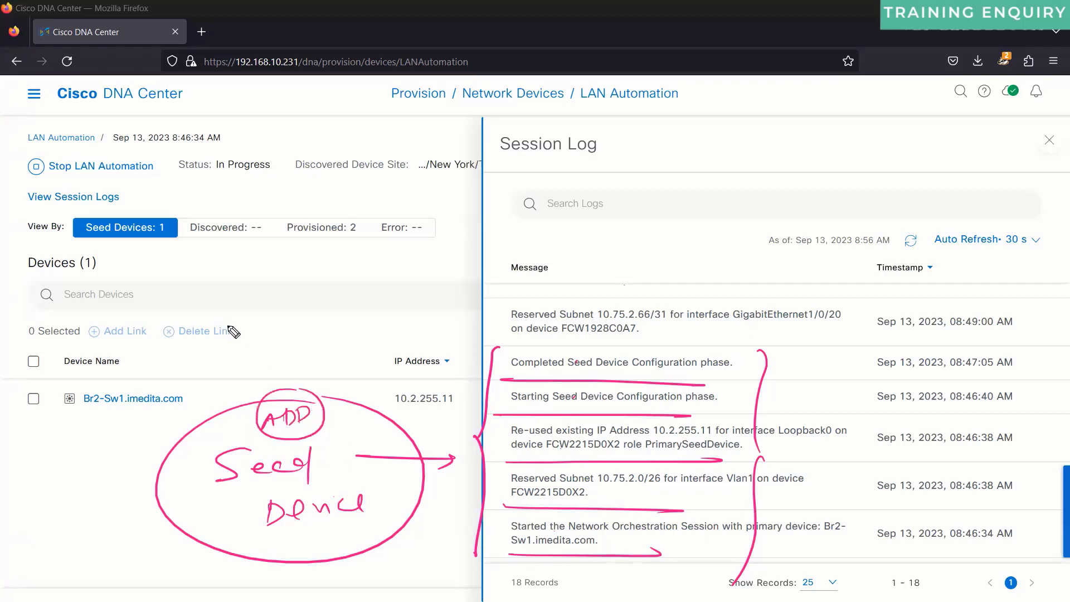
# Step: Write a circled 'int vlan1' note with a circled DHCP label arrowed toward the log
pyautogui.moveTo(258, 304)
pyautogui.mouseDown()
pyautogui.moveTo(255, 317)
pyautogui.moveTo(326, 303)
pyautogui.mouseUp()
pyautogui.click(260, 296)
pyautogui.moveTo(330, 300)
pyautogui.mouseDown()
pyautogui.moveTo(333, 316)
pyautogui.moveTo(348, 315)
pyautogui.mouseUp()
pyautogui.moveTo(351, 315); pyautogui.dragTo(359, 312)
pyautogui.moveTo(229, 337); pyautogui.dragTo(379, 333)
pyautogui.moveTo(310, 256)
pyautogui.mouseDown()
pyautogui.moveTo(254, 273)
pyautogui.moveTo(368, 257)
pyautogui.moveTo(355, 250)
pyautogui.mouseUp()
pyautogui.moveTo(356, 229); pyautogui.dragTo(380, 248)
pyautogui.moveTo(391, 224); pyautogui.dragTo(393, 245)
pyautogui.moveTo(410, 229)
pyautogui.mouseDown()
pyautogui.moveTo(406, 244)
pyautogui.moveTo(427, 219)
pyautogui.mouseUp()
pyautogui.moveTo(421, 190)
pyautogui.mouseDown()
pyautogui.moveTo(368, 189)
pyautogui.moveTo(416, 187)
pyautogui.moveTo(398, 146)
pyautogui.mouseUp()
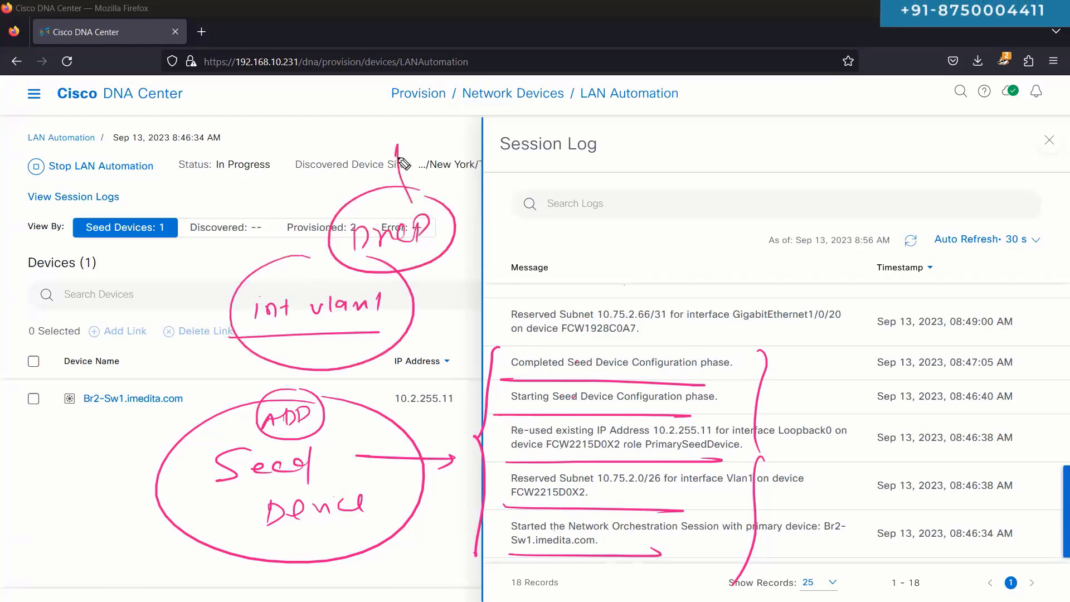
pyautogui.moveTo(458, 198); pyautogui.dragTo(524, 162)
pyautogui.moveTo(521, 165); pyautogui.dragTo(517, 181)
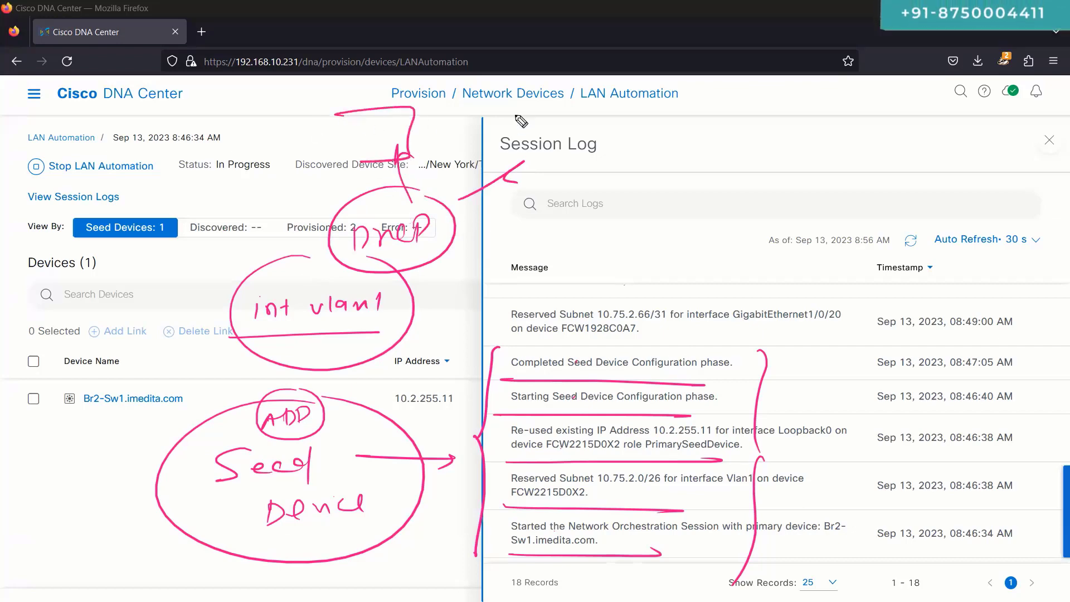
# Step: Box and label the Session Log title, underline the completed seed entry, then wipe all ink
pyautogui.moveTo(337, 113); pyautogui.dragTo(413, 156)
pyautogui.moveTo(517, 115); pyautogui.dragTo(524, 101)
pyautogui.moveTo(348, 143); pyautogui.dragTo(380, 140)
pyautogui.moveTo(378, 123); pyautogui.dragTo(381, 134)
pyautogui.moveTo(532, 117); pyautogui.dragTo(528, 133)
pyautogui.moveTo(545, 133)
pyautogui.mouseDown()
pyautogui.moveTo(559, 117)
pyautogui.moveTo(565, 132)
pyautogui.mouseUp()
pyautogui.moveTo(562, 116); pyautogui.dragTo(567, 126)
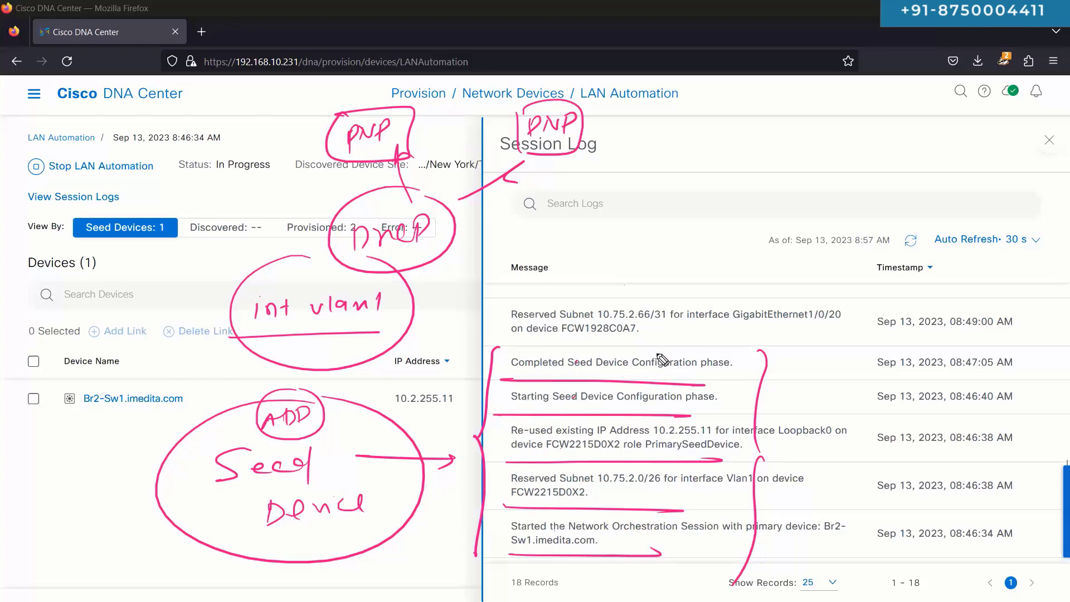
pyautogui.moveTo(500, 378); pyautogui.dragTo(715, 377)
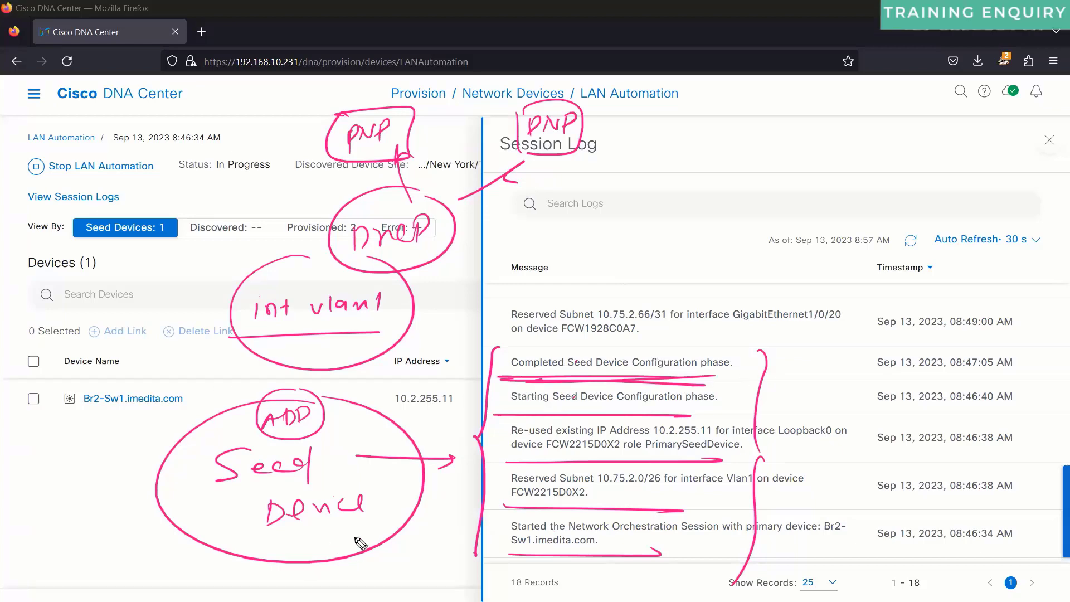
pyautogui.press('Escape')
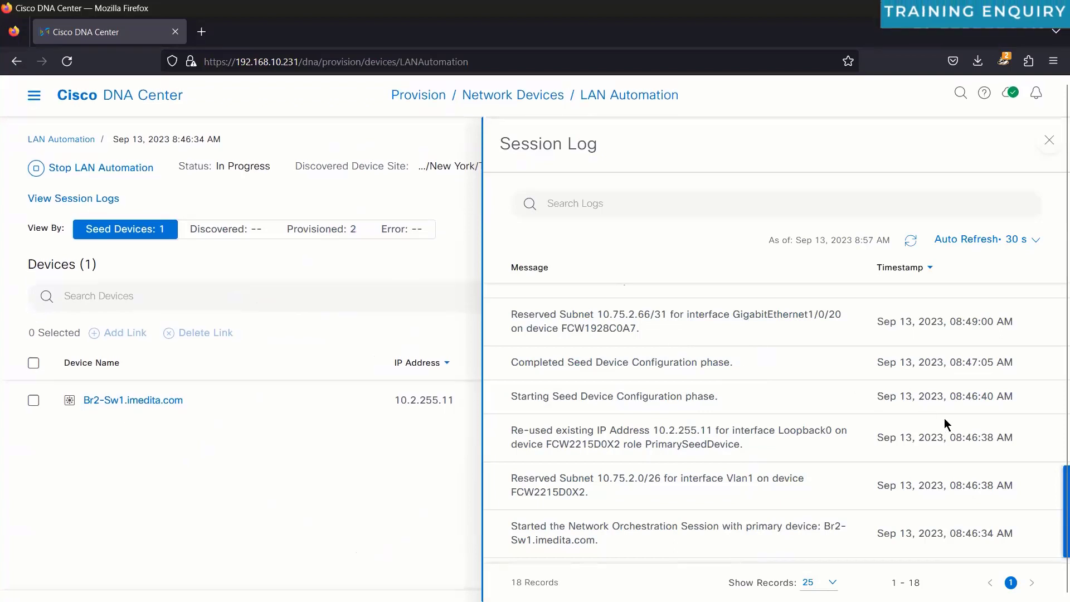
# Step: Scroll the log up and select the Reserved Subnet 10.75.2.66/31 line with GigabitEthernet1/0/20
pyautogui.scroll(2, 745, 371)
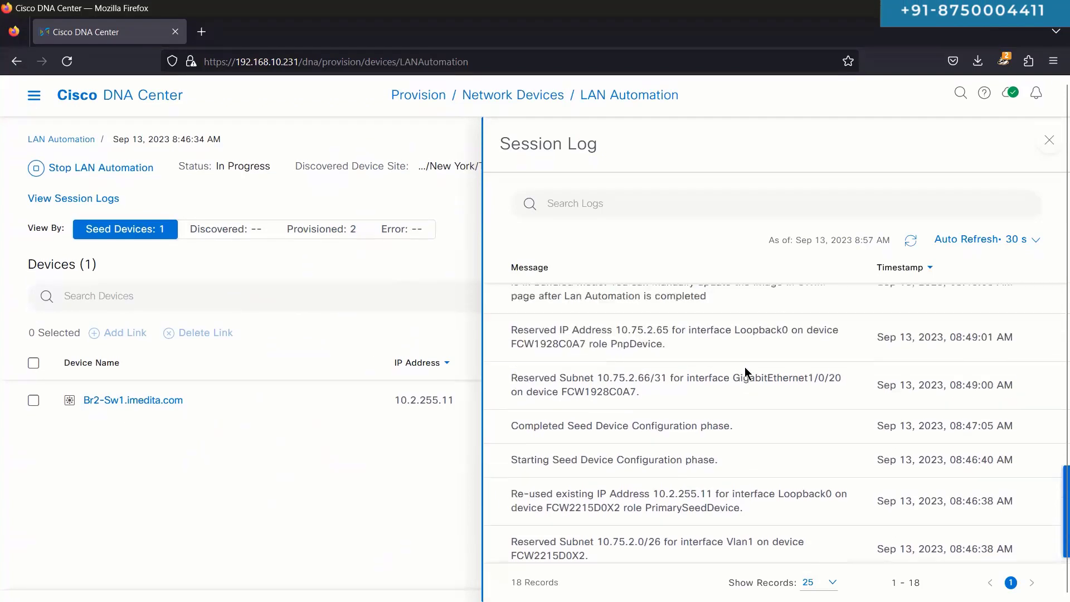
pyautogui.scroll(2, 745, 367)
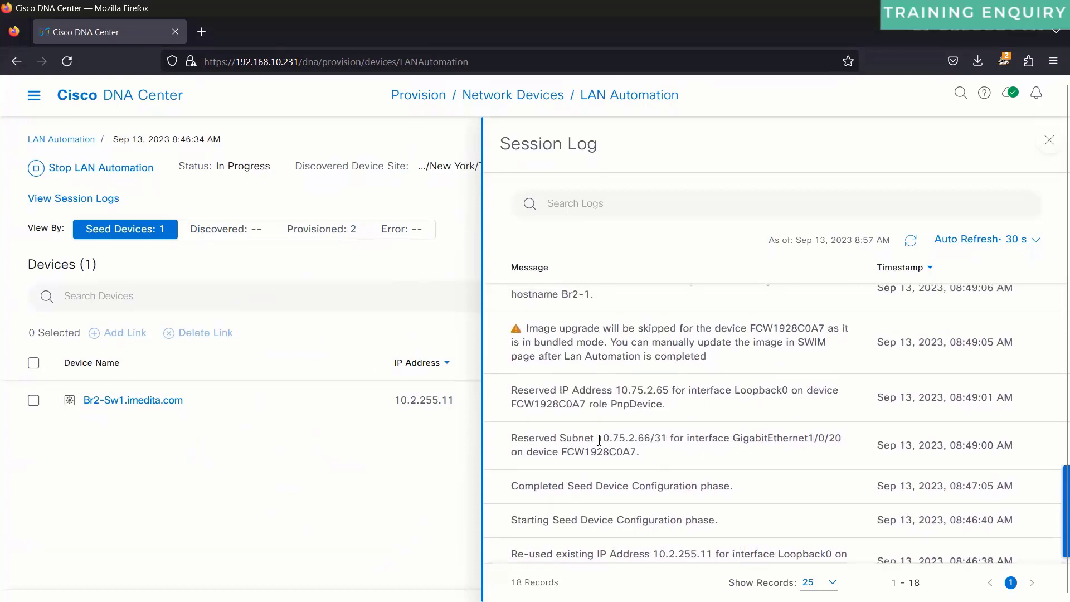
pyautogui.moveTo(664, 438); pyautogui.dragTo(666, 438)
pyautogui.click(801, 440)
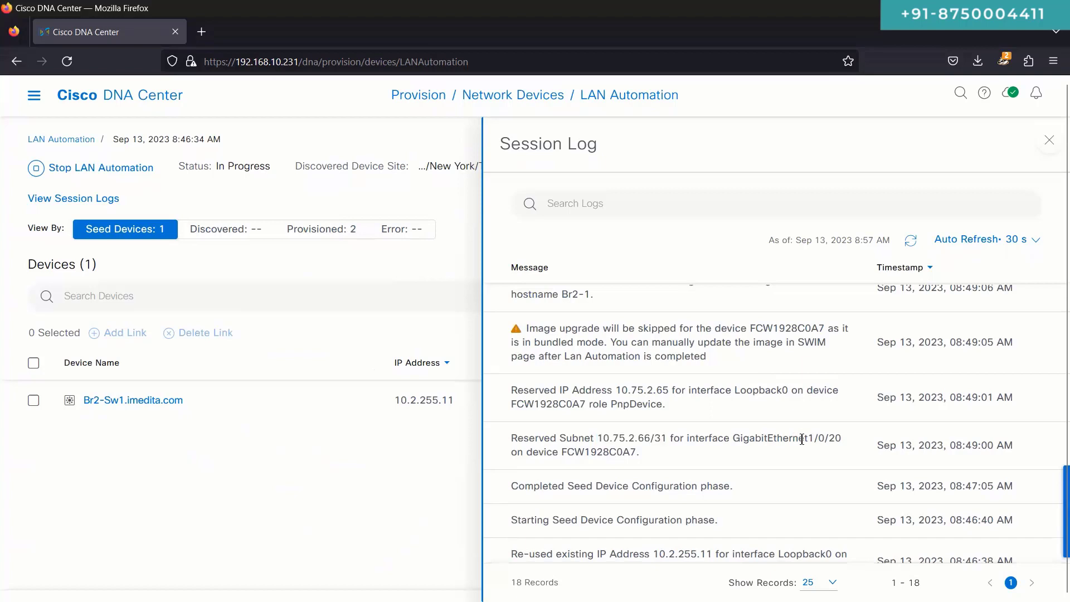
pyautogui.moveTo(802, 439); pyautogui.dragTo(843, 444)
pyautogui.moveTo(646, 455); pyautogui.dragTo(516, 438)
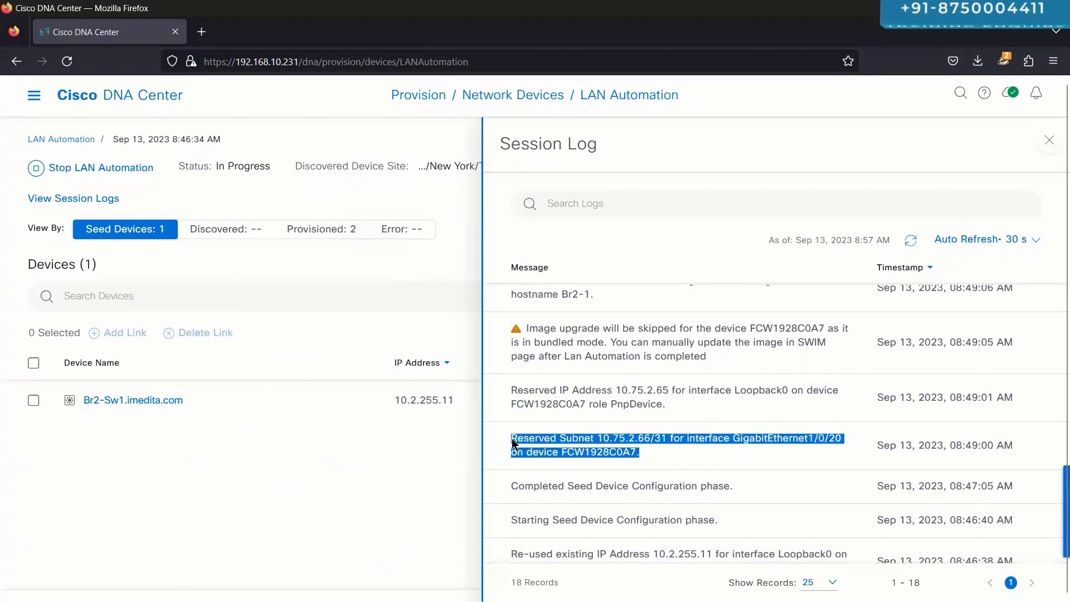
# Step: Sketch a boxed SW1 with a link on port 20, and box the Reserved Subnet 10.75.2.66/31 entry
pyautogui.hotkey('ctrl', 'shift', '3')
pyautogui.moveTo(158, 445); pyautogui.dragTo(142, 460)
pyautogui.moveTo(163, 445); pyautogui.dragTo(176, 442)
pyautogui.moveTo(188, 444); pyautogui.dragTo(191, 453)
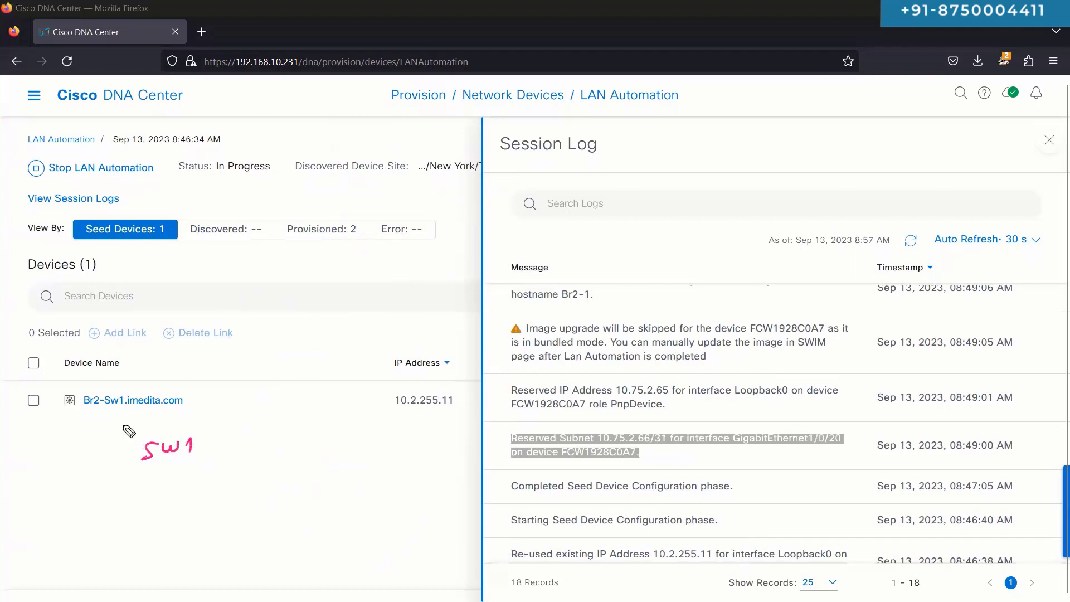
pyautogui.moveTo(128, 425); pyautogui.dragTo(118, 480)
pyautogui.moveTo(122, 425); pyautogui.dragTo(131, 481)
pyautogui.moveTo(232, 413); pyautogui.dragTo(449, 353)
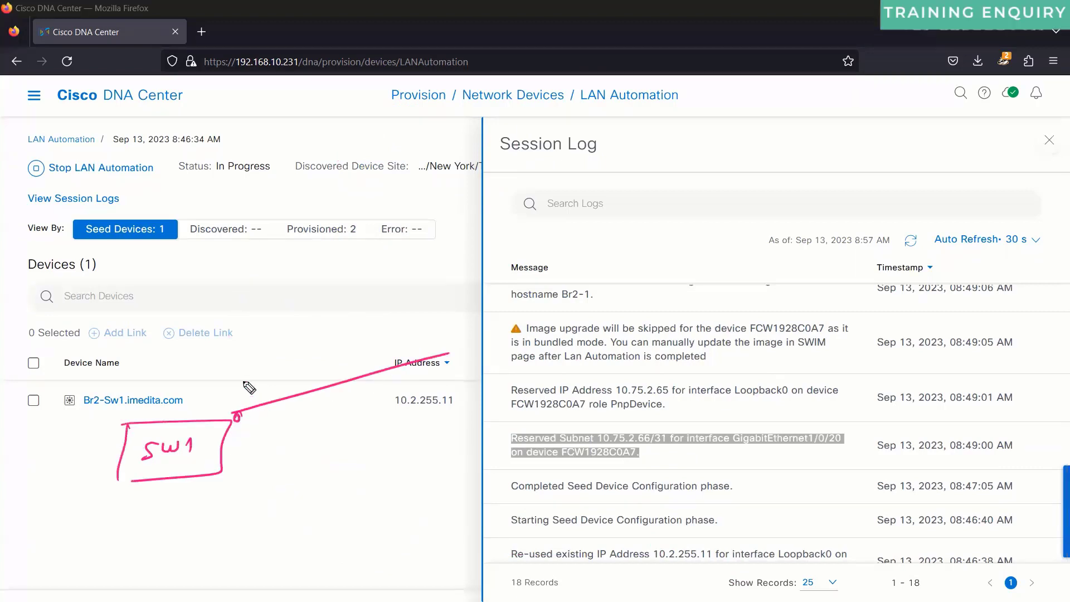
pyautogui.moveTo(241, 383); pyautogui.dragTo(257, 392)
pyautogui.moveTo(266, 380); pyautogui.dragTo(266, 382)
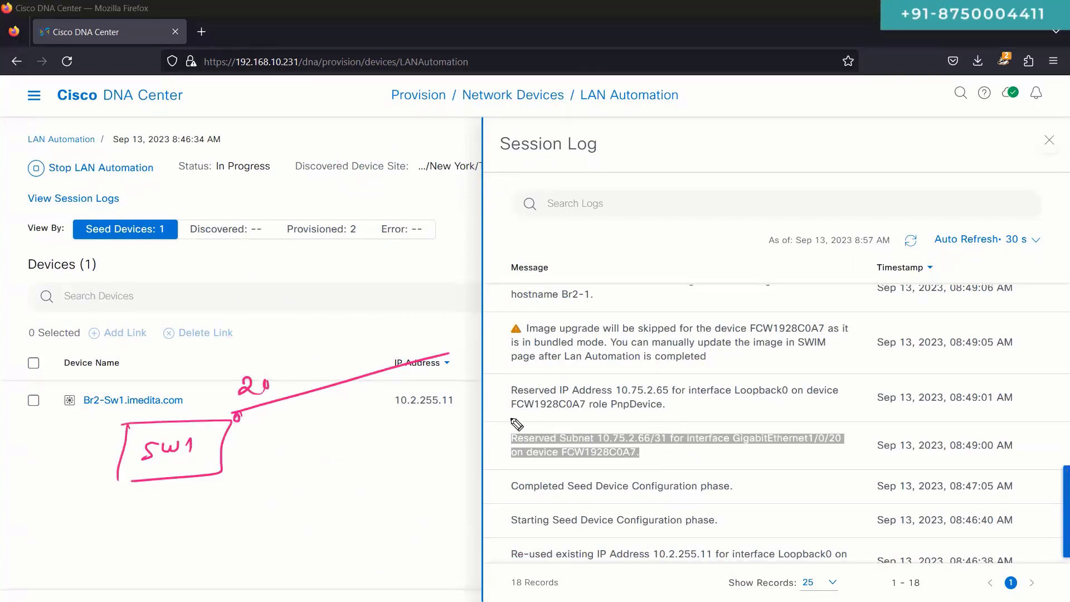
pyautogui.moveTo(512, 419); pyautogui.dragTo(854, 433)
pyautogui.hotkey('ctrl', 'z')
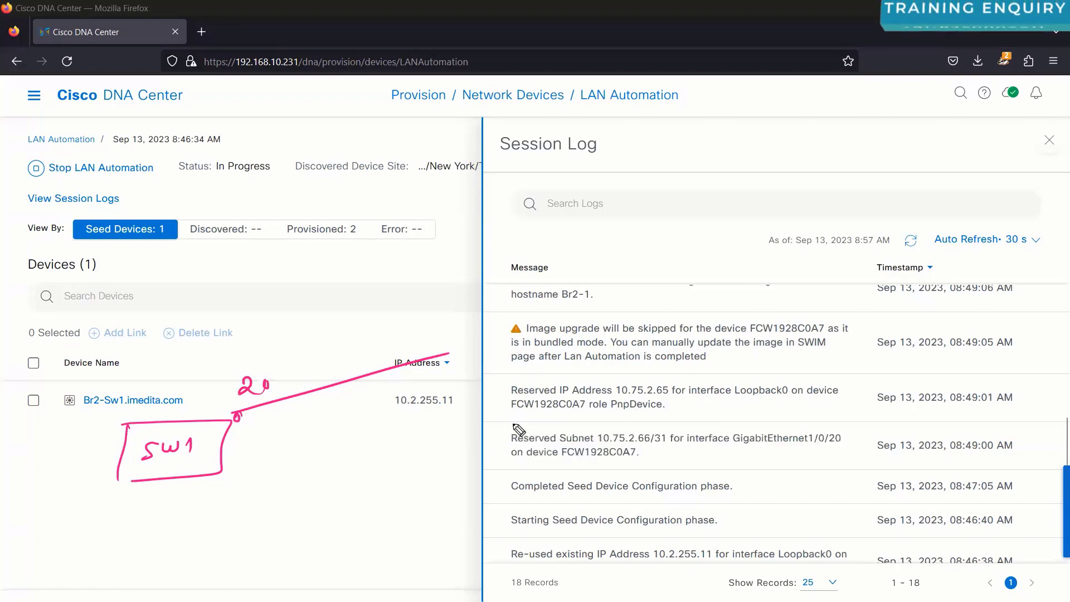
pyautogui.moveTo(503, 420)
pyautogui.mouseDown()
pyautogui.moveTo(835, 427)
pyautogui.moveTo(778, 477)
pyautogui.moveTo(499, 471)
pyautogui.moveTo(501, 421)
pyautogui.mouseUp()
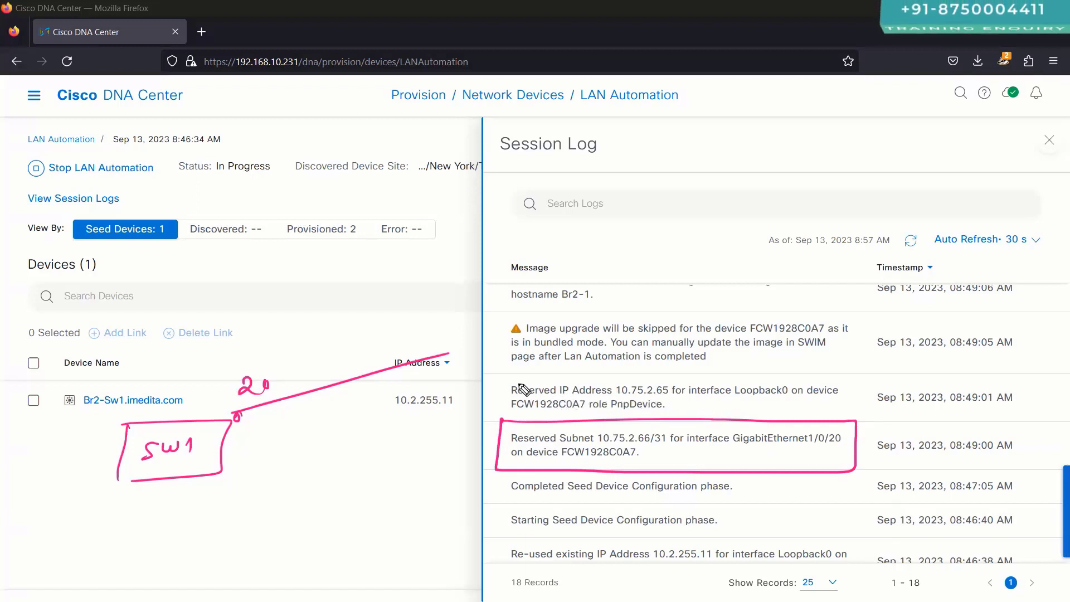
# Step: Underline SW1, add an S2 box at the link's end, and arc from SW1 to the log
pyautogui.moveTo(146, 472); pyautogui.dragTo(191, 464)
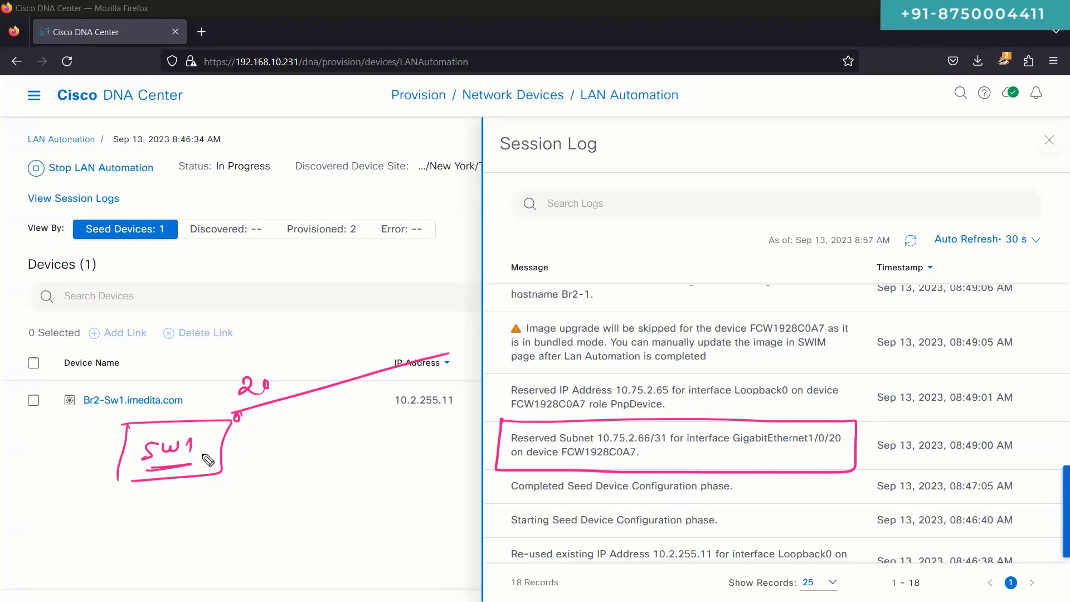
pyautogui.moveTo(459, 332)
pyautogui.mouseDown()
pyautogui.moveTo(459, 361)
pyautogui.moveTo(533, 367)
pyautogui.moveTo(462, 372)
pyautogui.mouseUp()
pyautogui.moveTo(482, 341)
pyautogui.mouseDown()
pyautogui.moveTo(477, 361)
pyautogui.moveTo(510, 353)
pyautogui.mouseUp()
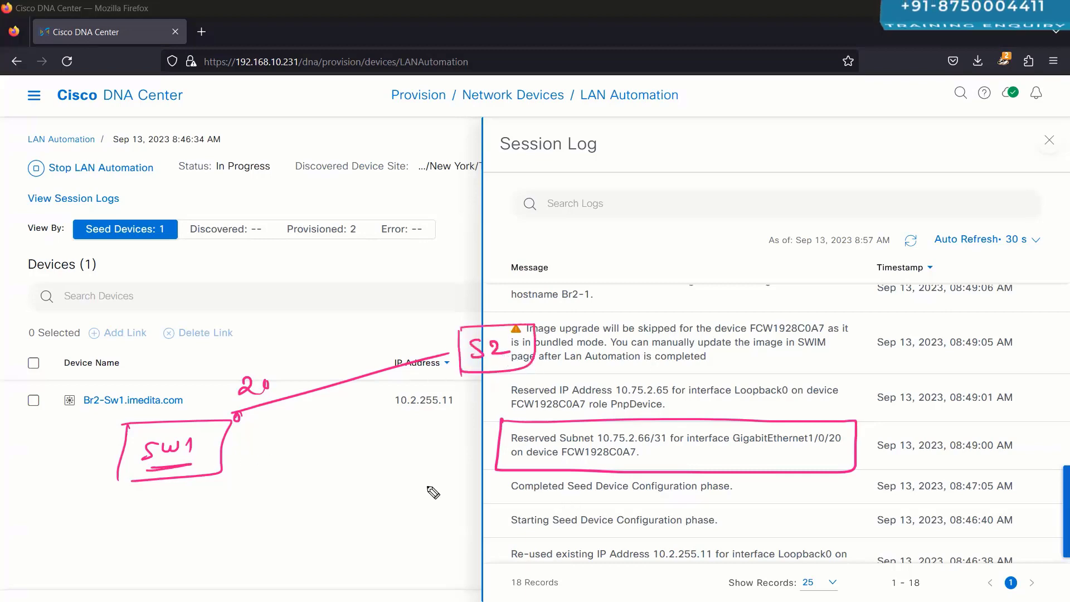
pyautogui.moveTo(281, 369); pyautogui.dragTo(283, 377)
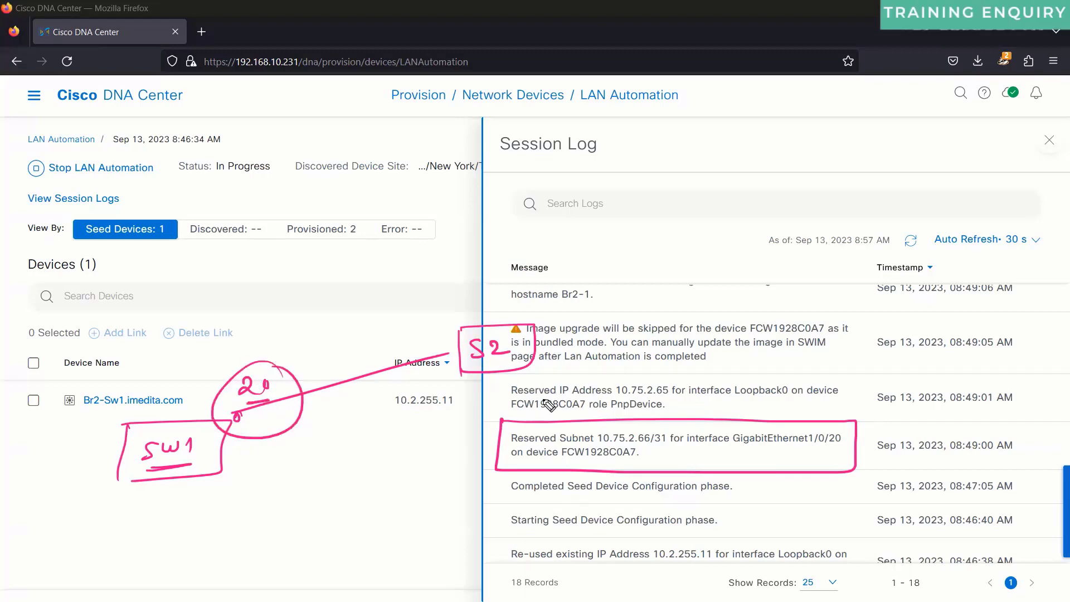
pyautogui.moveTo(173, 421); pyautogui.dragTo(524, 300)
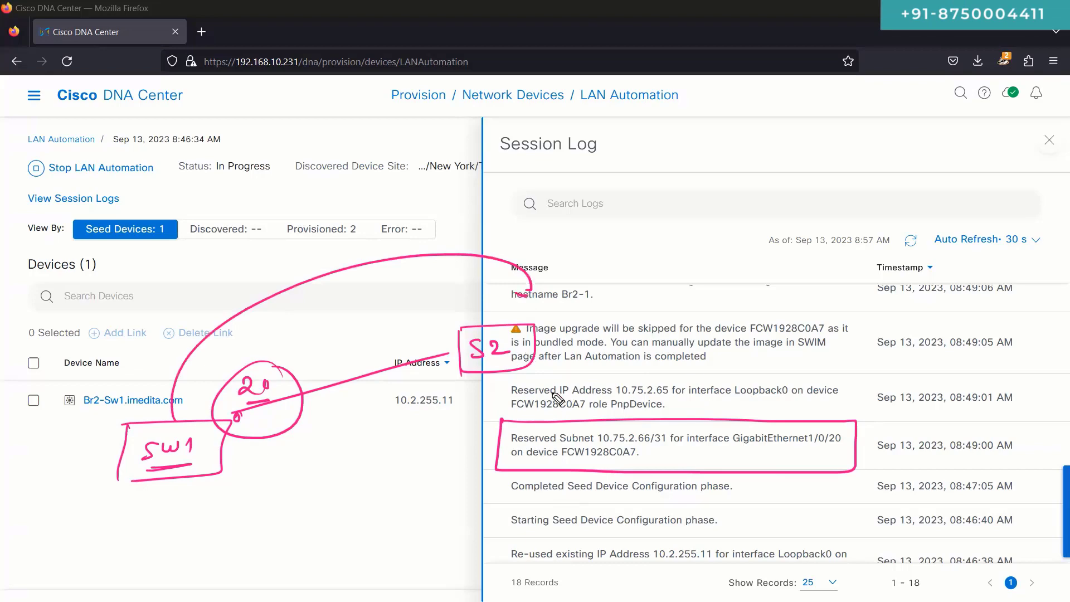
# Step: Mark Reserved IP Address 10.75.2.65, Loopback0, serial FCW1928C0A7 and role PnpDevice in the log
pyautogui.moveTo(597, 398); pyautogui.dragTo(599, 399)
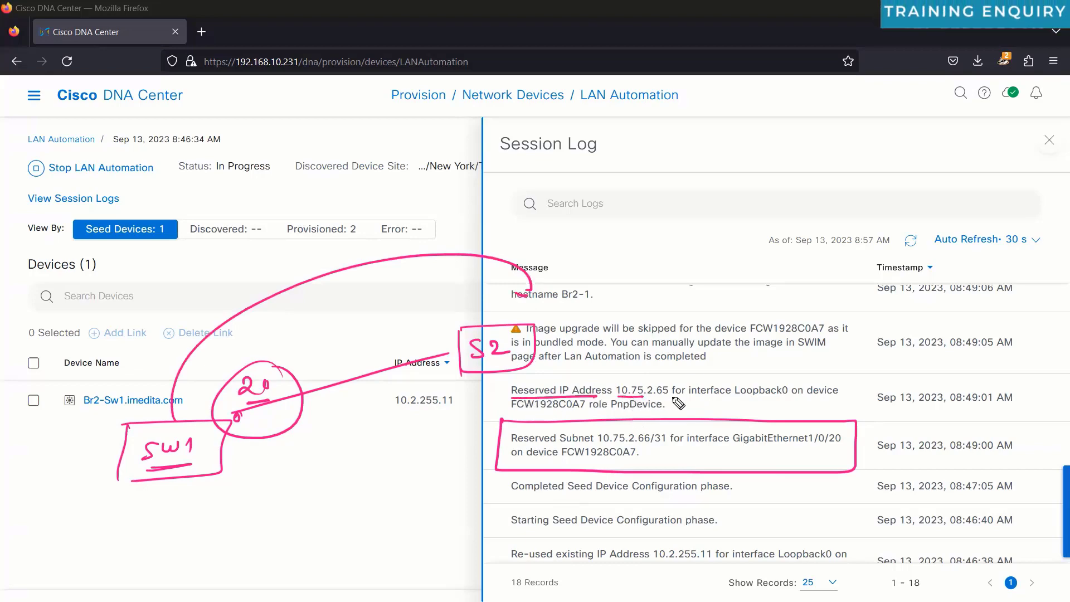
pyautogui.moveTo(615, 382); pyautogui.dragTo(673, 396)
pyautogui.moveTo(747, 397); pyautogui.dragTo(792, 397)
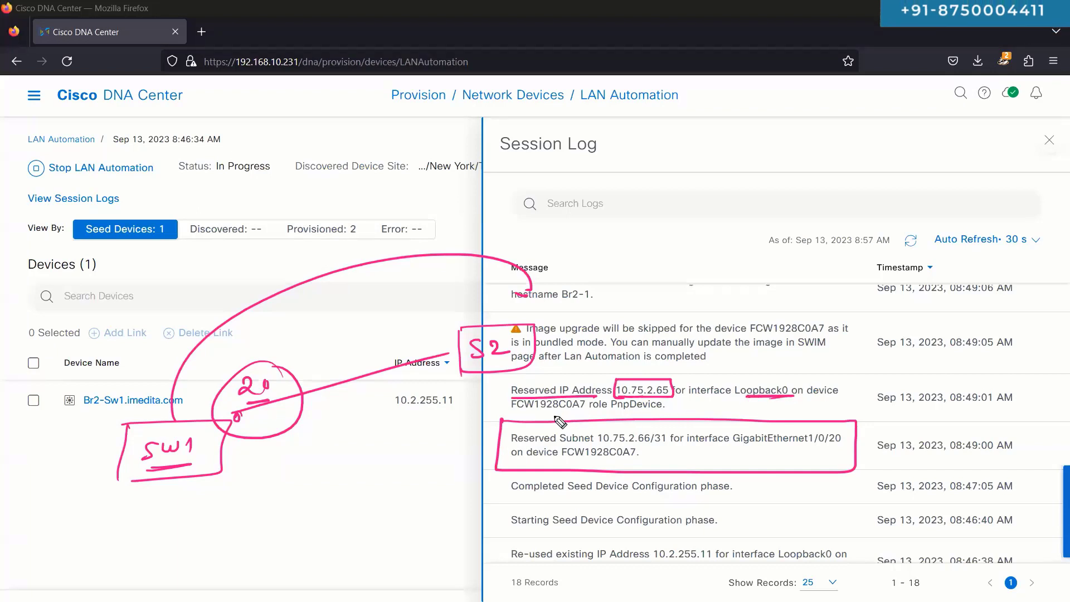
pyautogui.moveTo(518, 411); pyautogui.dragTo(578, 410)
pyautogui.moveTo(649, 413); pyautogui.dragTo(639, 417)
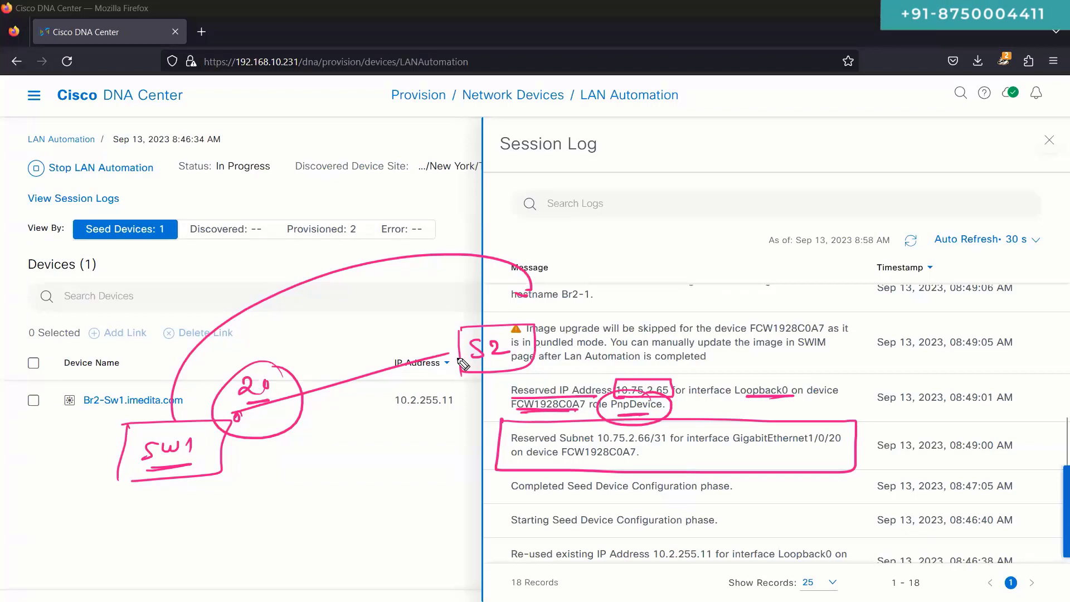
# Step: Circle the link's S2 end, add tick marks across the link, and write 100 above S2
pyautogui.click(493, 360)
pyautogui.moveTo(444, 346)
pyautogui.mouseDown()
pyautogui.moveTo(453, 362)
pyautogui.moveTo(450, 345)
pyautogui.mouseUp()
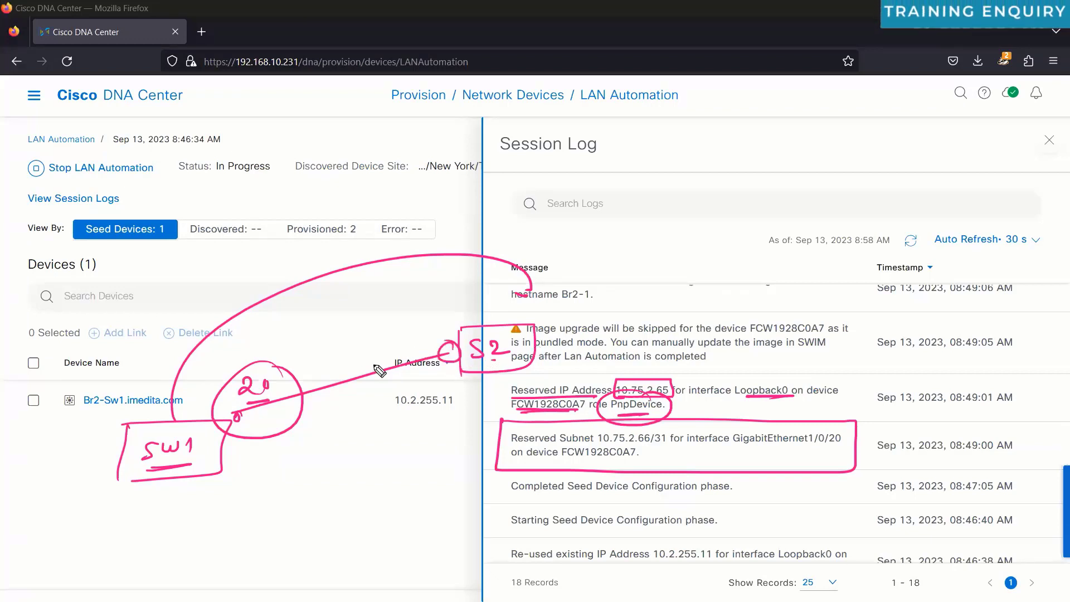
pyautogui.moveTo(365, 358); pyautogui.dragTo(366, 385)
pyautogui.moveTo(379, 365); pyautogui.dragTo(382, 393)
pyautogui.moveTo(521, 324); pyautogui.dragTo(547, 312)
pyautogui.moveTo(555, 300); pyautogui.dragTo(562, 301)
pyautogui.moveTo(578, 288); pyautogui.dragTo(577, 291)
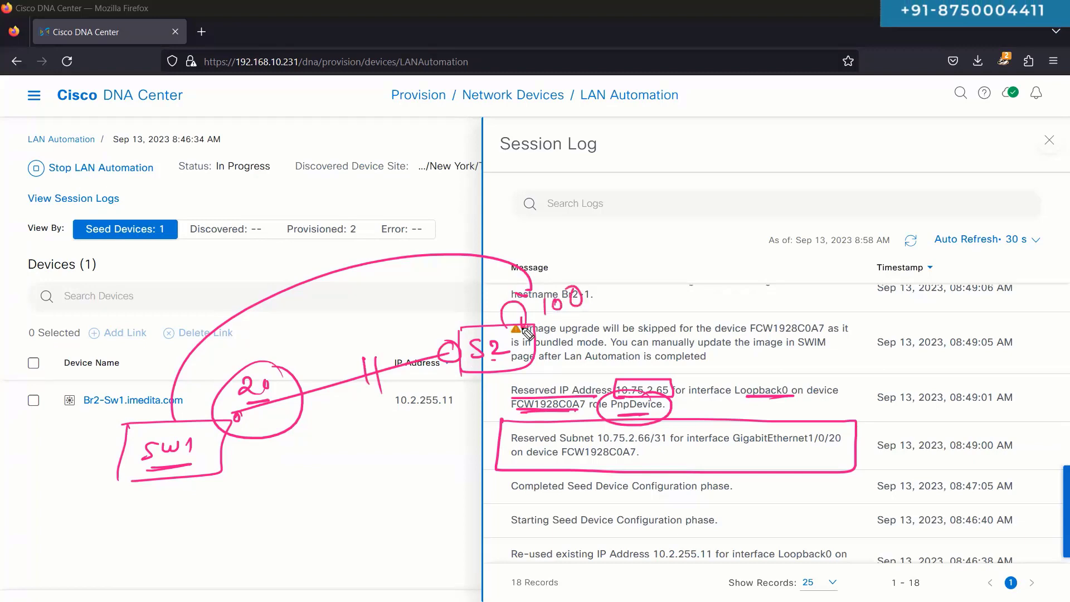
# Step: Bracket the marked entries, clear the ink, and box the skipped image-upgrade warning for FCW1928C0A7
pyautogui.moveTo(505, 386); pyautogui.dragTo(479, 488)
pyautogui.moveTo(476, 413); pyautogui.dragTo(439, 446)
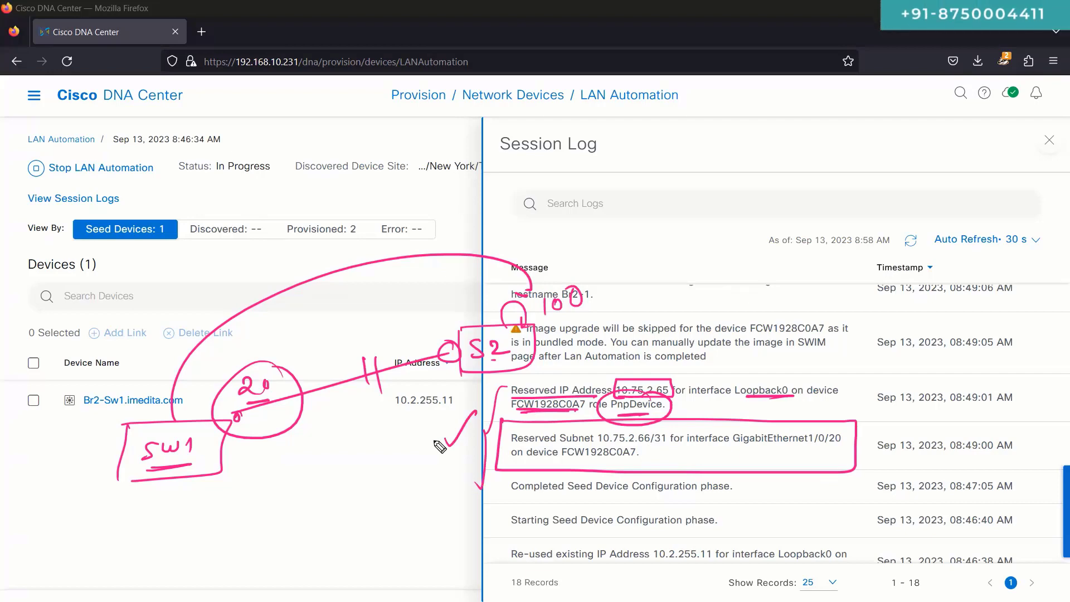
pyautogui.hotkey('ctrl', 'shift', '7')
pyautogui.moveTo(492, 314)
pyautogui.mouseDown()
pyautogui.moveTo(862, 315)
pyautogui.moveTo(727, 372)
pyautogui.moveTo(505, 376)
pyautogui.moveTo(509, 334)
pyautogui.mouseUp()
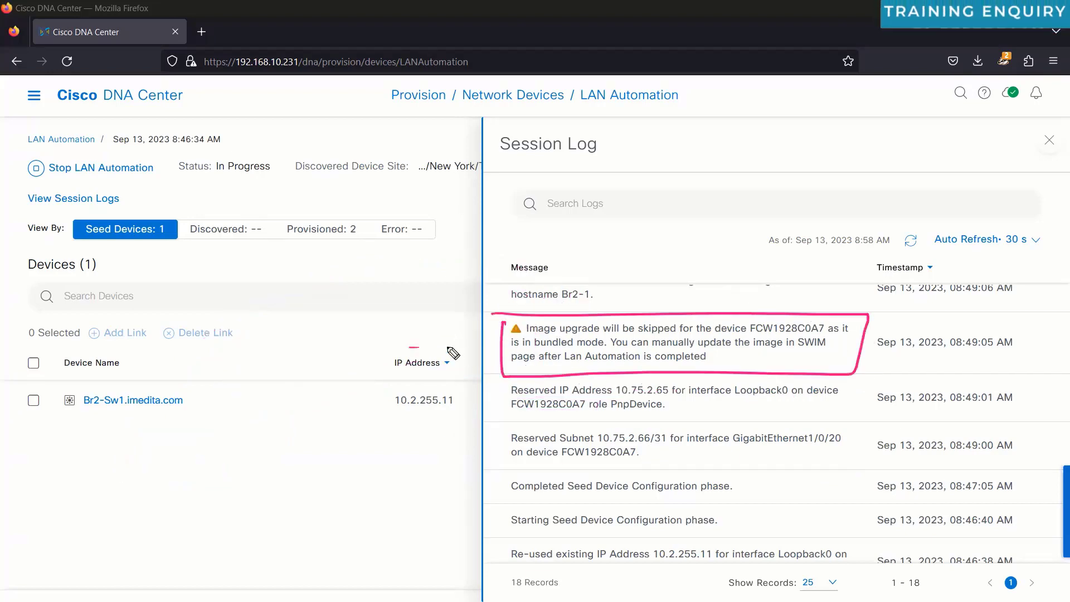
pyautogui.moveTo(403, 346); pyautogui.dragTo(484, 347)
pyautogui.moveTo(467, 340); pyautogui.dragTo(464, 360)
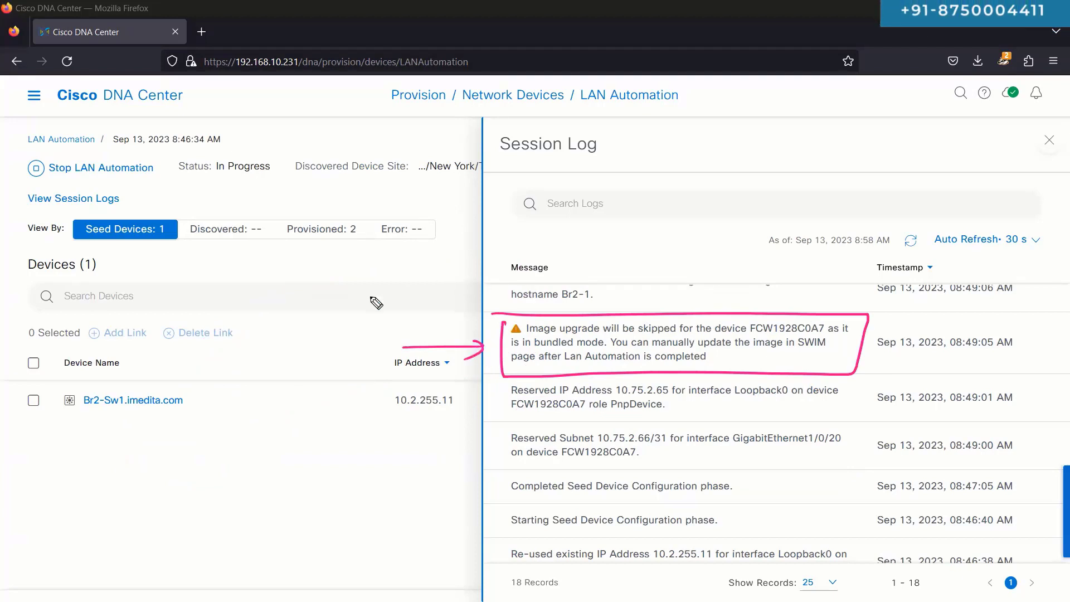
pyautogui.moveTo(312, 317)
pyautogui.mouseDown()
pyautogui.moveTo(334, 328)
pyautogui.moveTo(417, 313)
pyautogui.mouseUp()
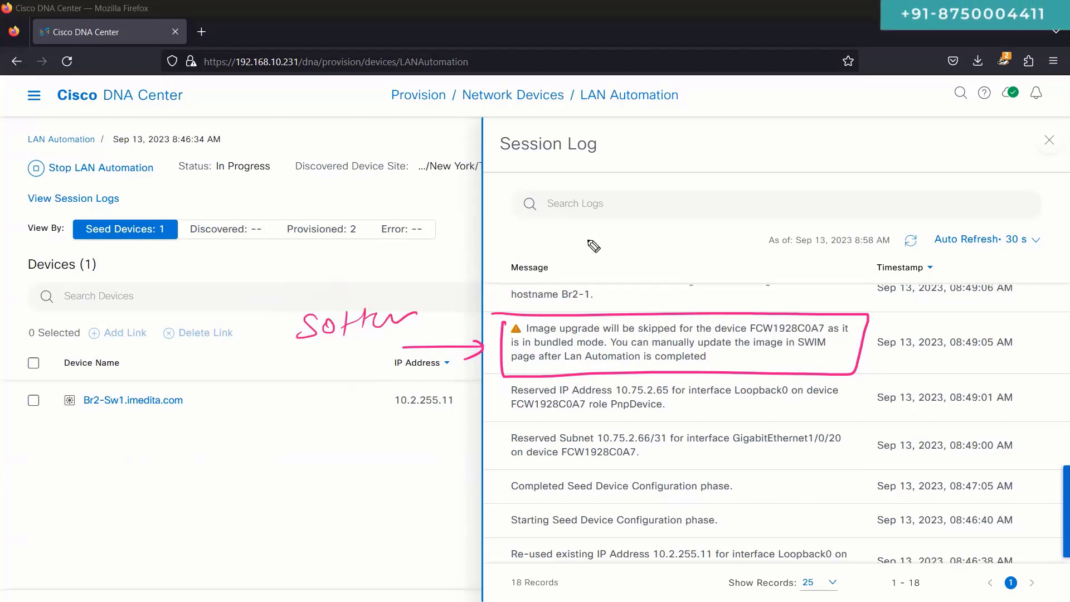
pyautogui.moveTo(594, 246)
pyautogui.mouseDown()
pyautogui.moveTo(637, 234)
pyautogui.moveTo(699, 248)
pyautogui.mouseUp()
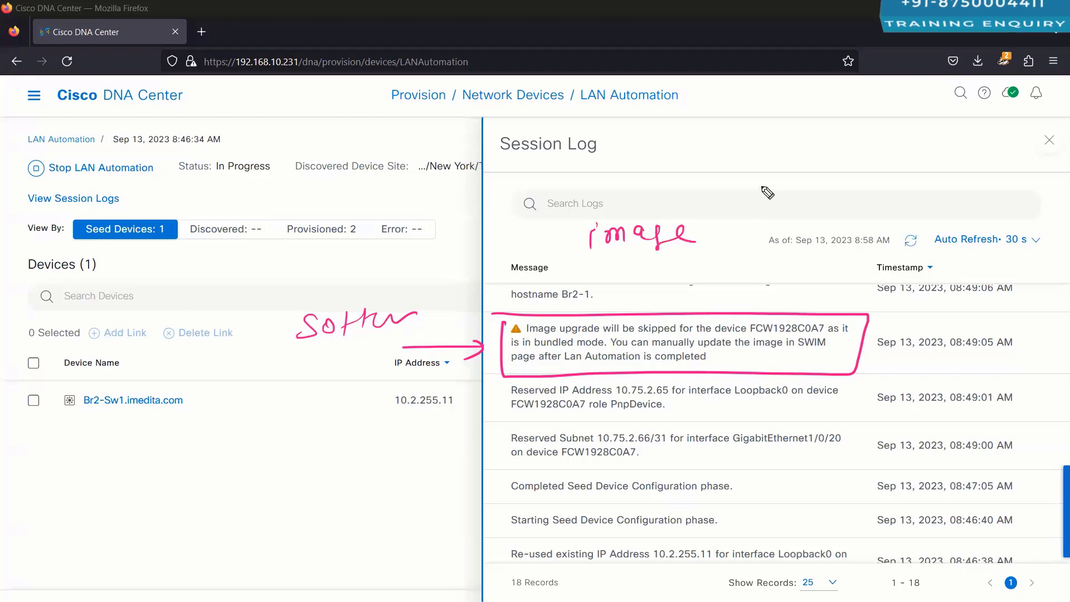
pyautogui.moveTo(770, 168); pyautogui.dragTo(774, 180)
pyautogui.moveTo(787, 170); pyautogui.dragTo(872, 186)
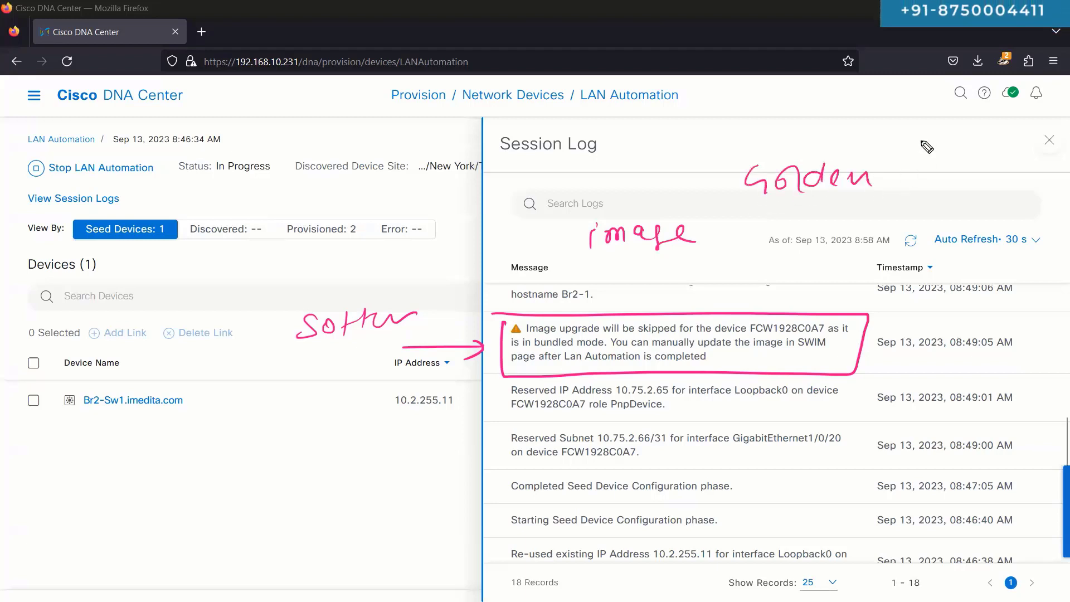
pyautogui.moveTo(925, 143)
pyautogui.mouseDown()
pyautogui.moveTo(868, 119)
pyautogui.moveTo(892, 109)
pyautogui.mouseUp()
pyautogui.moveTo(783, 215)
pyautogui.mouseDown()
pyautogui.moveTo(881, 246)
pyautogui.moveTo(900, 235)
pyautogui.mouseUp()
pyautogui.moveTo(888, 146); pyautogui.dragTo(855, 152)
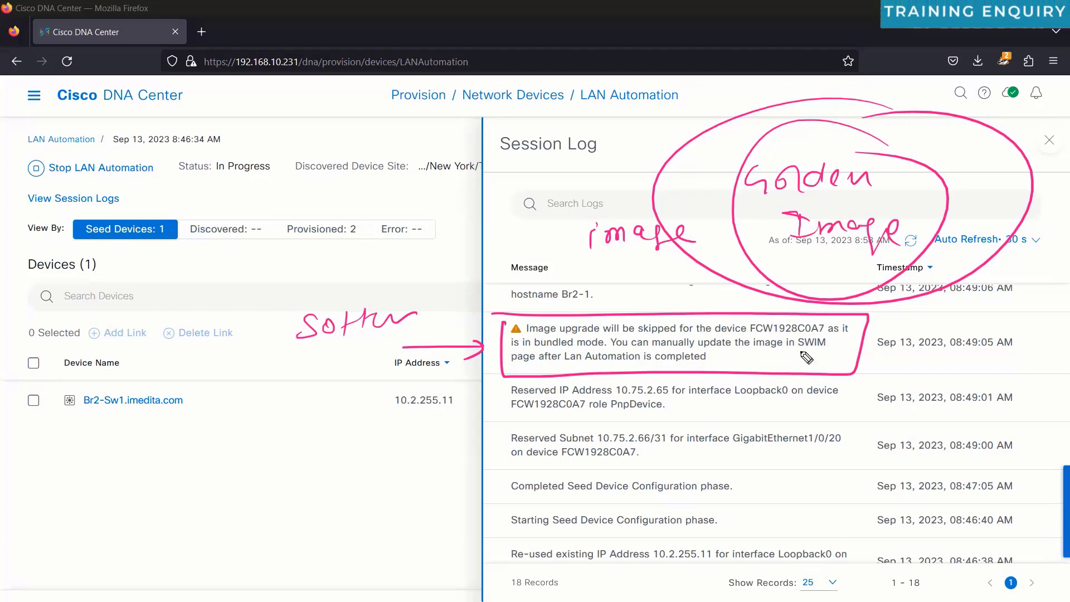
pyautogui.moveTo(845, 139); pyautogui.dragTo(719, 259)
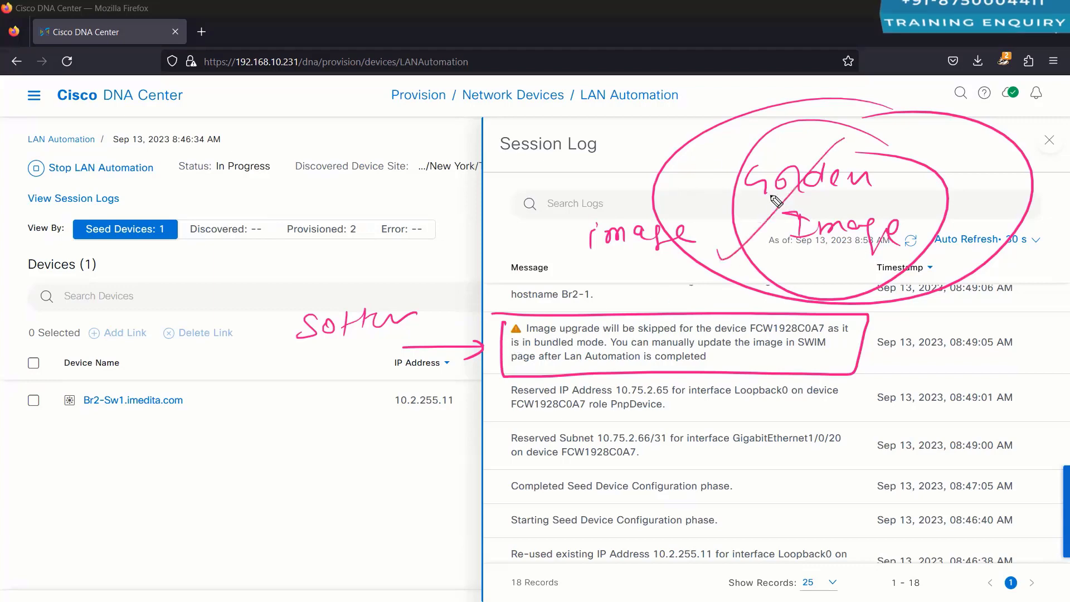
pyautogui.moveTo(703, 161); pyautogui.dragTo(886, 254)
pyautogui.moveTo(510, 342); pyautogui.dragTo(702, 342)
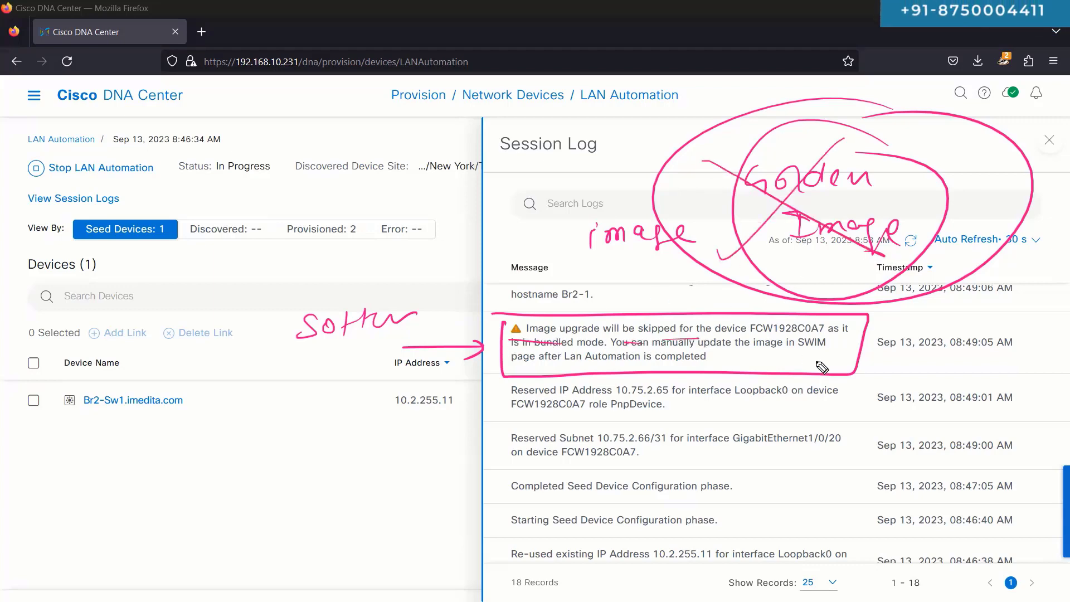
pyautogui.moveTo(829, 350); pyautogui.dragTo(799, 351)
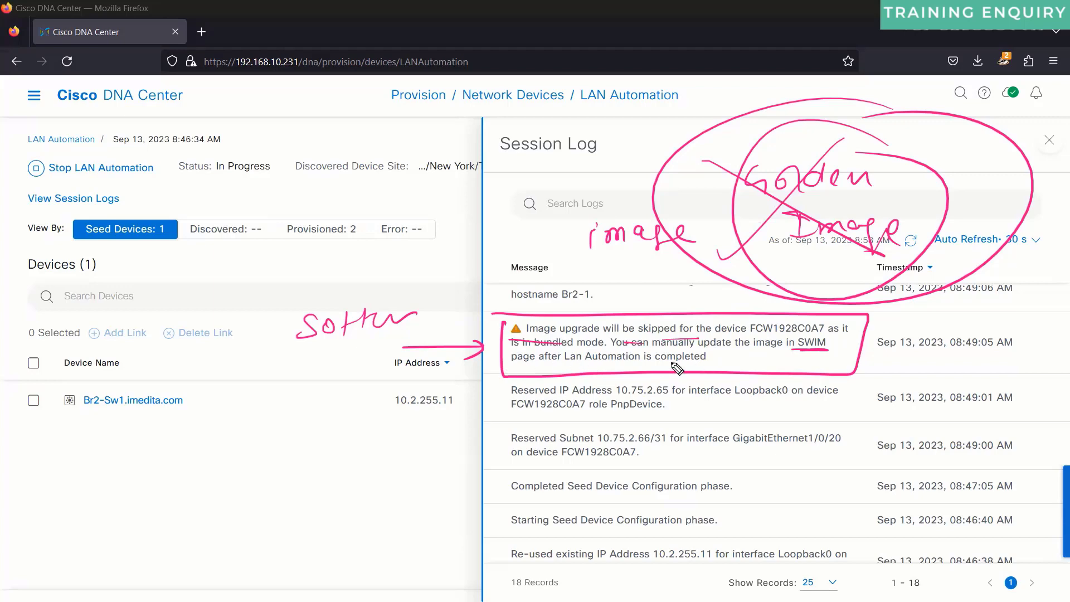
pyautogui.moveTo(504, 364); pyautogui.dragTo(693, 363)
pyautogui.moveTo(591, 303)
pyautogui.mouseDown()
pyautogui.moveTo(552, 306)
pyautogui.moveTo(510, 331)
pyautogui.mouseUp()
pyautogui.moveTo(596, 338); pyautogui.dragTo(568, 360)
pyautogui.moveTo(554, 357); pyautogui.dragTo(563, 335)
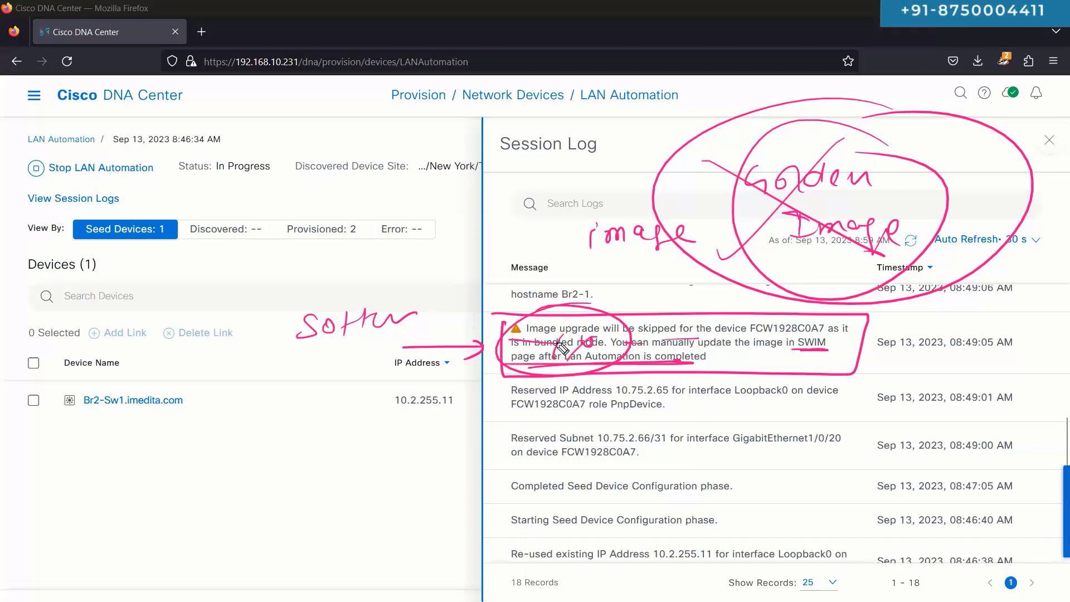
pyautogui.press('Escape')
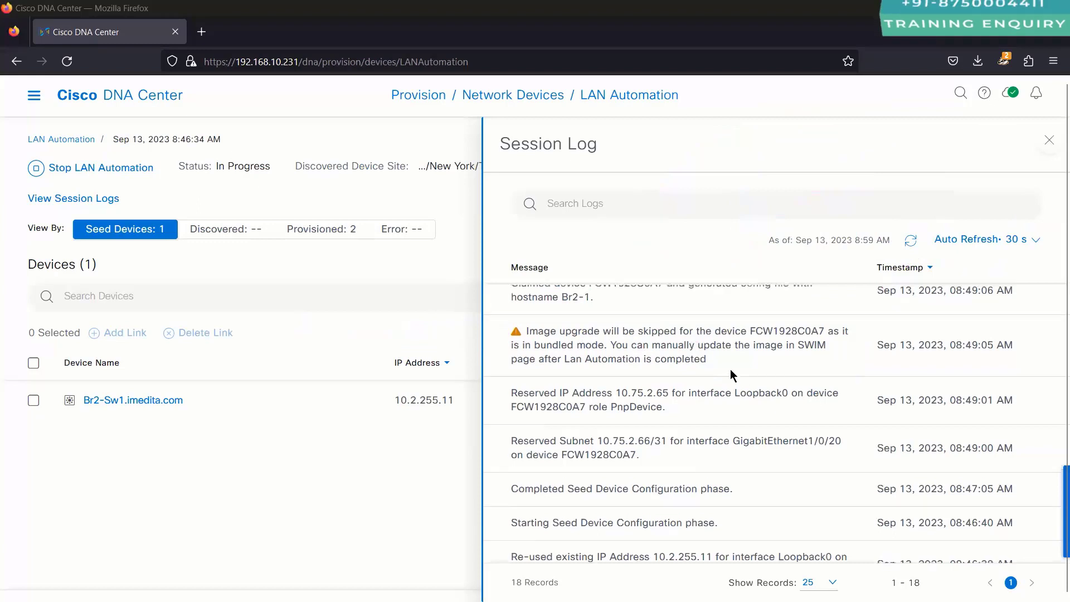
# Step: Highlight the Claimed device entries for Br2-1 and Br2-2 and the Loopback0 reservation in the log
pyautogui.scroll(2, 731, 371)
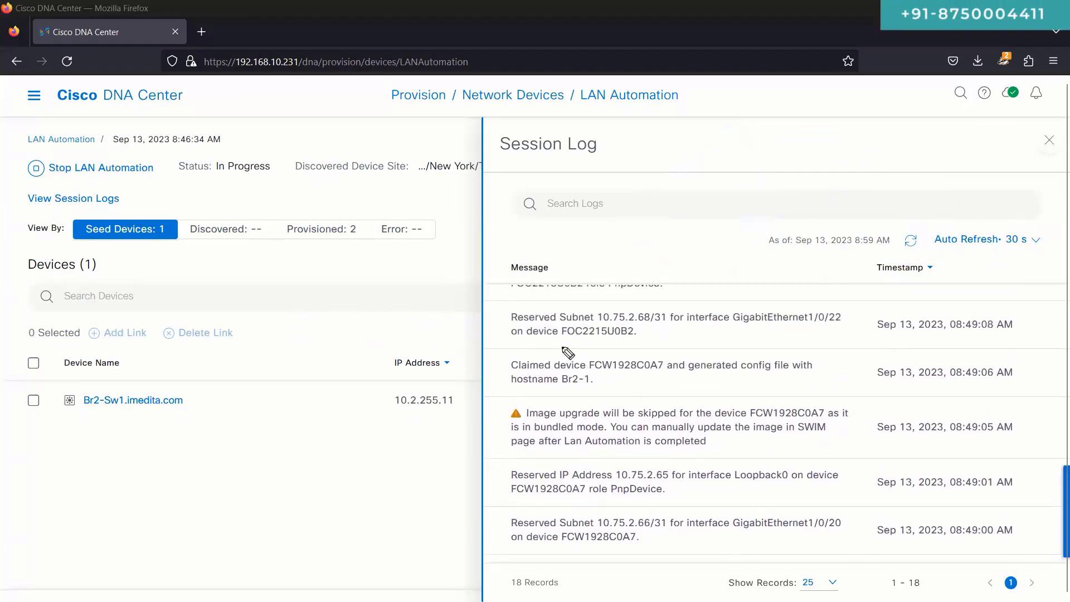
pyautogui.moveTo(560, 355)
pyautogui.mouseDown()
pyautogui.moveTo(668, 350)
pyautogui.moveTo(857, 382)
pyautogui.moveTo(704, 396)
pyautogui.moveTo(506, 350)
pyautogui.mouseUp()
pyautogui.moveTo(585, 369)
pyautogui.mouseDown()
pyautogui.moveTo(564, 401)
pyautogui.moveTo(600, 384)
pyautogui.mouseUp()
pyautogui.press('e')
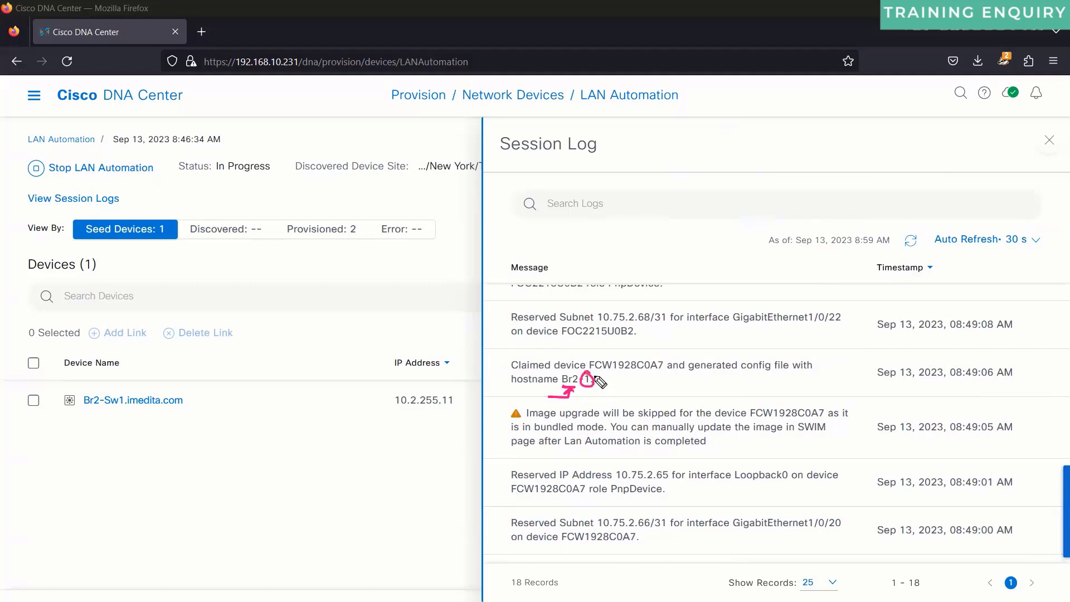
pyautogui.press('e')
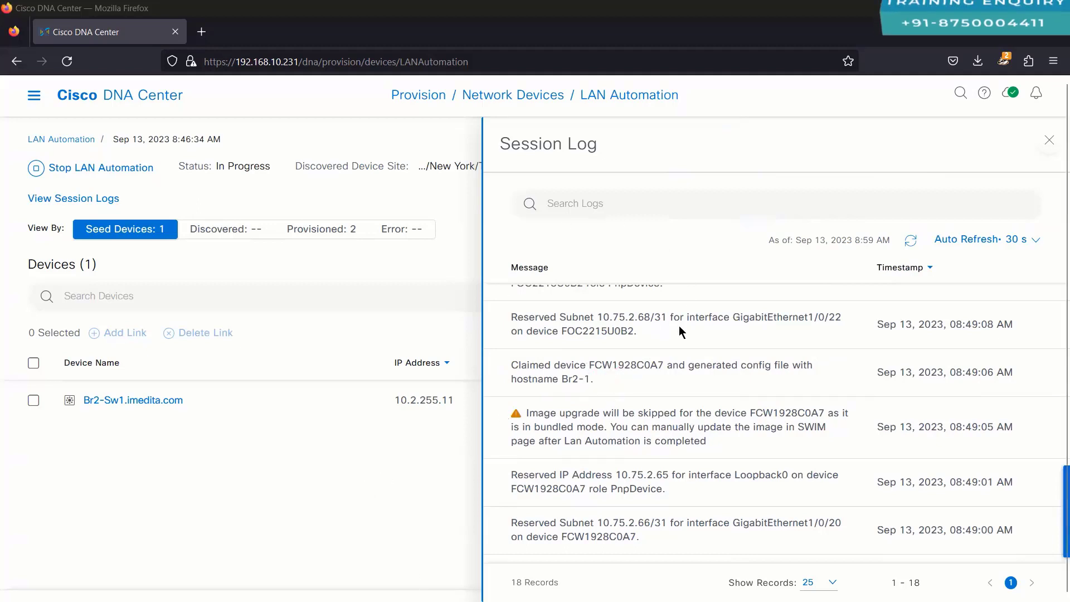
pyautogui.scroll(2, 679, 331)
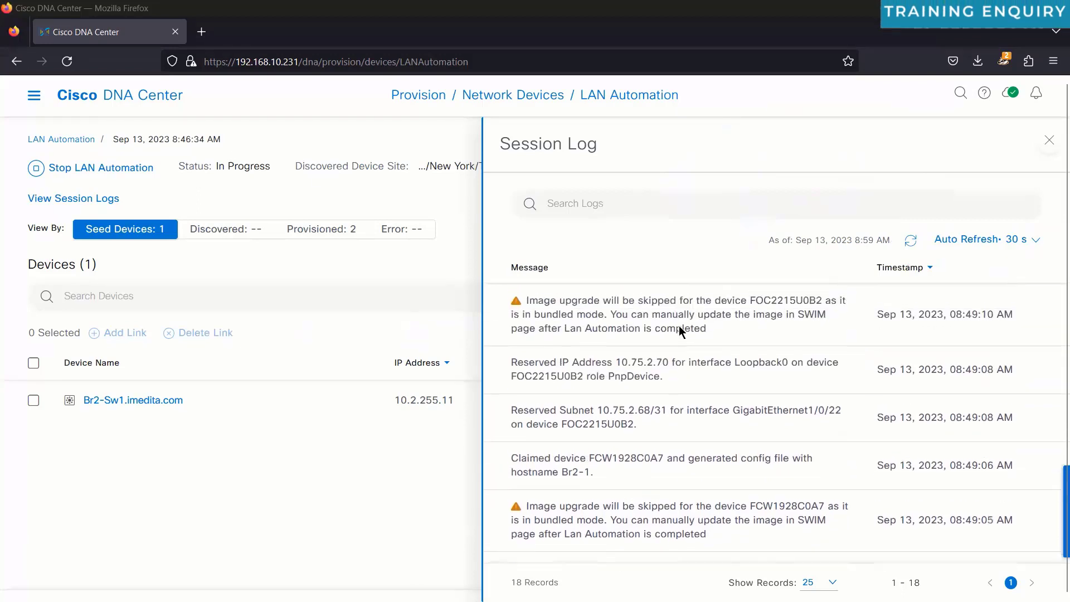
pyautogui.doubleClick(836, 415)
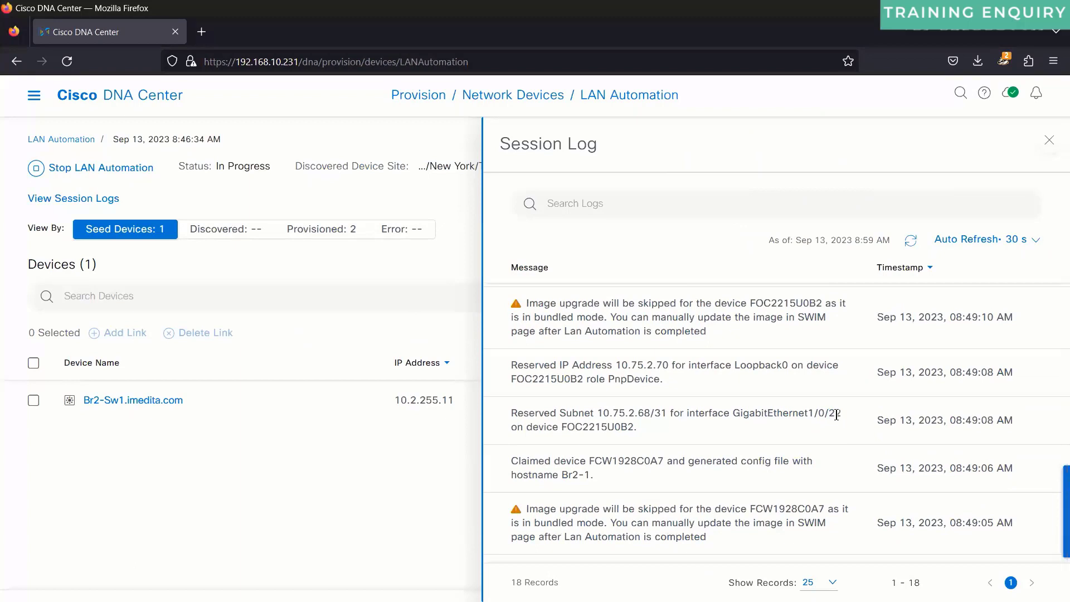
pyautogui.tripleClick(645, 364)
pyautogui.scroll(3, 644, 364)
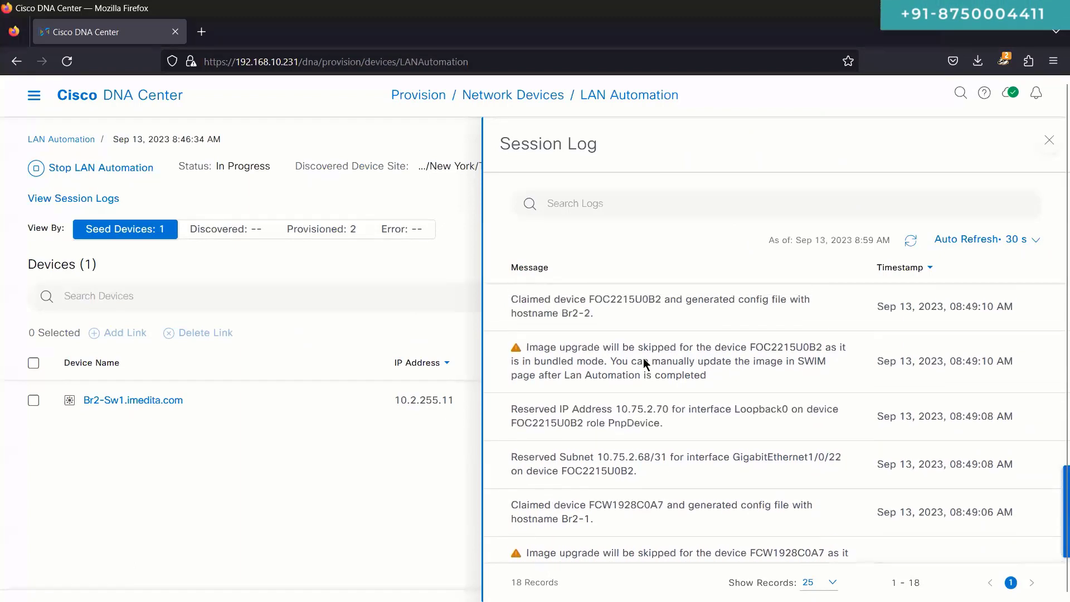
pyautogui.moveTo(522, 380); pyautogui.dragTo(703, 415)
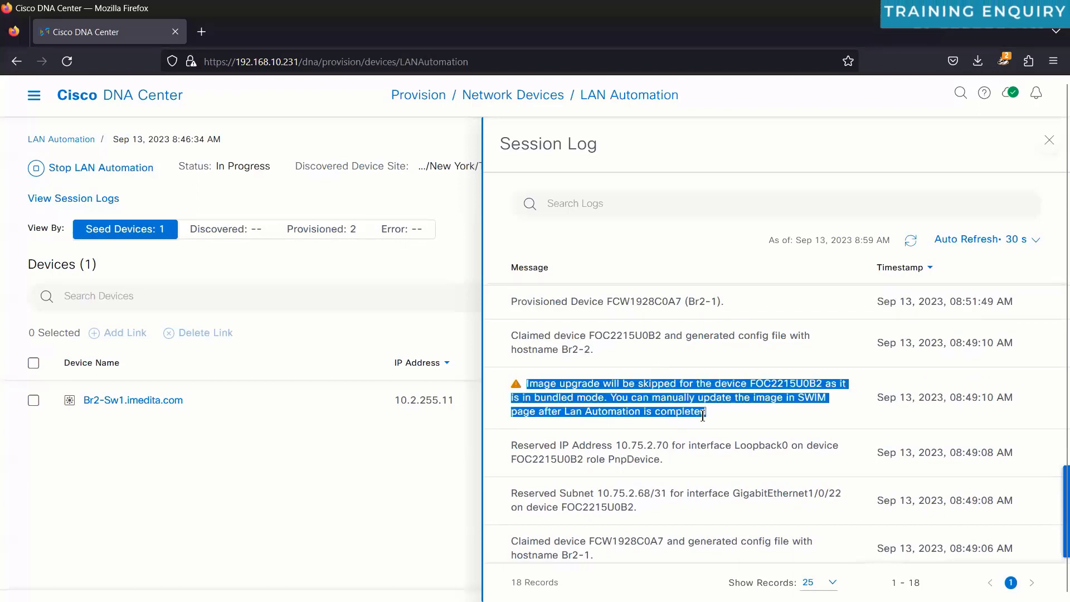
pyautogui.moveTo(512, 340); pyautogui.dragTo(634, 383)
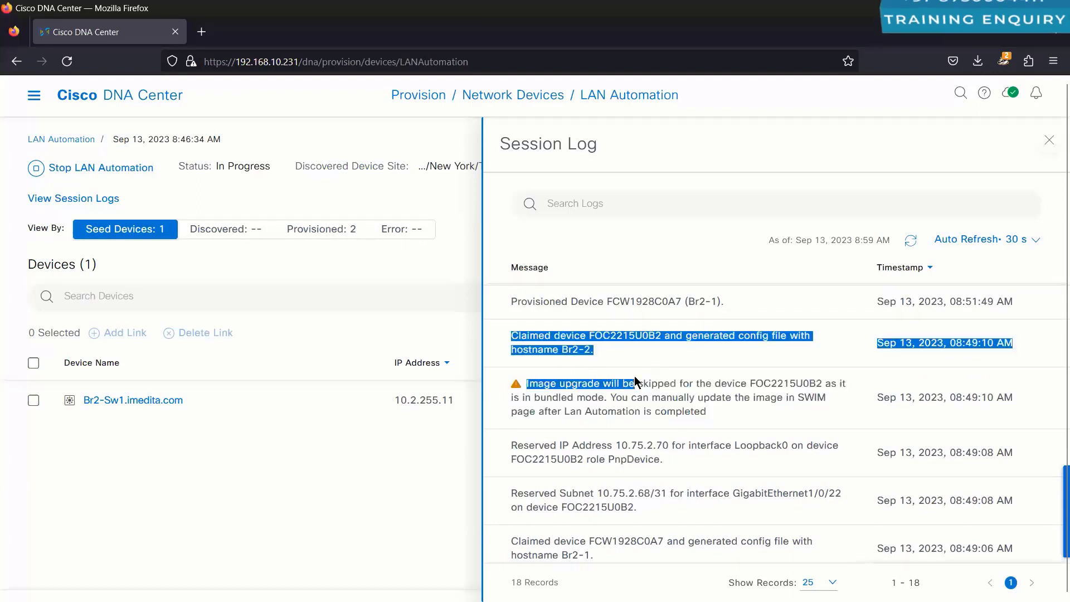
pyautogui.click(589, 350)
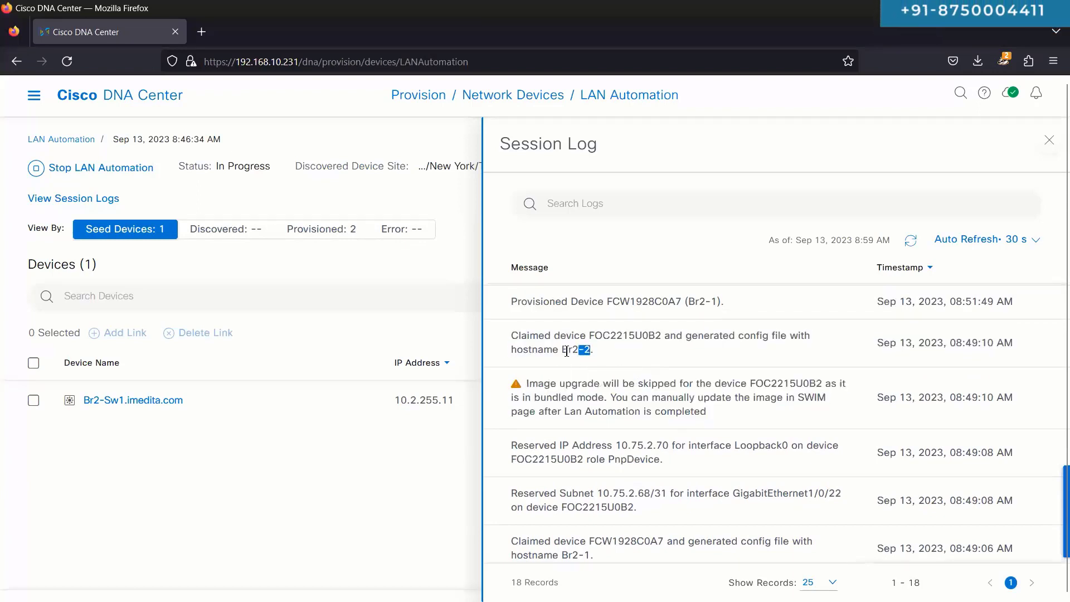
# Step: Highlight the two Added device to Inventory entries and refresh the session log
pyautogui.scroll(1, 563, 351)
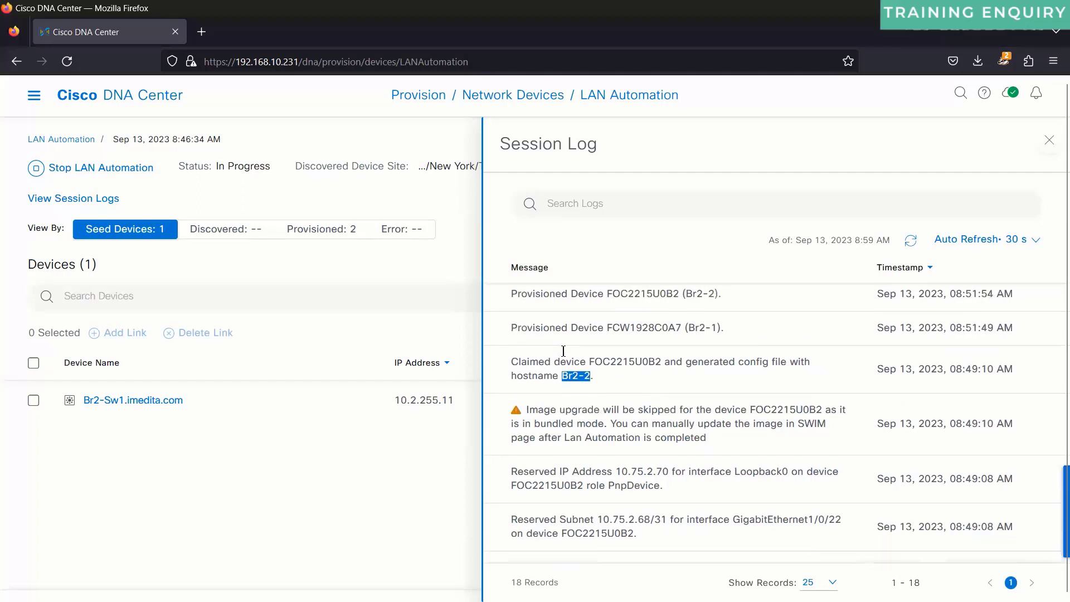
pyautogui.moveTo(512, 330); pyautogui.dragTo(728, 366)
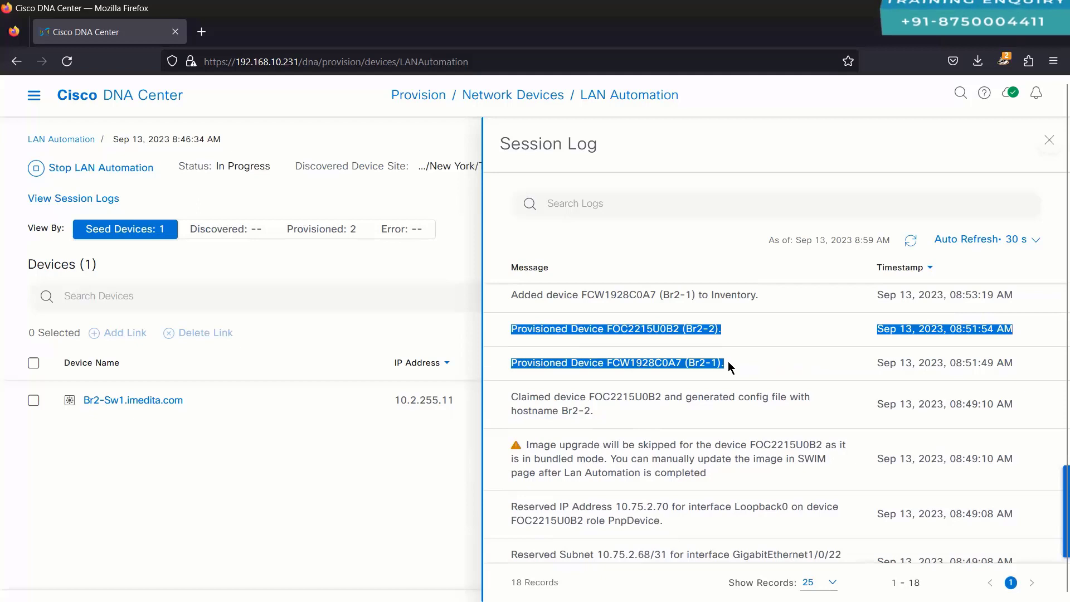
pyautogui.scroll(1, 728, 361)
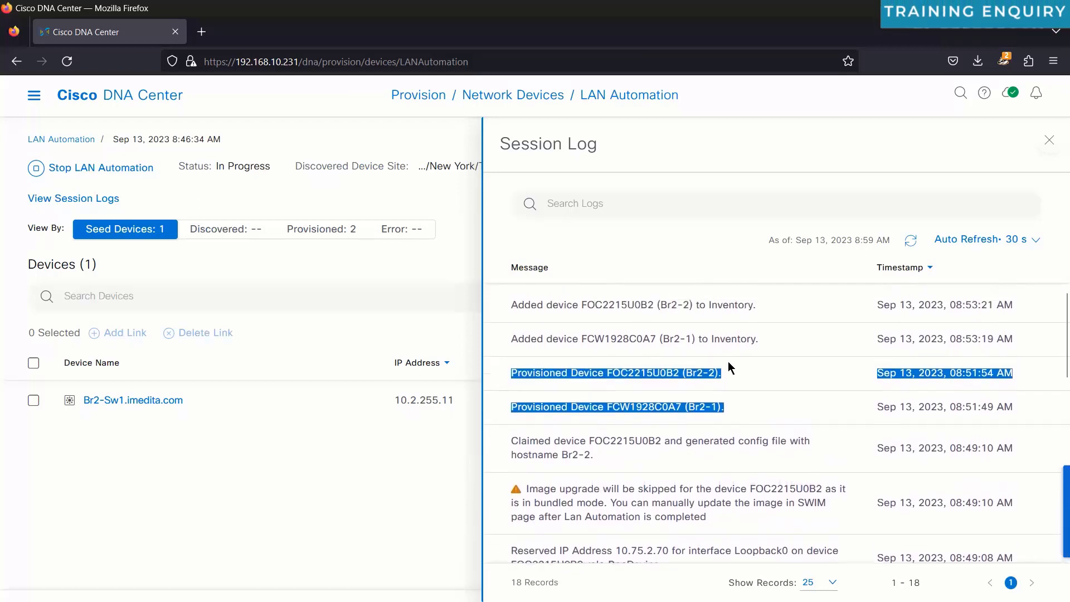
pyautogui.moveTo(511, 301); pyautogui.dragTo(770, 330)
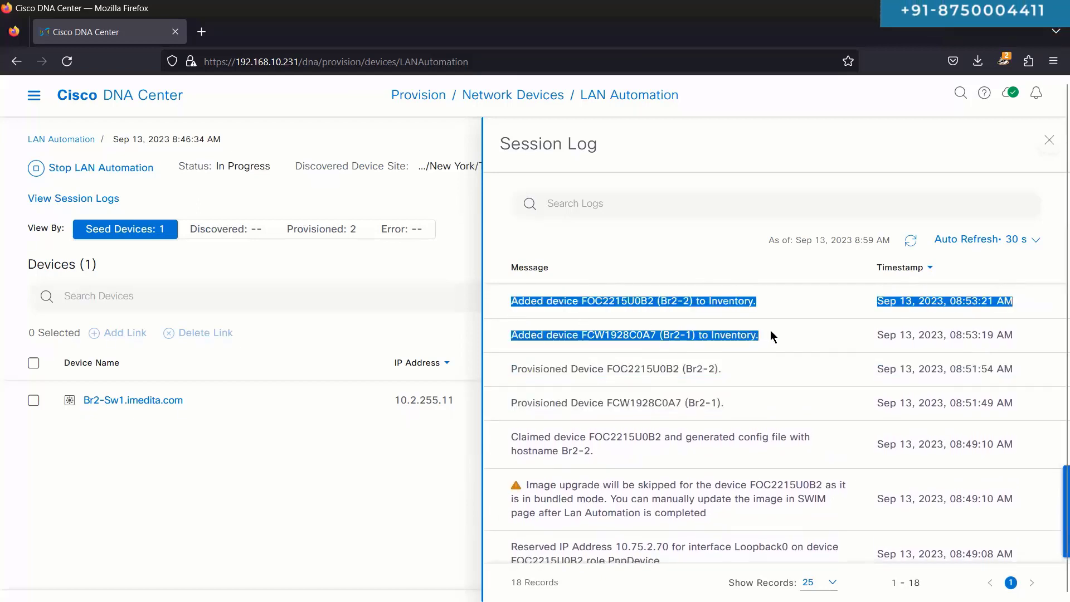
pyautogui.click(910, 243)
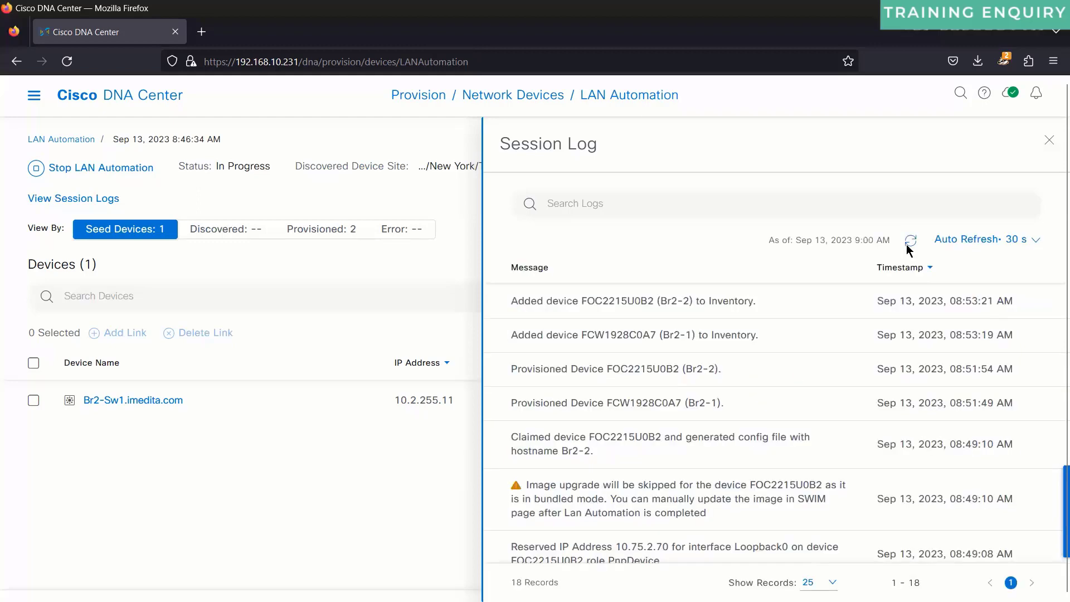
pyautogui.scroll(-10, 692, 407)
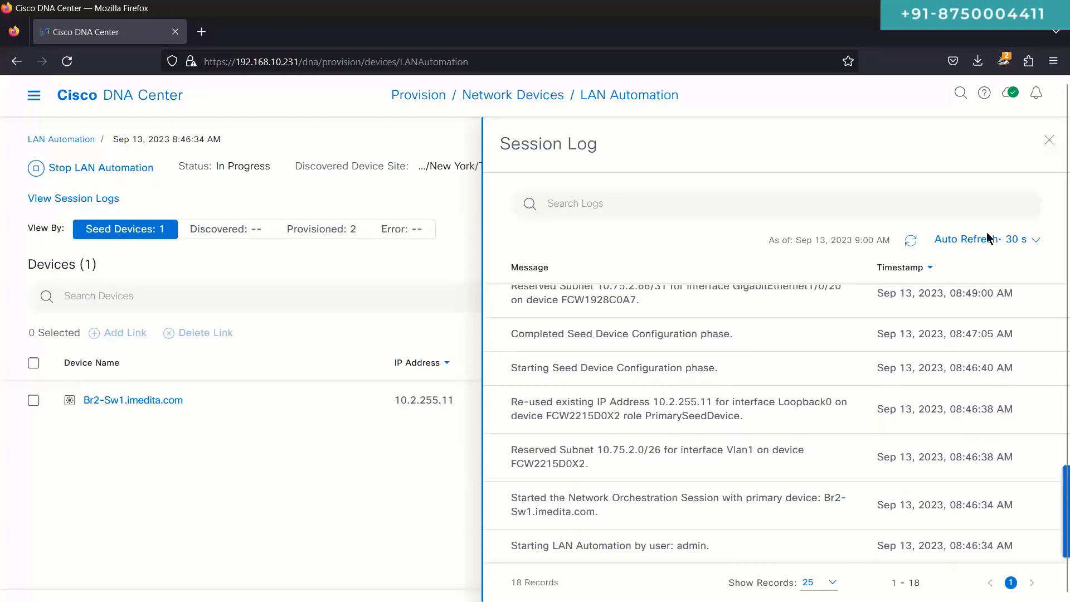
# Step: Close the session log and sketch a DNAC box linked to the SW1 seed switch
pyautogui.click(1049, 140)
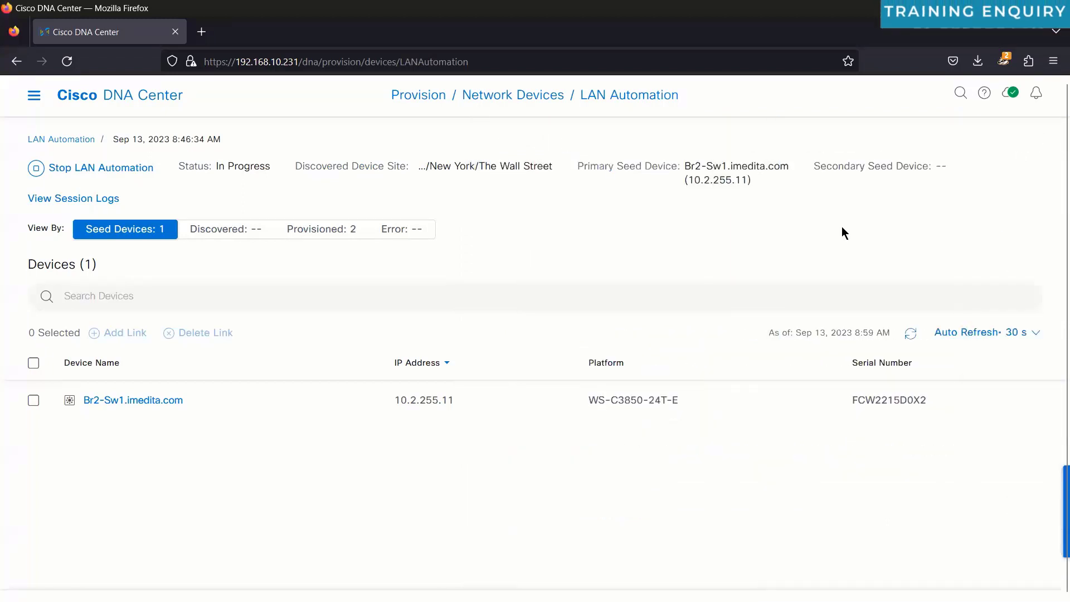
pyautogui.moveTo(546, 227)
pyautogui.mouseDown()
pyautogui.moveTo(546, 248)
pyautogui.moveTo(584, 223)
pyautogui.moveTo(632, 223)
pyautogui.mouseUp()
pyautogui.moveTo(497, 204)
pyautogui.mouseDown()
pyautogui.moveTo(647, 276)
pyautogui.moveTo(495, 215)
pyautogui.mouseUp()
pyautogui.moveTo(540, 292)
pyautogui.mouseDown()
pyautogui.moveTo(524, 390)
pyautogui.moveTo(691, 400)
pyautogui.moveTo(665, 359)
pyautogui.mouseUp()
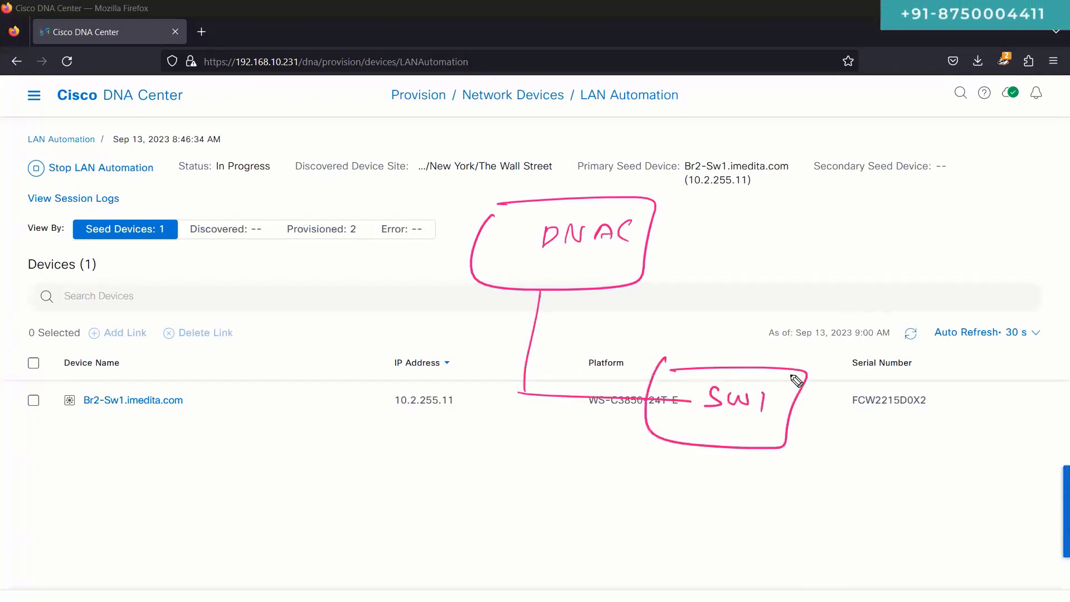
pyautogui.moveTo(814, 365); pyautogui.dragTo(942, 333)
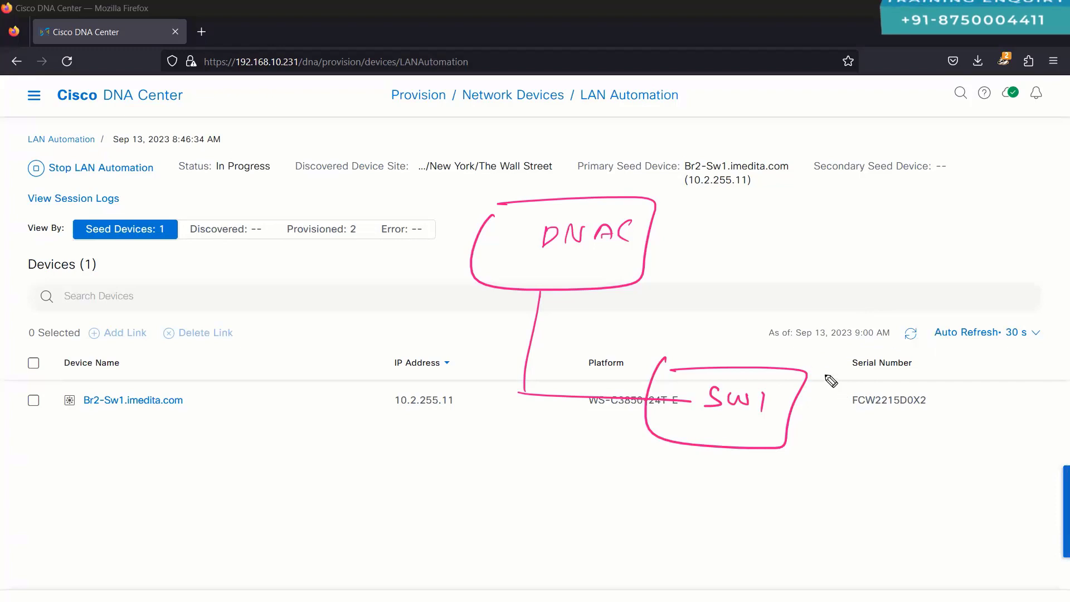
pyautogui.moveTo(798, 444); pyautogui.dragTo(903, 537)
pyautogui.moveTo(803, 405); pyautogui.dragTo(965, 405)
pyautogui.moveTo(775, 246); pyautogui.dragTo(744, 357)
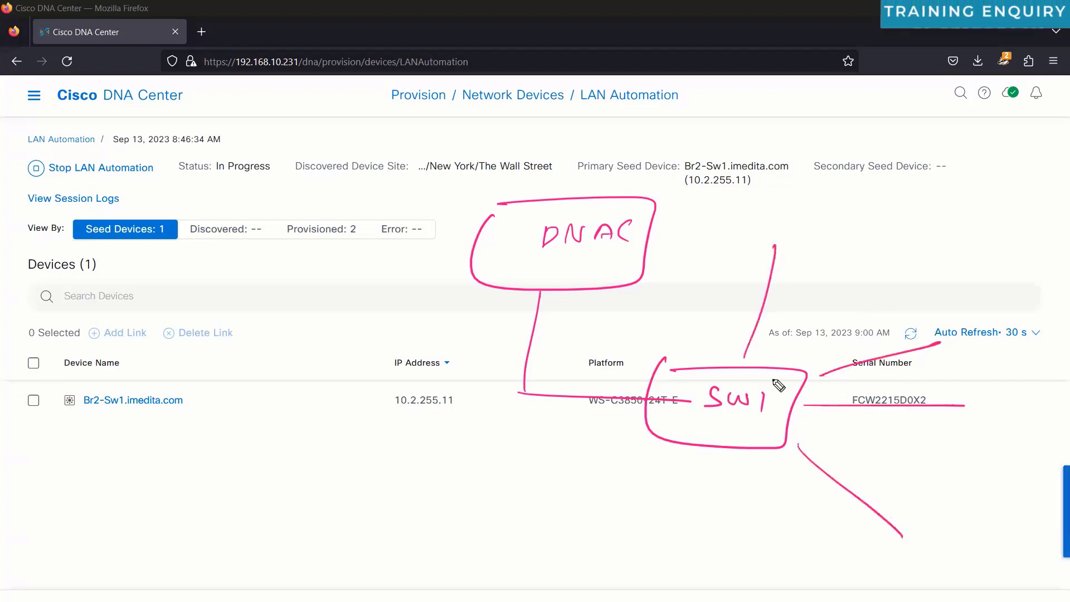
pyautogui.moveTo(745, 443); pyautogui.dragTo(742, 551)
pyautogui.moveTo(761, 218)
pyautogui.mouseDown()
pyautogui.moveTo(771, 226)
pyautogui.moveTo(1020, 200)
pyautogui.moveTo(892, 152)
pyautogui.moveTo(790, 211)
pyautogui.mouseUp()
# Step: Add a lower-right device to the sketch, tick DNAC, circle SW1 and label the Fw box
pyautogui.moveTo(979, 384)
pyautogui.mouseDown()
pyautogui.moveTo(1006, 552)
pyautogui.moveTo(951, 381)
pyautogui.mouseUp()
pyautogui.moveTo(762, 298)
pyautogui.mouseDown()
pyautogui.moveTo(817, 317)
pyautogui.moveTo(896, 381)
pyautogui.mouseUp()
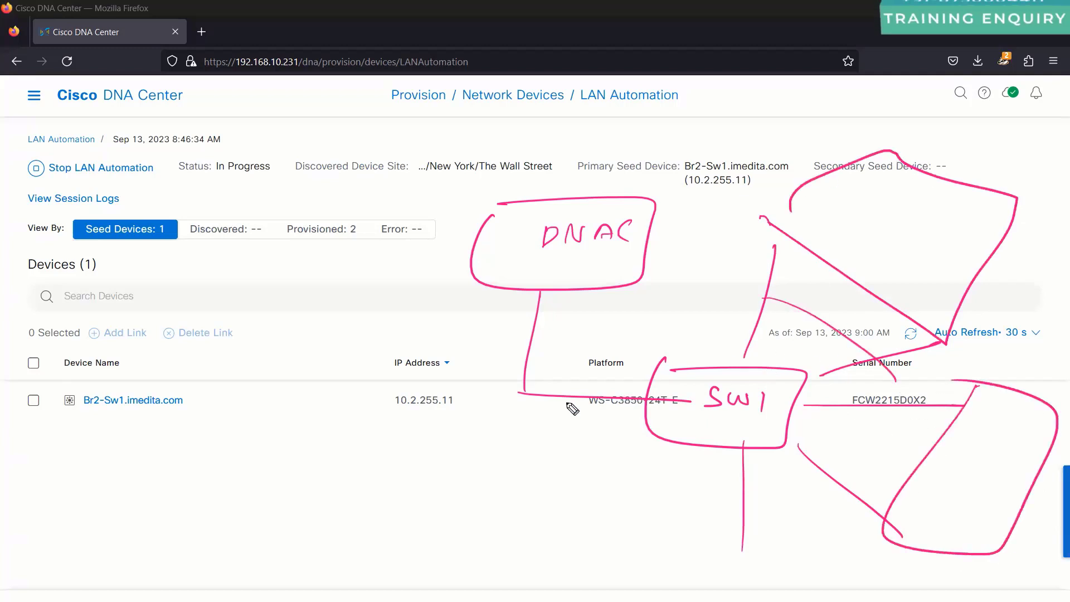
pyautogui.moveTo(586, 264); pyautogui.dragTo(657, 249)
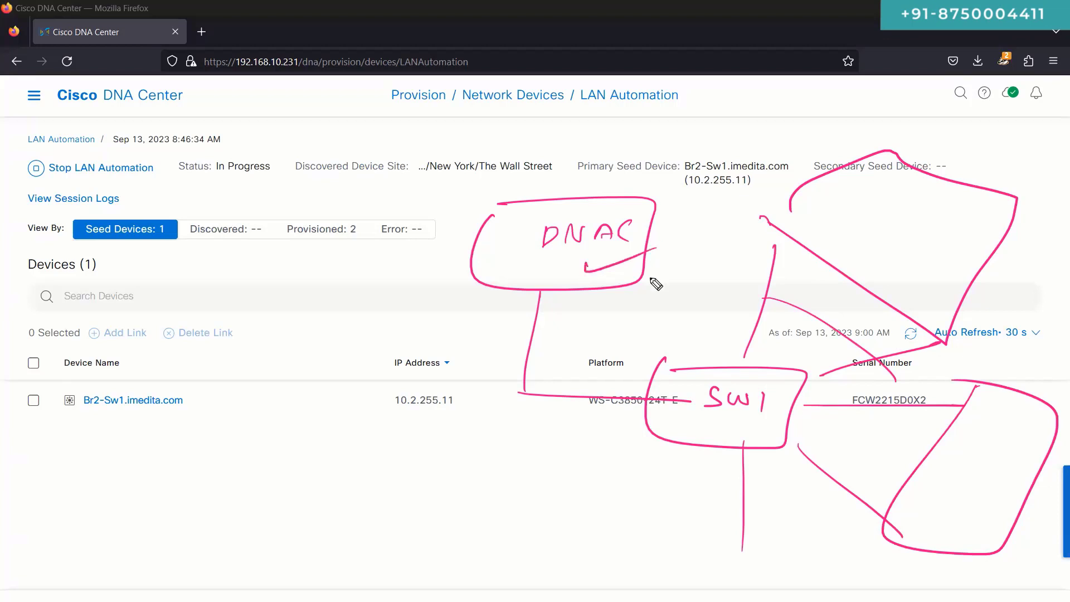
pyautogui.moveTo(750, 385); pyautogui.dragTo(753, 412)
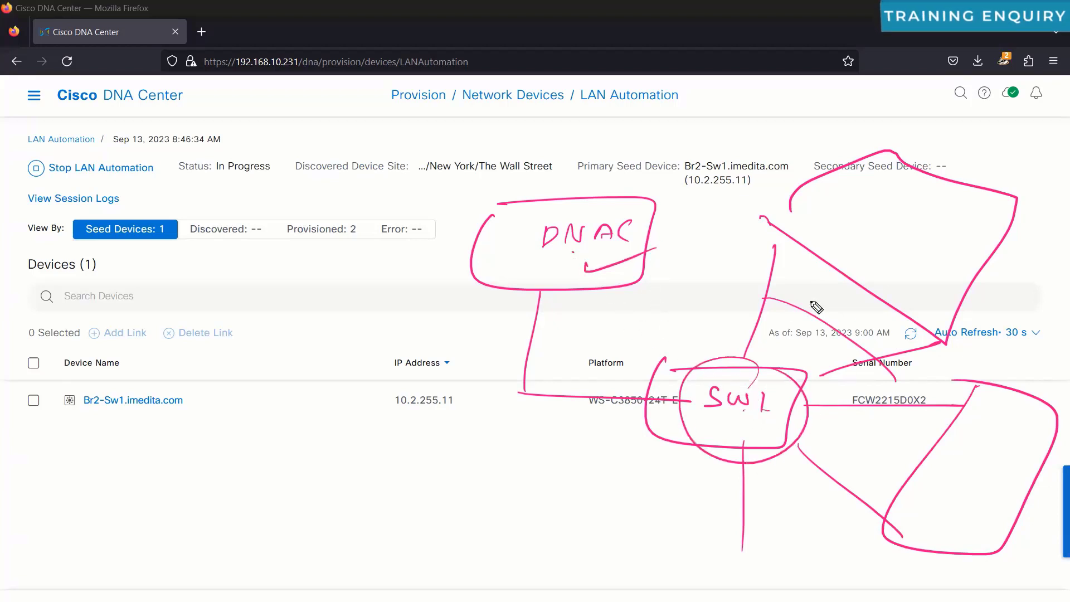
pyautogui.moveTo(869, 257); pyautogui.dragTo(896, 220)
pyautogui.moveTo(880, 234)
pyautogui.mouseDown()
pyautogui.moveTo(908, 239)
pyautogui.moveTo(919, 229)
pyautogui.mouseUp()
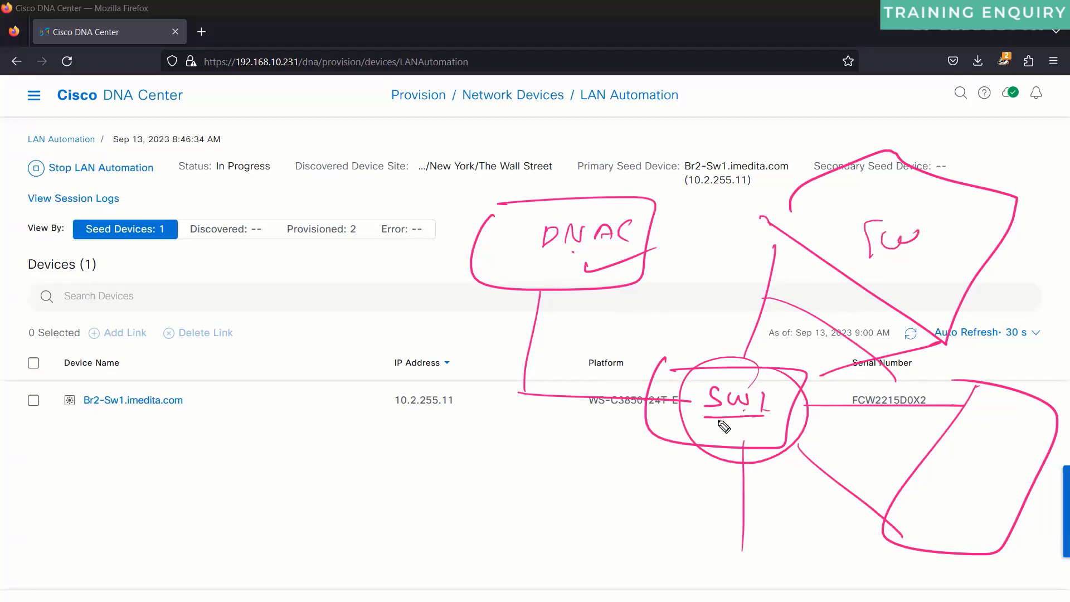
# Step: Clear the drawings and sketch a circled S1 seed switch with links
pyautogui.press('e')
pyautogui.moveTo(485, 307)
pyautogui.mouseDown()
pyautogui.moveTo(474, 328)
pyautogui.moveTo(494, 328)
pyautogui.mouseUp()
pyautogui.moveTo(502, 286)
pyautogui.mouseDown()
pyautogui.moveTo(490, 302)
pyautogui.moveTo(581, 289)
pyautogui.mouseUp()
pyautogui.moveTo(531, 317); pyautogui.dragTo(584, 309)
pyautogui.moveTo(477, 354)
pyautogui.mouseDown()
pyautogui.moveTo(472, 397)
pyautogui.moveTo(491, 399)
pyautogui.mouseUp()
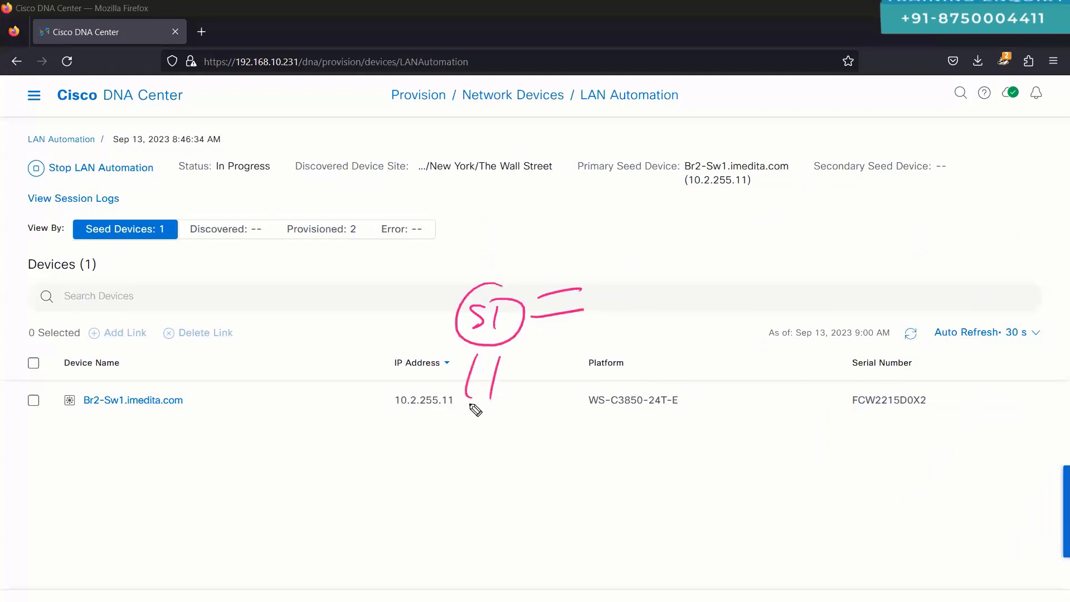
pyautogui.moveTo(597, 282); pyautogui.dragTo(595, 322)
pyautogui.moveTo(603, 280); pyautogui.dragTo(620, 313)
pyautogui.moveTo(527, 394); pyautogui.dragTo(553, 432)
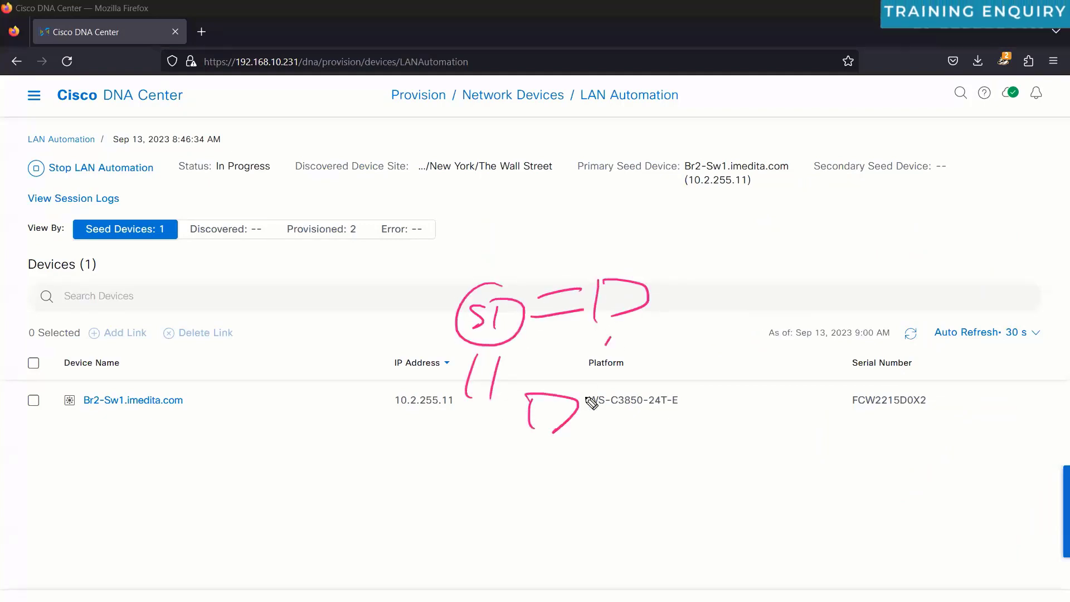
pyautogui.moveTo(607, 344); pyautogui.dragTo(586, 397)
pyautogui.moveTo(630, 339); pyautogui.dragTo(606, 379)
pyautogui.moveTo(619, 356)
pyautogui.mouseDown()
pyautogui.moveTo(574, 363)
pyautogui.moveTo(591, 386)
pyautogui.mouseUp()
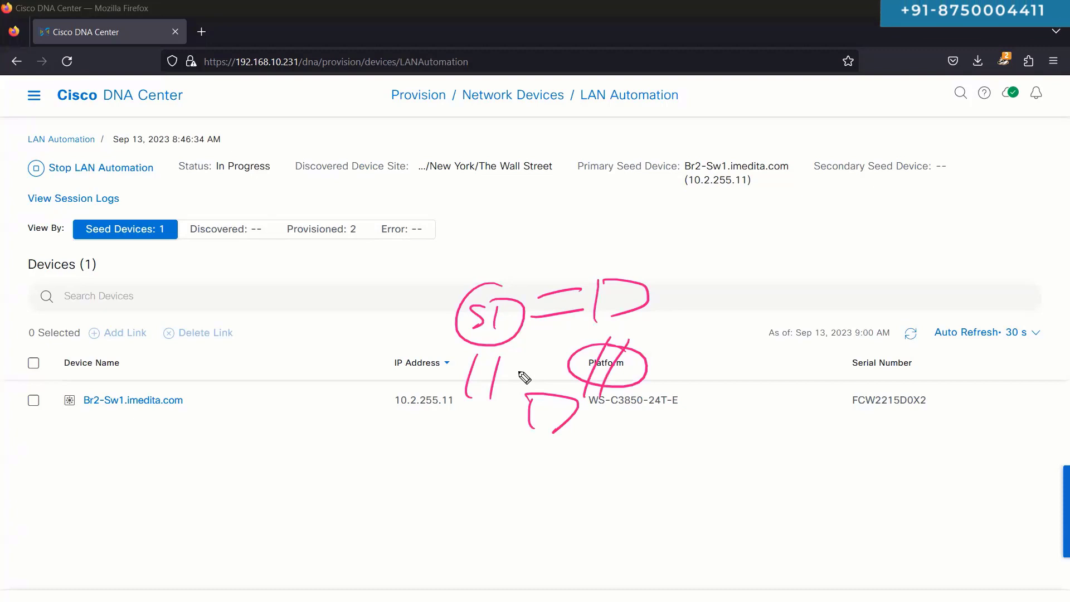
pyautogui.moveTo(519, 372); pyautogui.dragTo(450, 374)
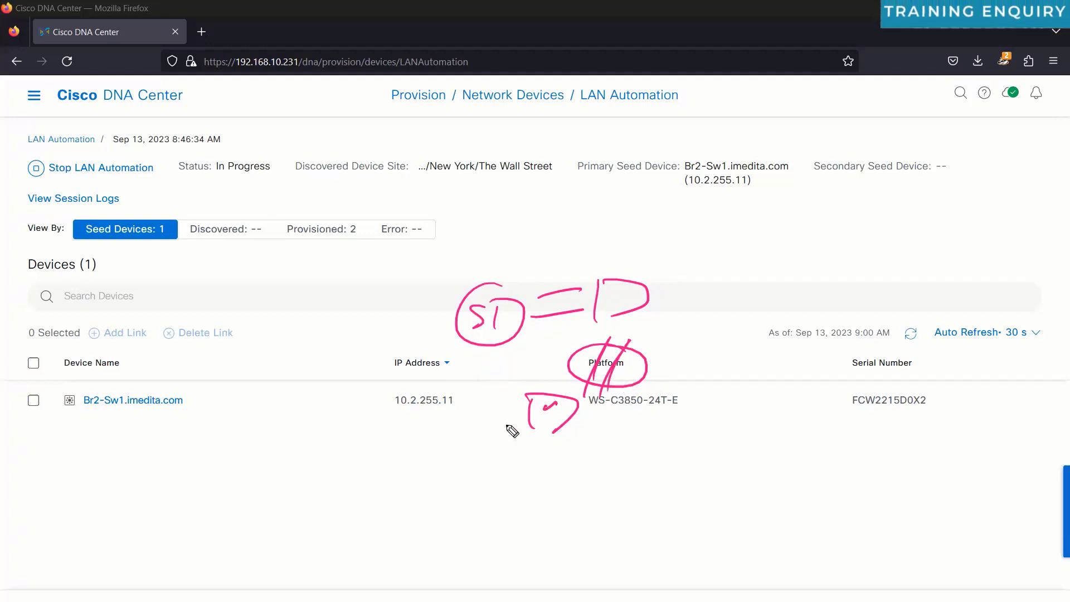
pyautogui.hotkey('ctrl', 'shift', '5')
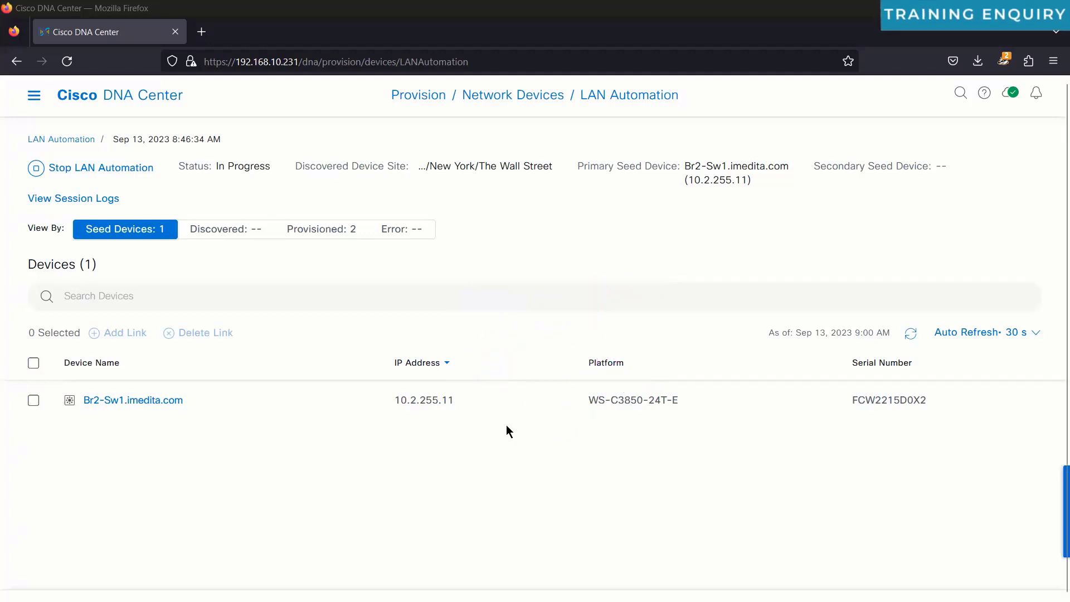
pyautogui.hotkey('ctrl', 'shift', '1')
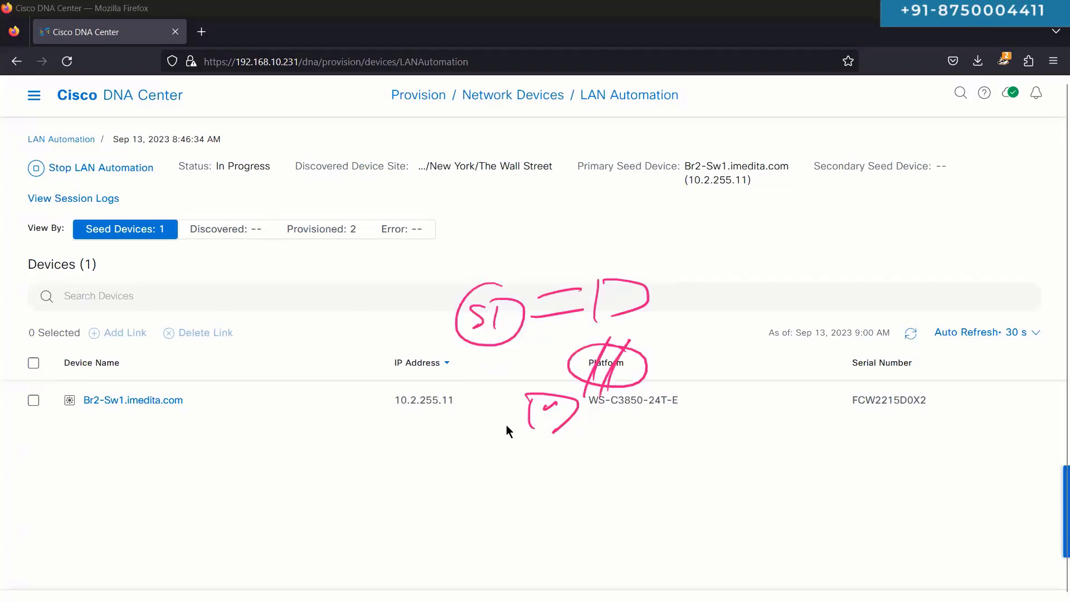
pyautogui.press('Escape')
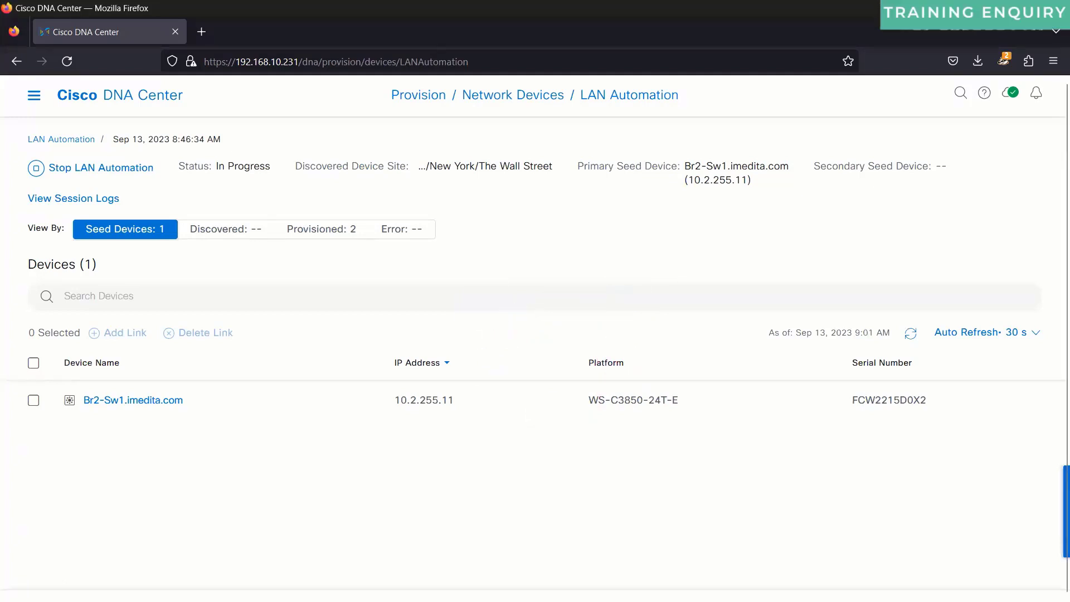
pyautogui.hotkey('ctrl', 'shift', '1')
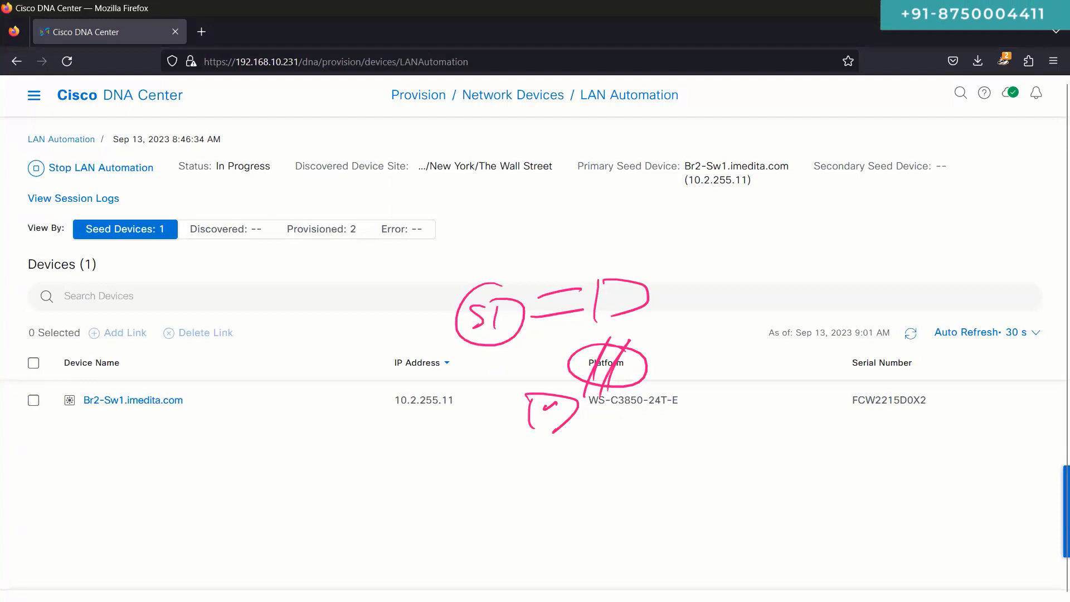
pyautogui.press('Escape')
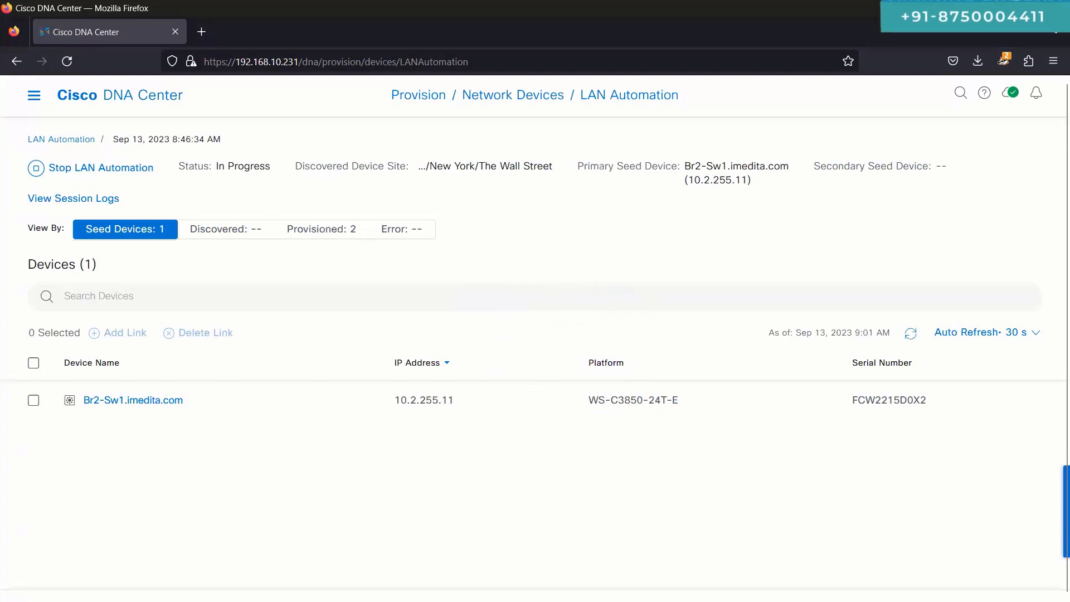
# Step: Open the session logs, highlight the Br2-2 and Br2-1 Added device entries, then close the log
pyautogui.click(74, 199)
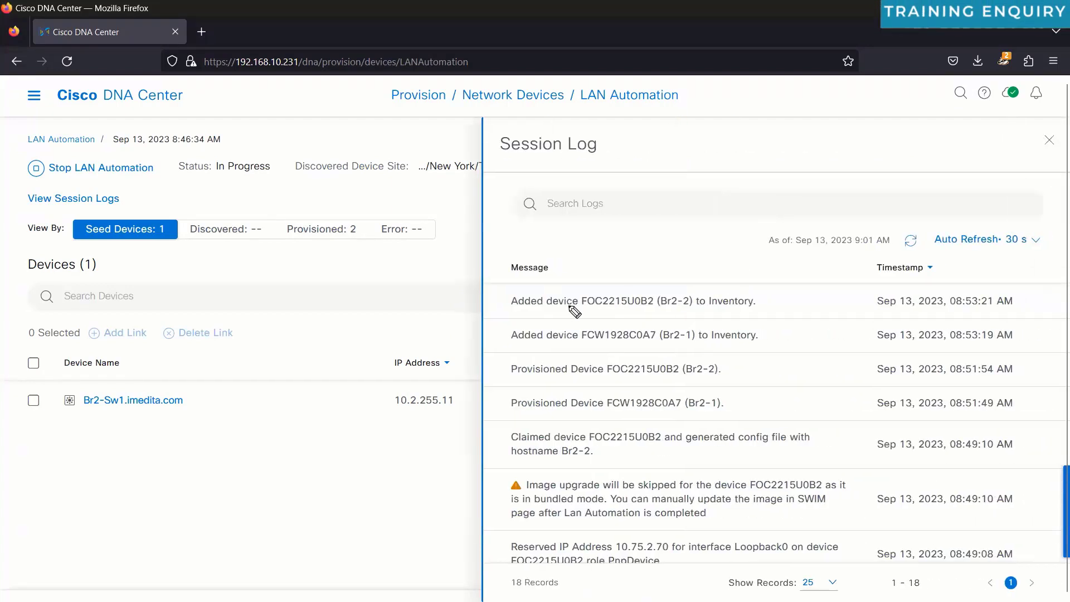
pyautogui.moveTo(519, 313); pyautogui.dragTo(718, 312)
pyautogui.moveTo(519, 342); pyautogui.dragTo(719, 346)
pyautogui.moveTo(741, 267); pyautogui.dragTo(602, 295)
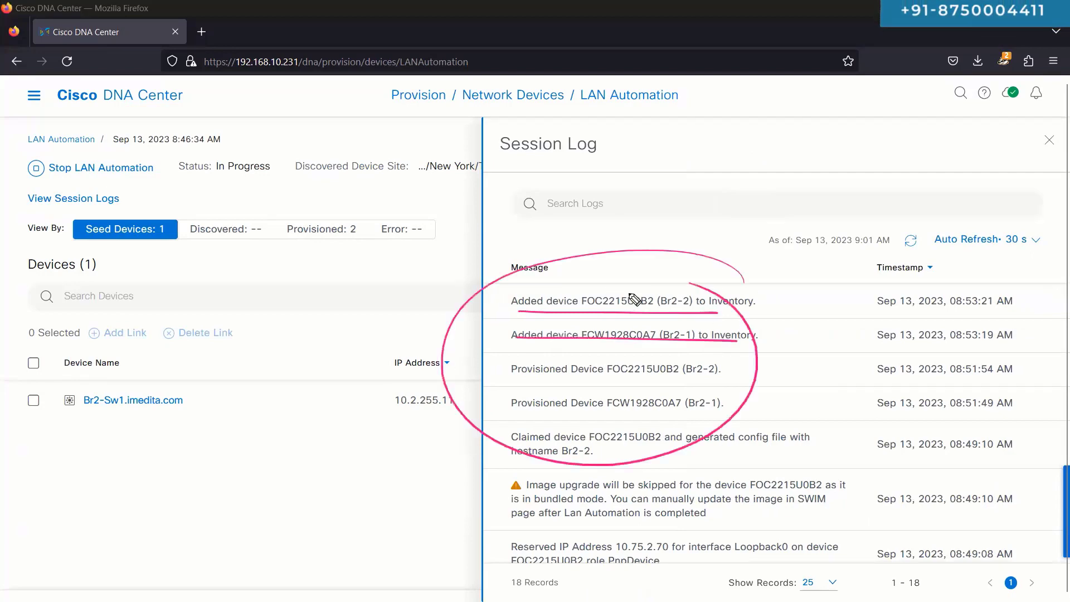
pyautogui.press('Escape')
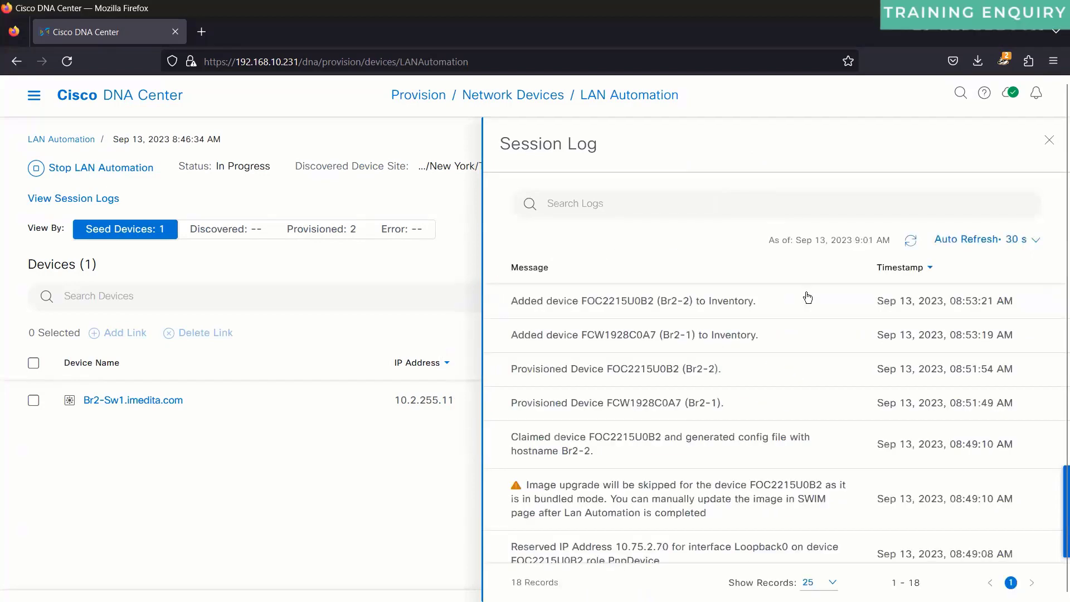
pyautogui.press('Escape')
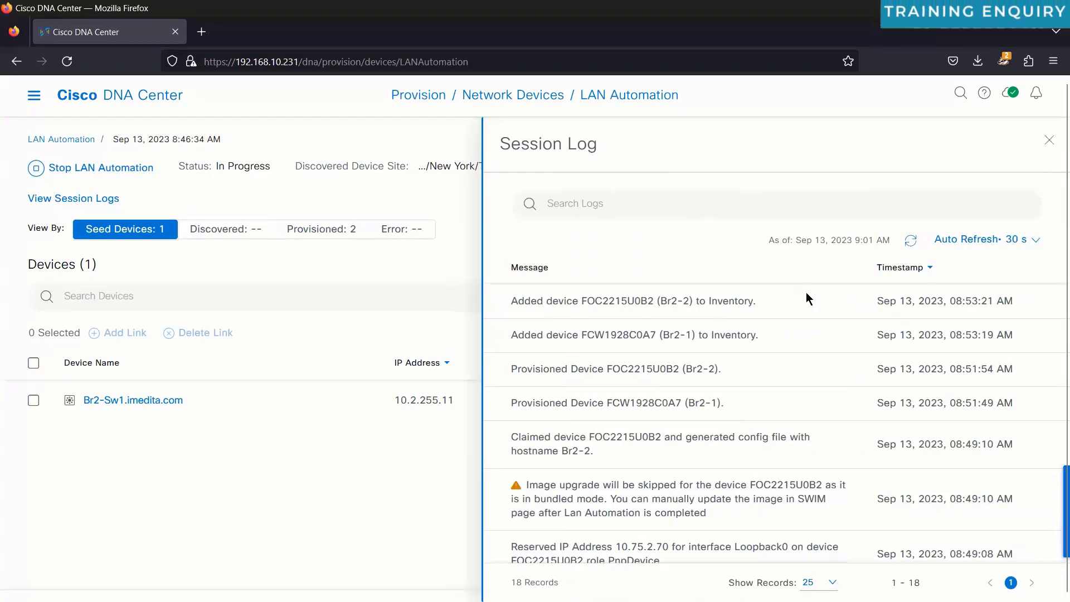
pyautogui.press('Escape')
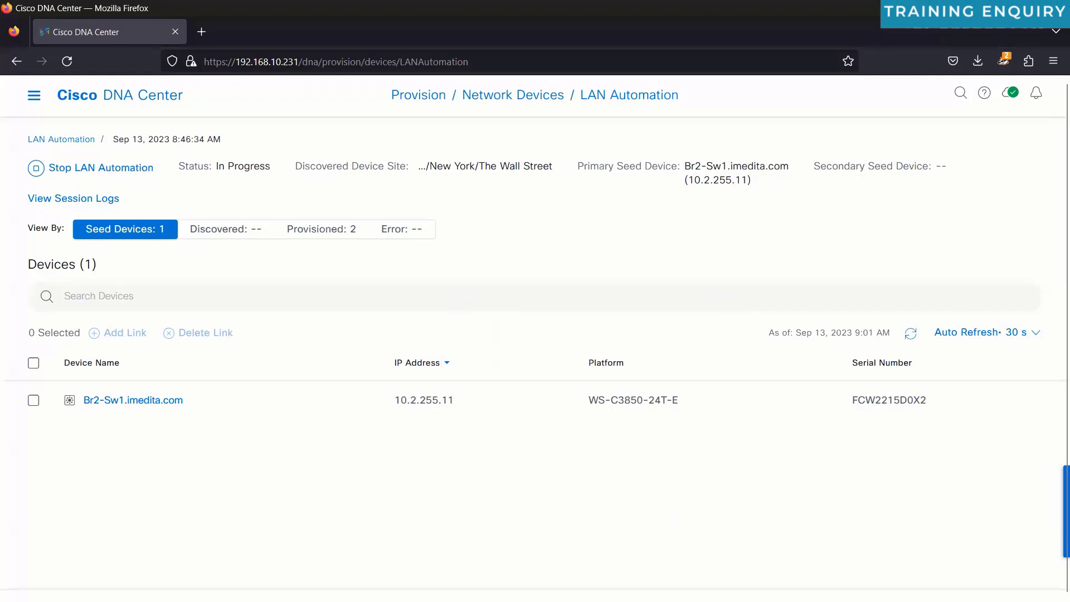
# Step: Switch from the DNAC-LAB.png diagram back to the Cisco DNA Center session page
pyautogui.hotkey('alt', 'Tab')
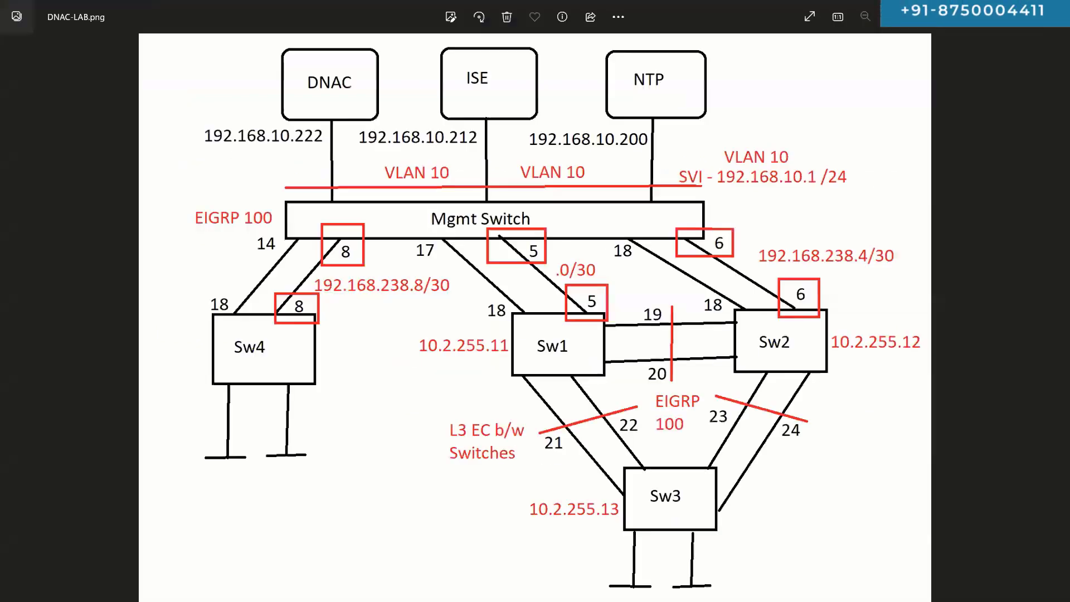
pyautogui.moveTo(724, 414); pyautogui.dragTo(808, 435)
pyautogui.moveTo(723, 425); pyautogui.dragTo(797, 440)
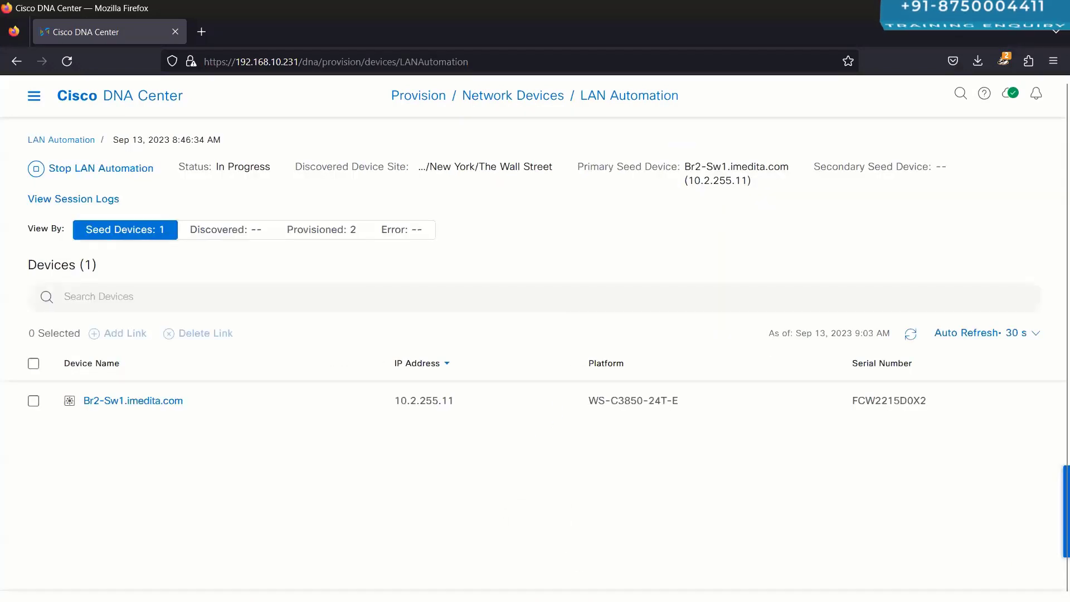
# Step: Show the Provisioned: 2 list (Br2-2, Br2-1), then bring up the SecureCRT Br2-Sw1 session
pyautogui.click(321, 230)
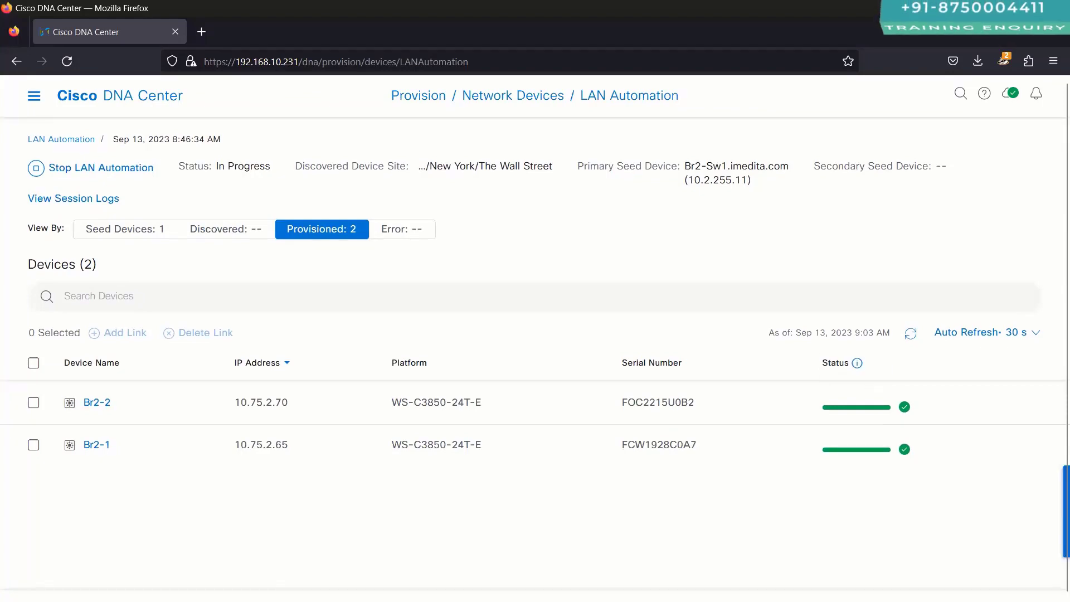
pyautogui.hotkey('alt', 'Tab')
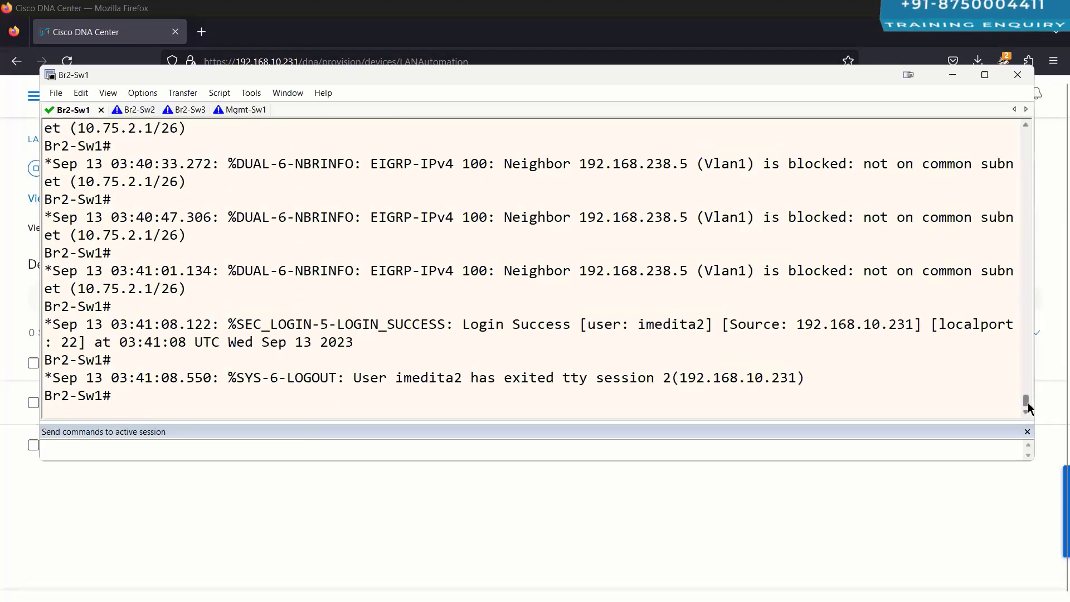
# Step: Scroll through the Br2-Sw1 terminal log
pyautogui.moveTo(1028, 405); pyautogui.dragTo(1027, 216)
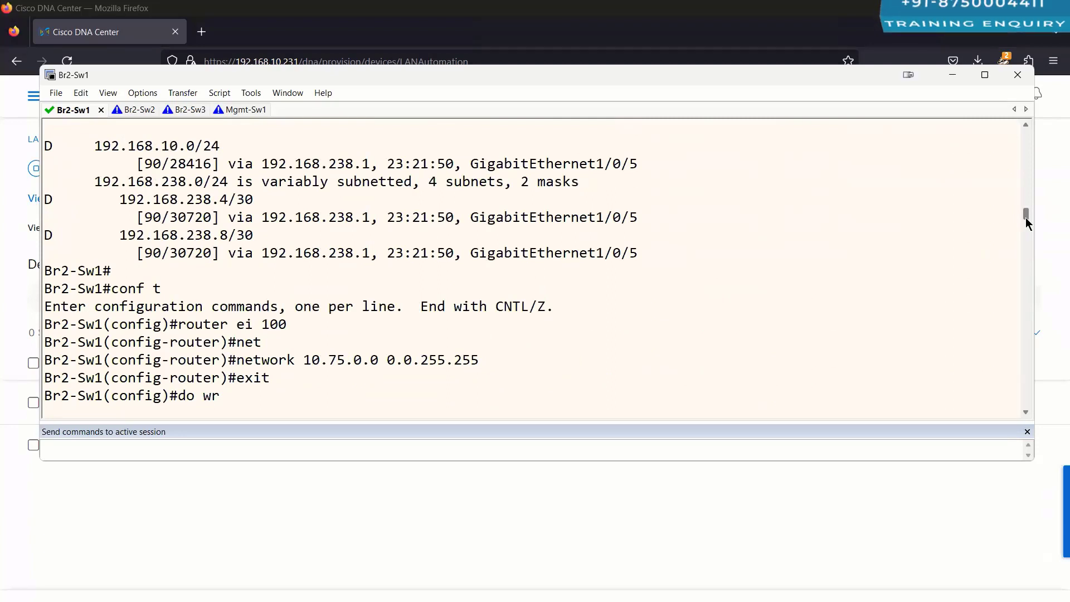
pyautogui.press('Return')
pyautogui.moveTo(1027, 225); pyautogui.dragTo(1033, 258)
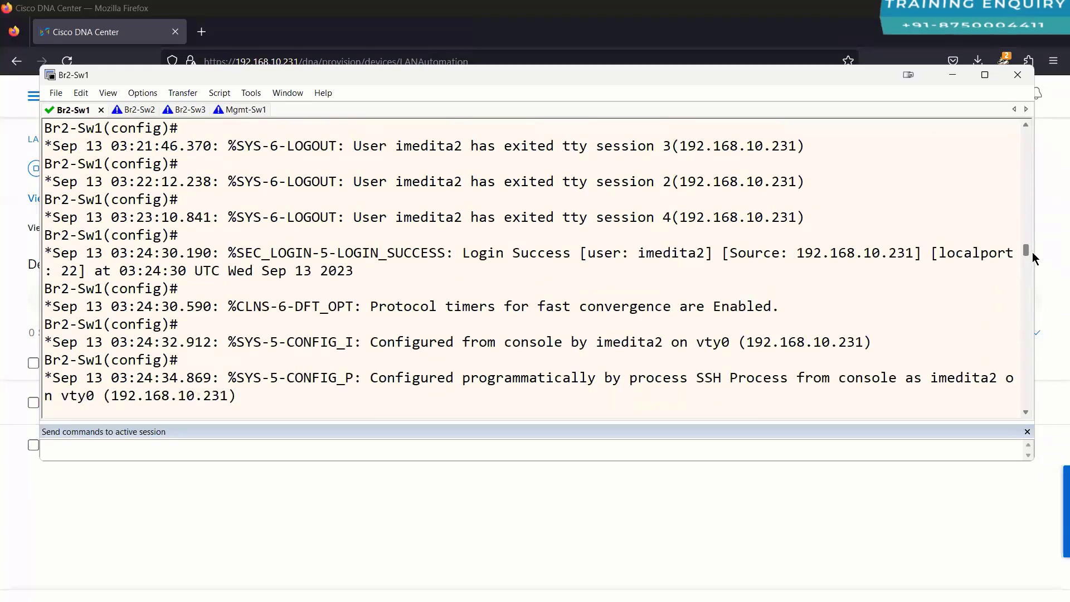
pyautogui.moveTo(1033, 254); pyautogui.dragTo(472, 283)
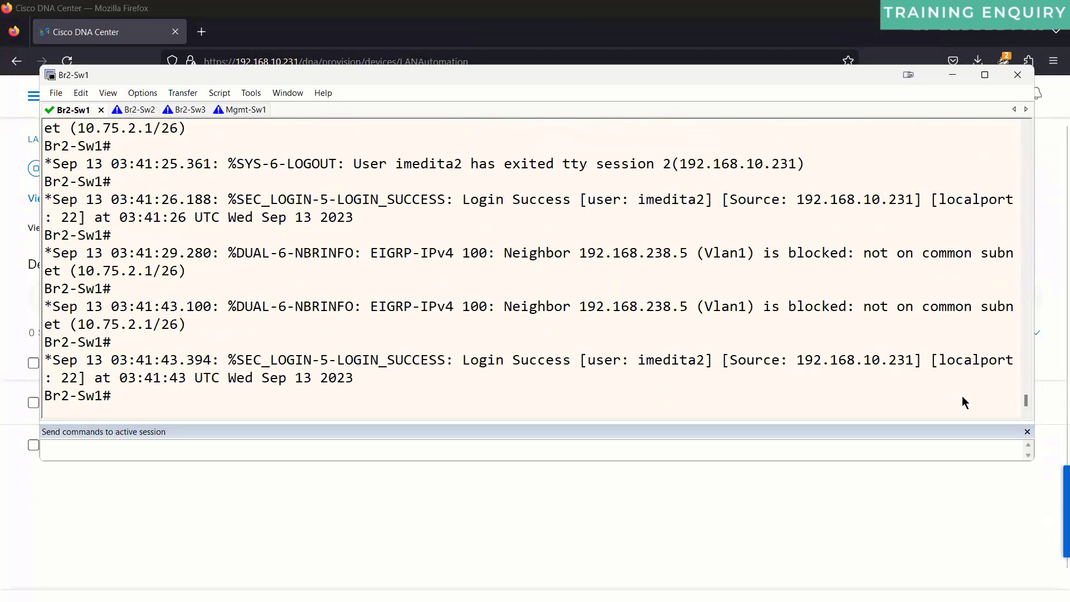
pyautogui.moveTo(1029, 403); pyautogui.dragTo(1026, 355)
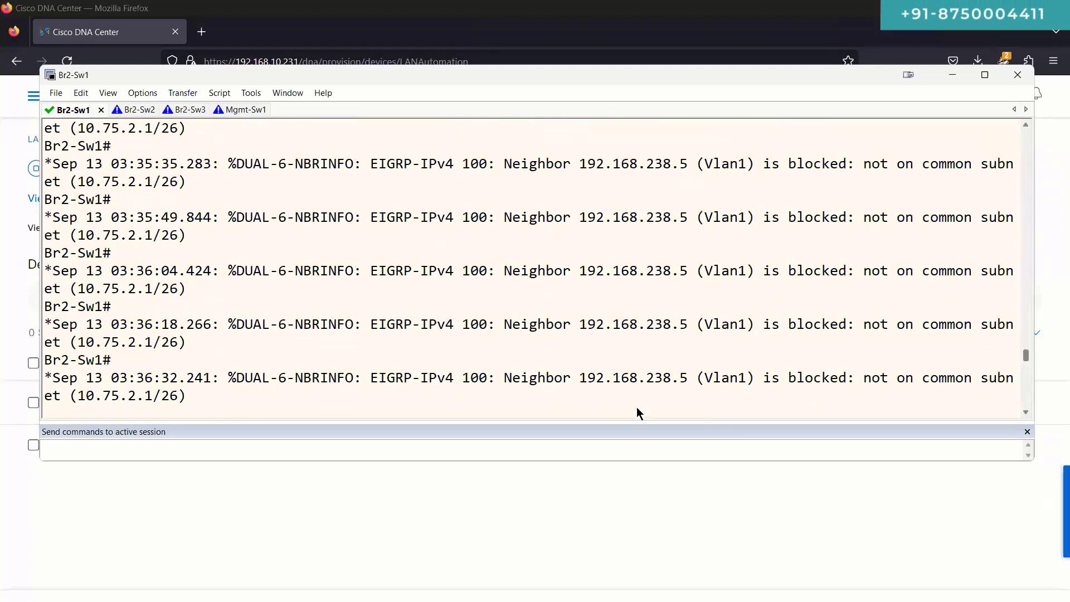
# Step: View the Br2-Sw2 and Br2-Sw3 logs in a taller window, then return to Cisco DNA Center
pyautogui.click(140, 111)
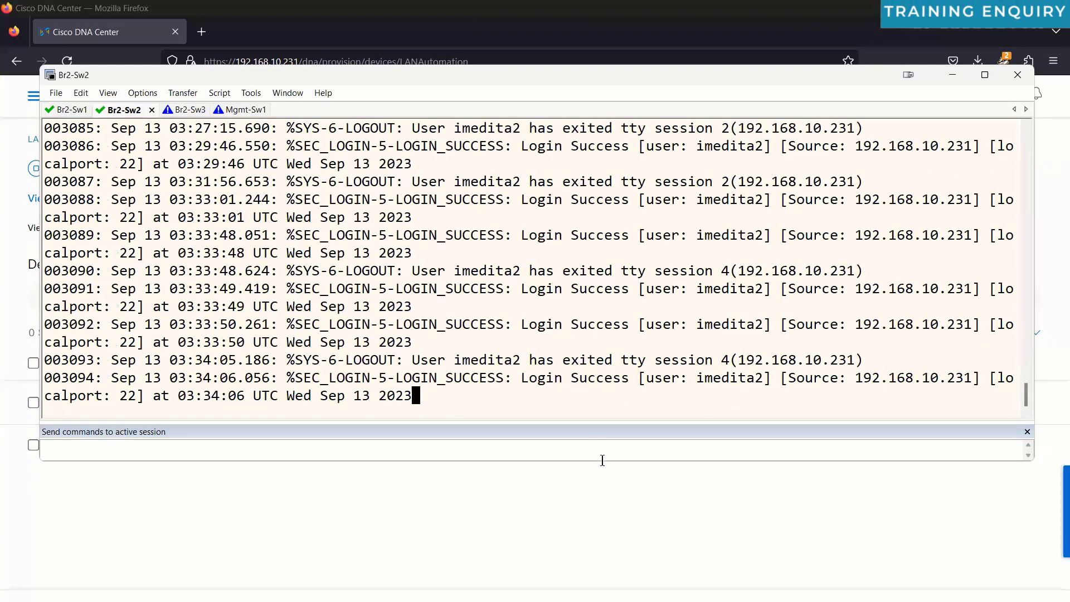
pyautogui.moveTo(603, 463); pyautogui.dragTo(630, 580)
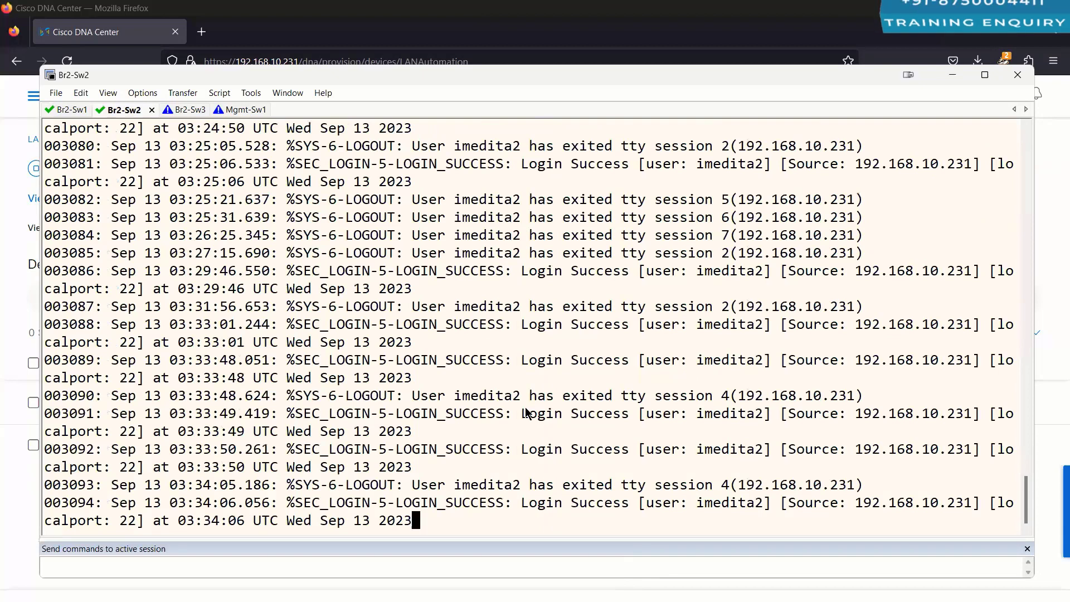
pyautogui.click(181, 111)
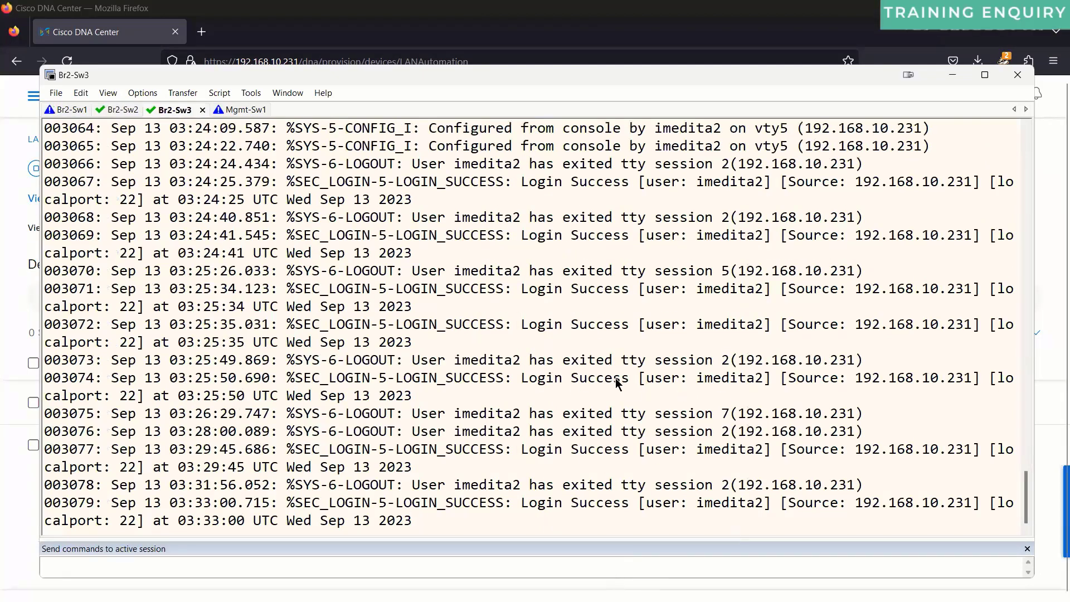
pyautogui.click(523, 6)
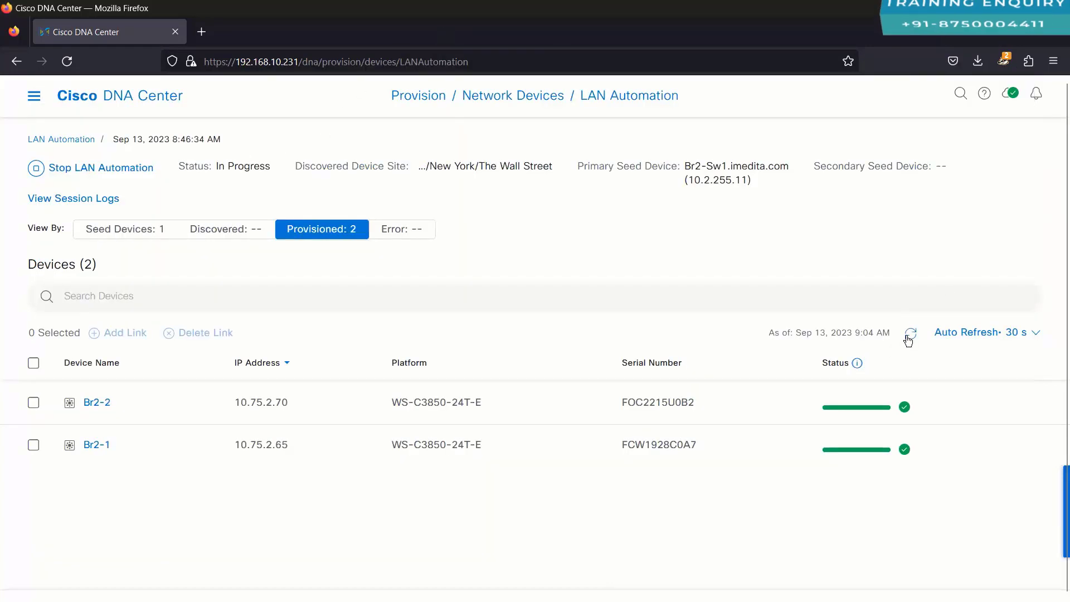
# Step: Refresh the session history and check the completed Jul 8, 2023, 10:14:50 PM session
pyautogui.click(141, 230)
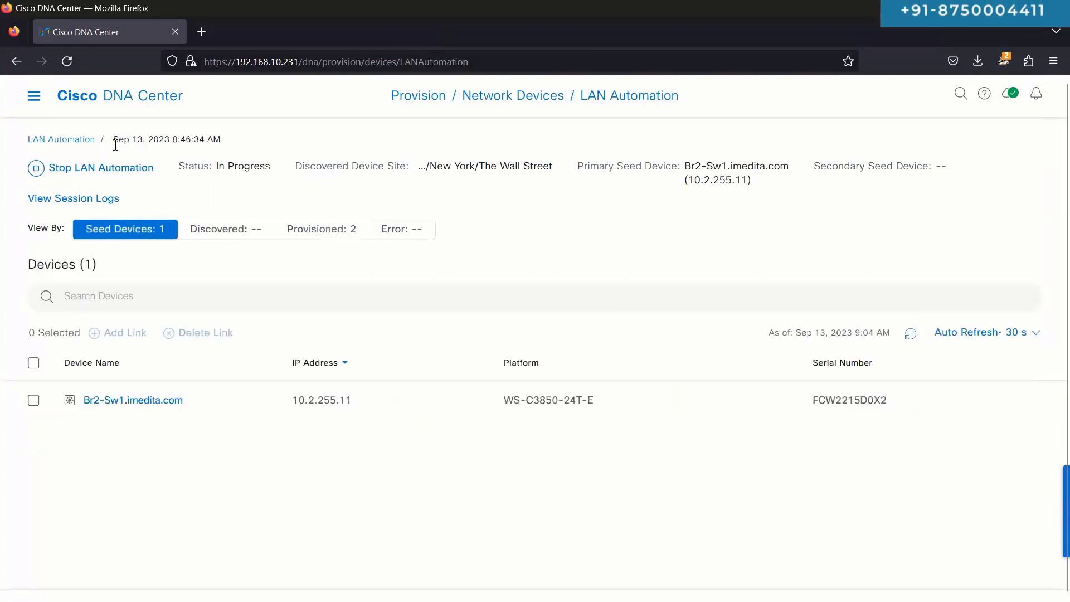
pyautogui.click(68, 140)
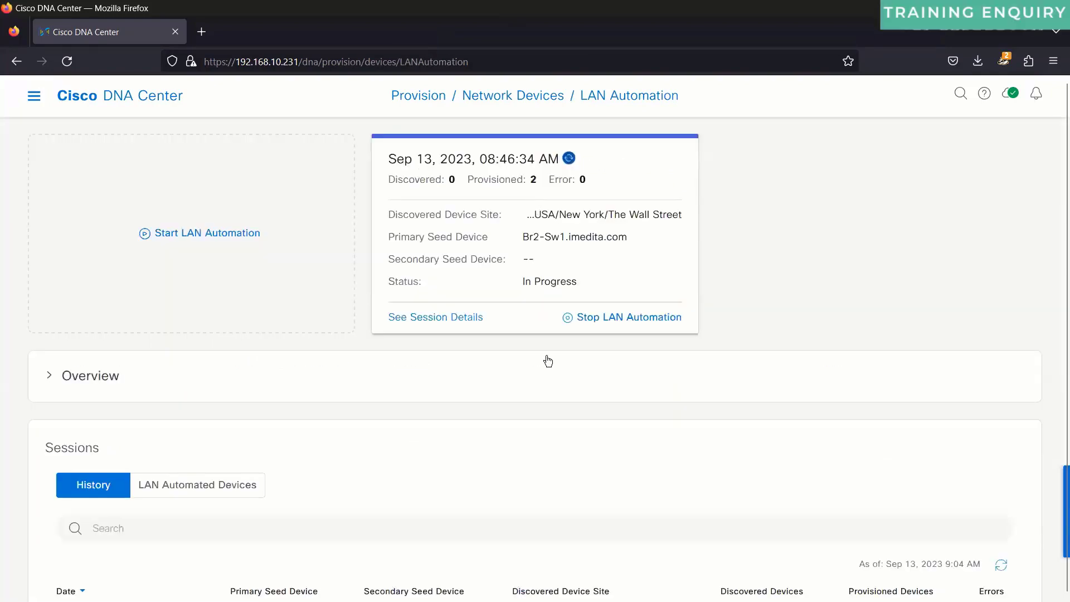
pyautogui.scroll(-5, 546, 361)
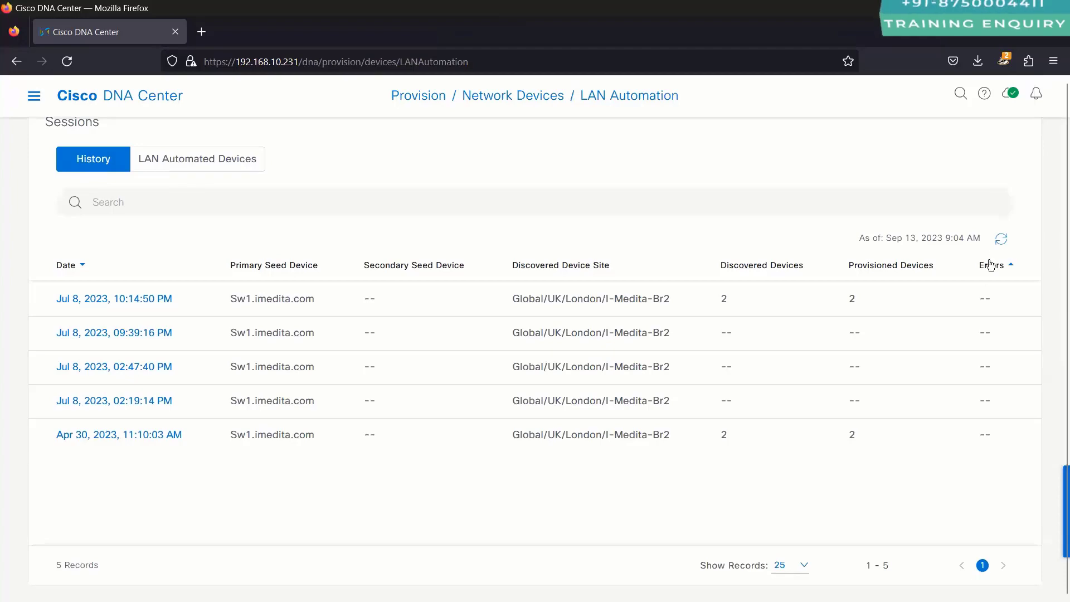
pyautogui.click(1001, 240)
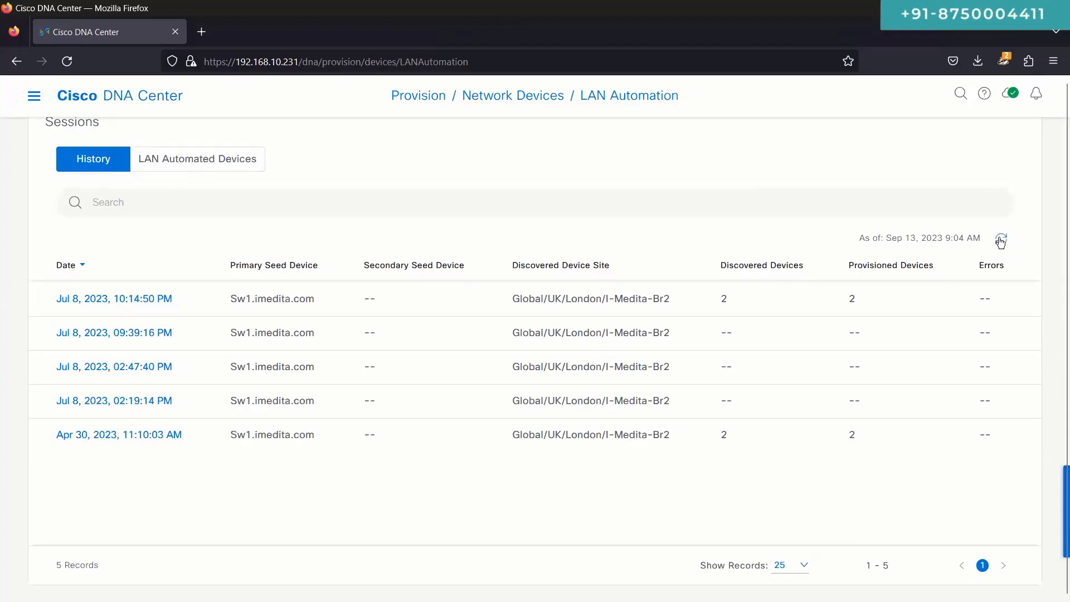
pyautogui.click(114, 299)
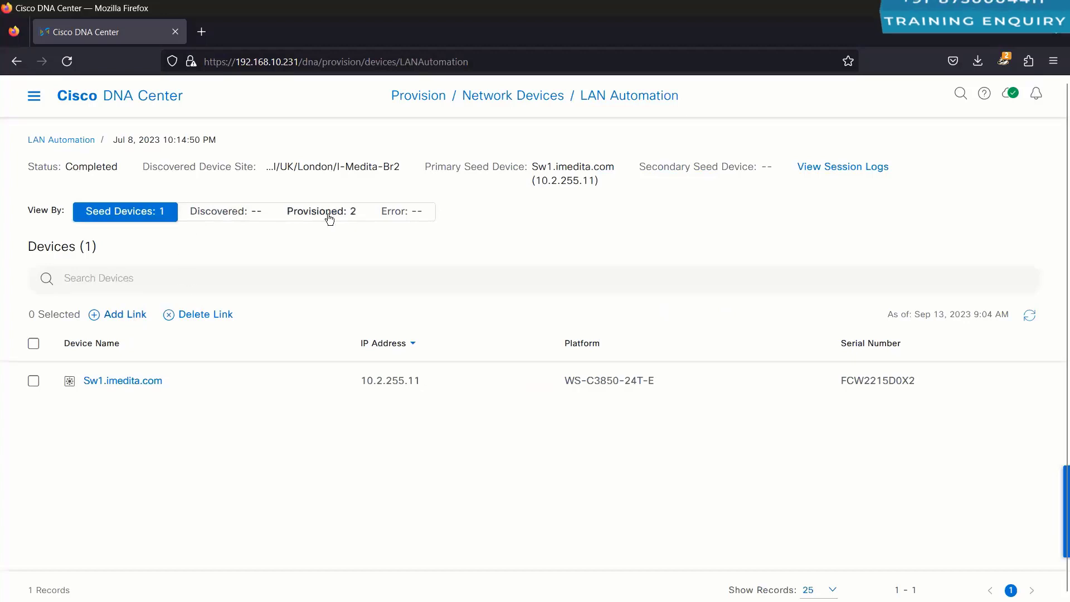
pyautogui.doubleClick(94, 166)
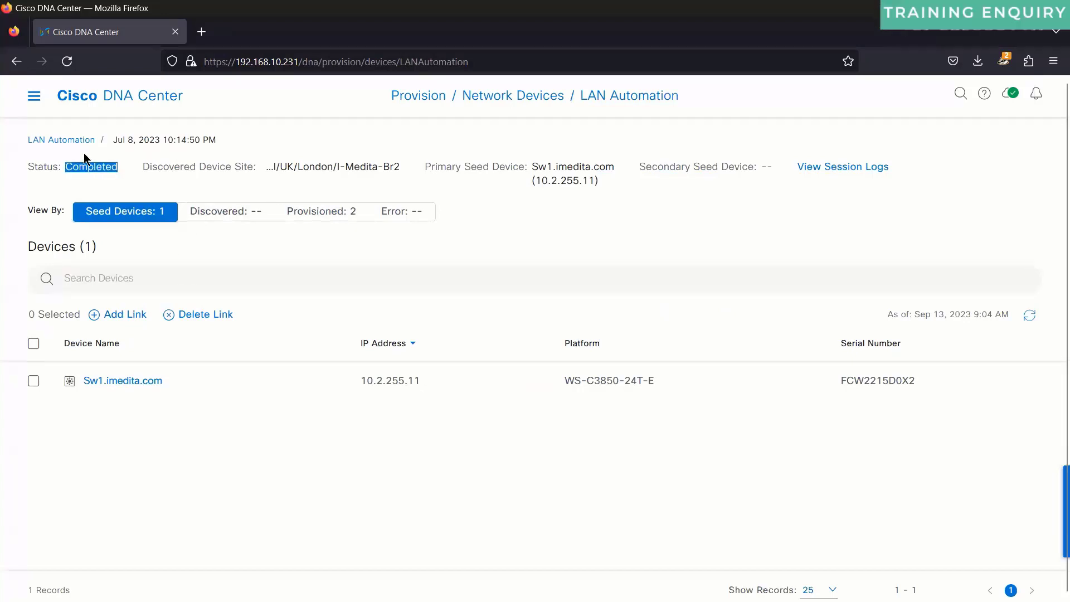
pyautogui.click(79, 142)
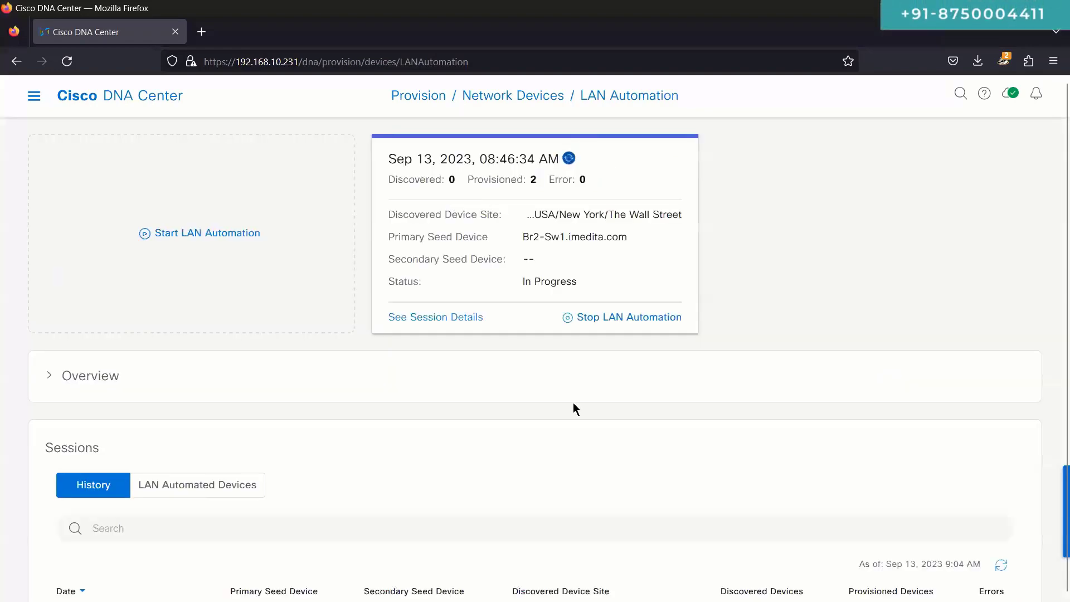
# Step: Reload the LAN Automated Devices list, then open the active session's details and reload its seeds
pyautogui.scroll(-1, 574, 404)
pyautogui.scroll(-3, 574, 408)
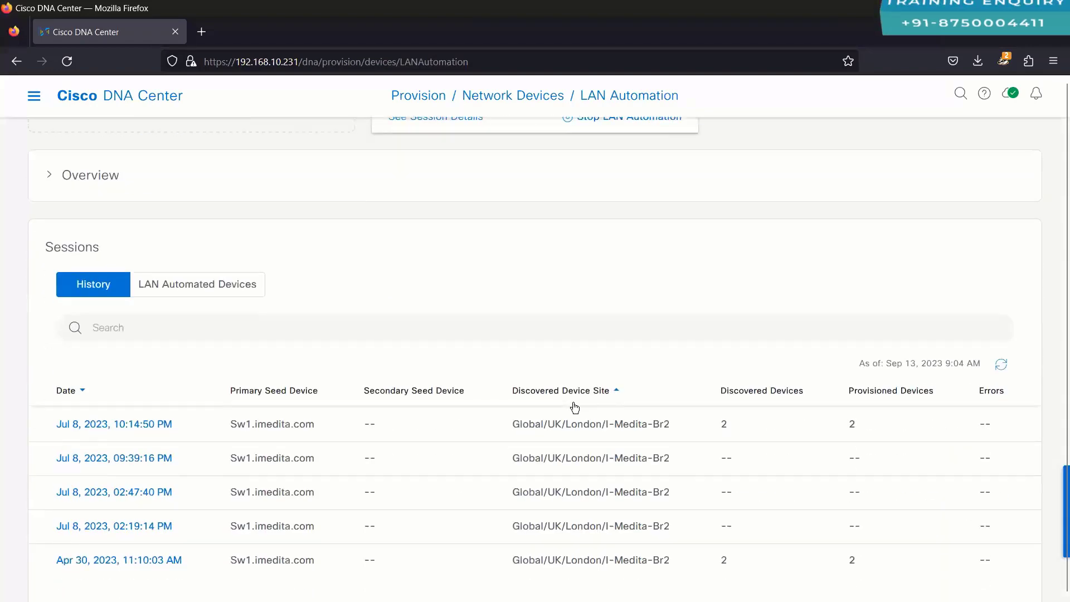
pyautogui.scroll(-1, 783, 426)
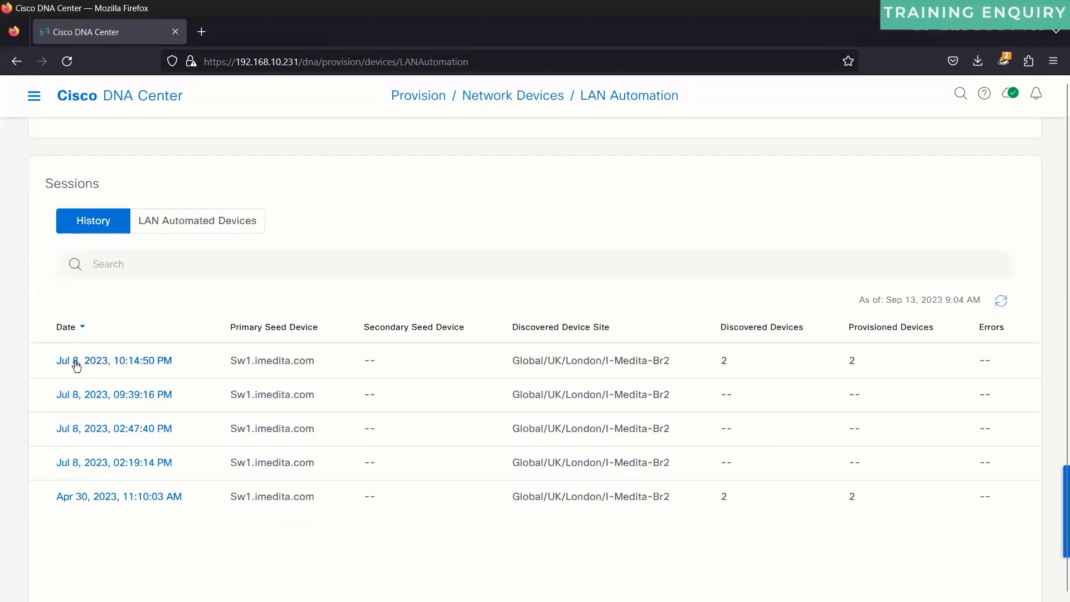
pyautogui.click(178, 226)
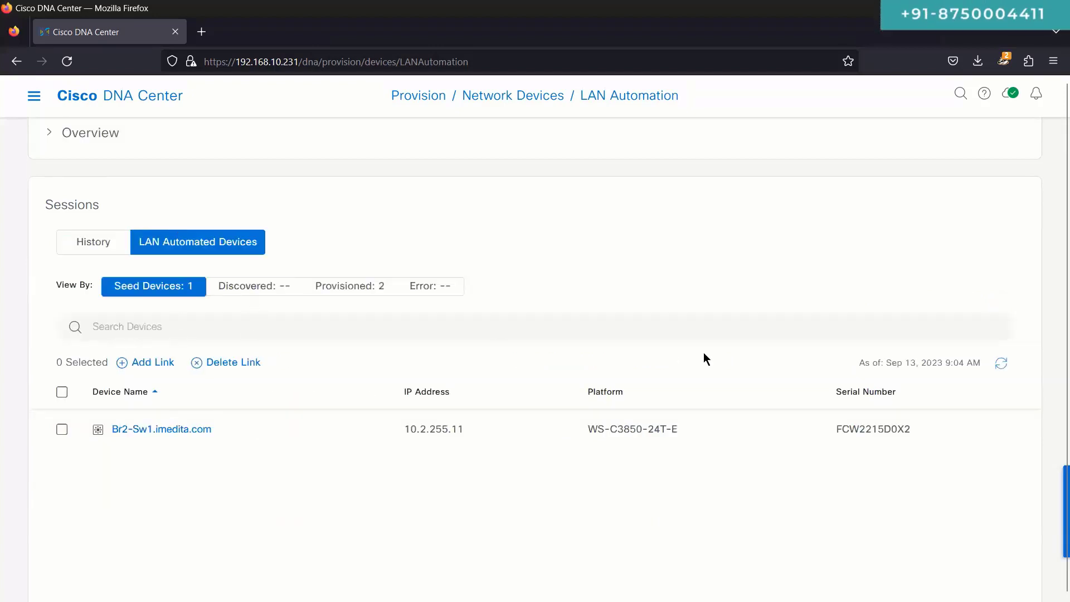
pyautogui.click(1002, 364)
pyautogui.doubleClick(918, 362)
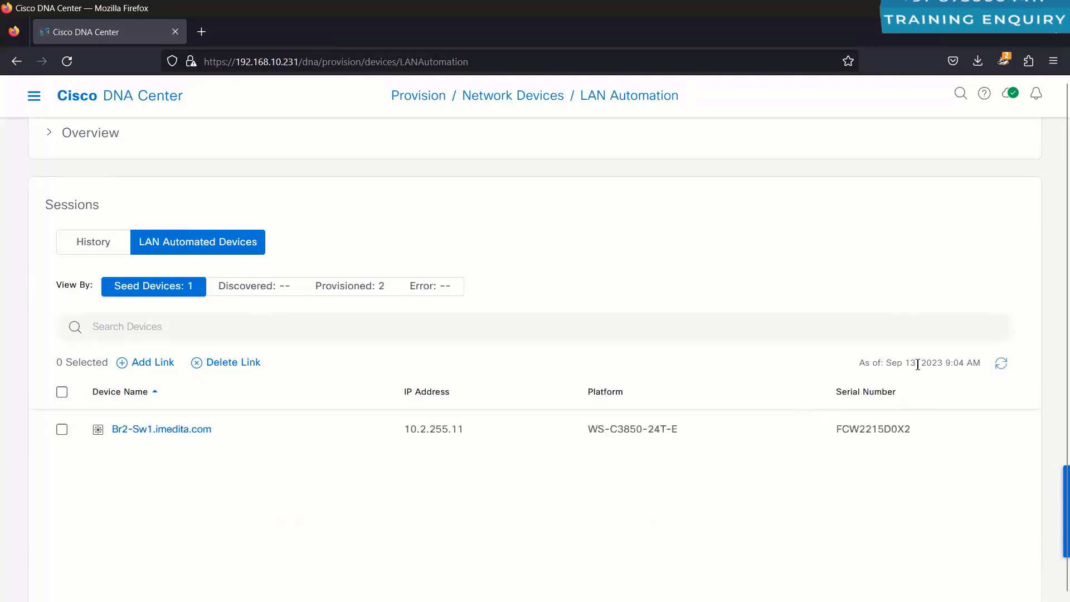
pyautogui.scroll(1, 223, 452)
pyautogui.scroll(3, 222, 457)
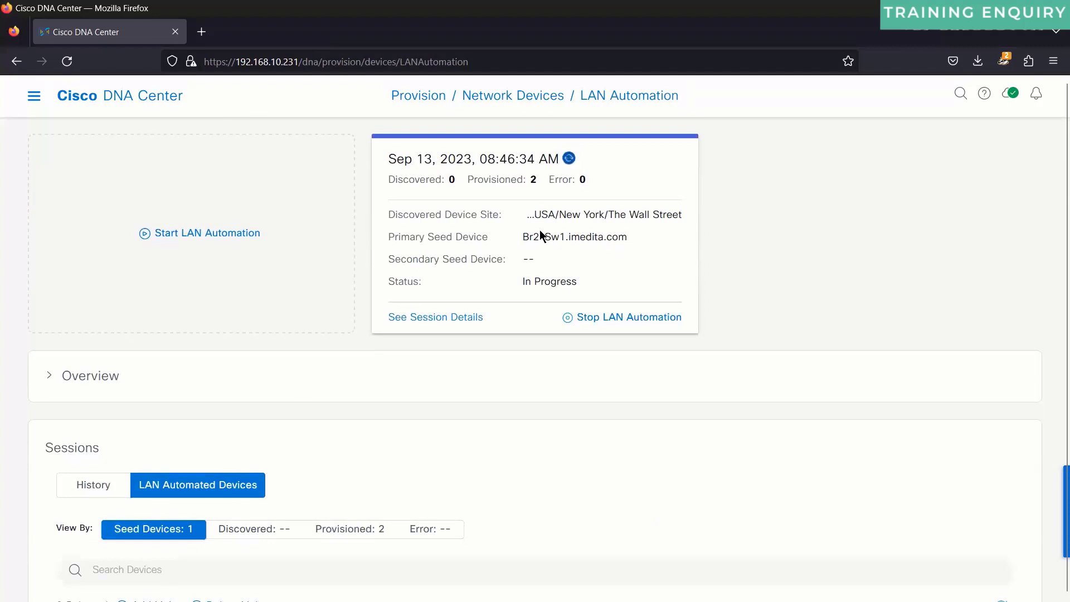
pyautogui.click(449, 318)
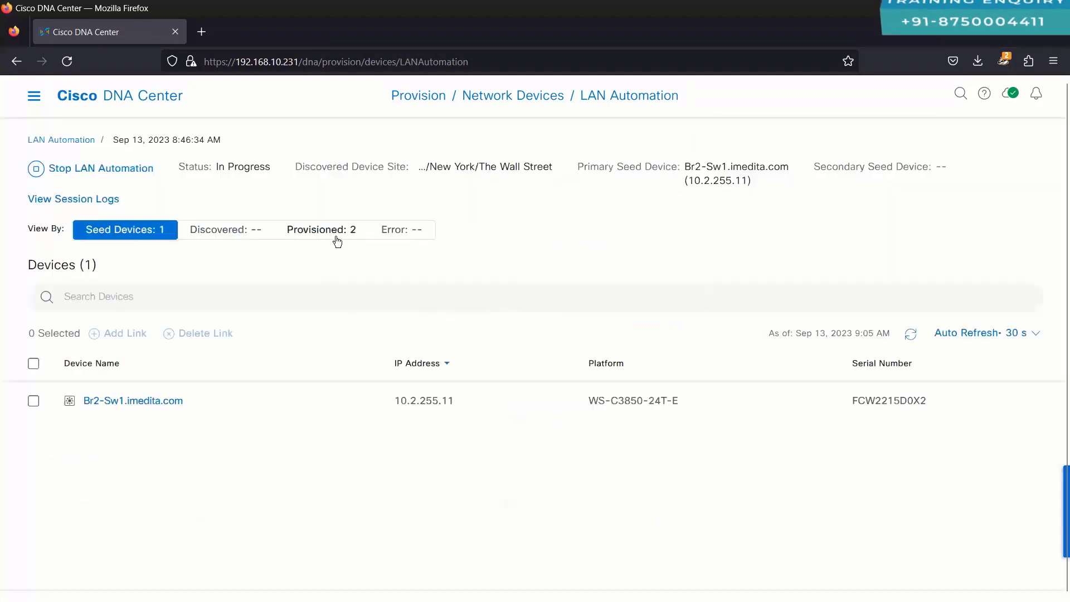
pyautogui.click(911, 333)
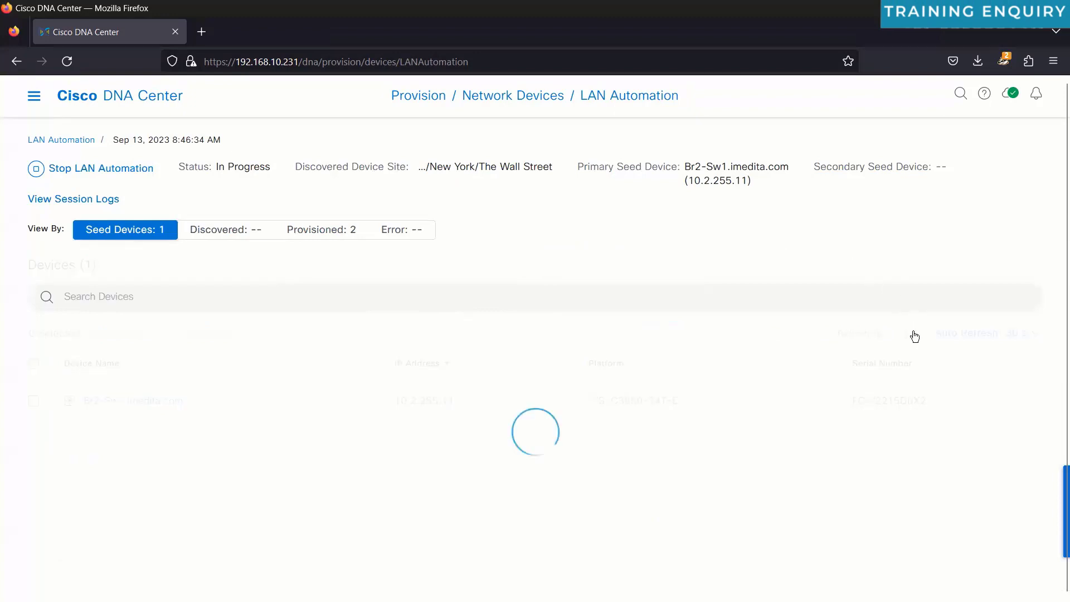
# Step: Stop the LAN Automation session and highlight the resync and Added to Inventory log entries
pyautogui.click(126, 169)
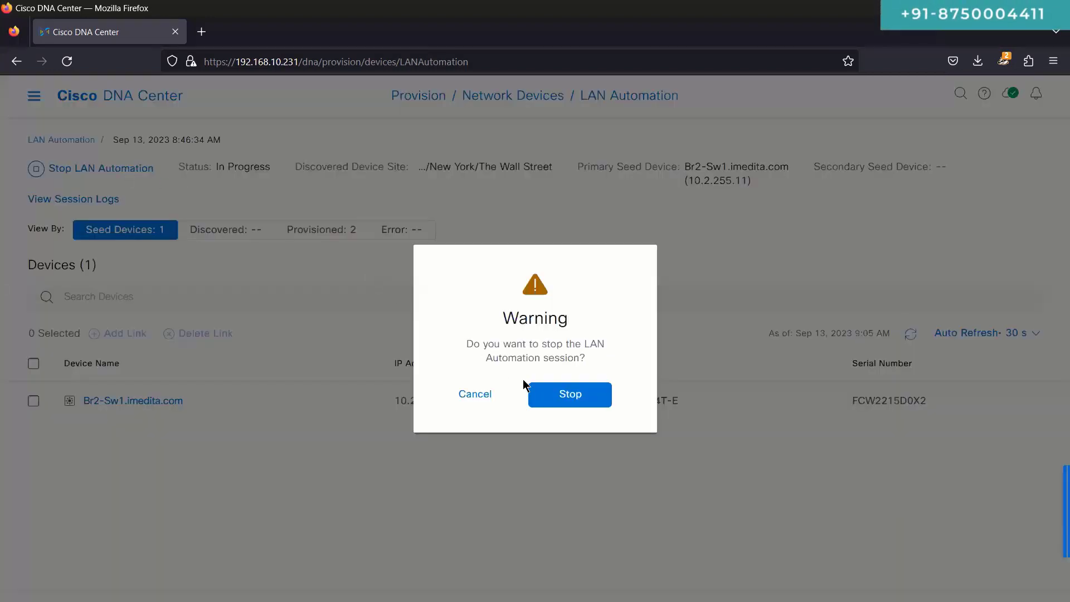
pyautogui.click(563, 394)
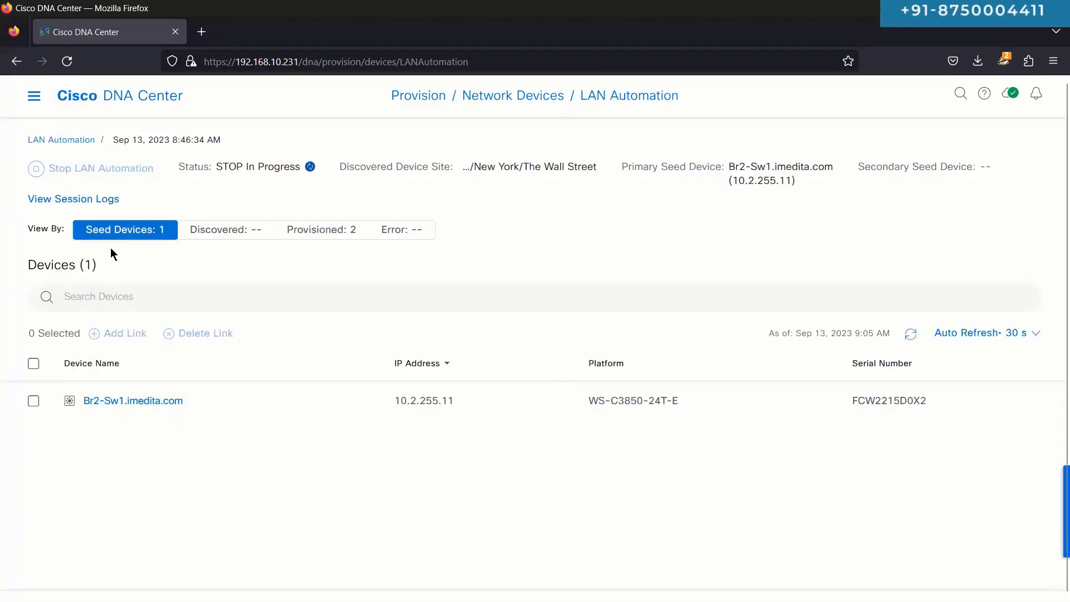
pyautogui.click(60, 201)
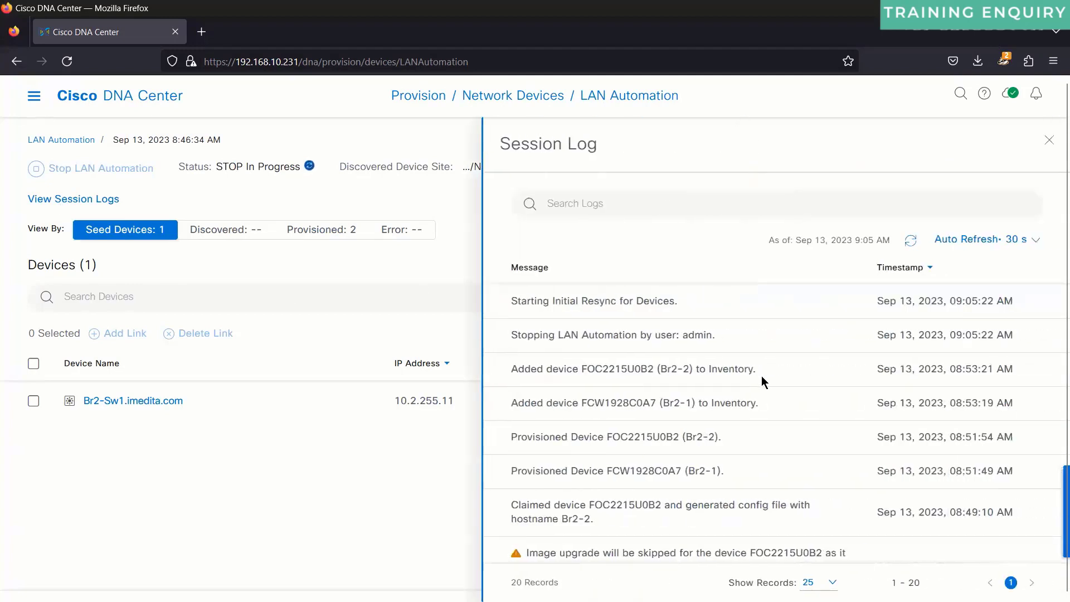
pyautogui.tripleClick(563, 301)
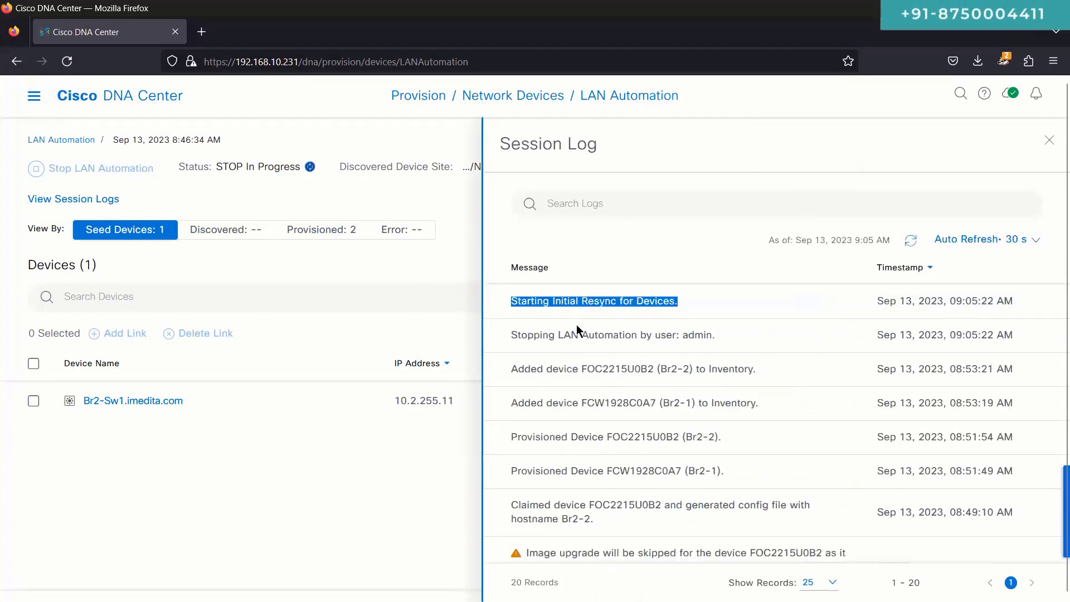
pyautogui.moveTo(505, 368); pyautogui.dragTo(775, 398)
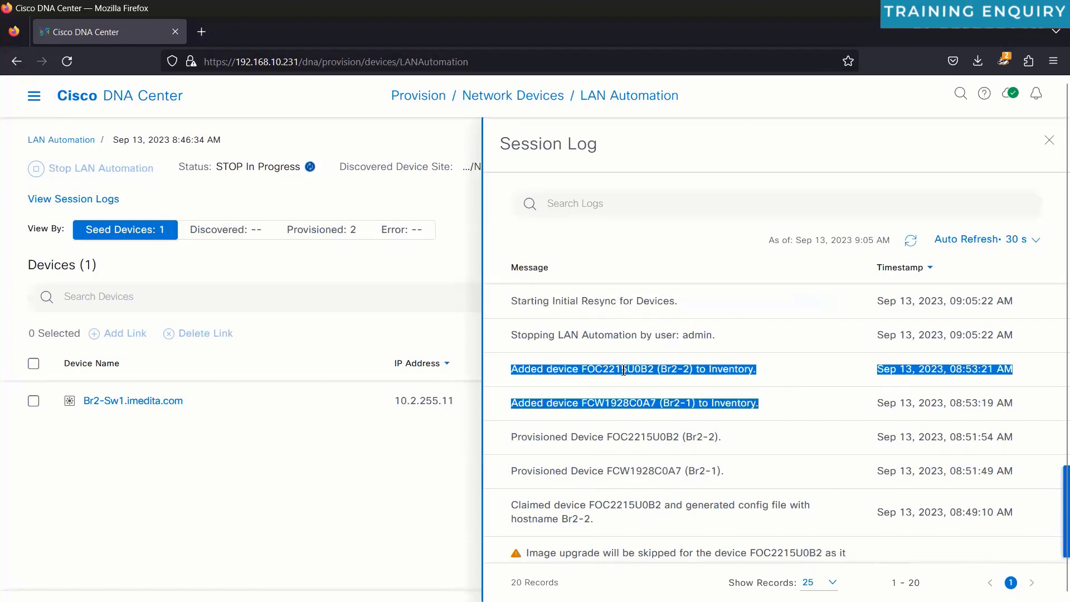
# Step: Refresh the log, highlight the stop and Initial Resync messages, and bring up the switch consoles
pyautogui.click(531, 336)
pyautogui.tripleClick(531, 336)
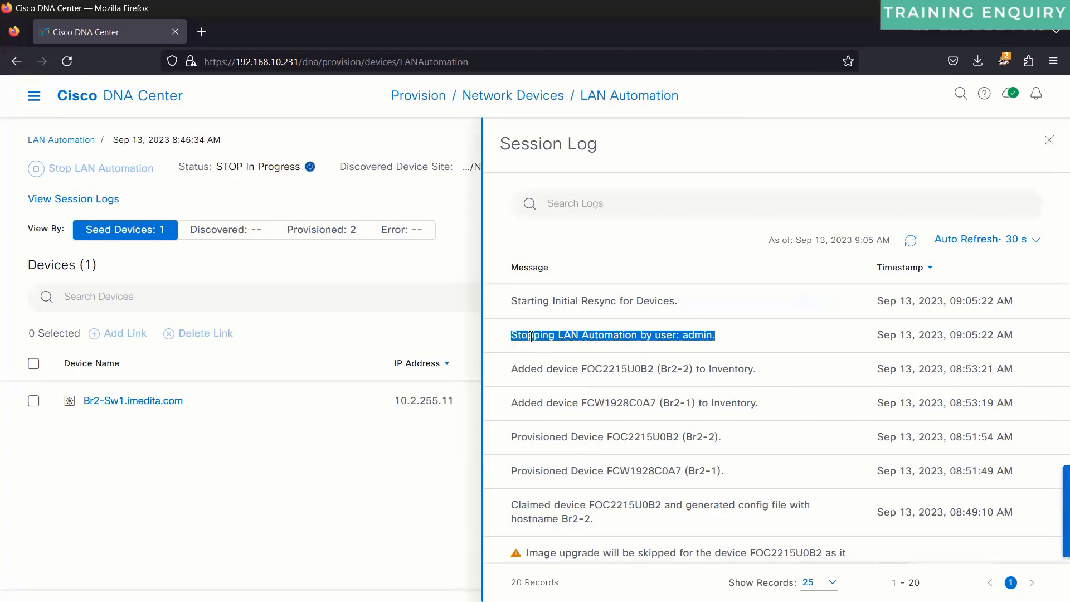
pyautogui.tripleClick(531, 336)
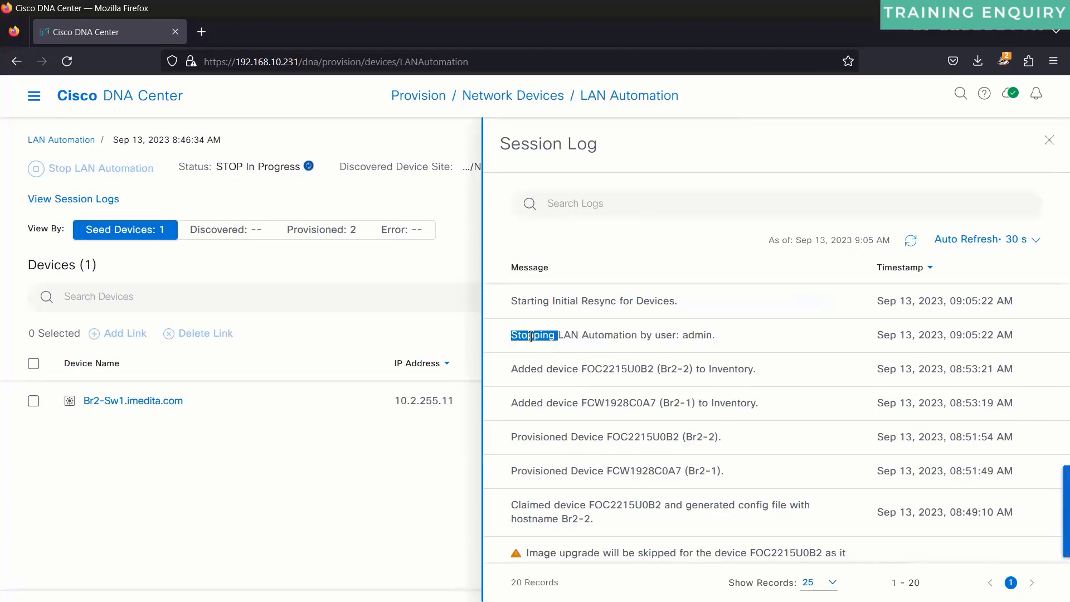
pyautogui.tripleClick(538, 299)
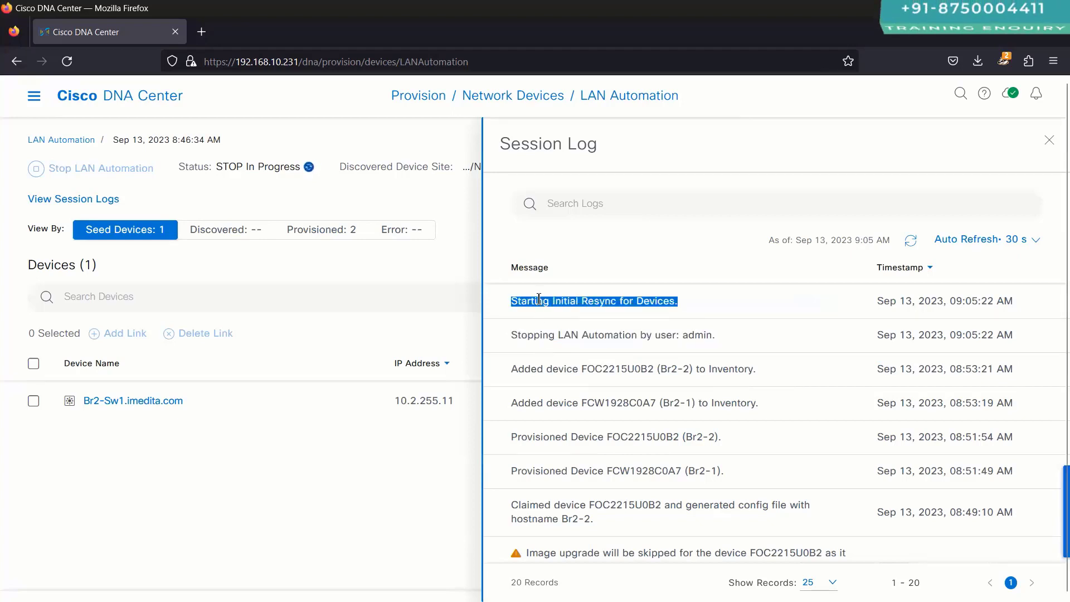
pyautogui.click(907, 246)
pyautogui.doubleClick(607, 302)
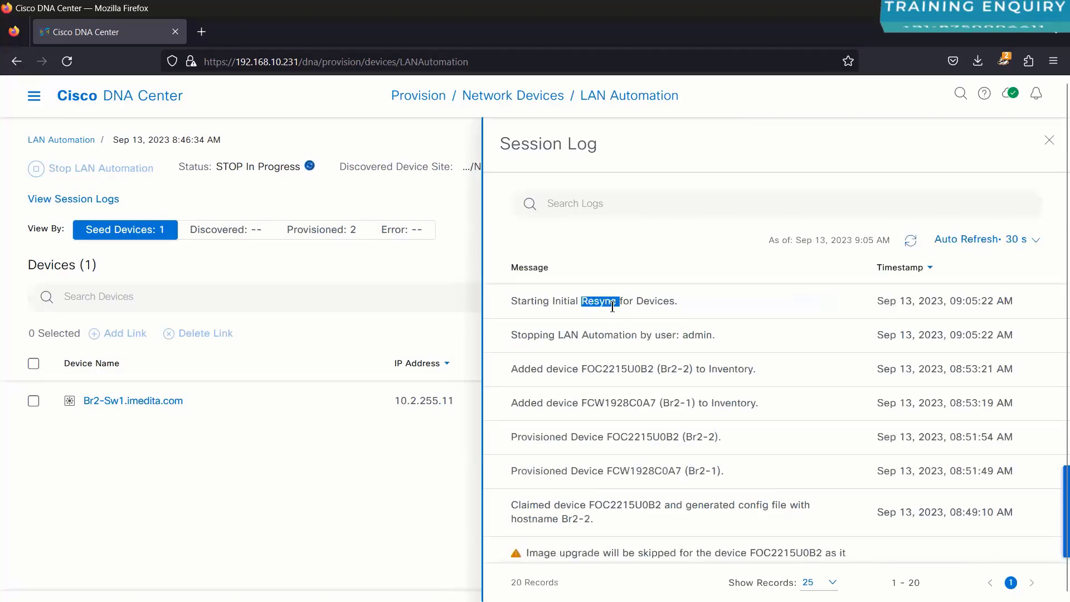
pyautogui.click(360, 281)
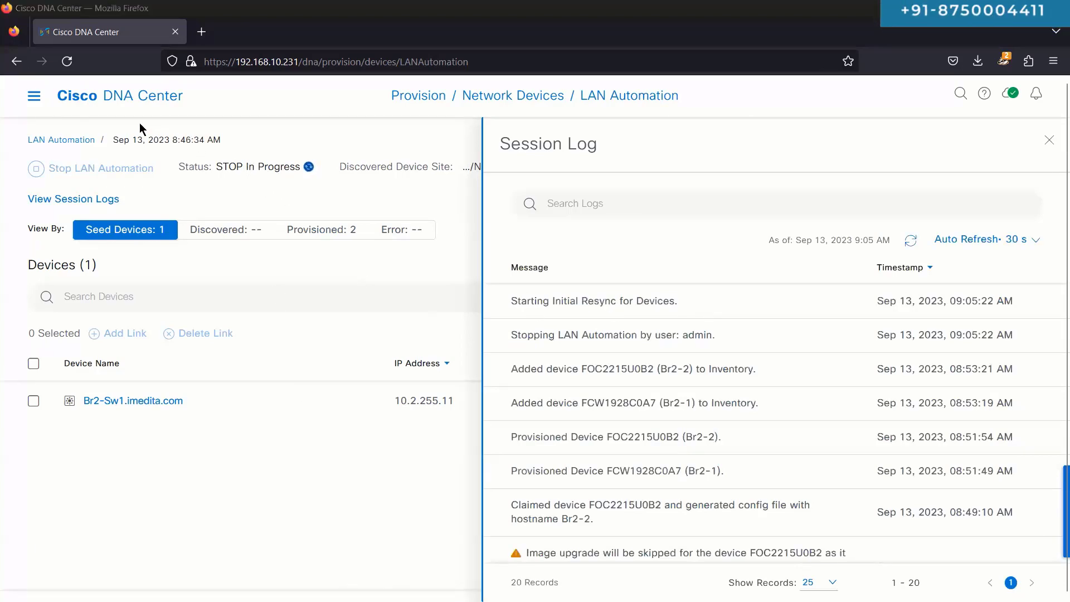
pyautogui.hotkey('alt', 'Tab')
pyautogui.click(121, 111)
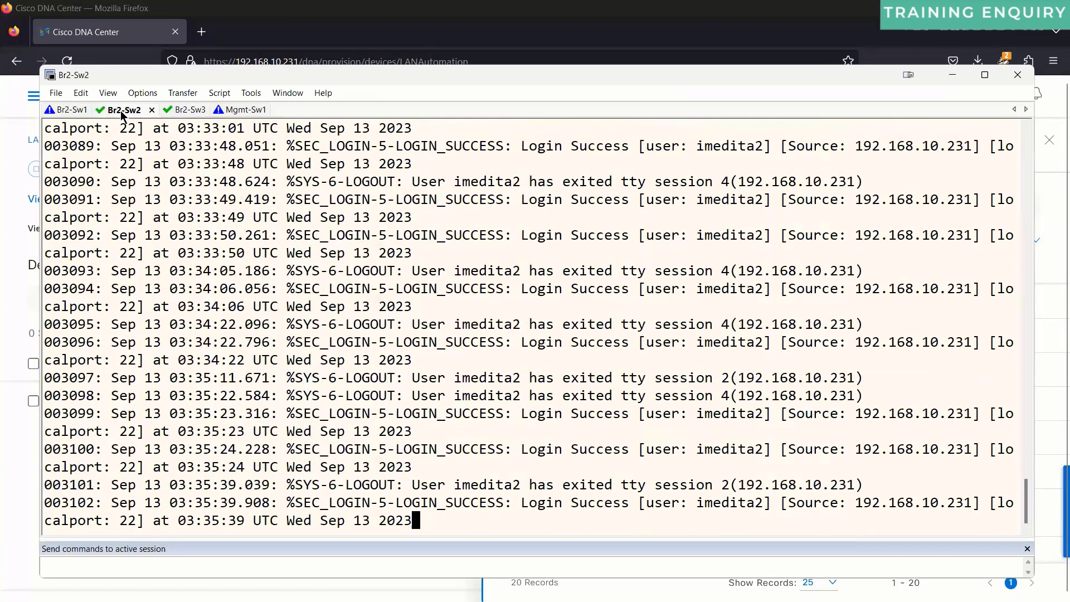
# Step: On the Br2-Sw1 console, run 'sh run int vlan 1' to show Vlan1's running configuration
pyautogui.click(61, 111)
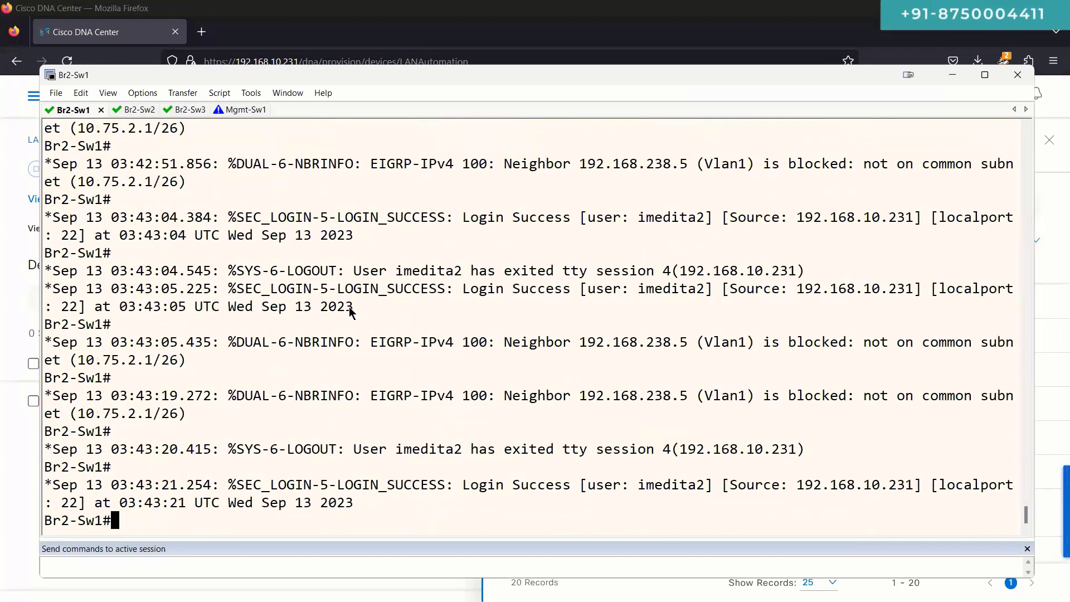
pyautogui.press('Return')
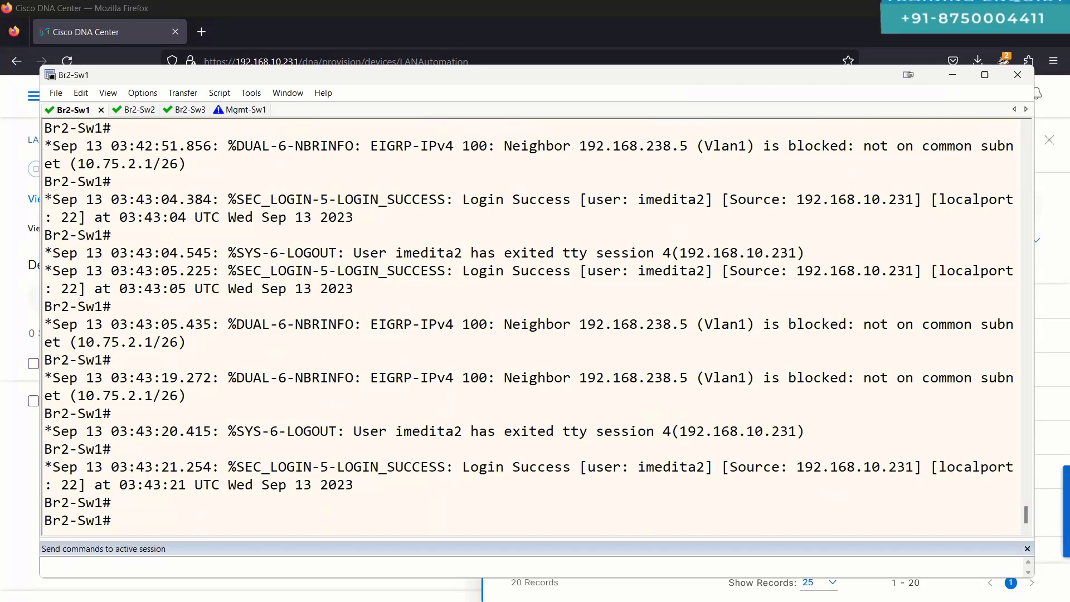
pyautogui.press('Return')
pyautogui.write('sh run itn')
pyautogui.press('BackSpace')
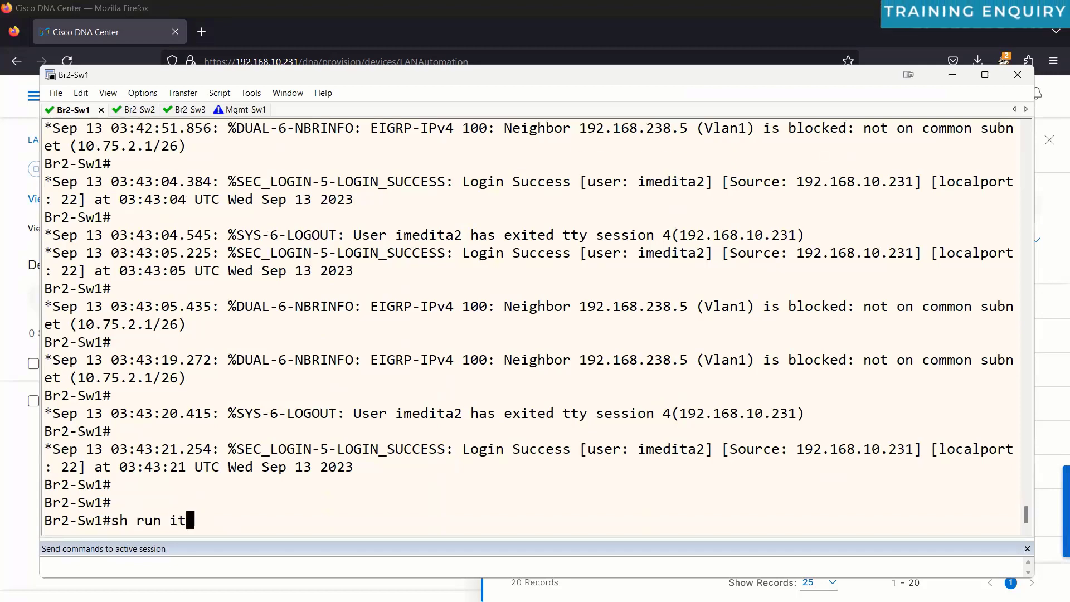
pyautogui.write('n vlan 1')
pyautogui.press('Return')
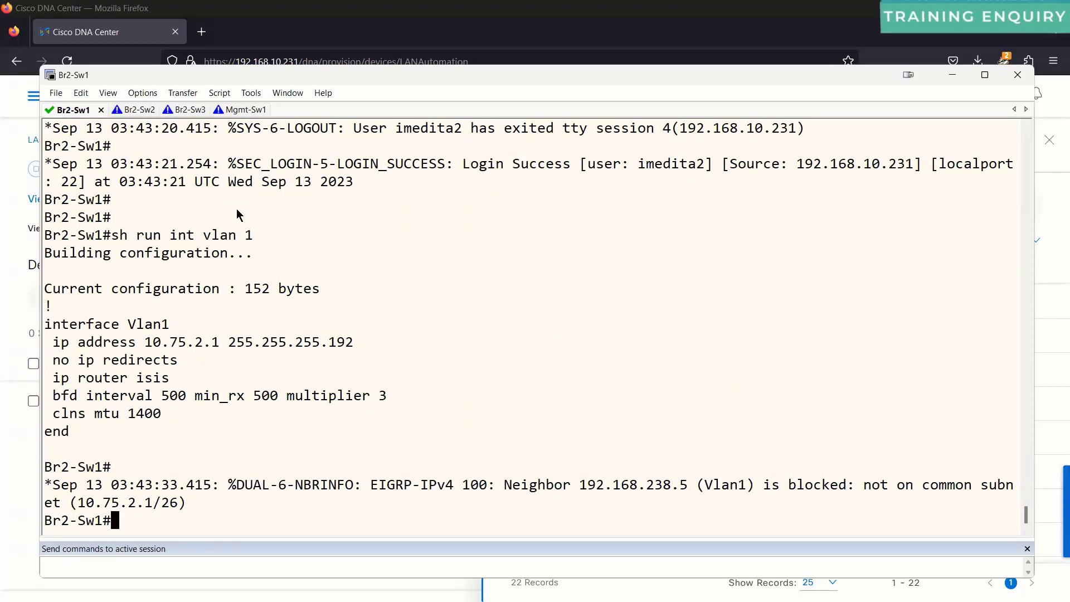
# Step: Back in Cisco DNA Center, refresh the session log to show the L3 interface configuration messages
pyautogui.click(123, 35)
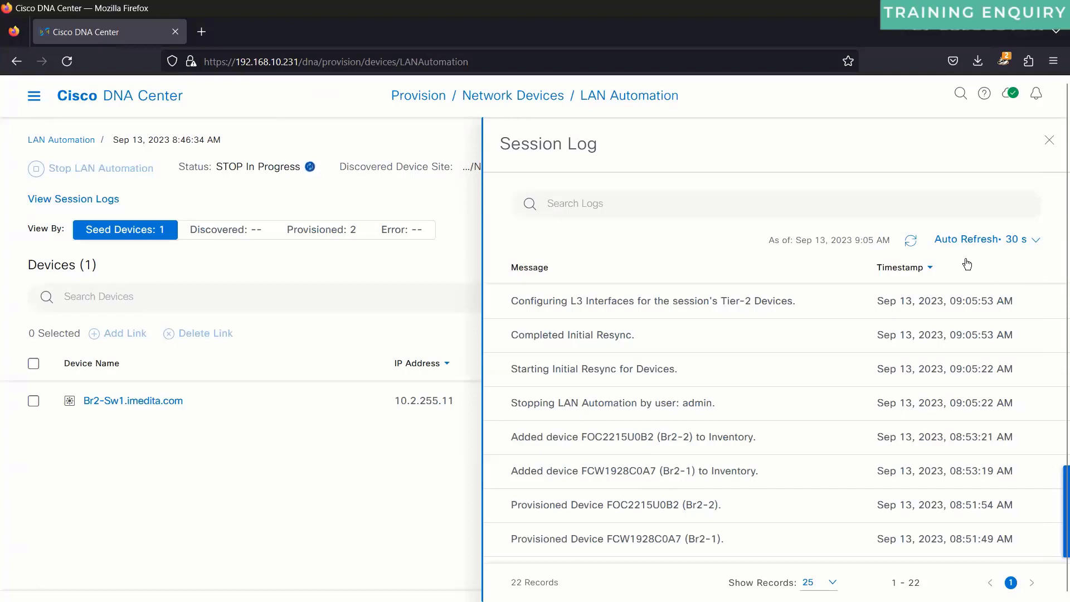
pyautogui.click(911, 240)
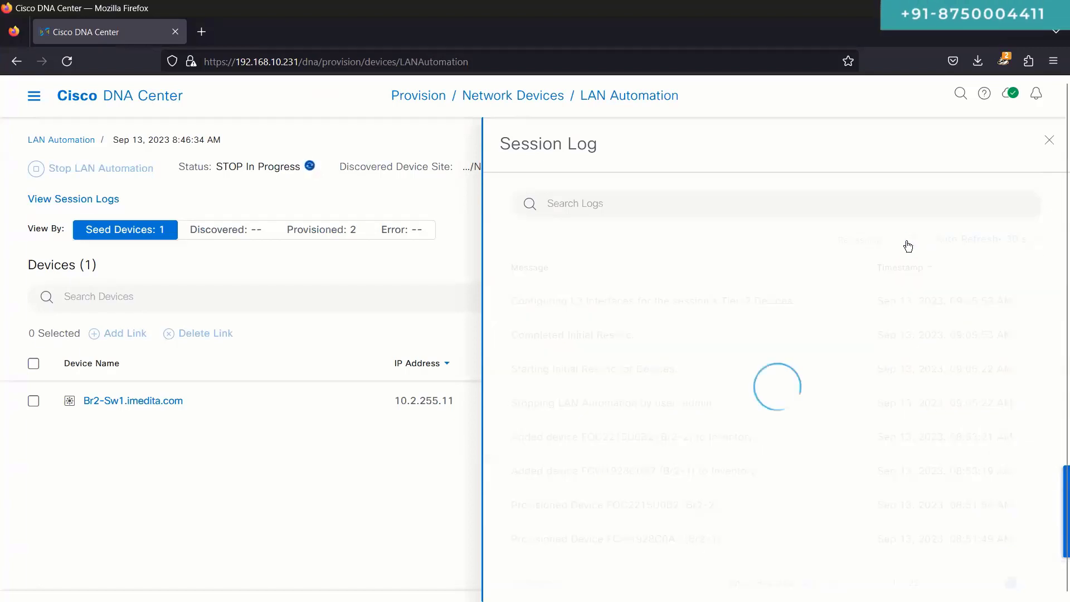
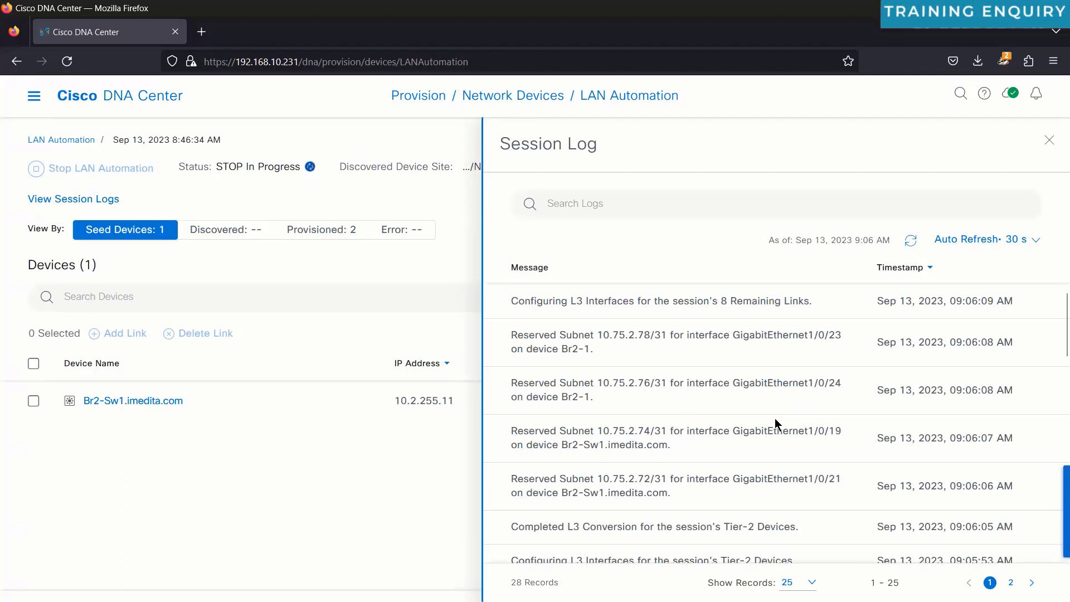
# Step: Refresh the session log until the run shows Completed, highlighting the SVI subnet release message
pyautogui.click(911, 240)
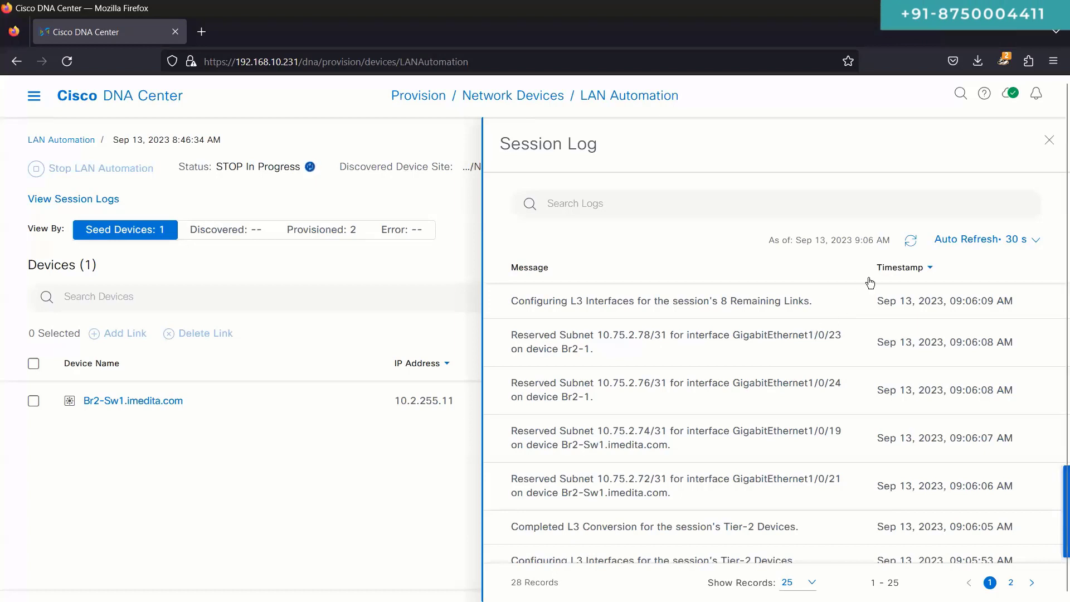
pyautogui.click(910, 242)
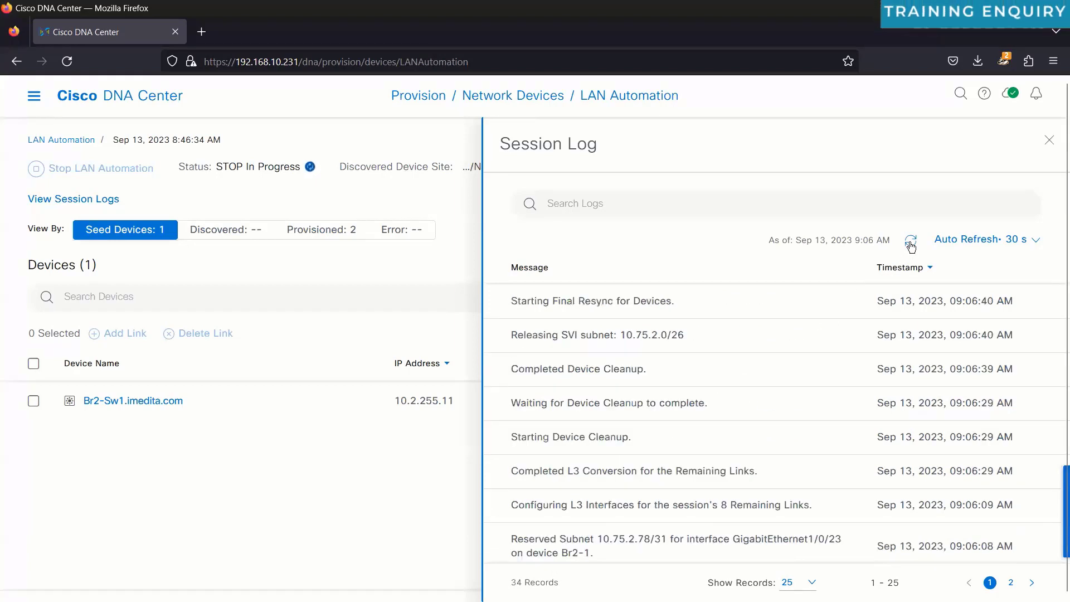
pyautogui.tripleClick(606, 337)
pyautogui.tripleClick(649, 338)
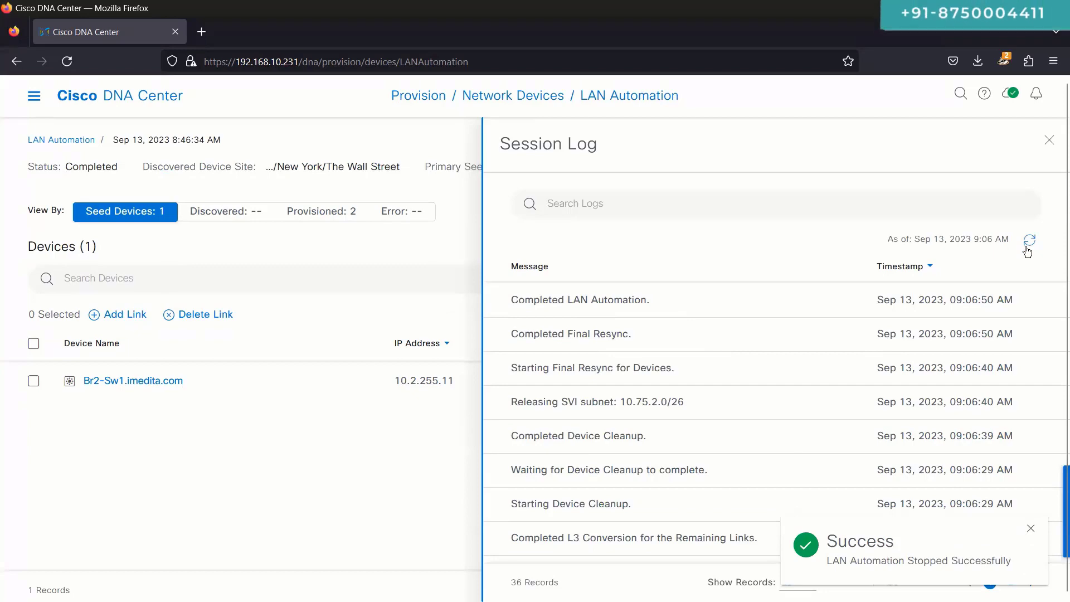
# Step: Point out the final entries: Completed LAN Automation, devices added to Inventory, user stop, Initial Resync
pyautogui.tripleClick(580, 301)
pyautogui.scroll(-10, 652, 385)
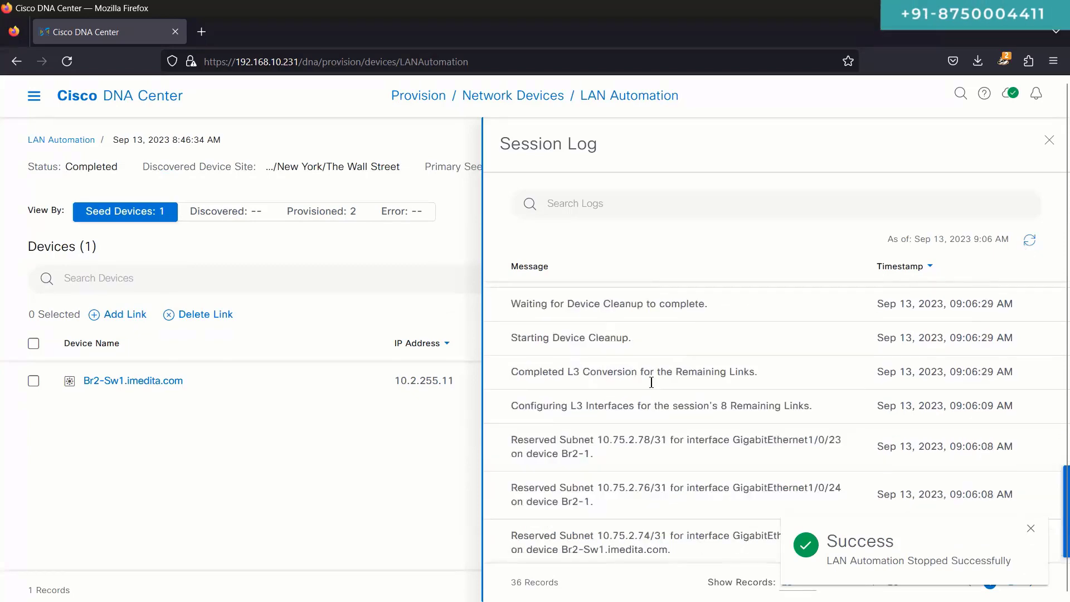
pyautogui.scroll(2, 657, 413)
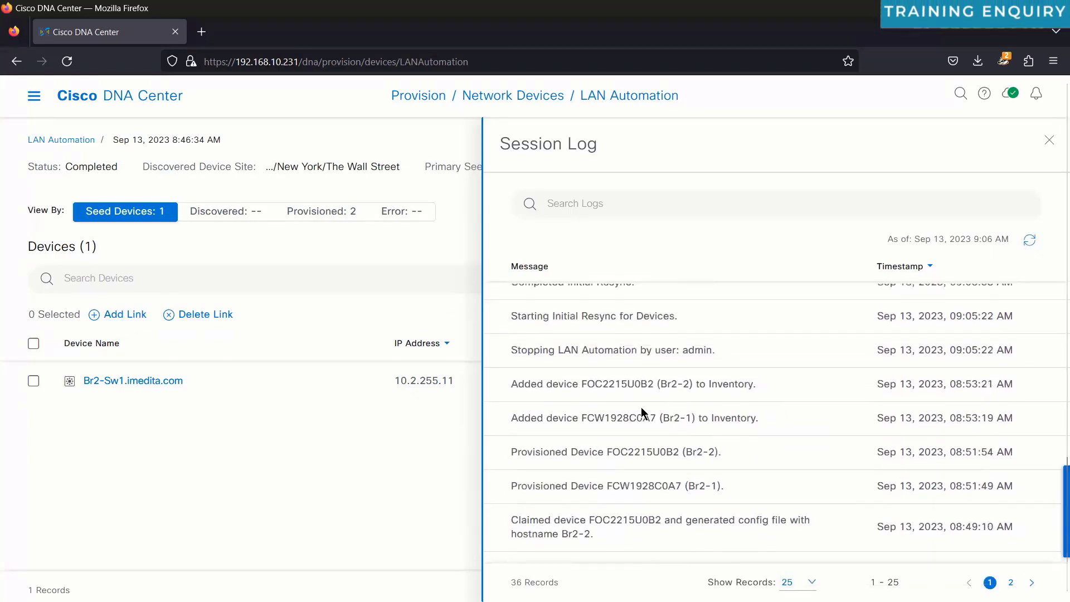
pyautogui.moveTo(506, 387); pyautogui.dragTo(749, 421)
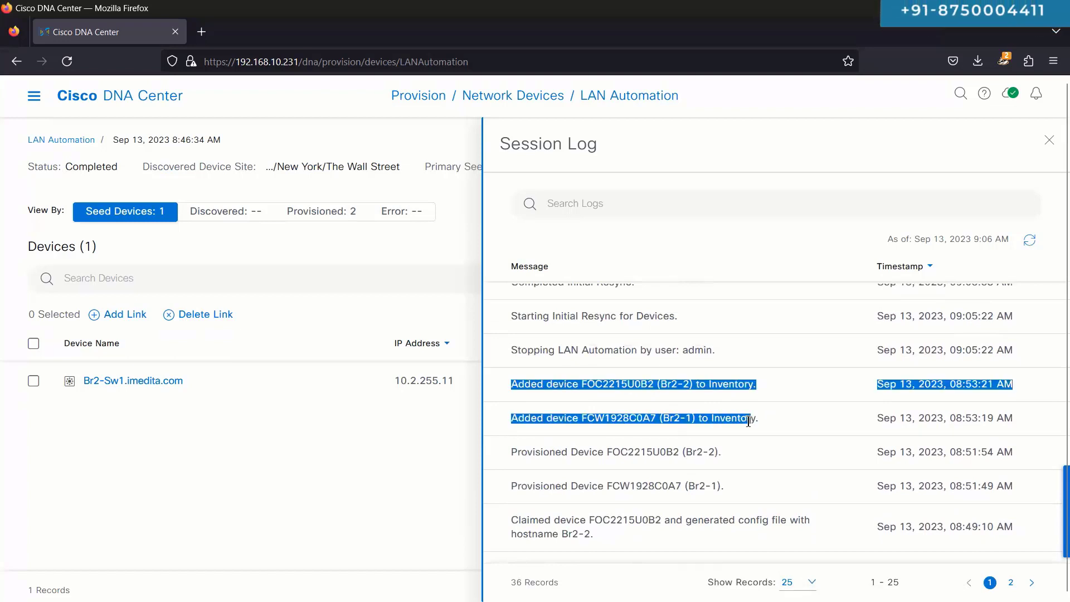
pyautogui.tripleClick(612, 349)
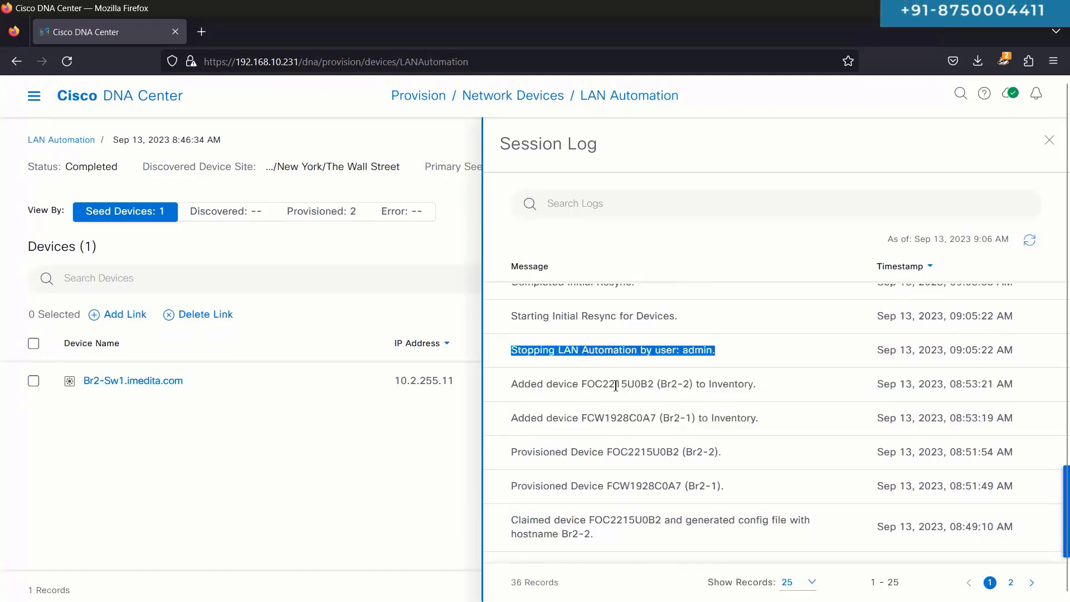
pyautogui.scroll(3, 615, 385)
pyautogui.tripleClick(622, 427)
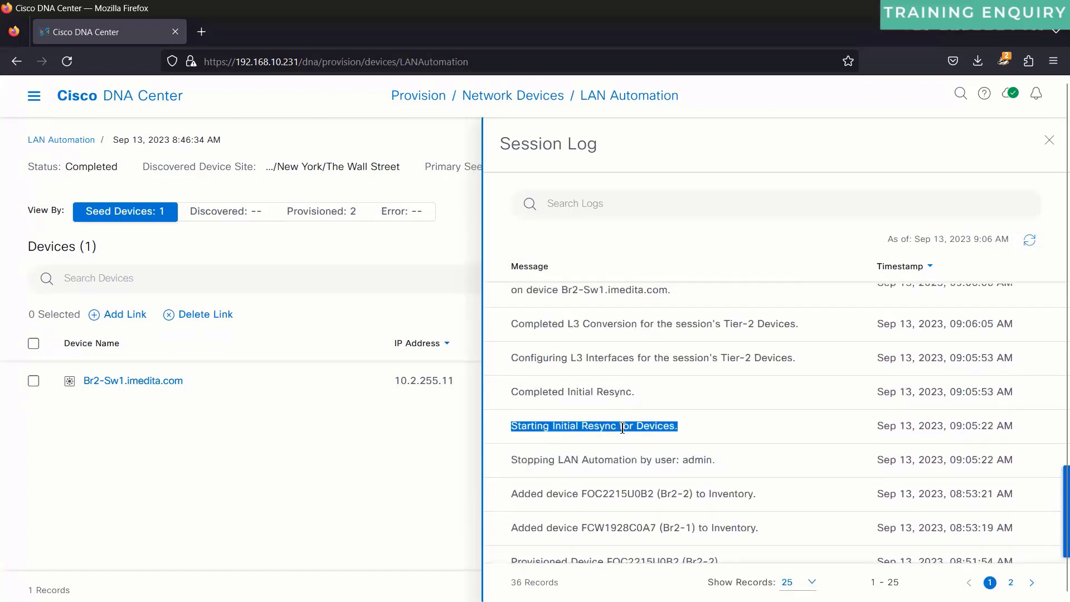
pyautogui.doubleClick(604, 393)
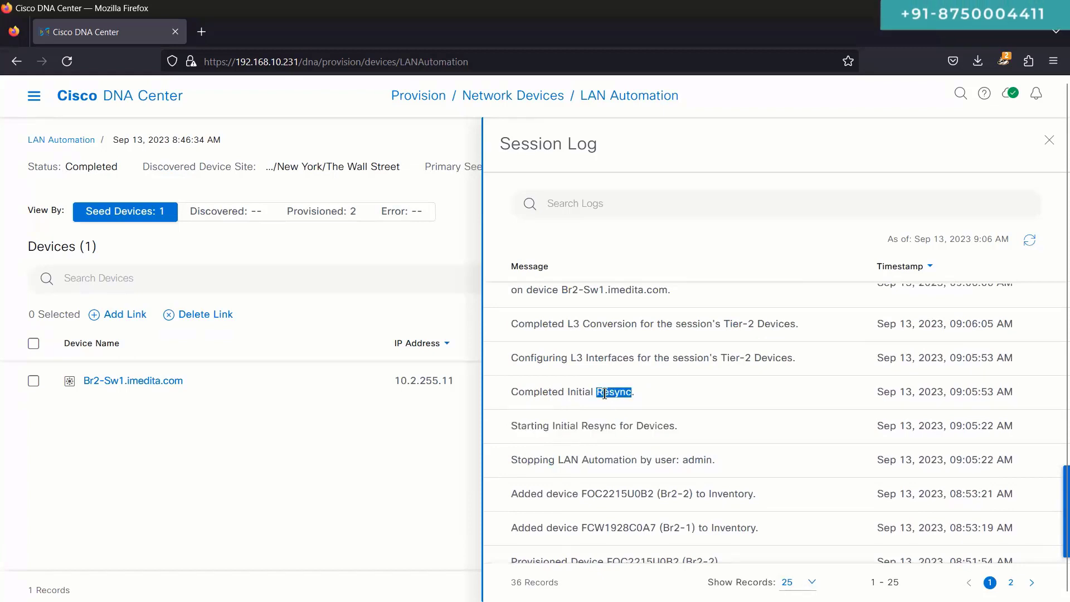
# Step: Highlight the Tier-2 L3 Conversion entries, including Configuring L3 Interfaces for Tier-2
pyautogui.scroll(2, 605, 393)
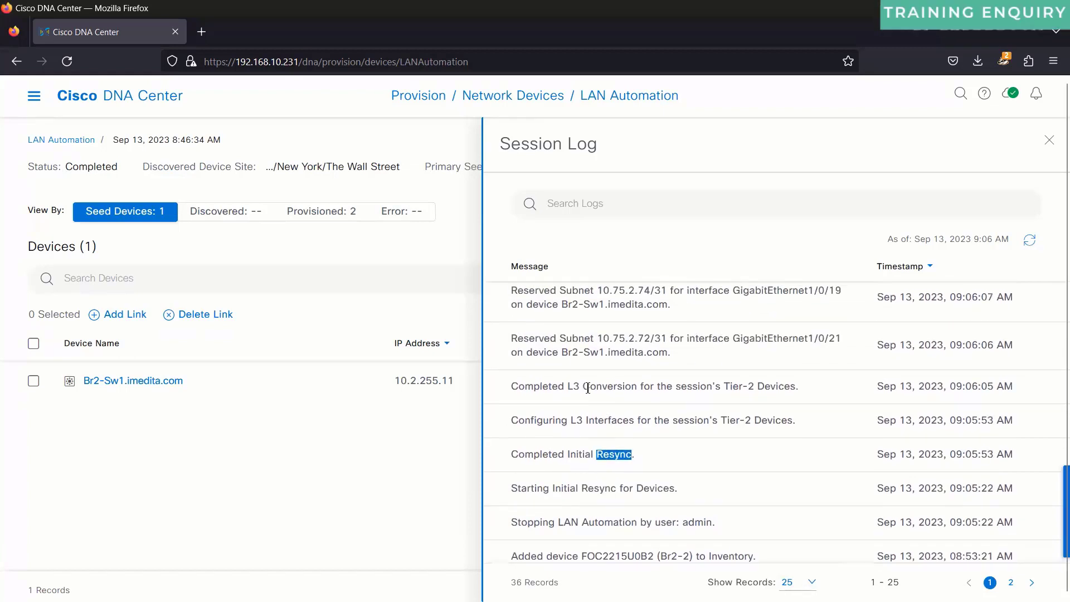
pyautogui.doubleClick(588, 387)
pyautogui.tripleClick(588, 388)
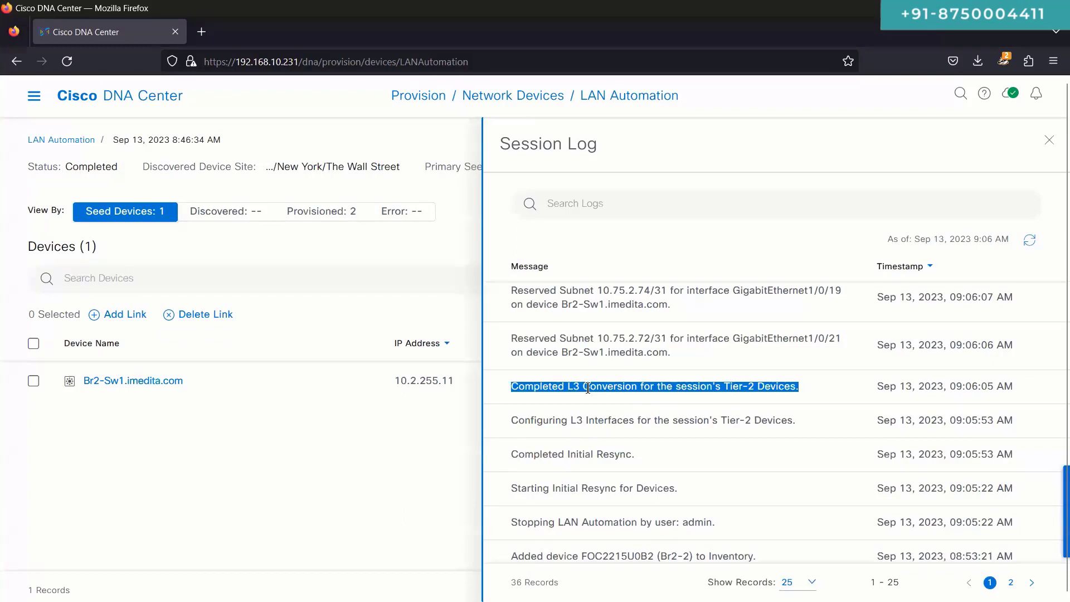
pyautogui.doubleClick(609, 386)
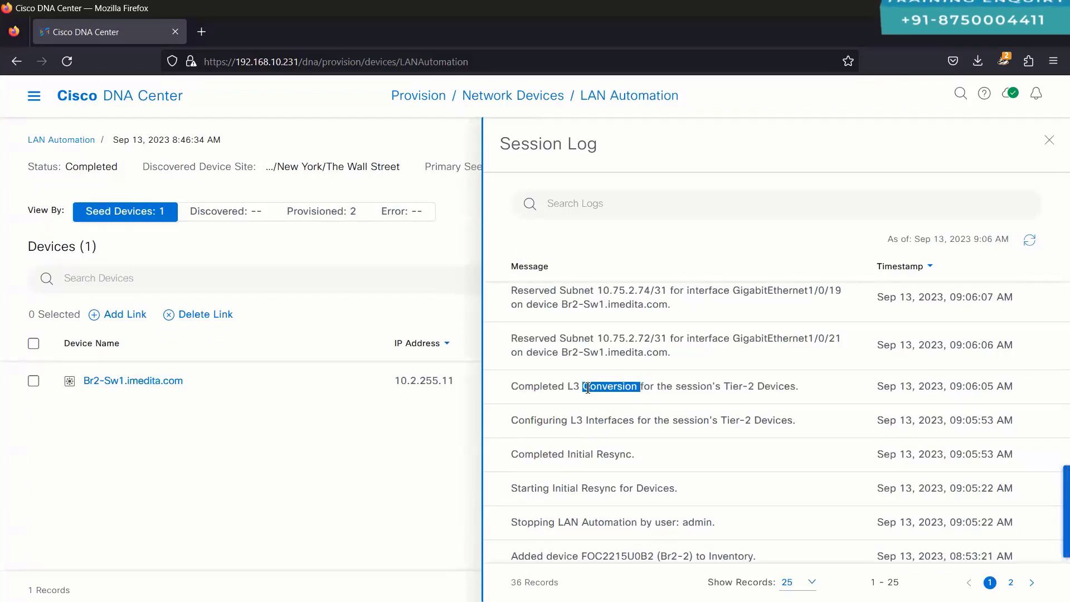
pyautogui.doubleClick(741, 381)
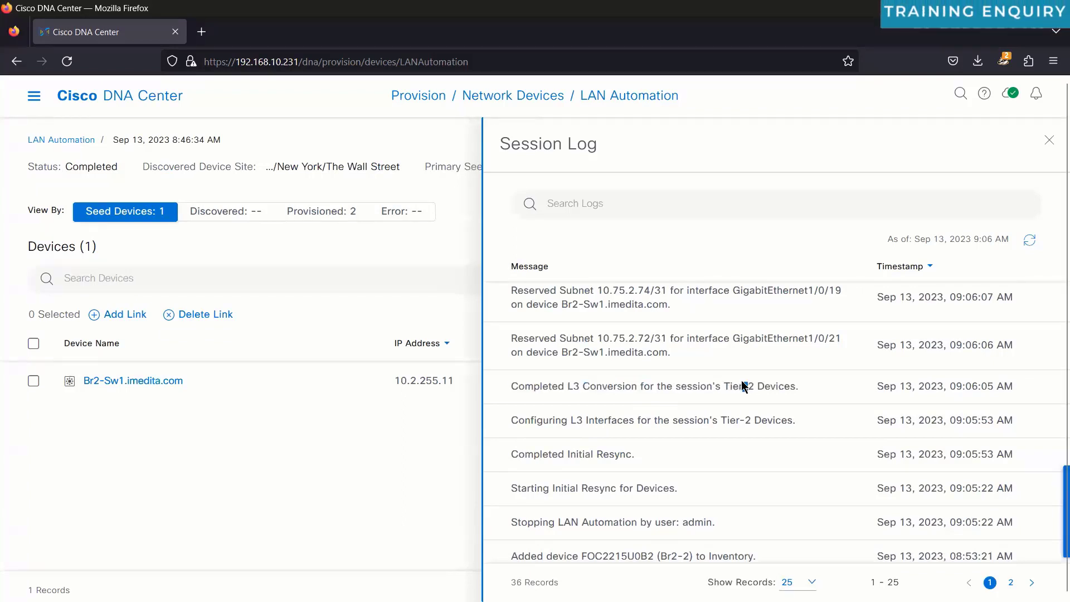
pyautogui.moveTo(559, 385); pyautogui.dragTo(588, 384)
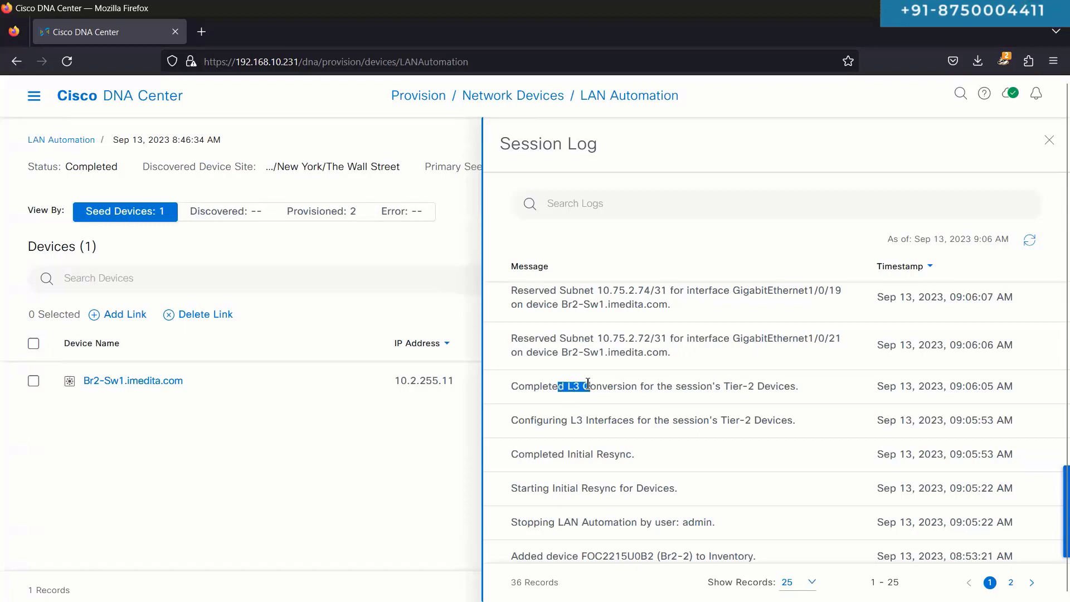
pyautogui.tripleClick(559, 421)
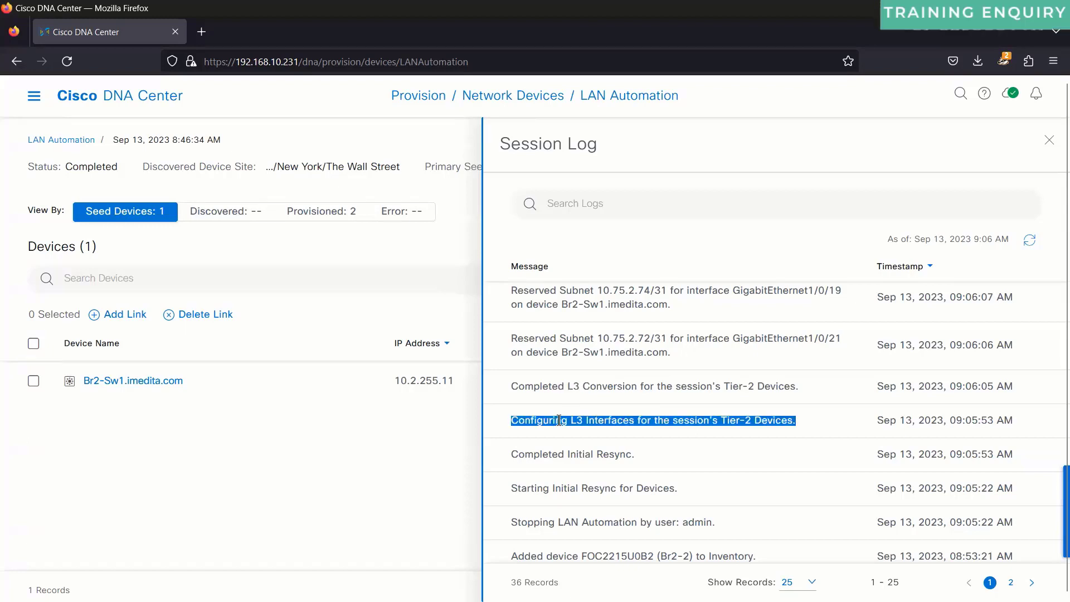
pyautogui.tripleClick(552, 386)
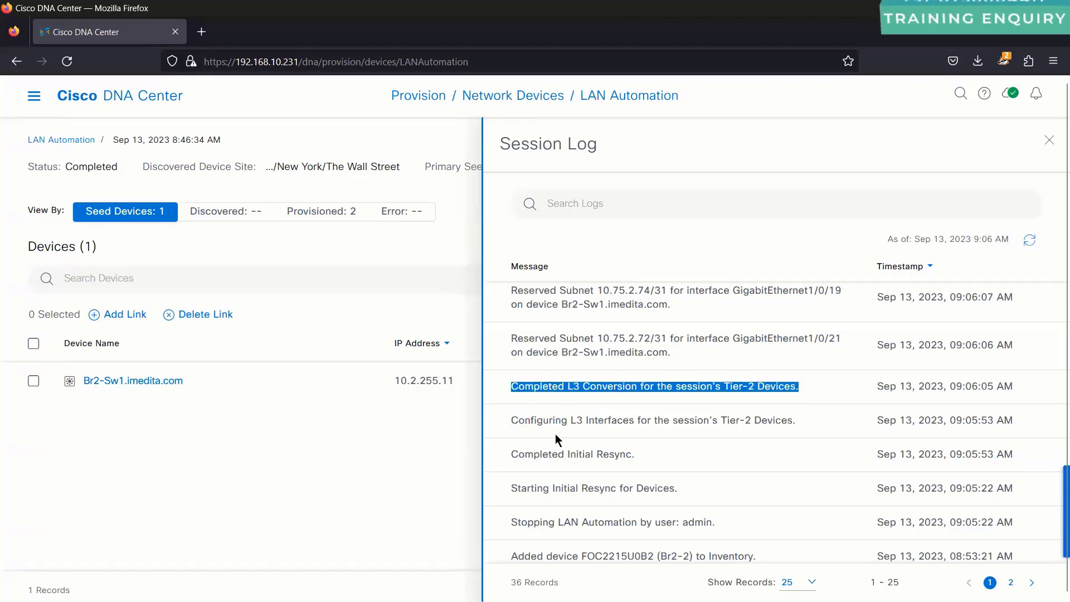
# Step: Highlight the /31 subnet reservations 10.75.2.72, 10.75.2.74 and 10.75.2.76 on Br2-1
pyautogui.tripleClick(614, 342)
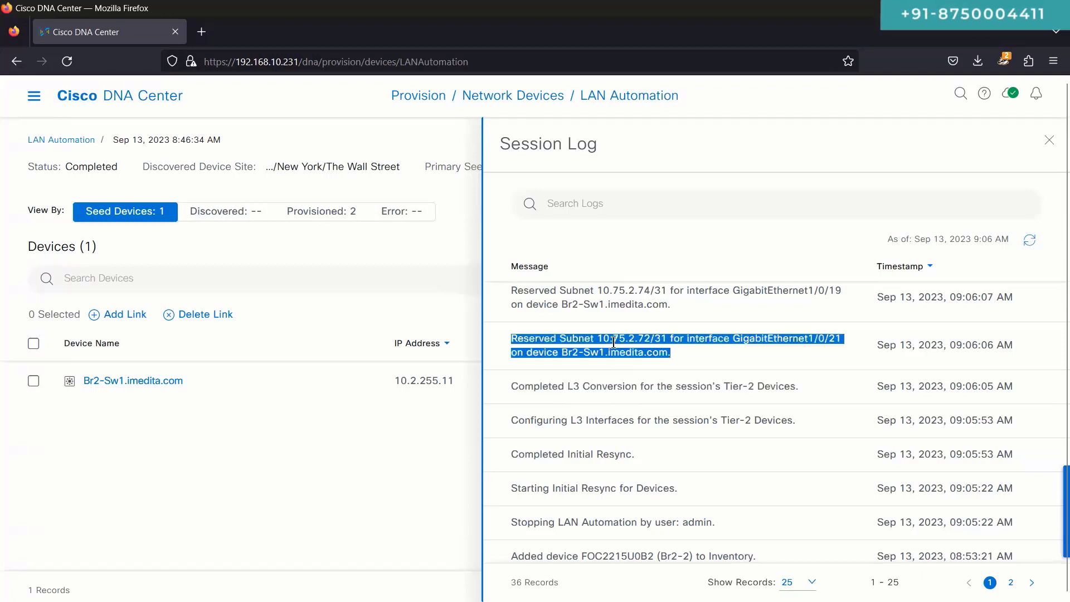
pyautogui.scroll(1, 614, 341)
pyautogui.tripleClick(620, 361)
pyautogui.scroll(1, 621, 359)
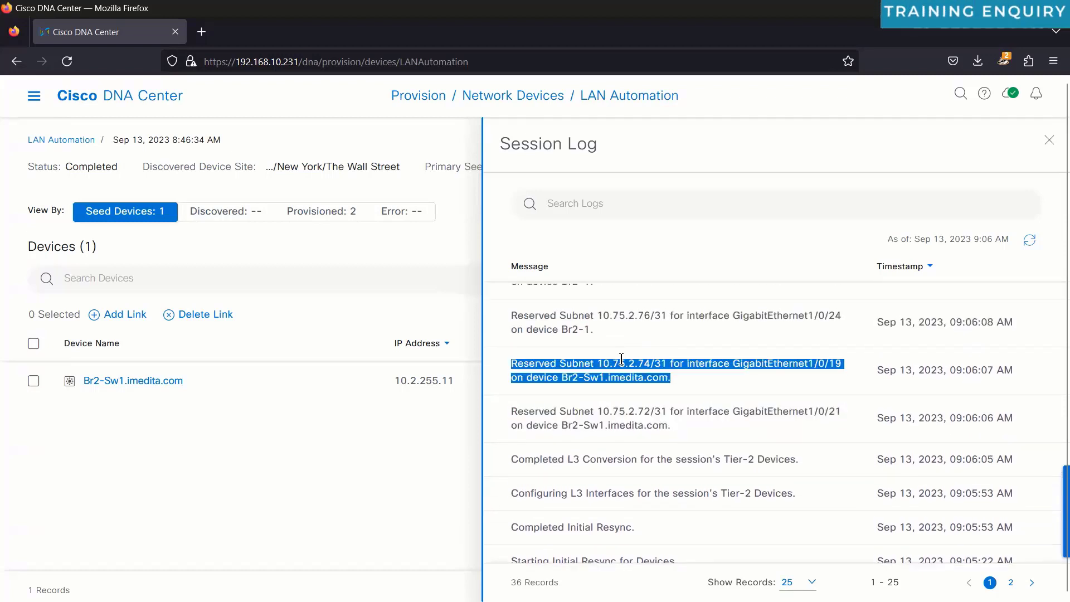
pyautogui.scroll(2, 621, 358)
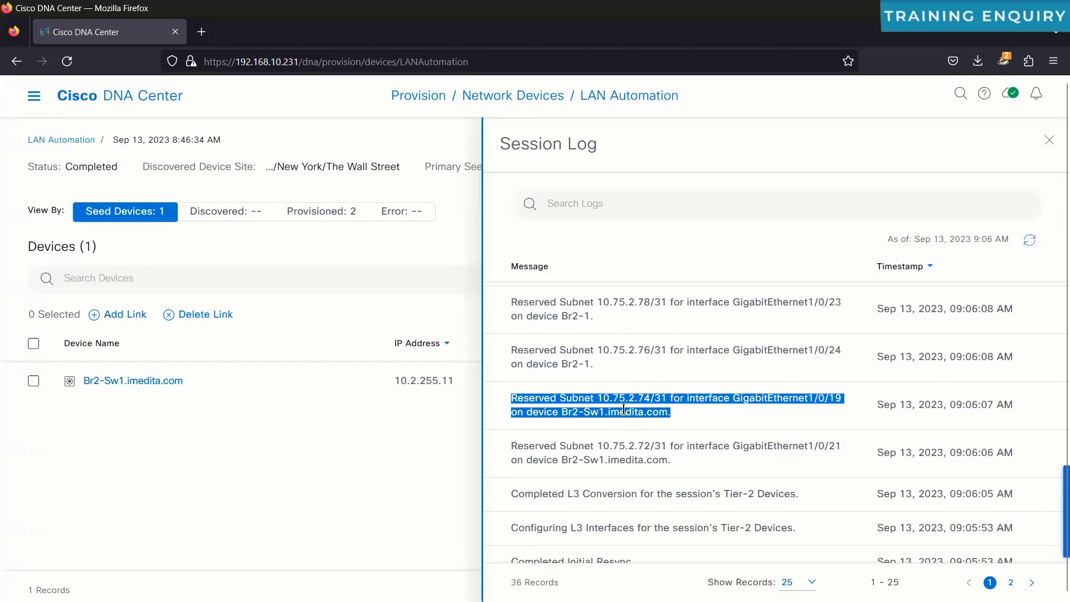
pyautogui.tripleClick(624, 410)
pyautogui.scroll(1, 623, 410)
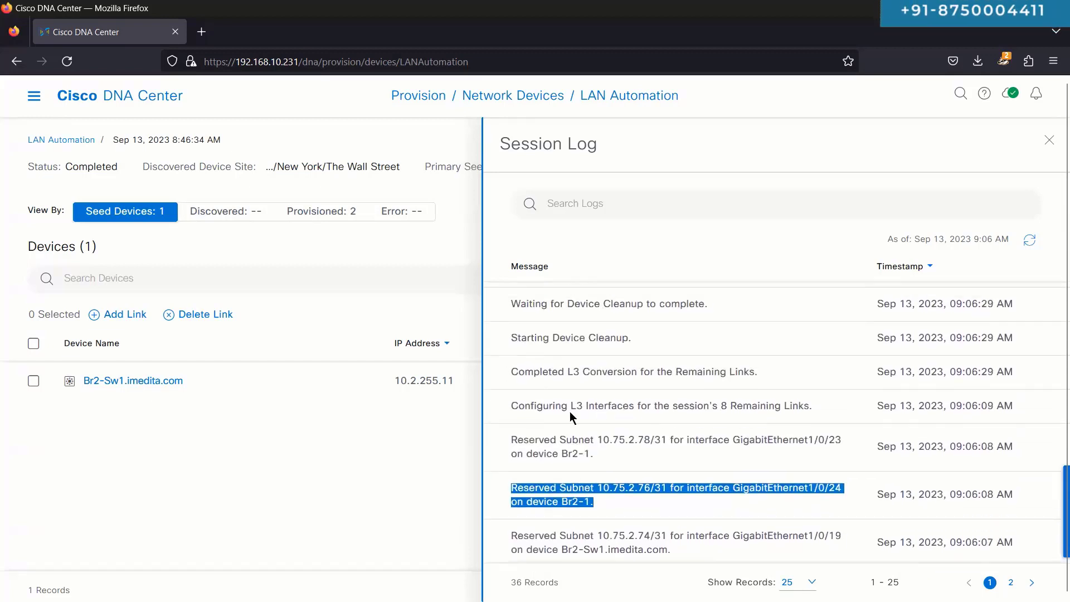
# Step: Highlight the L3 interface configuration and conversion entries for the 8 remaining links
pyautogui.moveTo(565, 406); pyautogui.dragTo(651, 406)
pyautogui.click(708, 412)
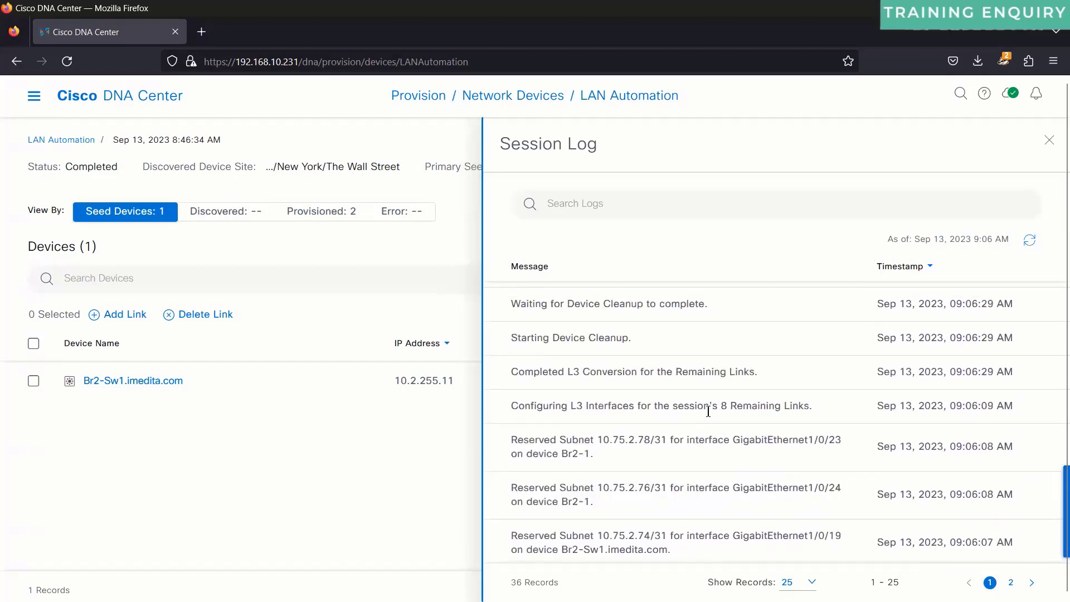
pyautogui.tripleClick(735, 407)
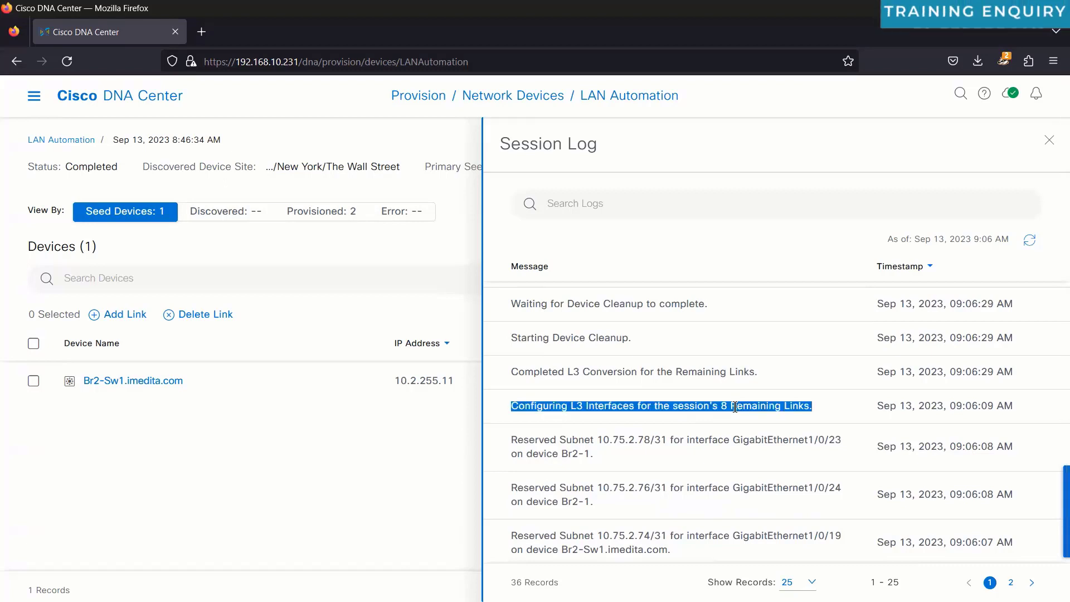
pyautogui.tripleClick(644, 371)
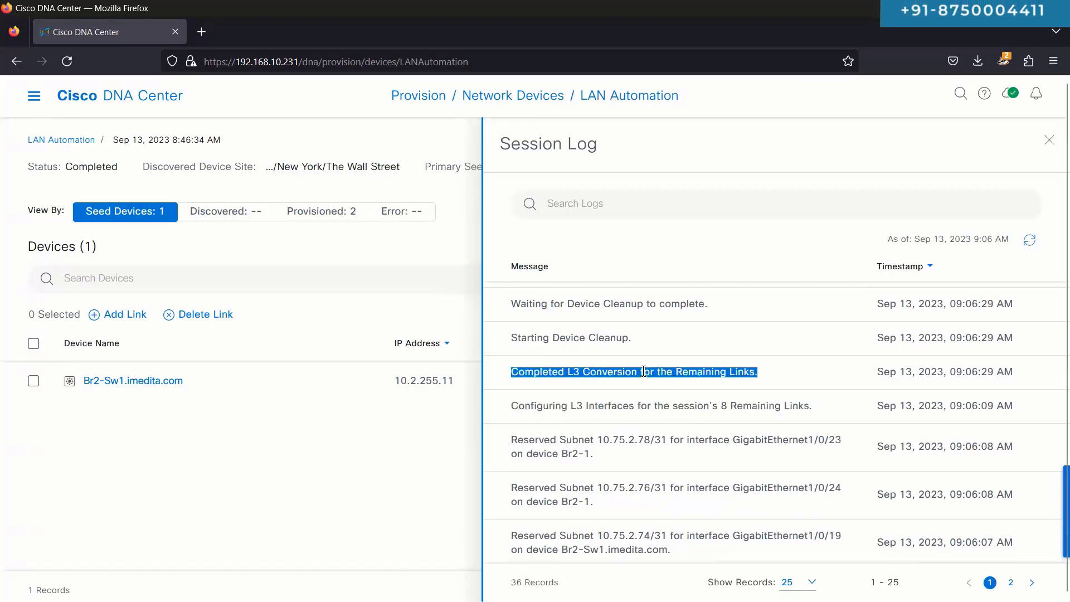
# Step: Highlight the Device Cleanup start, waiting and completed entries, and the SVI subnet 10.75.2.0/26 release
pyautogui.tripleClick(588, 337)
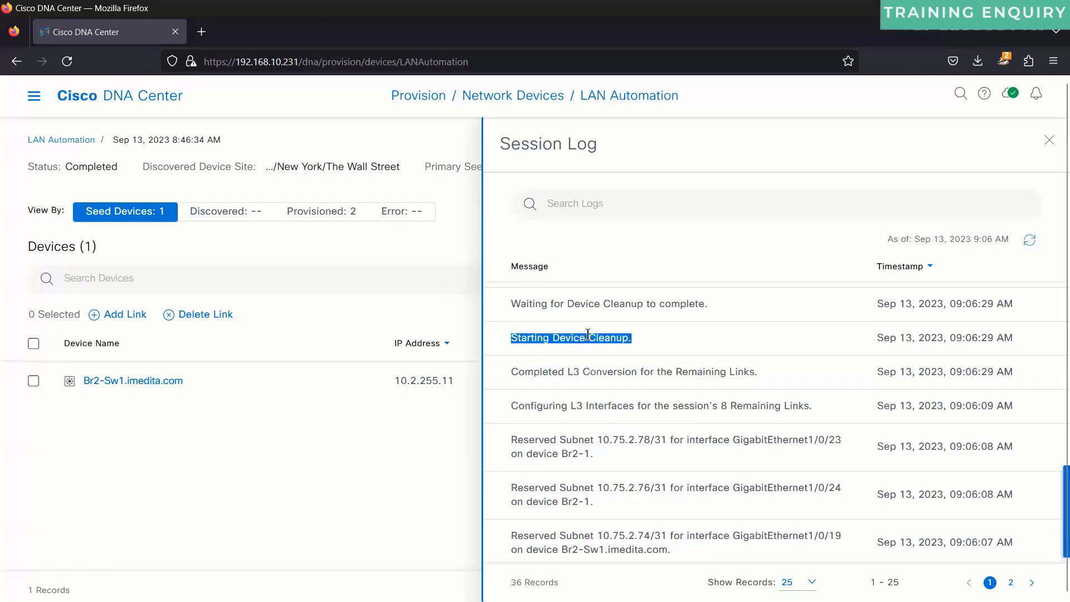
pyautogui.scroll(2, 588, 335)
pyautogui.tripleClick(591, 397)
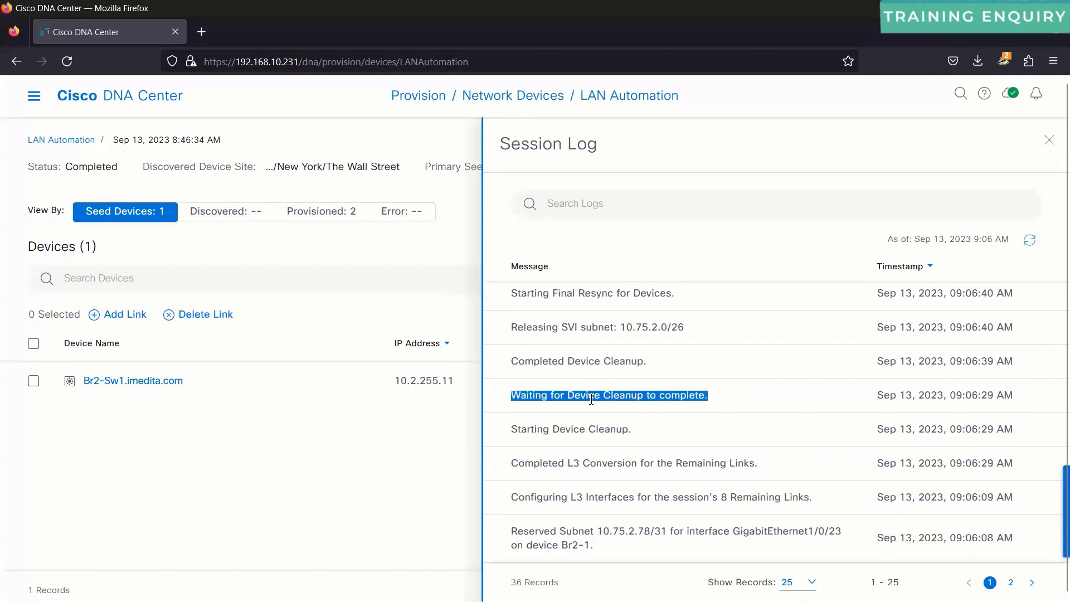
pyautogui.tripleClick(579, 361)
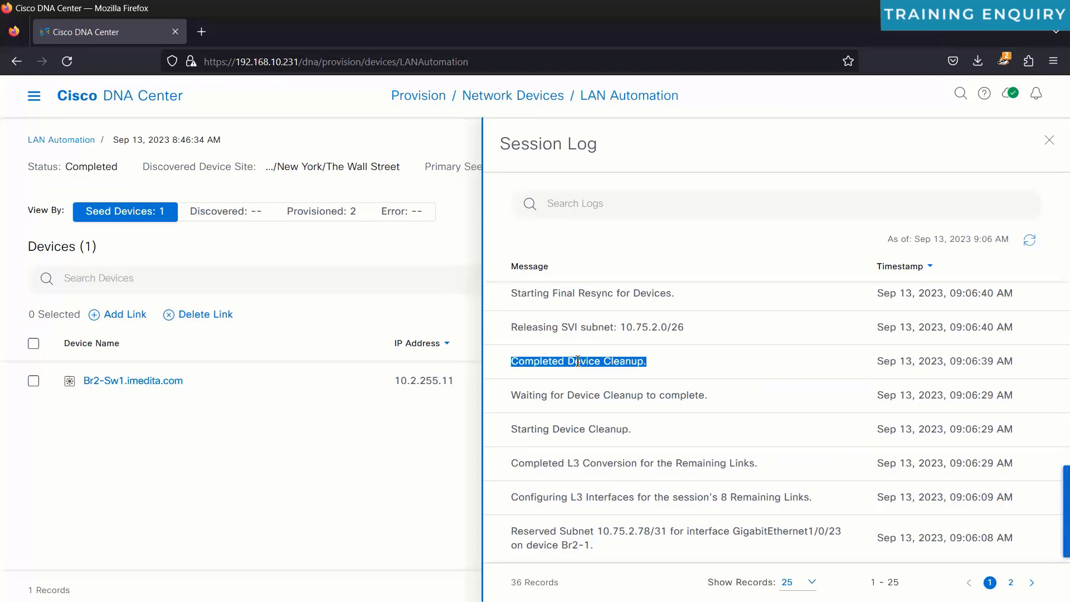
pyautogui.scroll(1, 578, 361)
pyautogui.scroll(1, 578, 361)
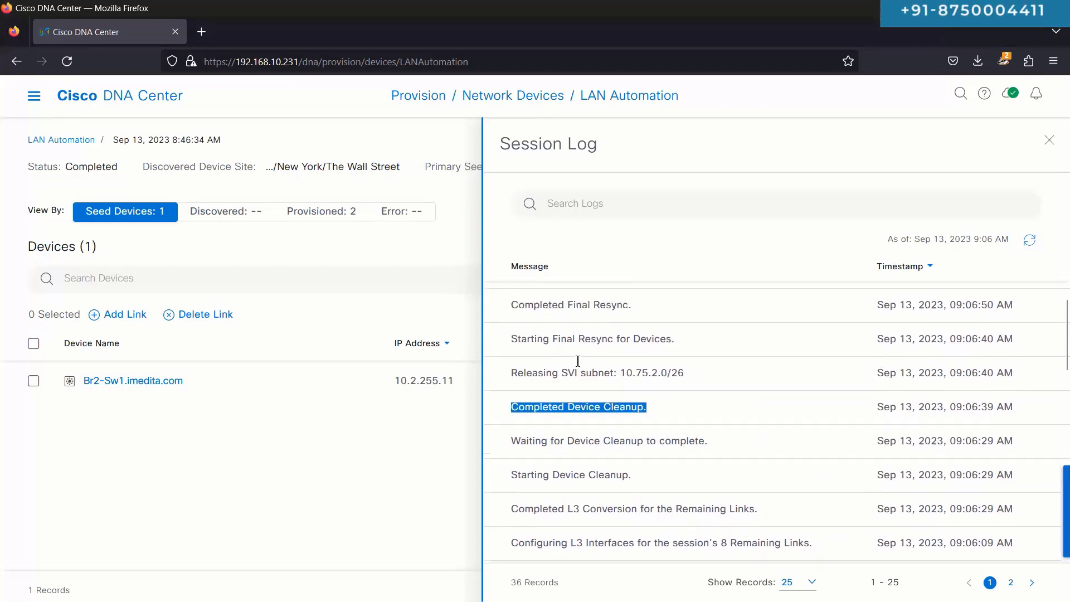
pyautogui.tripleClick(583, 376)
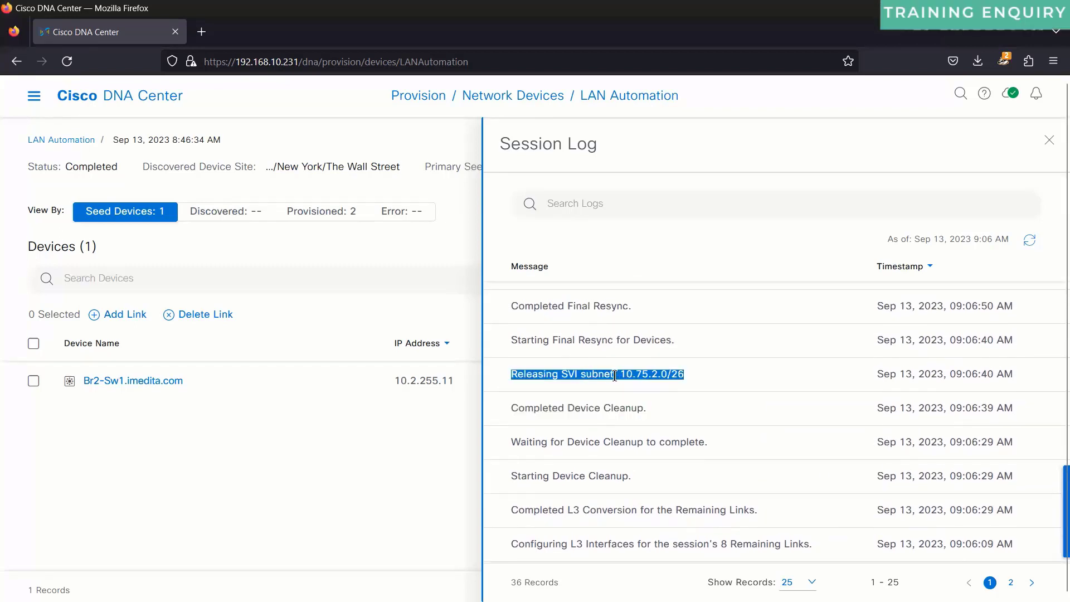
pyautogui.moveTo(511, 409); pyautogui.dragTo(678, 457)
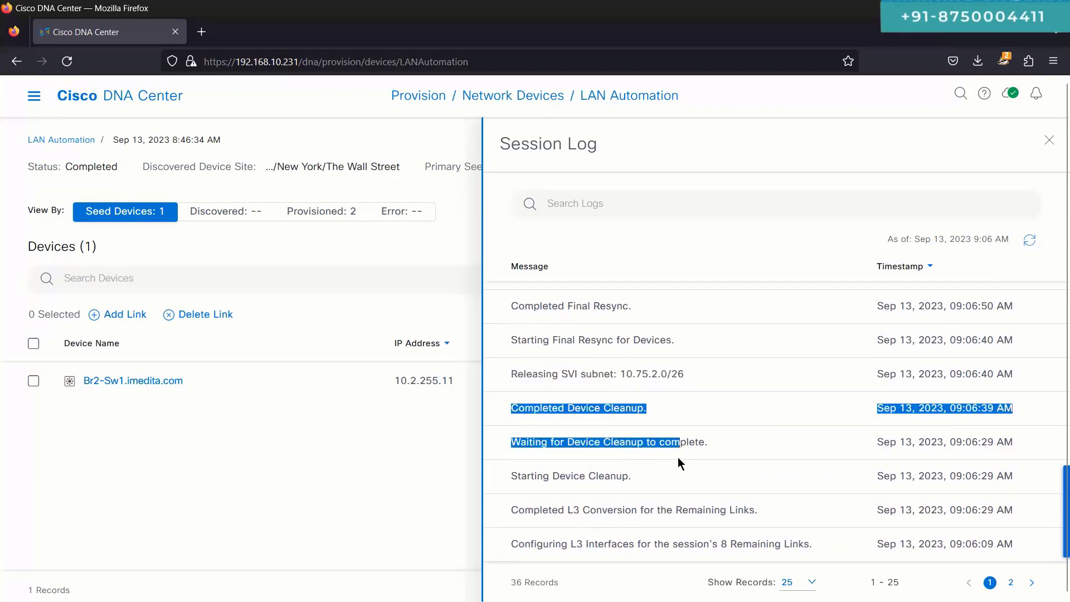
# Step: Select the Releasing SVI subnet 10.75.2.0/26 entry, then the final Completed LAN Automation. entry
pyautogui.tripleClick(568, 374)
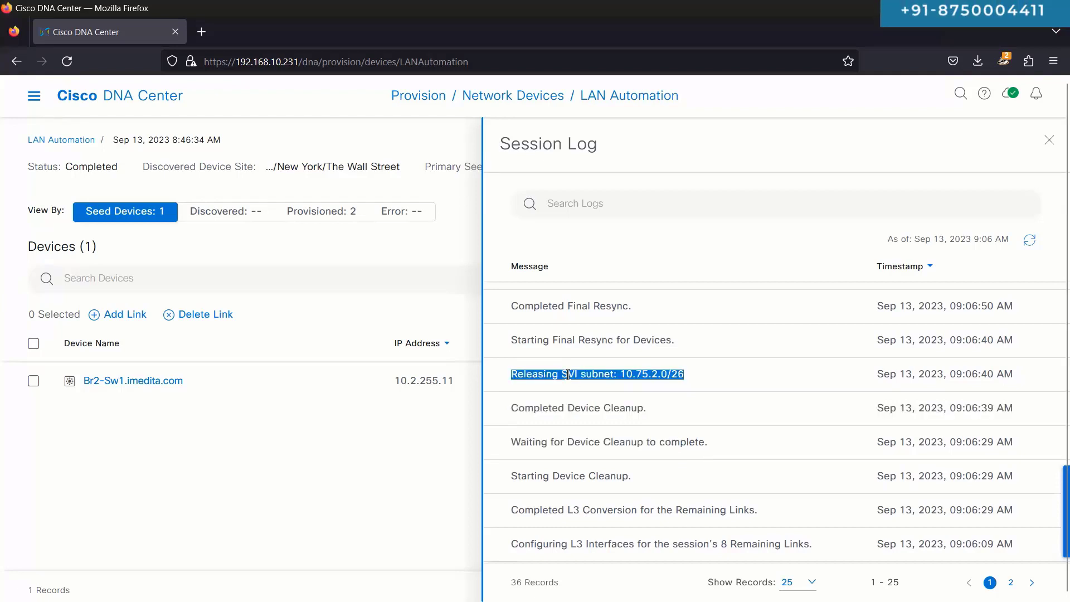
pyautogui.scroll(1, 568, 374)
pyautogui.rightClick(568, 374)
pyautogui.click(568, 374)
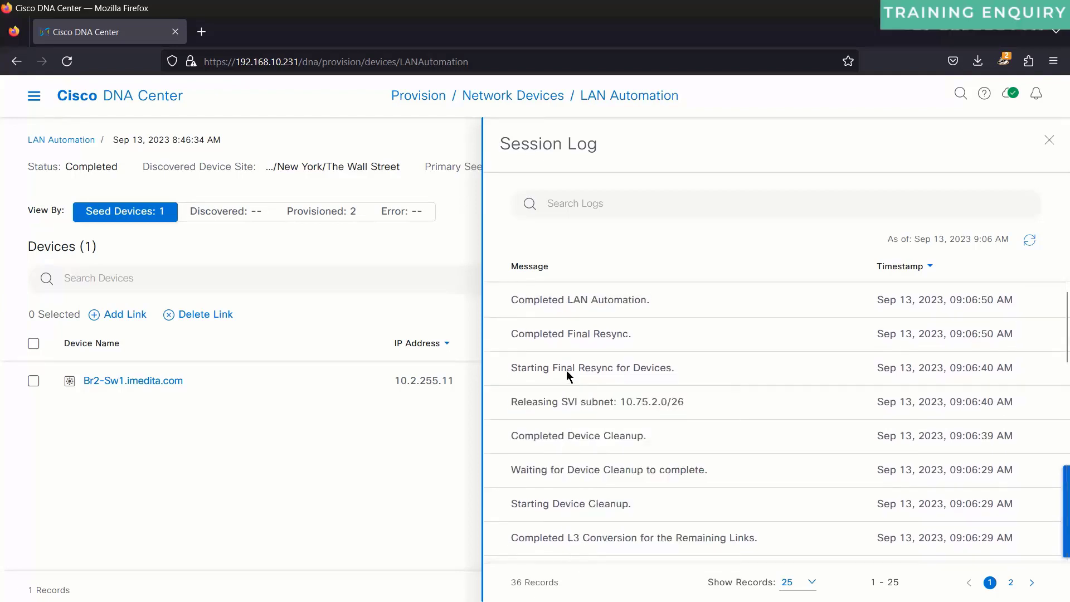
pyautogui.doubleClick(563, 331)
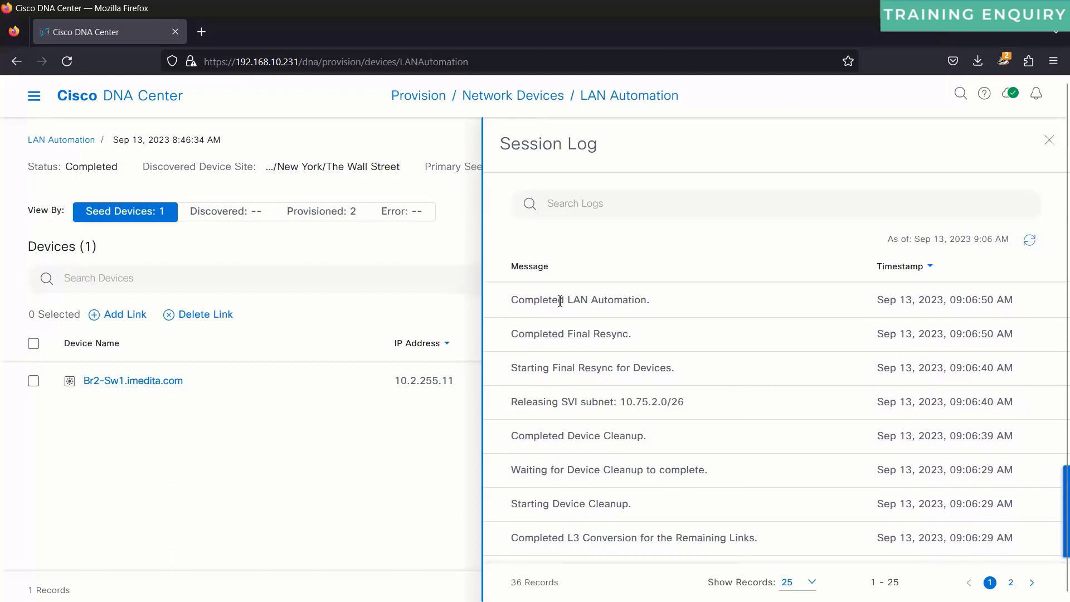
pyautogui.tripleClick(560, 301)
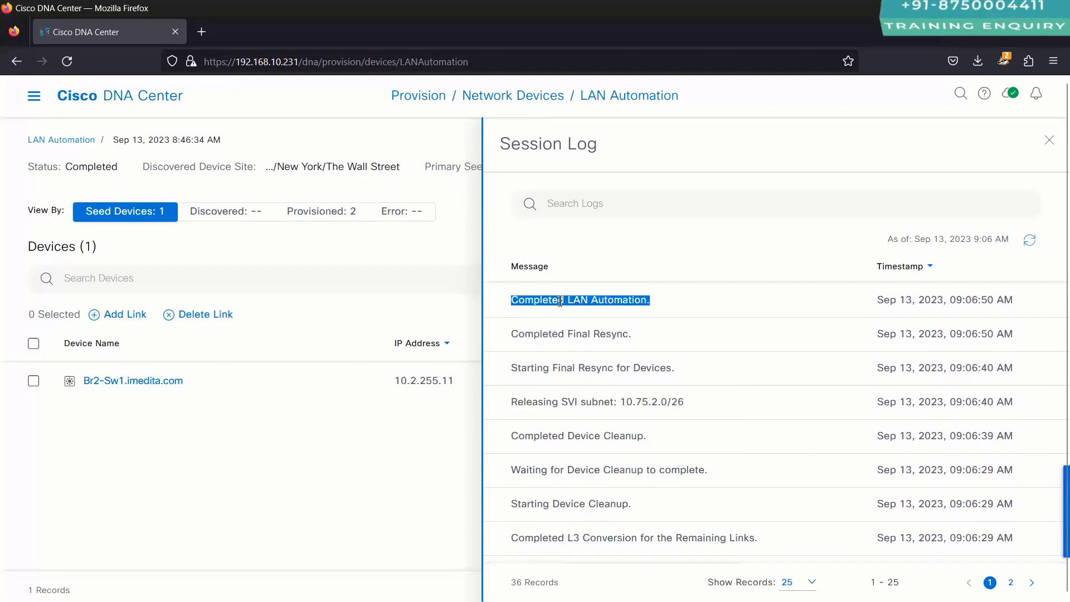
# Step: Open the Sep 13, 2023 session from History and list its provisioned switches Br2-2 and Br2-1
pyautogui.click(1050, 142)
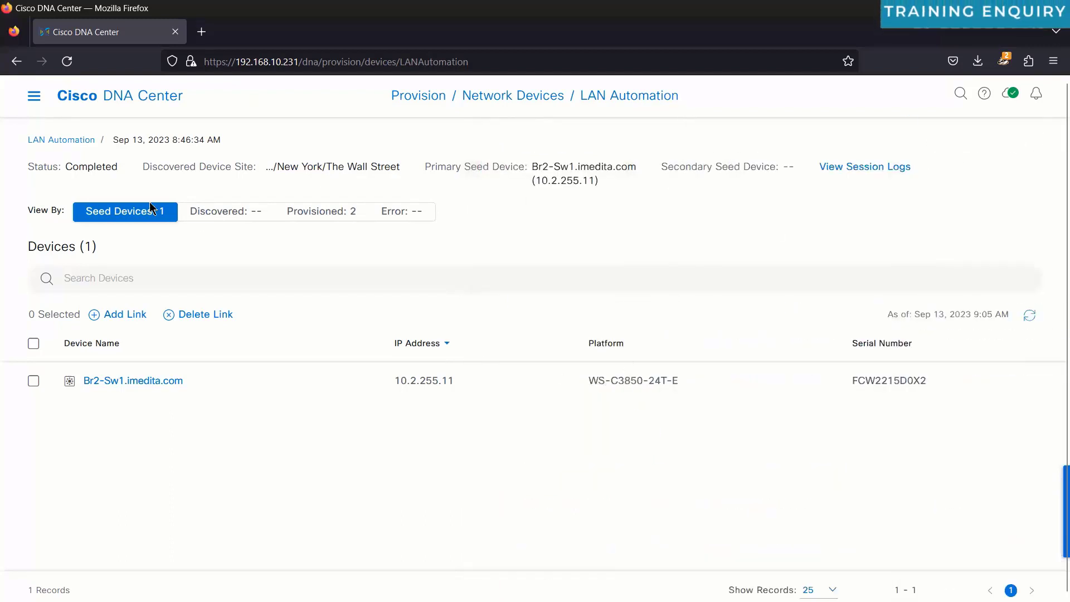
pyautogui.click(84, 141)
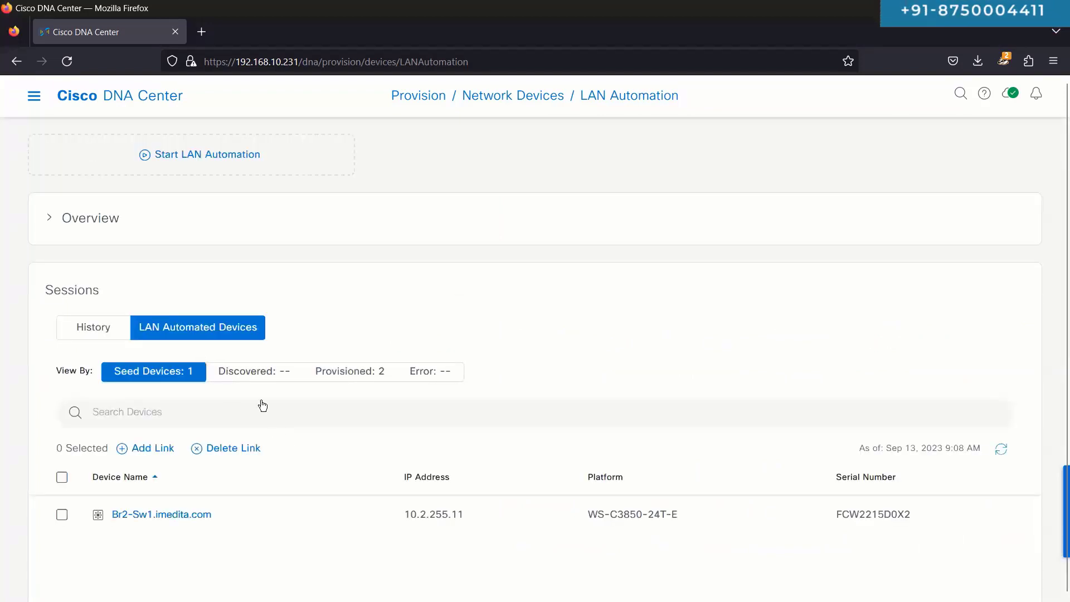
pyautogui.click(120, 337)
pyautogui.scroll(-3, 120, 351)
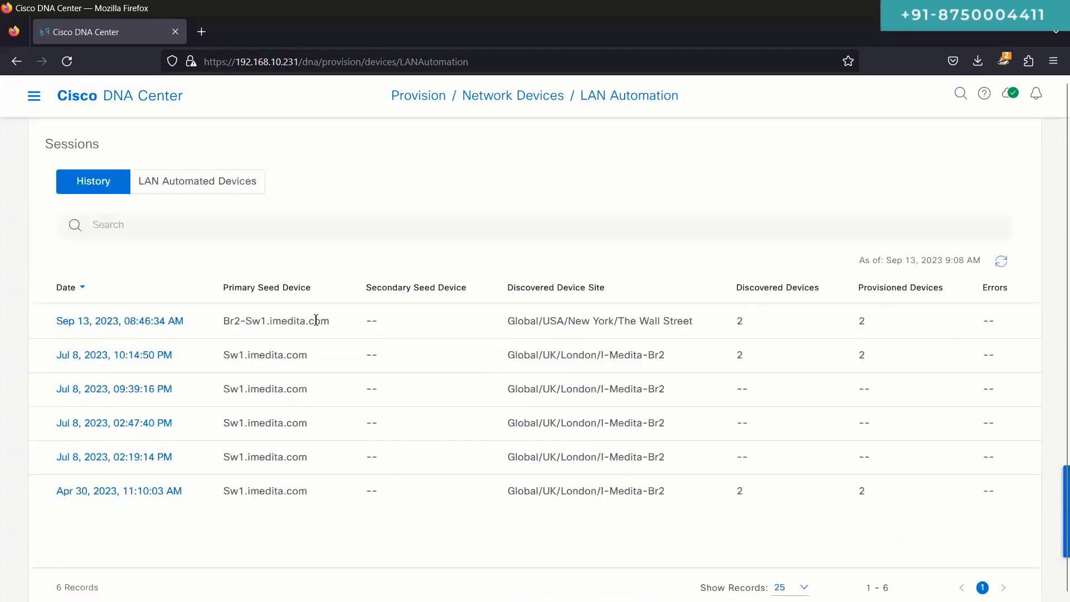
pyautogui.click(166, 323)
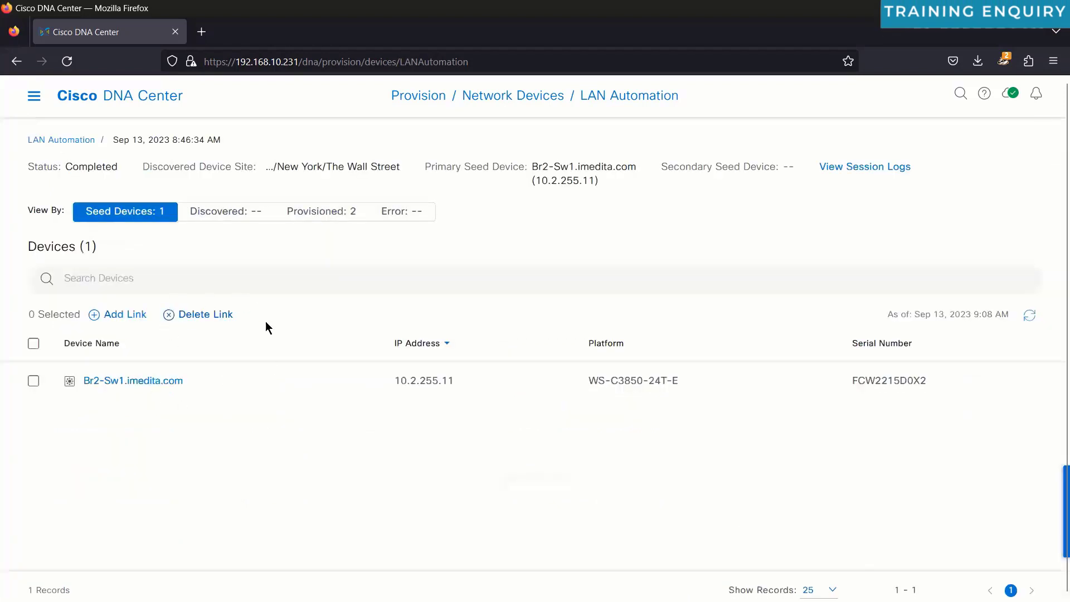
pyautogui.doubleClick(99, 168)
pyautogui.click(324, 215)
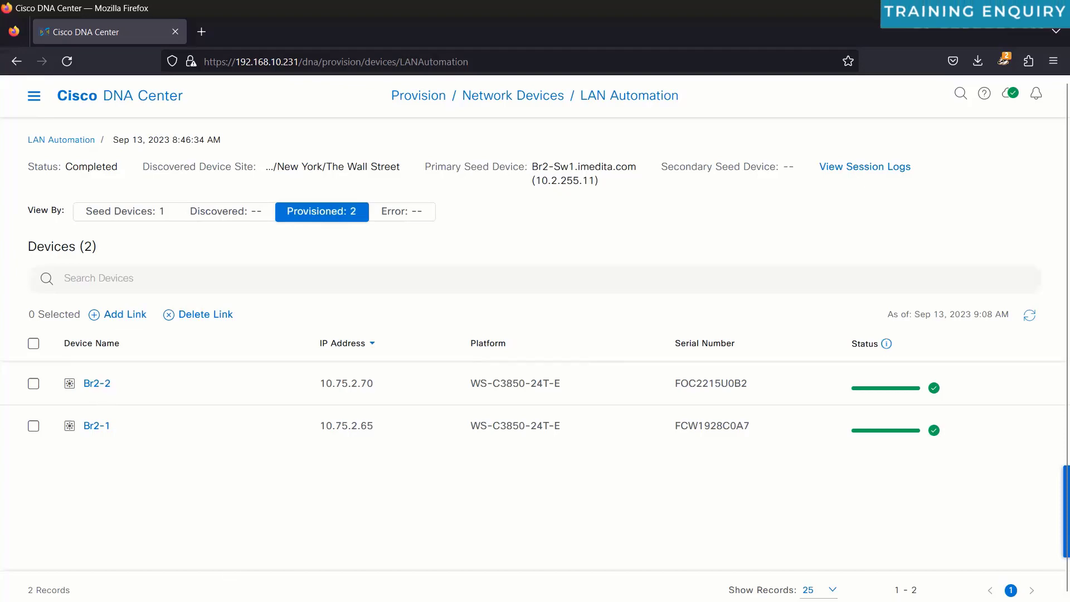
# Step: On Br2-Sw1, run 'sh run int vlan 1' and compare the now address-less Vlan1 with its earlier IP config
pyautogui.hotkey('alt', 'Tab')
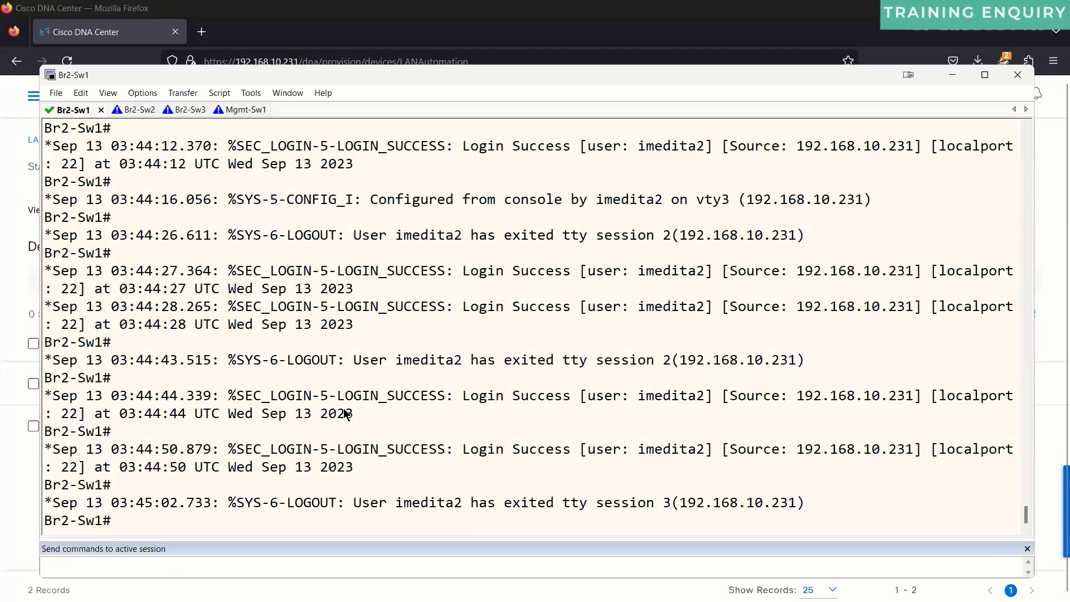
pyautogui.press('Return')
pyautogui.press('Return')
pyautogui.write('sh run int vlan 1')
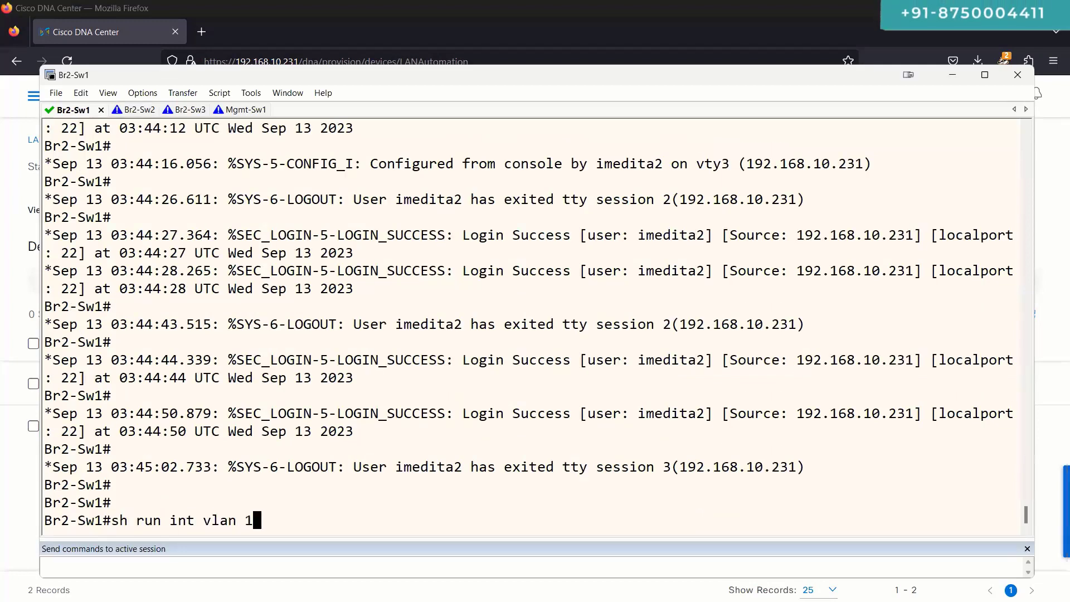
pyautogui.press('Return')
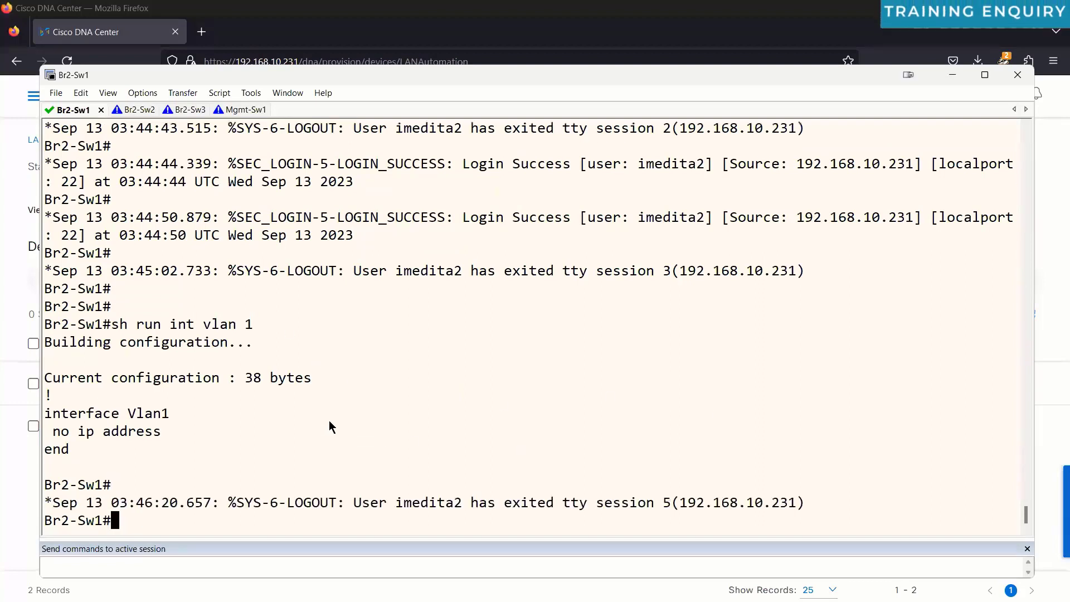
pyautogui.moveTo(69, 451); pyautogui.dragTo(37, 412)
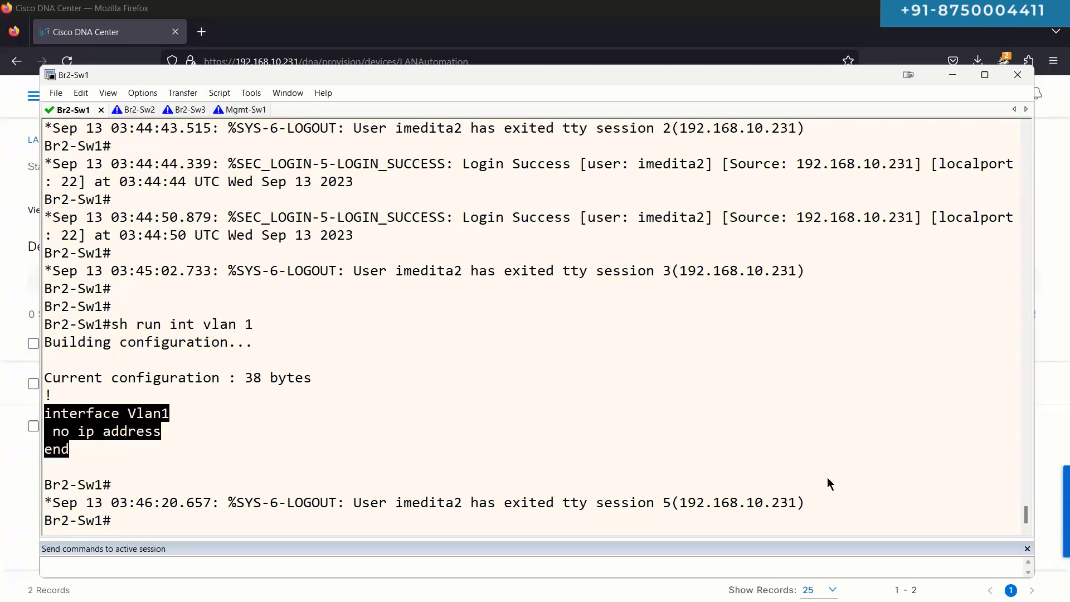
pyautogui.moveTo(1028, 517); pyautogui.dragTo(1020, 390)
pyautogui.scroll(12, 760, 359)
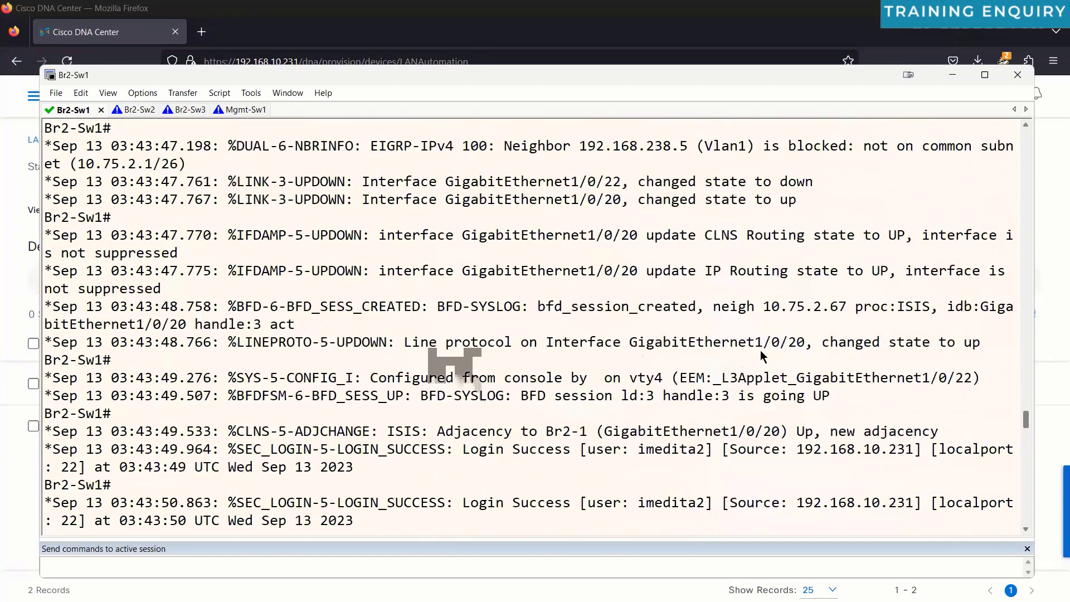
pyautogui.moveTo(44, 287); pyautogui.dragTo(207, 382)
pyautogui.tripleClick(164, 290)
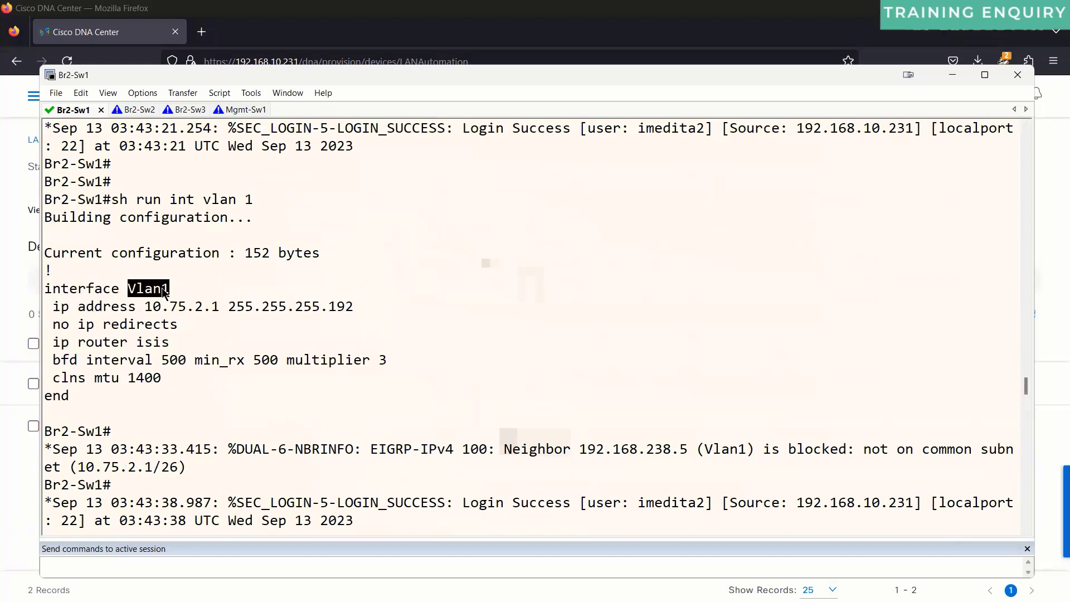
pyautogui.doubleClick(178, 306)
pyautogui.click(184, 306)
pyautogui.moveTo(167, 393); pyautogui.dragTo(51, 295)
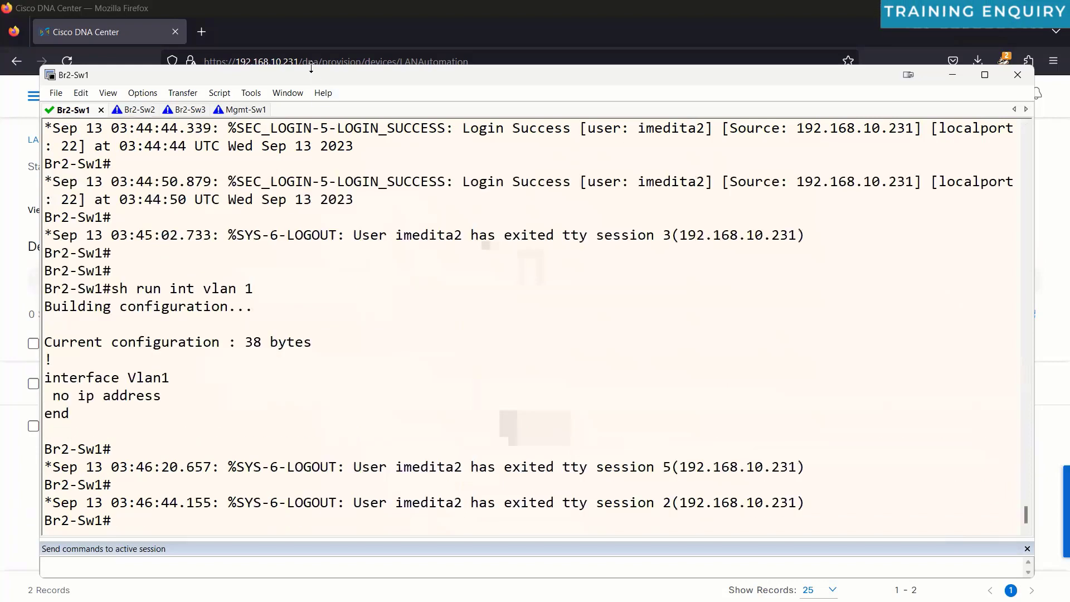
pyautogui.moveTo(311, 75); pyautogui.dragTo(311, 103)
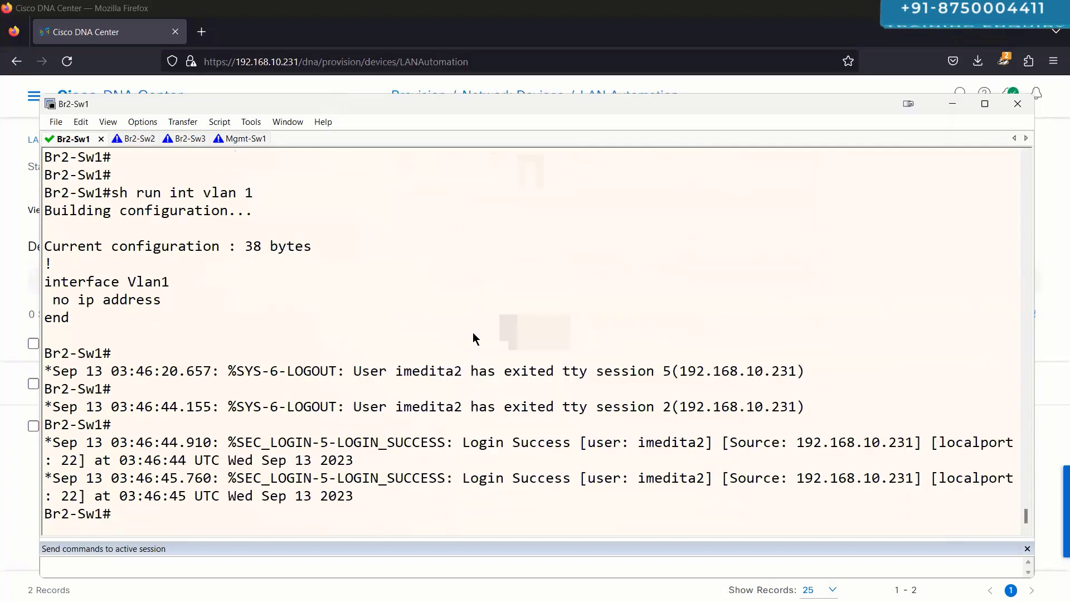
pyautogui.scroll(5, 442, 339)
pyautogui.scroll(-5, 216, 271)
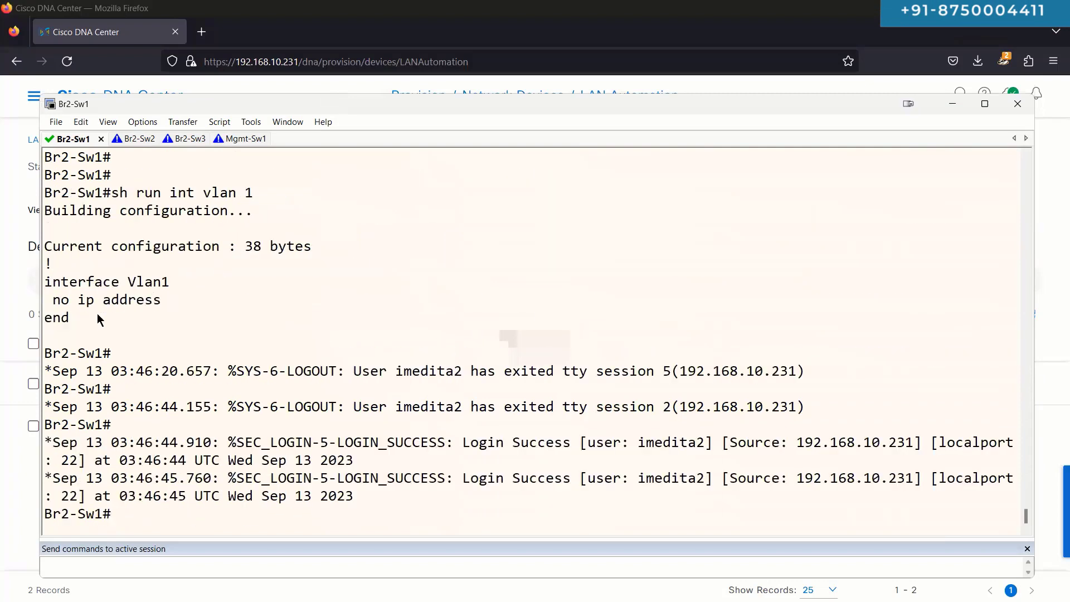
pyautogui.moveTo(98, 319); pyautogui.dragTo(47, 290)
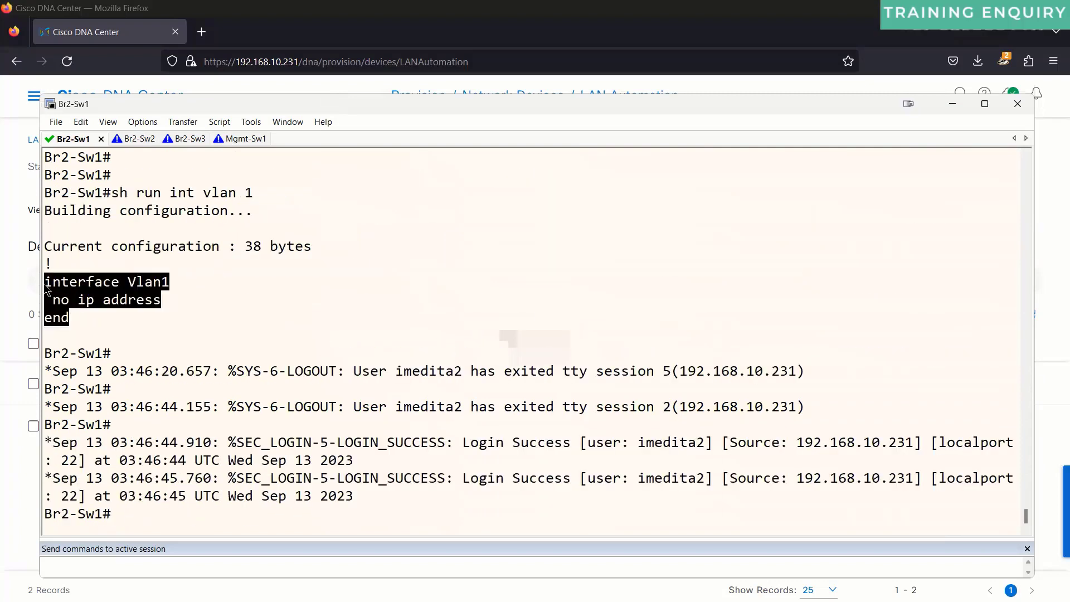
pyautogui.click(298, 349)
# Step: Run 'sh ip int br | ex un' and mark Gi1/0/19–1/0/22 up with 10.75.2.x addresses
pyautogui.press('Return')
pyautogui.press('Return')
pyautogui.press('Return')
pyautogui.write('sh ')
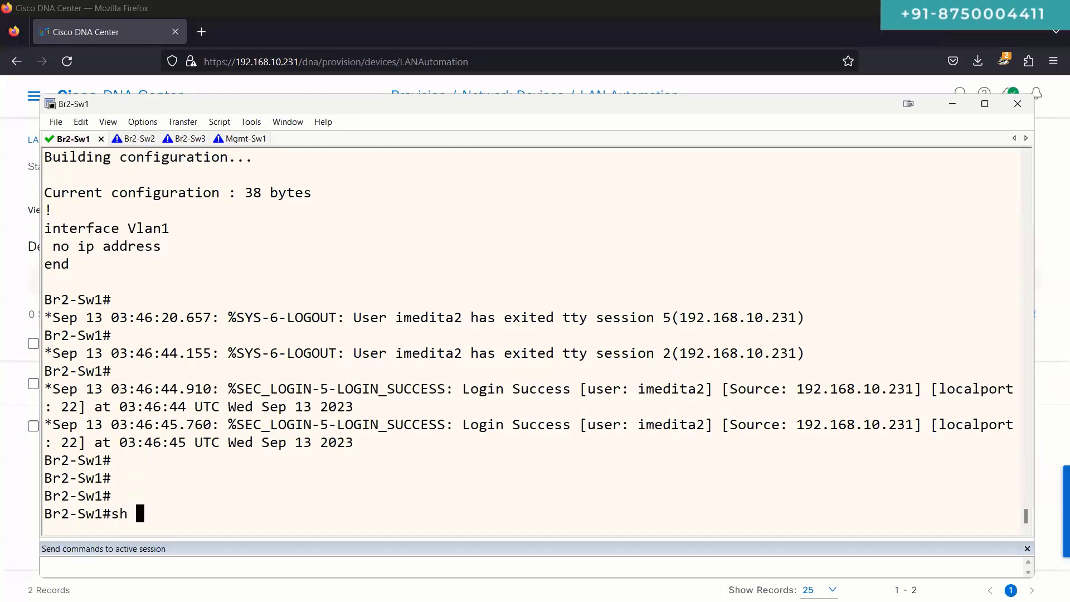
pyautogui.write('ip int br ')
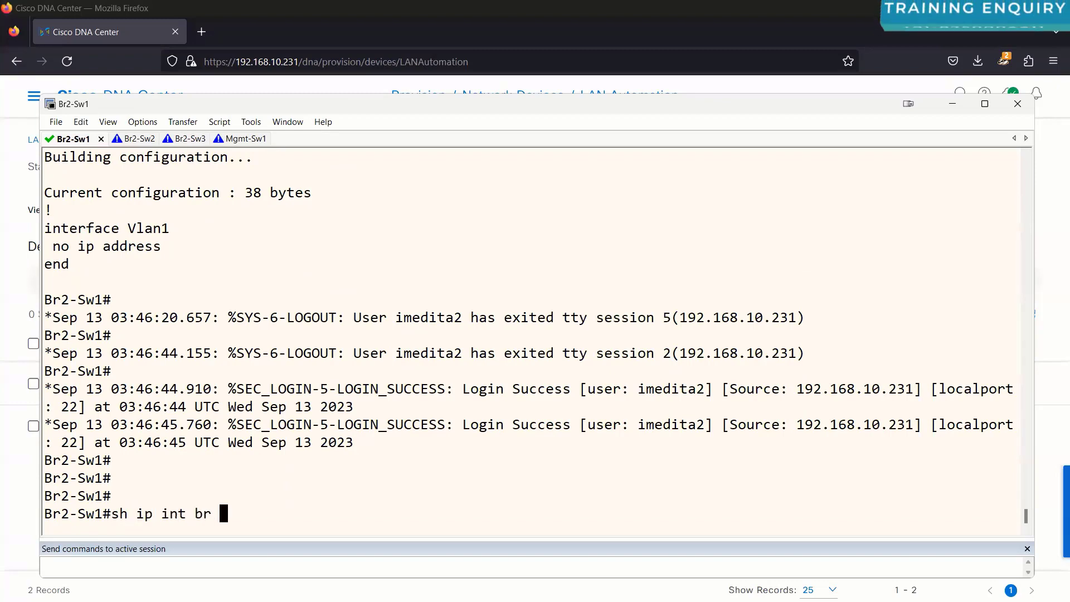
pyautogui.write('| ex un')
pyautogui.press('Return')
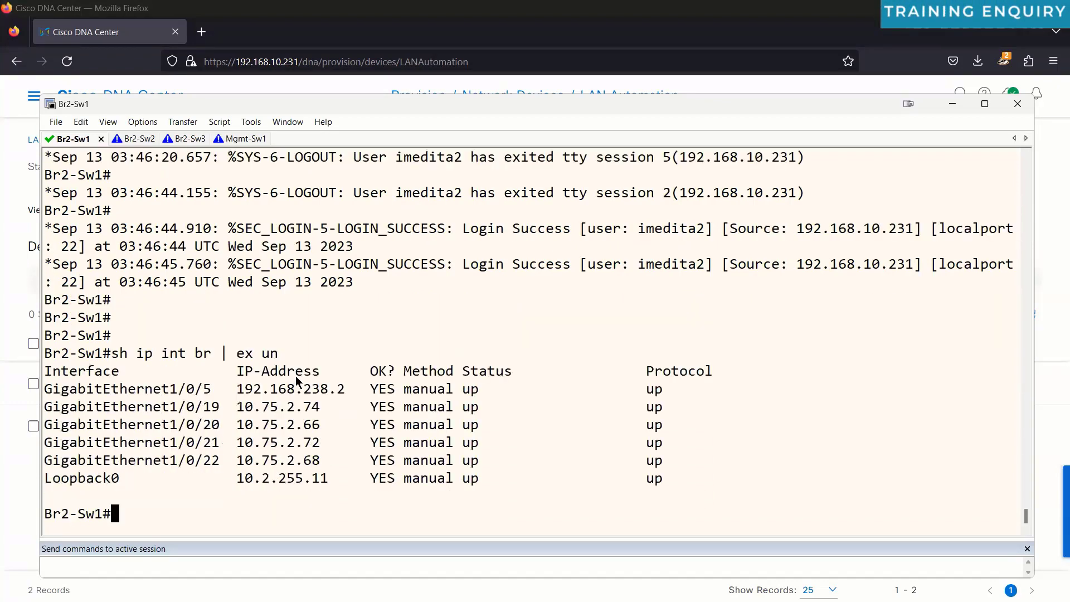
pyautogui.moveTo(48, 406); pyautogui.dragTo(725, 461)
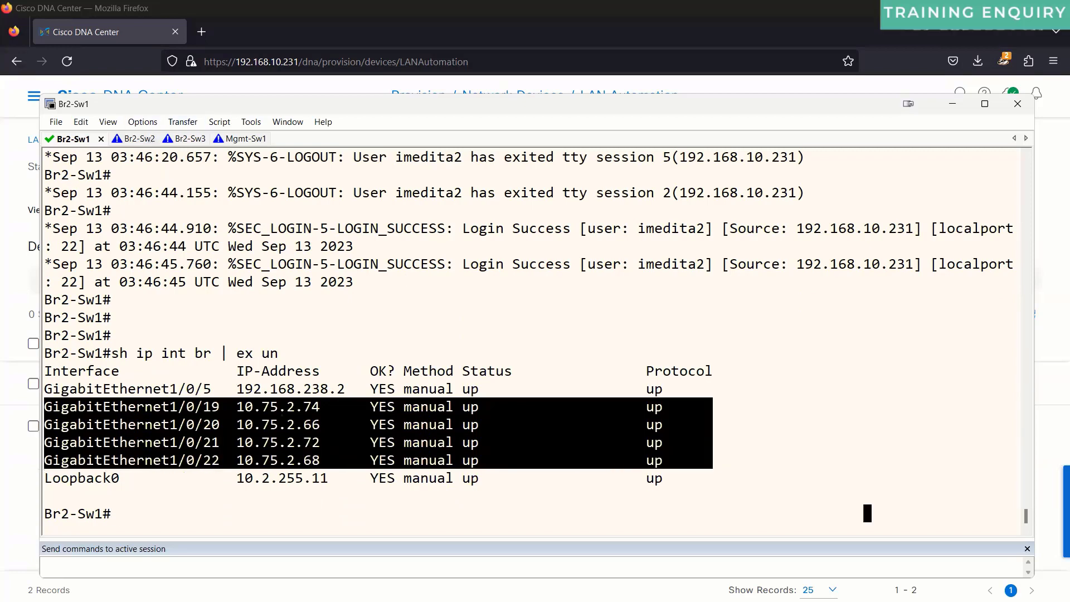
# Step: In the Br2-Sw2 session, log in to Br2-1 with the local username and password and enter enable mode
pyautogui.click(150, 139)
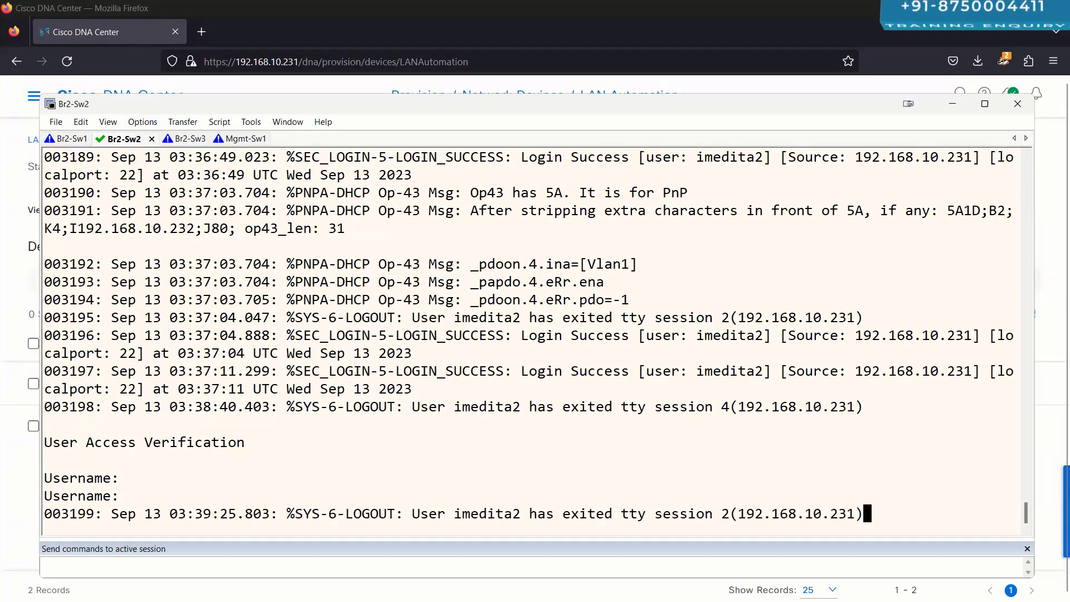
pyautogui.press('Return')
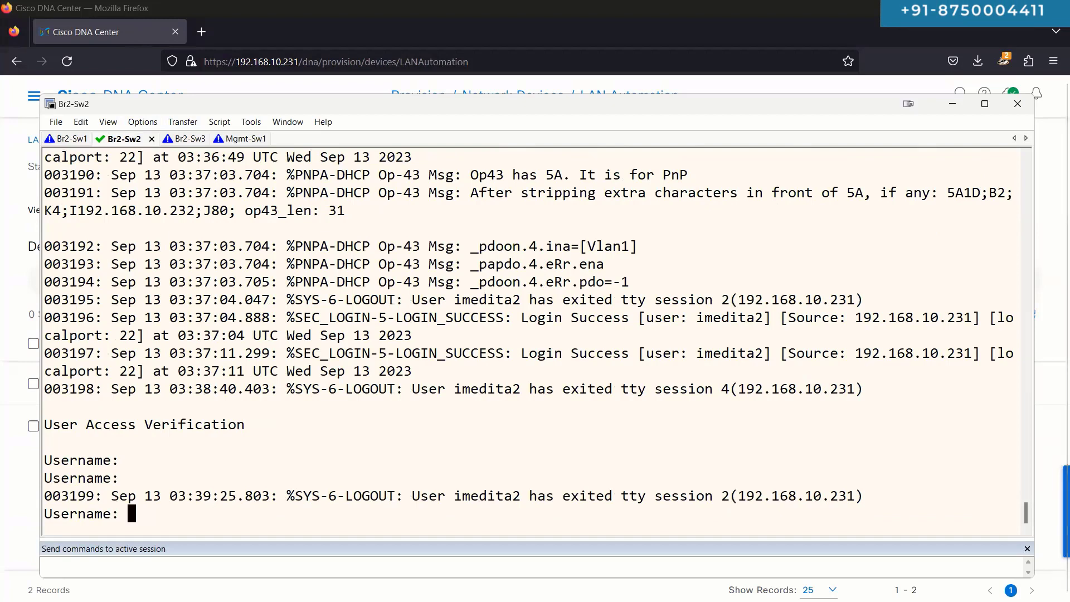
pyautogui.write('imedita2')
pyautogui.press('Return')
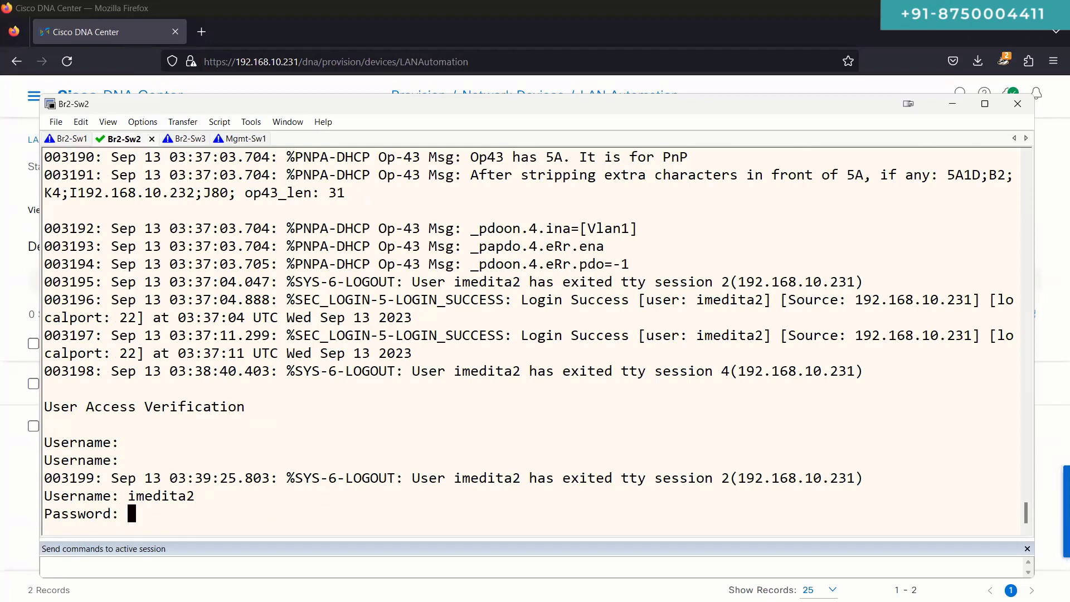
pyautogui.press('Return')
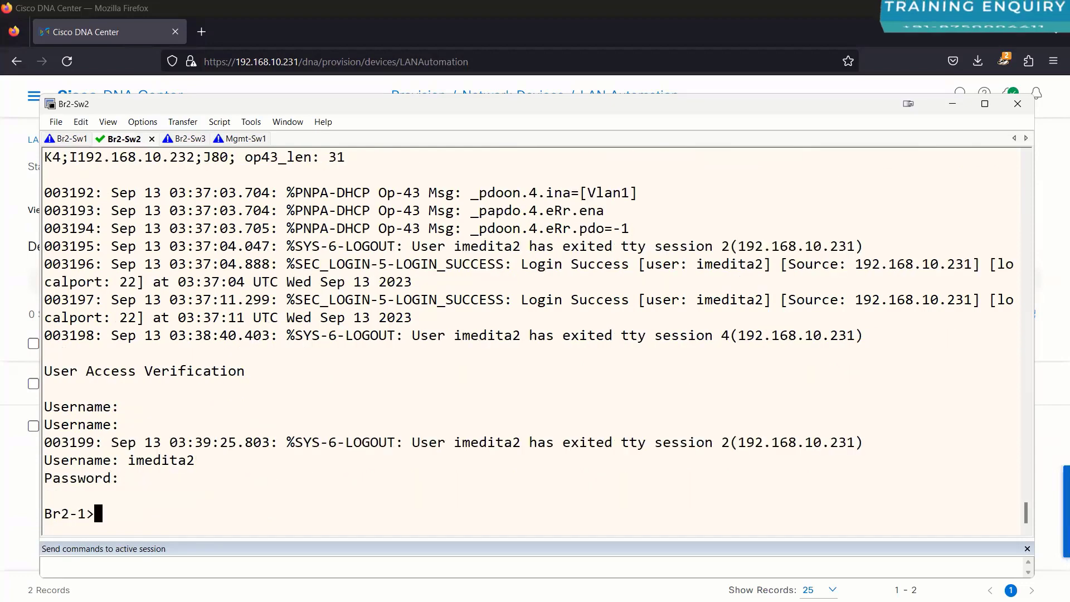
pyautogui.write('en')
pyautogui.press('Return')
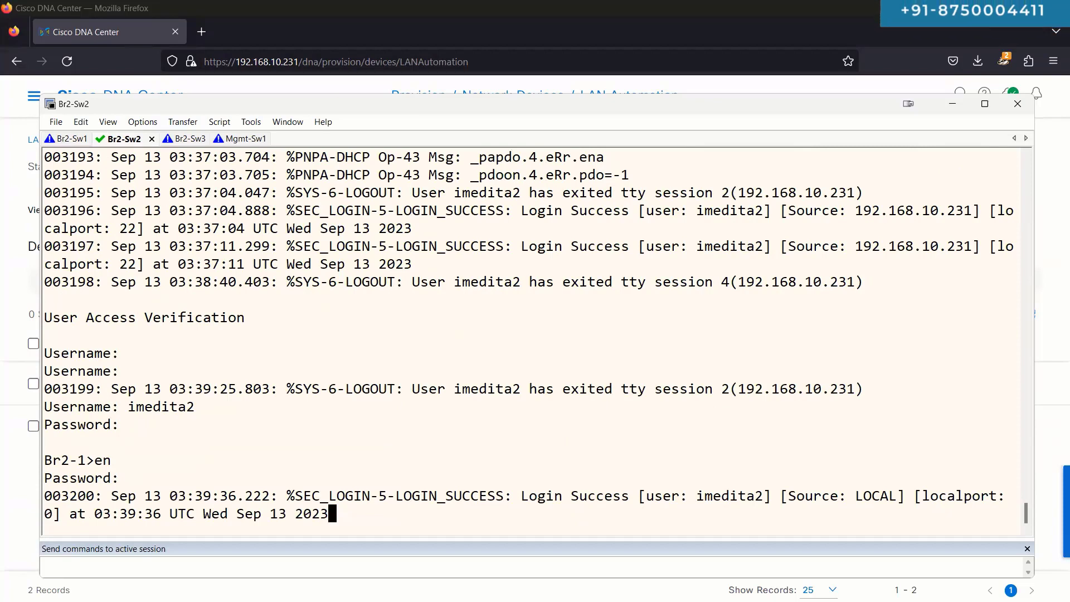
# Step: Run 'sh ip int br | ex un' on Br2-1 and highlight the up uplinks Gi1/0/19, 20, 23 and 24
pyautogui.press('Return')
pyautogui.press('Return')
pyautogui.press('Return')
pyautogui.press('Return')
pyautogui.write('sh ip int')
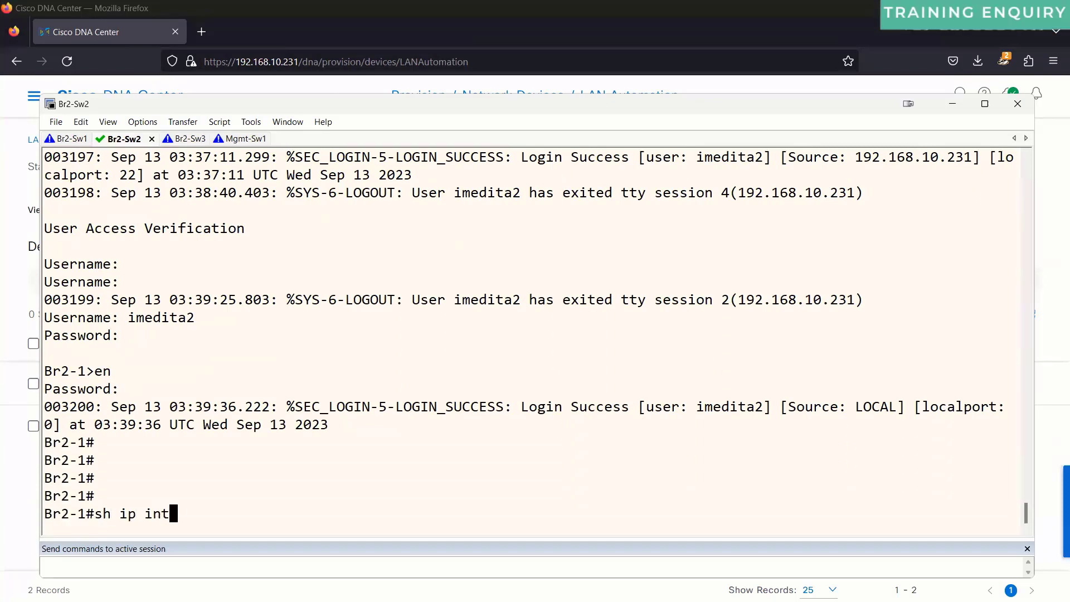
pyautogui.write(' br | ex un')
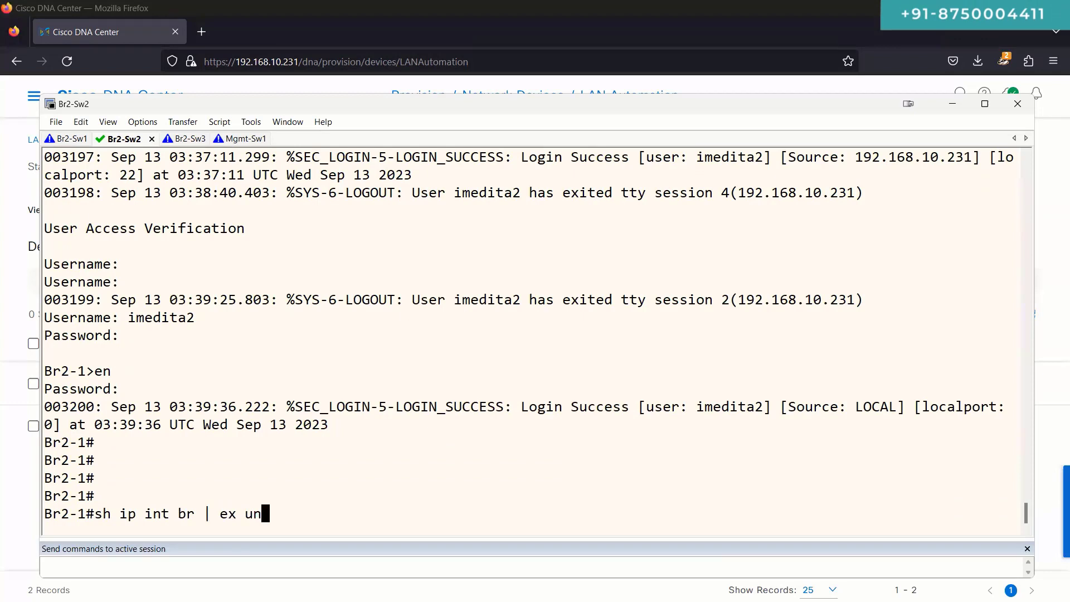
pyautogui.press('BackSpace')
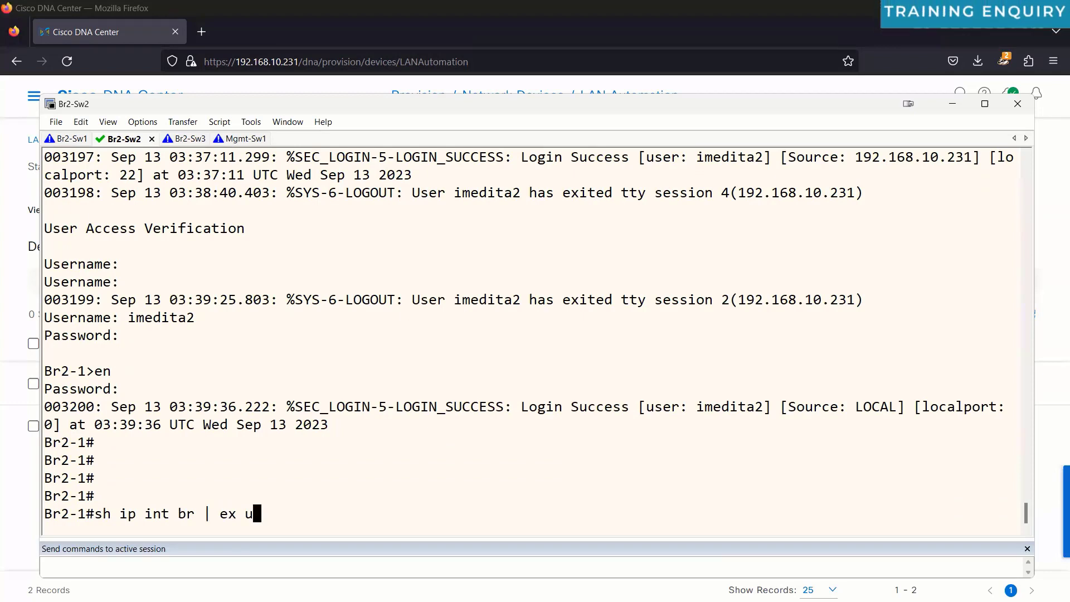
pyautogui.press('Return')
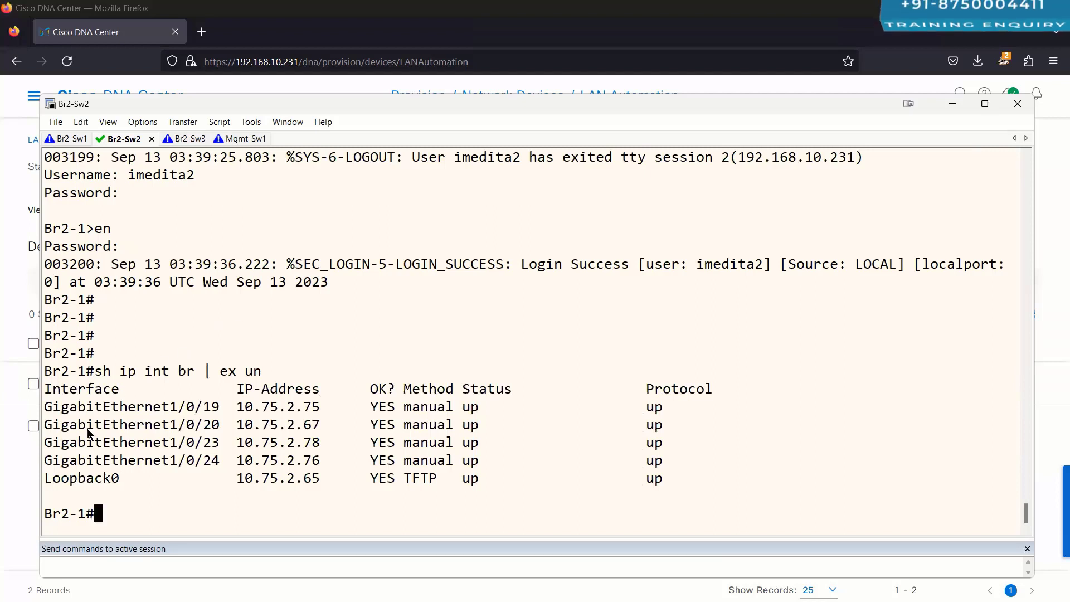
pyautogui.moveTo(46, 409); pyautogui.dragTo(716, 456)
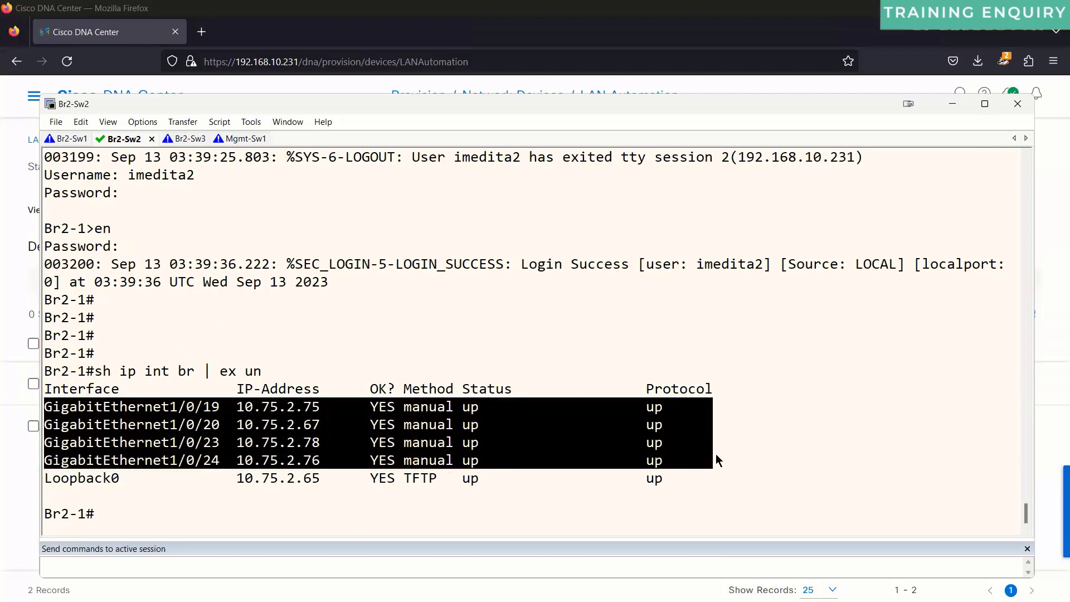
pyautogui.tripleClick(706, 409)
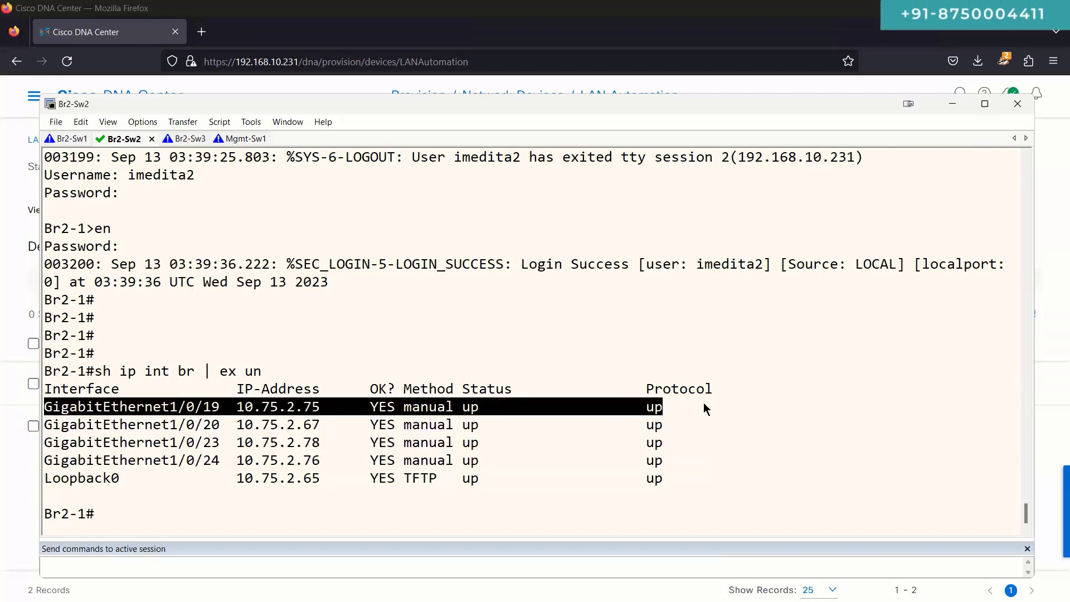
pyautogui.moveTo(705, 409); pyautogui.dragTo(745, 429)
pyautogui.moveTo(46, 442); pyautogui.dragTo(741, 467)
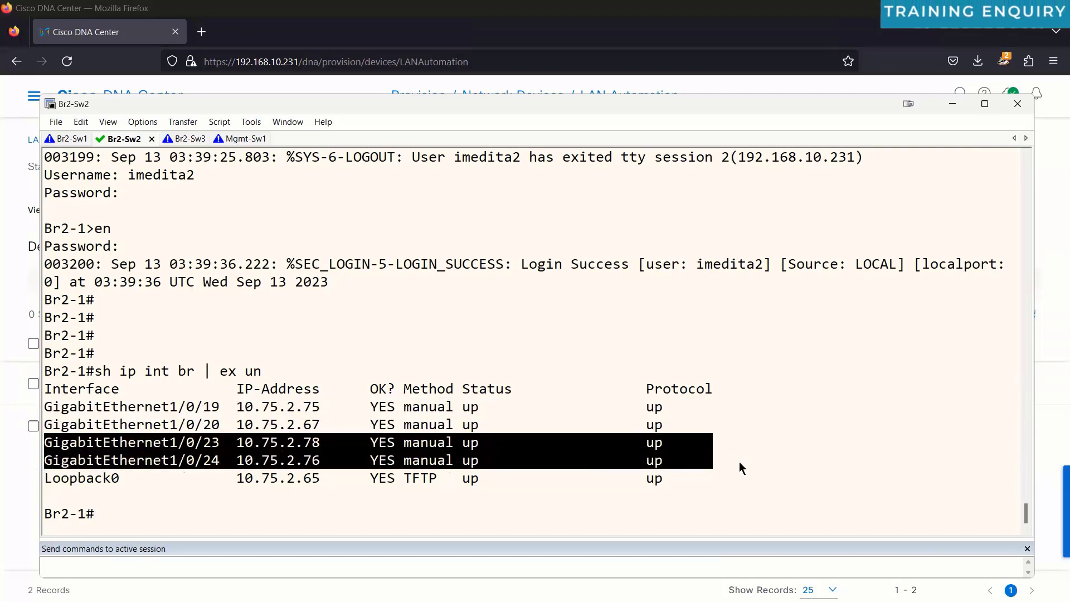
pyautogui.click(180, 136)
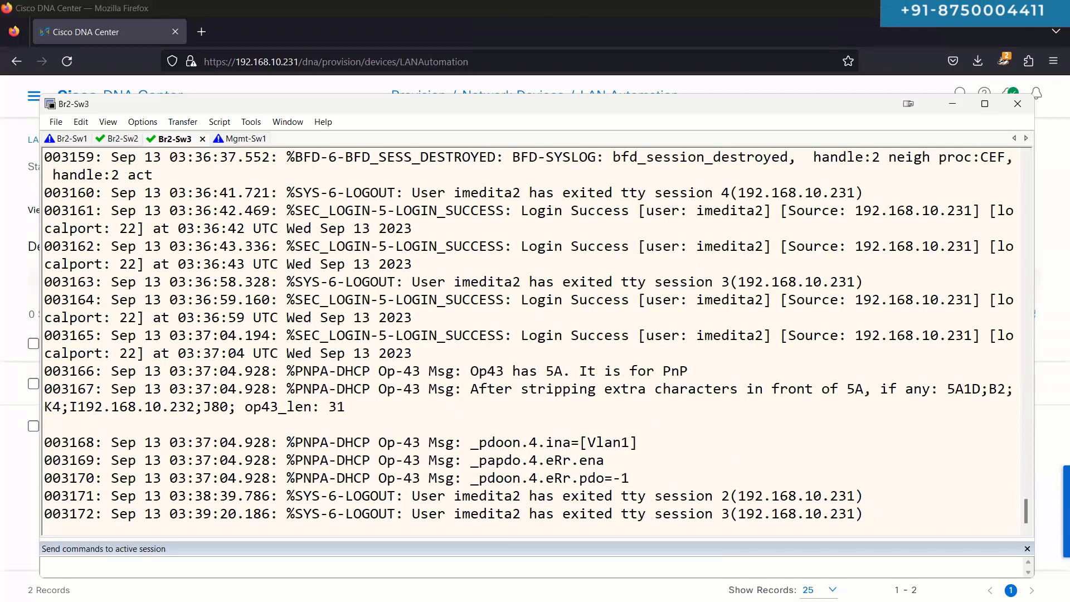
# Step: Log in to Br2-2's console with the local credentials and enter privileged exec mode
pyautogui.press('Return')
pyautogui.write('imedita2')
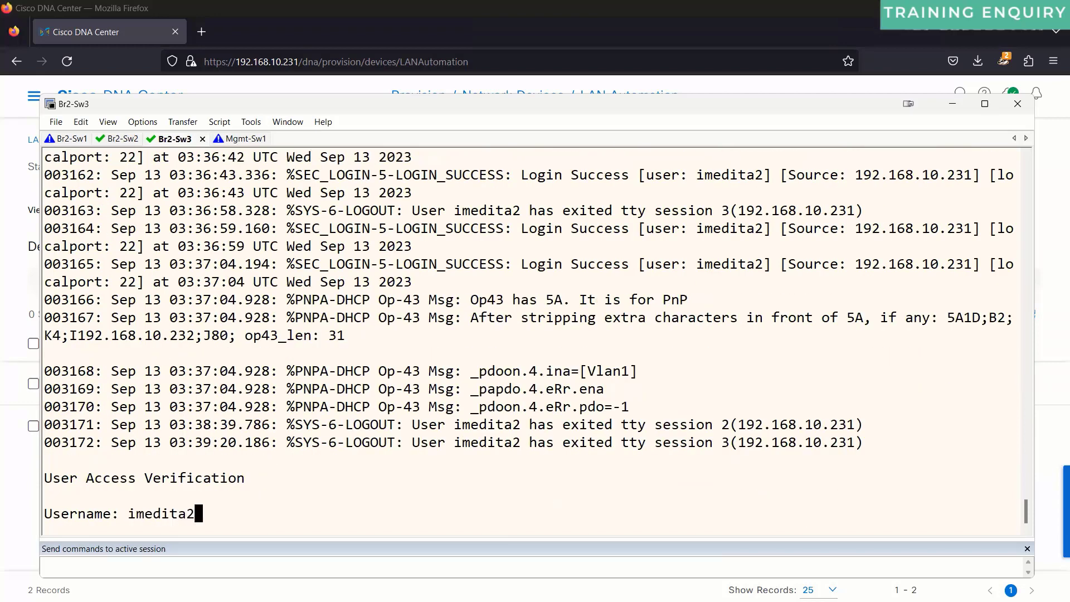
pyautogui.press('Return')
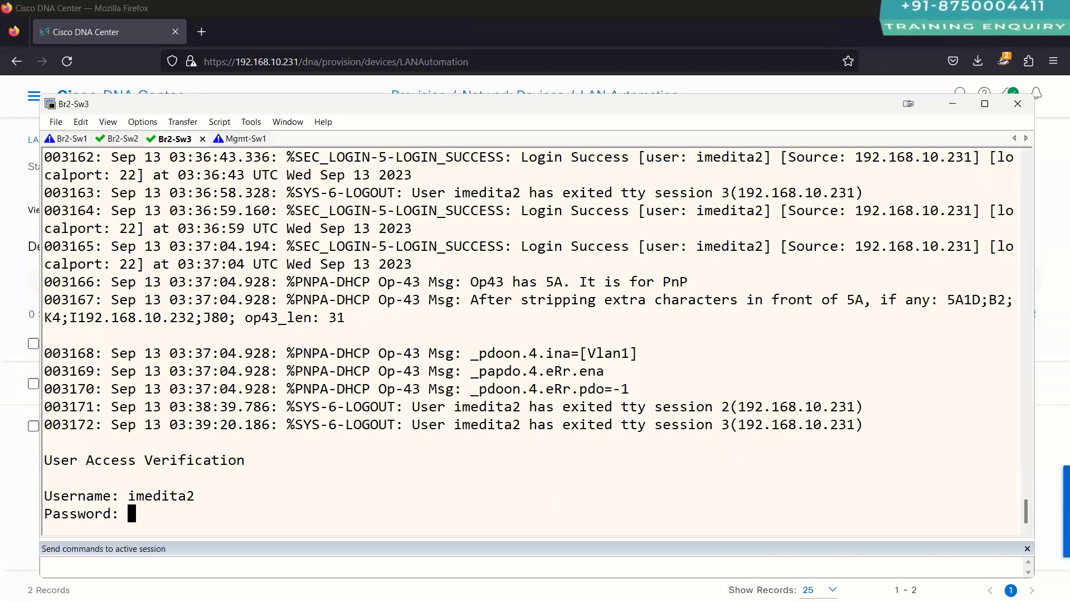
pyautogui.press('Return')
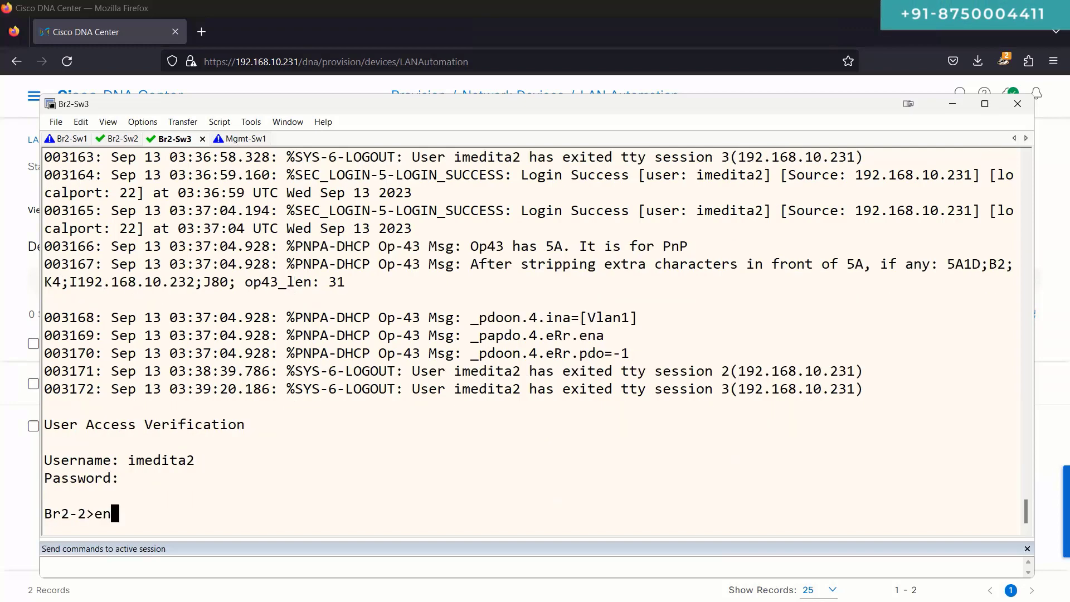
pyautogui.write('en')
pyautogui.press('Return')
pyautogui.press('Return')
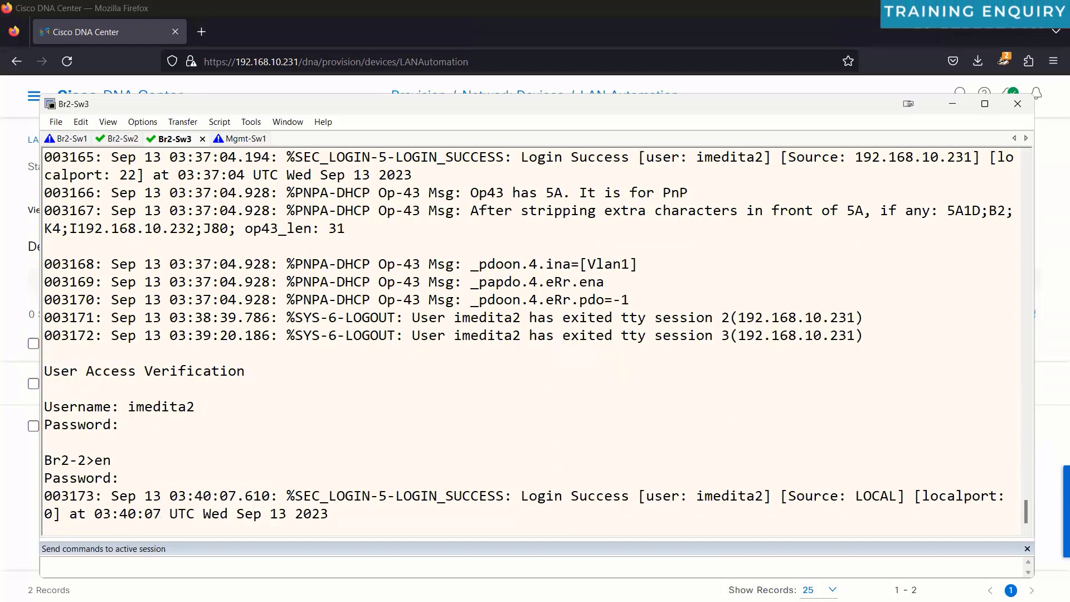
pyautogui.press('Return')
pyautogui.press('Return')
pyautogui.press('Return')
pyautogui.press('Return')
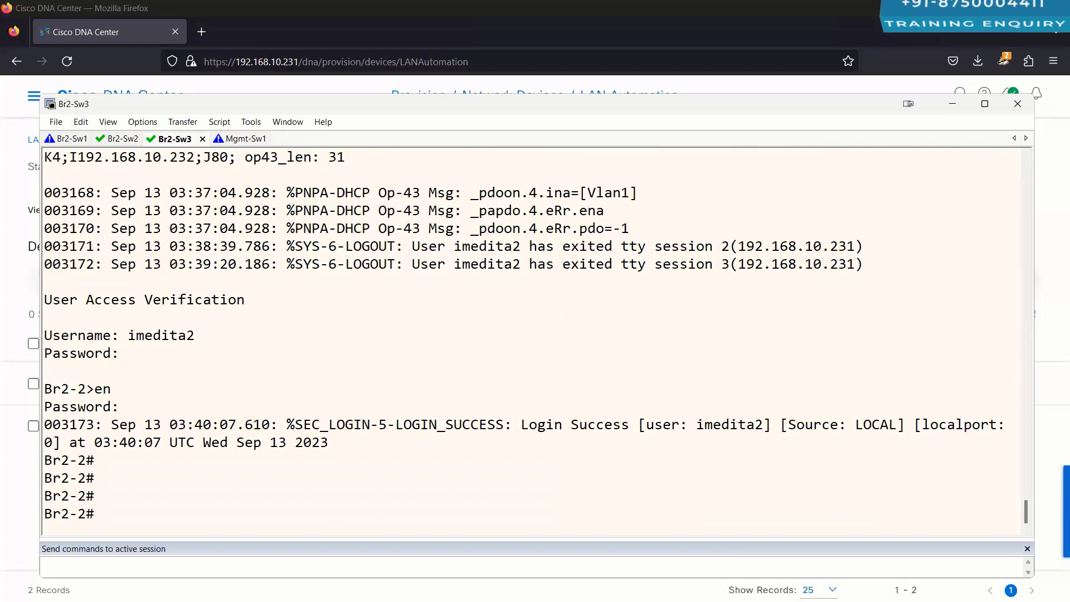
# Step: Search Br2-2's config for the SNMP community, showing 'snmp-server community public RO'
pyautogui.write('sh run | s sn')
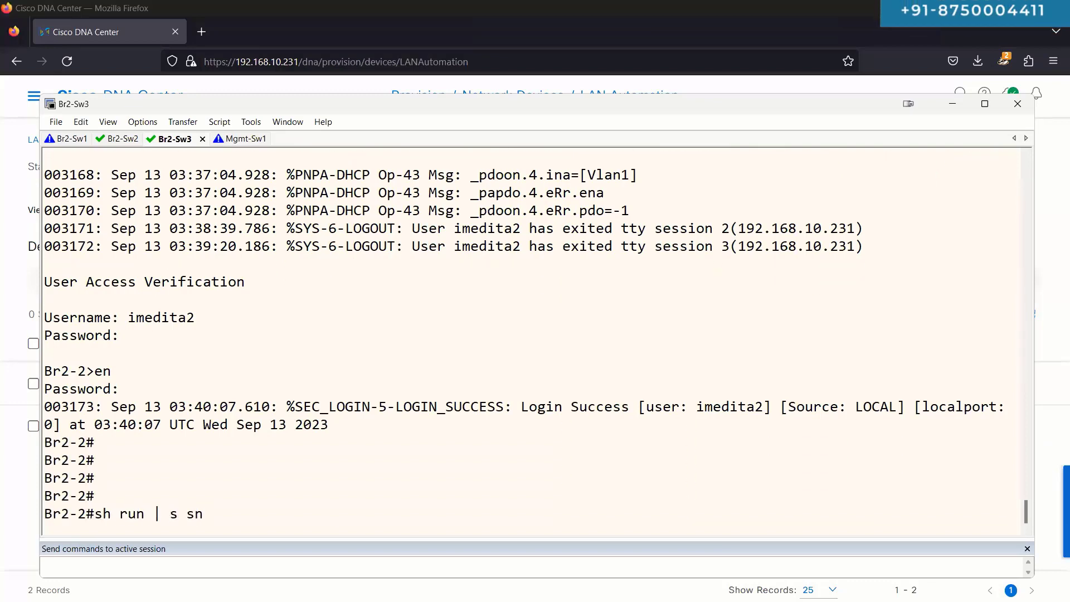
pyautogui.write('mp-ser')
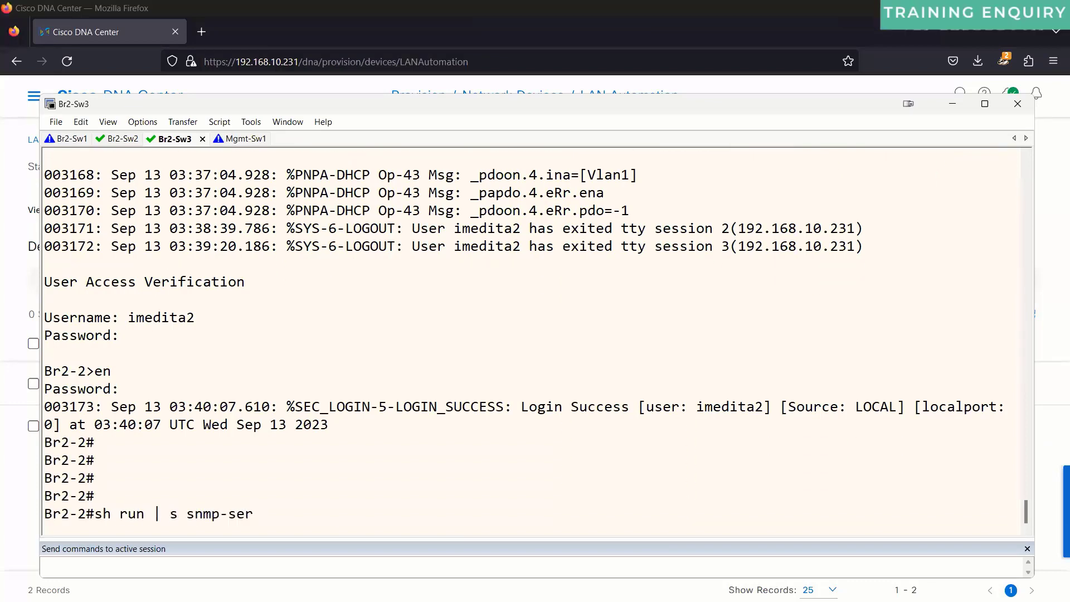
pyautogui.write(' com')
pyautogui.press('Return')
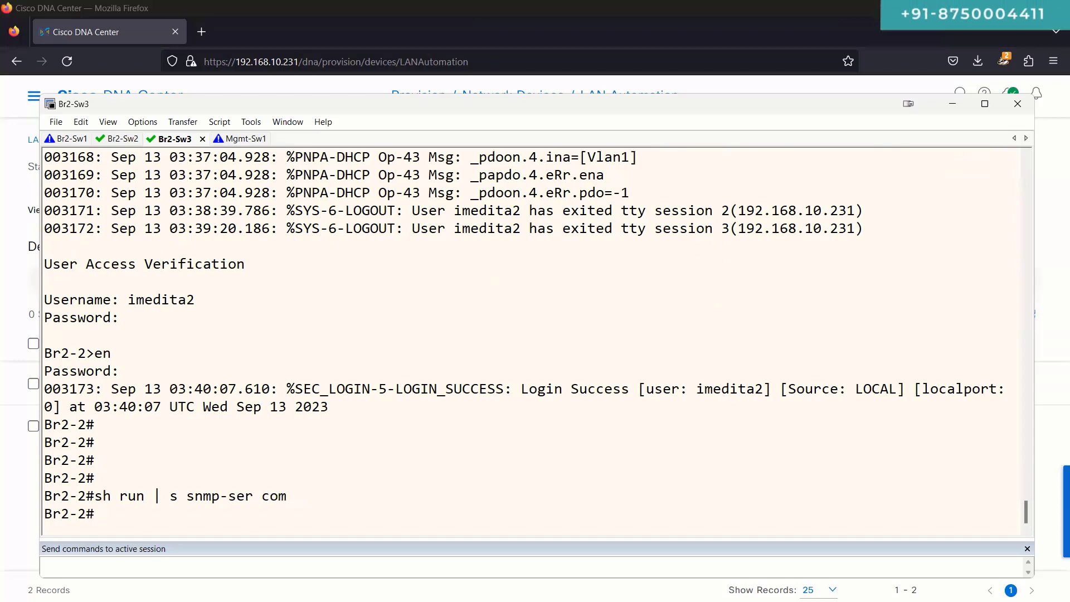
pyautogui.press('Up')
pyautogui.press('Left')
pyautogui.write('ver')
pyautogui.press('Return')
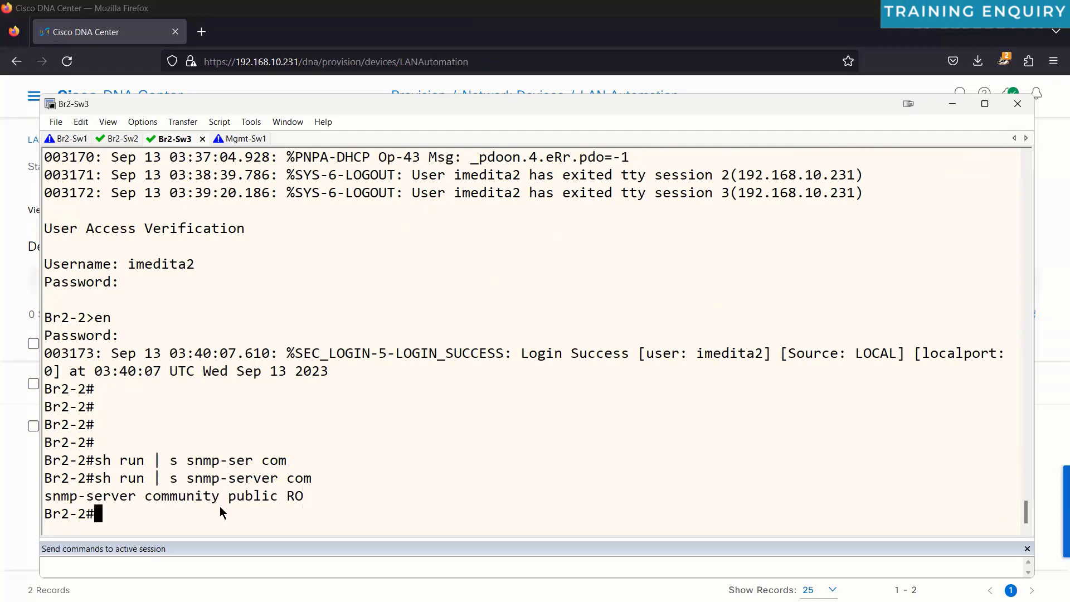
pyautogui.tripleClick(245, 498)
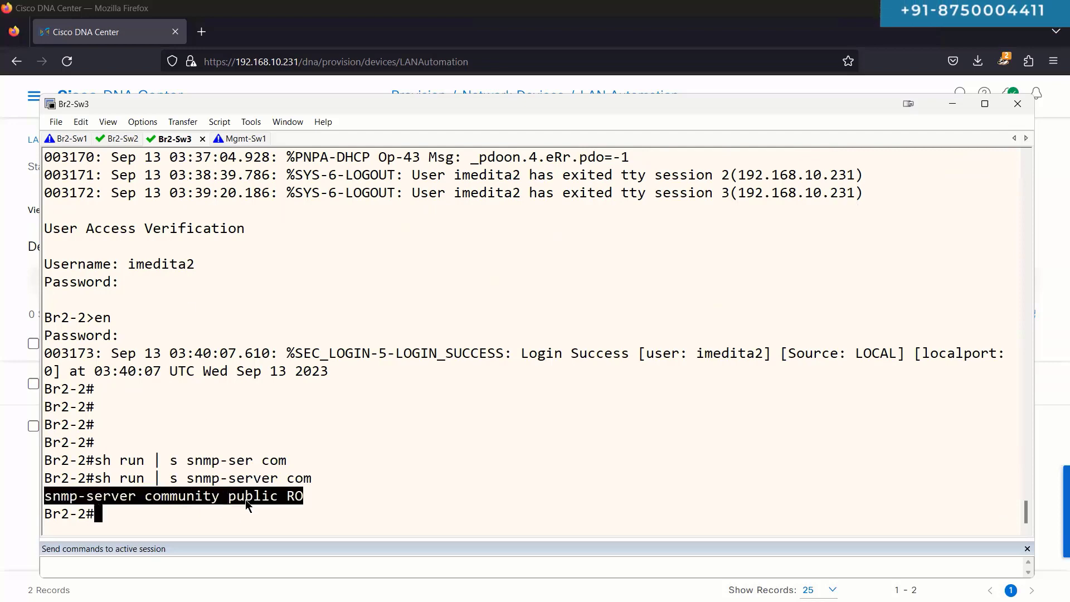
# Step: Show Br2-2's 'sh run | s i' output and its local username configuration
pyautogui.press('Return')
pyautogui.press('Return')
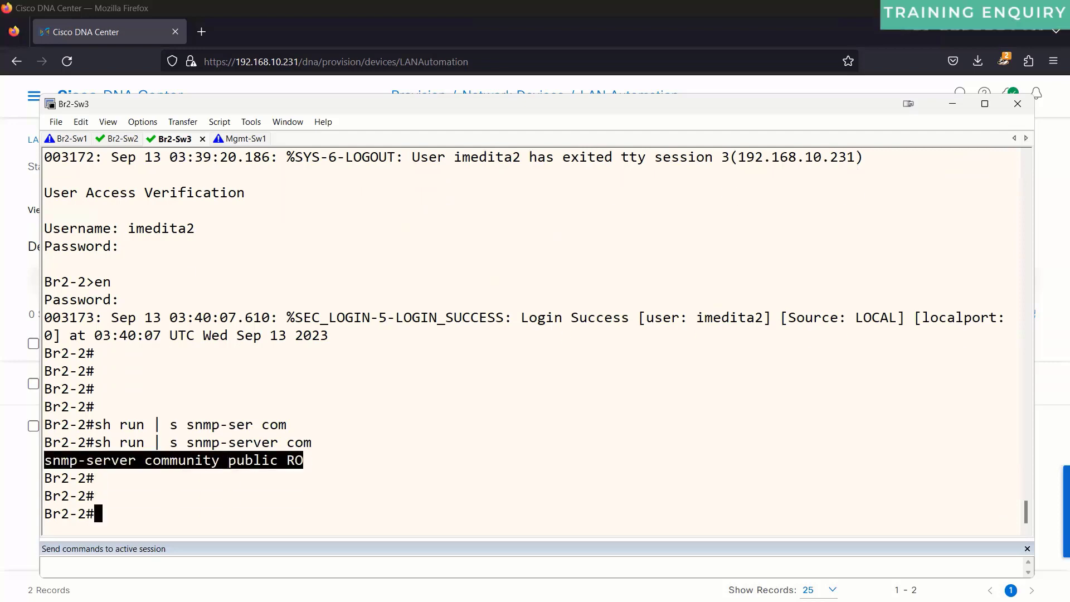
pyautogui.write('sh run | s ip nam')
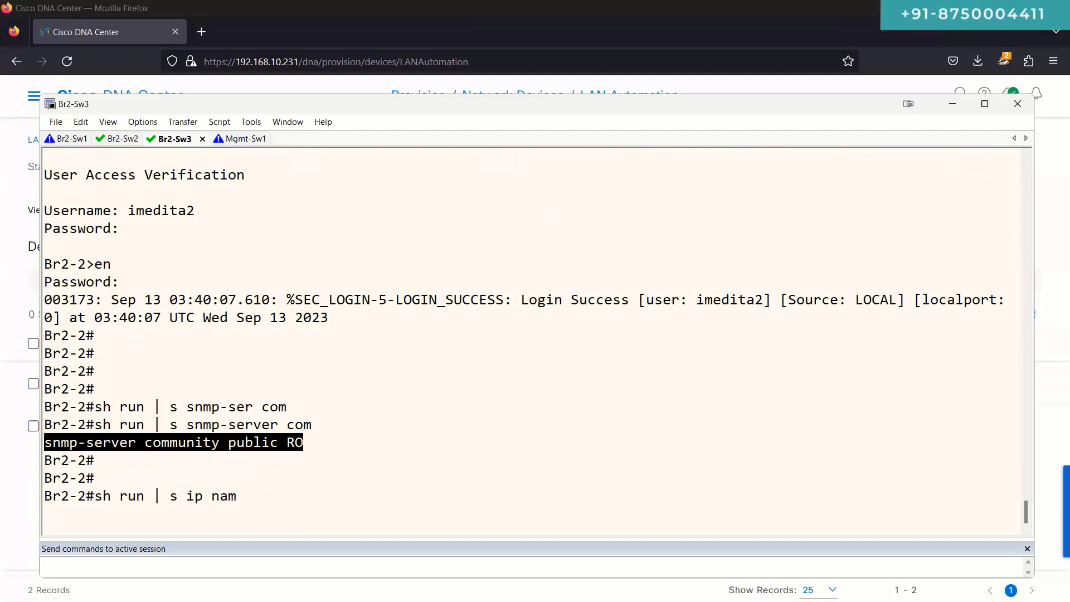
pyautogui.press('Return')
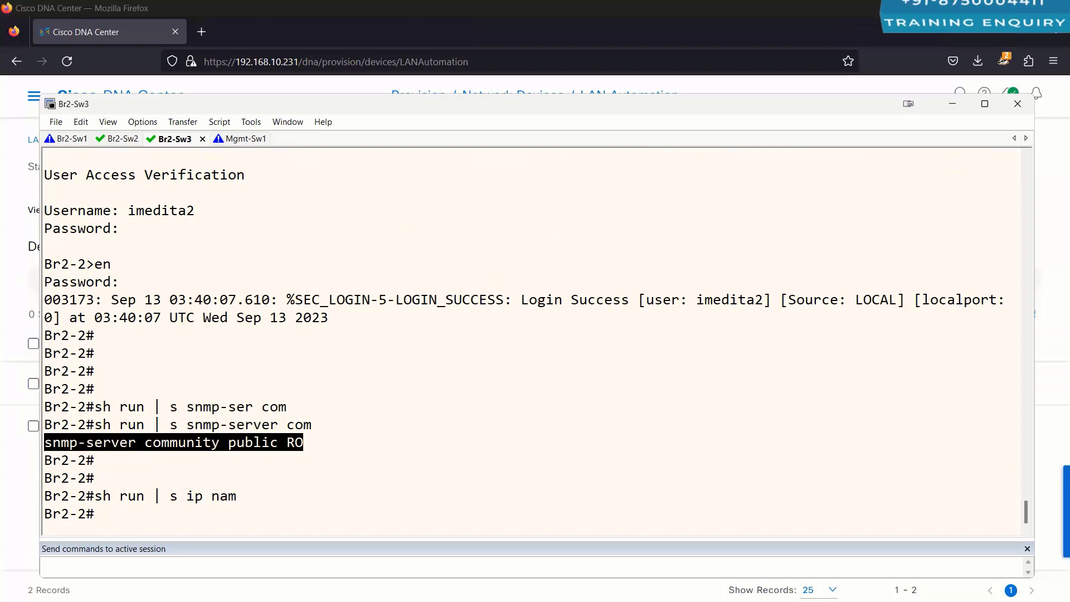
pyautogui.press('Return')
pyautogui.press('Return')
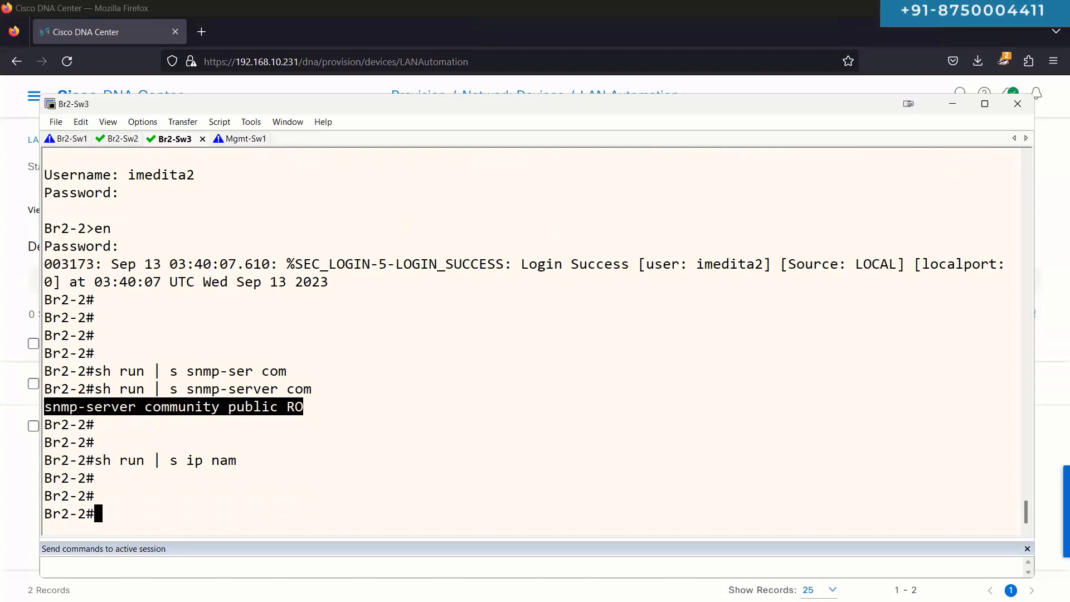
pyautogui.write('sh run | s user')
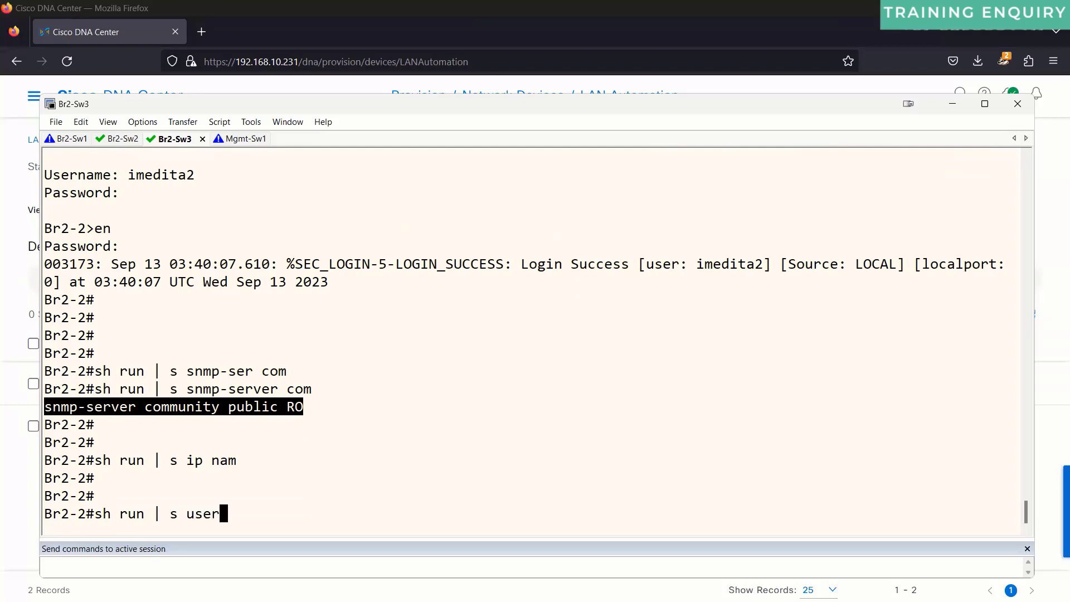
pyautogui.write('nam')
pyautogui.press('Return')
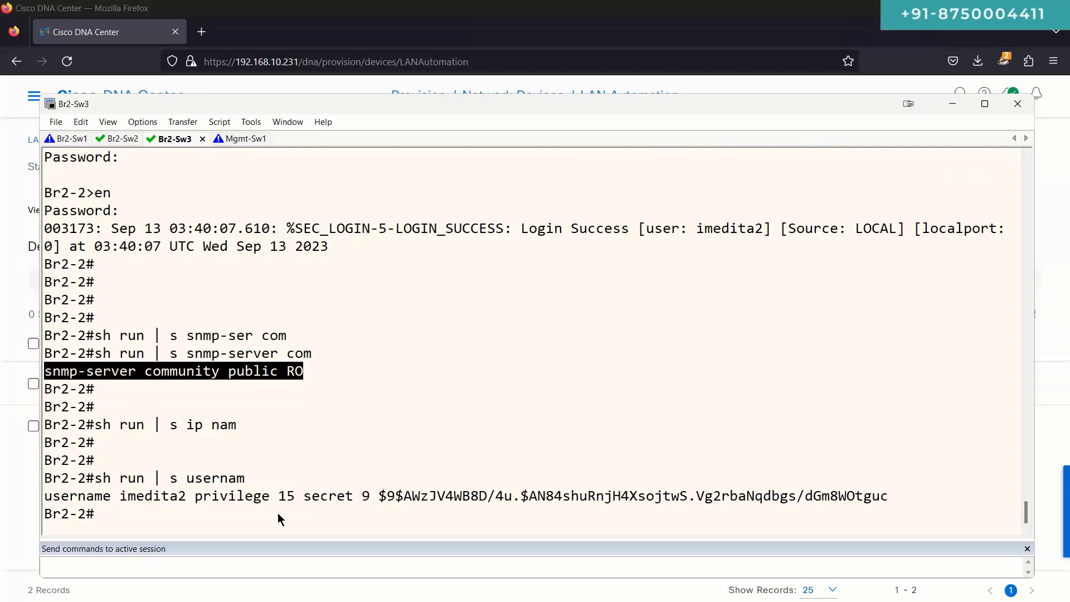
pyautogui.tripleClick(190, 495)
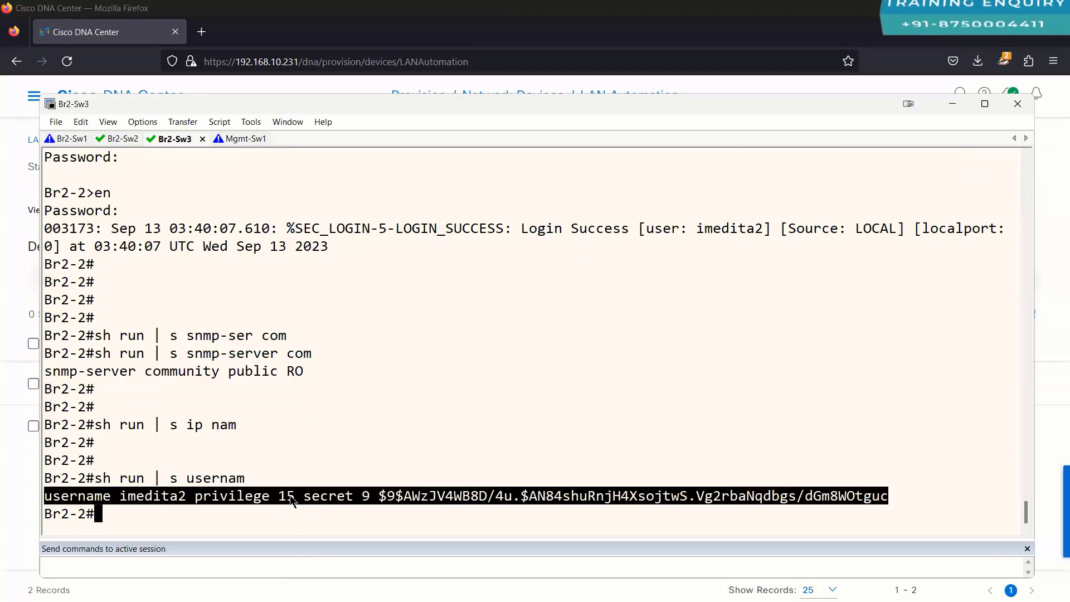
pyautogui.moveTo(46, 479); pyautogui.dragTo(227, 479)
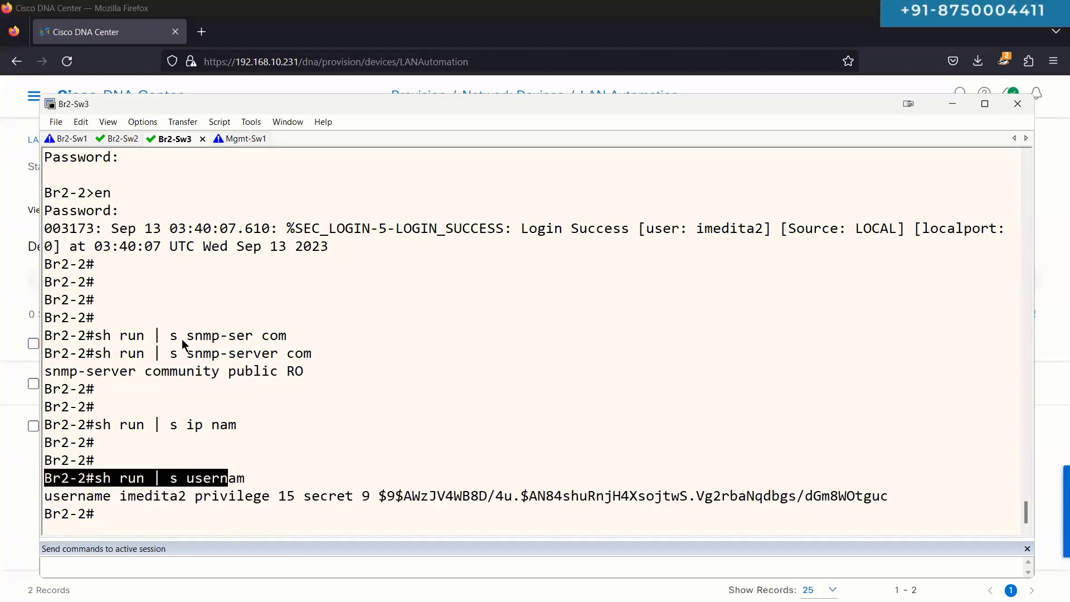
# Step: Run 'sh ip int br | ex un' on Br2-2, highlight Gi1/0/21–24, and bring up the DNAC-LAB diagram
pyautogui.write('sh ip in t')
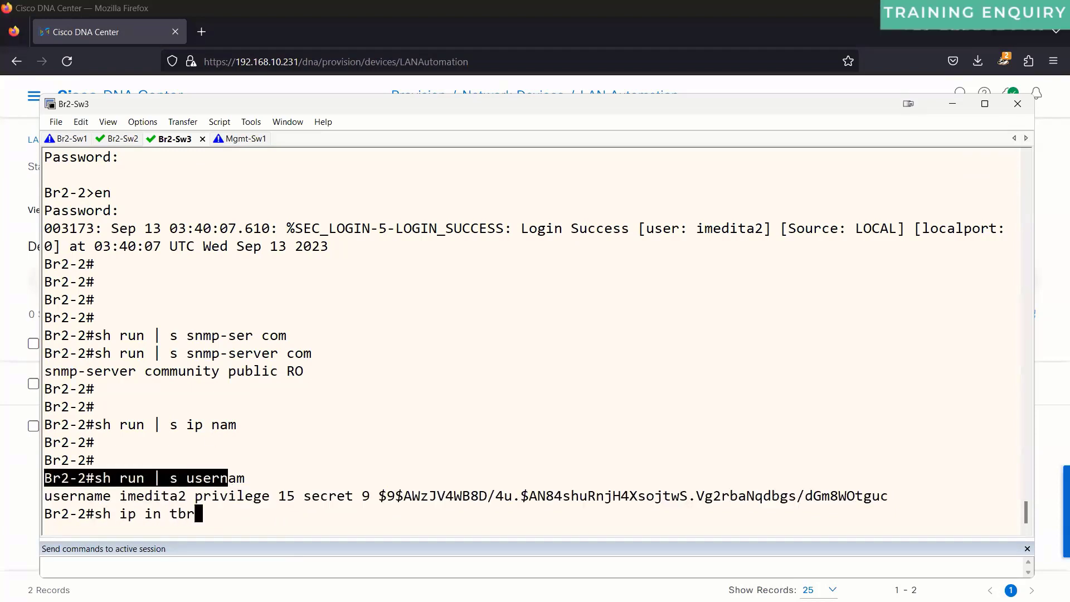
pyautogui.write(' br\\')
pyautogui.press('BackSpace')
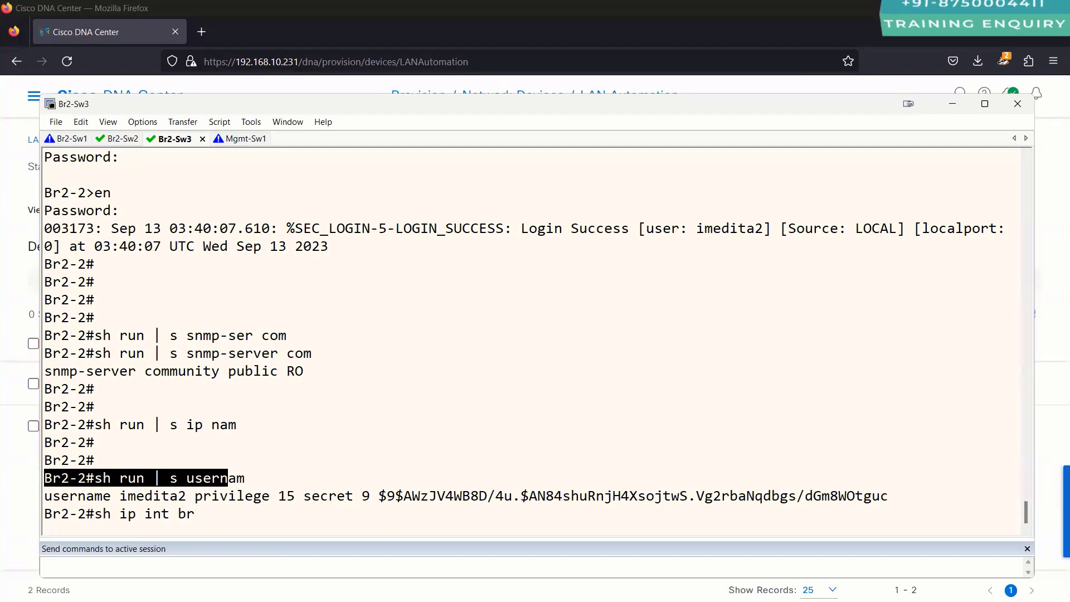
pyautogui.write('|')
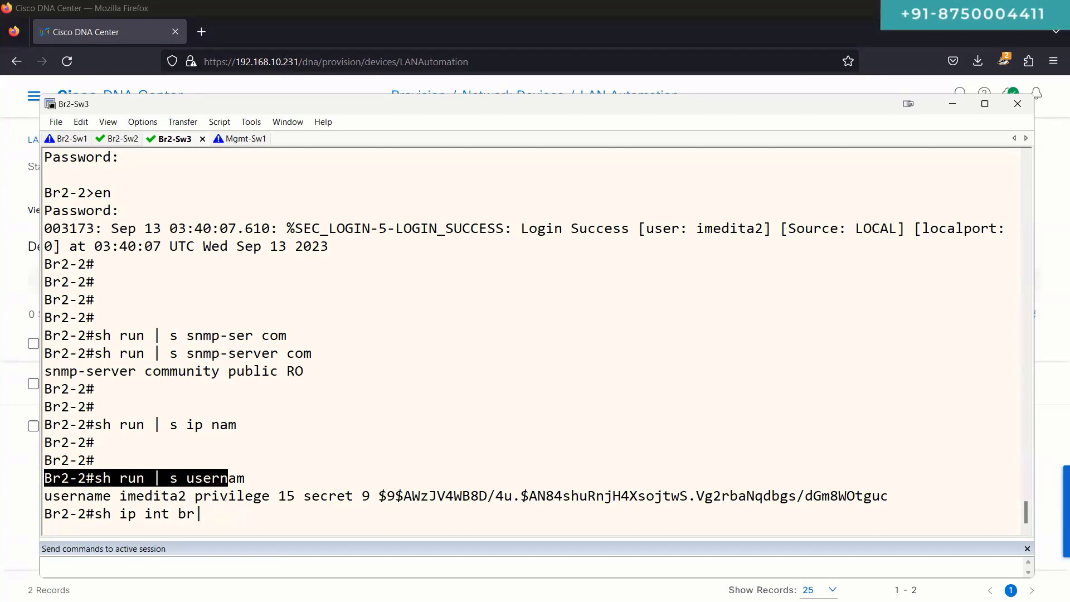
pyautogui.press('BackSpace')
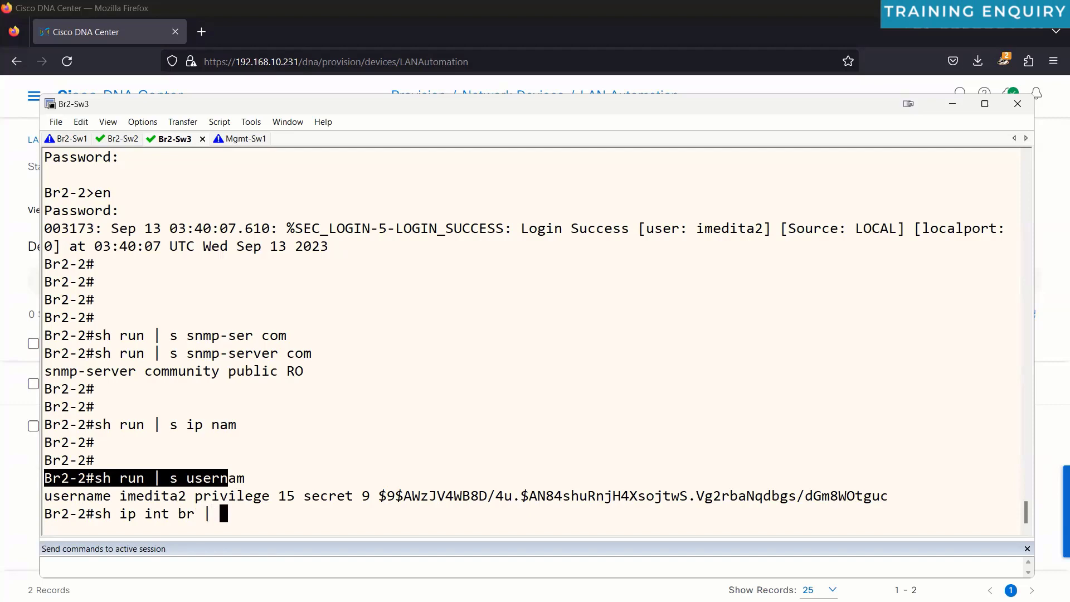
pyautogui.write('ex un')
pyautogui.press('Return')
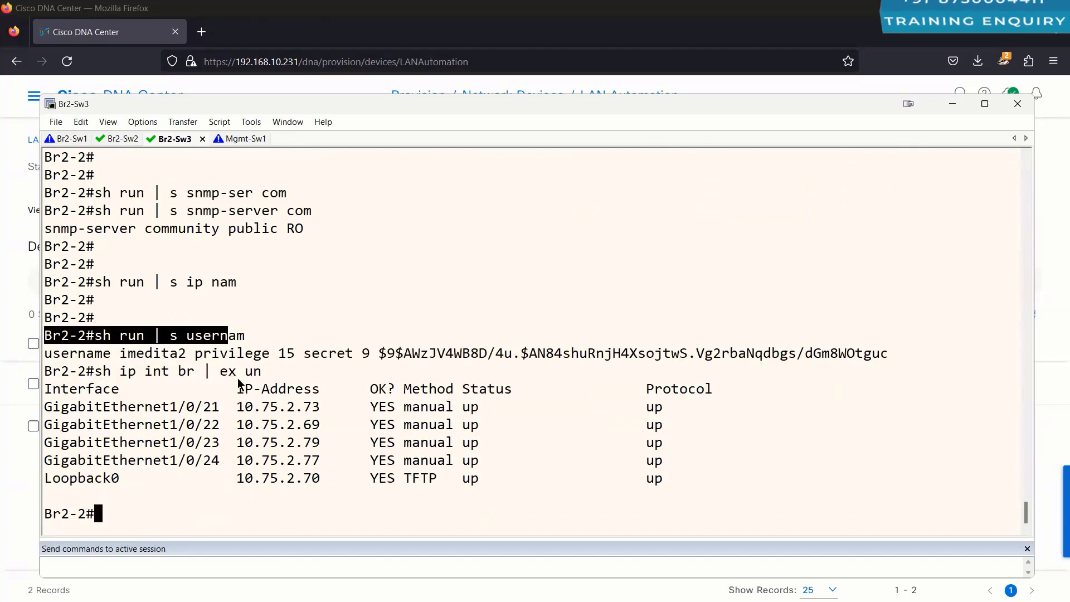
pyautogui.moveTo(52, 409); pyautogui.dragTo(624, 425)
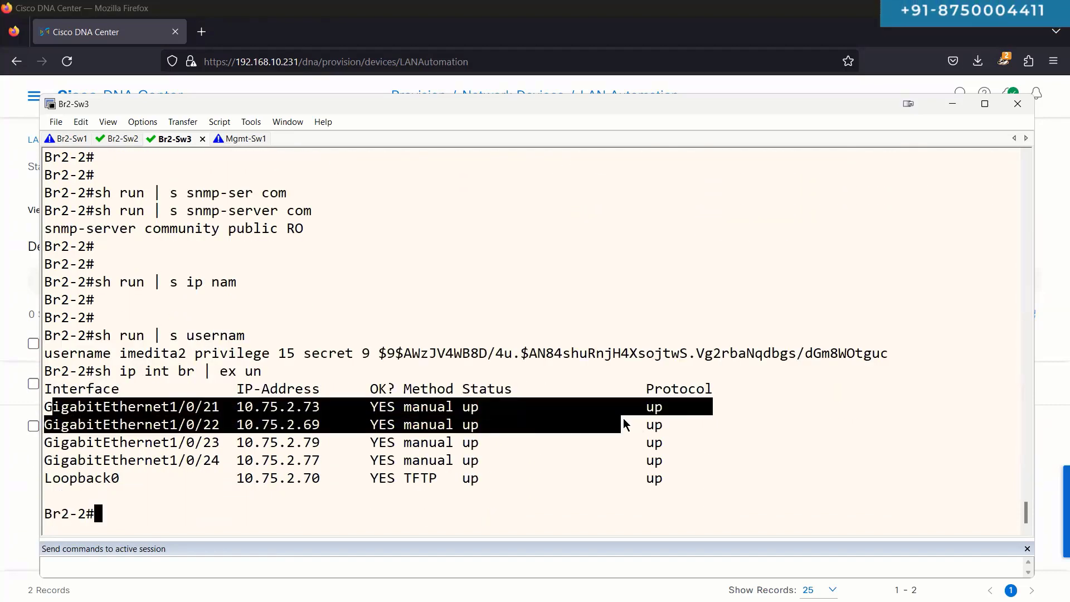
pyautogui.moveTo(687, 461); pyautogui.dragTo(45, 424)
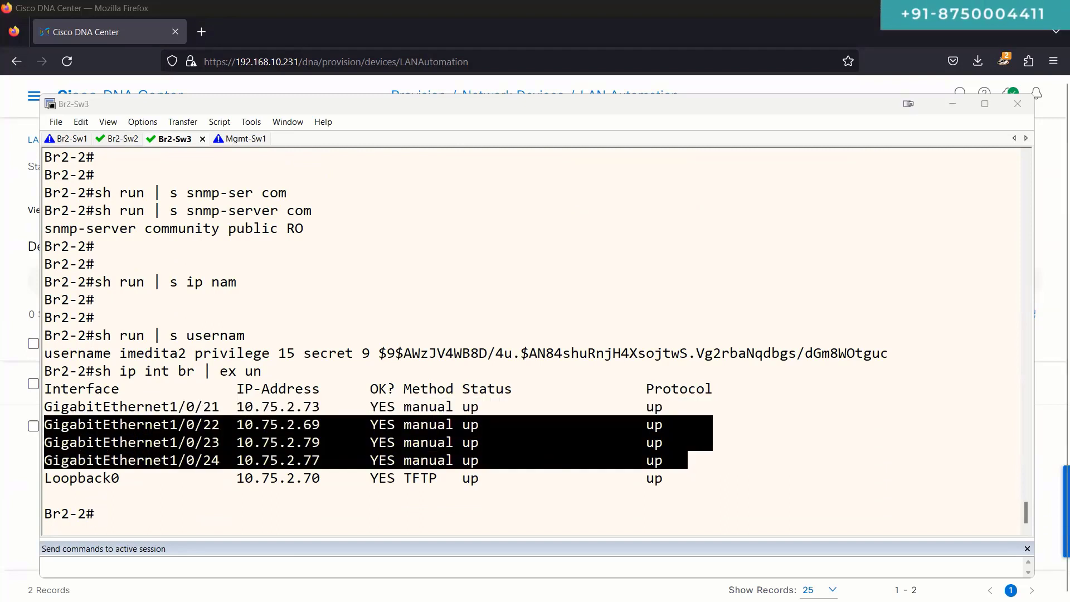
pyautogui.click(452, 538)
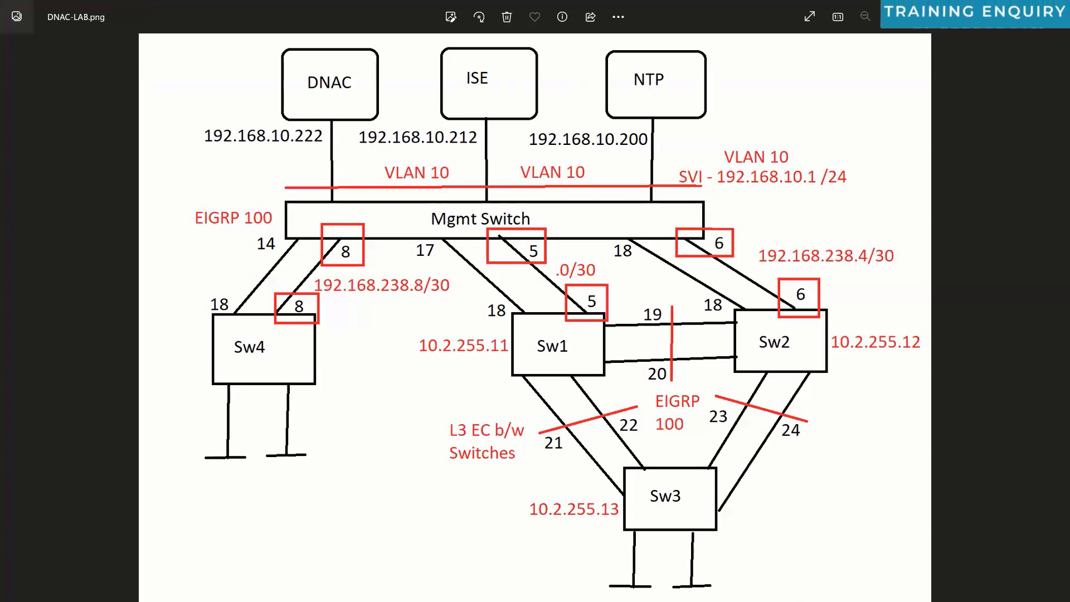
# Step: Compare the Loopback0 entries in Br2-2's and Br2-1's interface lists
pyautogui.hotkey('alt', 'Tab')
pyautogui.moveTo(103, 479); pyautogui.dragTo(53, 474)
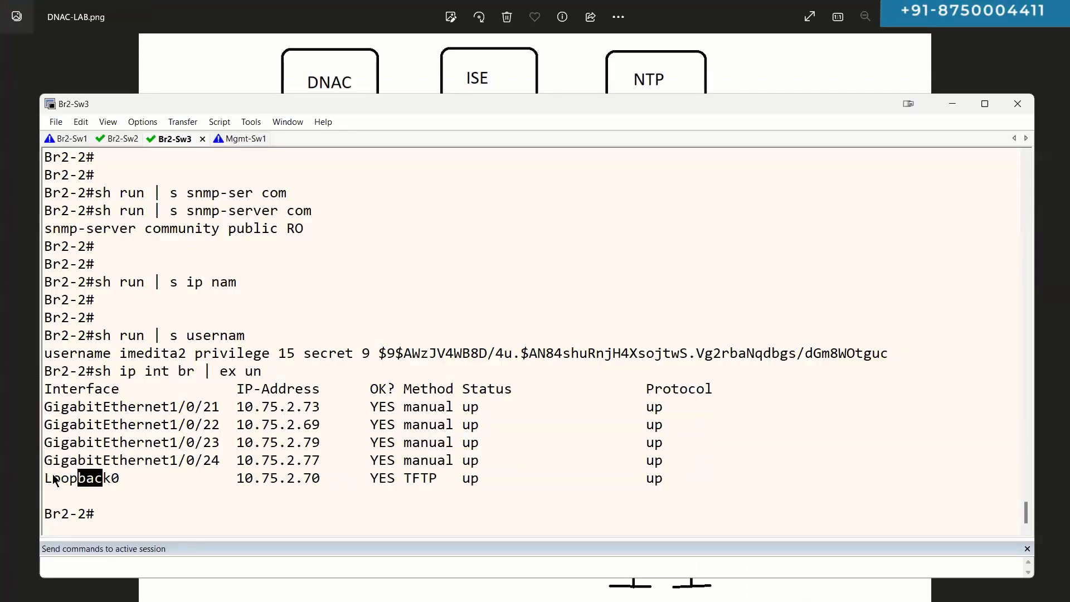
pyautogui.hotkey('ctrl', 'Tab')
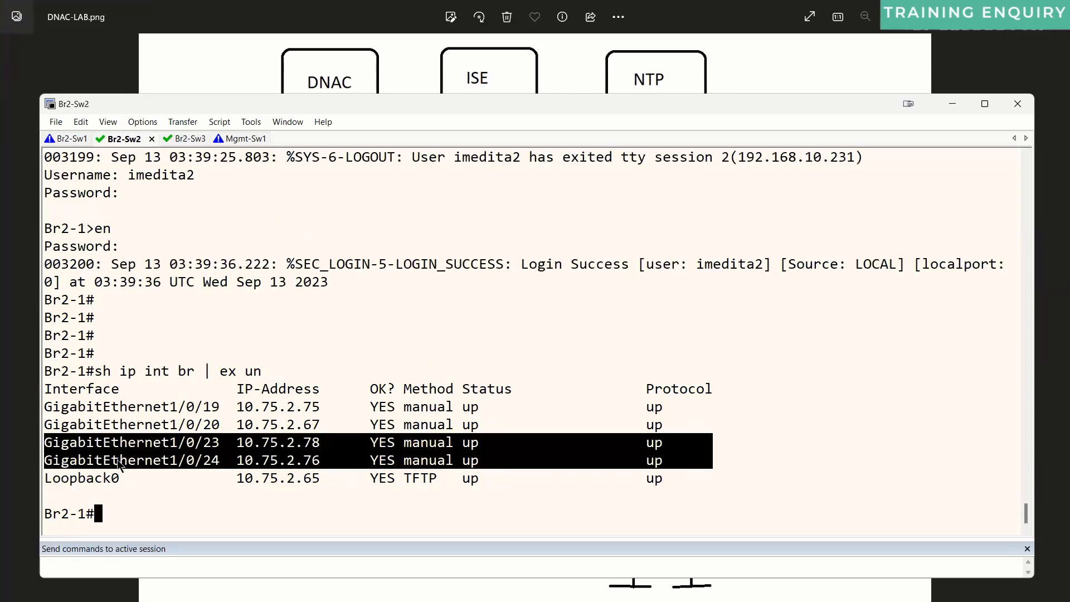
pyautogui.doubleClick(49, 481)
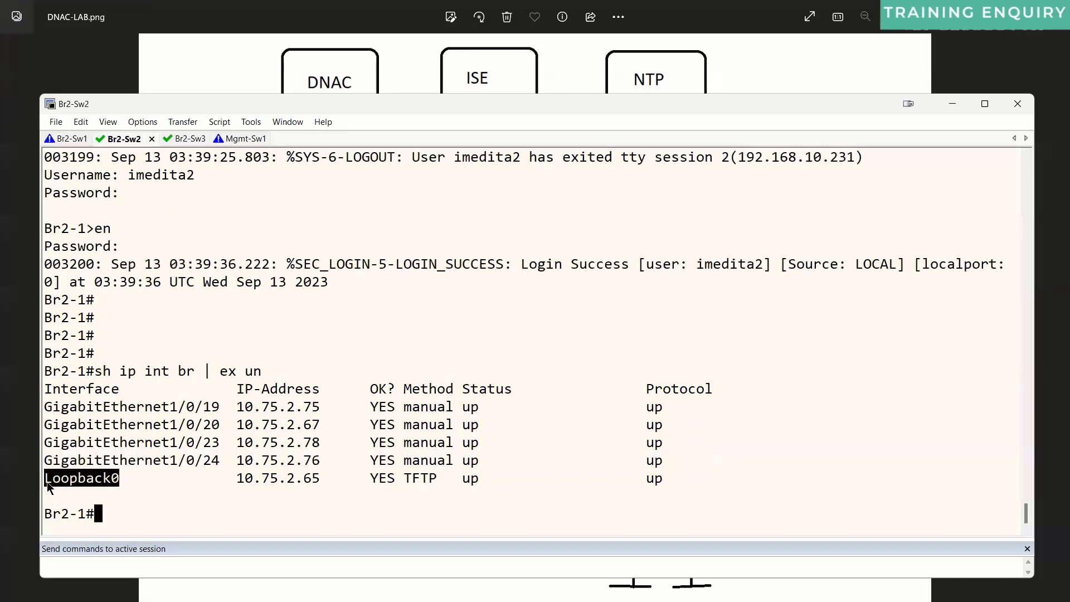
pyautogui.click(205, 442)
pyautogui.press('Return')
pyautogui.press('Return')
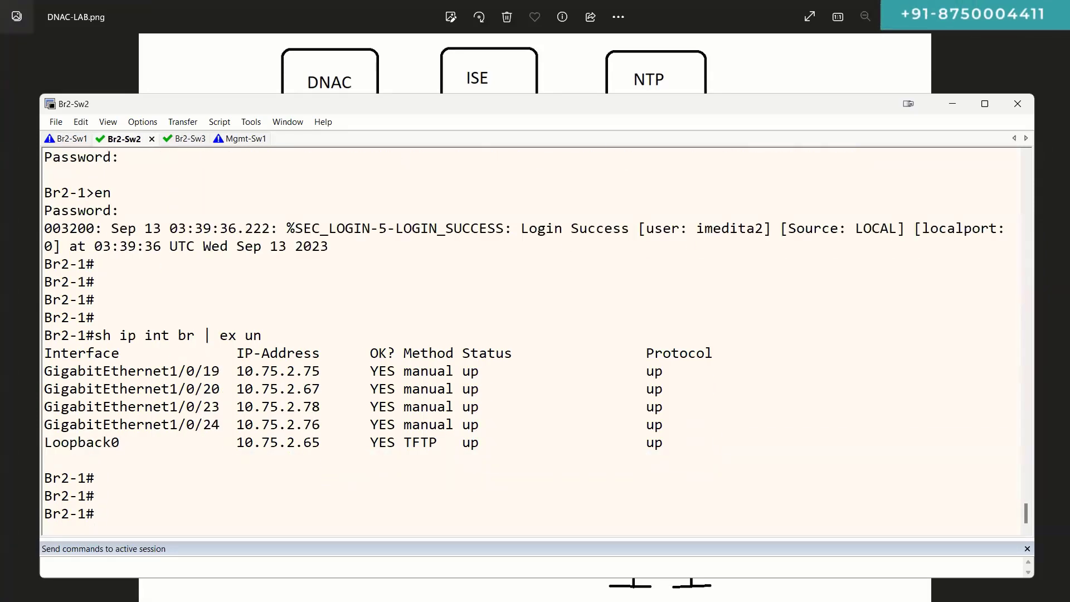
pyautogui.click(184, 138)
# Step: Run 'sh run | s router isis' on Br2-2 and highlight the NET, level-2-only, password and adjacency lines
pyautogui.write('sh run | s ro')
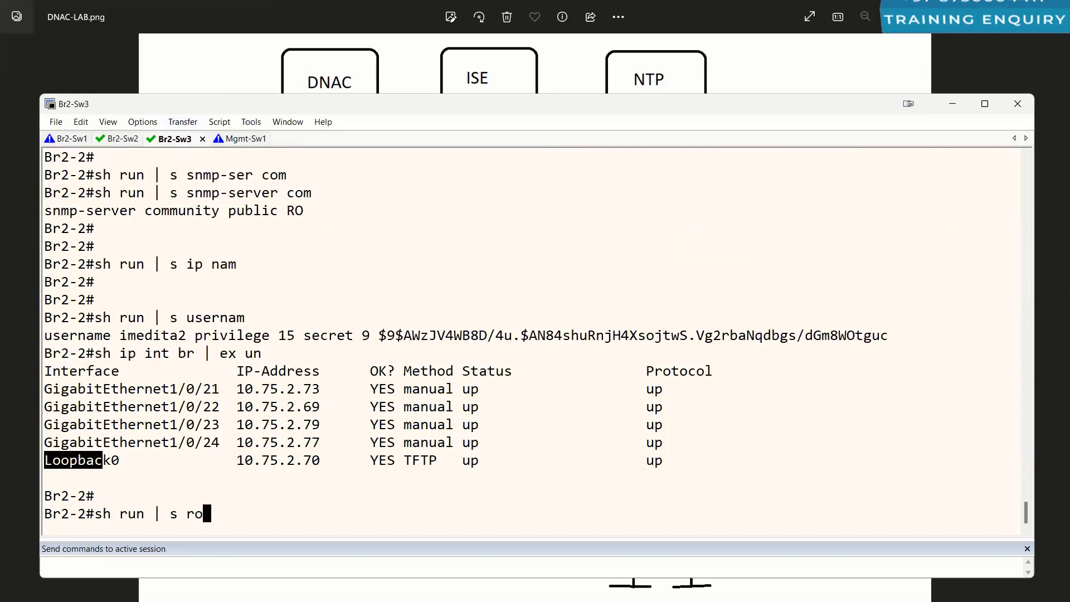
pyautogui.write('uter isis')
pyautogui.press('Return')
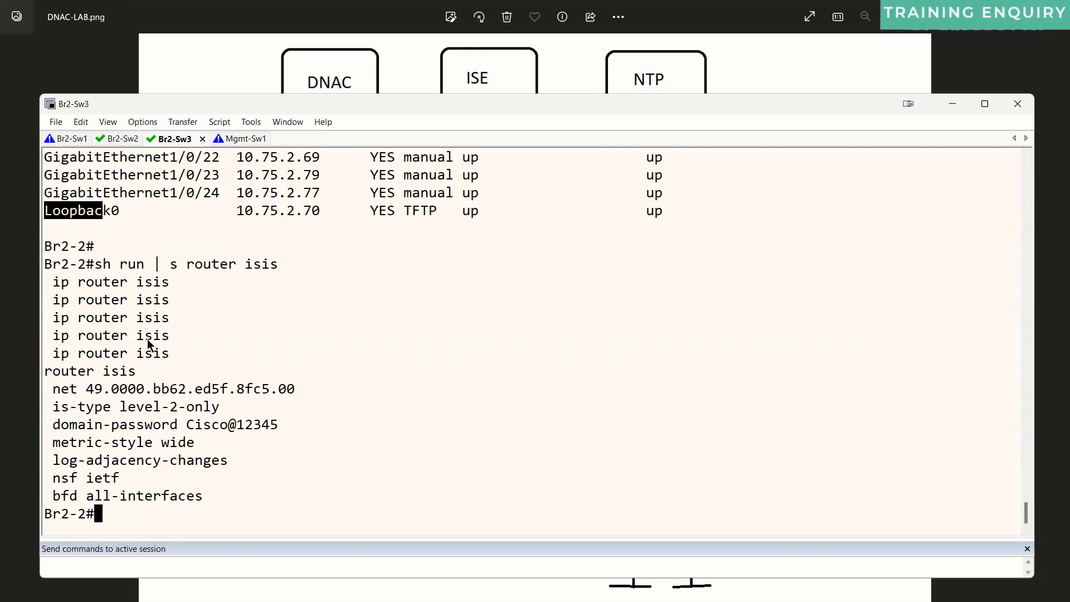
pyautogui.moveTo(51, 372); pyautogui.dragTo(142, 373)
pyautogui.moveTo(53, 391); pyautogui.dragTo(129, 394)
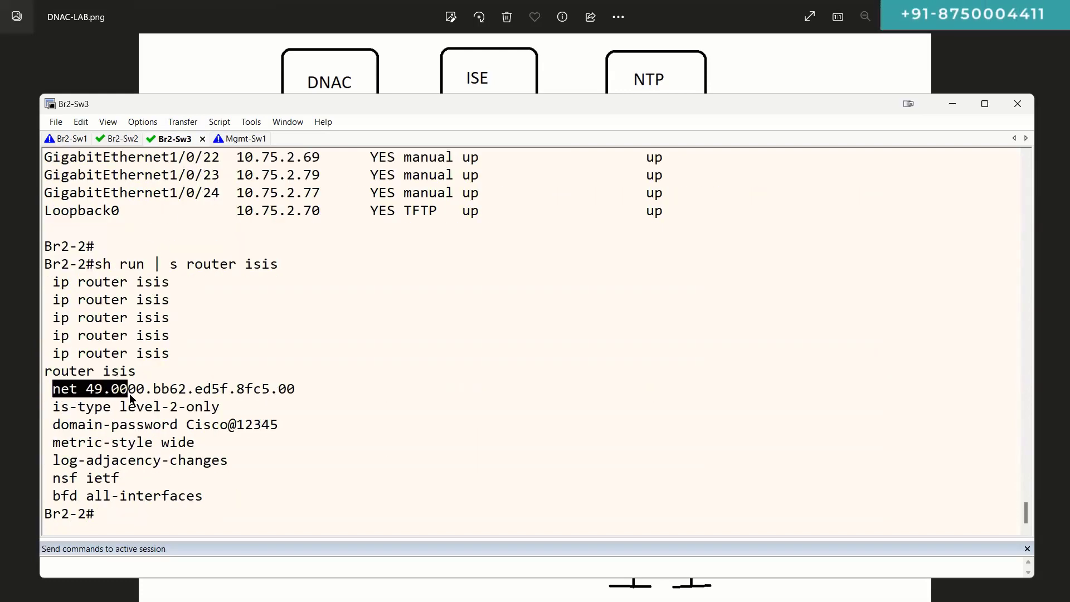
pyautogui.moveTo(70, 425); pyautogui.dragTo(170, 421)
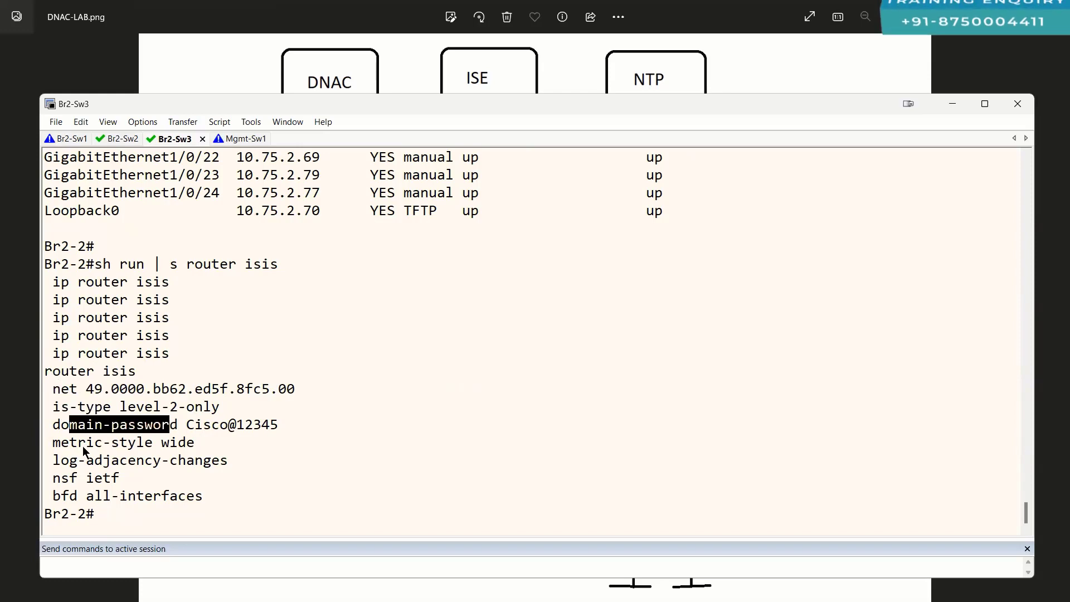
pyautogui.moveTo(78, 443); pyautogui.dragTo(153, 444)
pyautogui.moveTo(54, 460); pyautogui.dragTo(144, 460)
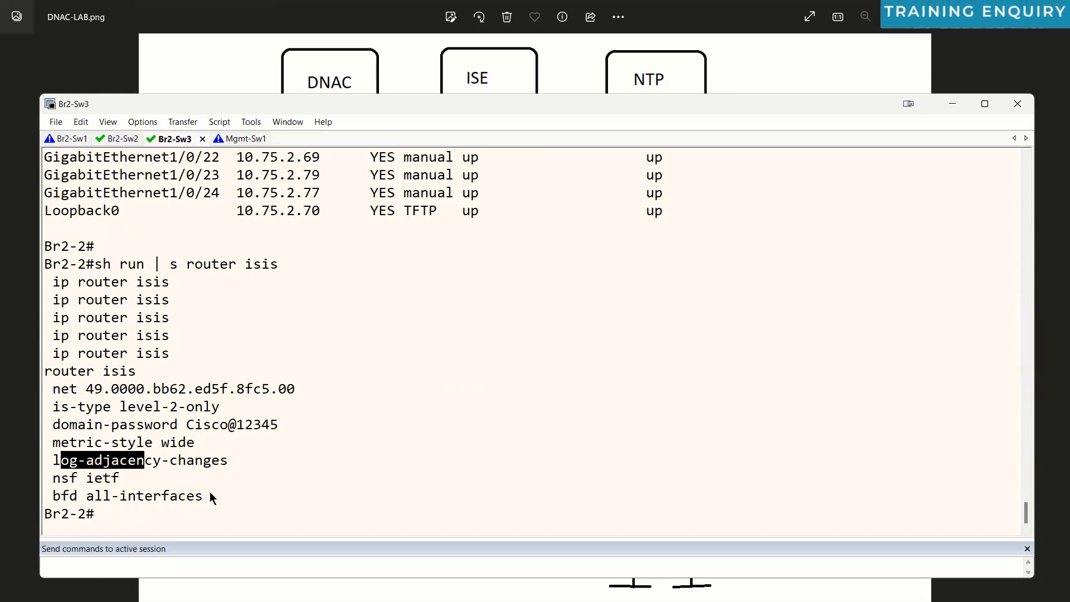
pyautogui.moveTo(209, 493); pyautogui.dragTo(57, 397)
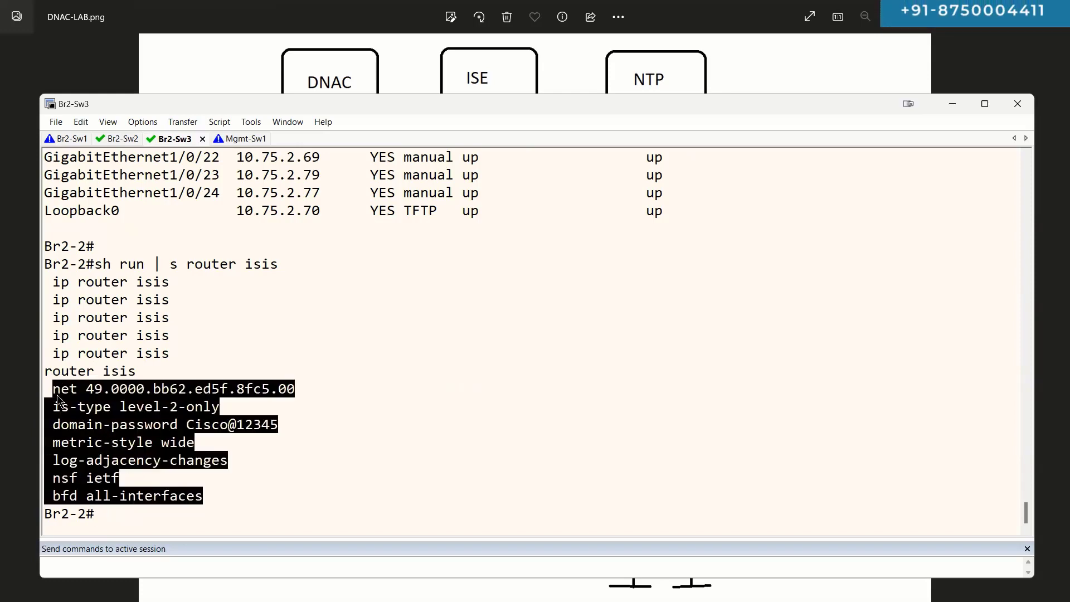
pyautogui.press('Return')
# Step: Show Br2-2's BFD neighbors with 'sh bfd neighbors'
pyautogui.write('sh bfd')
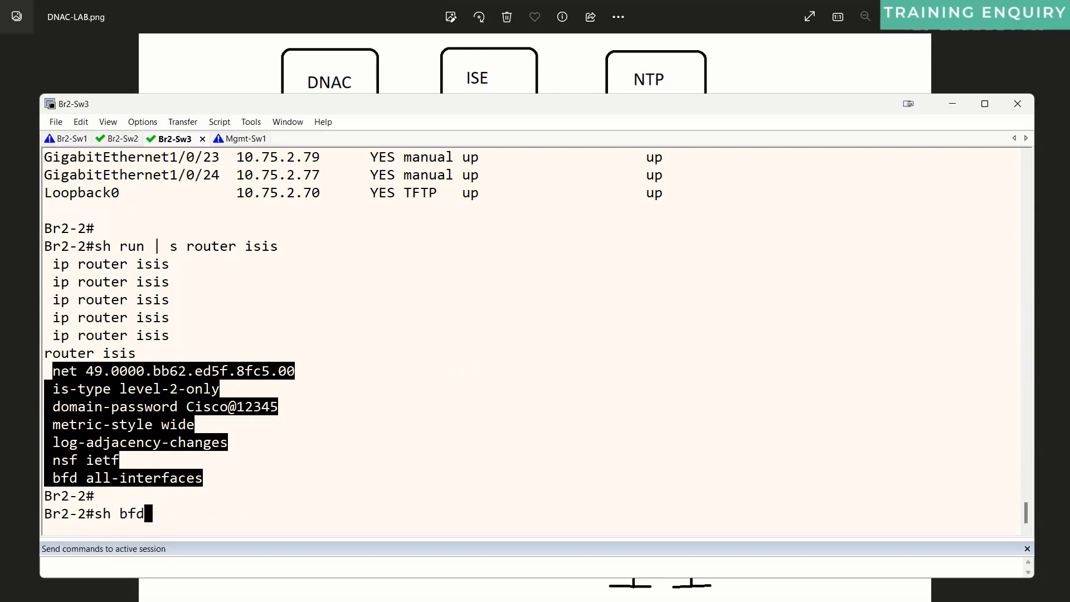
pyautogui.write(' ses')
pyautogui.press('Tab')
pyautogui.press('BackSpace')
pyautogui.press('BackSpace')
pyautogui.press('BackSpace')
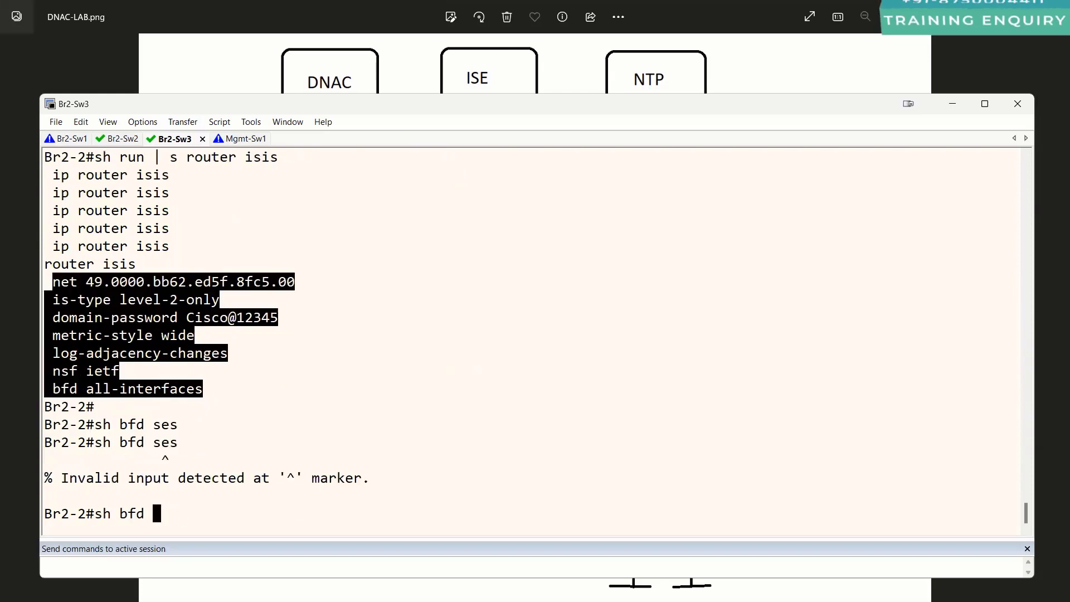
pyautogui.write('ne')
pyautogui.press('Tab')
pyautogui.press('Return')
pyautogui.press('Return')
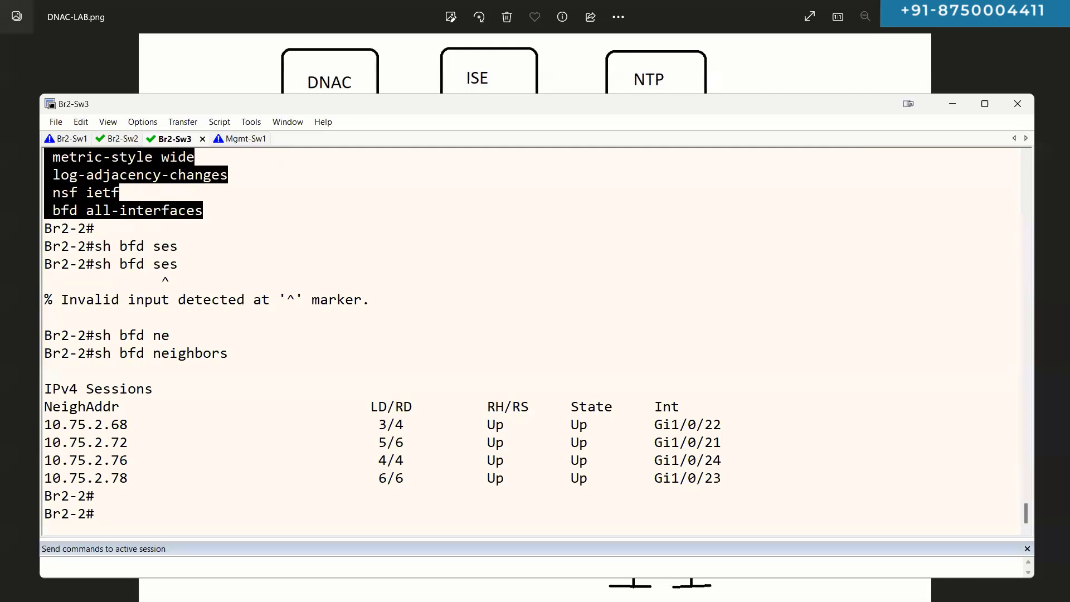
pyautogui.press('Return')
pyautogui.press('Return')
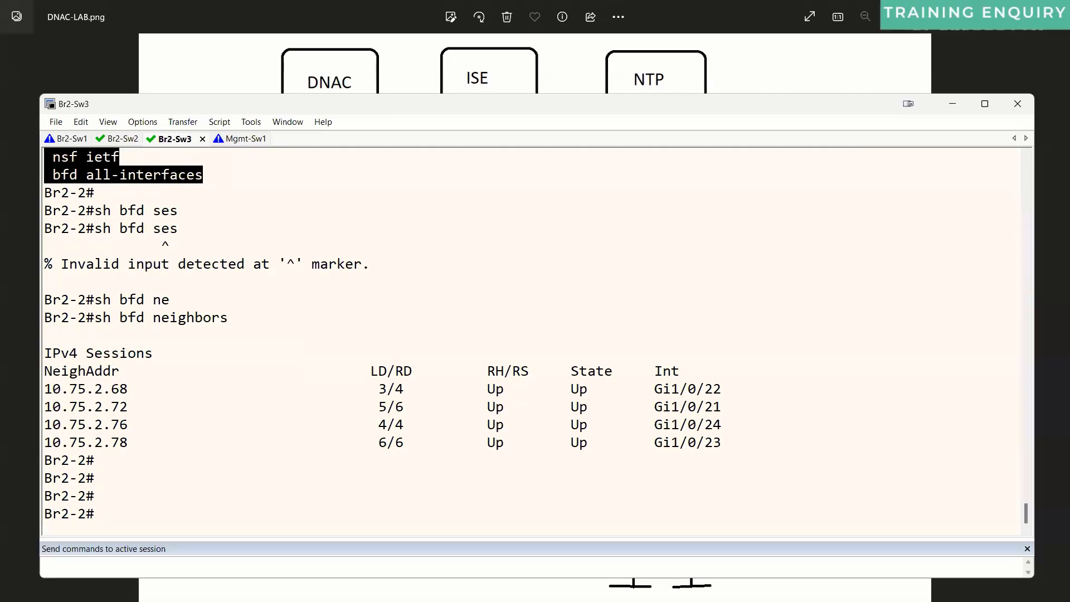
# Step: List Br2-2's IS-IS neighbors with 'sh isis neighbors'
pyautogui.write('sh is')
pyautogui.press('Tab')
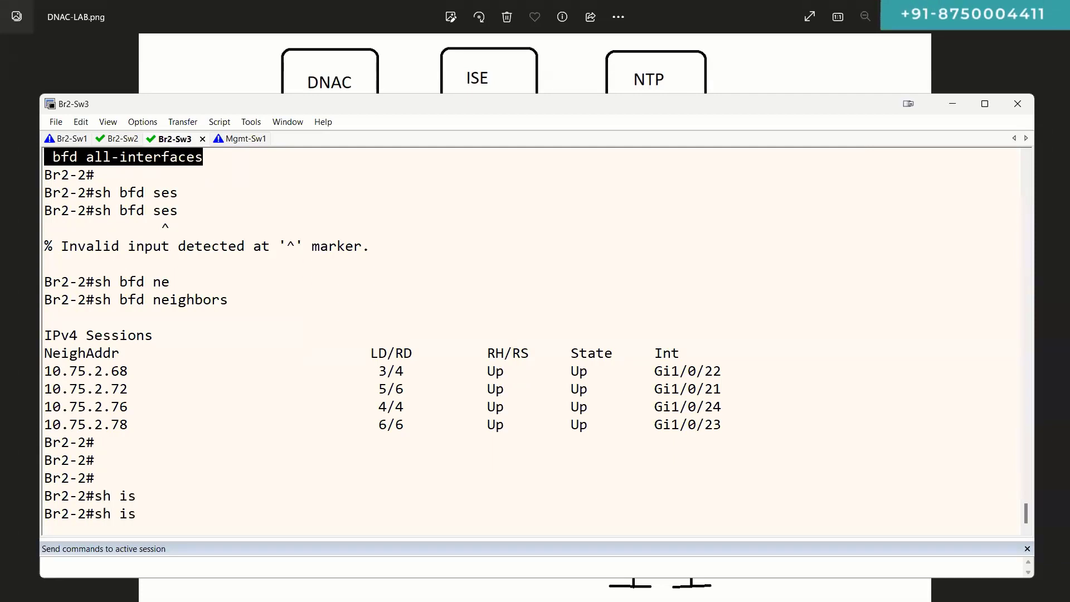
pyautogui.write('i')
pyautogui.press('Tab')
pyautogui.write('ne')
pyautogui.press('Tab')
pyautogui.press('Return')
pyautogui.press('Return')
pyautogui.press('Return')
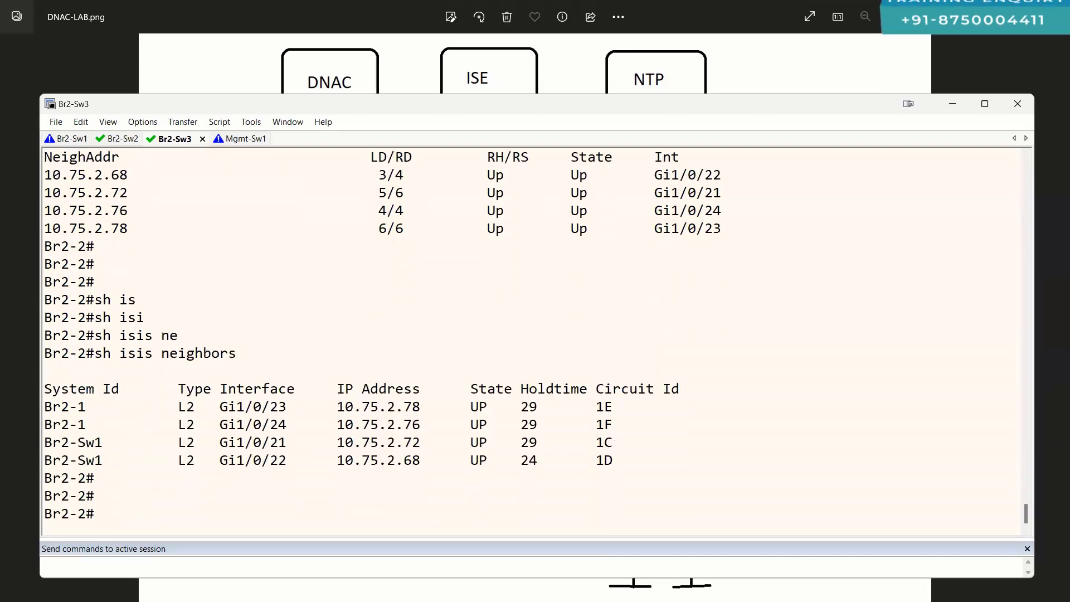
# Step: List IS-IS learned routes and highlight the default route via 10.75.2.72/10.75.2.68
pyautogui.write('sh ip route')
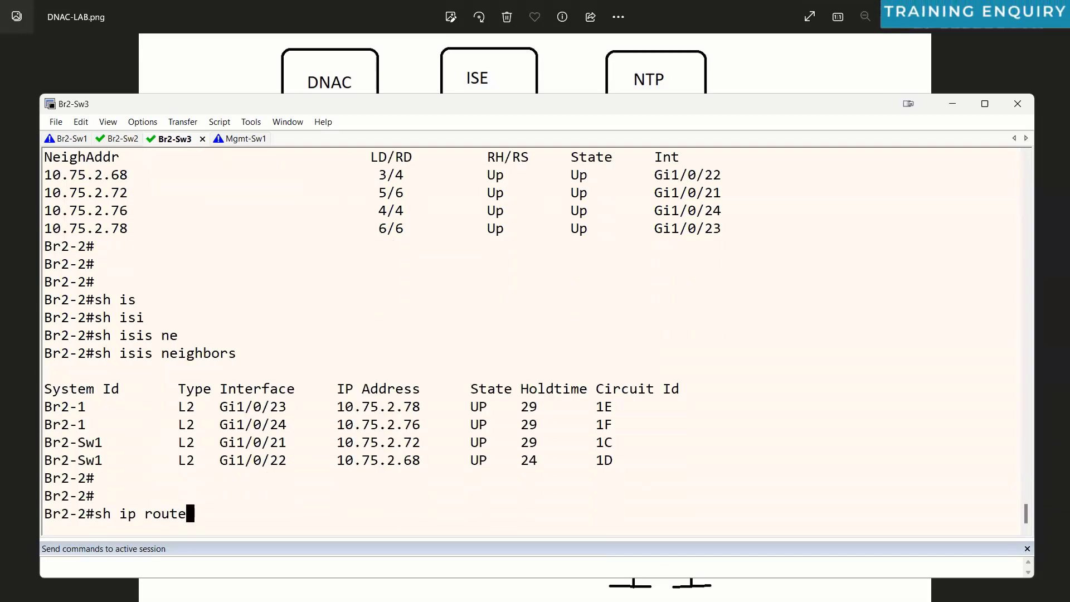
pyautogui.press('Tab')
pyautogui.write('is')
pyautogui.press('Tab')
pyautogui.press('Return')
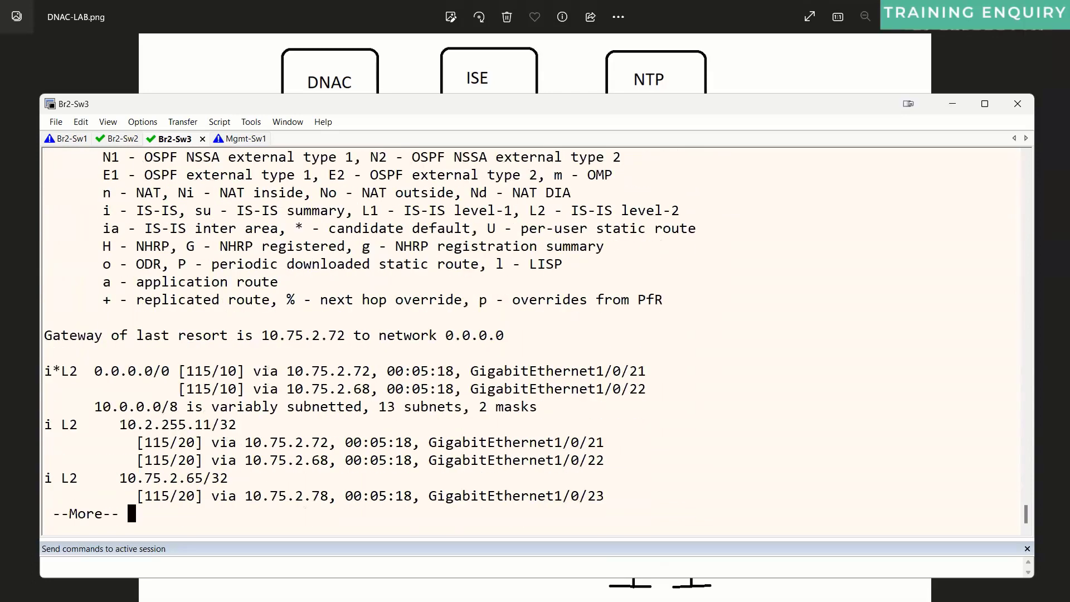
pyautogui.press('space')
pyautogui.moveTo(62, 174); pyautogui.dragTo(41, 172)
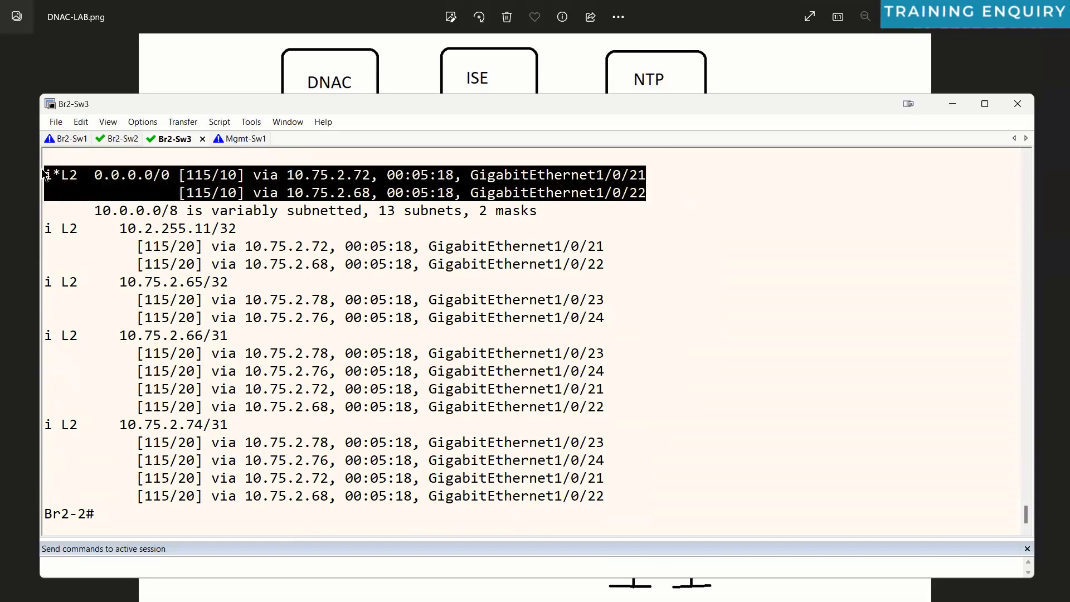
pyautogui.click(495, 76)
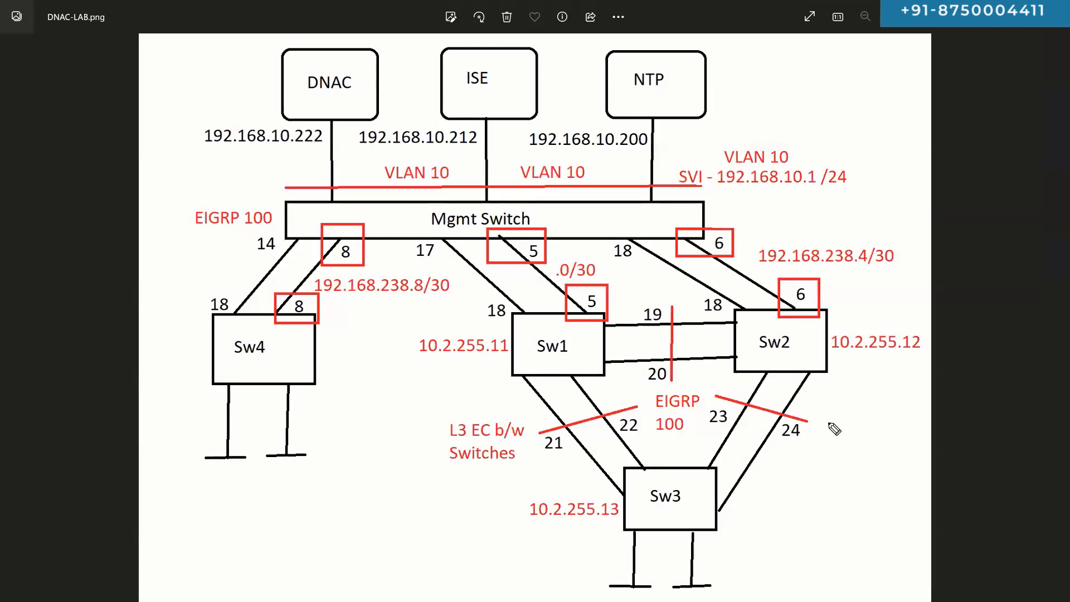
# Step: Draw arcs linking Sw2 and Sw3 to Sw1 on the diagram
pyautogui.moveTo(626, 277); pyautogui.dragTo(581, 296)
pyautogui.moveTo(638, 518); pyautogui.dragTo(574, 362)
pyautogui.moveTo(638, 298)
pyautogui.mouseDown()
pyautogui.moveTo(561, 393)
pyautogui.moveTo(557, 270)
pyautogui.mouseUp()
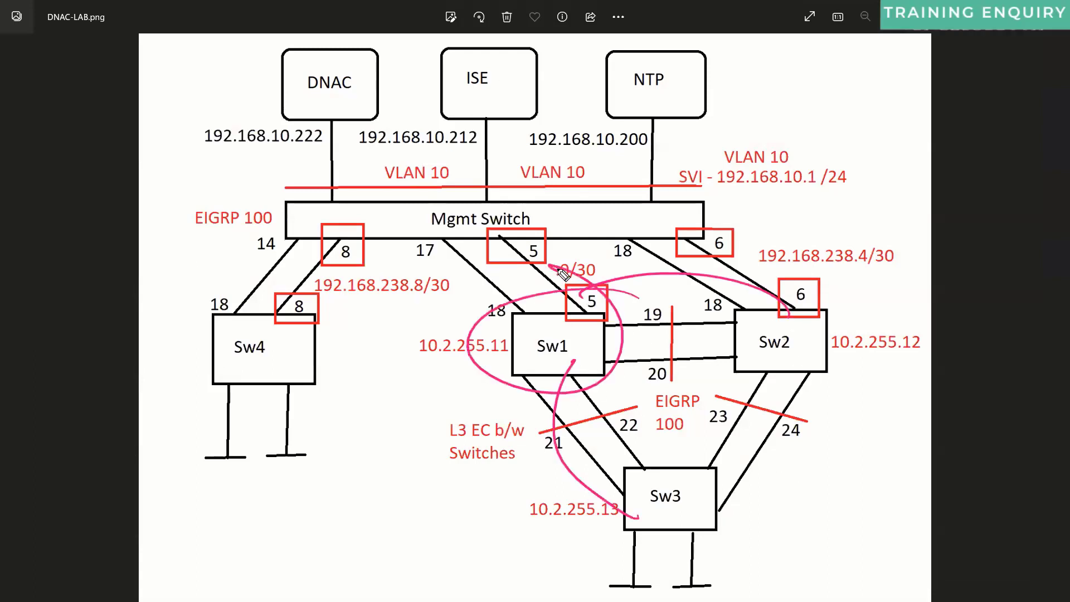
# Step: Draw lines from Sw1 up to DNAC, ISE and NTP, then erase the ink and return to SecureCRT
pyautogui.moveTo(529, 360); pyautogui.dragTo(454, 138)
pyautogui.moveTo(508, 325); pyautogui.dragTo(420, 39)
pyautogui.moveTo(621, 64)
pyautogui.mouseDown()
pyautogui.moveTo(671, 177)
pyautogui.moveTo(603, 56)
pyautogui.mouseUp()
pyautogui.press('Escape')
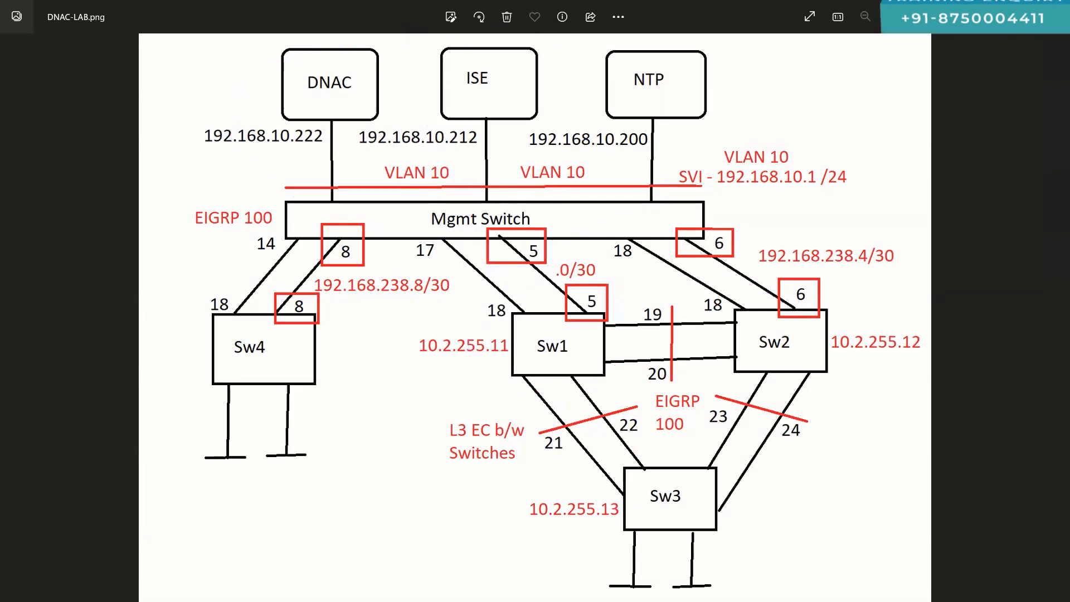
pyautogui.hotkey('alt', 'Tab')
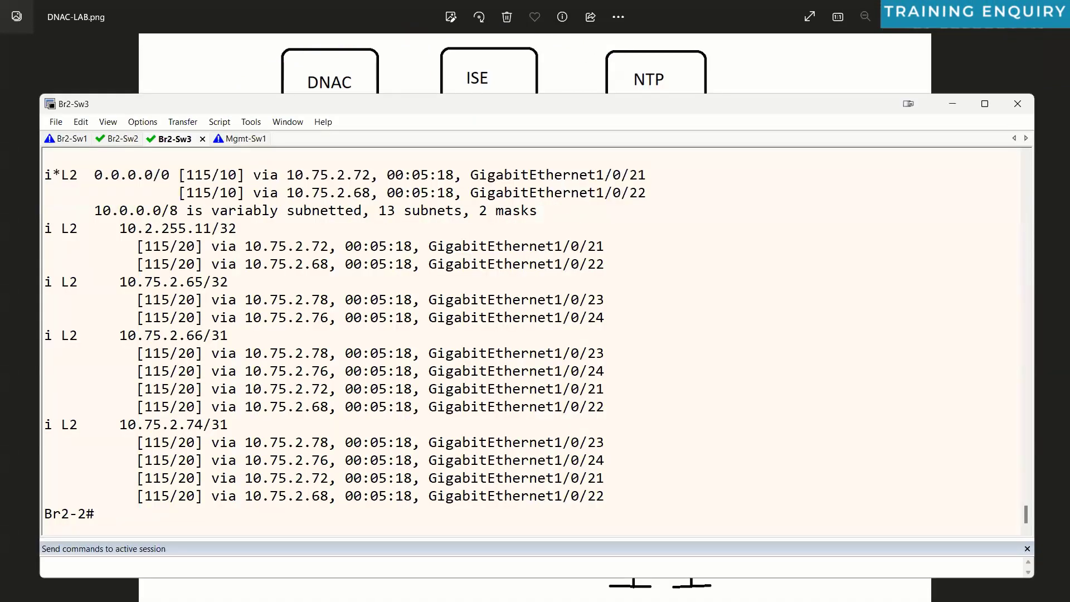
# Step: Show Br2-2's IS-IS router configuration with 'sh run | s r i'
pyautogui.press('Return')
pyautogui.write('sh run | s')
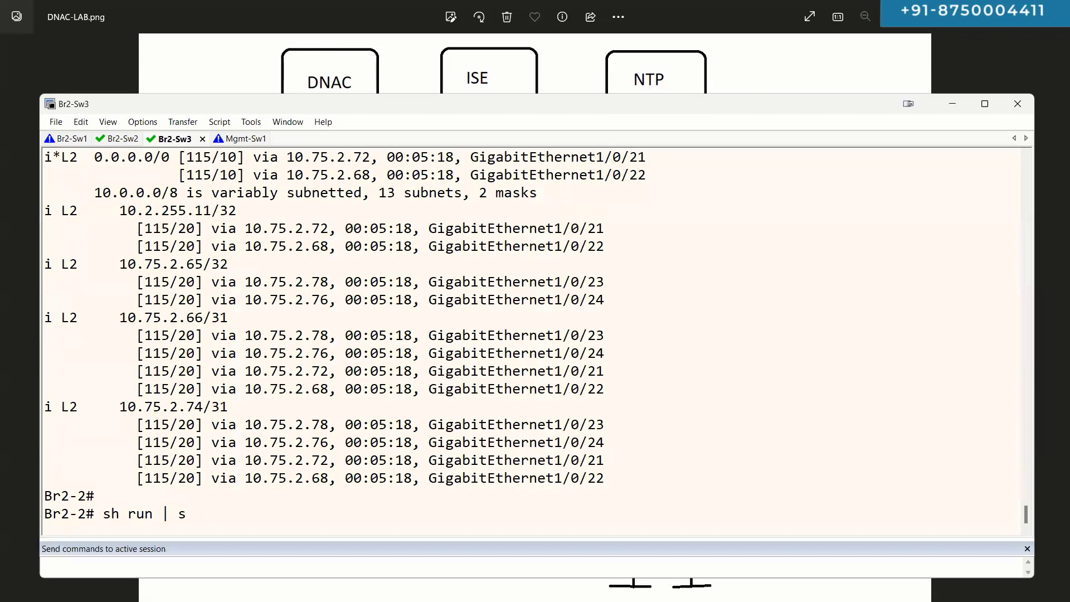
pyautogui.write(' r i')
pyautogui.press('Return')
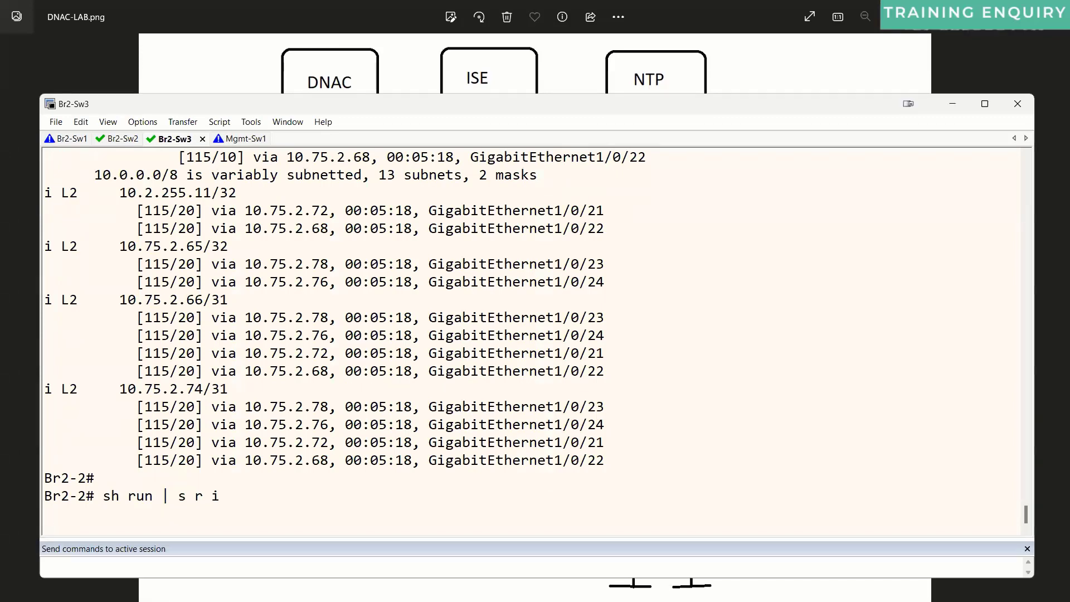
# Step: Show the running config of interfaces Gi1/0/19, Gi1/0/20 and Gi1/0/21
pyautogui.press('Return')
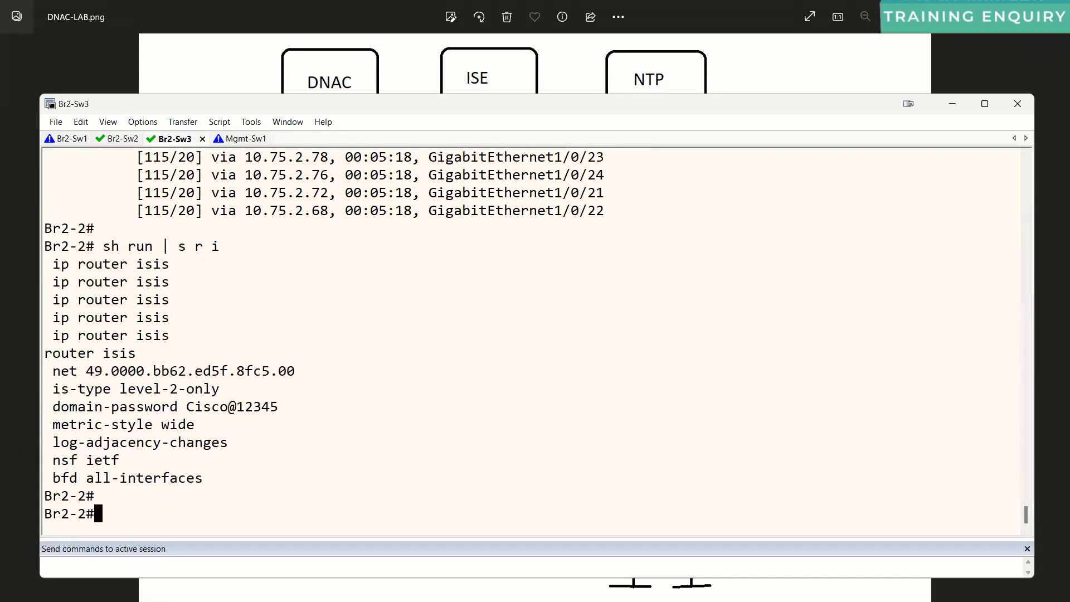
pyautogui.write('sh run int g1/0/1')
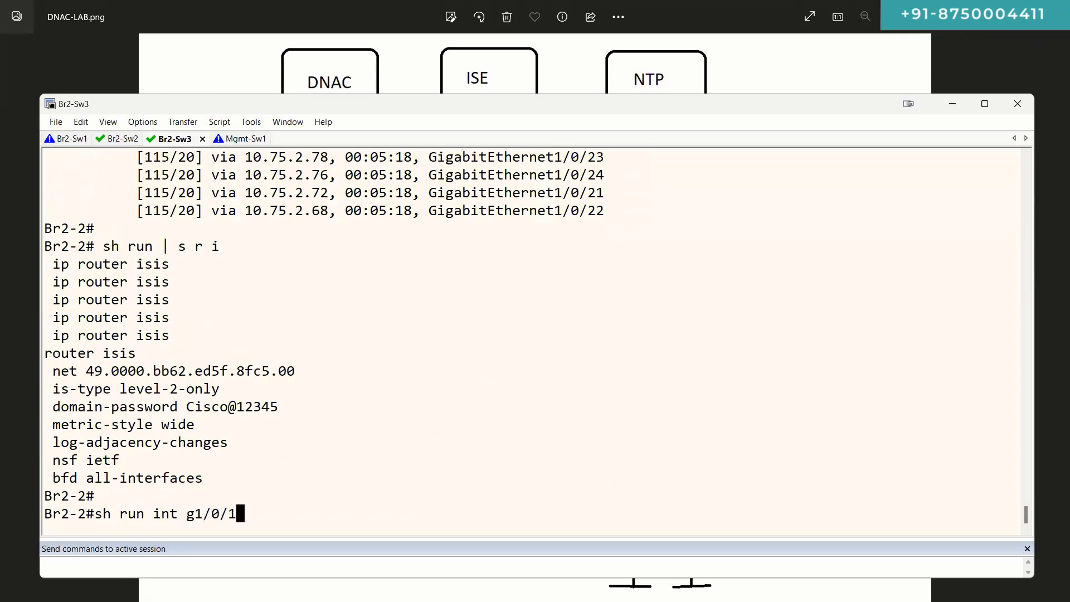
pyautogui.write('9')
pyautogui.press('Return')
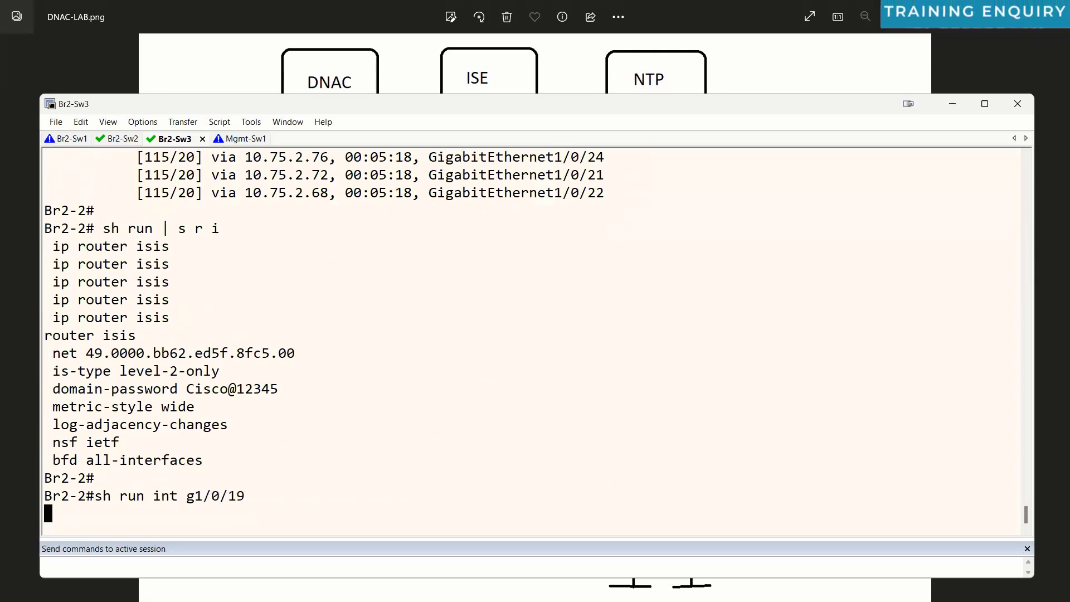
pyautogui.press('Up')
pyautogui.write('20')
pyautogui.press('Return')
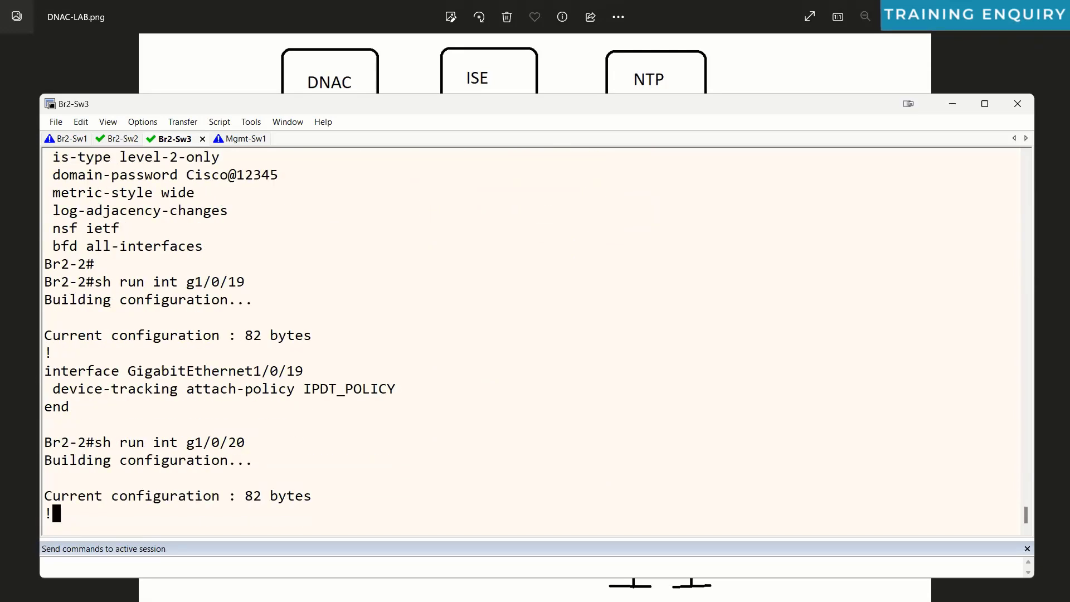
pyautogui.press('Up')
pyautogui.press('BackSpace')
pyautogui.write('1/0/21')
pyautogui.press('Return')
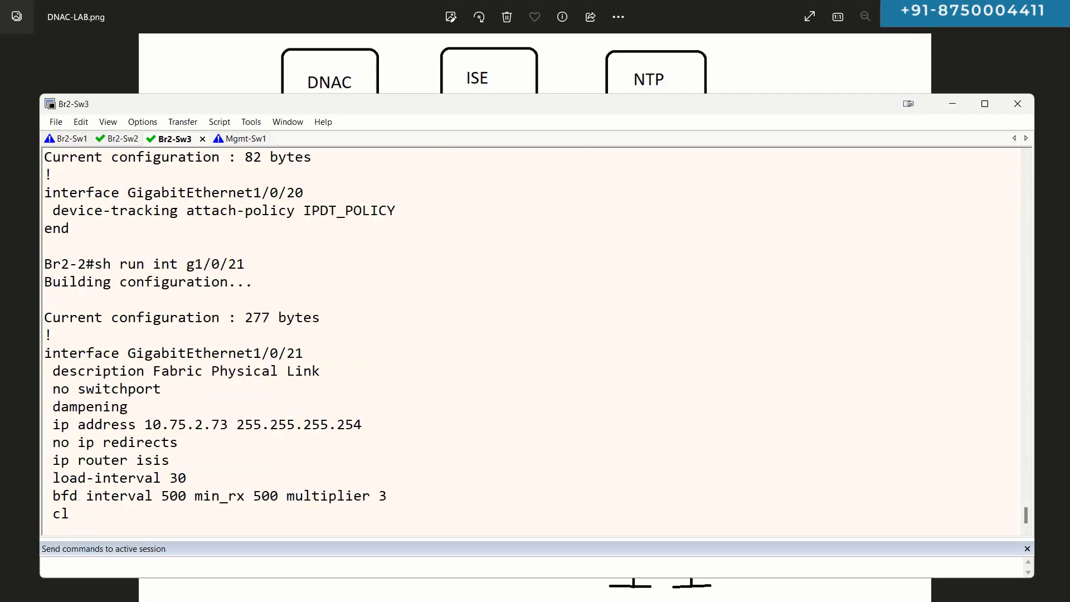
pyautogui.press('Return')
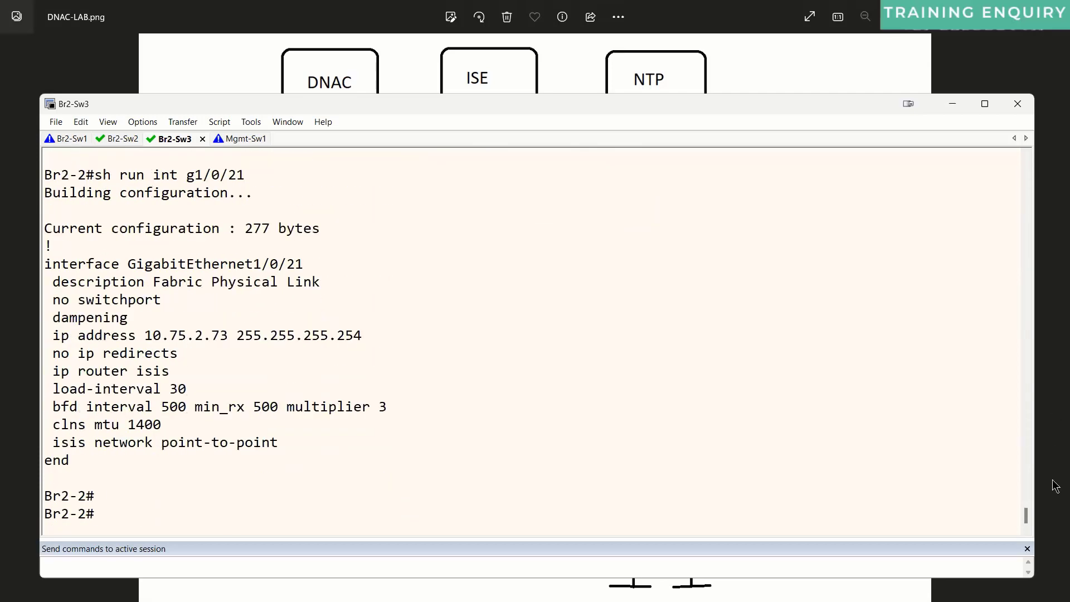
# Step: Highlight Gi1/0/21's fabric link, IP address, IS-IS, BFD and clns mtu 1400 lines
pyautogui.tripleClick(282, 282)
pyautogui.tripleClick(149, 303)
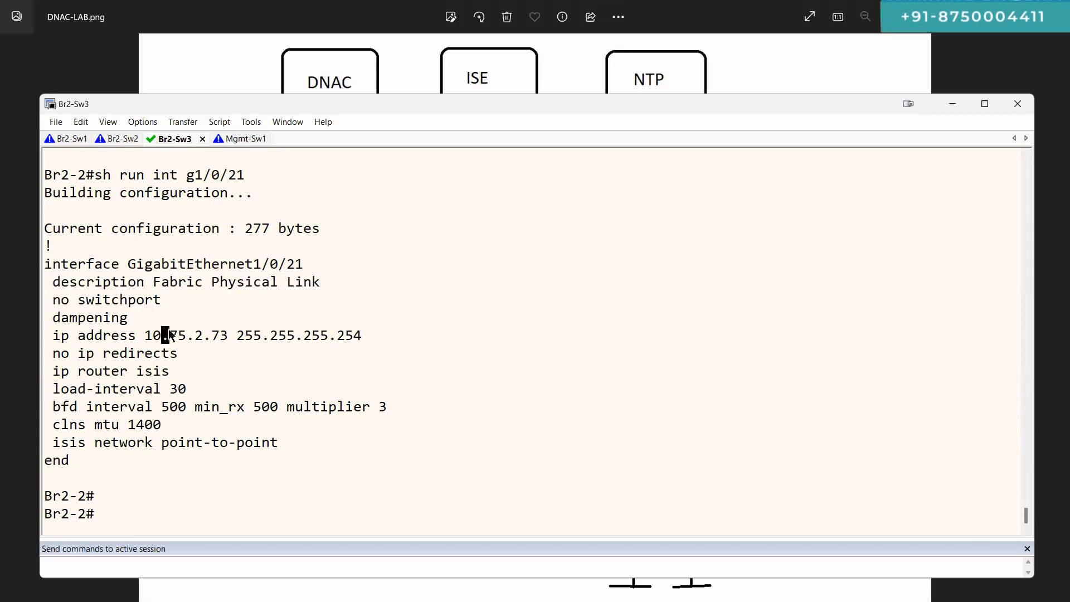
pyautogui.tripleClick(168, 333)
pyautogui.doubleClick(118, 318)
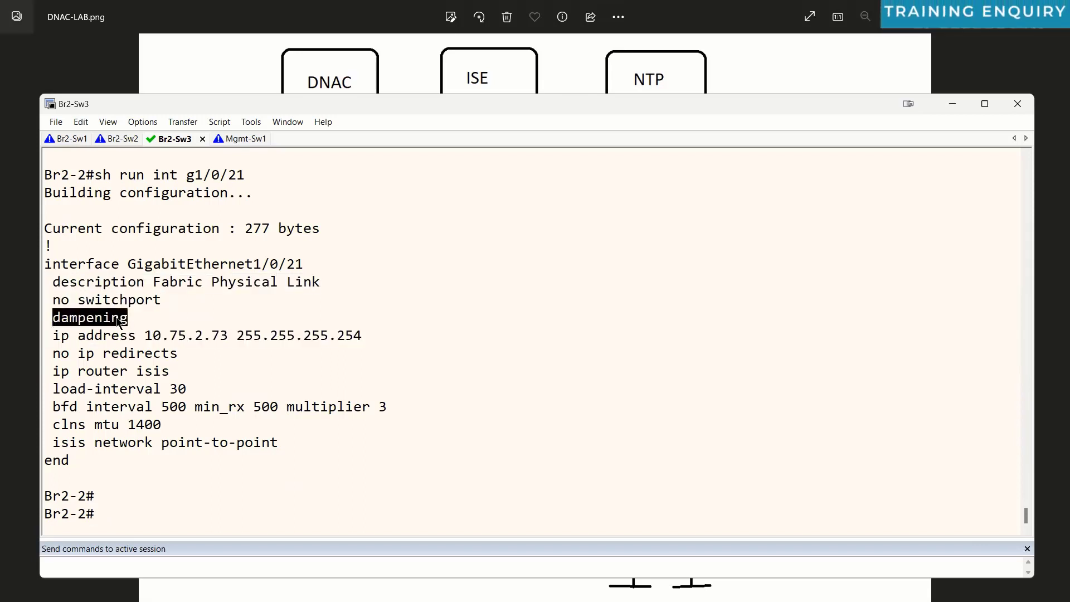
pyautogui.tripleClick(56, 372)
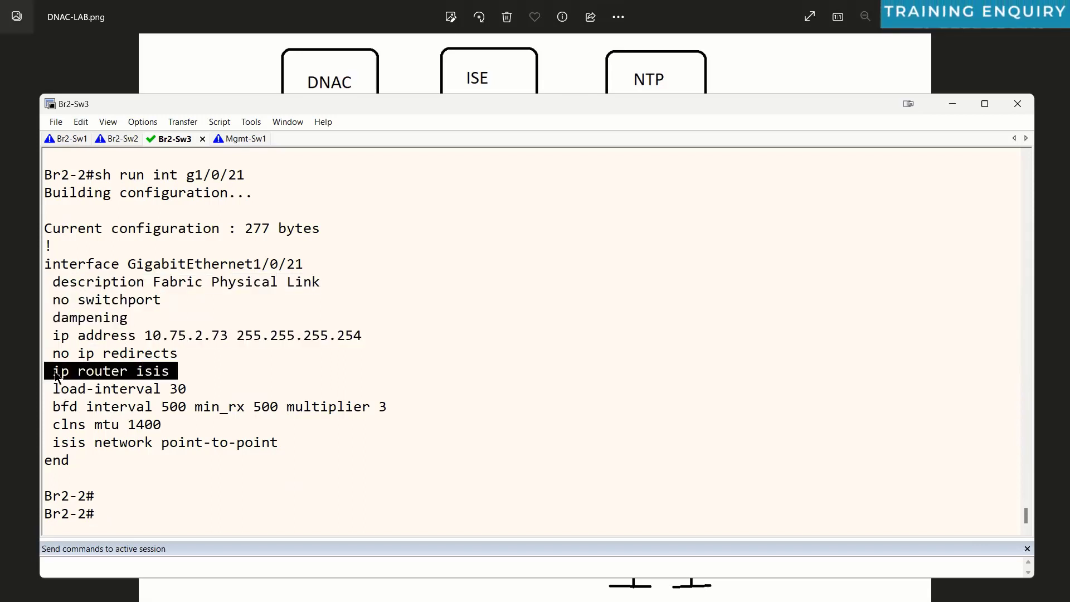
pyautogui.tripleClick(59, 408)
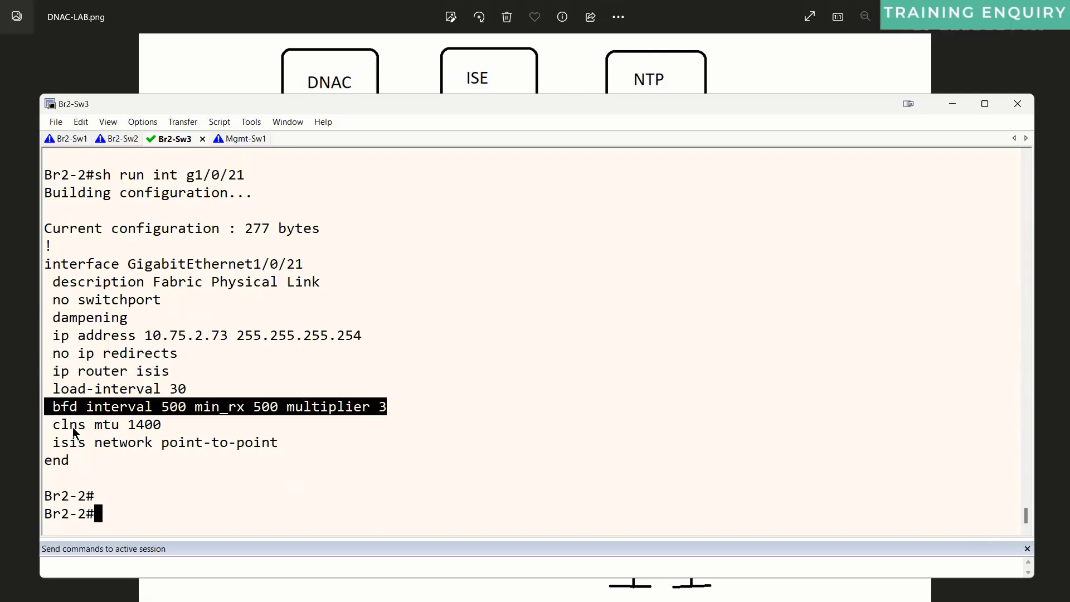
pyautogui.tripleClick(72, 426)
pyautogui.tripleClick(85, 440)
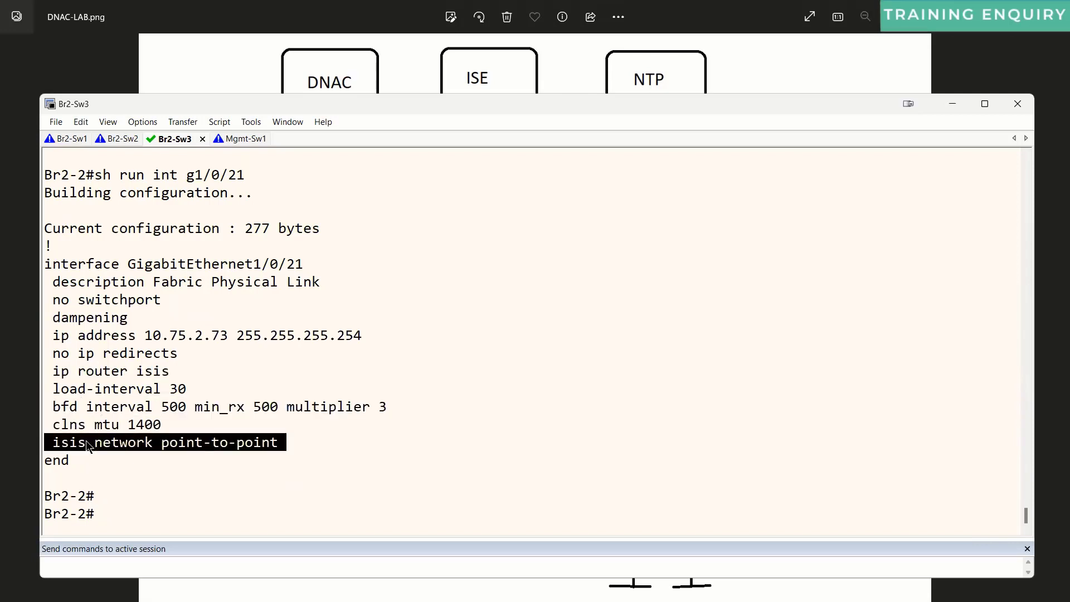
# Step: List Br2-2's IS-IS link state database with 'sh isis database'
pyautogui.press('Return')
pyautogui.write('sh is')
pyautogui.press('Tab')
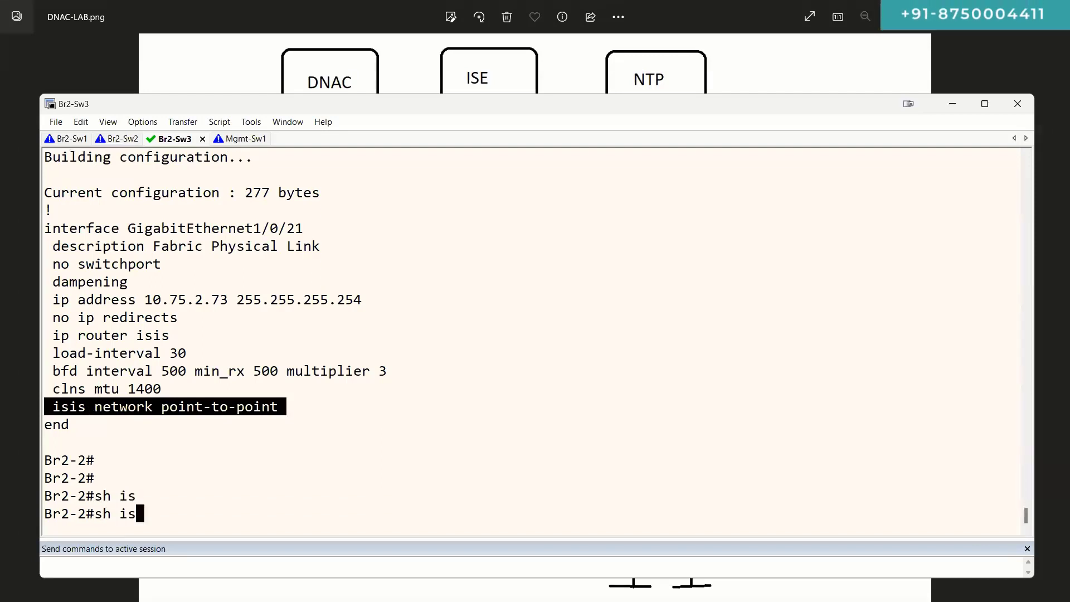
pyautogui.press('Tab')
pyautogui.write('da')
pyautogui.press('Tab')
pyautogui.press('Return')
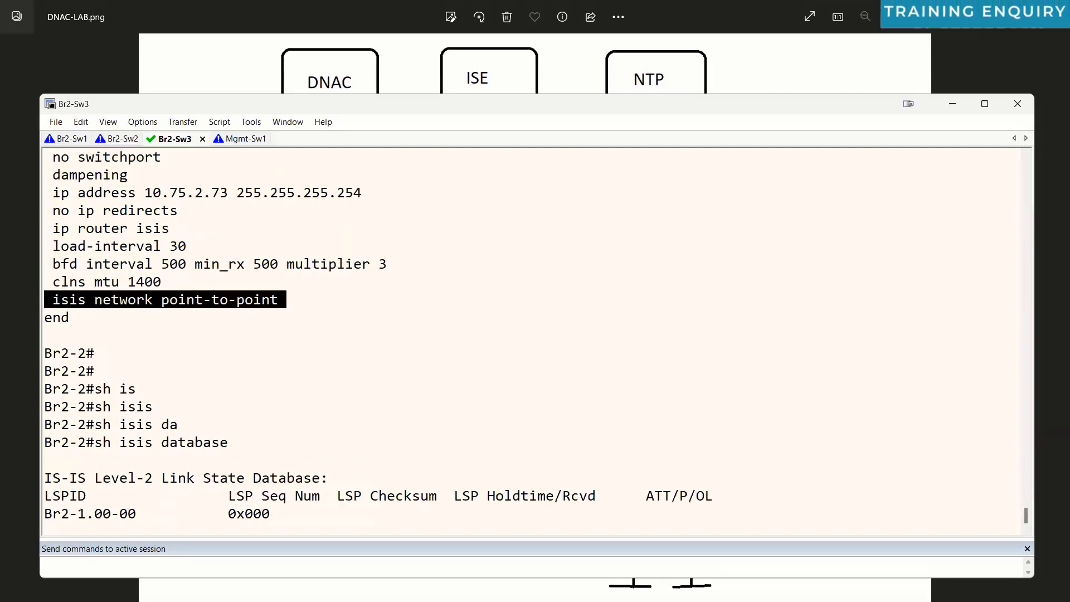
pyautogui.press('Return')
pyautogui.press('Return')
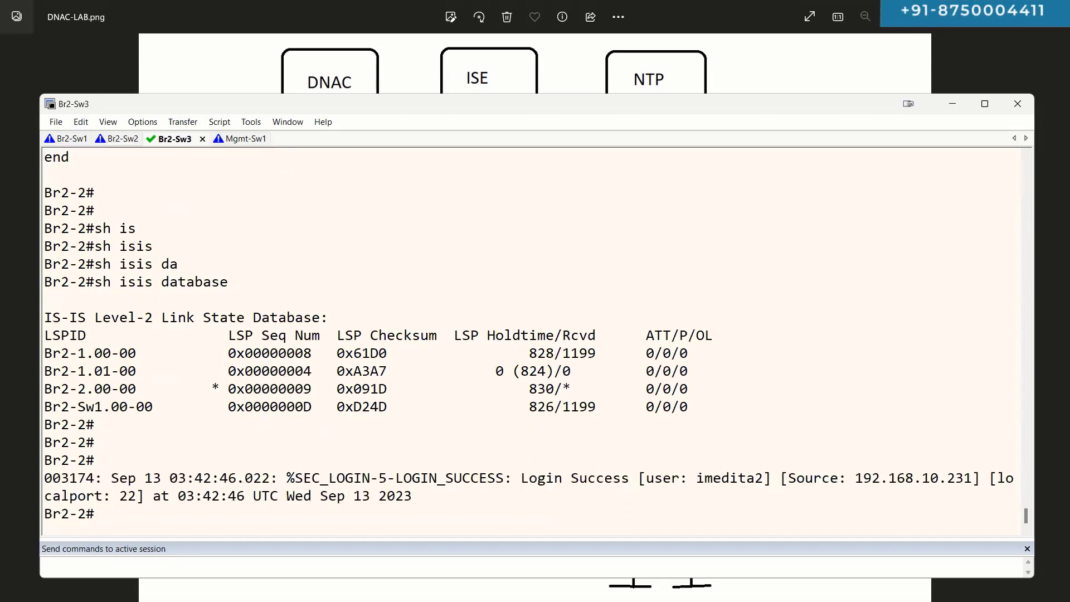
# Step: List Br2-2's IS-IS neighbors with 'sh isis neighbors'
pyautogui.press('Return')
pyautogui.press('Return')
pyautogui.press('Return')
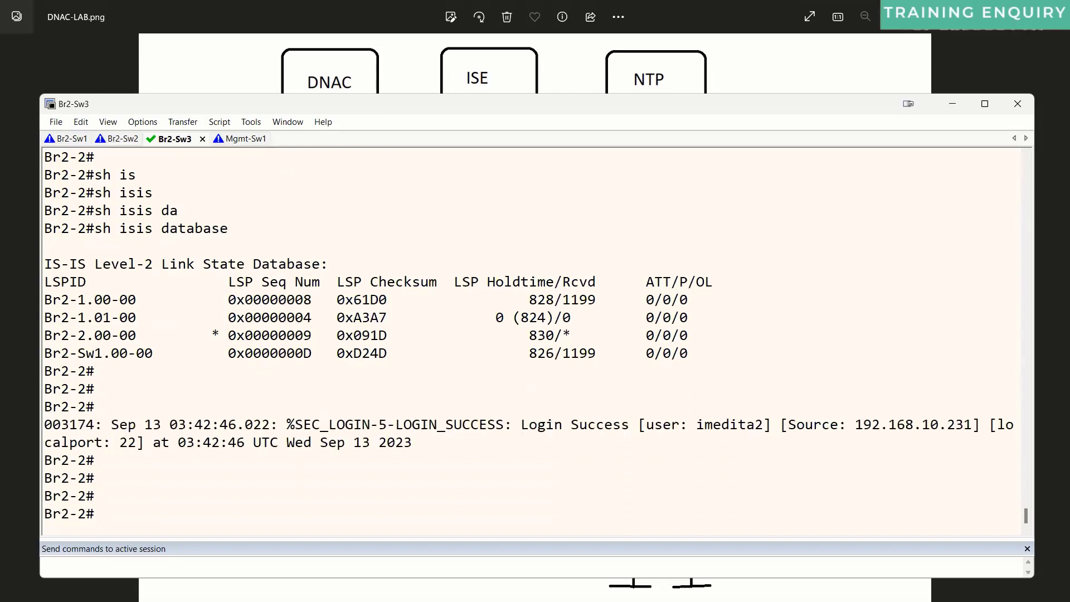
pyautogui.write('sh is')
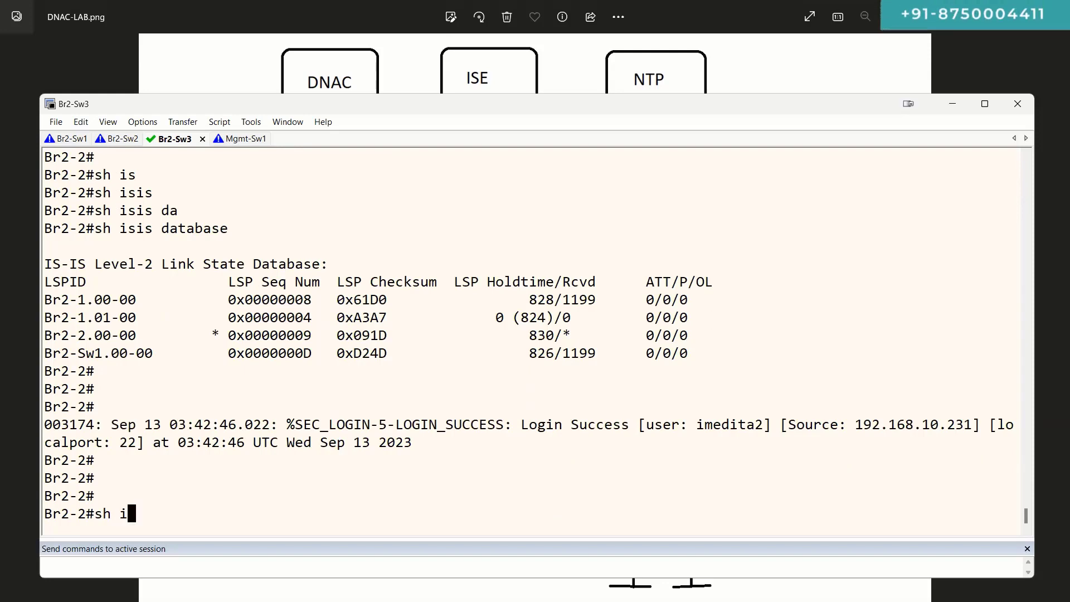
pyautogui.press('Tab')
pyautogui.press('Tab')
pyautogui.write('ne')
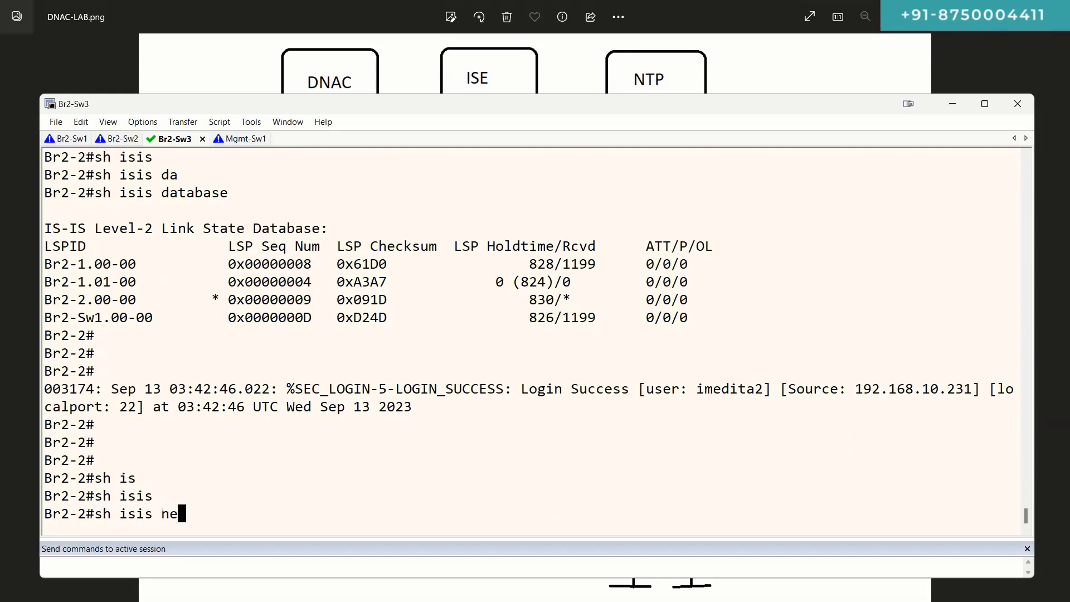
pyautogui.press('Tab')
pyautogui.press('Return')
# Step: Run 'sh ip protocols' and highlight the IS-IS protocol output
pyautogui.press('Return')
pyautogui.press('Return')
pyautogui.write('sh ip pro')
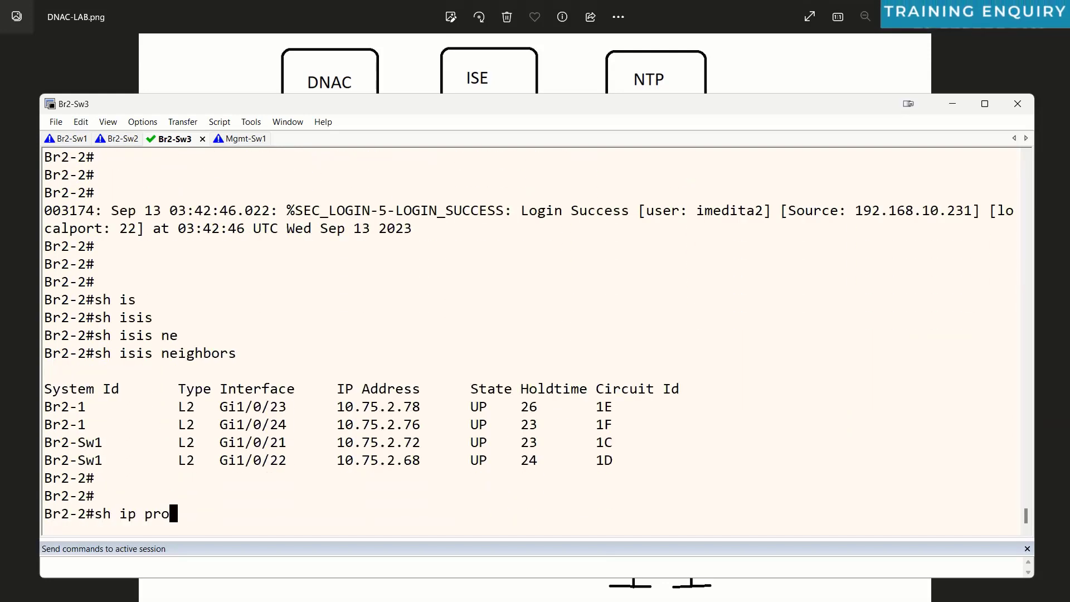
pyautogui.press('Tab')
pyautogui.press('Return')
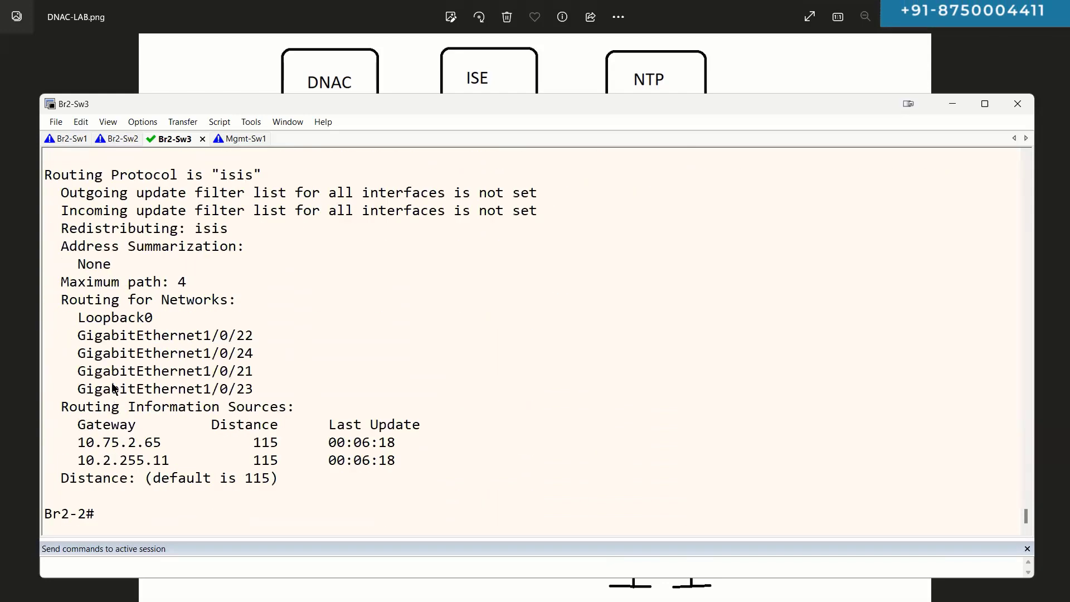
pyautogui.moveTo(46, 168); pyautogui.dragTo(463, 496)
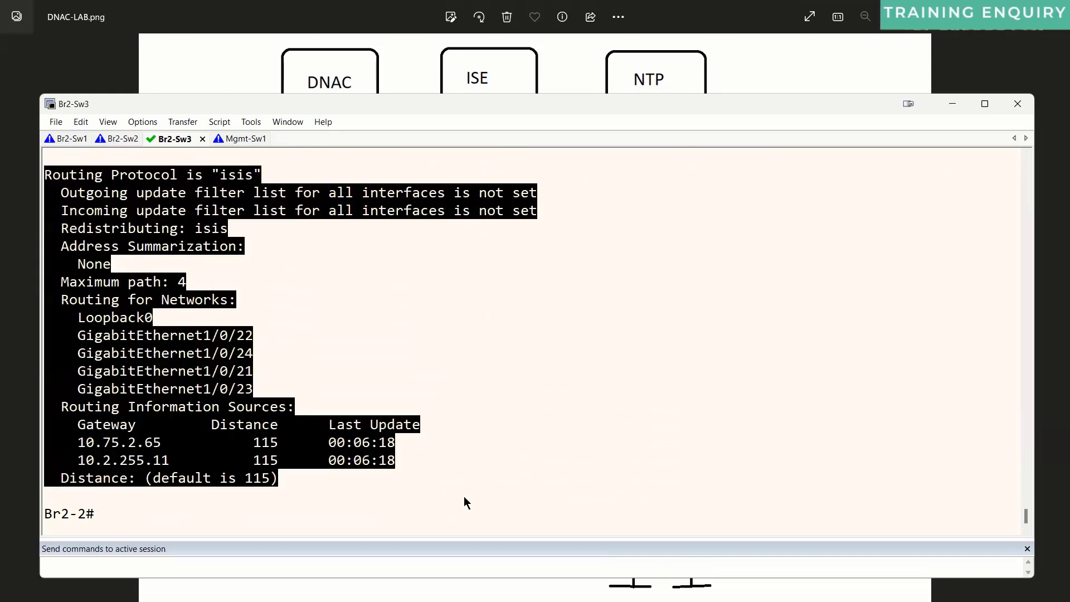
pyautogui.click(464, 496)
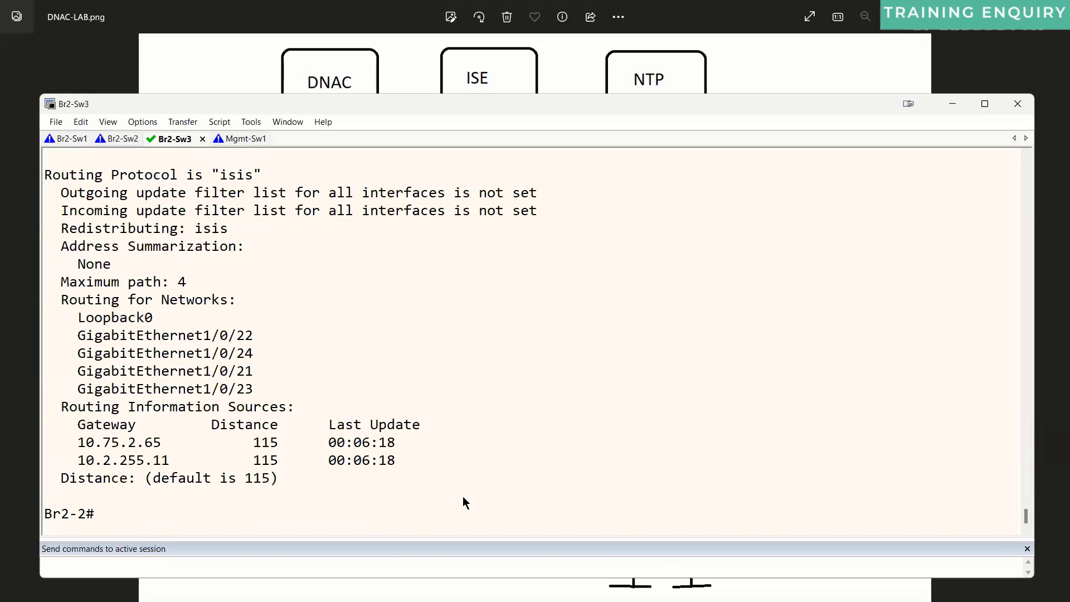
# Step: Show the full IS-IS route table with 'sh ip route isis'
pyautogui.write('sh ip route is')
pyautogui.press('Tab')
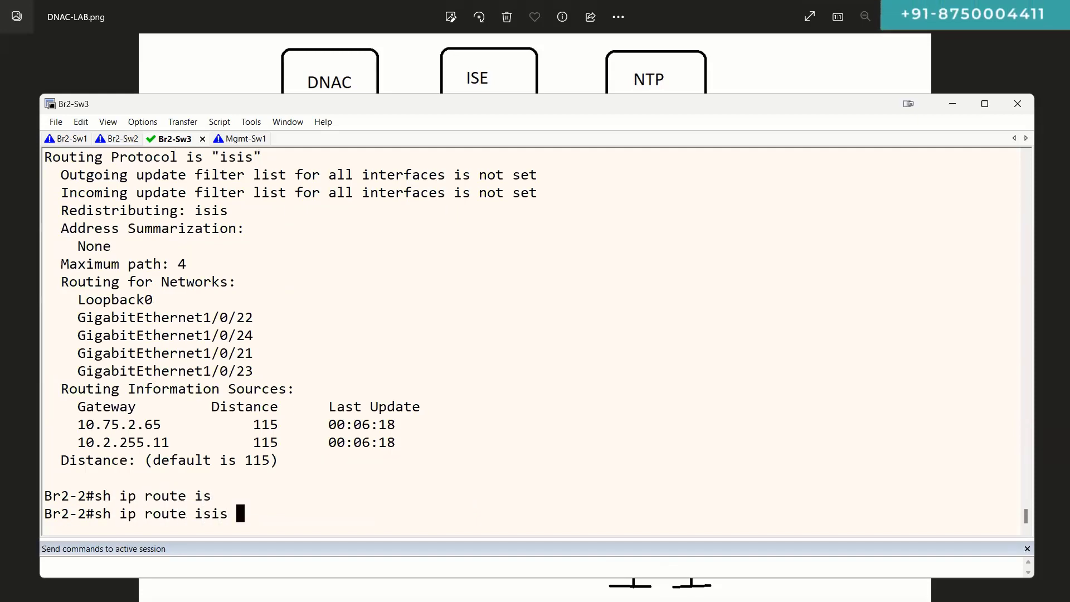
pyautogui.press('Return')
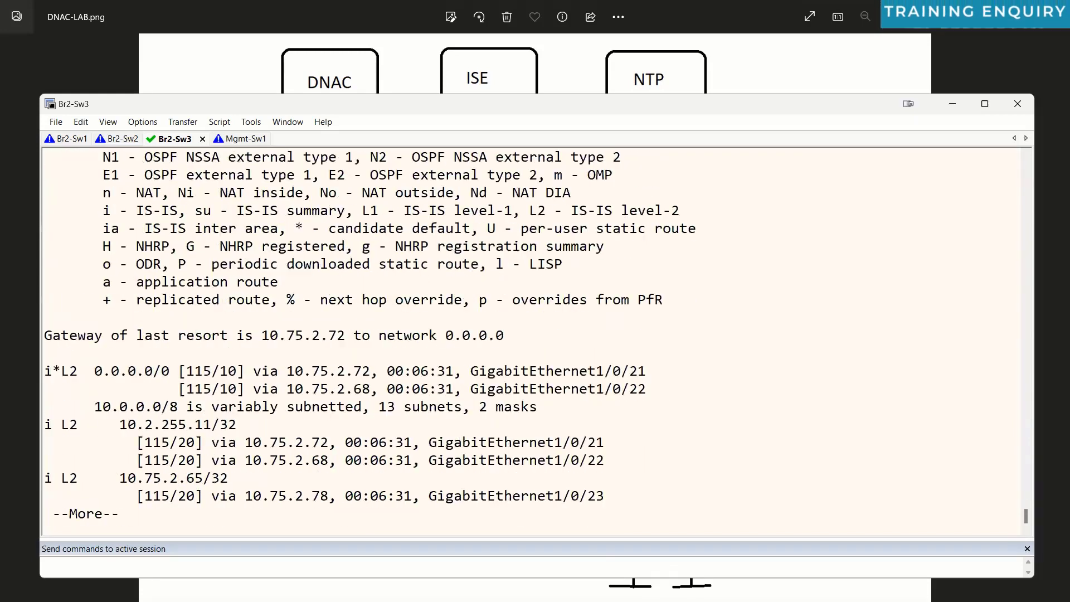
pyautogui.press('space')
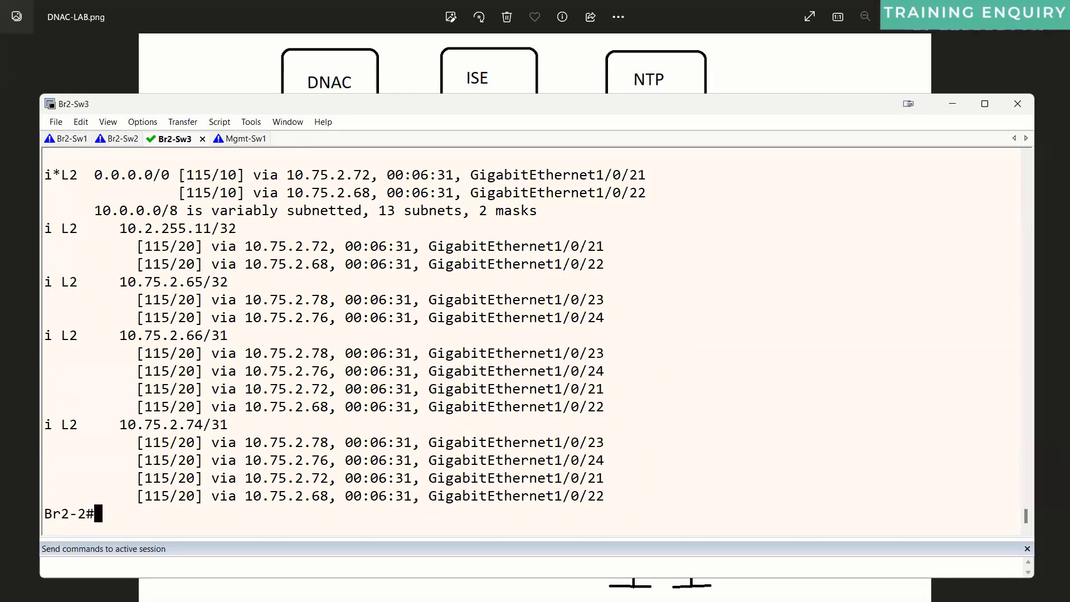
pyautogui.click(494, 86)
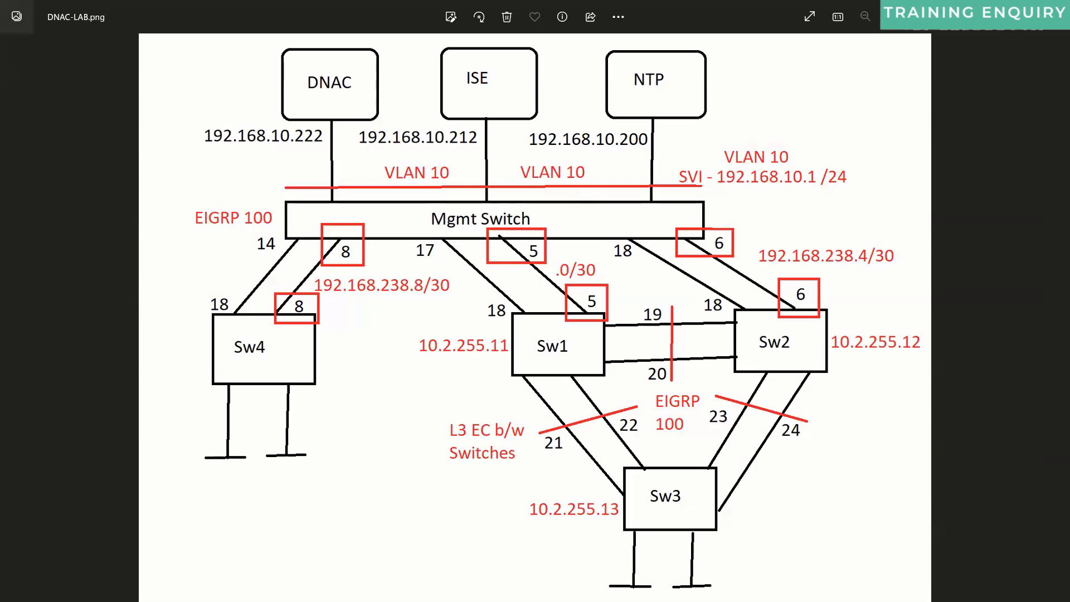
# Step: On Br2-1, run 'sh ip int br | ex un' and highlight up interfaces Gi1/0/19, 20, 23, 24
pyautogui.hotkey('alt', 'Tab')
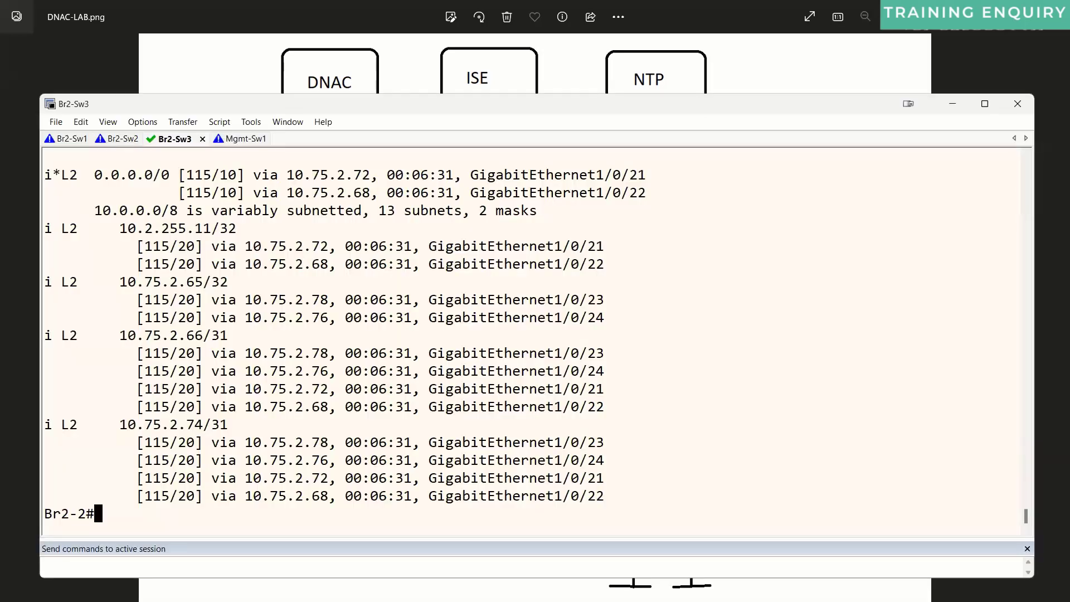
pyautogui.click(134, 142)
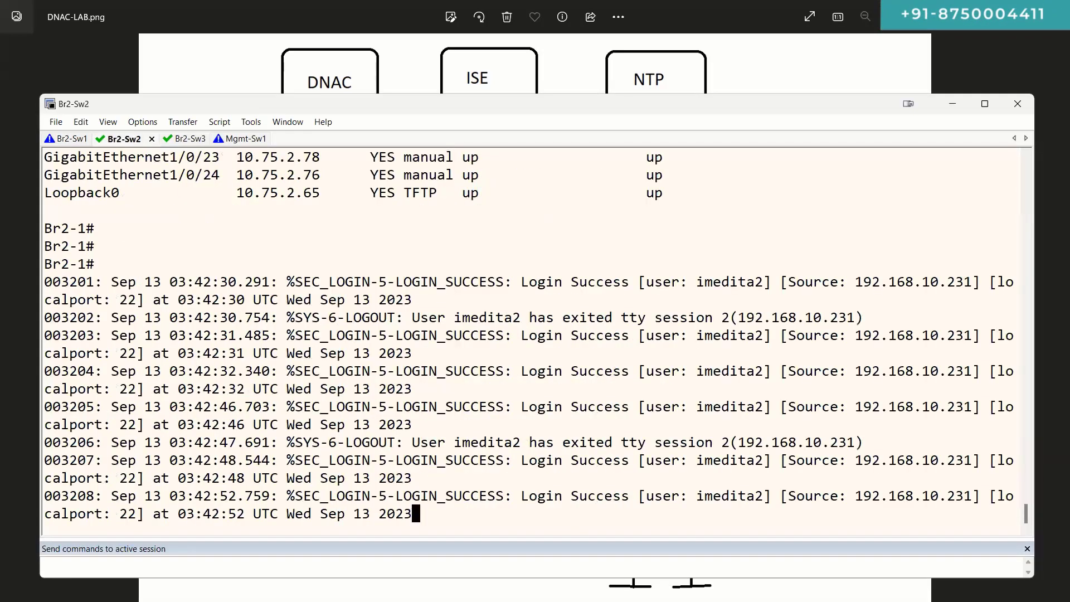
pyautogui.press('Return')
pyautogui.press('Return')
pyautogui.press('Return')
pyautogui.write('sh ip int')
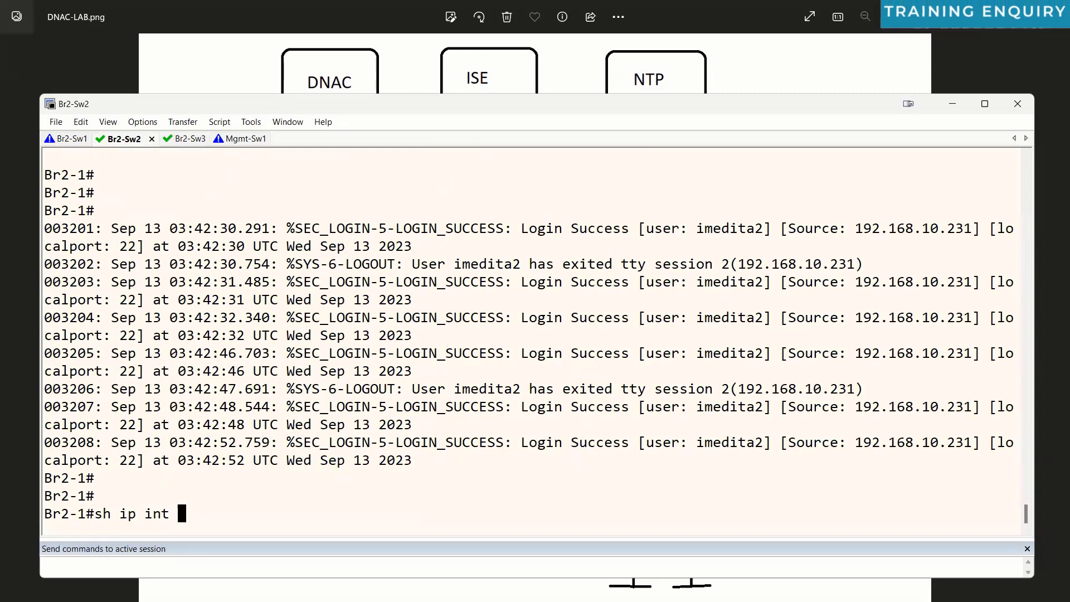
pyautogui.write(' br | ex un')
pyautogui.press('Return')
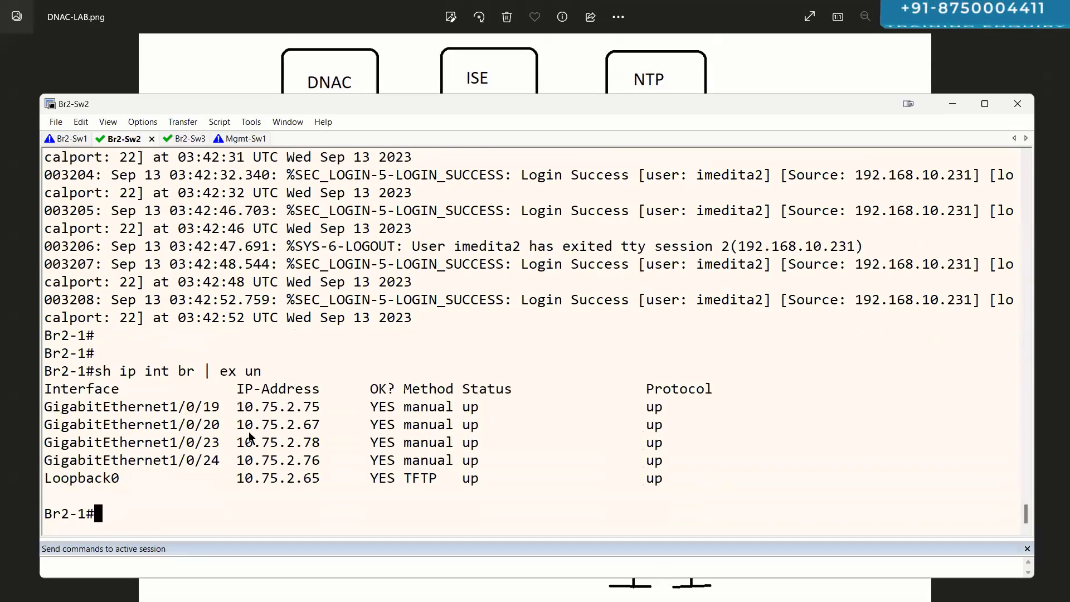
pyautogui.moveTo(138, 407); pyautogui.dragTo(672, 466)
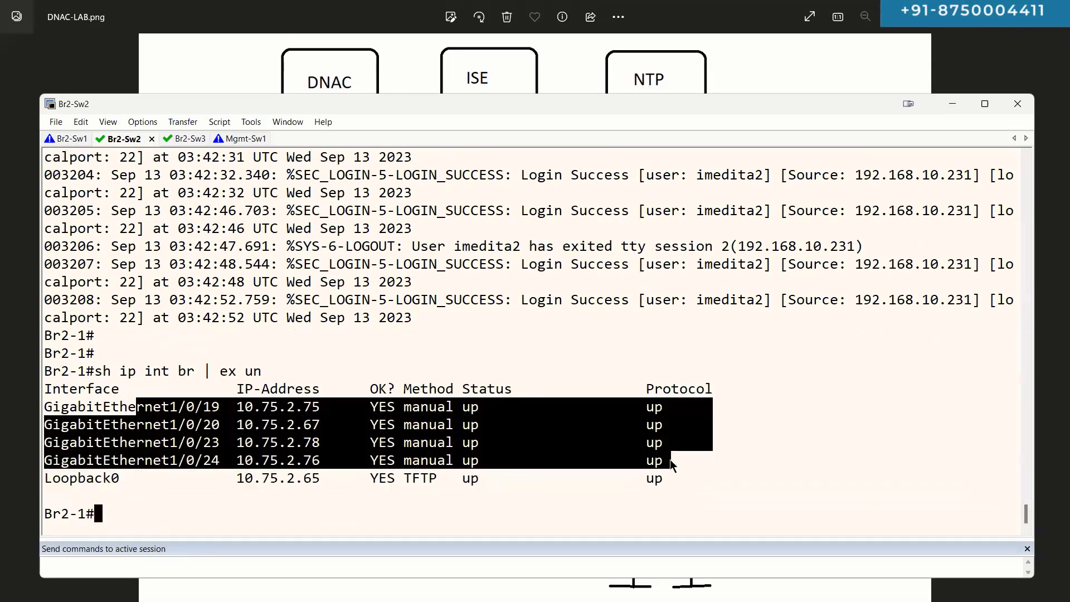
pyautogui.click(662, 76)
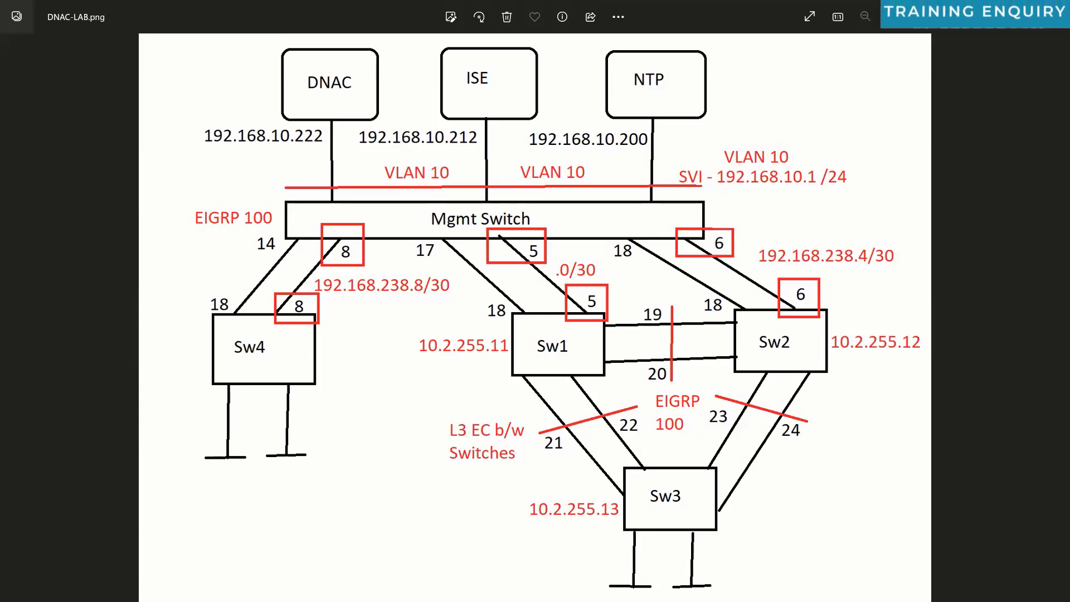
pyautogui.hotkey('alt', 'Tab')
pyautogui.scroll(3, 525, 301)
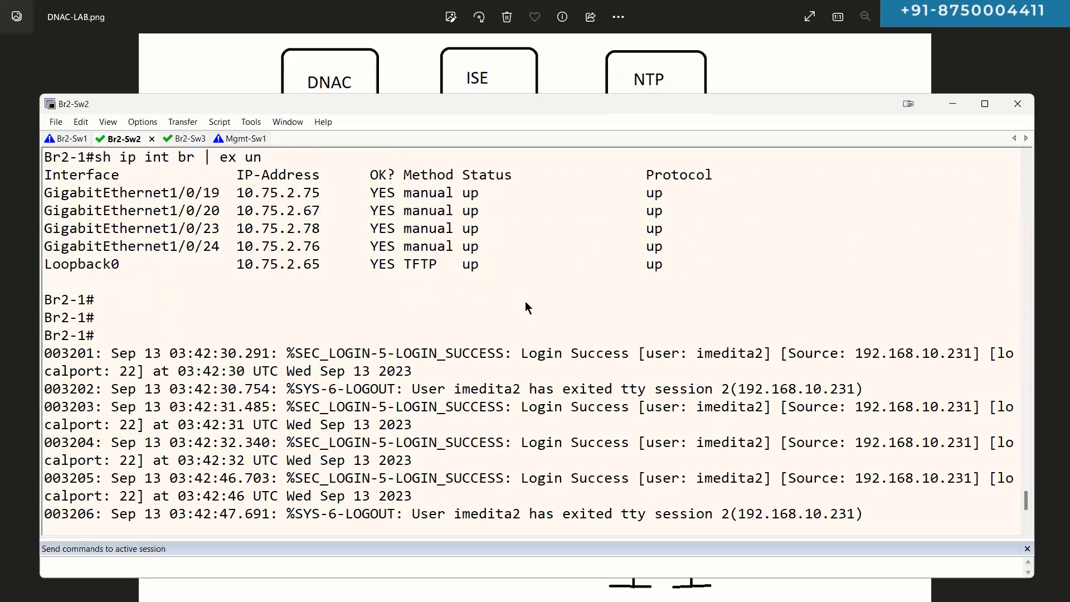
pyautogui.scroll(20, 525, 301)
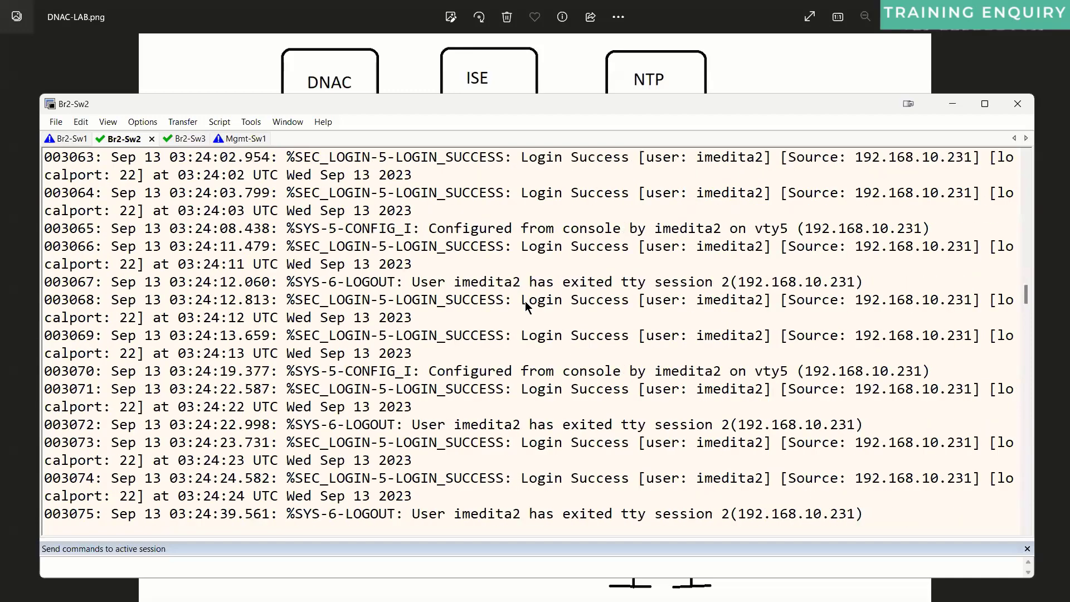
pyautogui.scroll(15, 525, 301)
pyautogui.scroll(6, 547, 344)
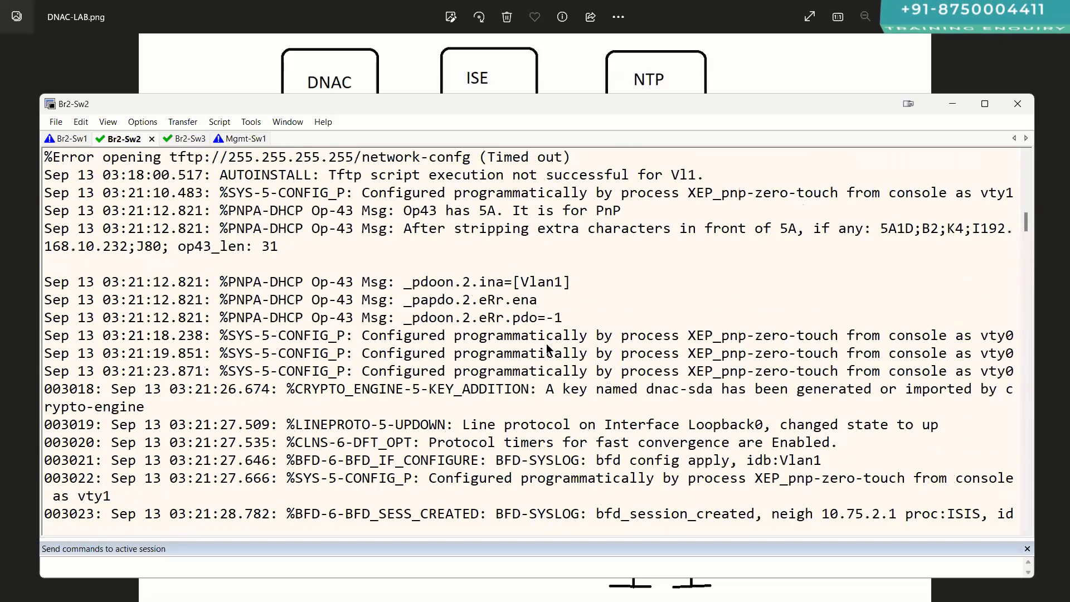
pyautogui.scroll(10, 546, 344)
pyautogui.scroll(-8, 549, 355)
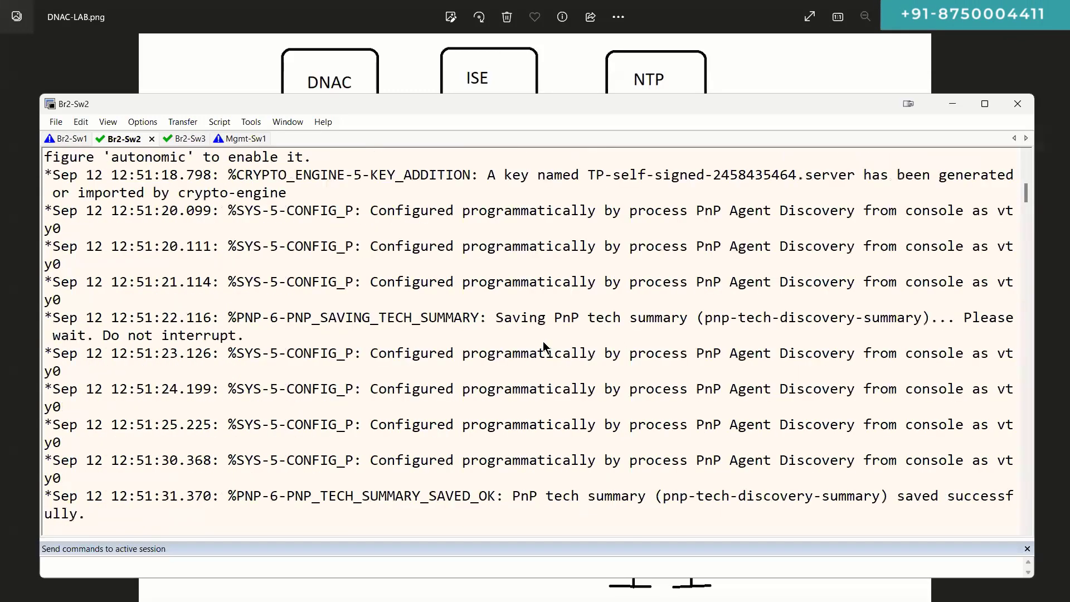
pyautogui.scroll(-4, 543, 346)
pyautogui.scroll(-1, 543, 345)
pyautogui.scroll(12, 425, 288)
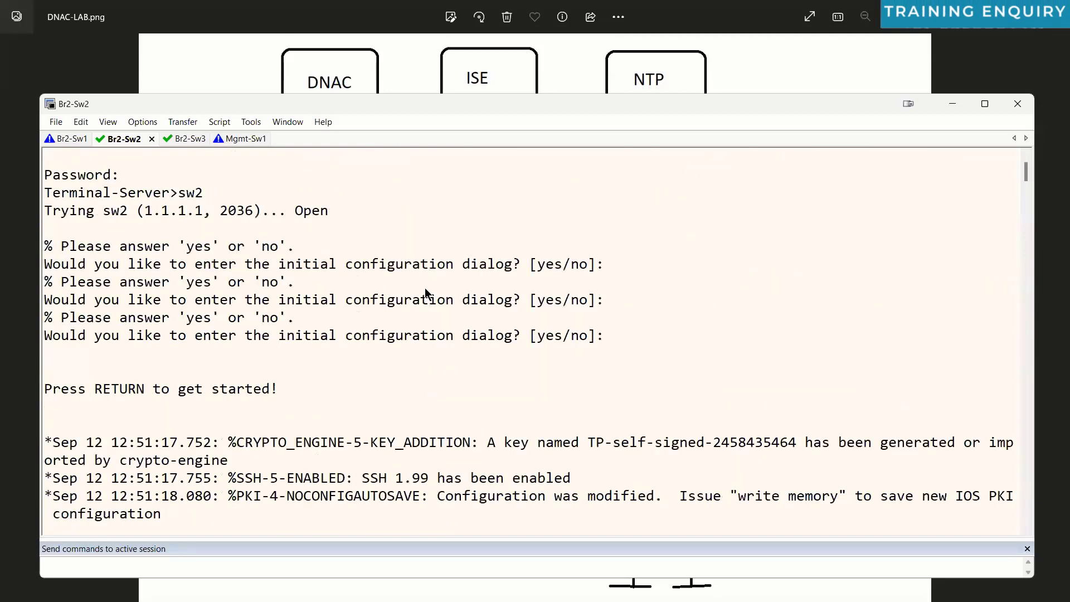
pyautogui.scroll(-3, 425, 288)
pyautogui.tripleClick(633, 283)
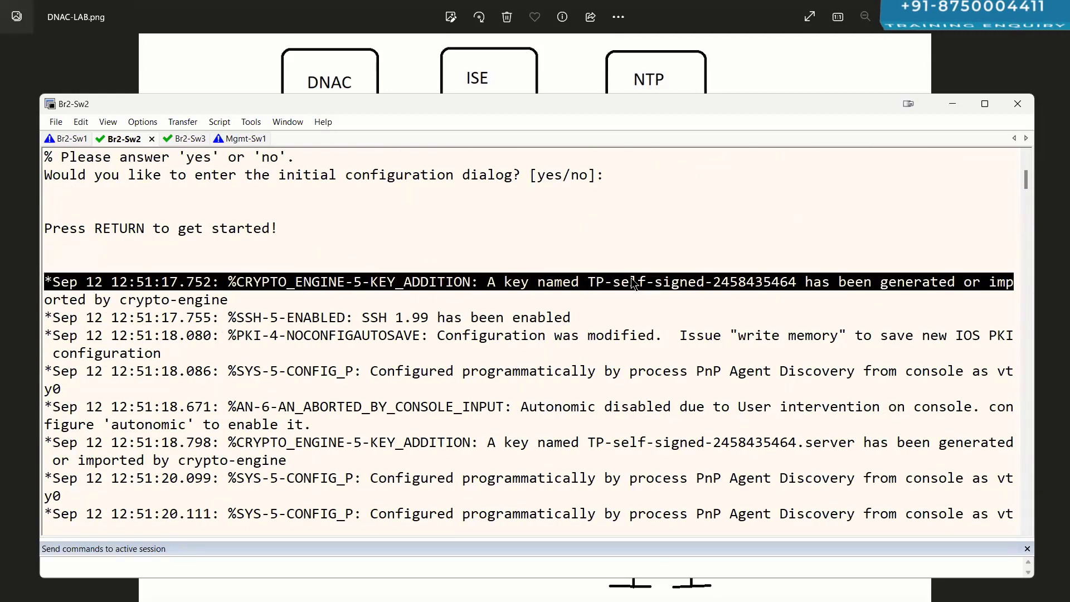
pyautogui.tripleClick(633, 283)
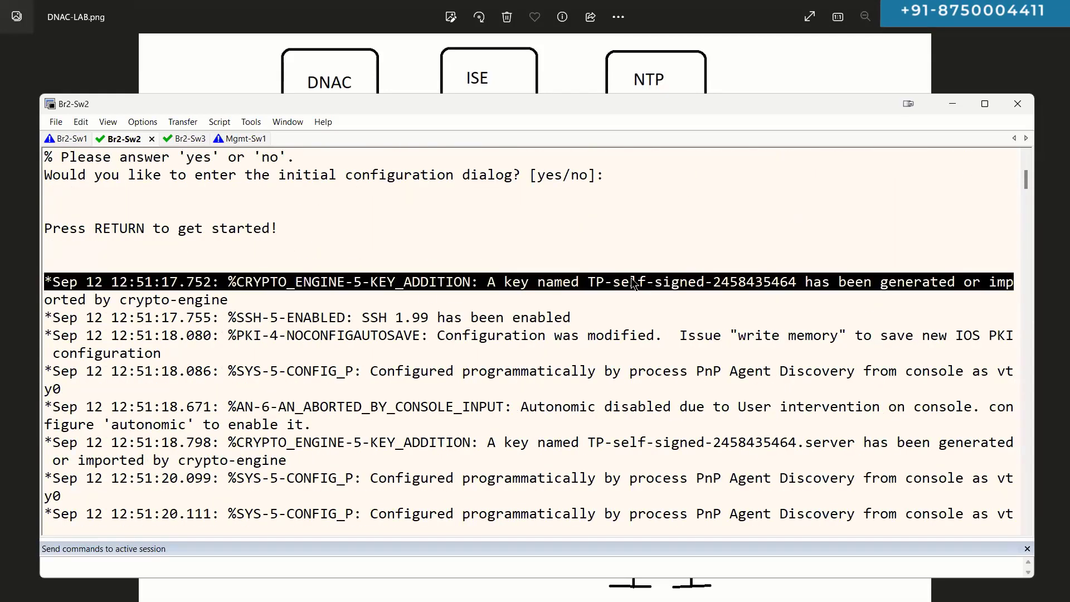
pyautogui.tripleClick(499, 317)
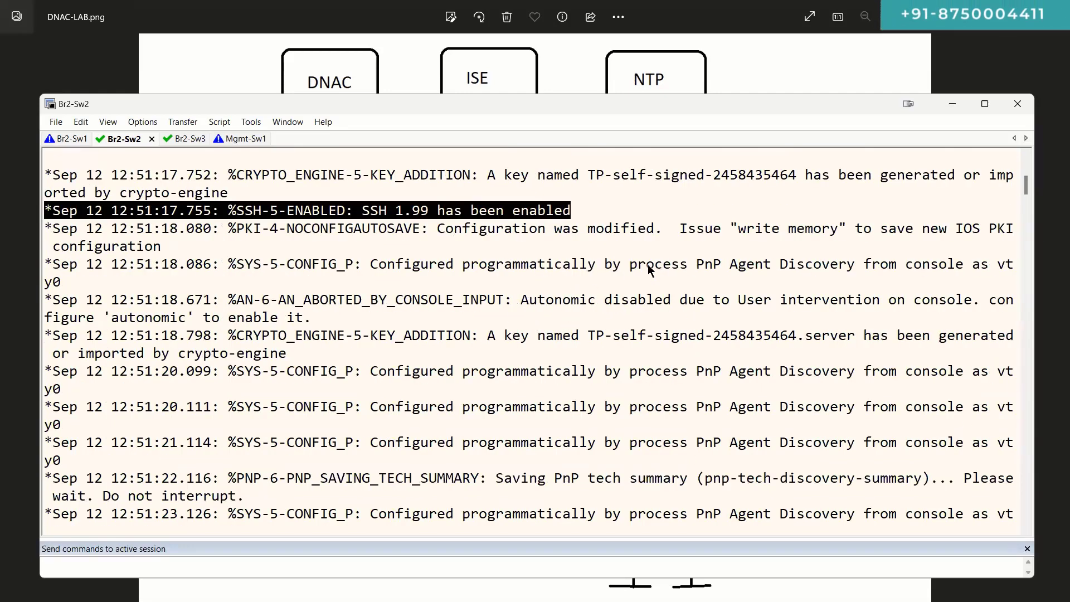
pyautogui.tripleClick(712, 266)
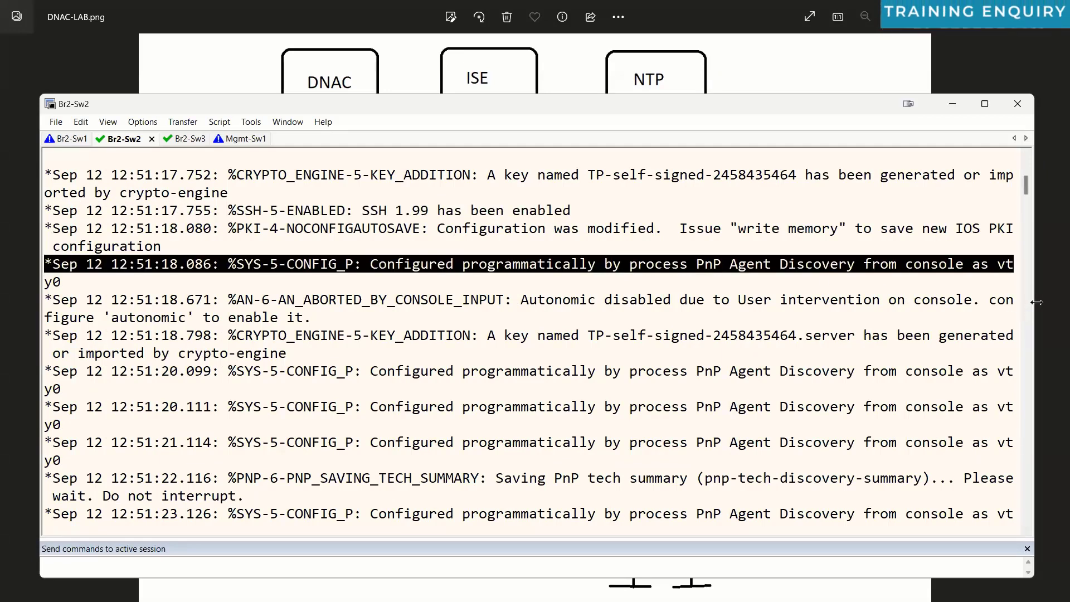
pyautogui.moveTo(1037, 302); pyautogui.dragTo(1068, 302)
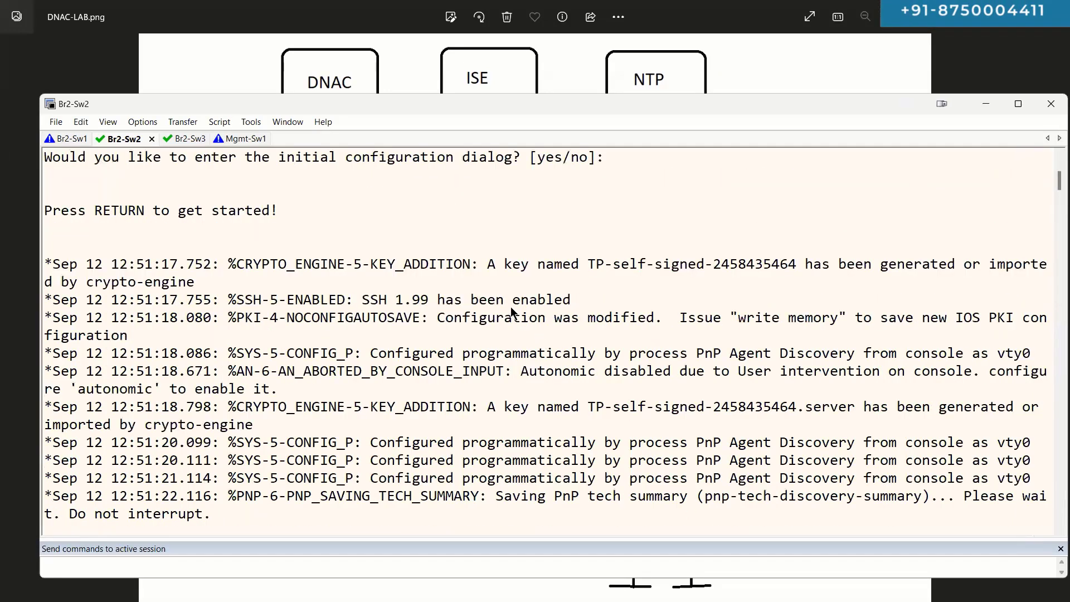
pyautogui.tripleClick(505, 362)
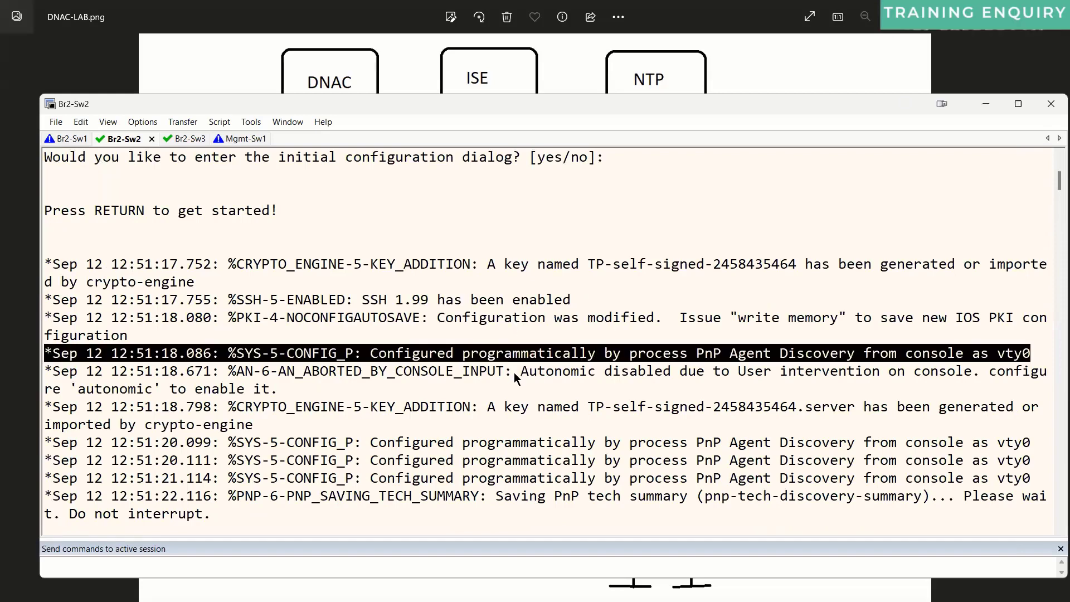
pyautogui.tripleClick(514, 373)
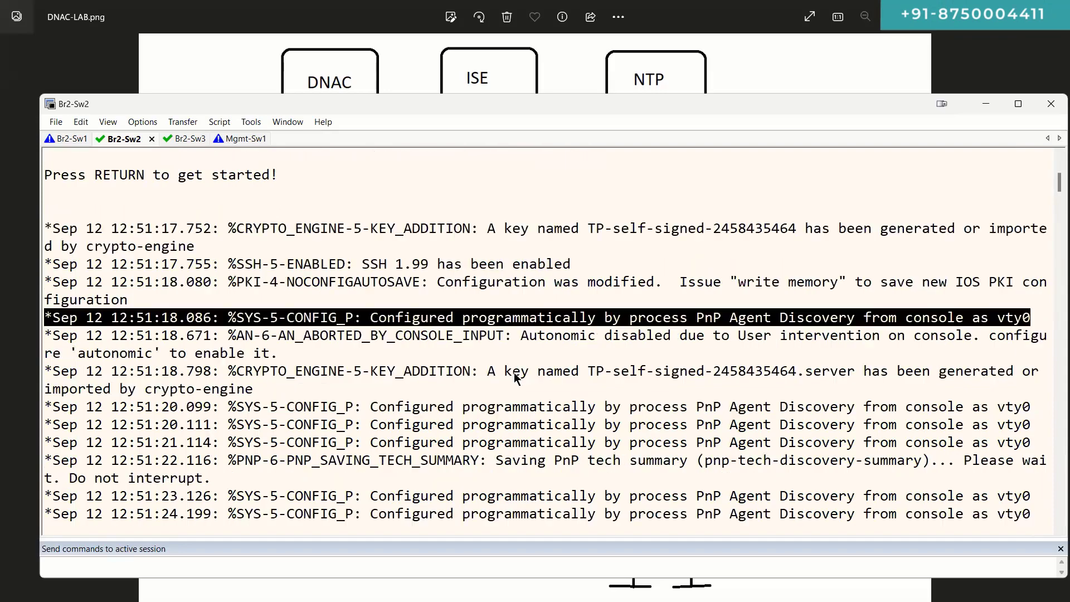
pyautogui.doubleClick(519, 406)
pyautogui.tripleClick(518, 407)
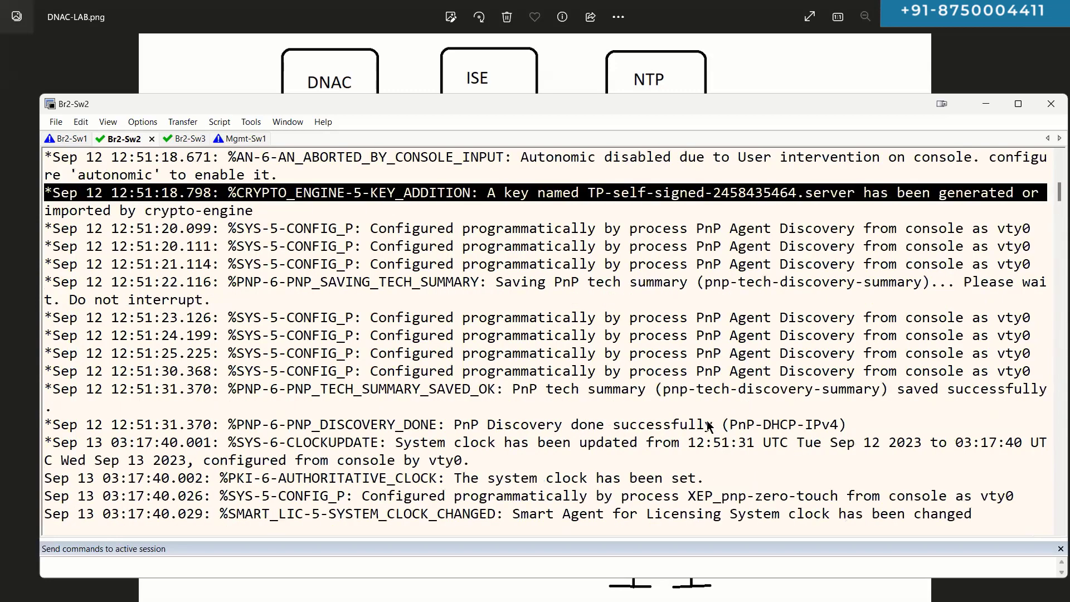
pyautogui.tripleClick(708, 413)
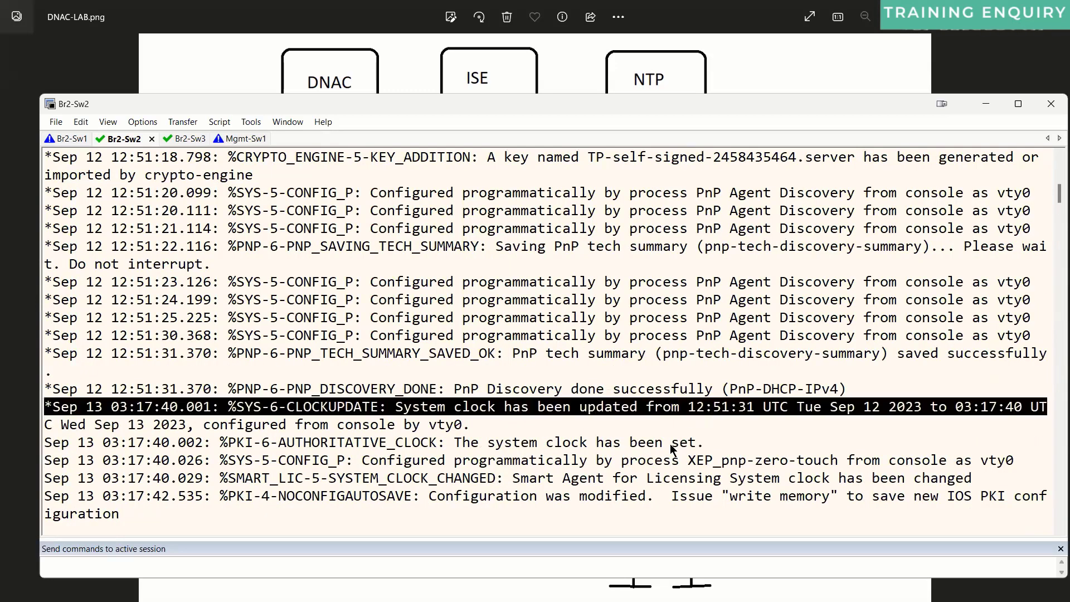
pyautogui.click(670, 444)
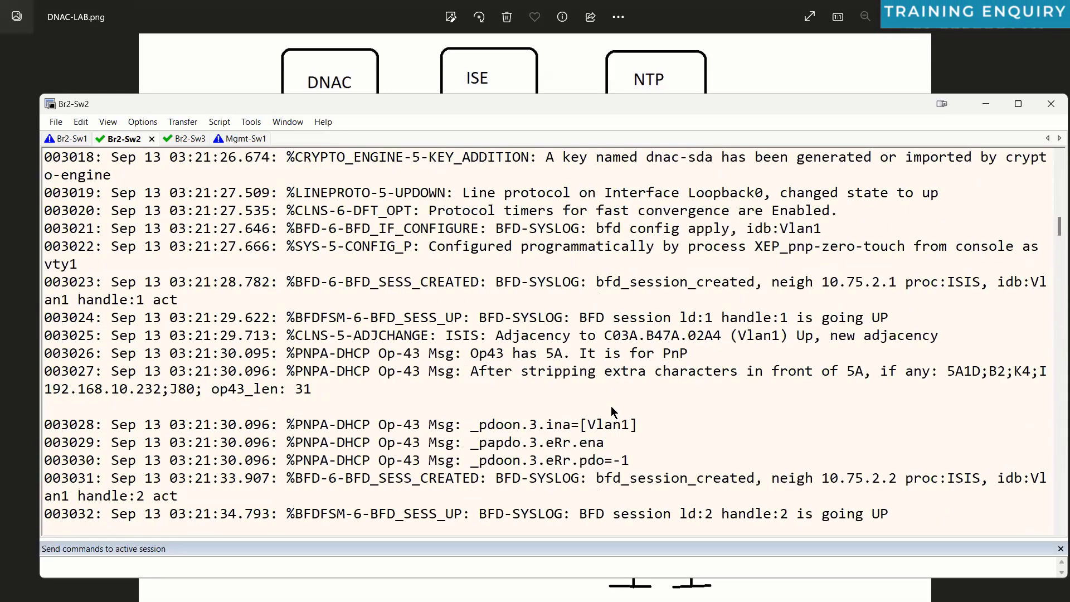
pyautogui.scroll(3, 623, 300)
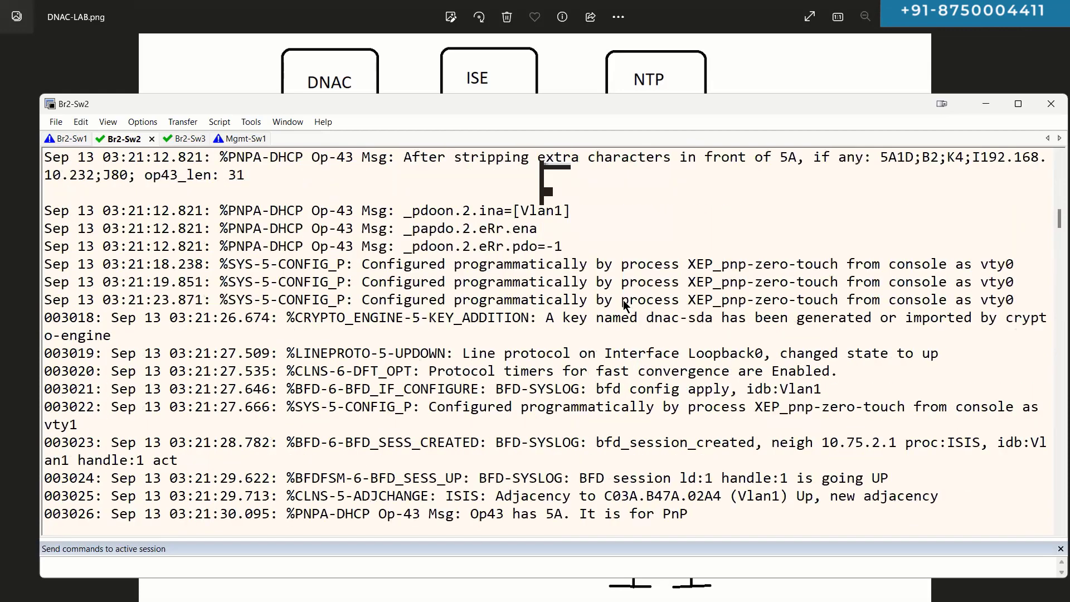
pyautogui.scroll(-1, 623, 299)
pyautogui.doubleClick(627, 303)
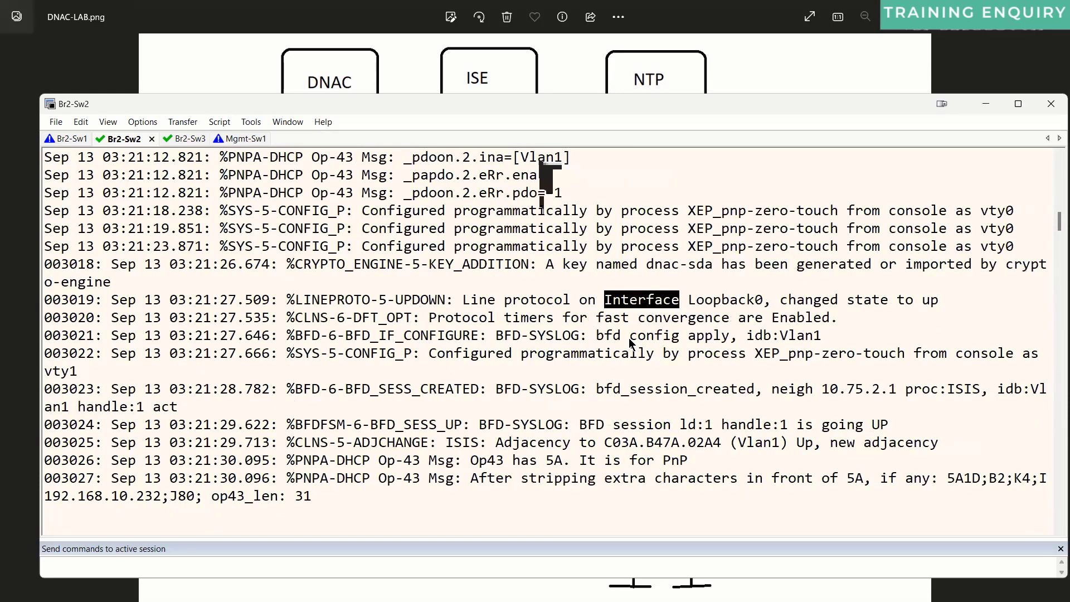
pyautogui.tripleClick(628, 337)
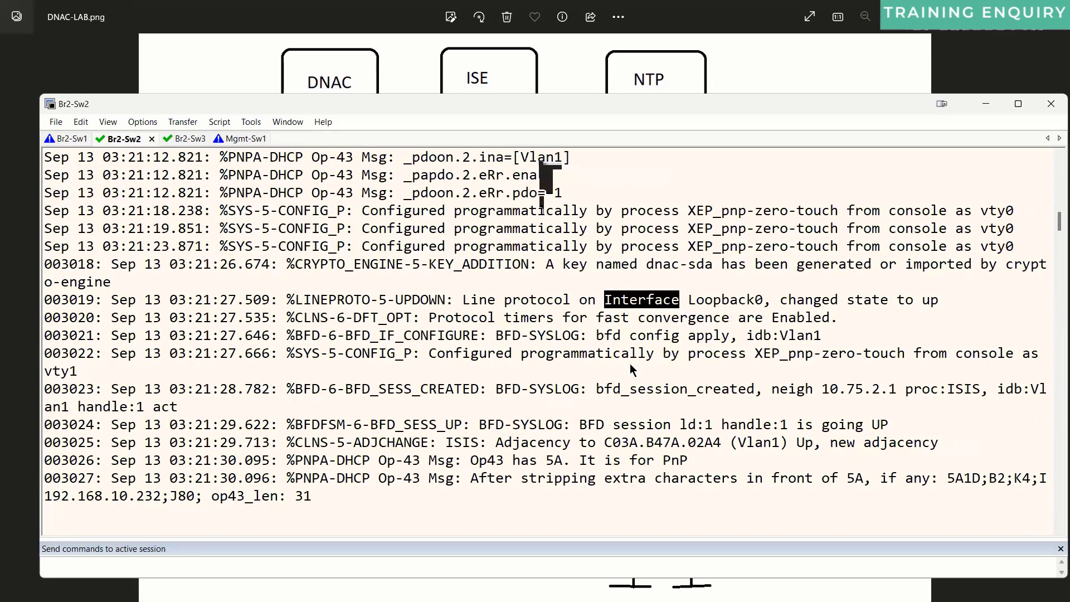
pyautogui.tripleClick(610, 424)
pyautogui.tripleClick(609, 447)
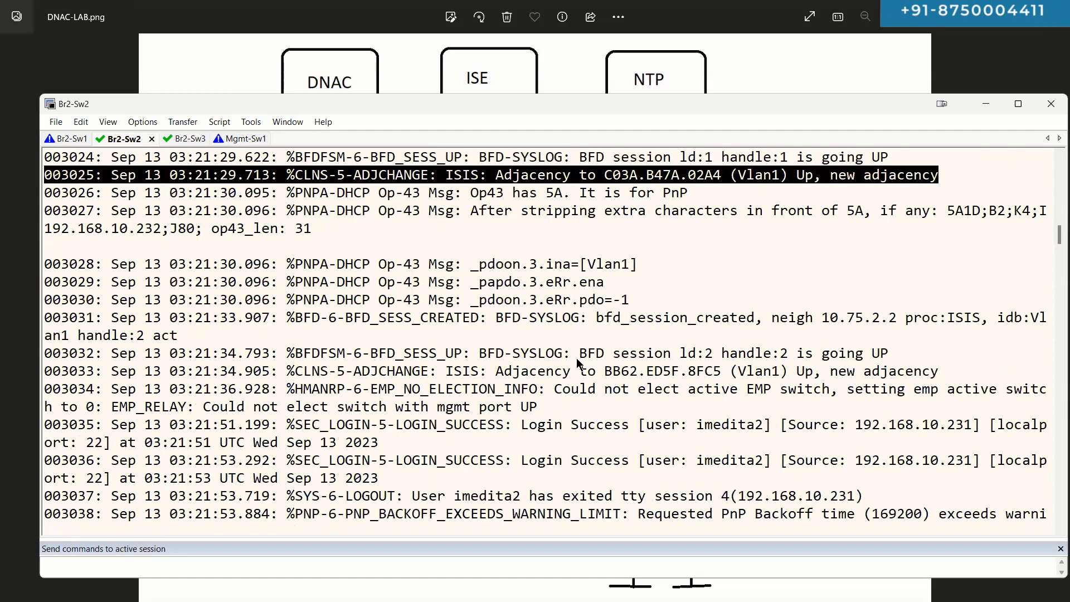
pyautogui.click(577, 358)
pyautogui.tripleClick(578, 358)
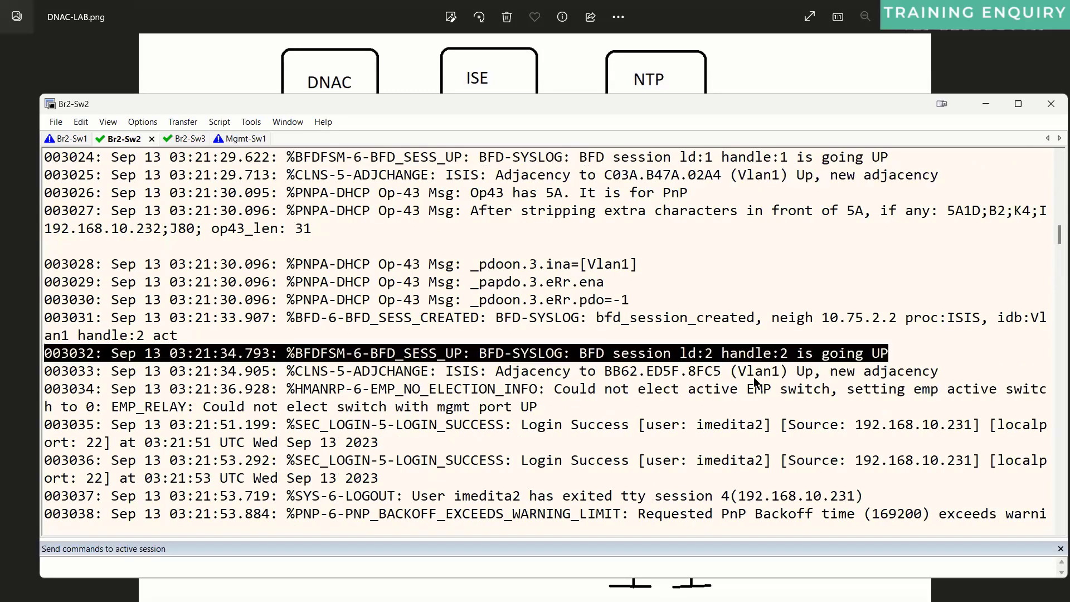
pyautogui.tripleClick(727, 373)
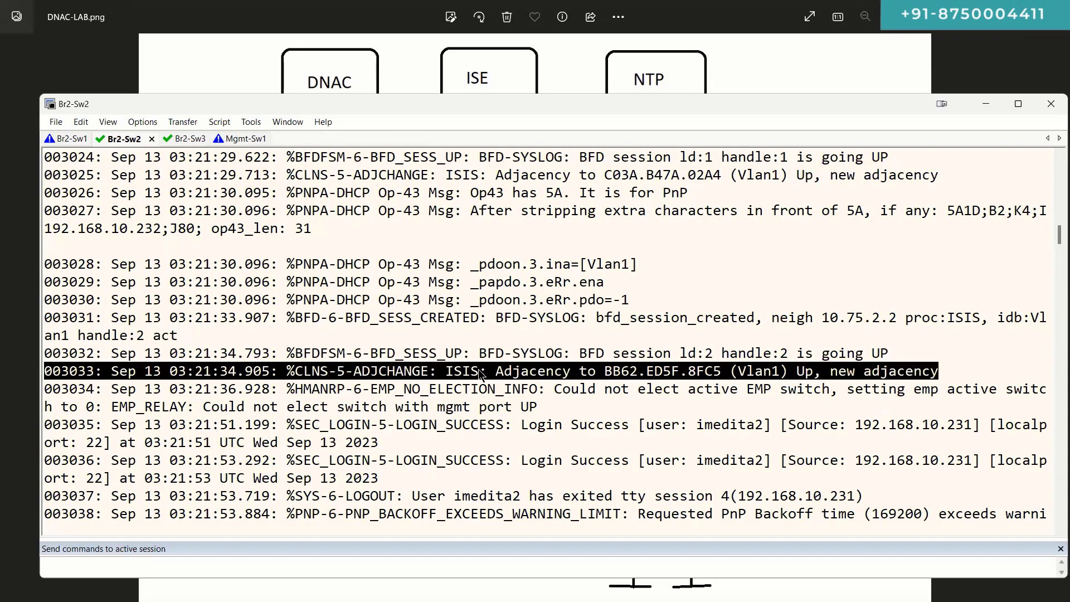
pyautogui.scroll(-3, 558, 335)
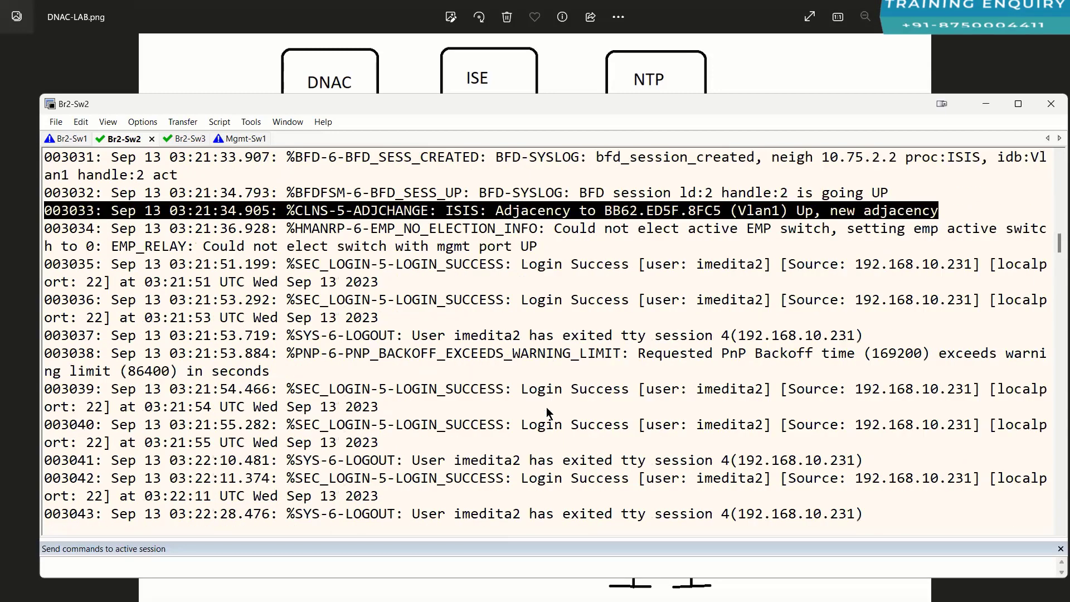
pyautogui.doubleClick(583, 267)
pyautogui.doubleClick(595, 301)
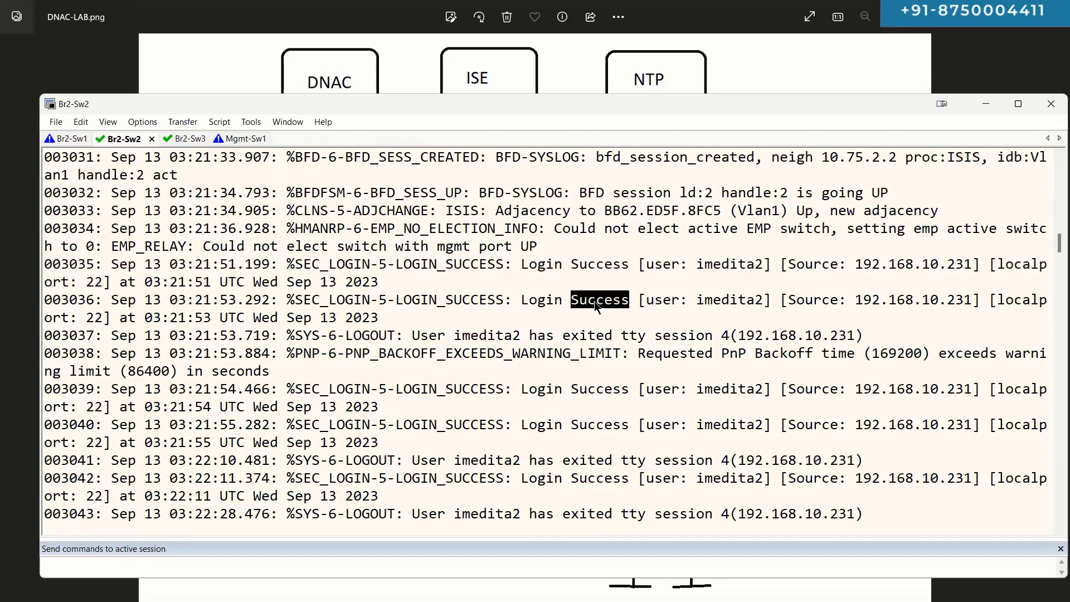
pyautogui.click(594, 301)
pyautogui.doubleClick(574, 265)
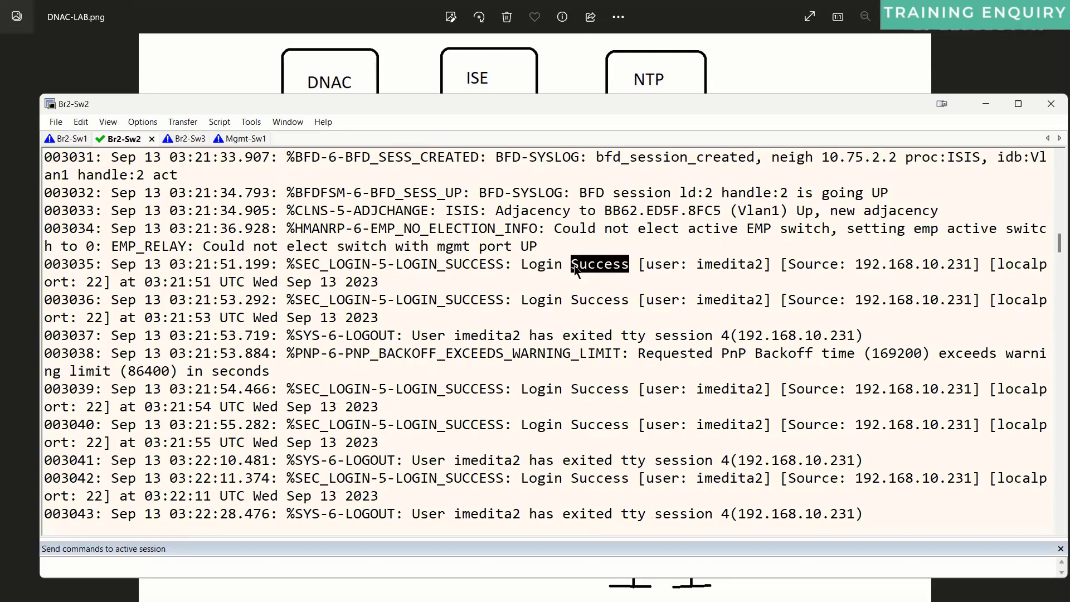
pyautogui.click(574, 265)
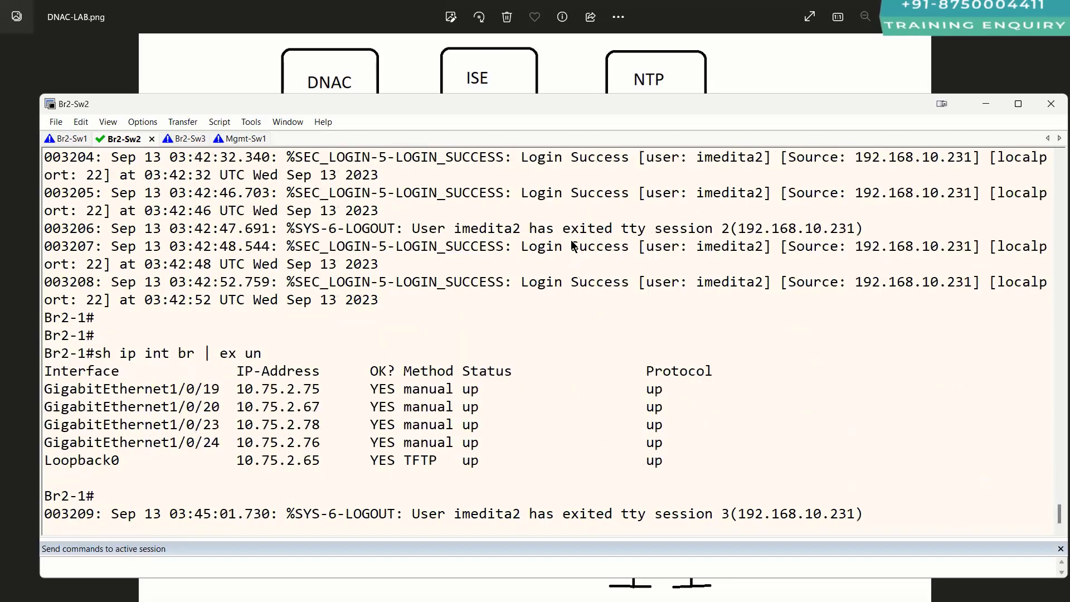
pyautogui.scroll(6, 574, 257)
pyautogui.scroll(10, 575, 245)
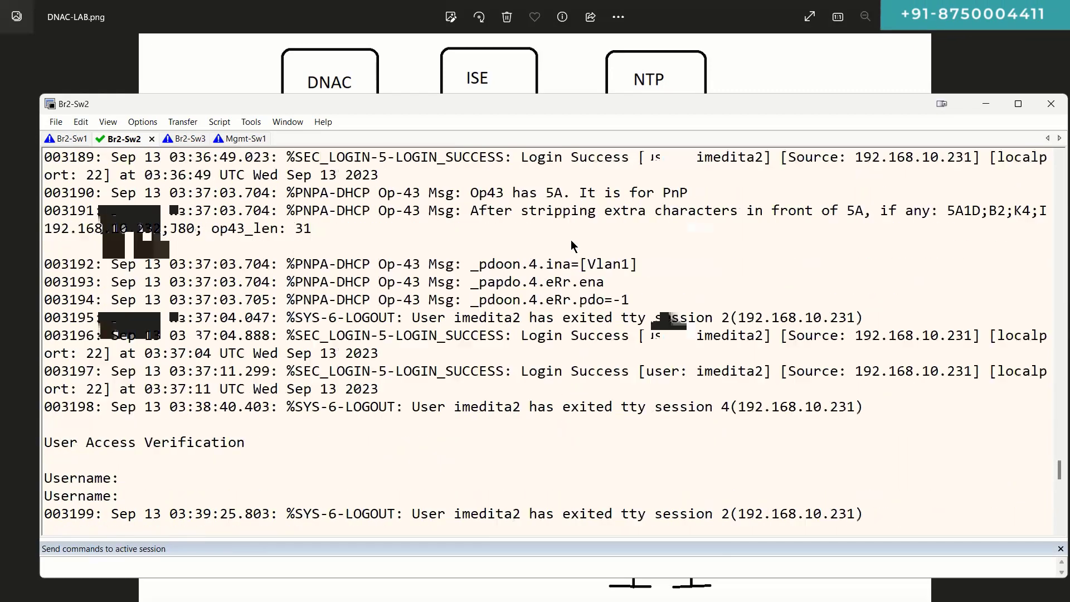
pyautogui.scroll(4, 572, 290)
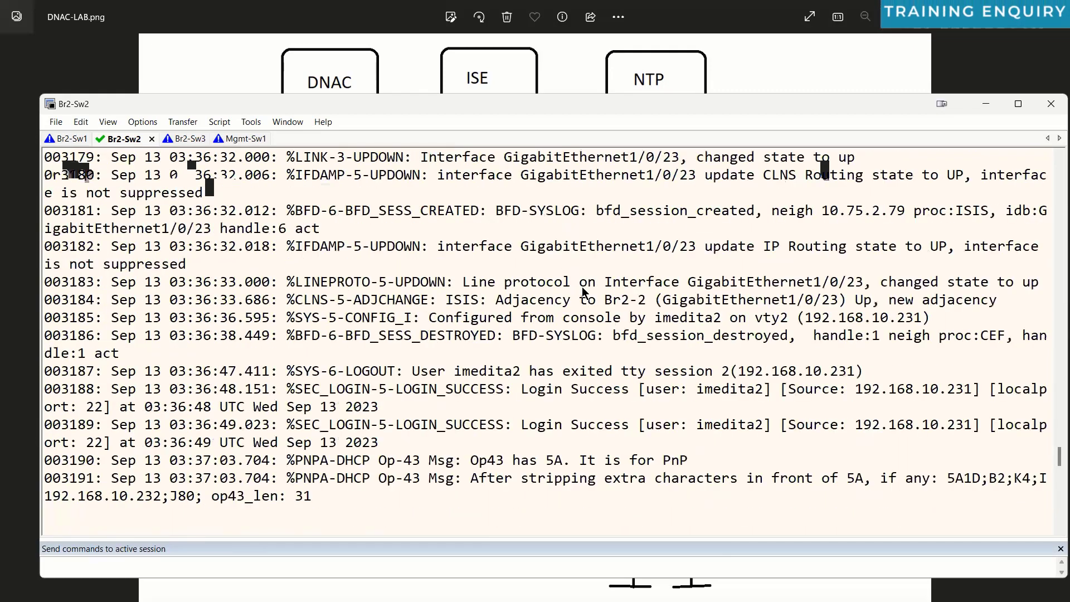
pyautogui.scroll(15, 584, 291)
pyautogui.scroll(-20, 583, 292)
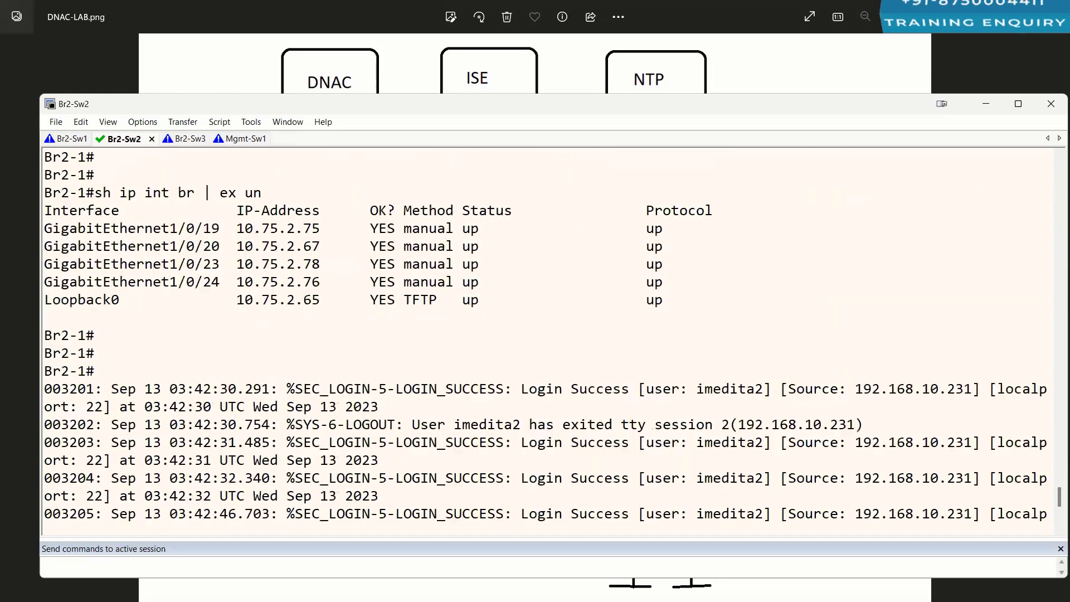
pyautogui.scroll(-6, 583, 292)
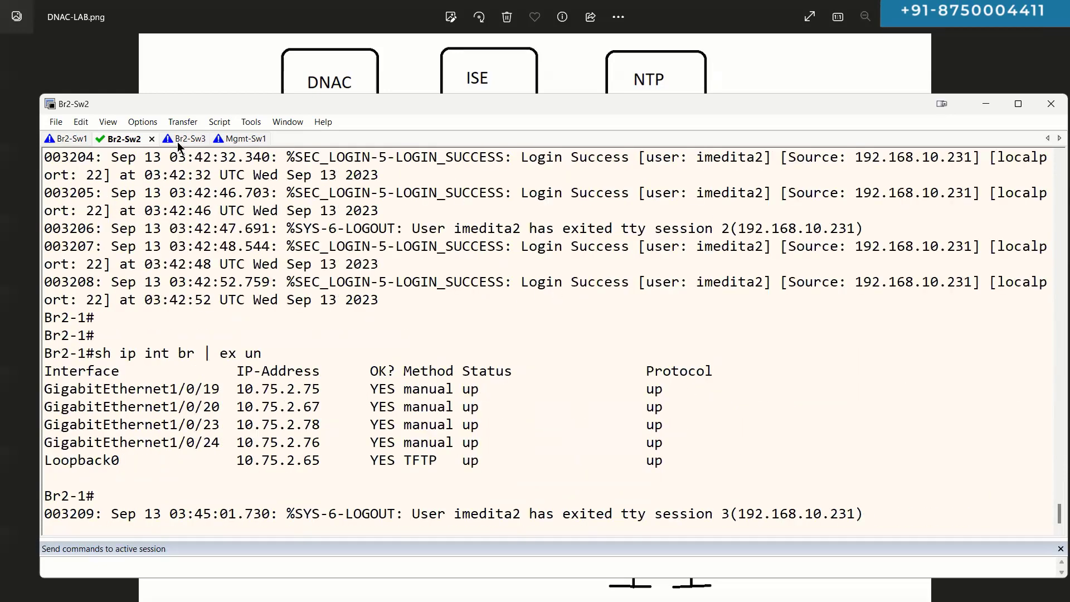
pyautogui.press('Return')
pyautogui.press('Return')
pyautogui.press('Return')
pyautogui.press('Return')
# Step: In the Br2-Sw3 session, show and highlight the router isis block via 'sh run | s r is'
pyautogui.click(177, 142)
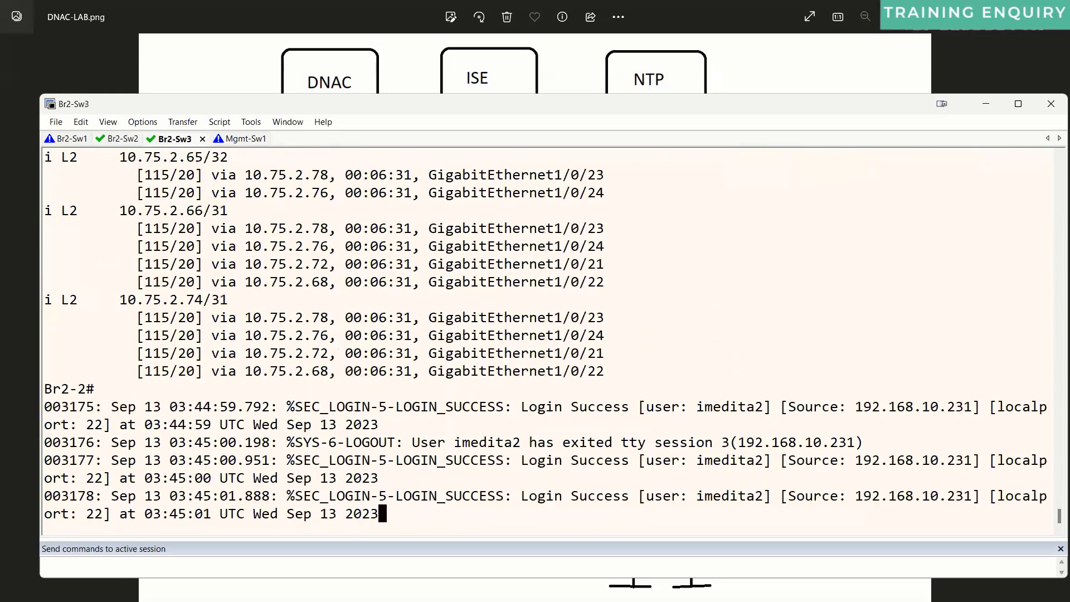
pyautogui.press('Return')
pyautogui.press('Return')
pyautogui.press('Return')
pyautogui.press('Return')
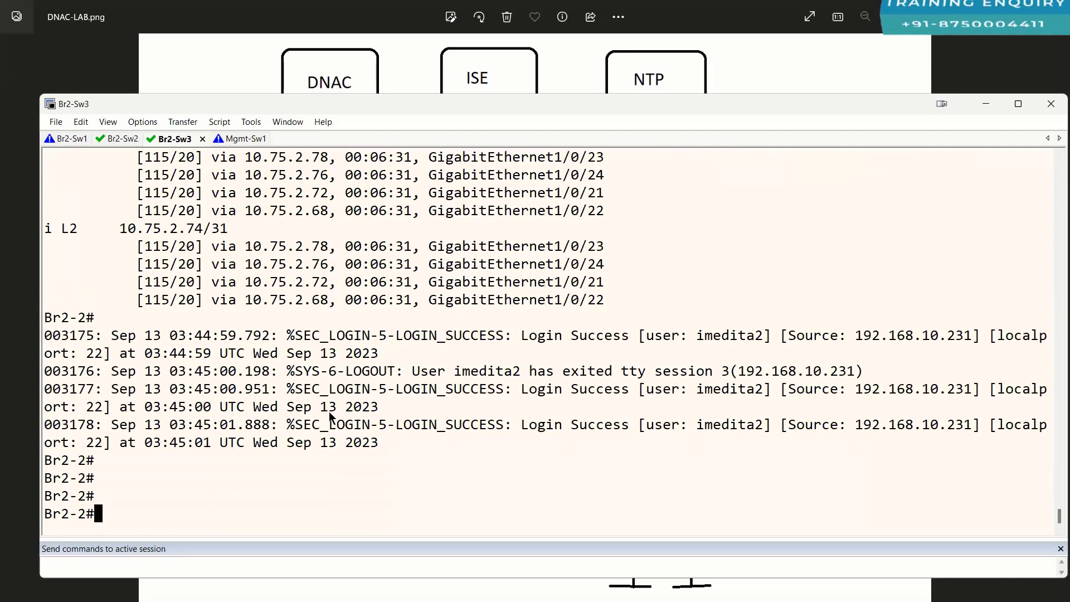
pyautogui.press('Return')
pyautogui.press('Return')
pyautogui.press('Return')
pyautogui.press('Return')
pyautogui.press('Return')
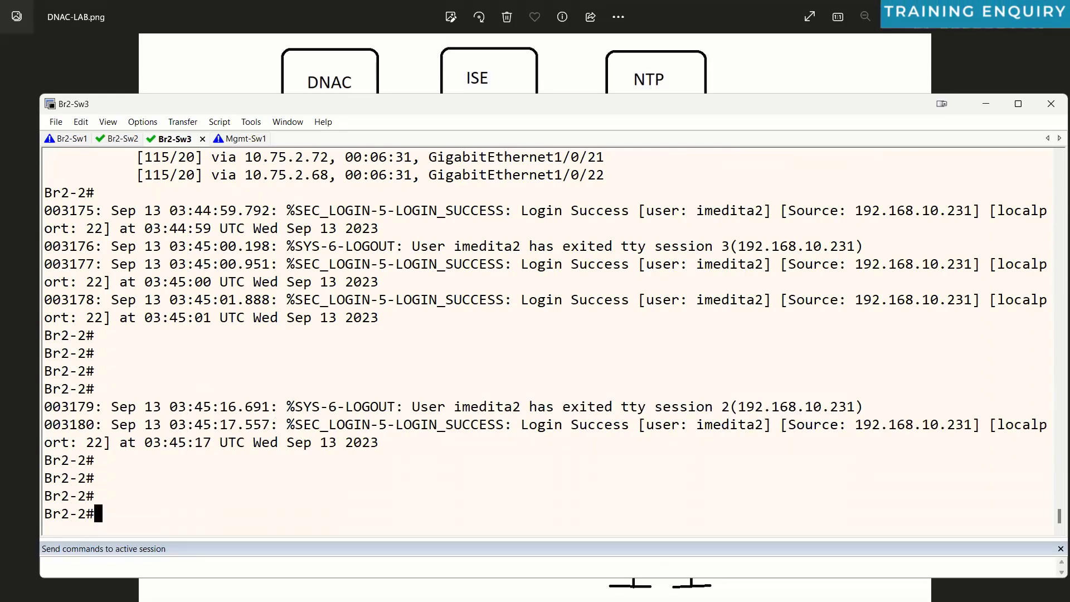
pyautogui.write('sh run | s r ')
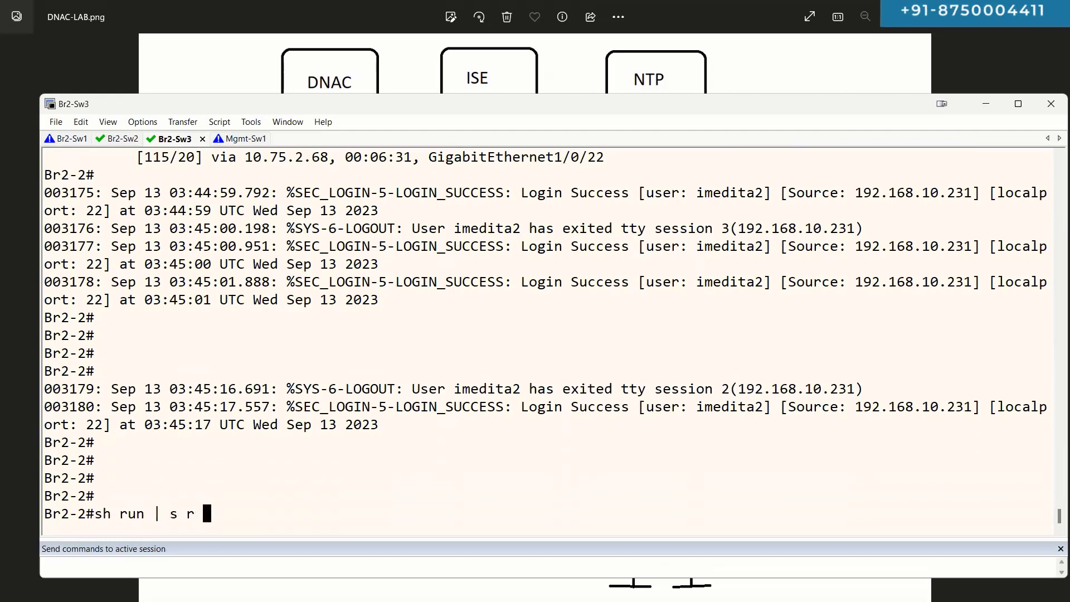
pyautogui.write('is')
pyautogui.press('Return')
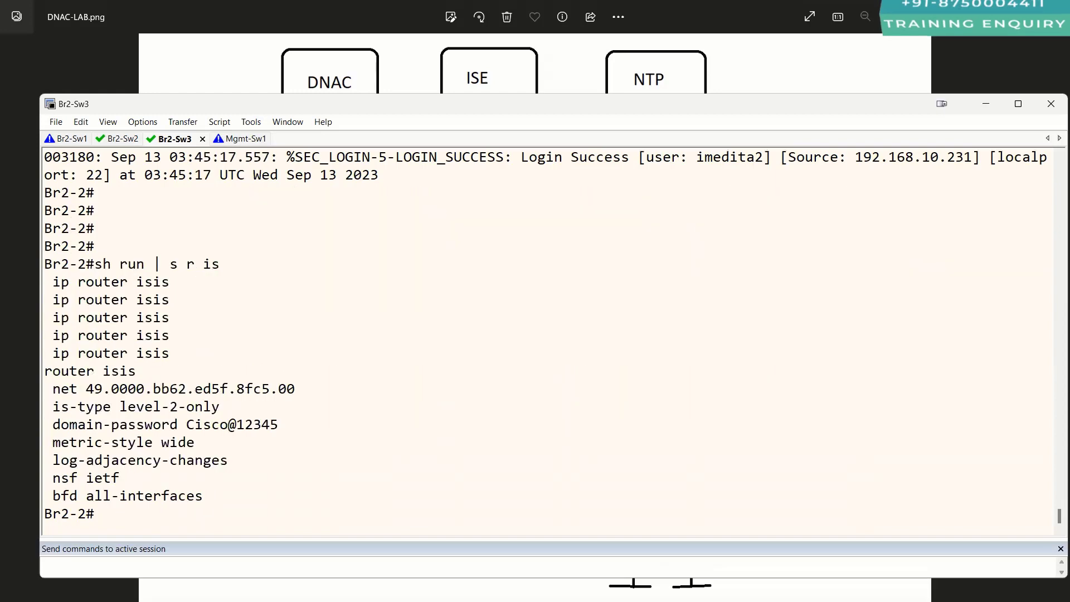
pyautogui.moveTo(54, 377); pyautogui.dragTo(251, 492)
pyautogui.click(251, 491)
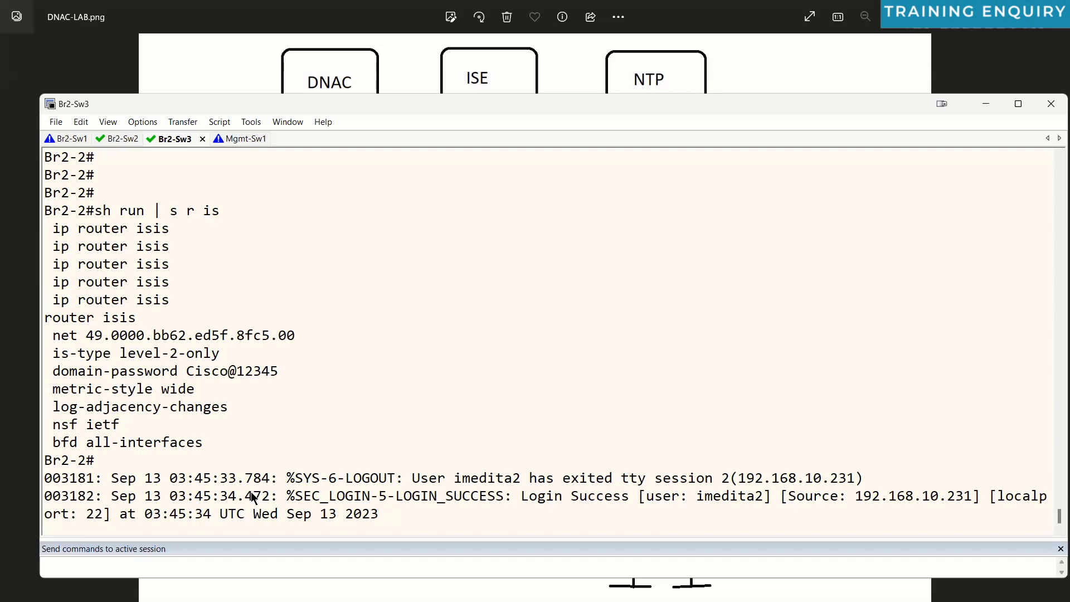
# Step: Add fresh prompts and move to the Br2-Sw1 session
pyautogui.press('Return')
pyautogui.press('Return')
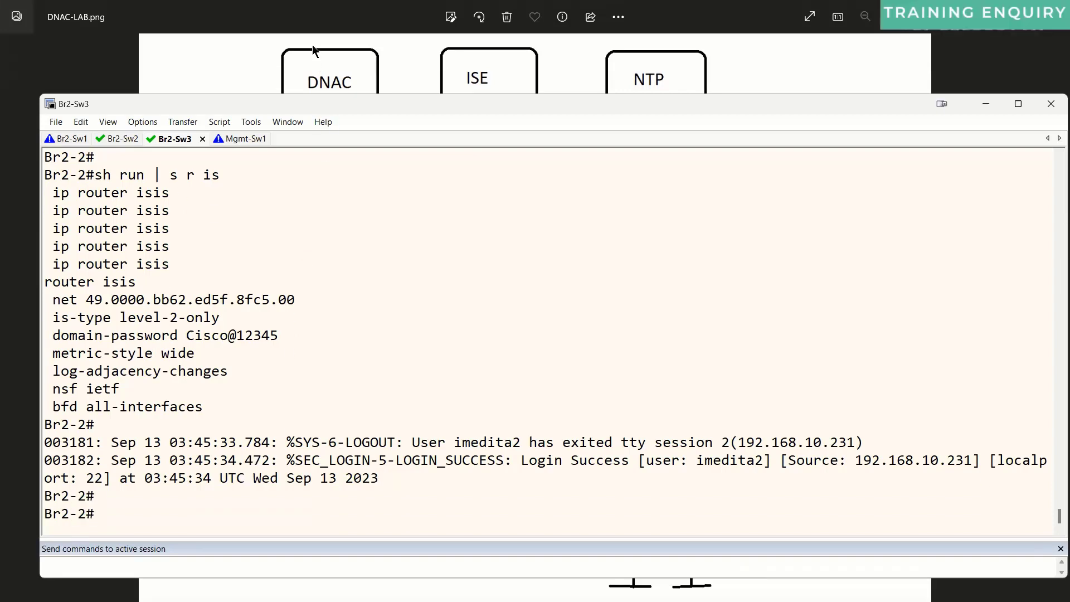
pyautogui.hotkey('alt', 'Tab')
pyautogui.hotkey('alt', 'Tab')
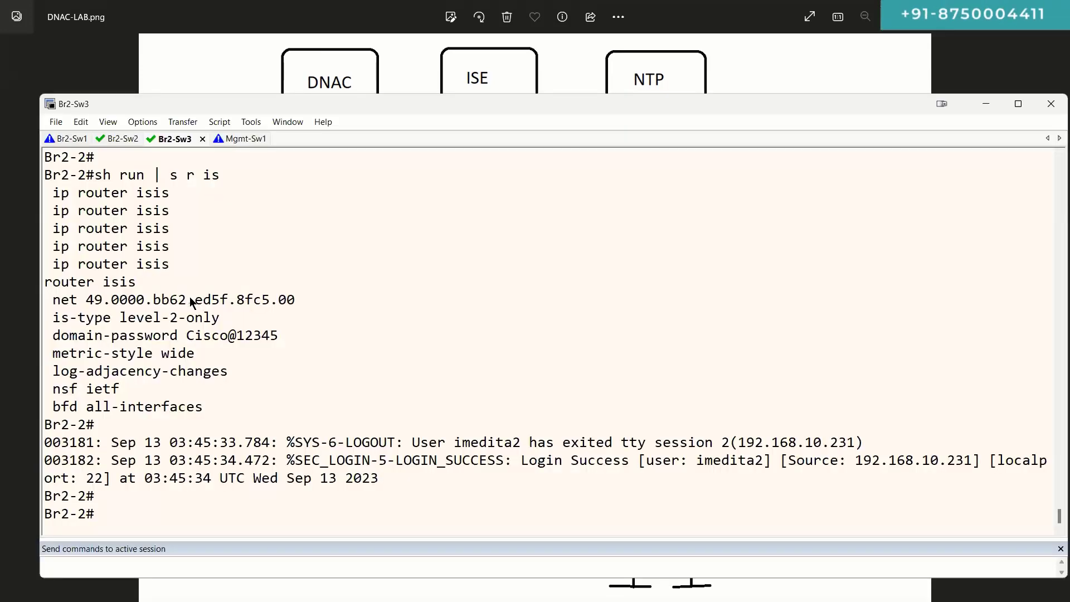
pyautogui.hotkey('alt', '1')
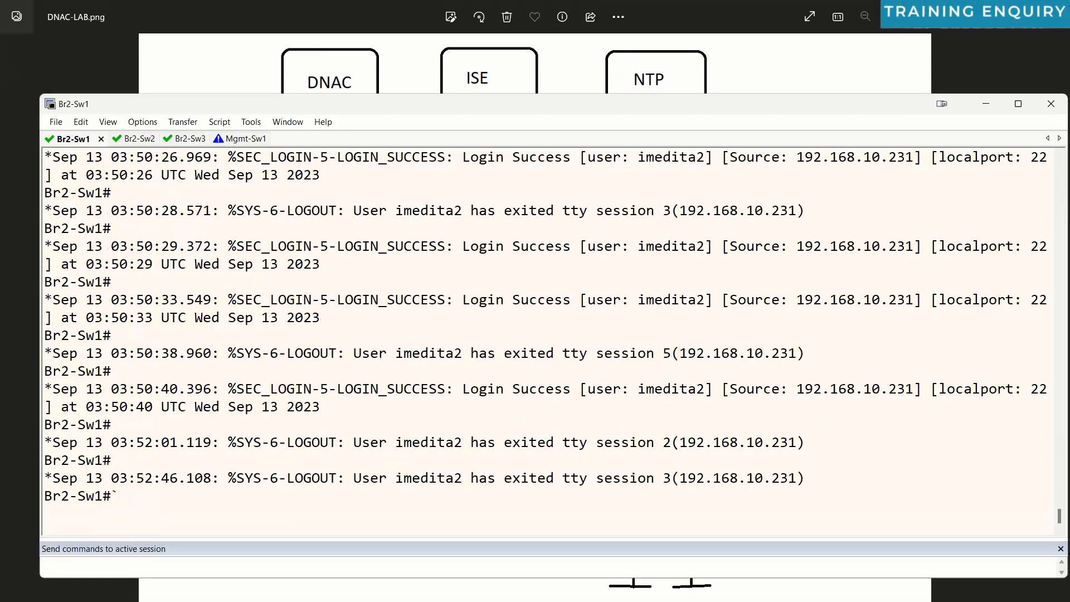
# Step: Display and highlight Br2-Sw1's GigabitEthernet1/0/19 running configuration
pyautogui.press('Return')
pyautogui.press('Return')
pyautogui.press('Return')
pyautogui.write('sh run int g1')
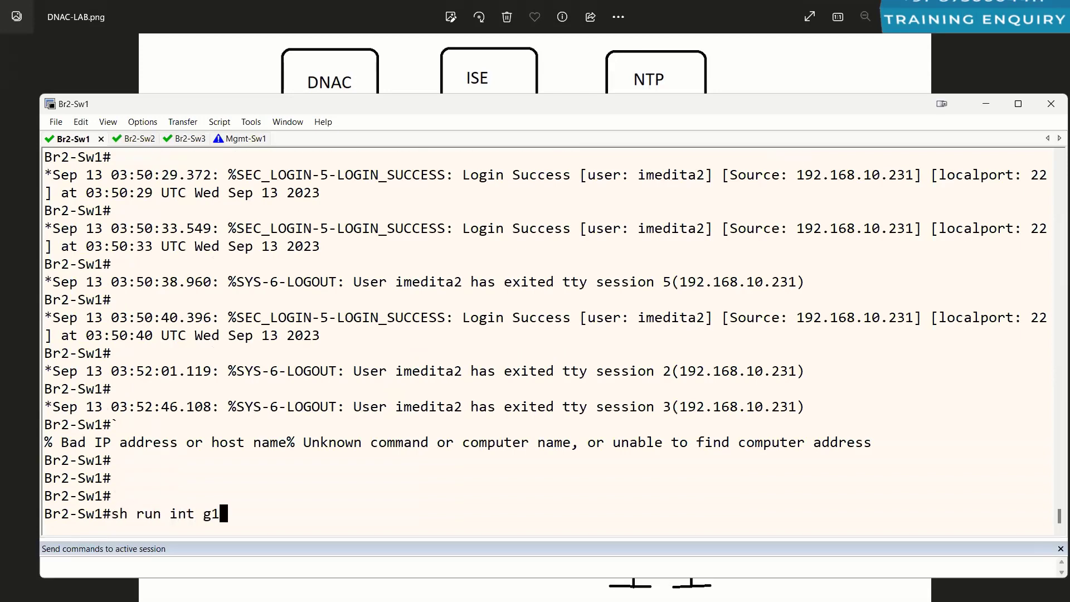
pyautogui.write('/0/19')
pyautogui.press('Return')
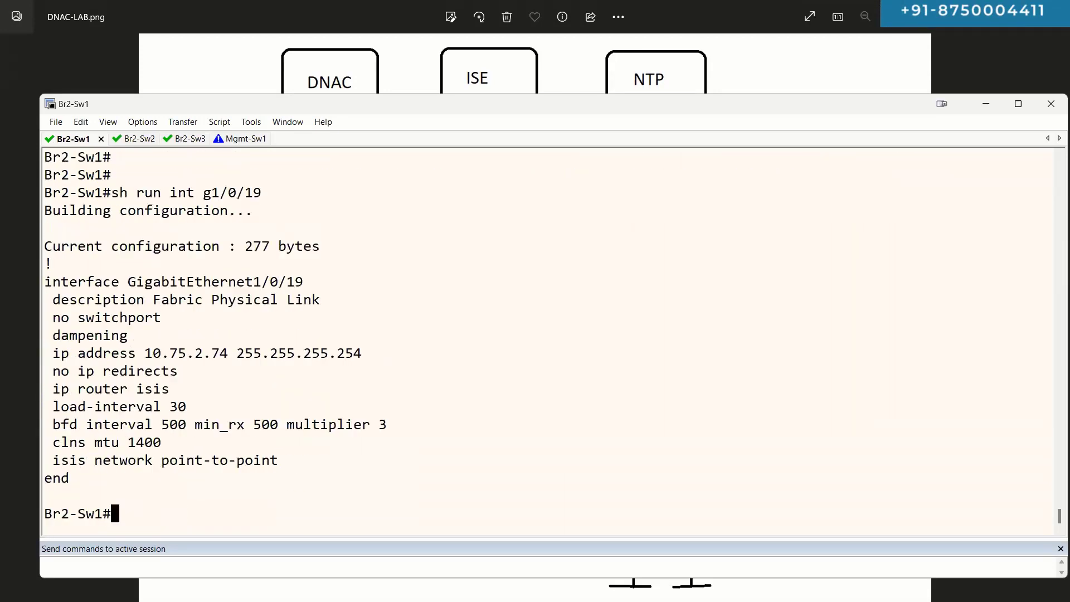
pyautogui.tripleClick(68, 281)
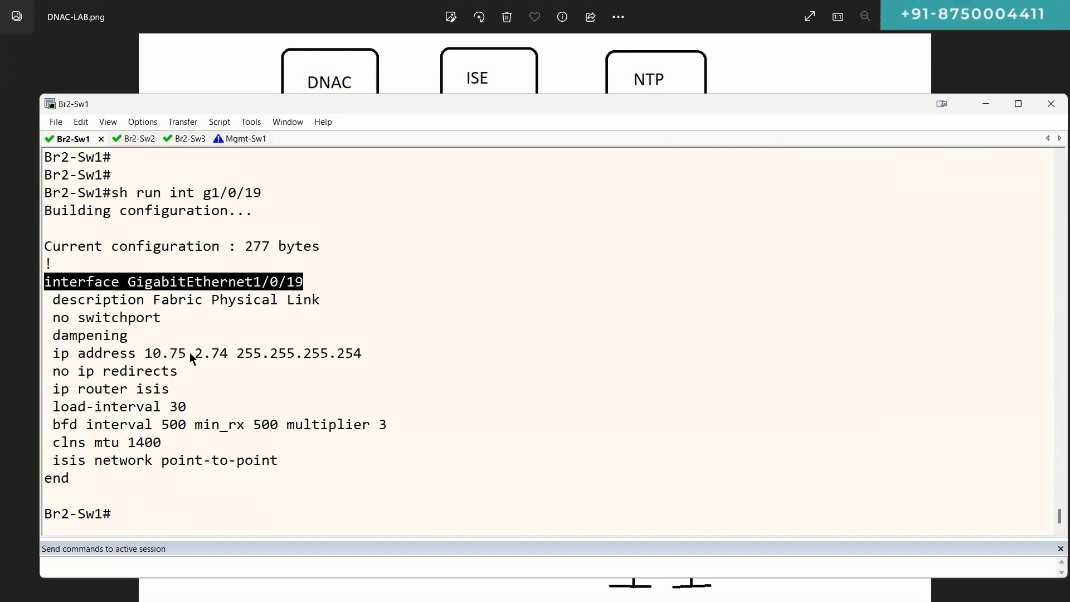
pyautogui.moveTo(69, 300); pyautogui.dragTo(309, 461)
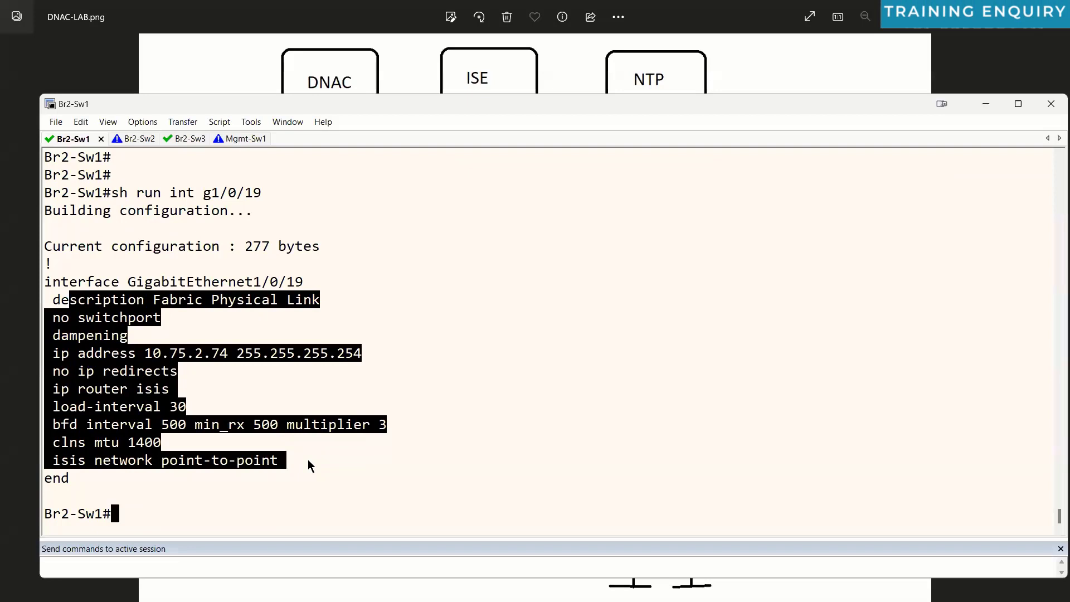
# Step: Show Vlan1's config without an IP address, then search the running config for ip dhcp
pyautogui.write('sh ')
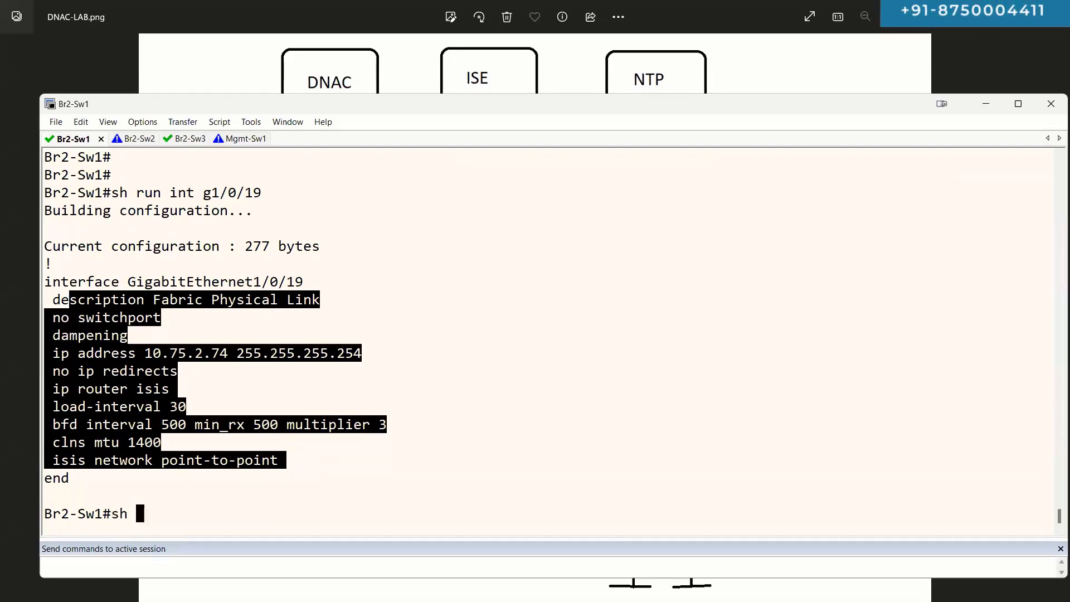
pyautogui.write('run int vlan 1')
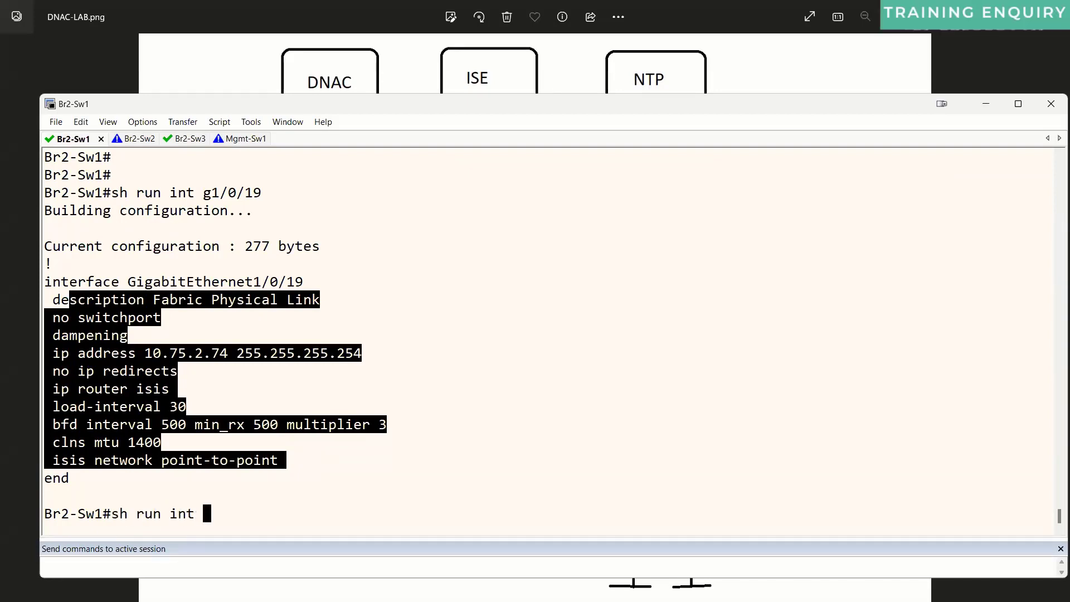
pyautogui.press('Return')
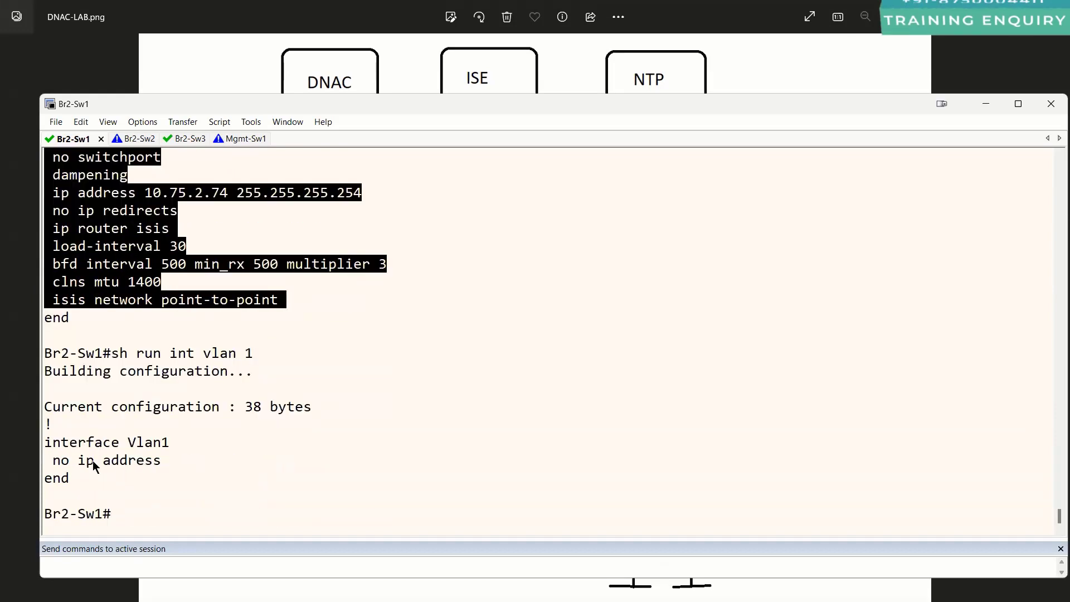
pyautogui.moveTo(44, 441); pyautogui.dragTo(108, 487)
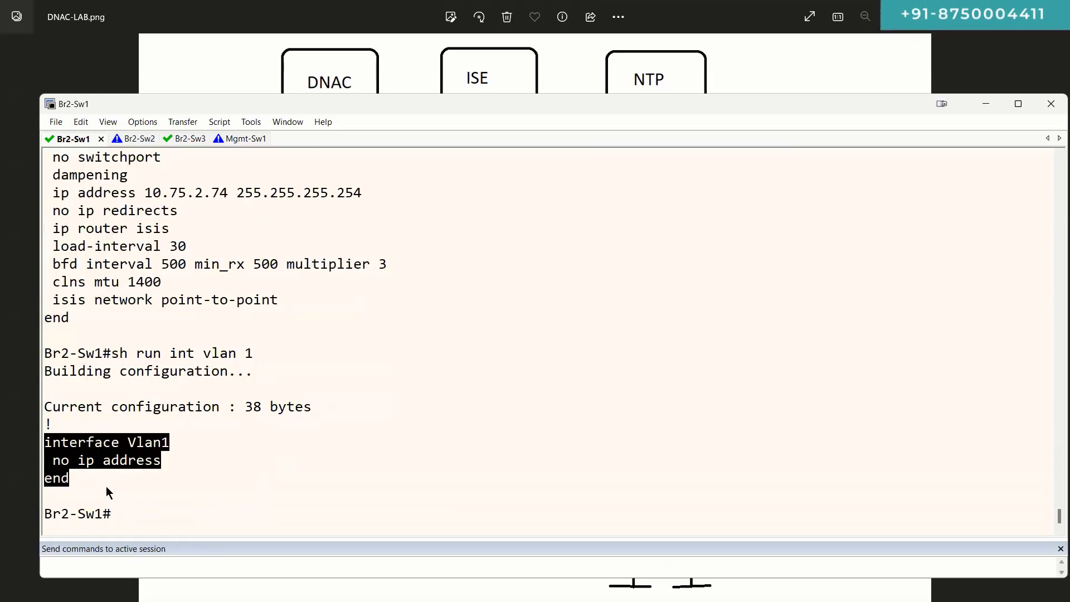
pyautogui.write('sh run | s ip dhcp')
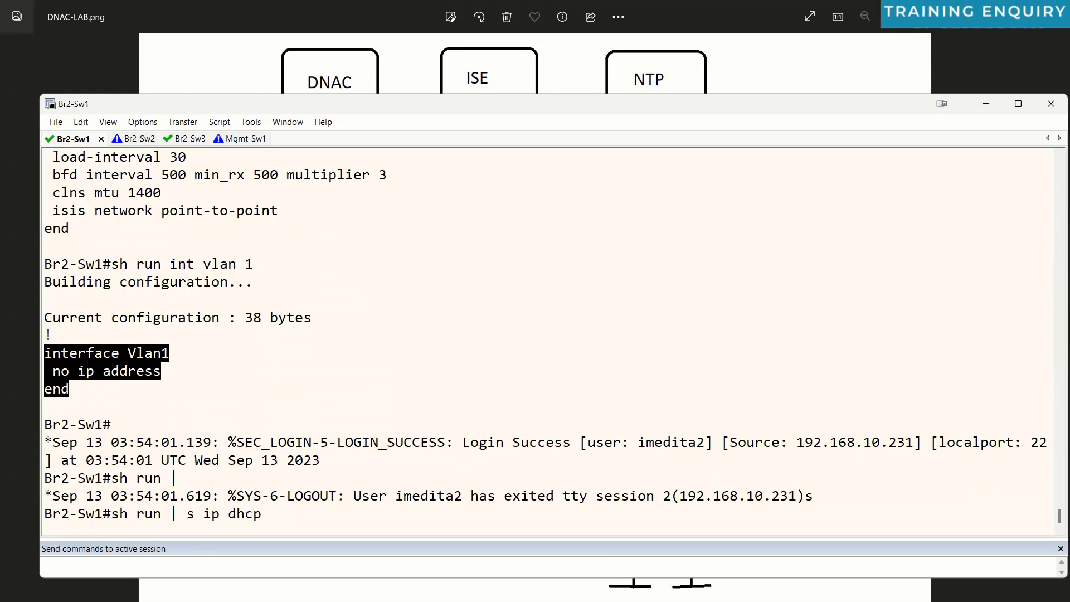
pyautogui.press('Return')
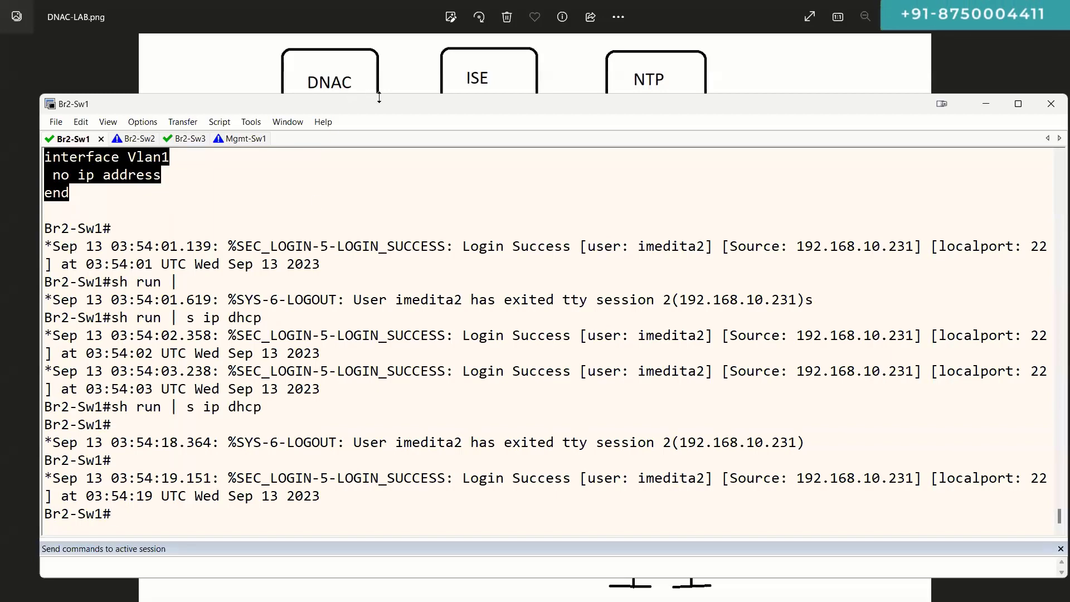
# Step: Uncover the diagram and circle Sw1–Sw3 and the EIGRP 100 label in pink
pyautogui.moveTo(379, 97); pyautogui.dragTo(380, 248)
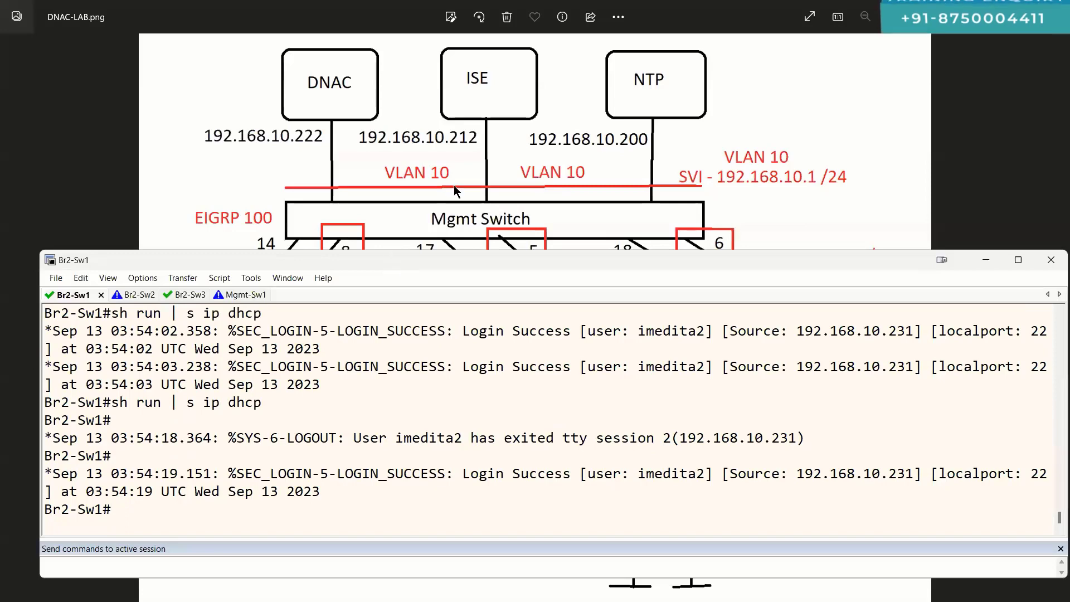
pyautogui.click(454, 189)
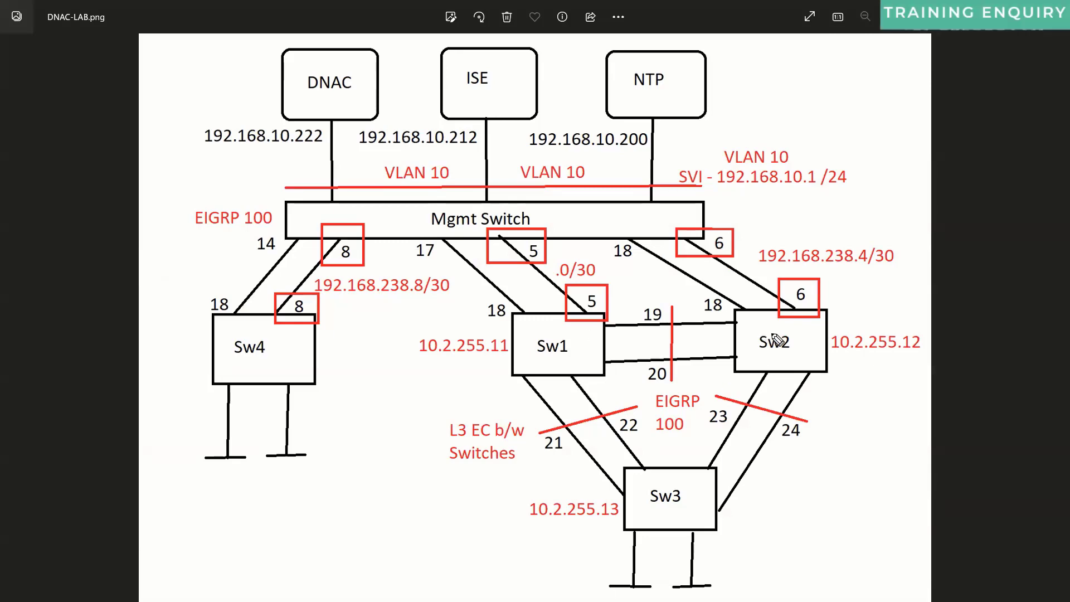
pyautogui.moveTo(783, 320)
pyautogui.mouseDown()
pyautogui.moveTo(602, 554)
pyautogui.moveTo(777, 304)
pyautogui.mouseUp()
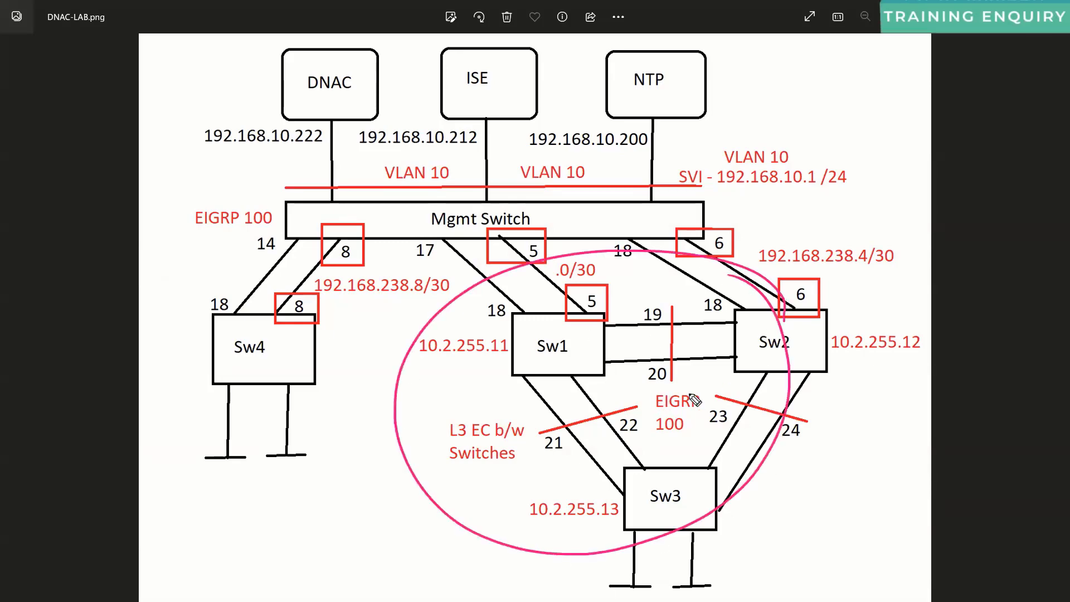
pyautogui.moveTo(672, 381); pyautogui.dragTo(689, 384)
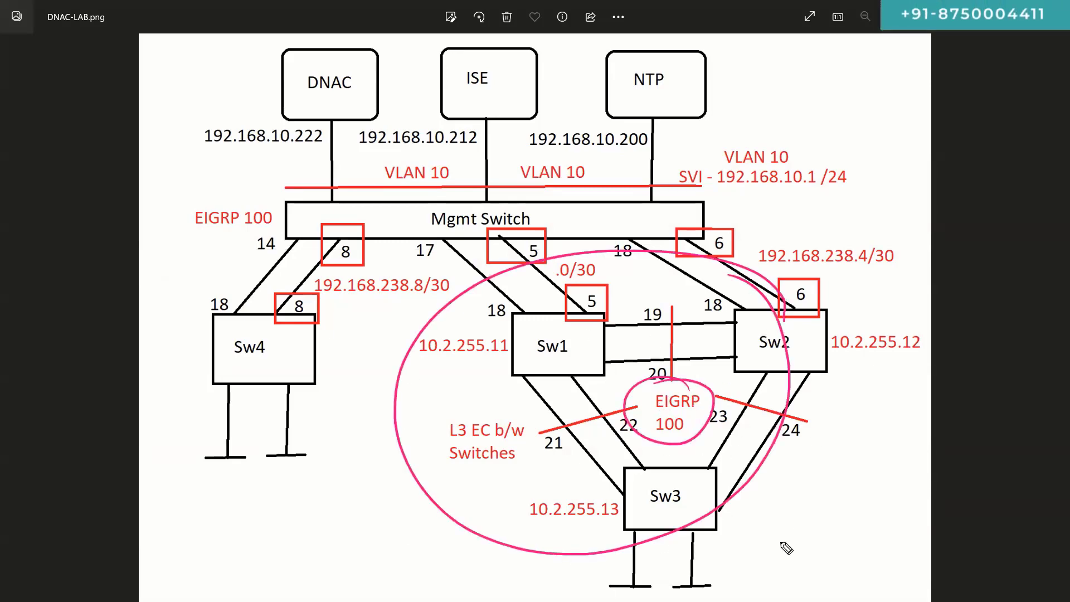
# Step: Draw three boxes on the right side of the diagram
pyautogui.moveTo(886, 445)
pyautogui.mouseDown()
pyautogui.moveTo(903, 397)
pyautogui.moveTo(892, 452)
pyautogui.mouseUp()
pyautogui.moveTo(897, 524); pyautogui.dragTo(903, 568)
pyautogui.moveTo(910, 528)
pyautogui.mouseDown()
pyautogui.moveTo(922, 570)
pyautogui.moveTo(912, 570)
pyautogui.mouseUp()
pyautogui.moveTo(973, 295); pyautogui.dragTo(971, 333)
pyautogui.moveTo(978, 288)
pyautogui.mouseDown()
pyautogui.moveTo(1019, 292)
pyautogui.moveTo(971, 337)
pyautogui.mouseUp()
# Step: Draw arrows from Sw2 and Sw3 to the boxes and number them 1–3
pyautogui.moveTo(822, 347); pyautogui.dragTo(951, 319)
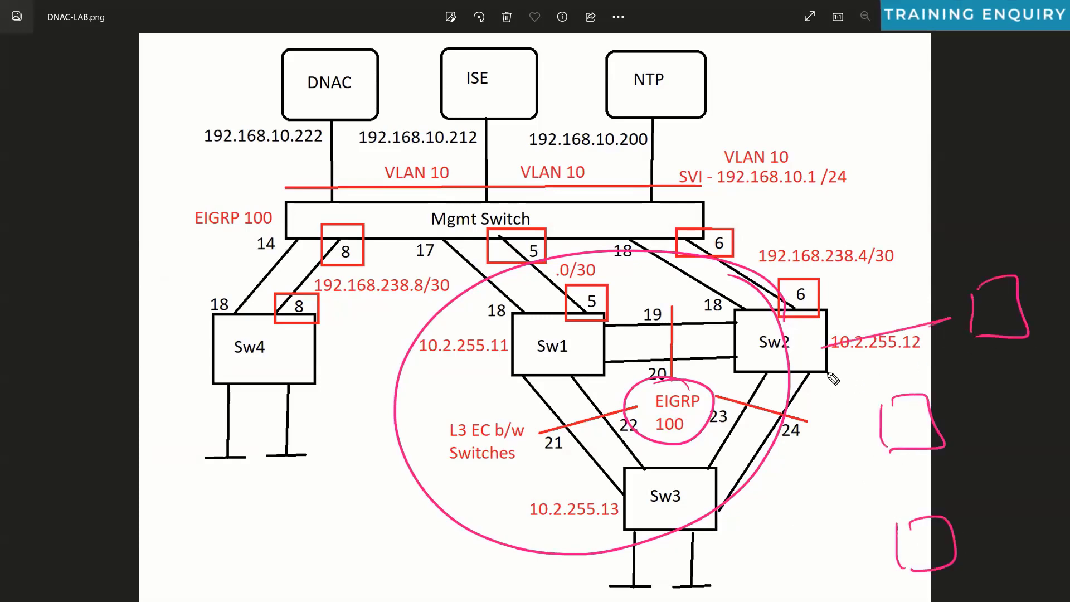
pyautogui.moveTo(828, 372); pyautogui.dragTo(886, 415)
pyautogui.moveTo(721, 524); pyautogui.dragTo(909, 542)
pyautogui.moveTo(961, 318); pyautogui.dragTo(718, 486)
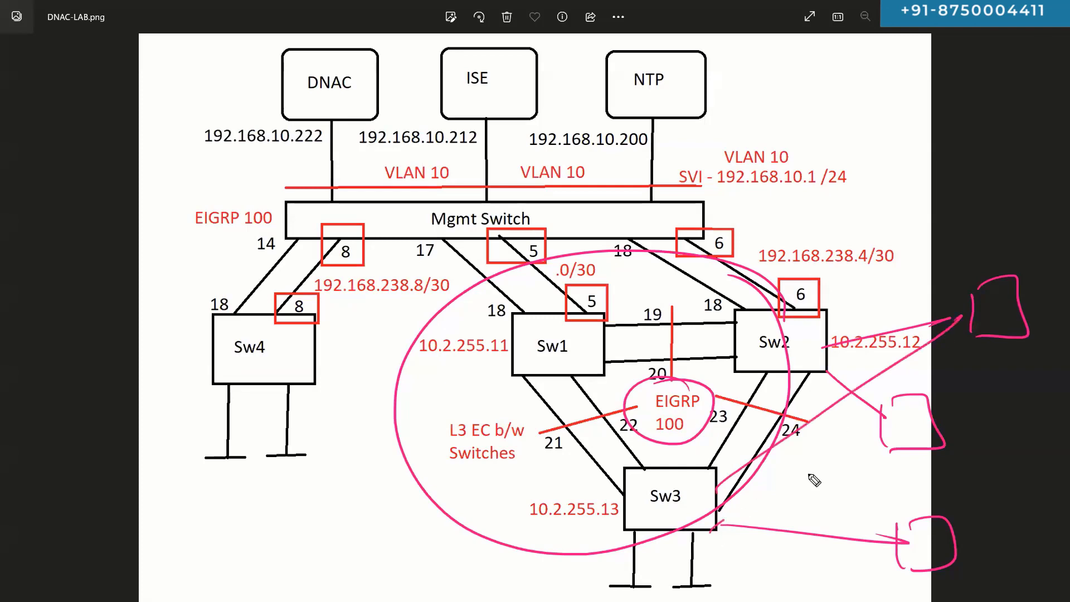
pyautogui.moveTo(719, 524); pyautogui.dragTo(890, 427)
pyautogui.moveTo(811, 382); pyautogui.dragTo(906, 530)
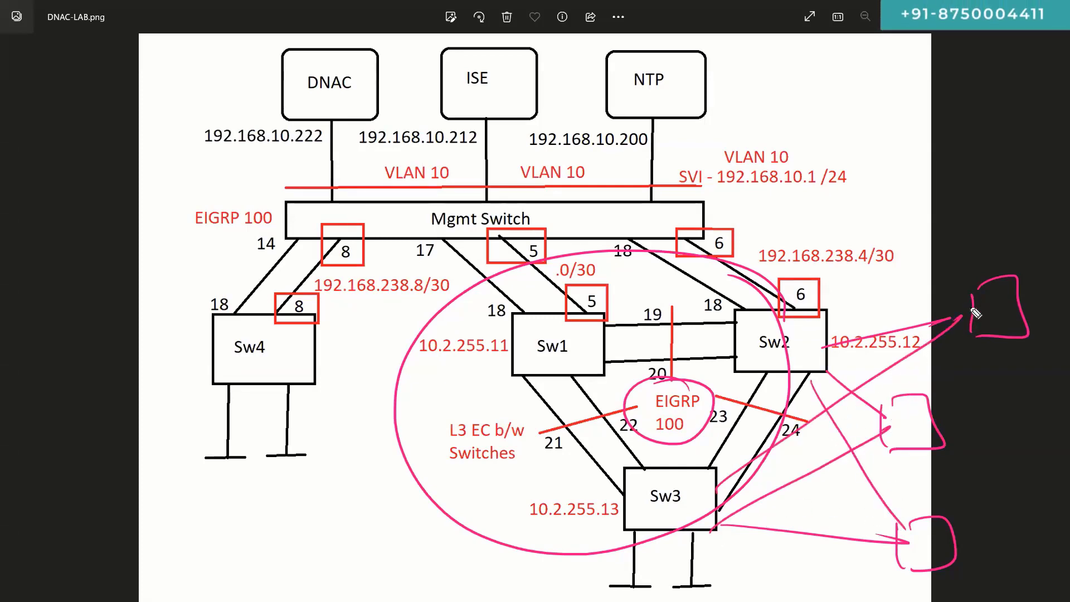
pyautogui.moveTo(903, 415); pyautogui.dragTo(923, 429)
pyautogui.moveTo(911, 533); pyautogui.dragTo(913, 549)
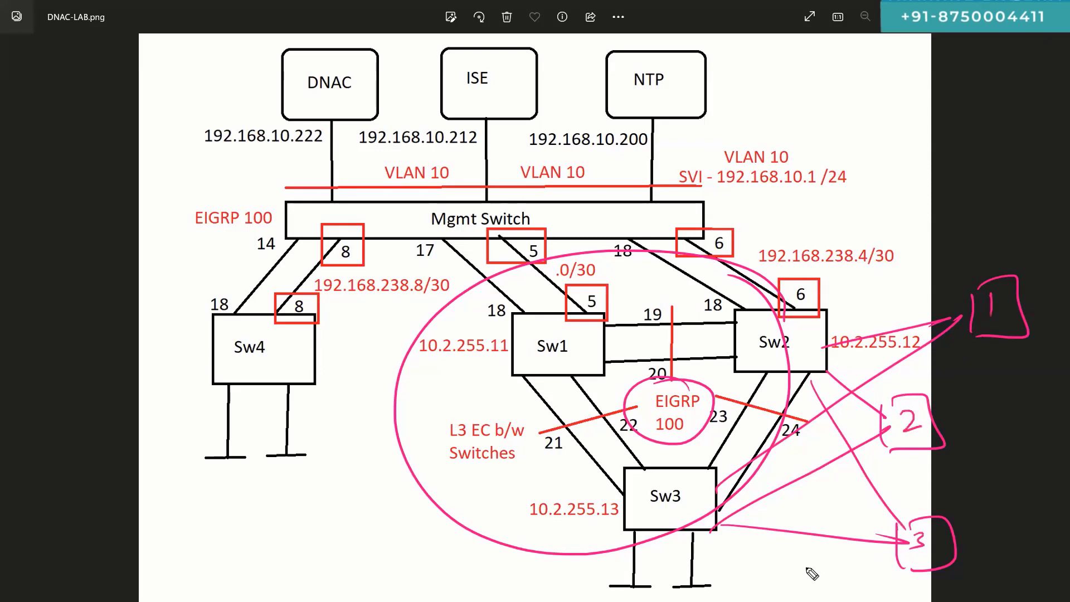
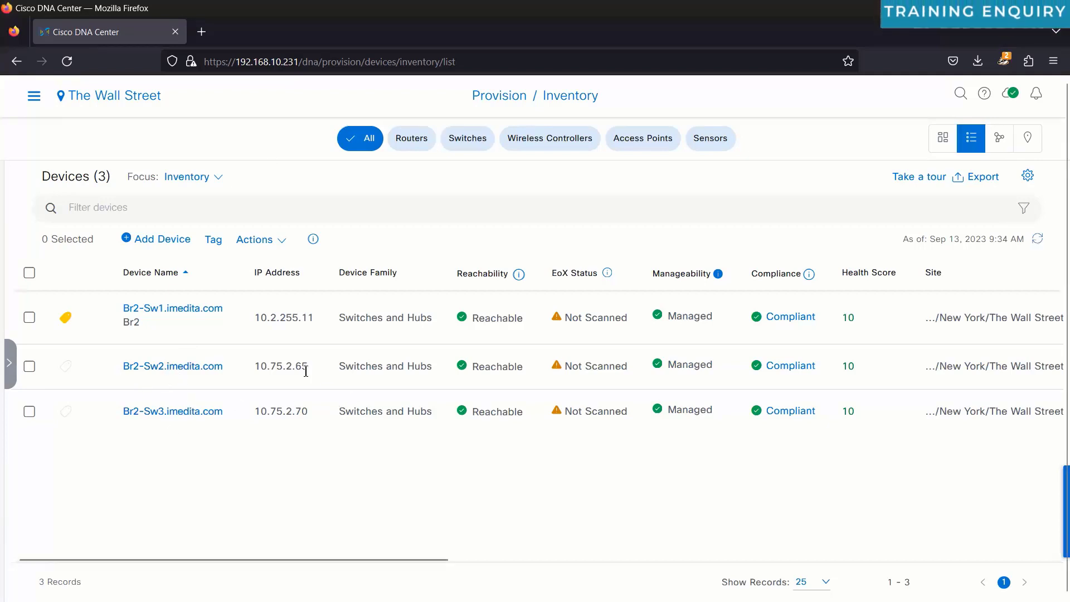
pyautogui.doubleClick(286, 367)
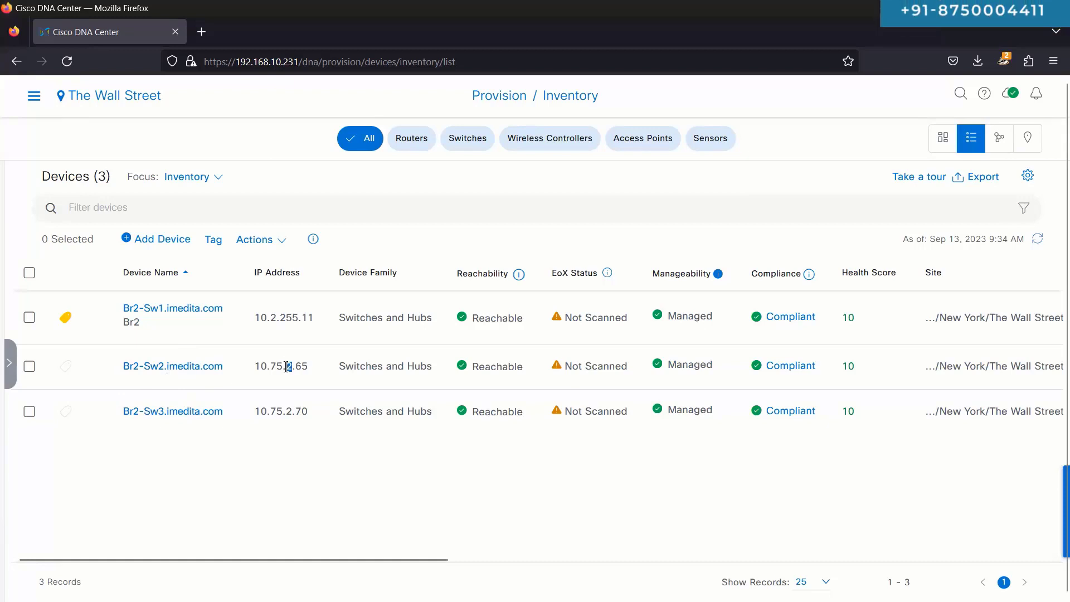
pyautogui.click(30, 366)
pyautogui.click(260, 240)
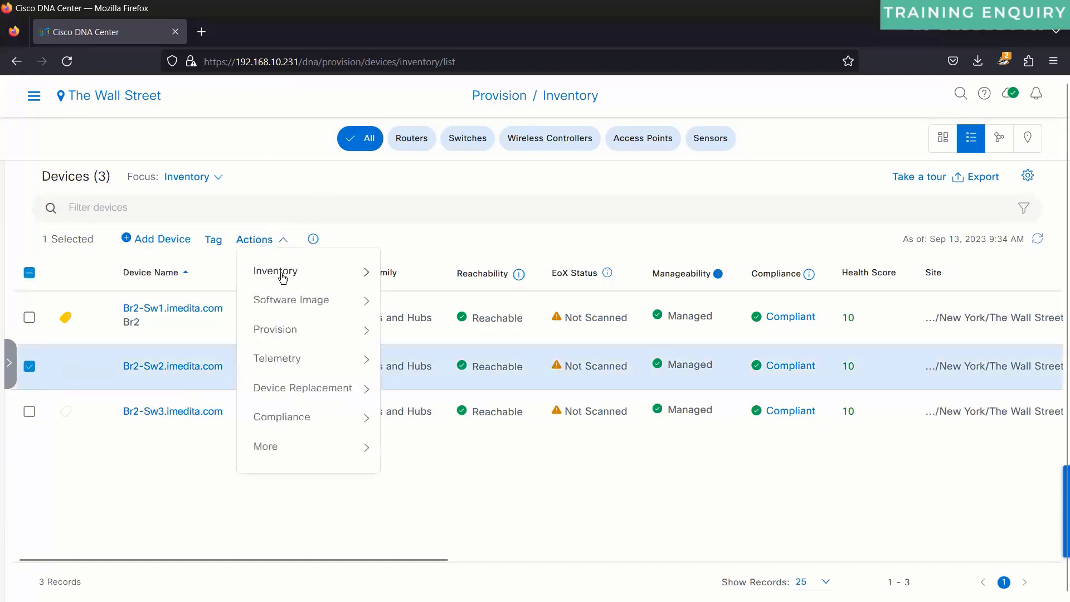
pyautogui.moveTo(311, 278)
pyautogui.click(415, 280)
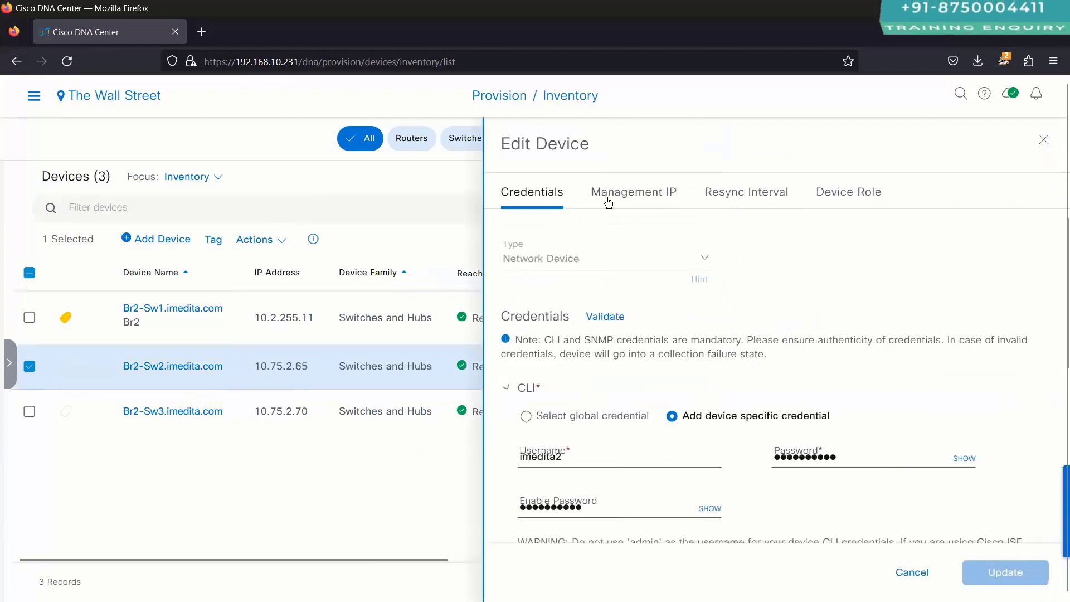
pyautogui.click(622, 198)
pyautogui.moveTo(559, 249); pyautogui.dragTo(501, 248)
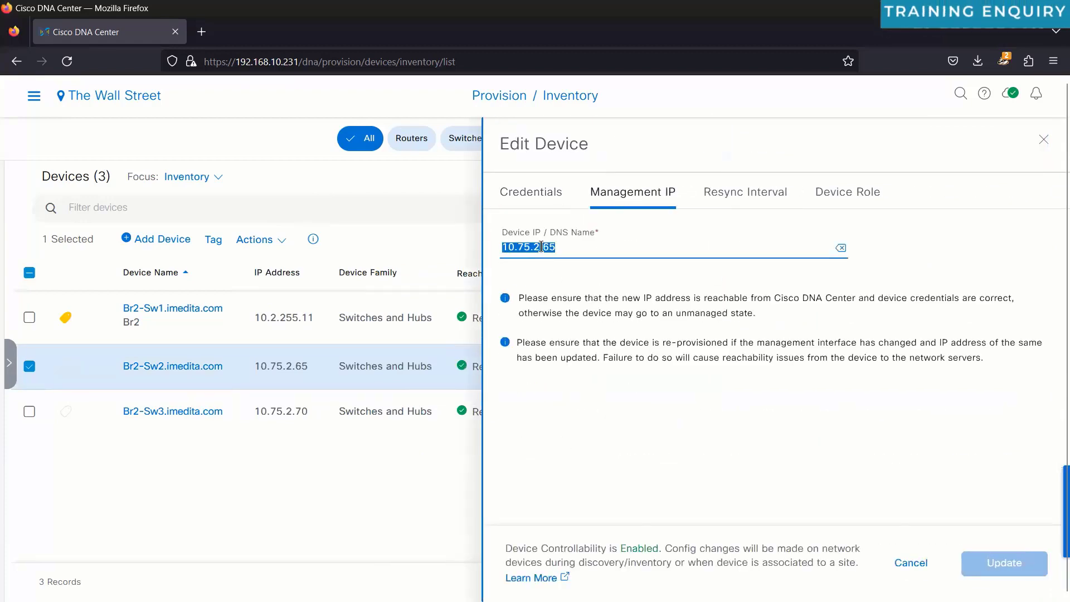
pyautogui.click(910, 564)
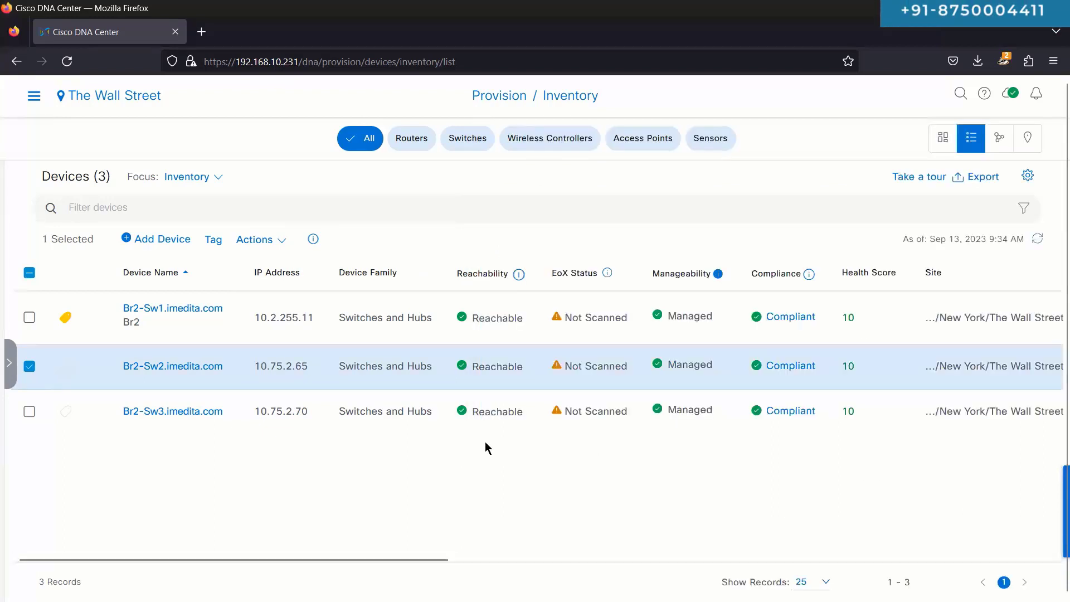
pyautogui.click(29, 367)
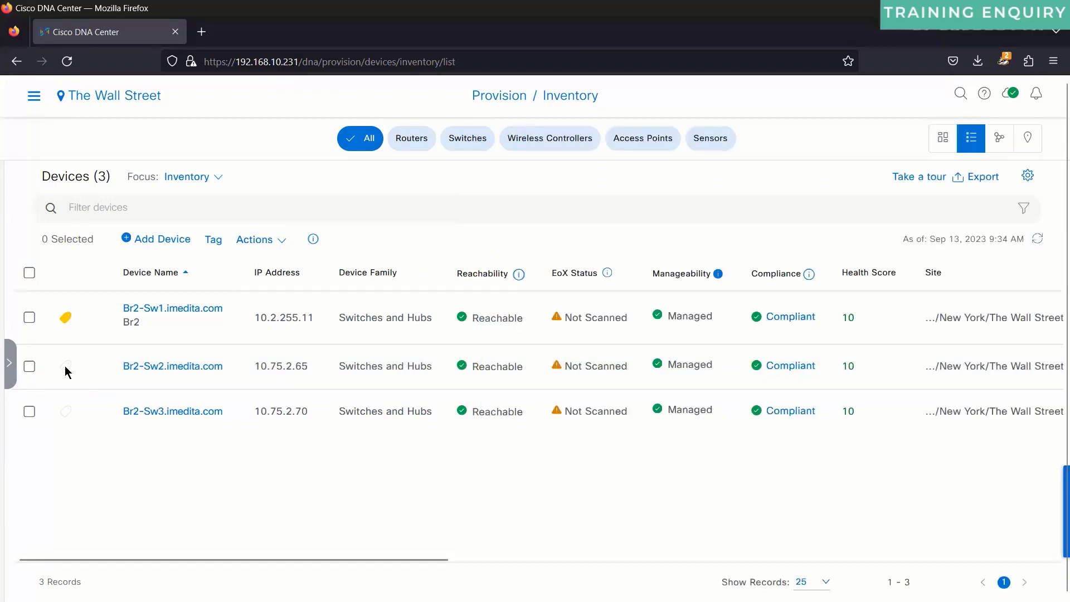
pyautogui.click(29, 367)
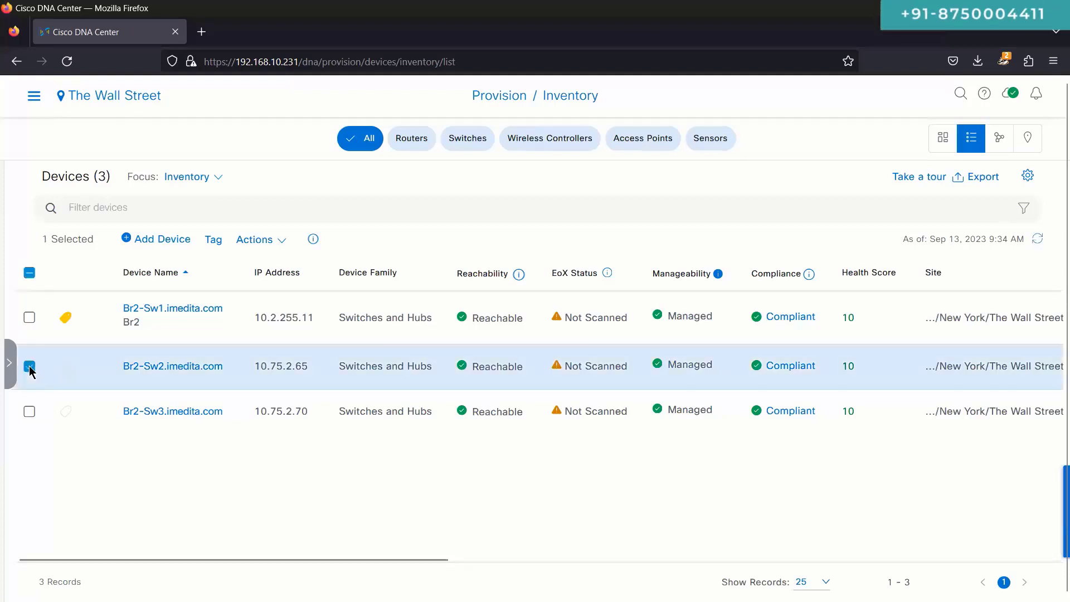
pyautogui.click(31, 367)
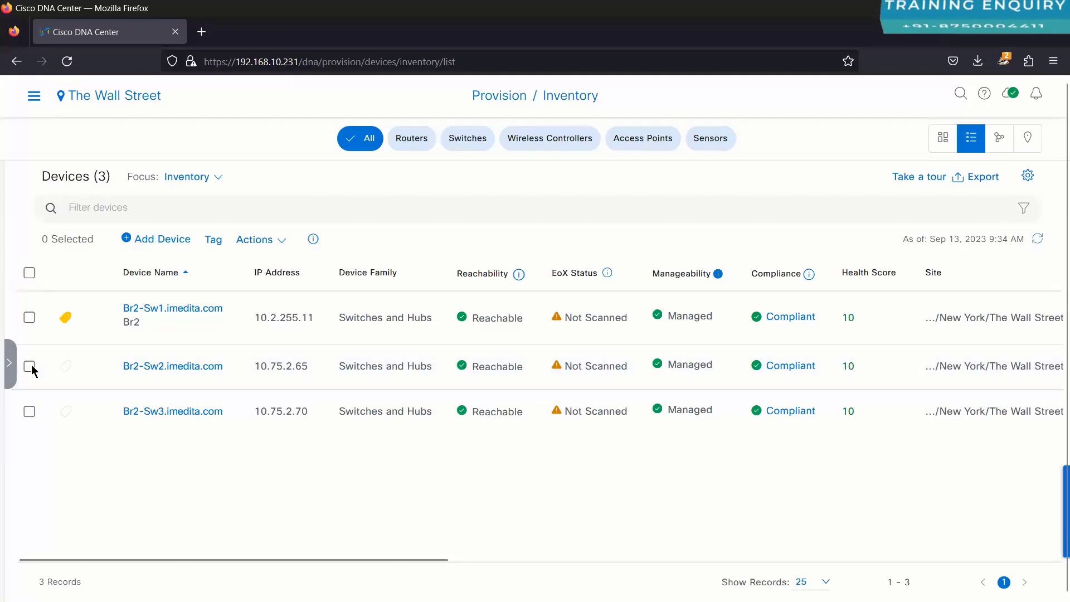
pyautogui.click(30, 368)
pyautogui.click(31, 368)
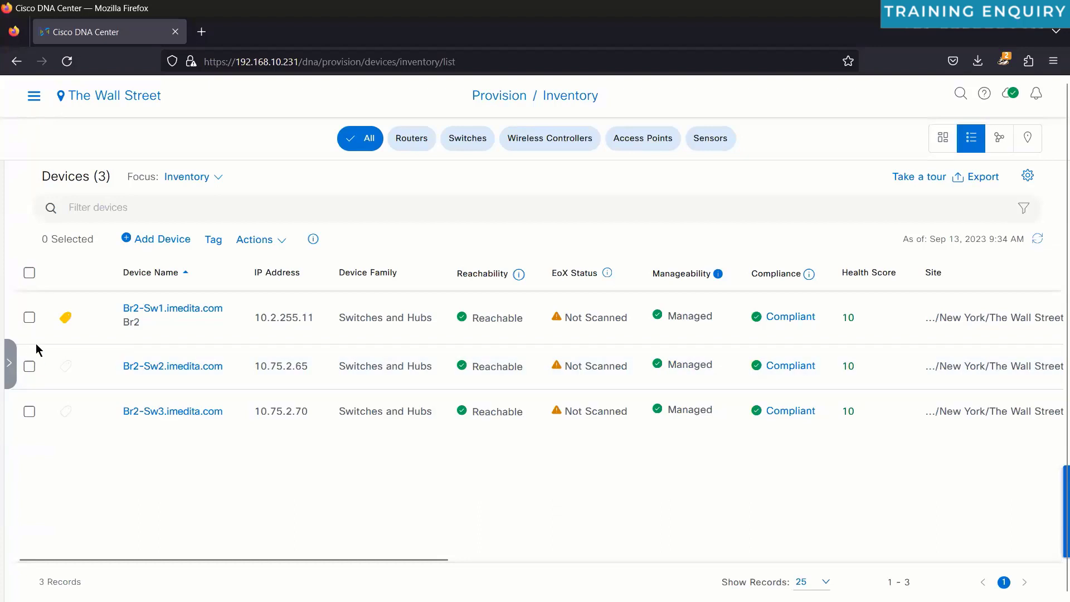
pyautogui.click(32, 365)
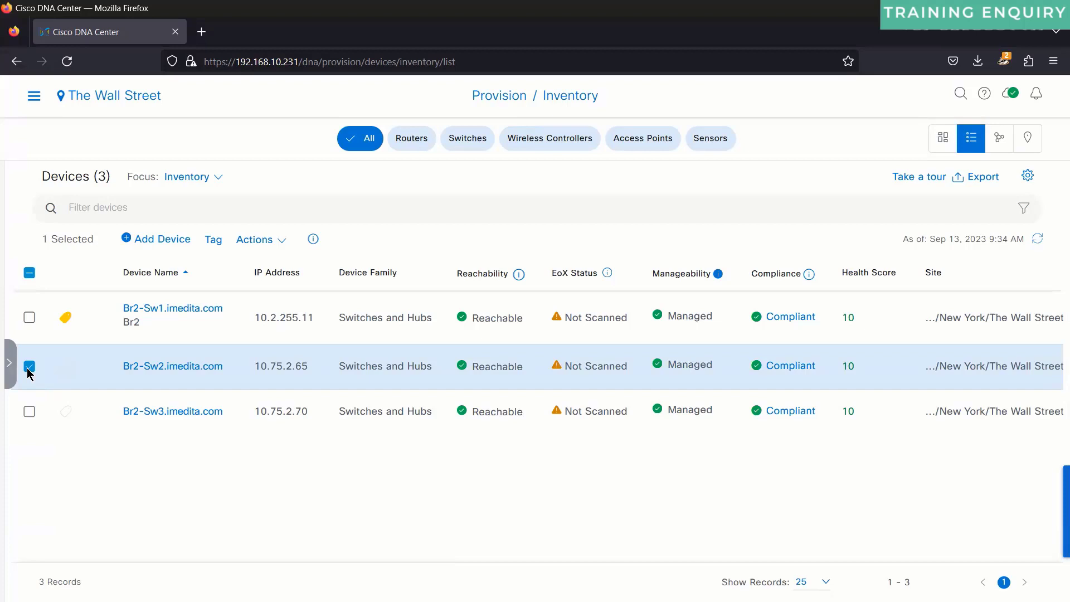
# Step: Apply the Br2 tag to the selected Br2-Sw2 and Br2-Sw3 switches
pyautogui.click(29, 411)
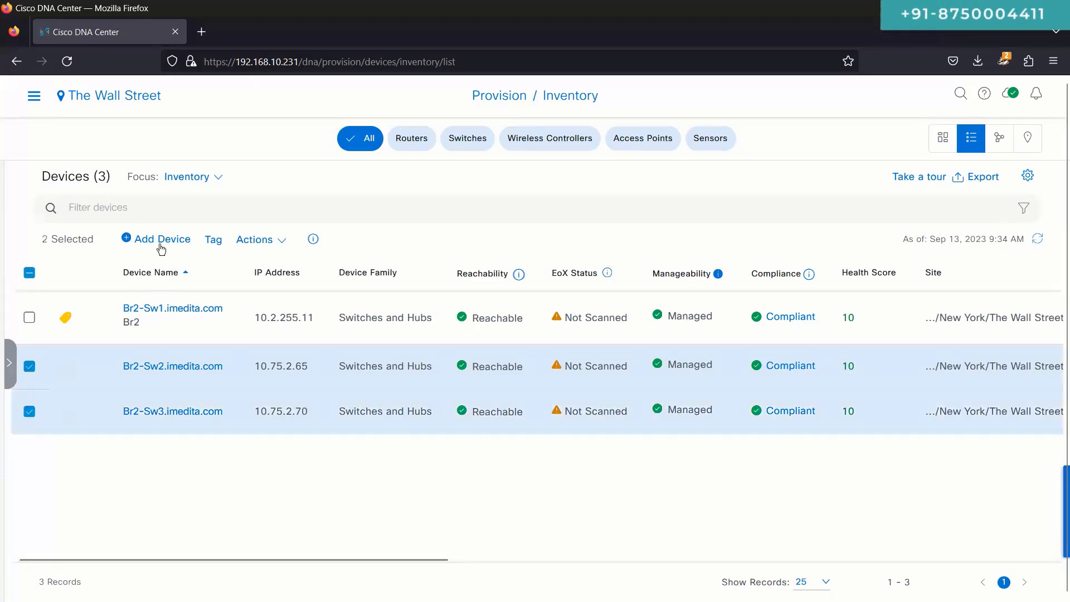
pyautogui.click(213, 239)
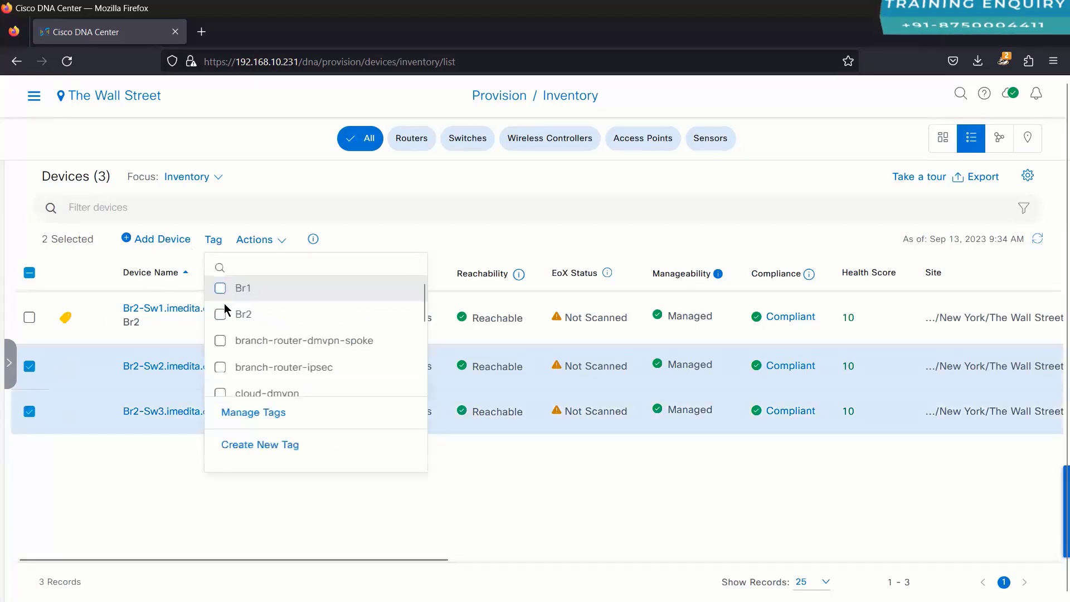
pyautogui.click(221, 314)
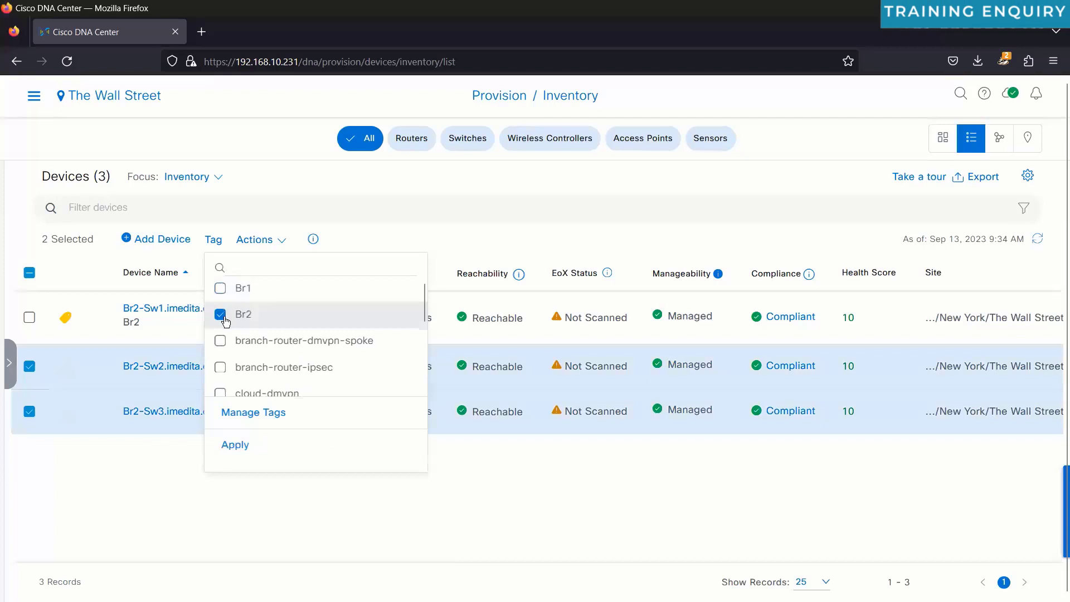
pyautogui.click(234, 445)
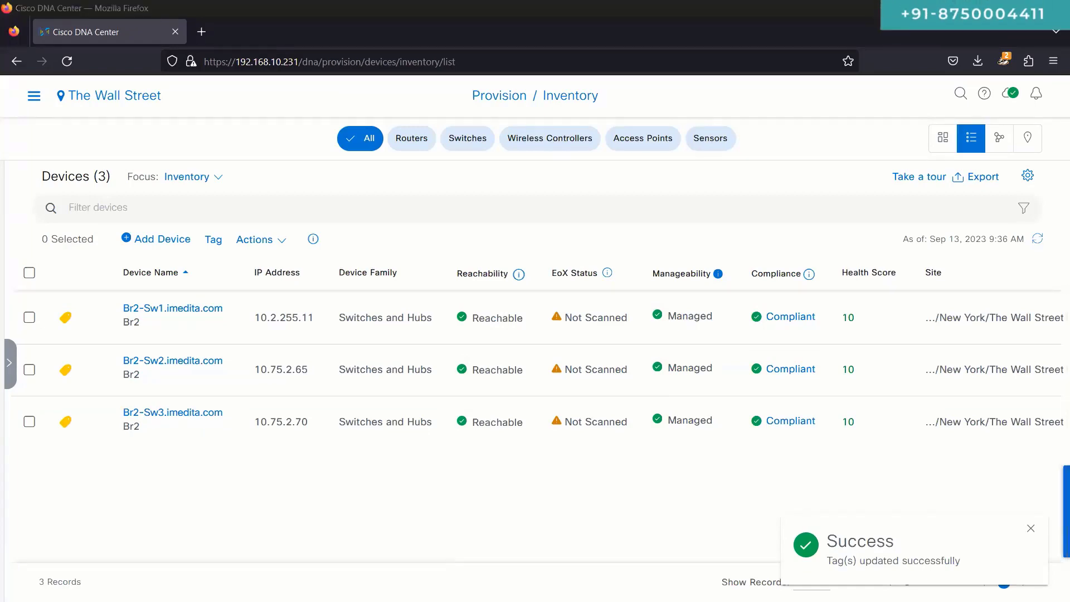
# Step: Glance at the Br2-Sw2 SecureCRT session, then return to the DNA Center inventory
pyautogui.hotkey('alt', 'Tab')
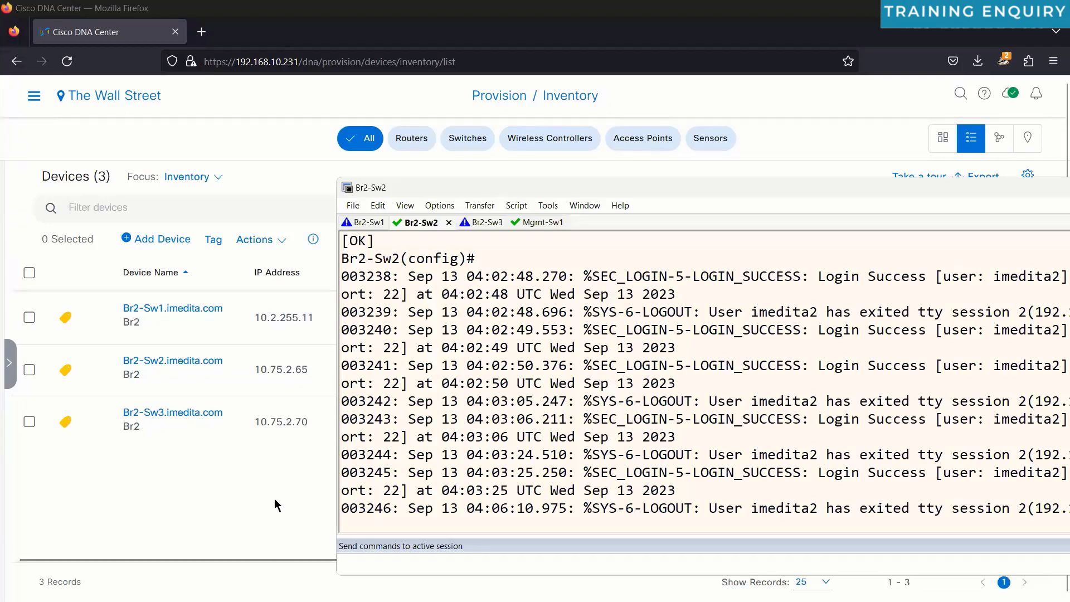
pyautogui.click(274, 498)
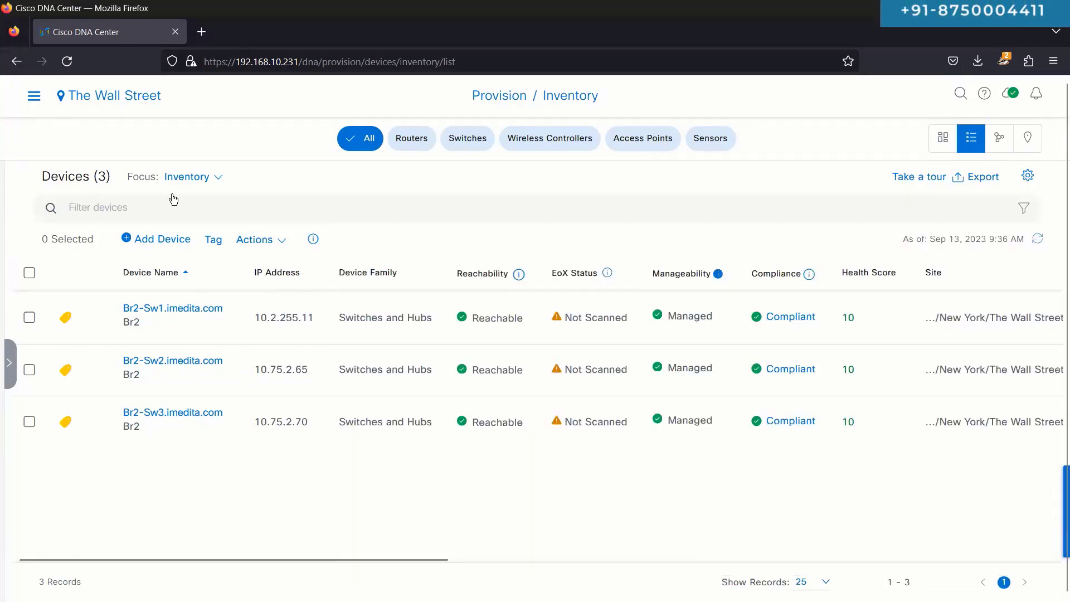
pyautogui.click(34, 95)
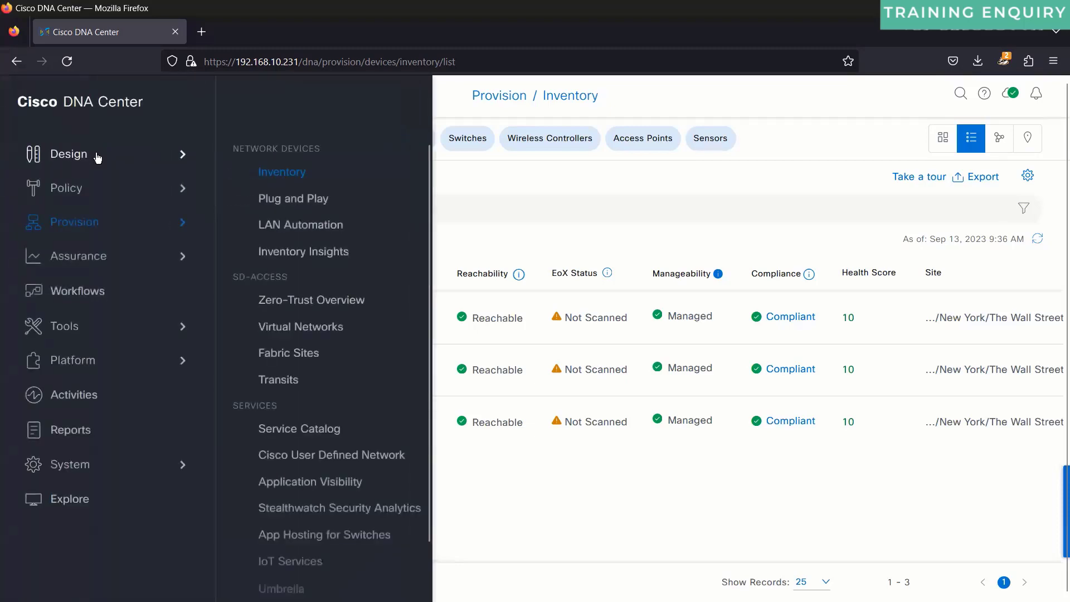
# Step: In Design > Network Settings > IP Address Pools, inspect Br2-LAN-Automation pool 10.75.2.0/24 usage
pyautogui.moveTo(98, 158)
pyautogui.click(262, 181)
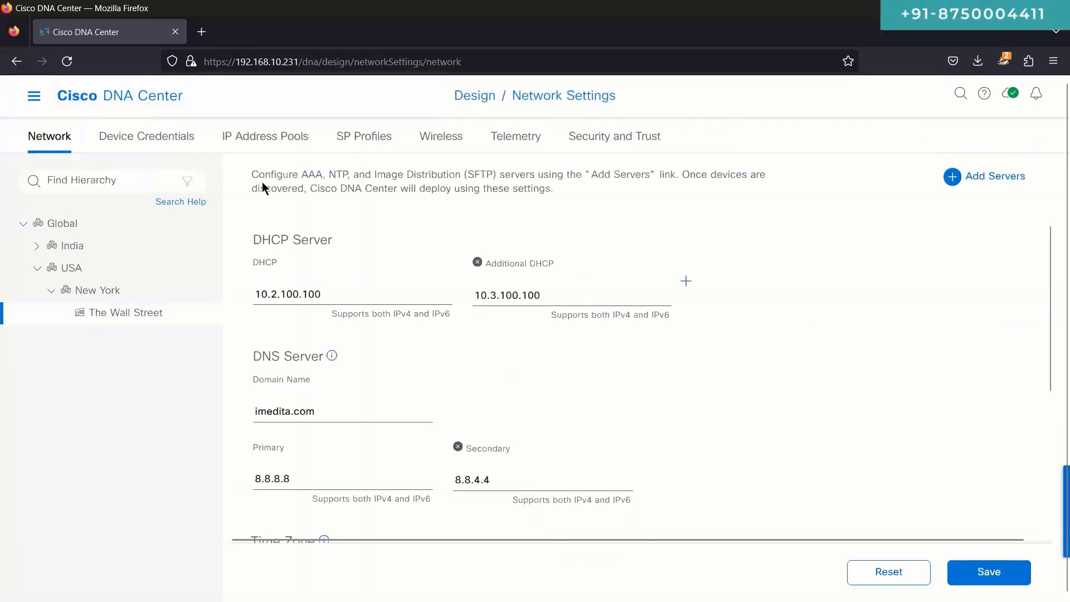
pyautogui.click(253, 146)
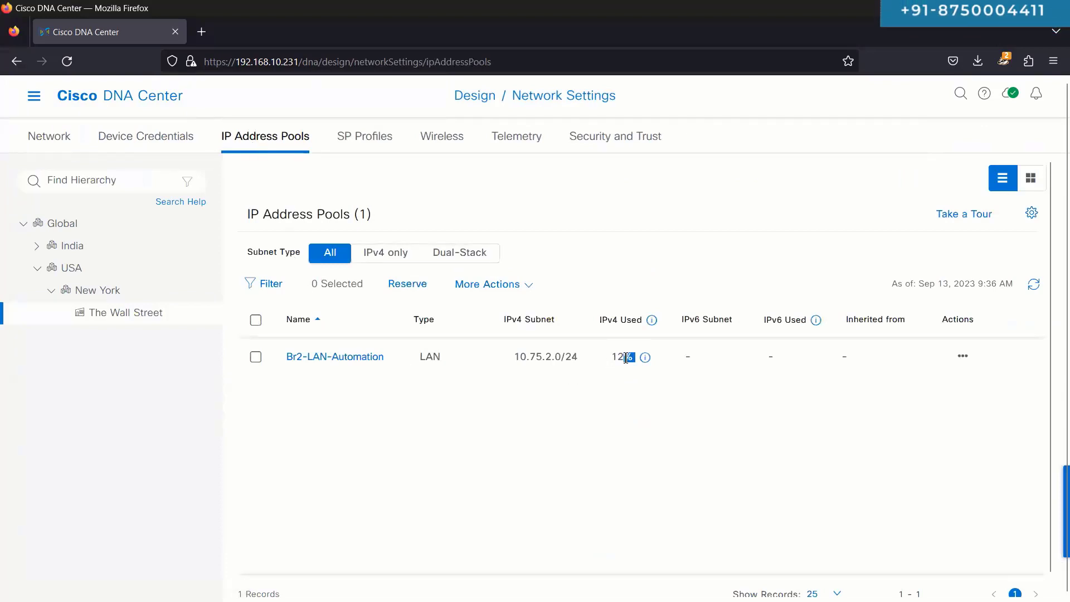
pyautogui.click(648, 362)
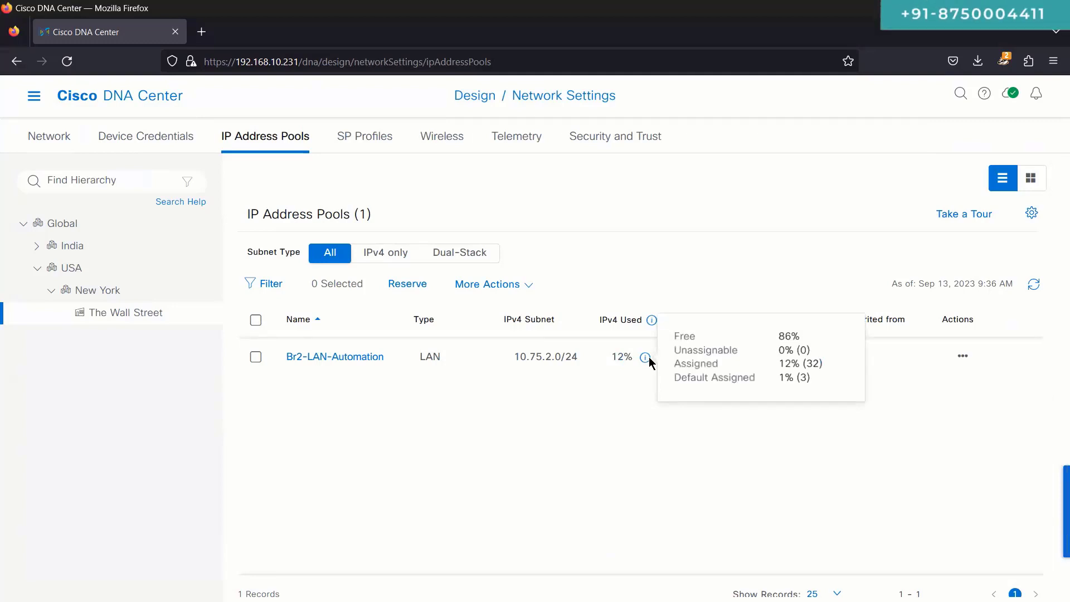
pyautogui.tripleClick(568, 358)
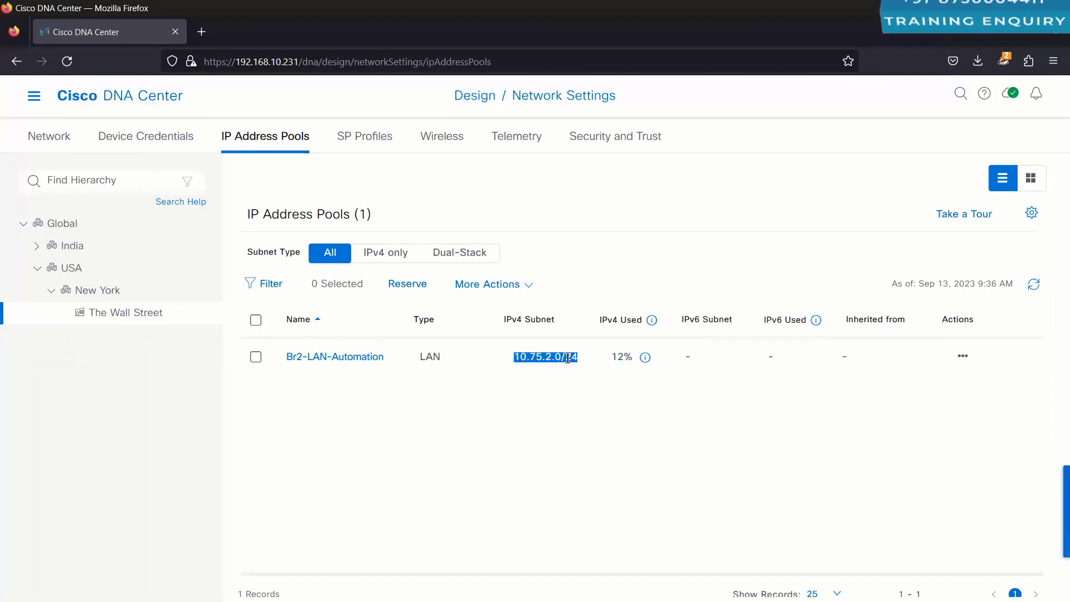
pyautogui.click(568, 358)
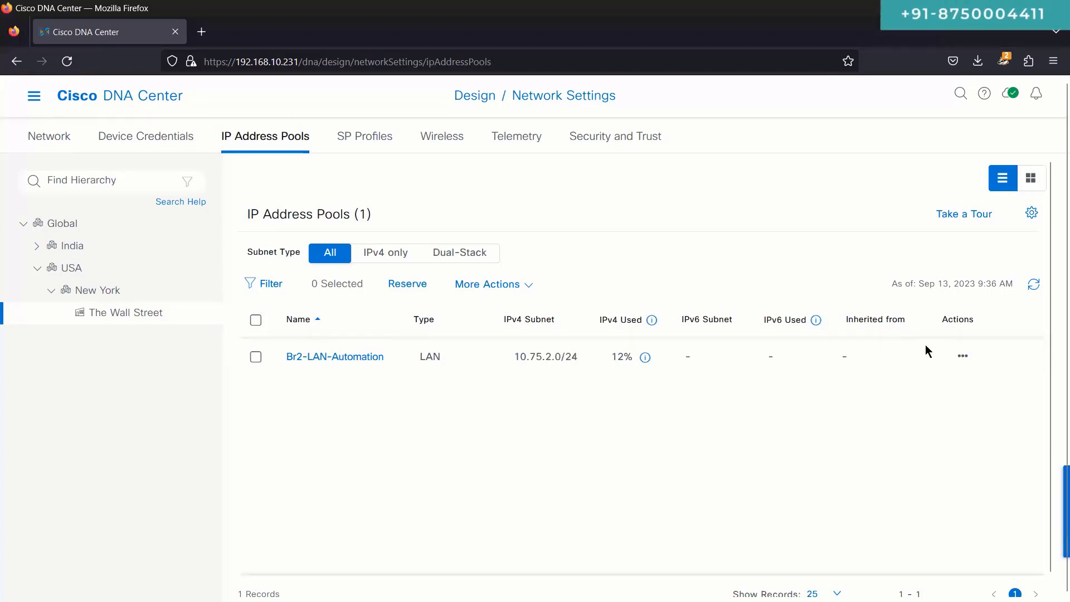
pyautogui.click(963, 356)
pyautogui.click(551, 372)
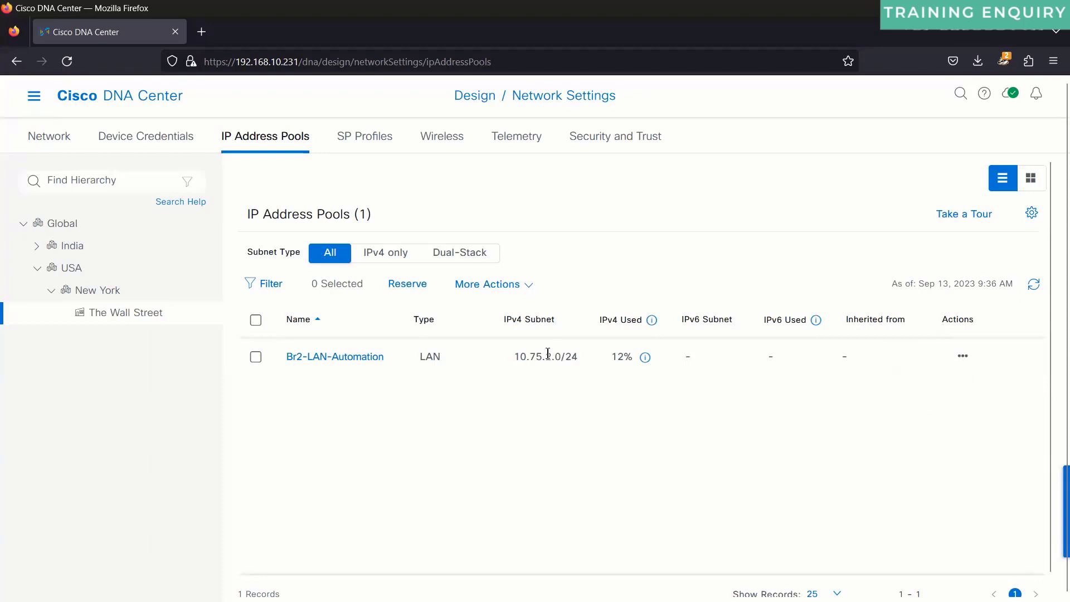
pyautogui.tripleClick(548, 355)
# Step: Review the Global-level 10.75.0.0/16 pool and its usage breakdown
pyautogui.click(111, 224)
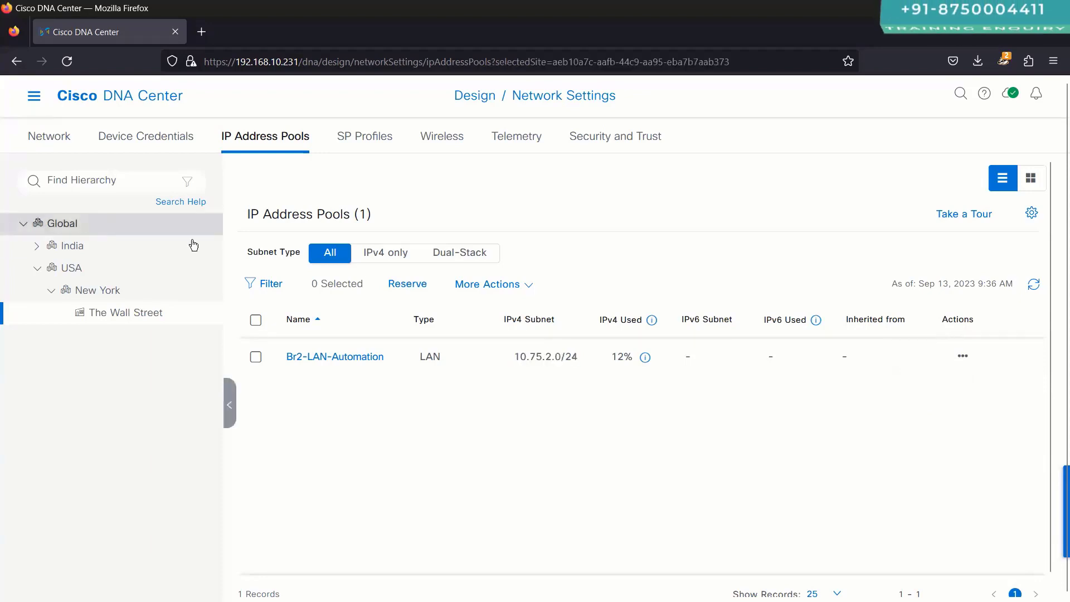
pyautogui.doubleClick(681, 356)
pyautogui.tripleClick(569, 357)
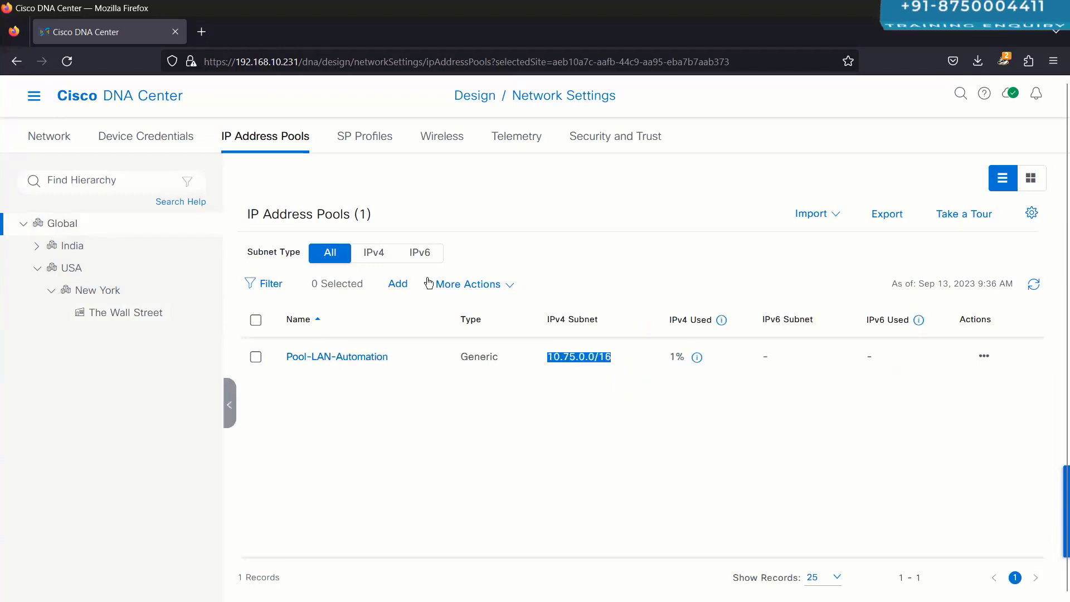
pyautogui.click(697, 357)
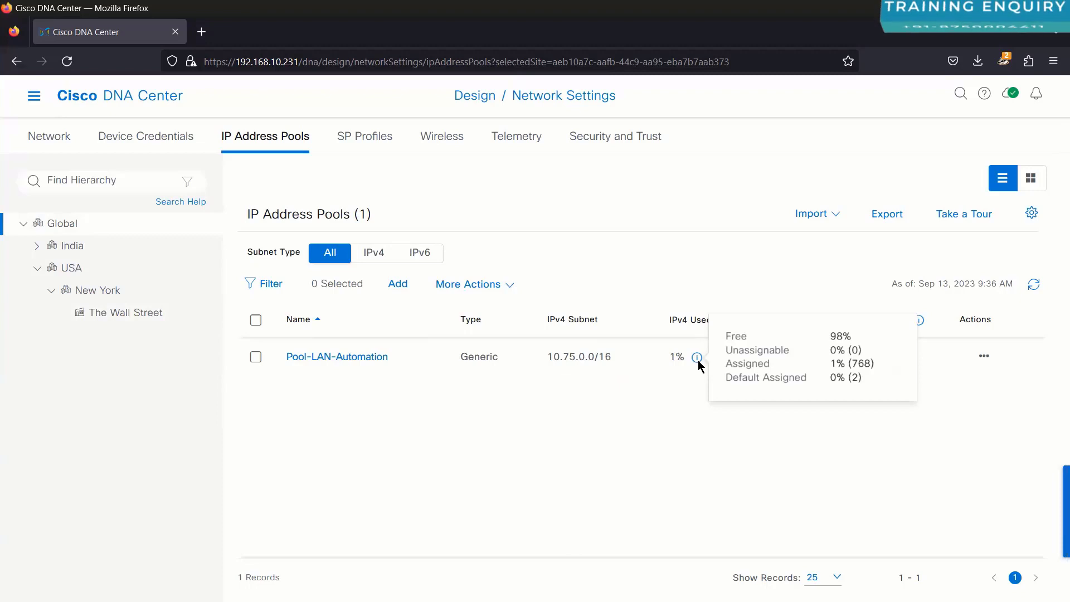
# Step: Show The Wall Street site's pools under New York, noting 12% used, and refresh
pyautogui.click(114, 292)
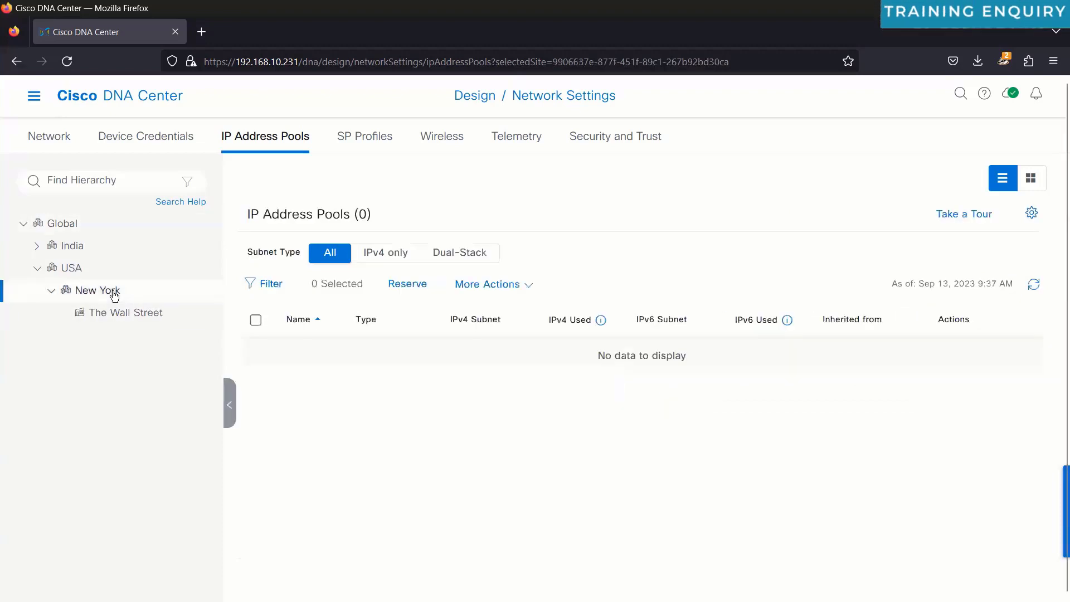
pyautogui.click(127, 317)
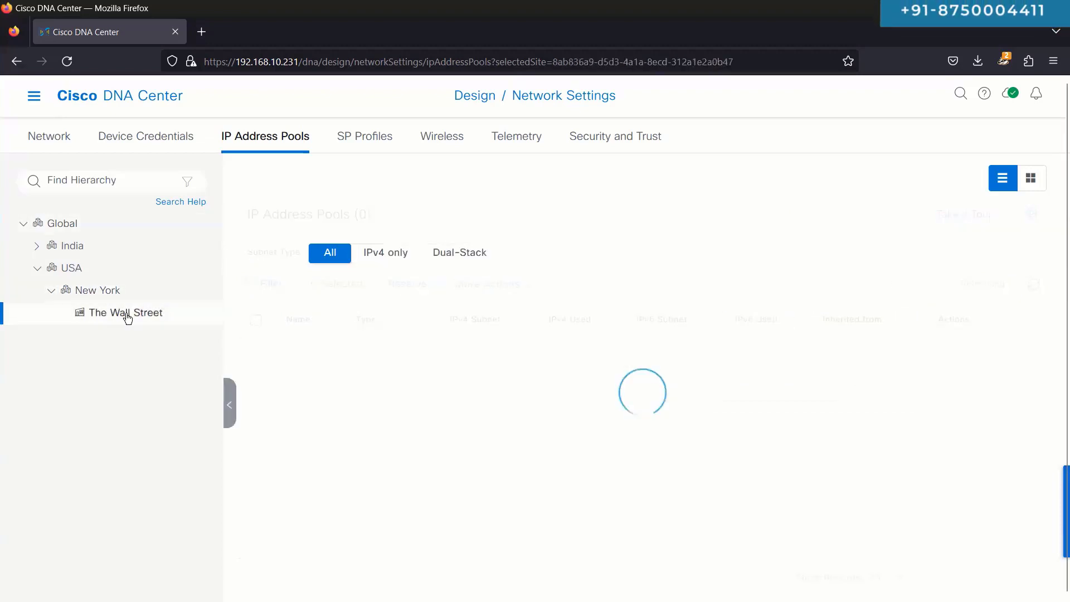
pyautogui.moveTo(645, 359)
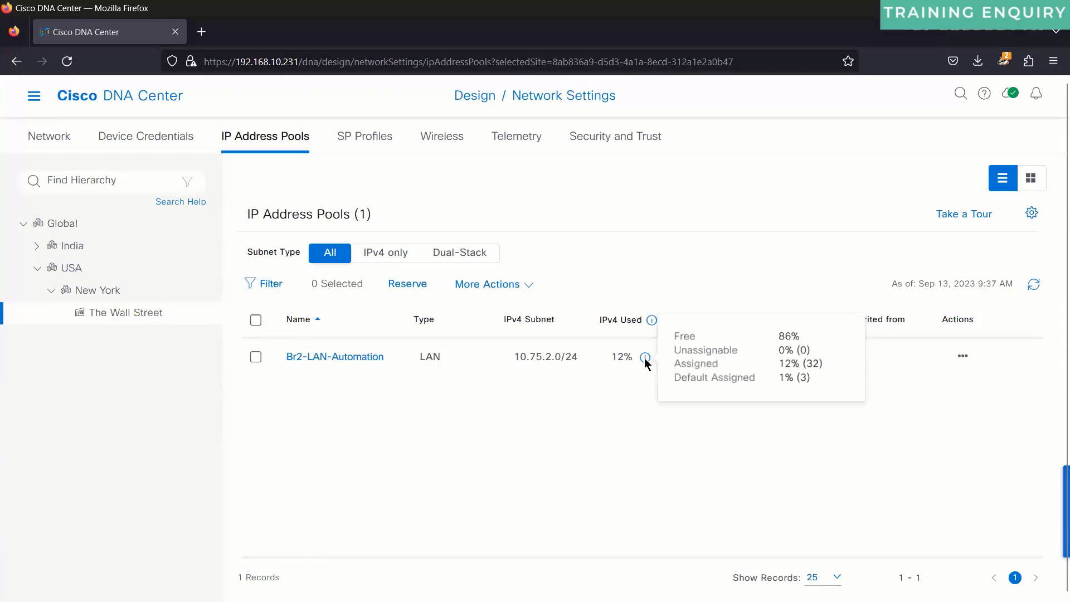
pyautogui.moveTo(638, 359); pyautogui.dragTo(627, 358)
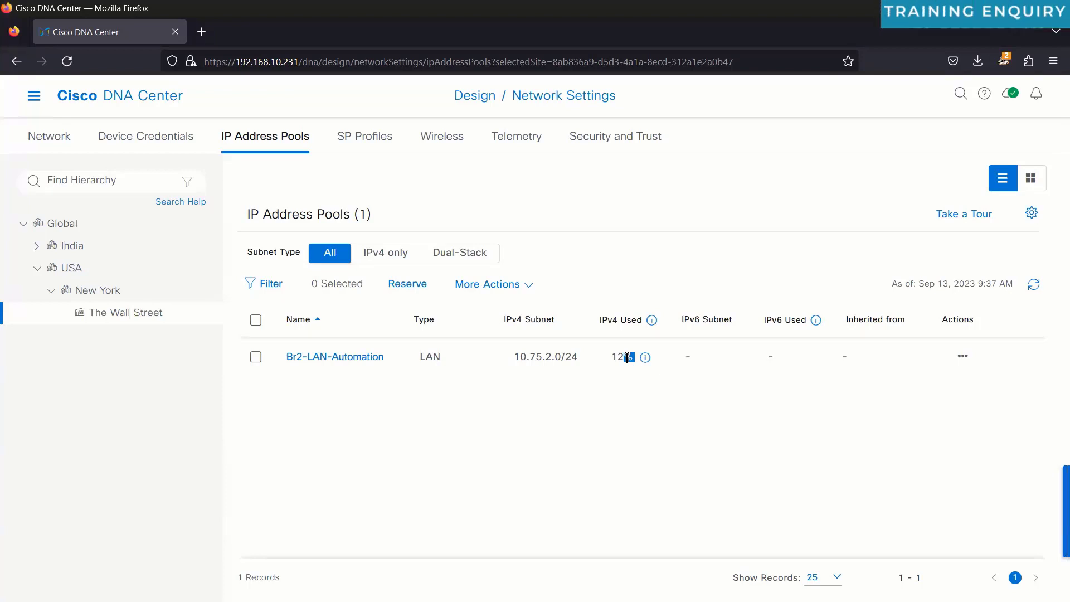
pyautogui.click(1034, 285)
pyautogui.click(512, 295)
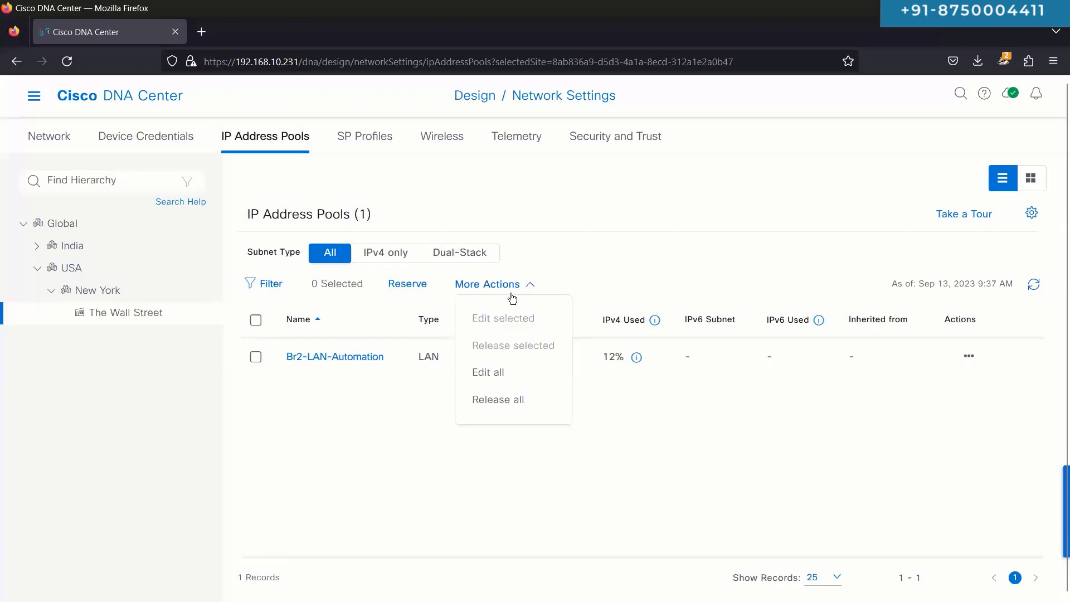
pyautogui.click(511, 295)
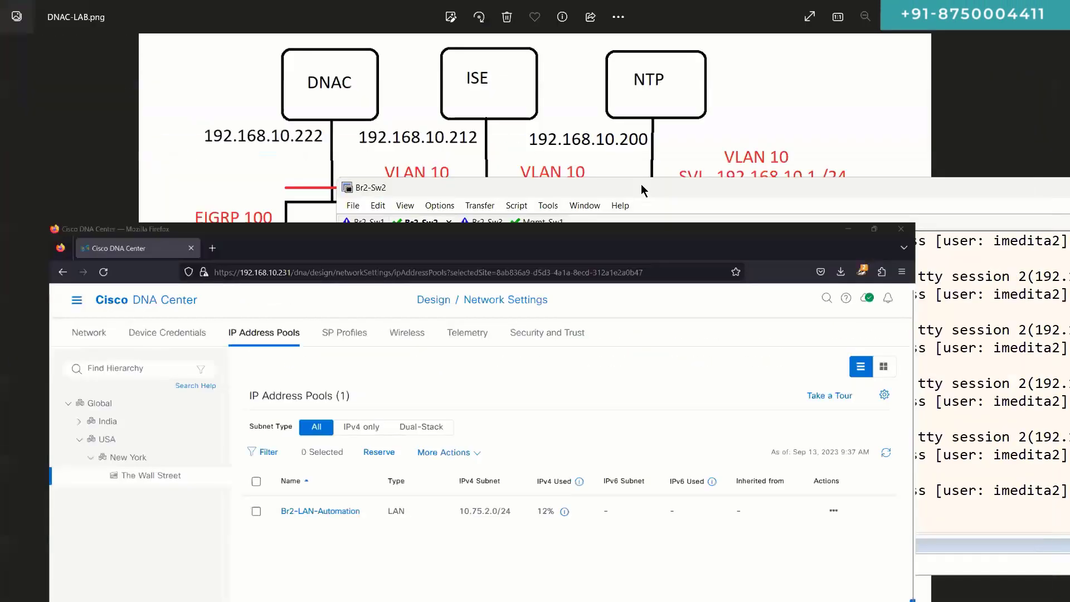
# Step: Reposition SecureCRT, check the Mgmt-Sw1 and Br2-Sw2 sessions, then bring the lab diagram forward
pyautogui.moveTo(623, 186); pyautogui.dragTo(325, 158)
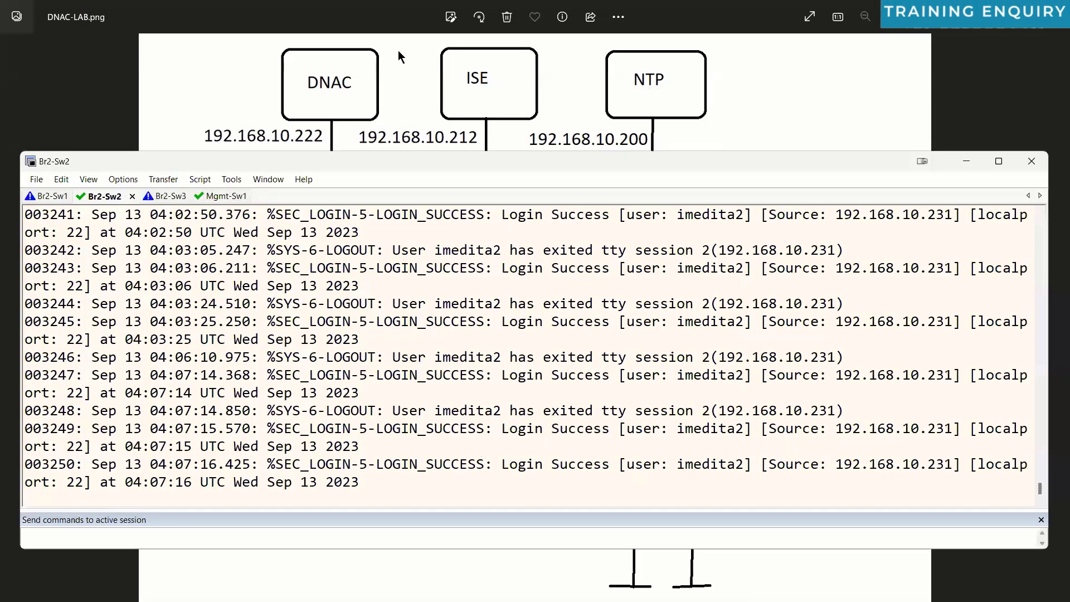
pyautogui.click(210, 196)
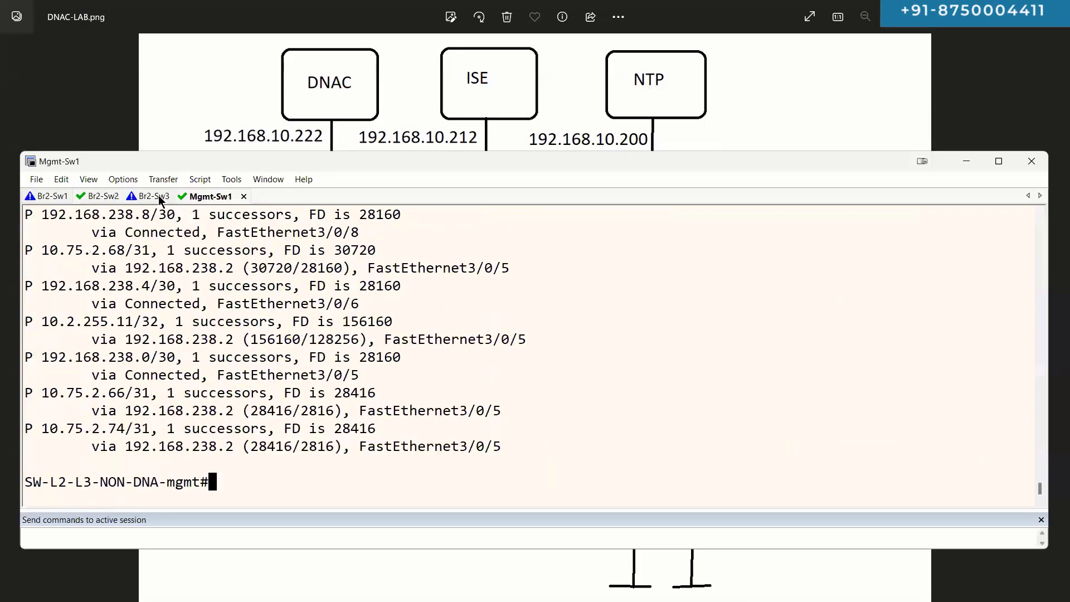
pyautogui.click(104, 196)
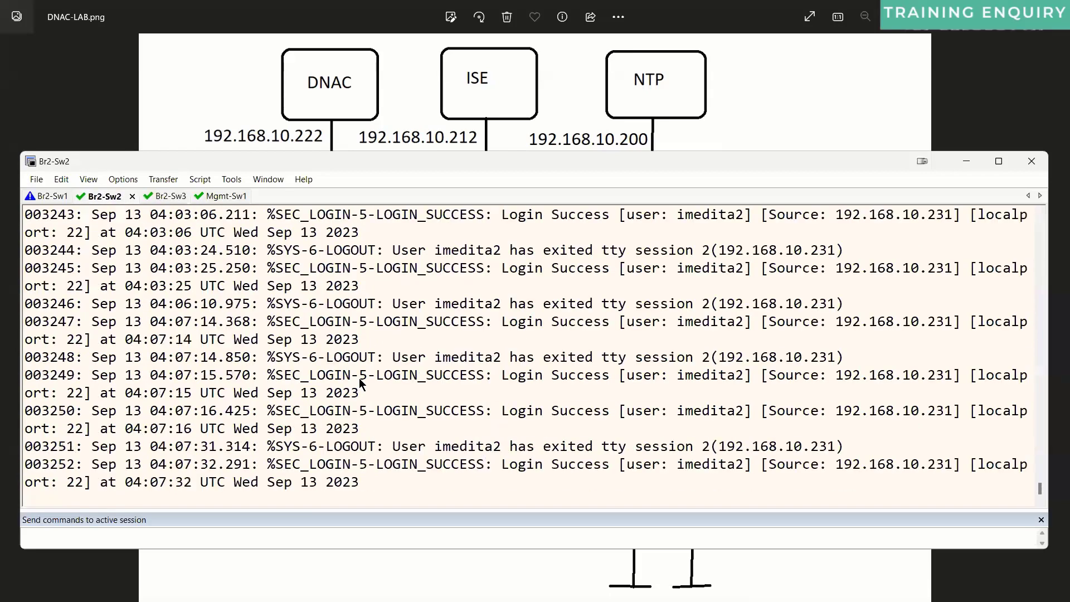
pyautogui.click(324, 546)
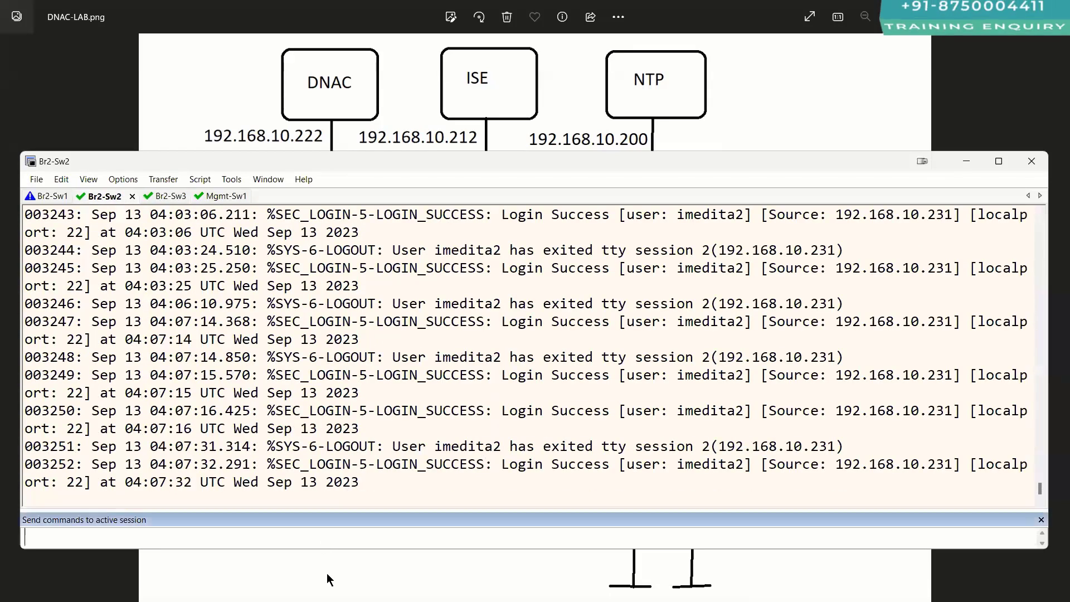
pyautogui.click(327, 578)
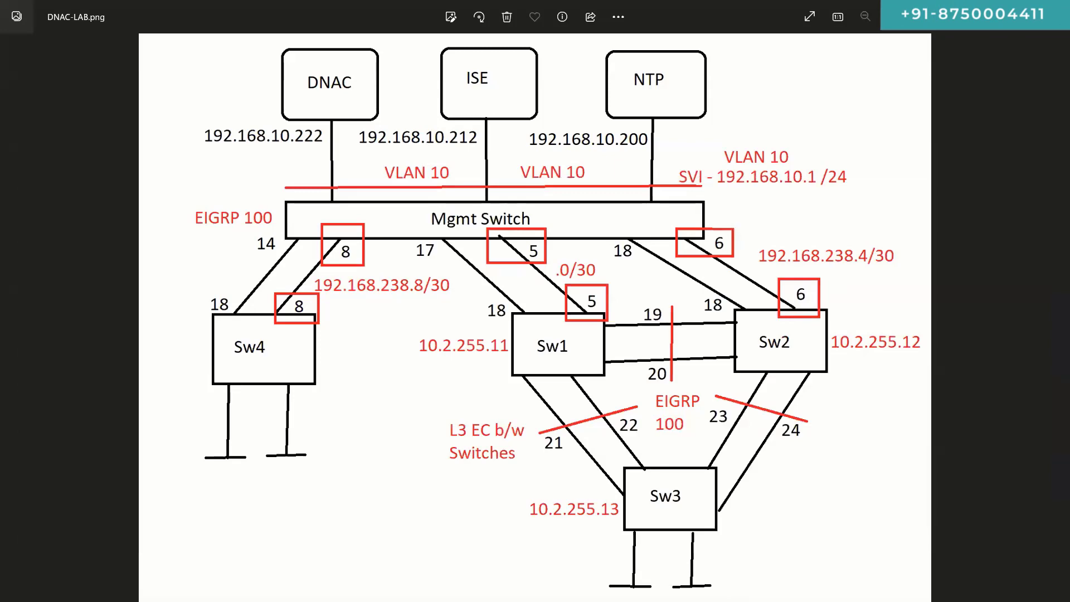
# Step: Show the slideshow, moving between slides 109–111 and landing on 'LAN Automation Process'
pyautogui.hotkey('alt', 'Tab')
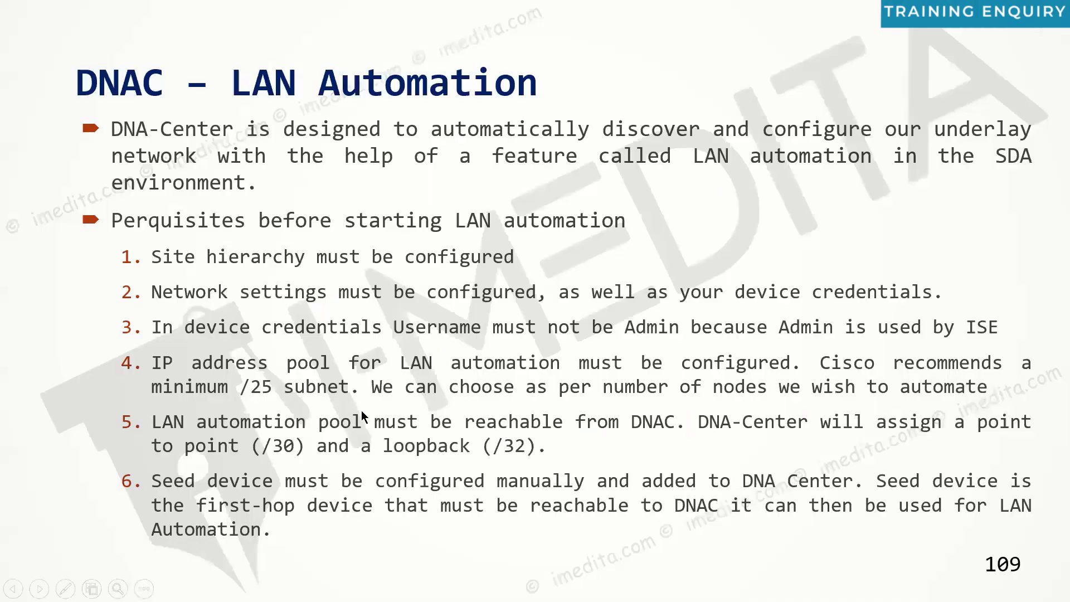
pyautogui.press('Right')
pyautogui.press('Right')
pyautogui.press('Left')
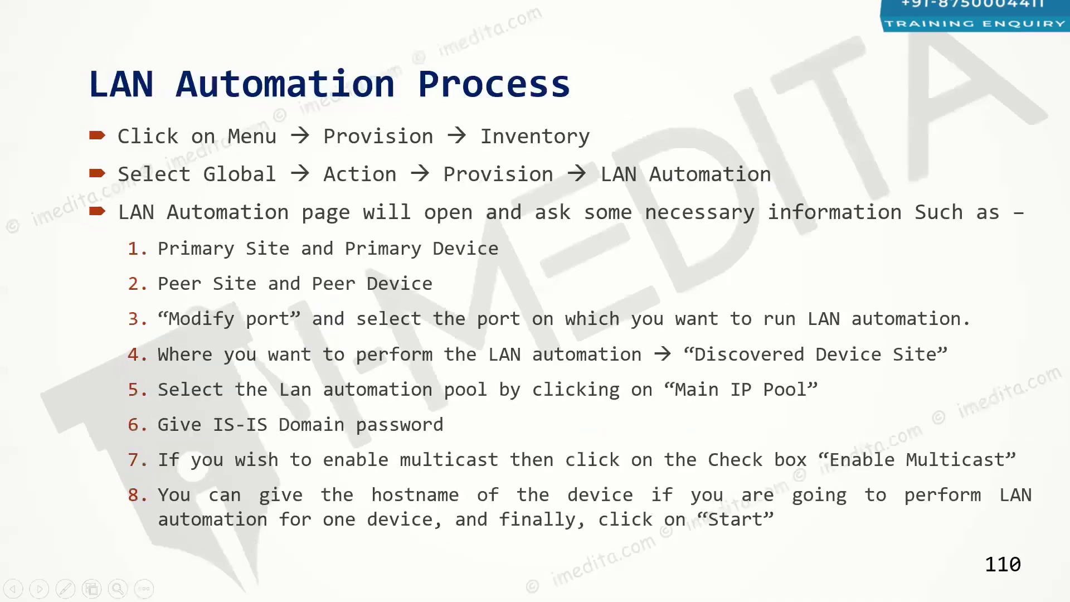
pyautogui.press('Left')
pyautogui.press('Right')
pyautogui.press('Right')
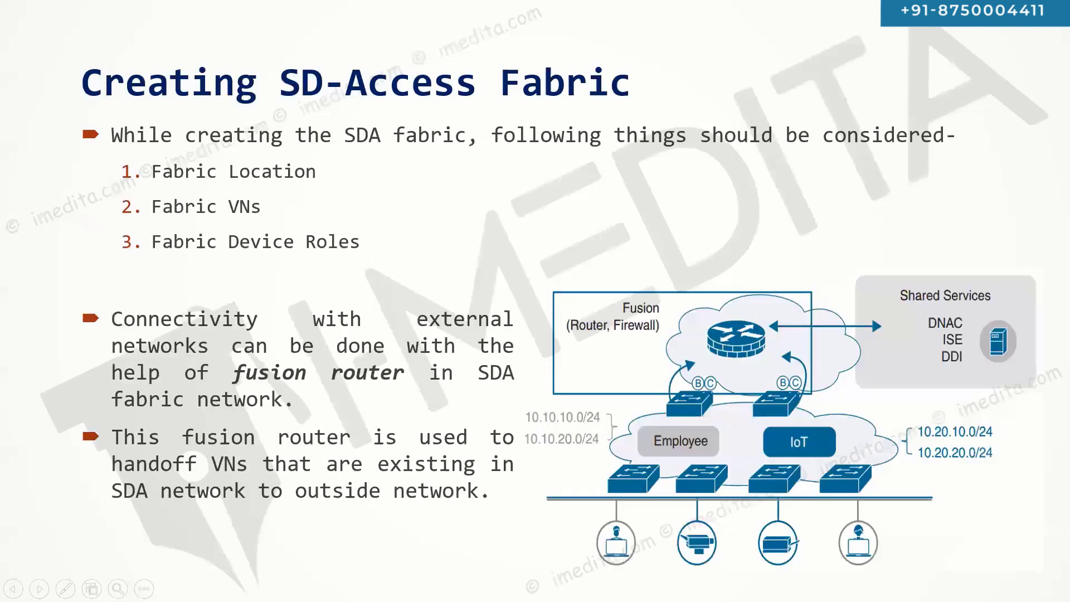
pyautogui.press('Left')
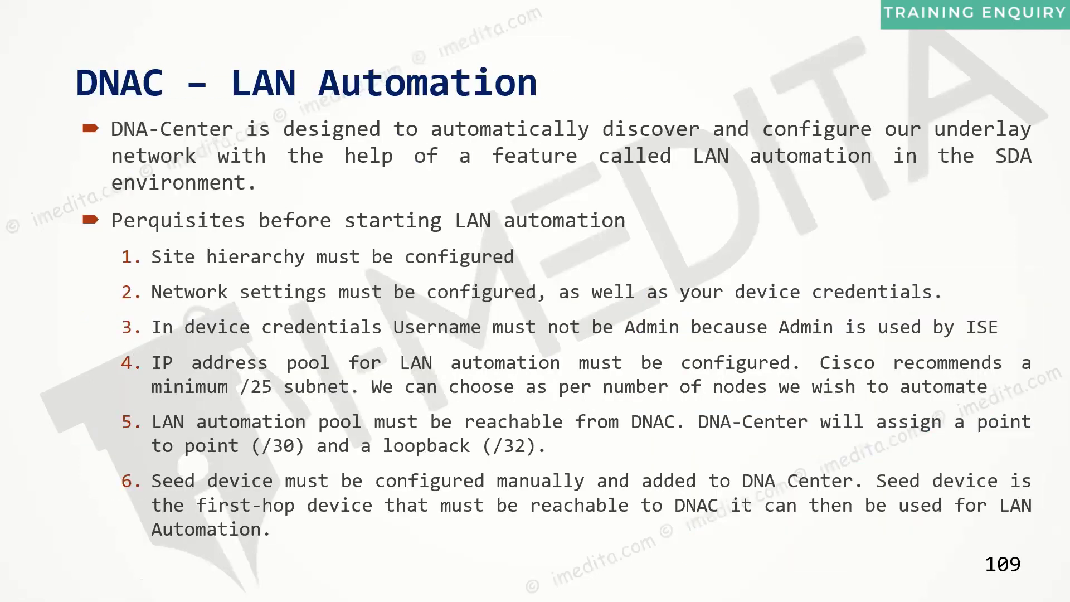
pyautogui.press('Right')
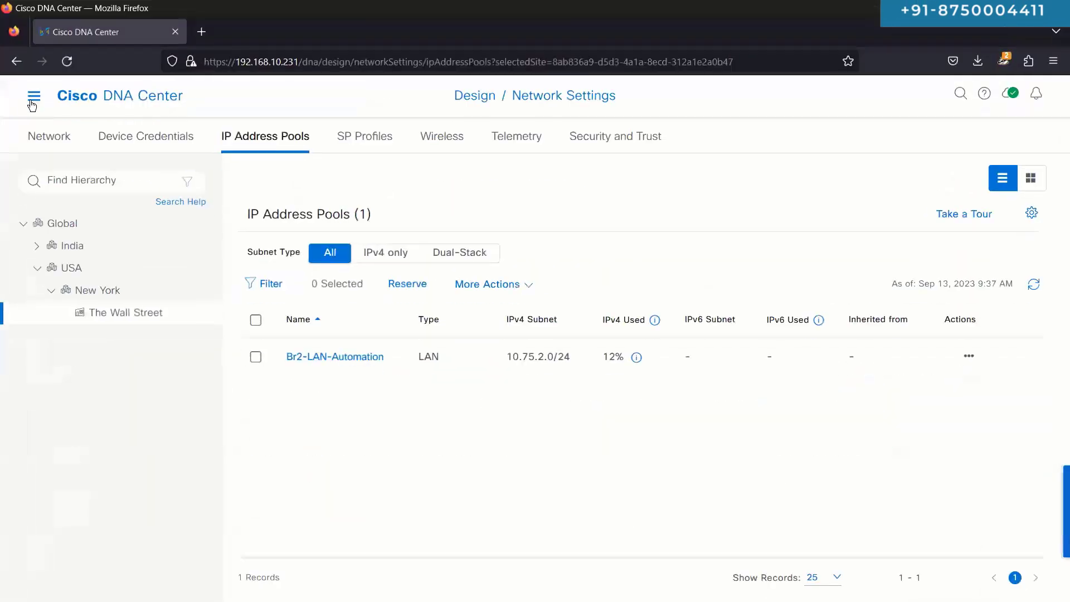
# Step: Go to Provision > LAN Automation and scroll down to the Sessions History table
pyautogui.click(33, 98)
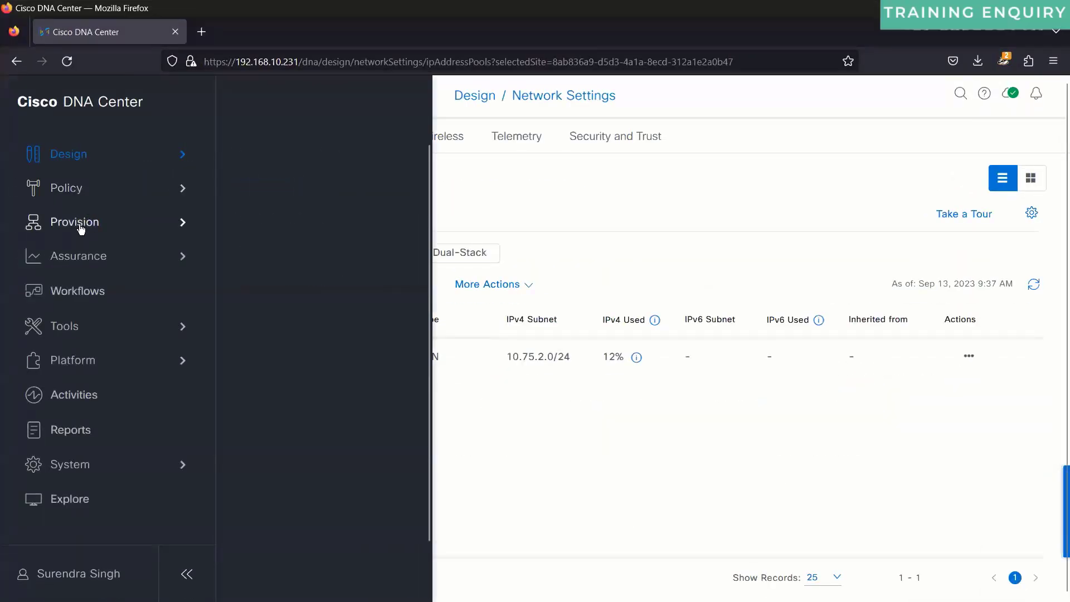
pyautogui.moveTo(111, 223)
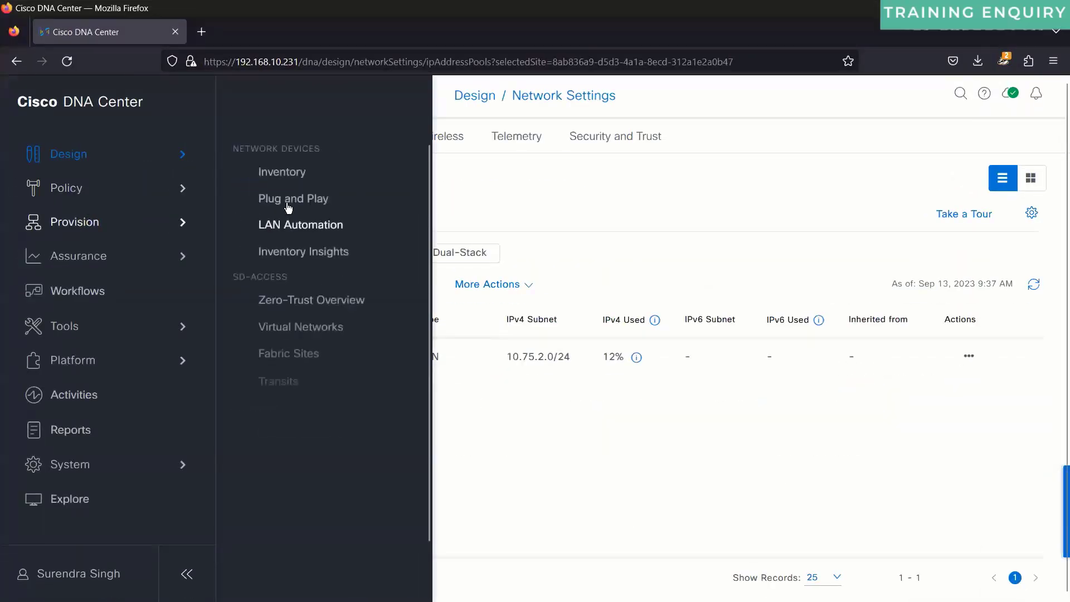
pyautogui.click(300, 237)
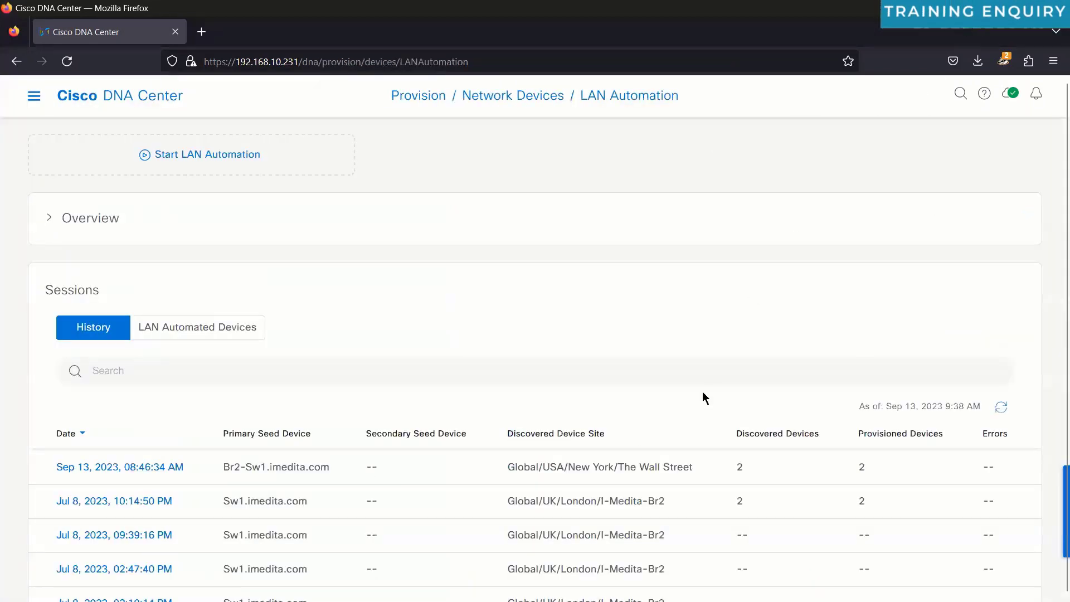
pyautogui.scroll(-3, 703, 395)
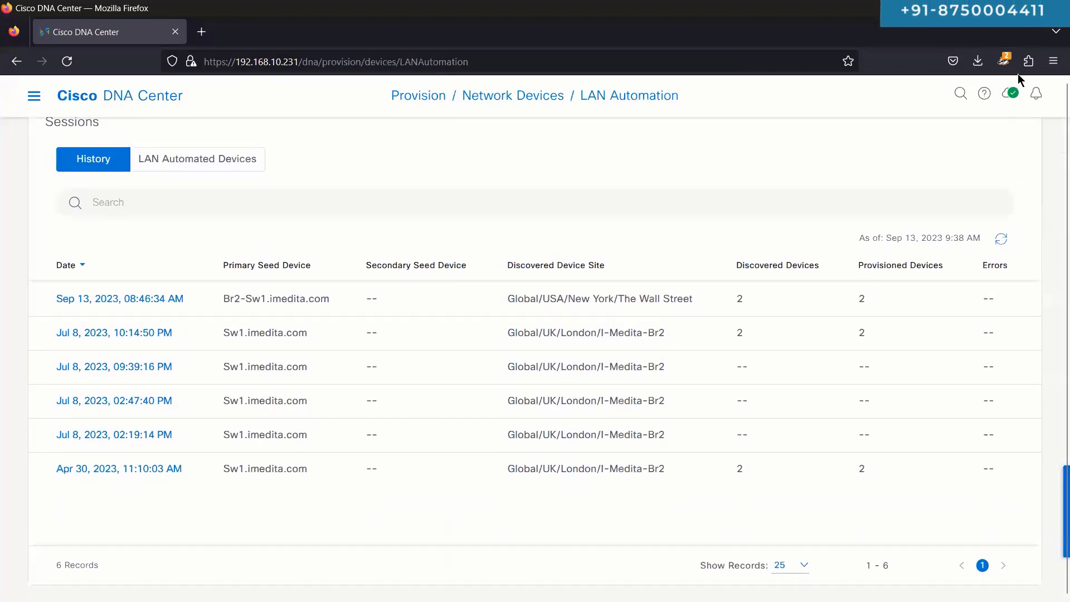
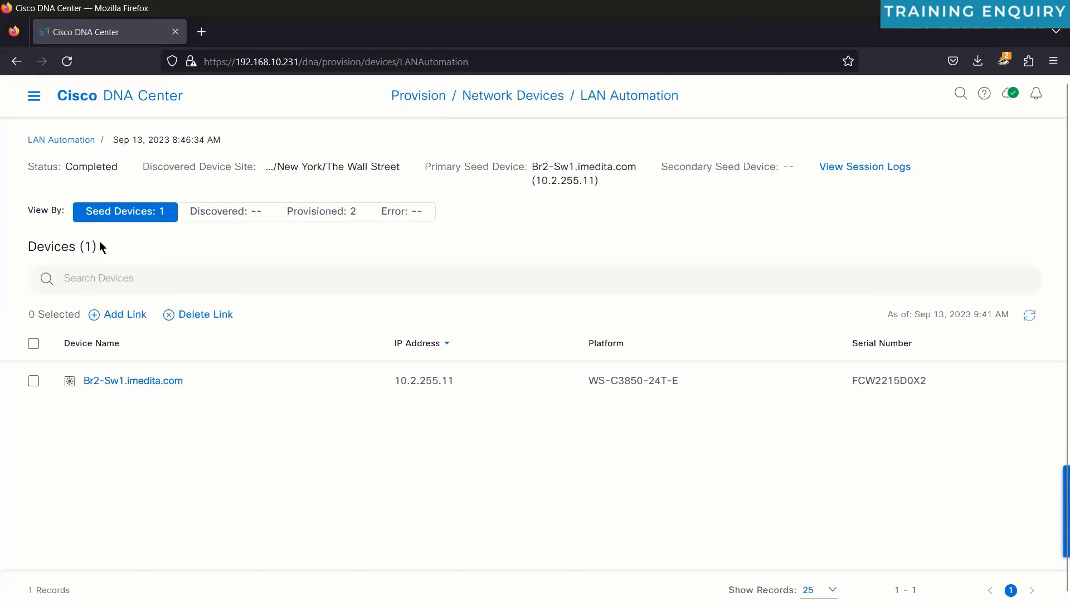
# Step: Open the LAN Automation session log, scroll through its entries, and close it
pyautogui.click(859, 175)
pyautogui.scroll(-7, 758, 432)
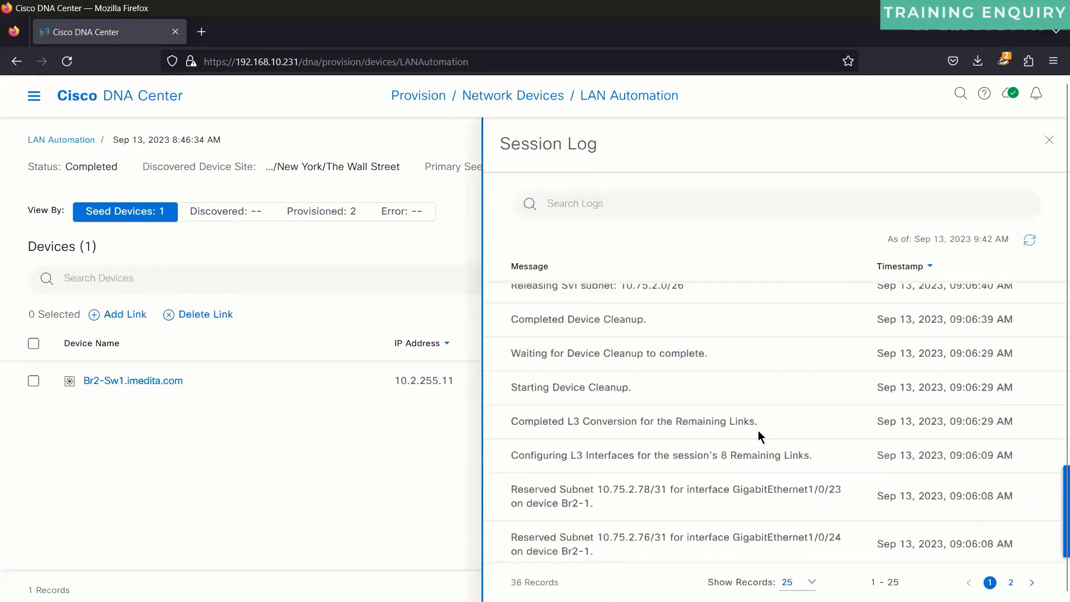
pyautogui.scroll(-6, 758, 433)
pyautogui.click(1049, 140)
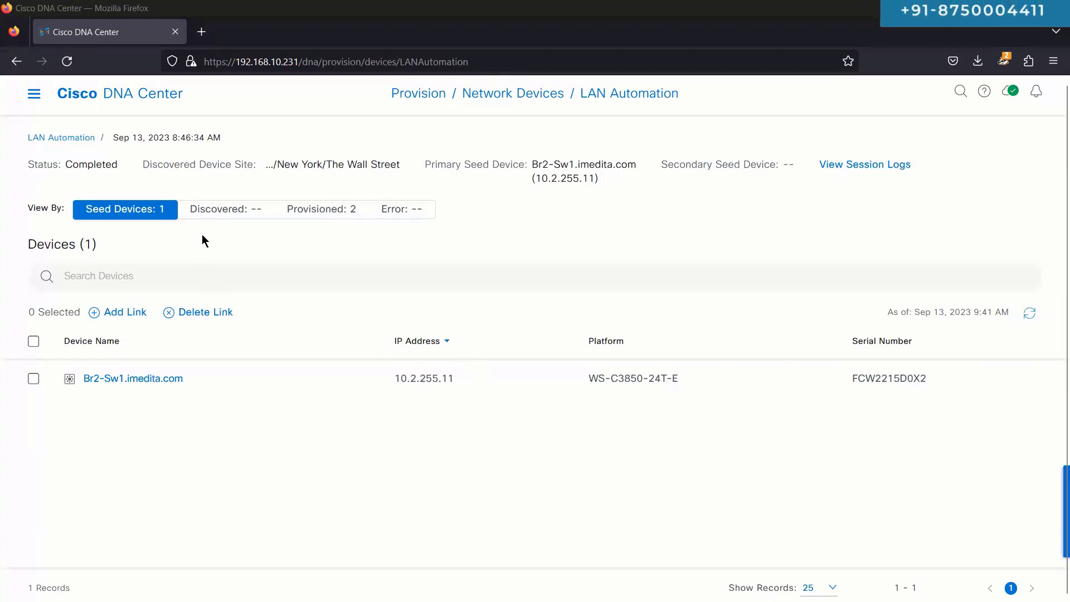
# Step: List the provisioned devices and highlight the Br2-1 and Br2-2 added-to-inventory log entries
pyautogui.click(310, 216)
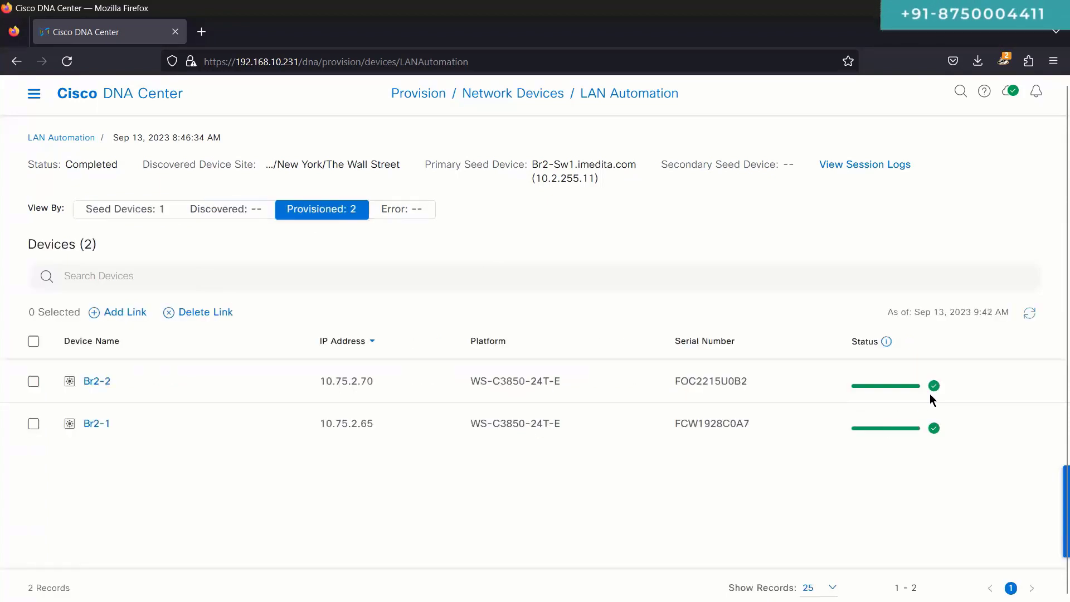
pyautogui.moveTo(930, 394)
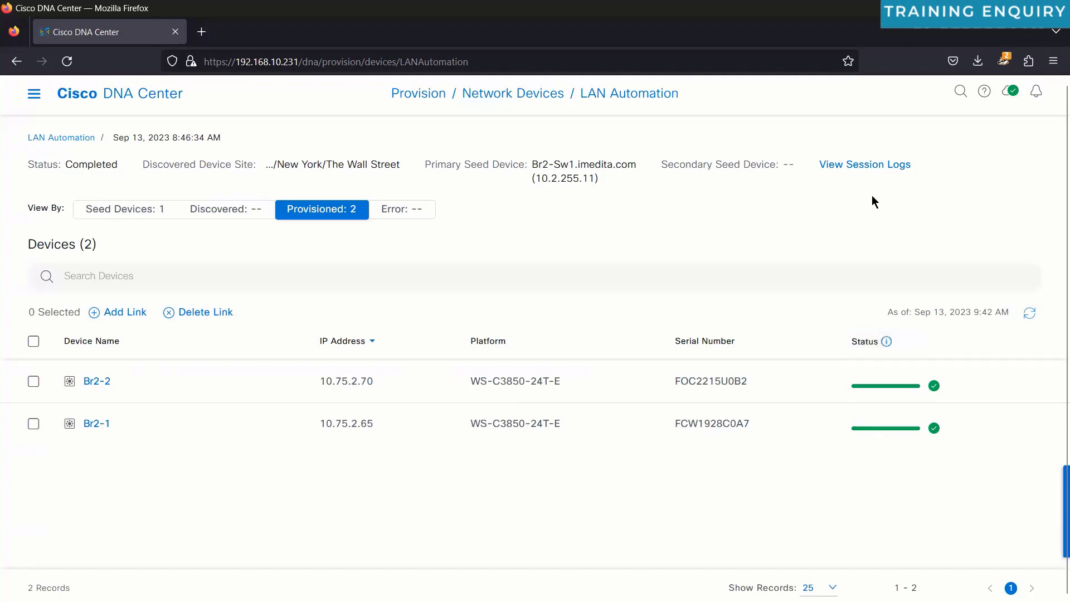
pyautogui.click(865, 165)
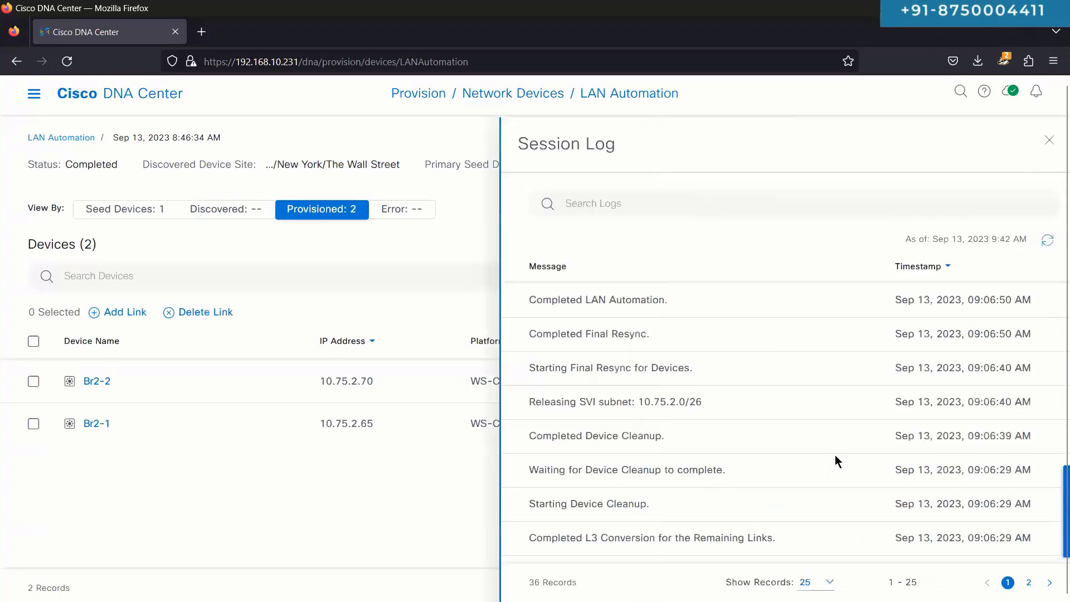
pyautogui.scroll(-5, 835, 455)
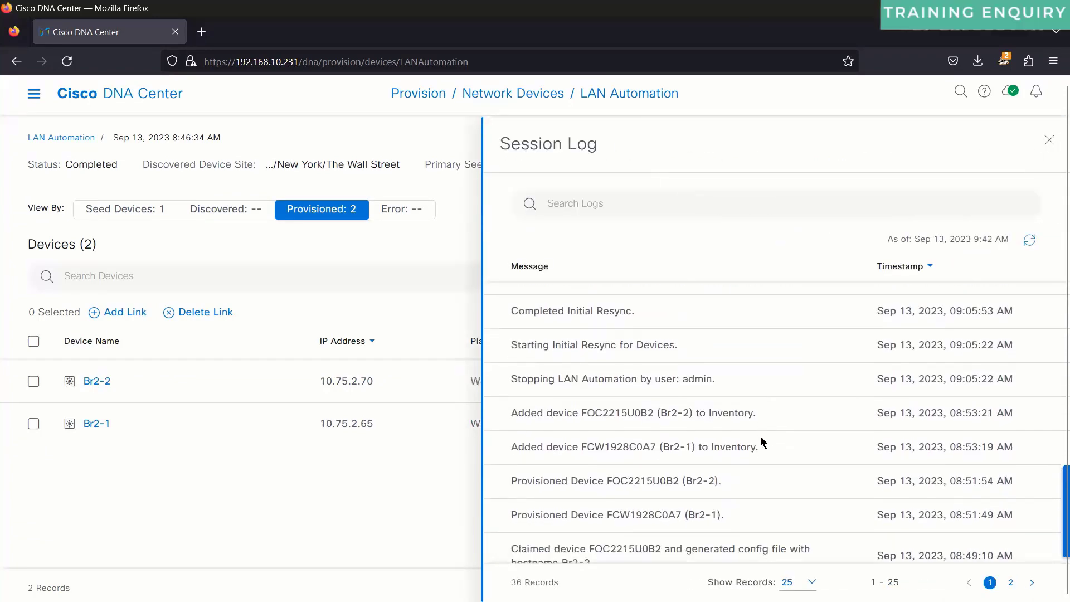
pyautogui.moveTo(507, 386); pyautogui.dragTo(696, 419)
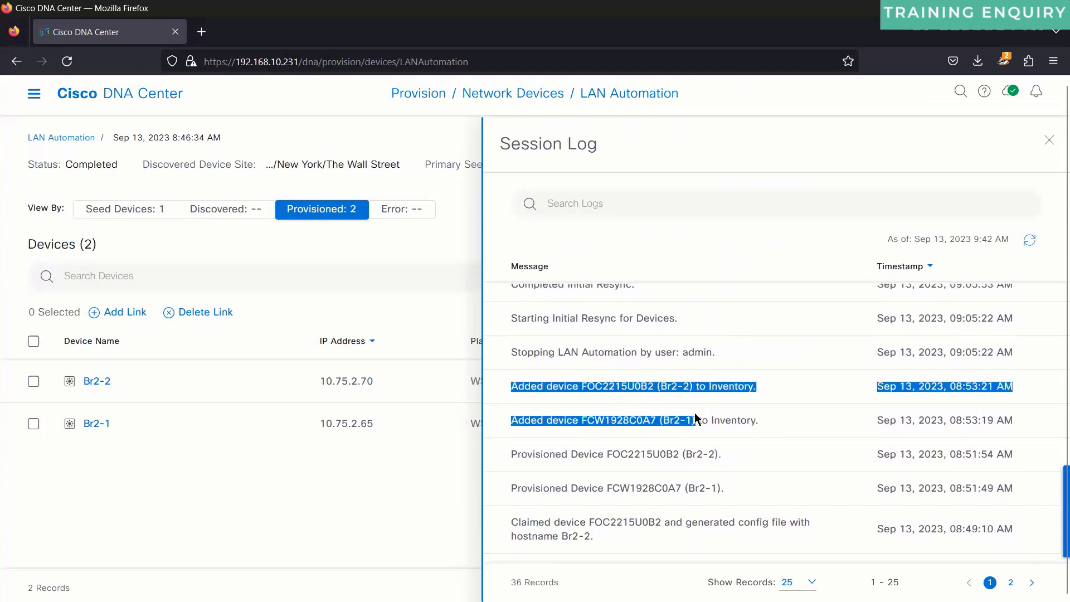
pyautogui.tripleClick(779, 420)
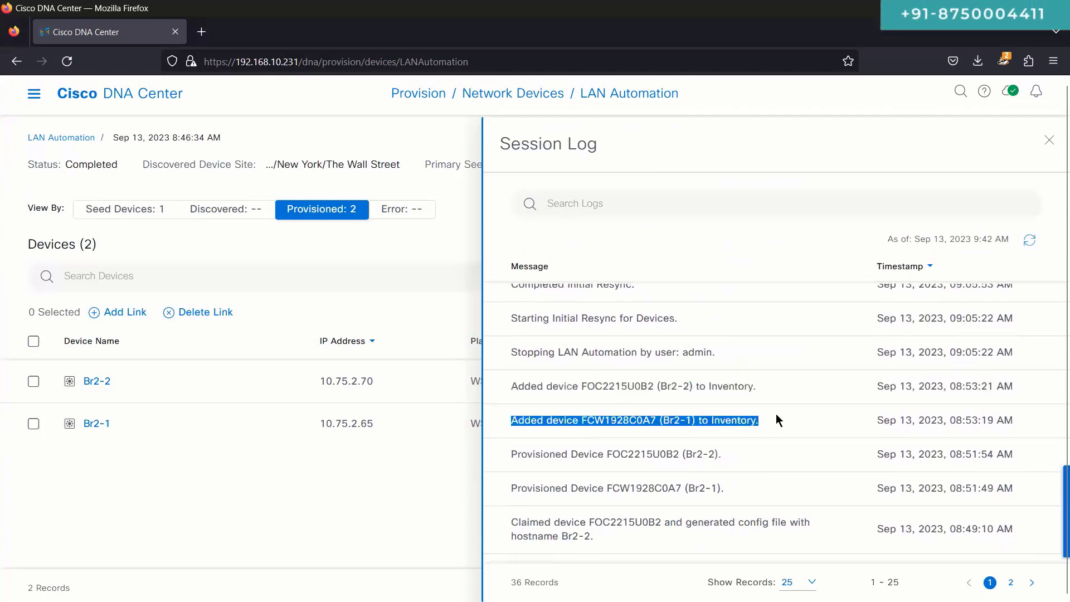
pyautogui.moveTo(523, 387); pyautogui.dragTo(698, 420)
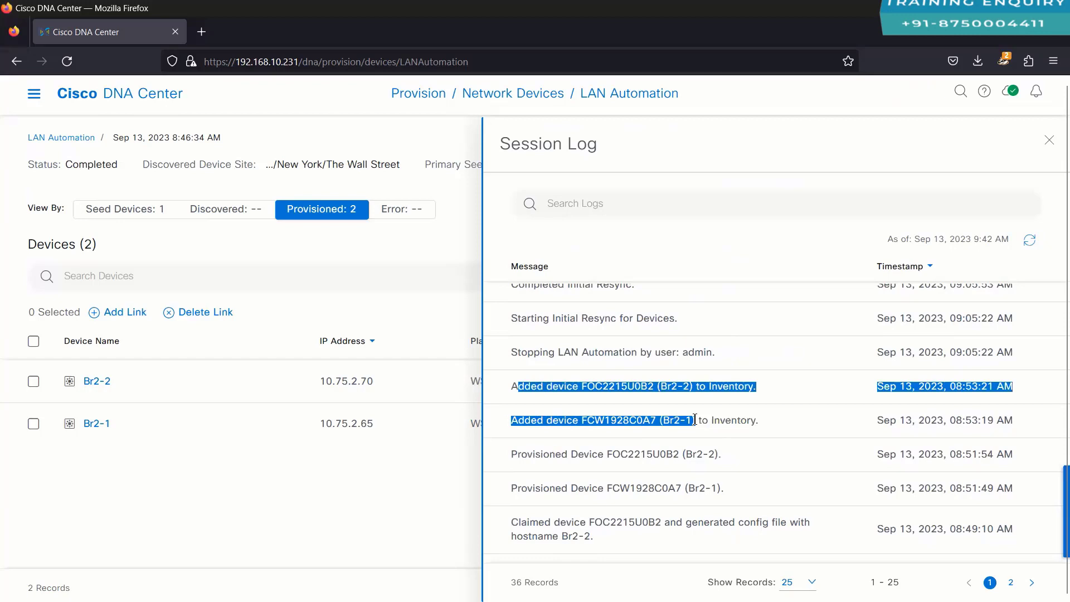
pyautogui.click(318, 477)
pyautogui.click(1049, 146)
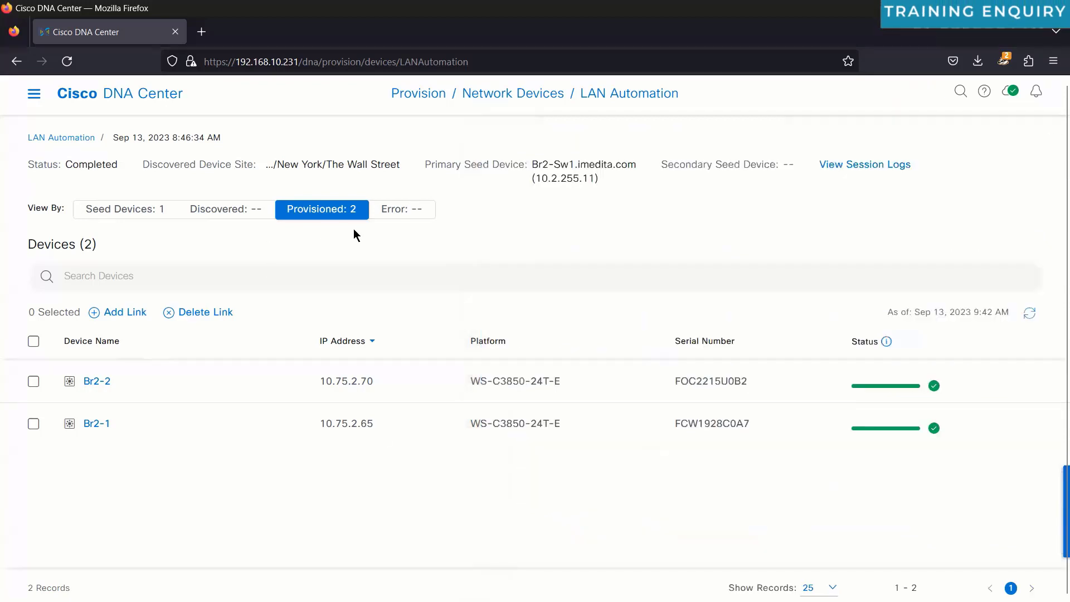
# Step: Switch View By between Seed Devices, Discovered and Provisioned: 2
pyautogui.click(140, 209)
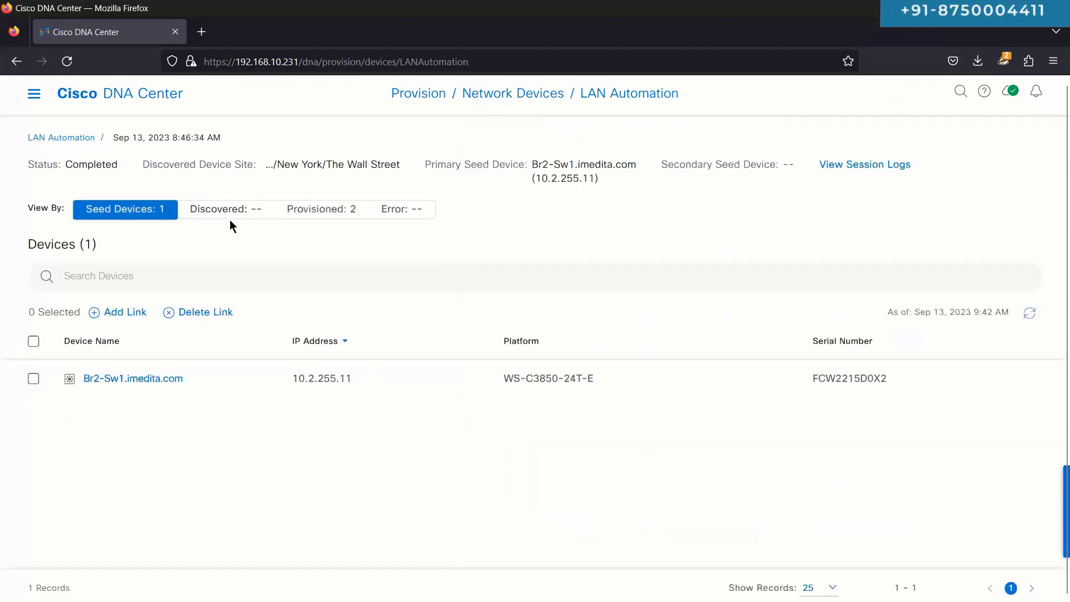
pyautogui.click(233, 211)
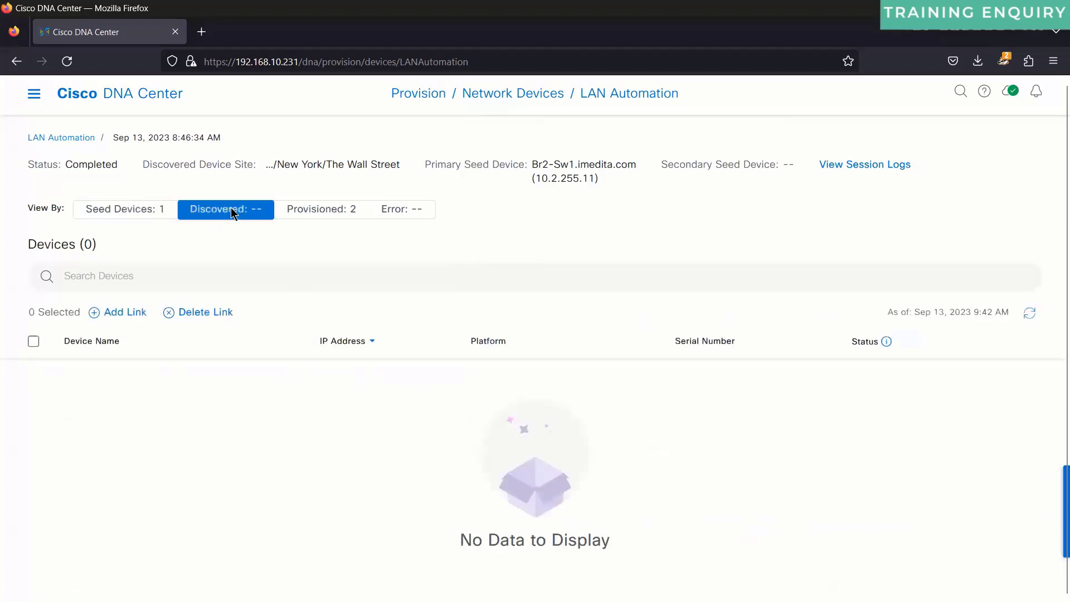
pyautogui.click(311, 217)
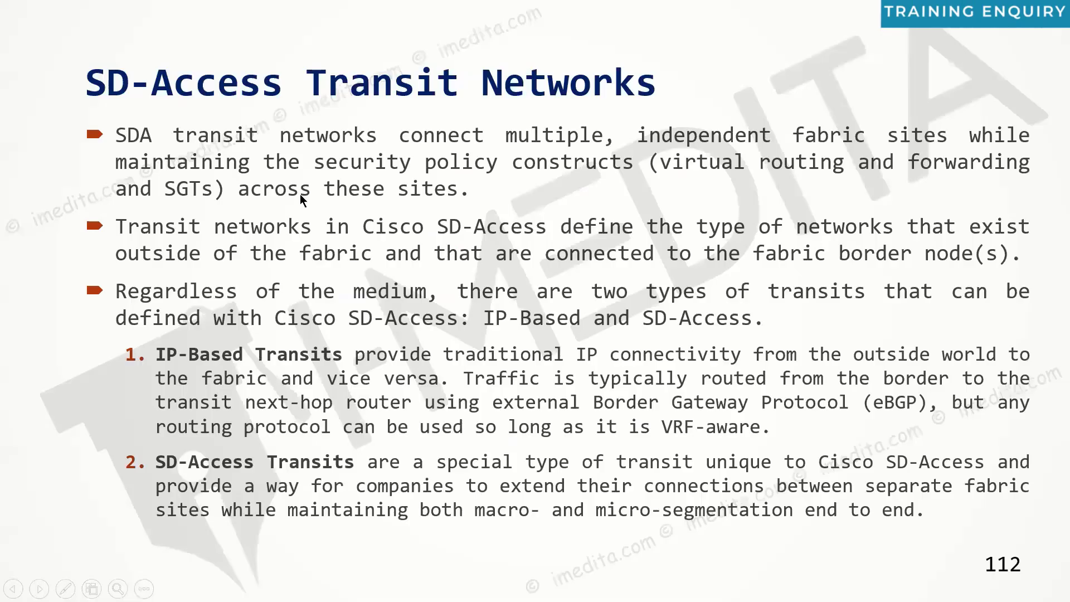
# Step: Check the Br2-Sw3 and Mgmt-Sw1 terminal tabs in SecureCRT, then disconnect the Mgmt-Sw1 session
pyautogui.hotkey('alt', 'Tab')
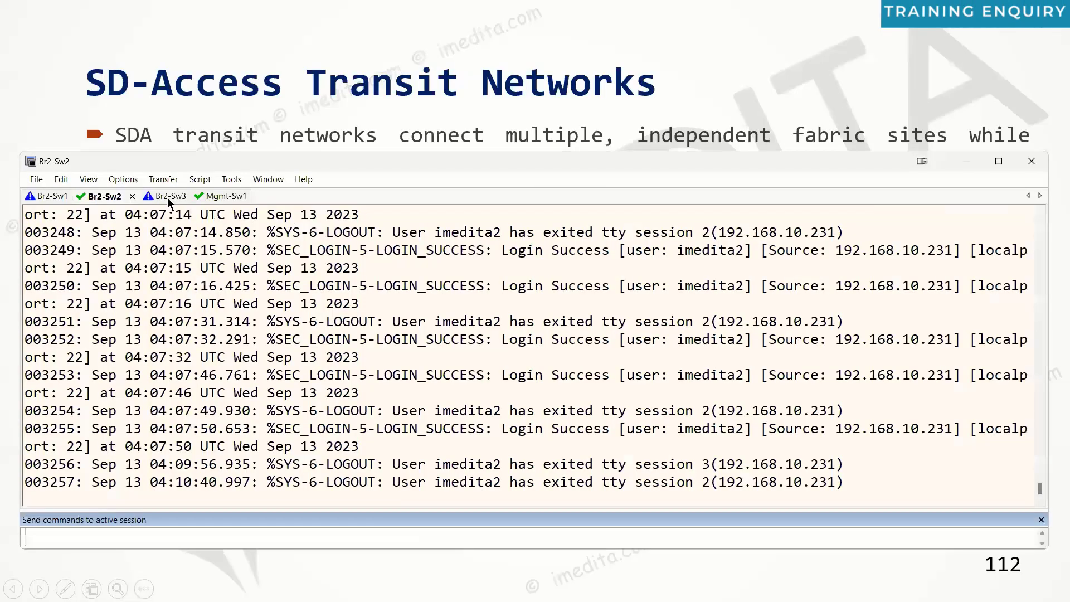
pyautogui.click(169, 202)
pyautogui.click(207, 197)
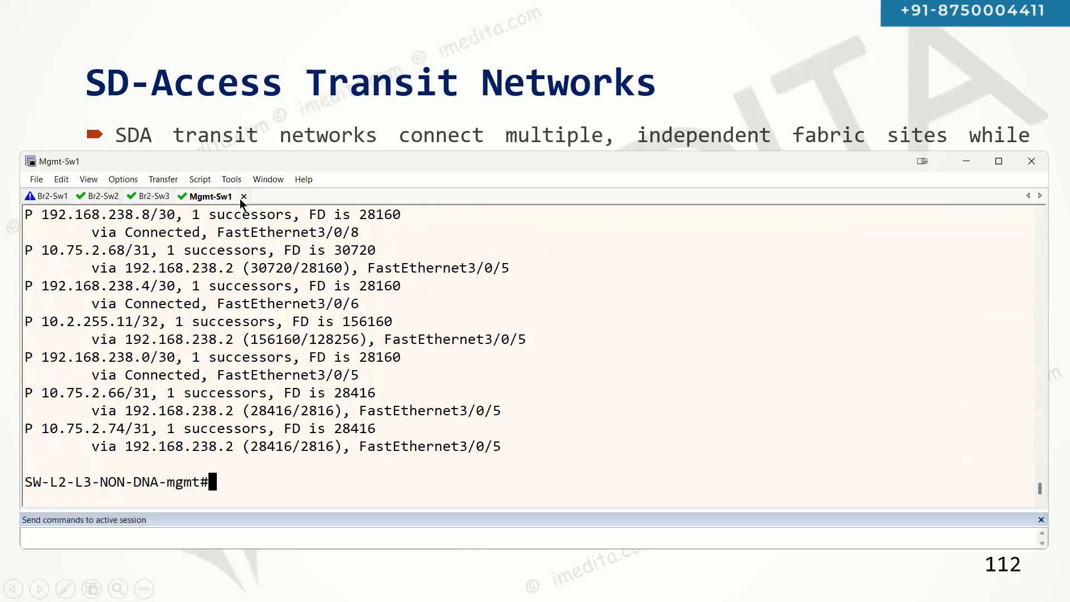
pyautogui.click(244, 197)
pyautogui.press('Return')
pyautogui.hotkey('alt', 'Tab')
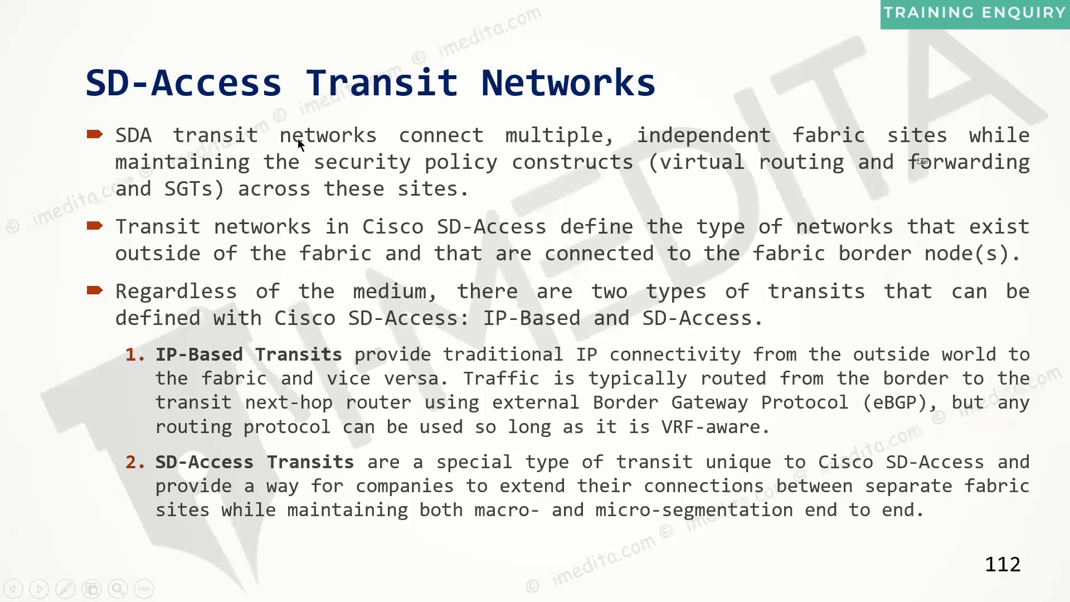
# Step: Step the slideshow back to the SD-Access for Distributed Campus Deployments slide and return to Cisco DNA Center
pyautogui.press('Left')
pyautogui.press('Left')
pyautogui.press('Left')
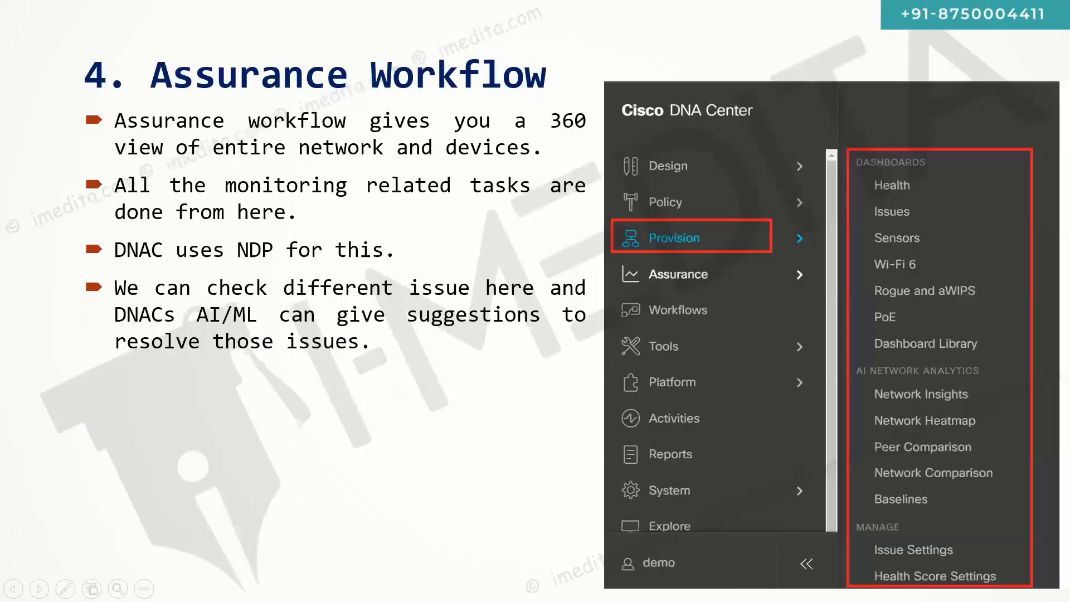
pyautogui.press('Right')
pyautogui.press('Right')
pyautogui.press('Right')
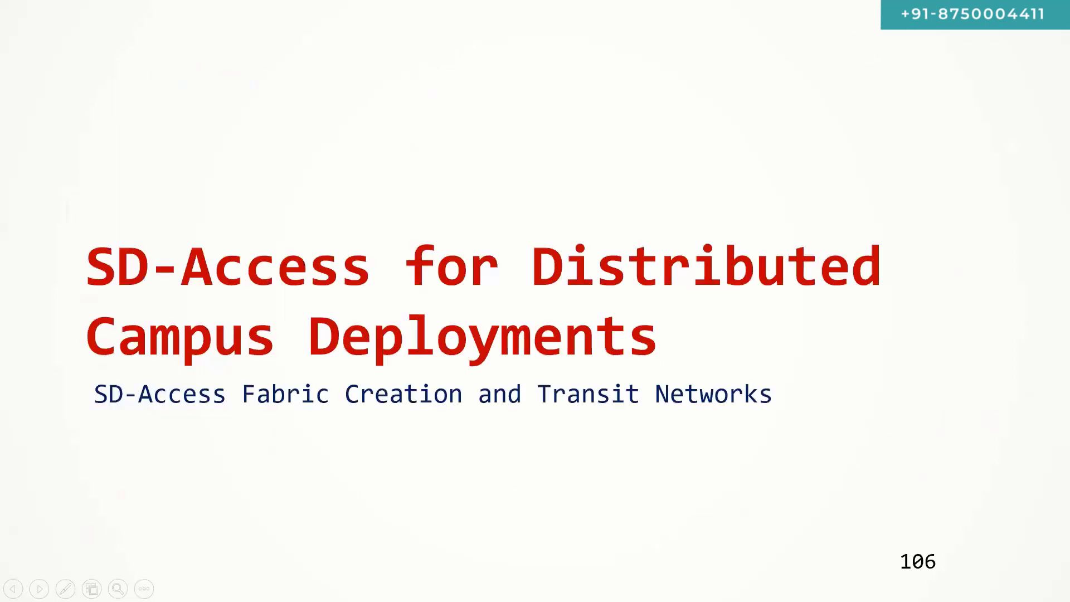
pyautogui.press('Left')
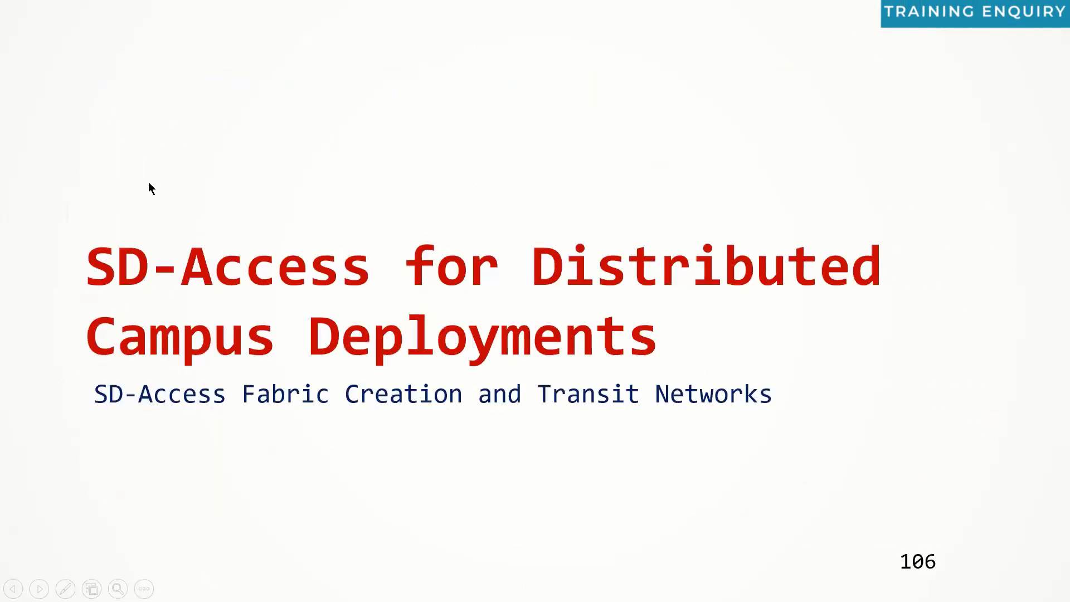
pyautogui.hotkey('alt', 'Tab')
pyautogui.click(35, 95)
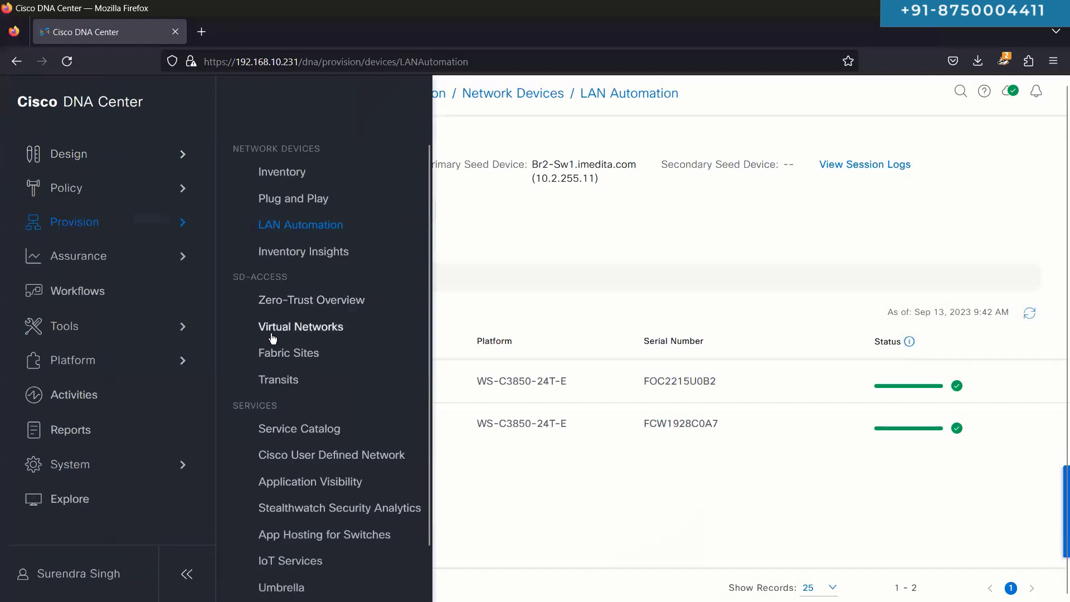
# Step: Open and reload the empty Fabric Sites page, then switch to Tools > Topology
pyautogui.click(284, 354)
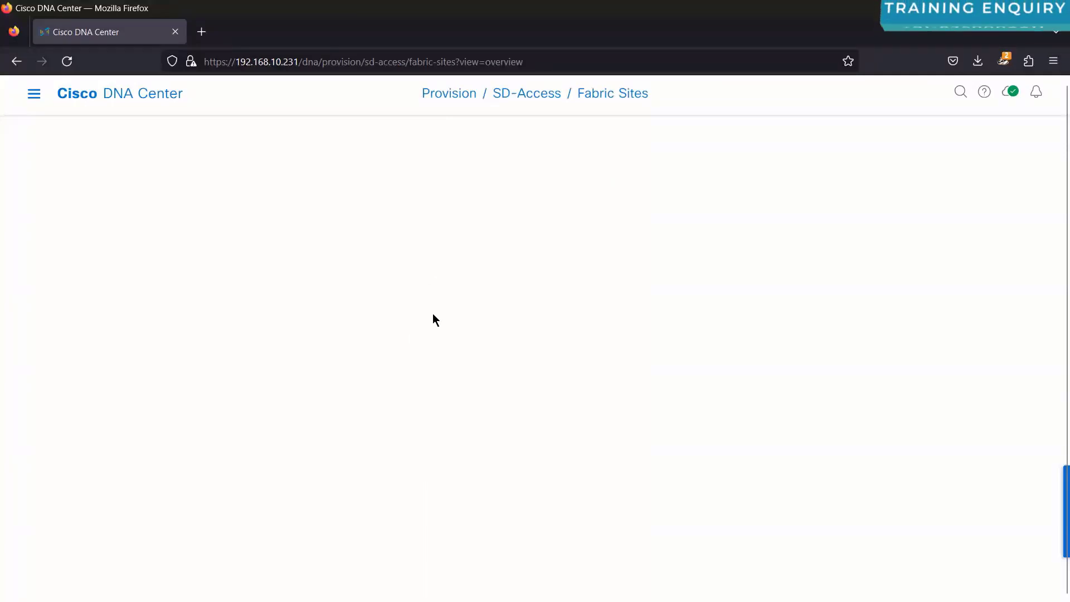
pyautogui.click(75, 67)
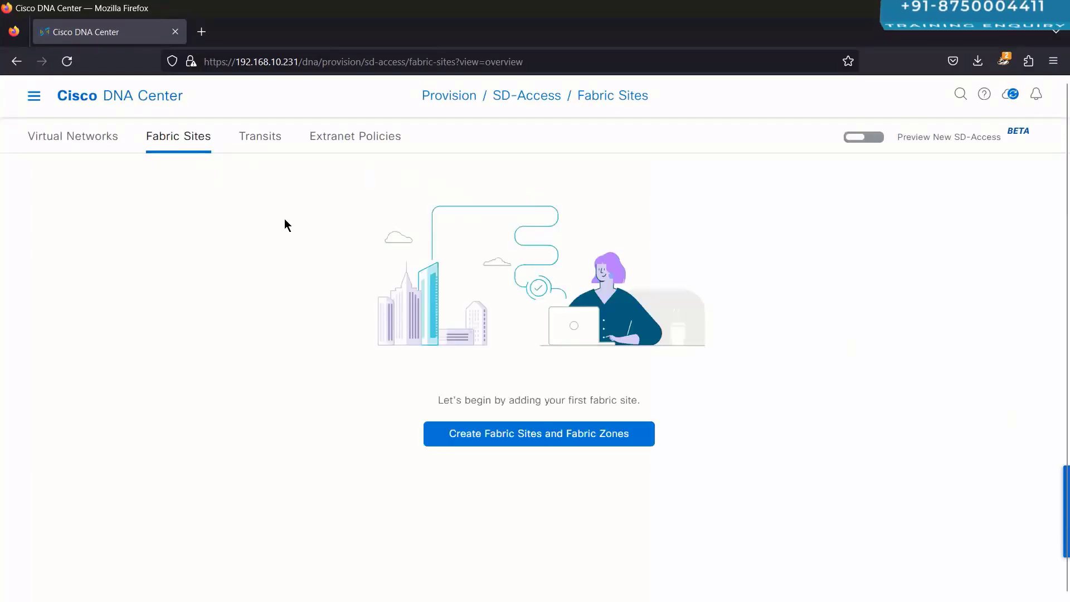
pyautogui.click(34, 103)
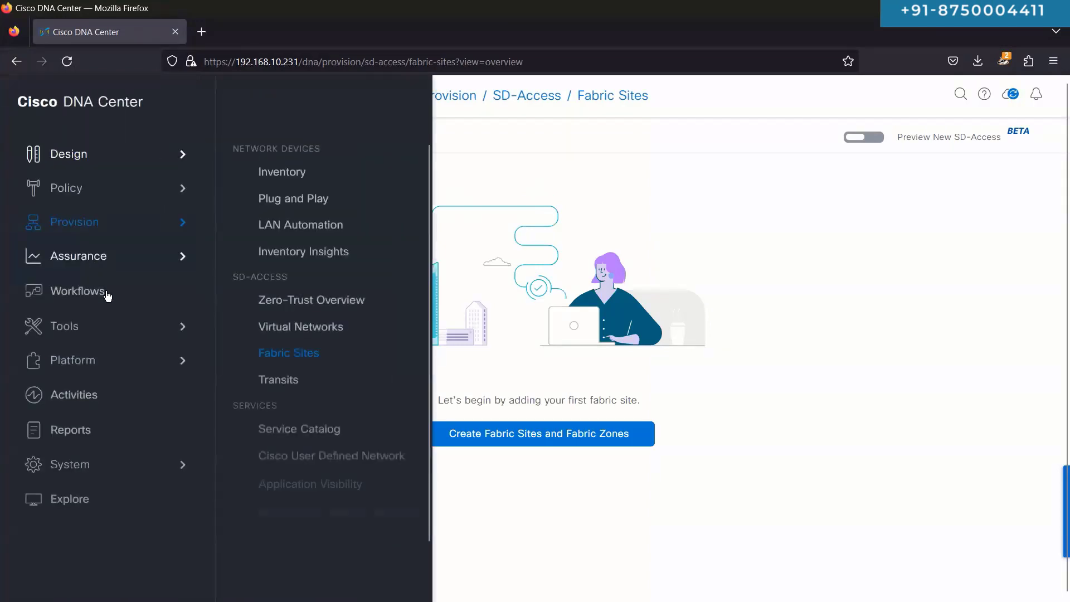
pyautogui.moveTo(64, 326)
pyautogui.click(275, 186)
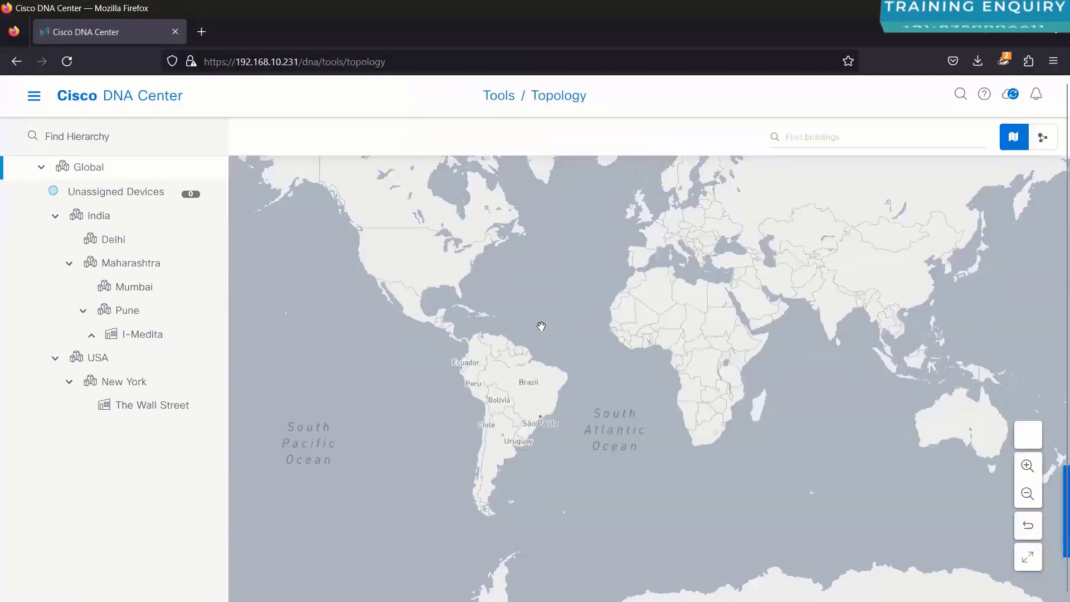
# Step: Select The Wall Street and drag Br2-Sw1, Br2-Sw2 and Br2-Sw3 into a triangle layout
pyautogui.click(135, 327)
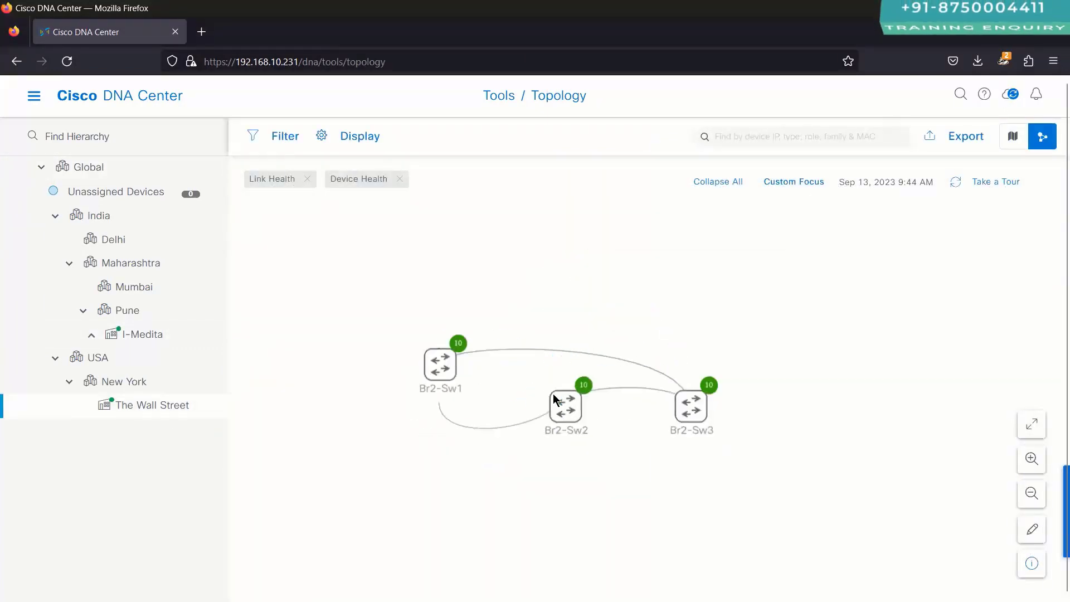
pyautogui.moveTo(567, 406); pyautogui.dragTo(399, 362)
pyautogui.moveTo(699, 414); pyautogui.dragTo(658, 416)
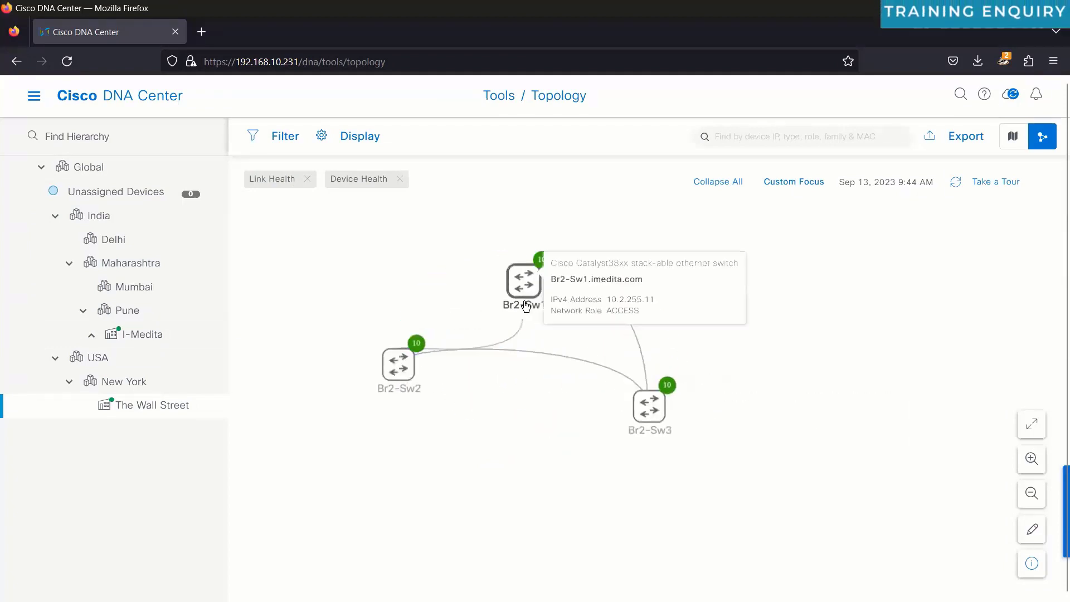
pyautogui.moveTo(524, 303); pyautogui.dragTo(399, 303)
pyautogui.moveTo(399, 362); pyautogui.dragTo(566, 244)
pyautogui.moveTo(650, 406); pyautogui.dragTo(483, 447)
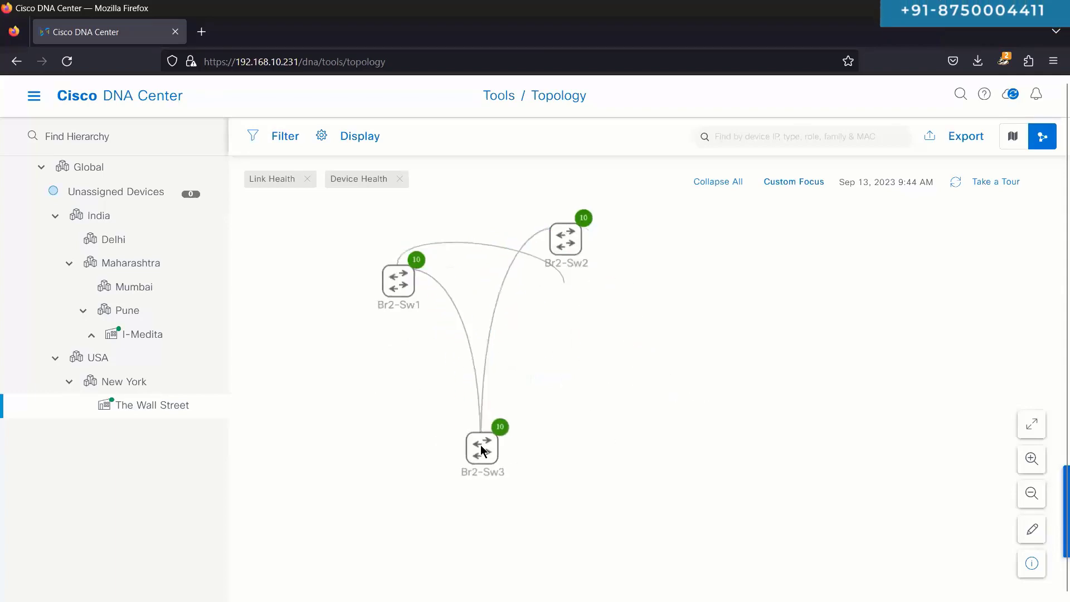
pyautogui.moveTo(559, 258); pyautogui.dragTo(559, 299)
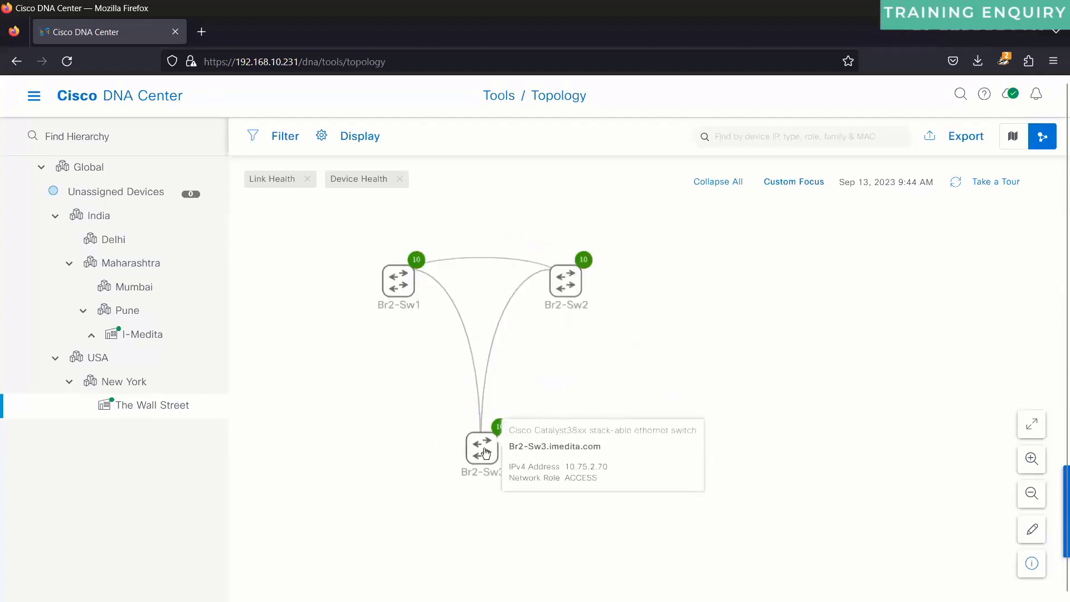
pyautogui.moveTo(483, 457); pyautogui.dragTo(485, 495)
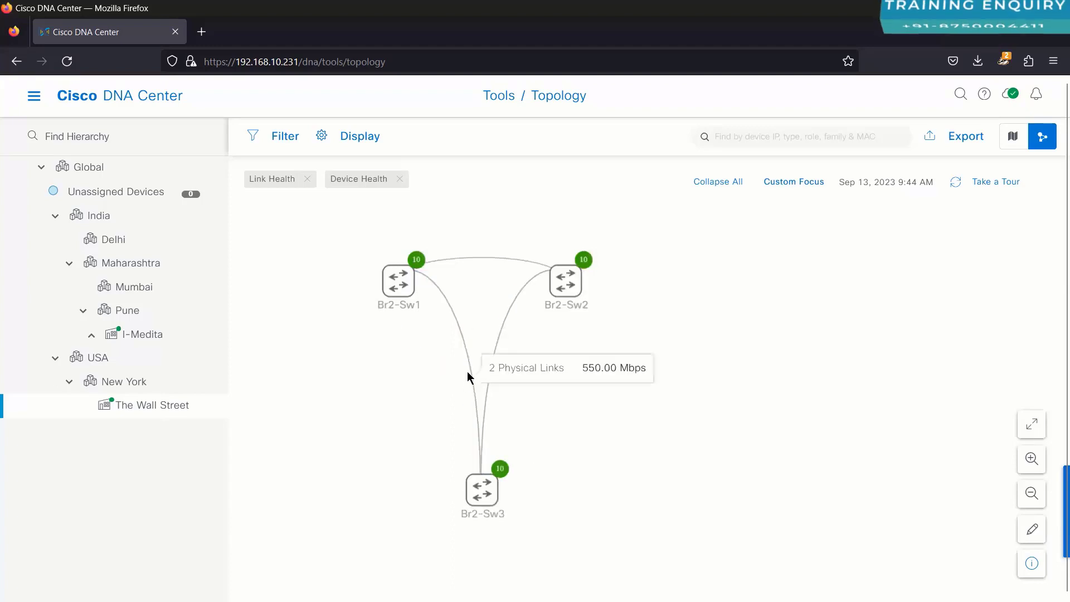
pyautogui.moveTo(470, 371)
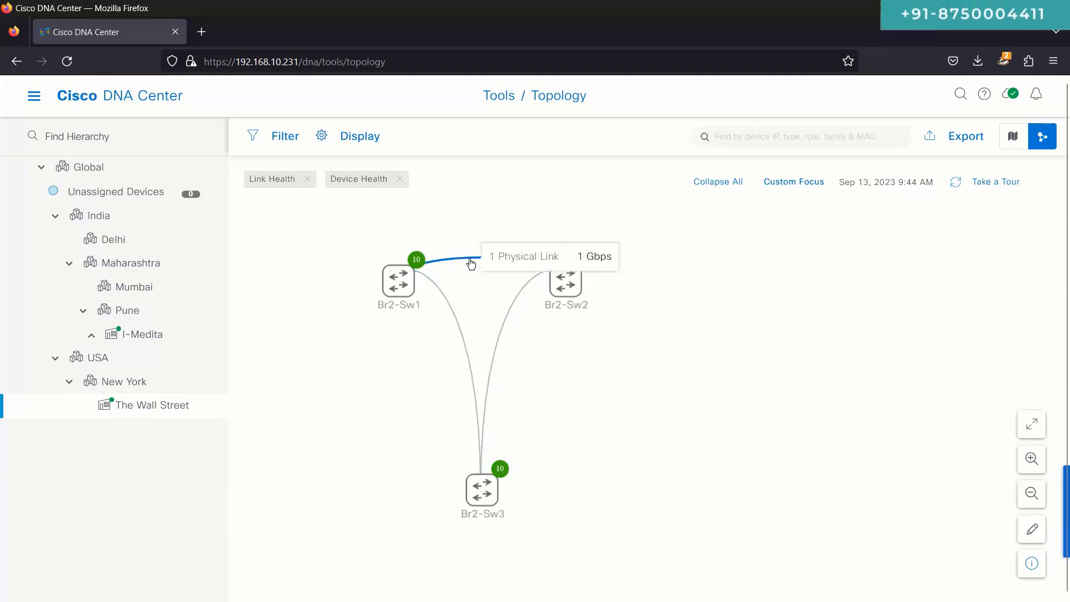
pyautogui.moveTo(515, 308)
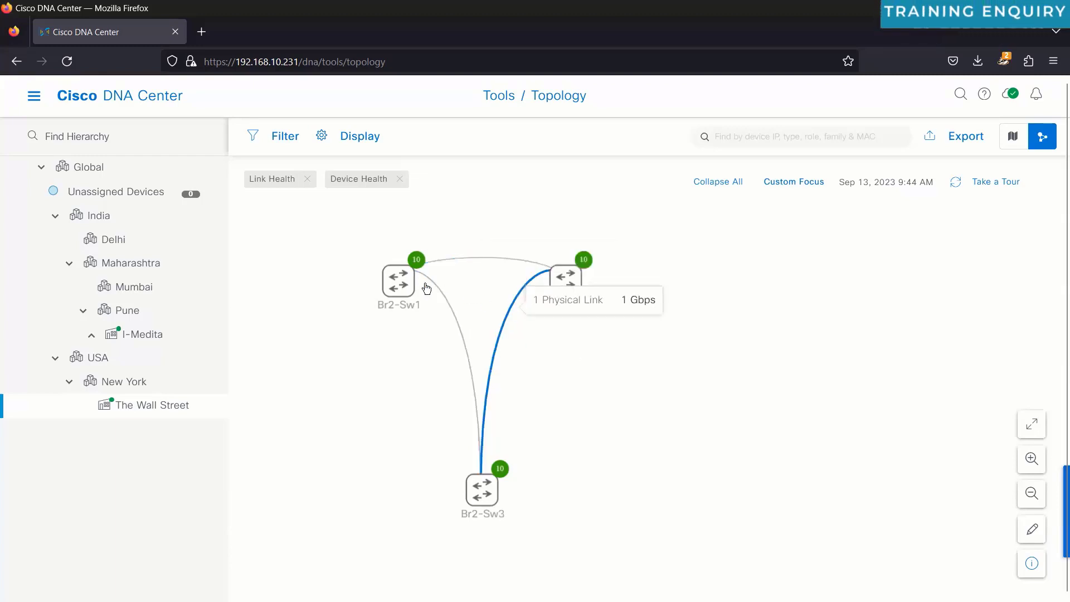
pyautogui.moveTo(398, 279); pyautogui.dragTo(313, 275)
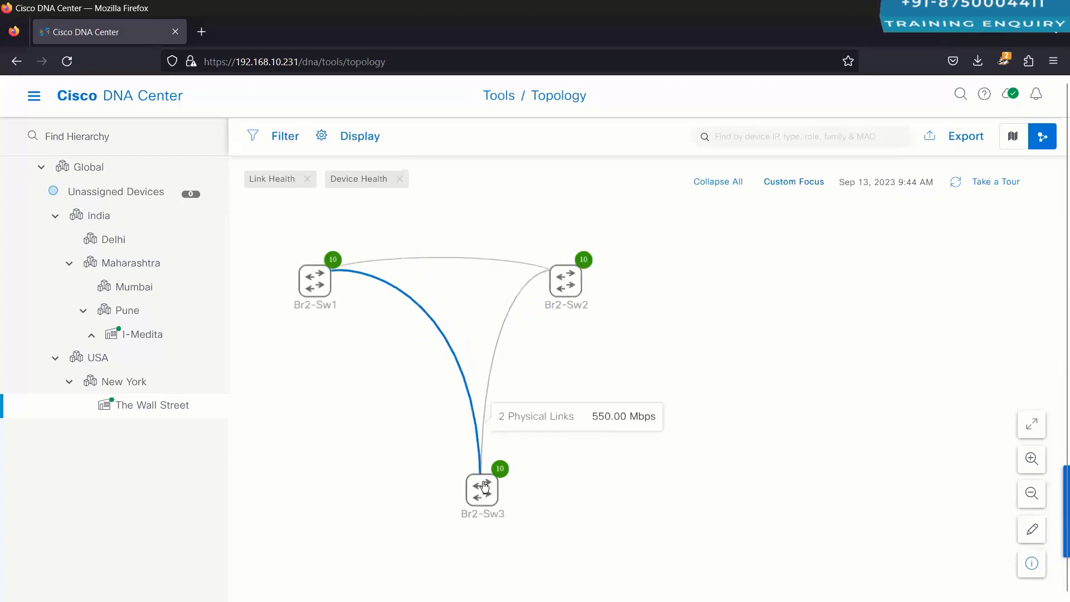
pyautogui.moveTo(485, 488); pyautogui.dragTo(399, 487)
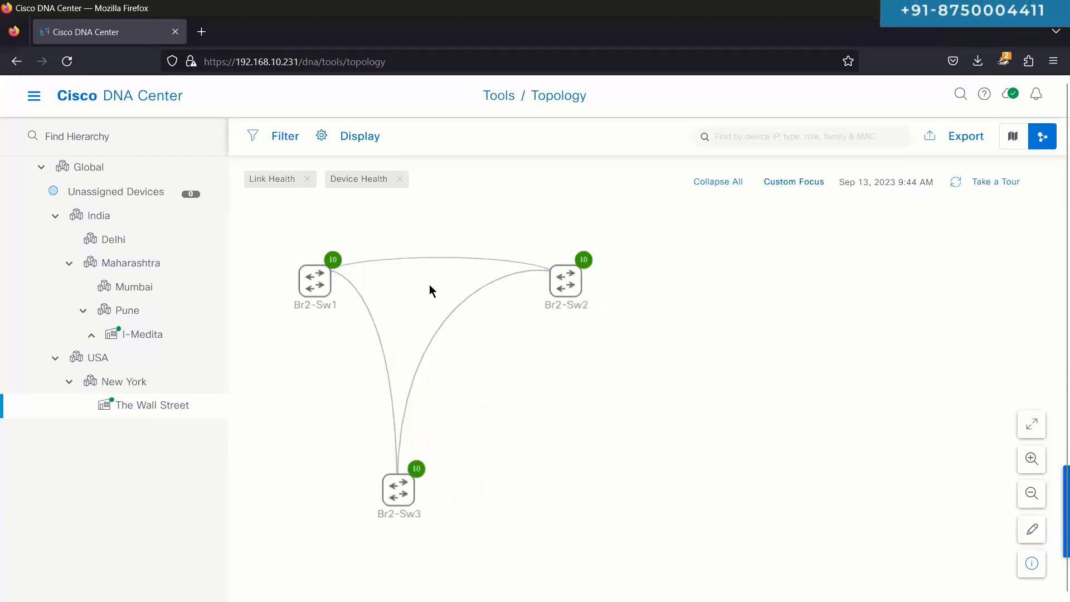
# Step: Inspect the Br2-Sw1 links to Br2-Sw2 and Br2-Sw3, then bring up the DNAC-LAB.png diagram
pyautogui.click(422, 262)
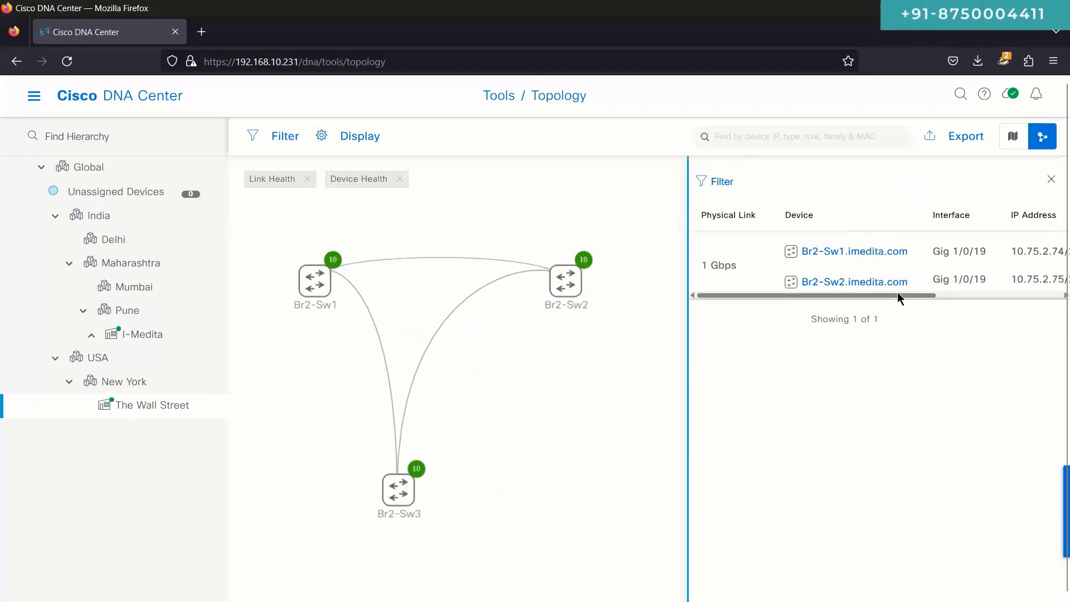
pyautogui.moveTo(898, 296); pyautogui.dragTo(538, 336)
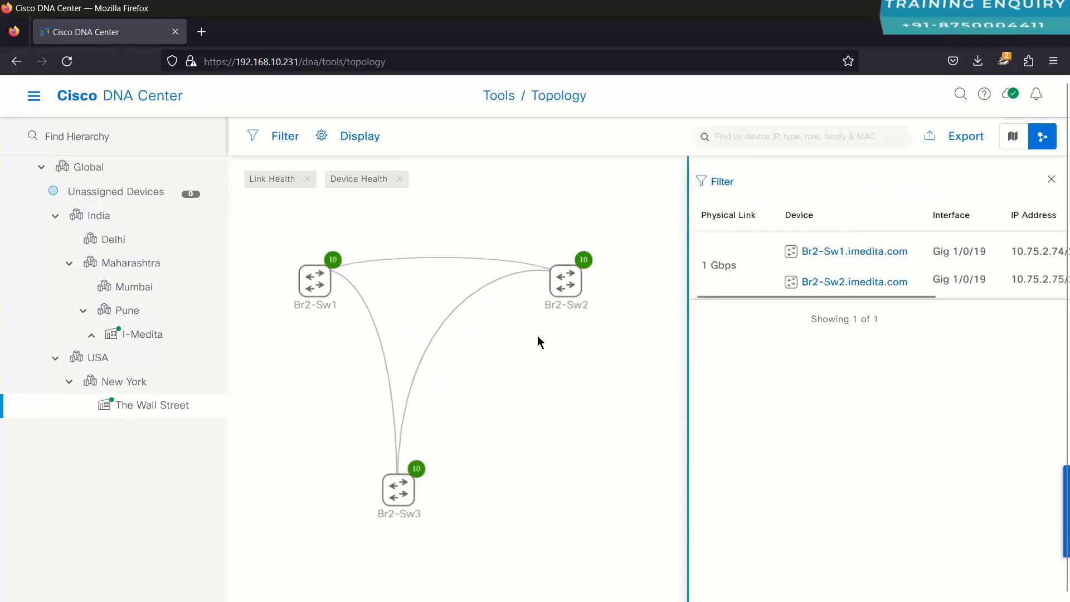
pyautogui.click(382, 345)
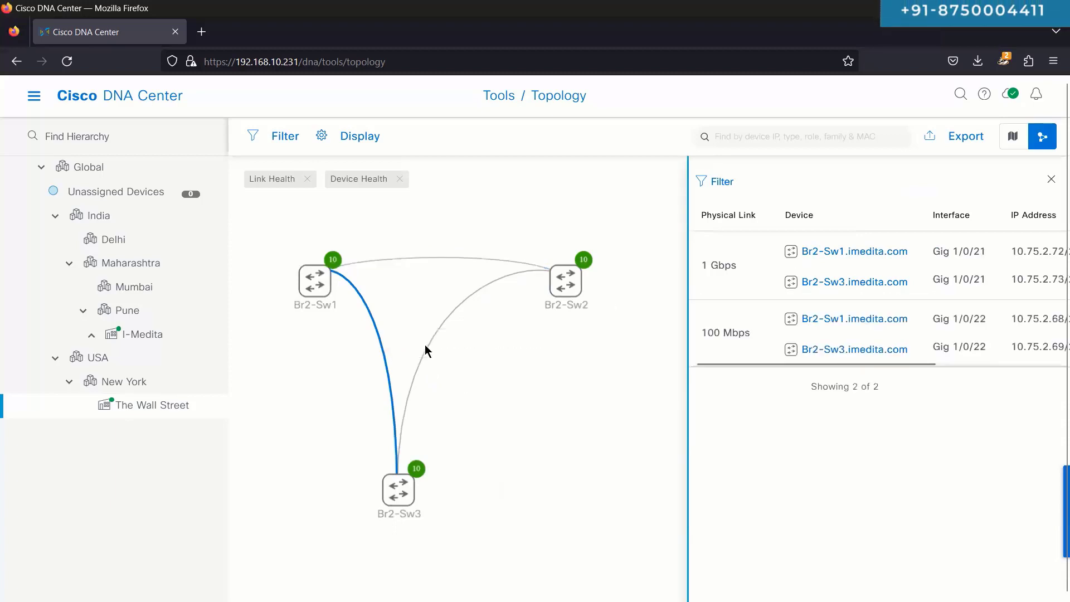
pyautogui.click(425, 345)
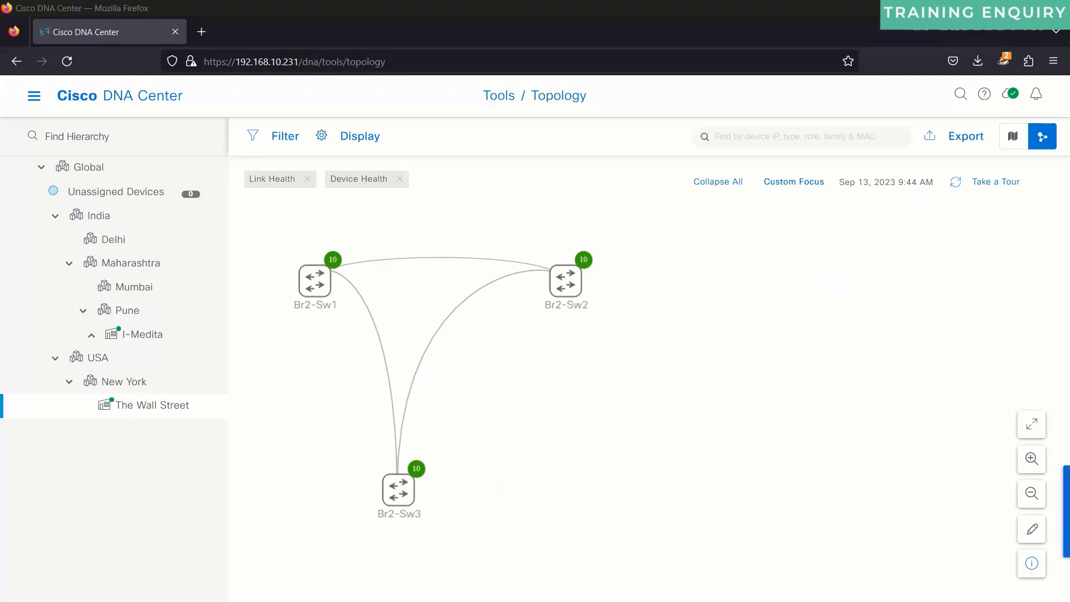
pyautogui.moveTo(406, 488); pyautogui.dragTo(488, 446)
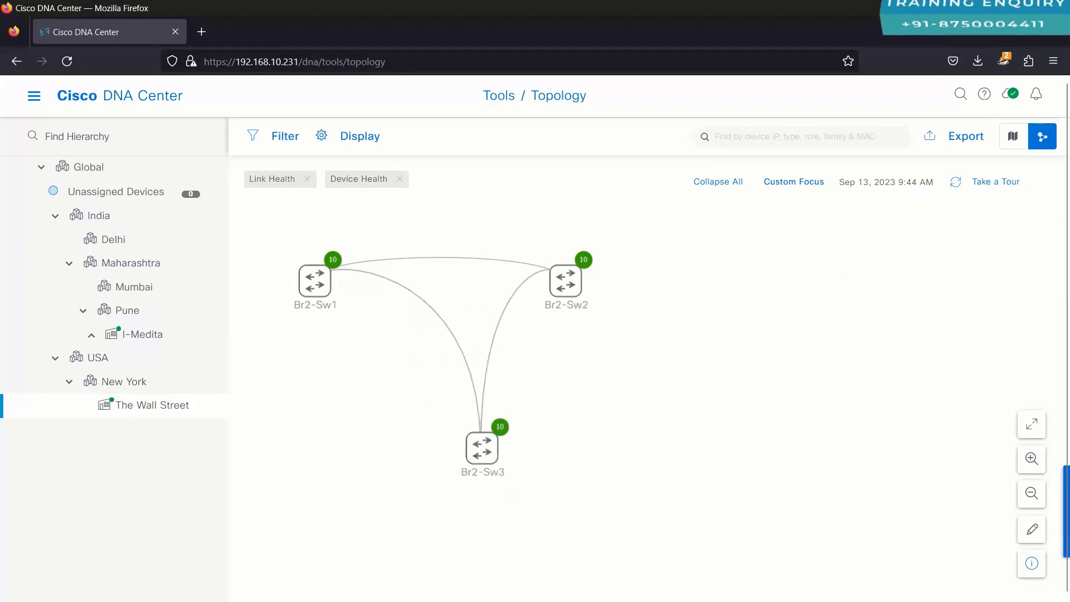
pyautogui.hotkey('alt', 'Tab')
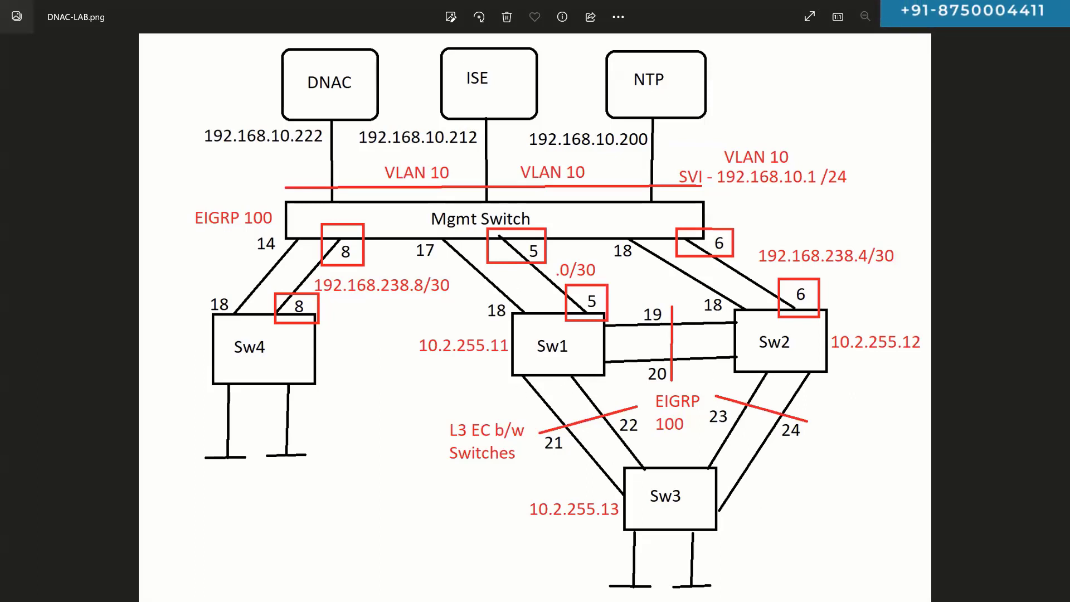
# Step: Back in Cisco DNA Center, visit SD-Access Virtual Networks, then open Provision > Fabric Sites
pyautogui.hotkey('alt', 'Tab')
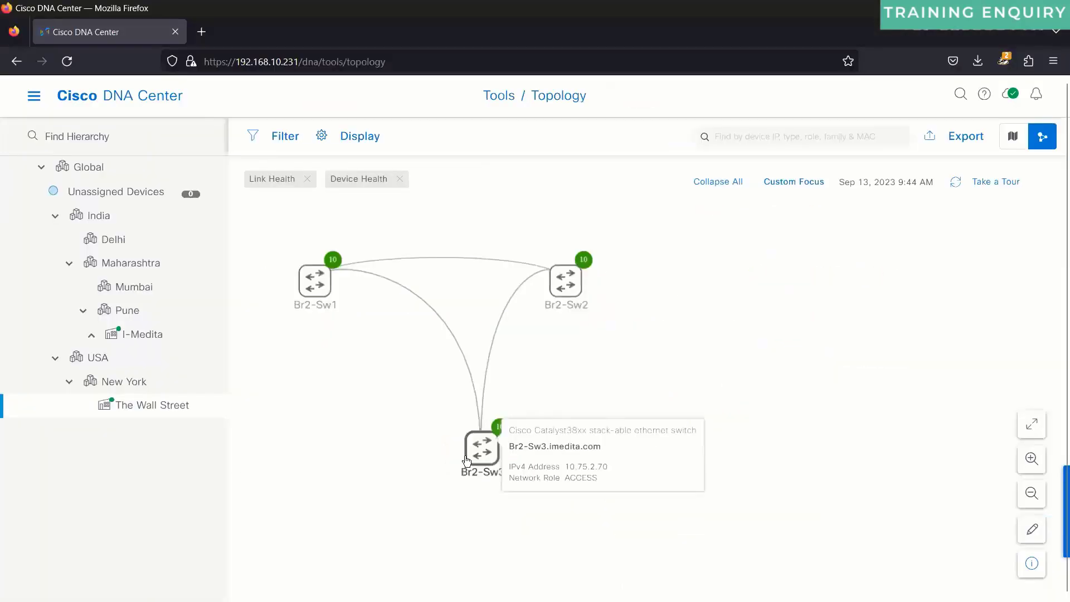
pyautogui.click(60, 101)
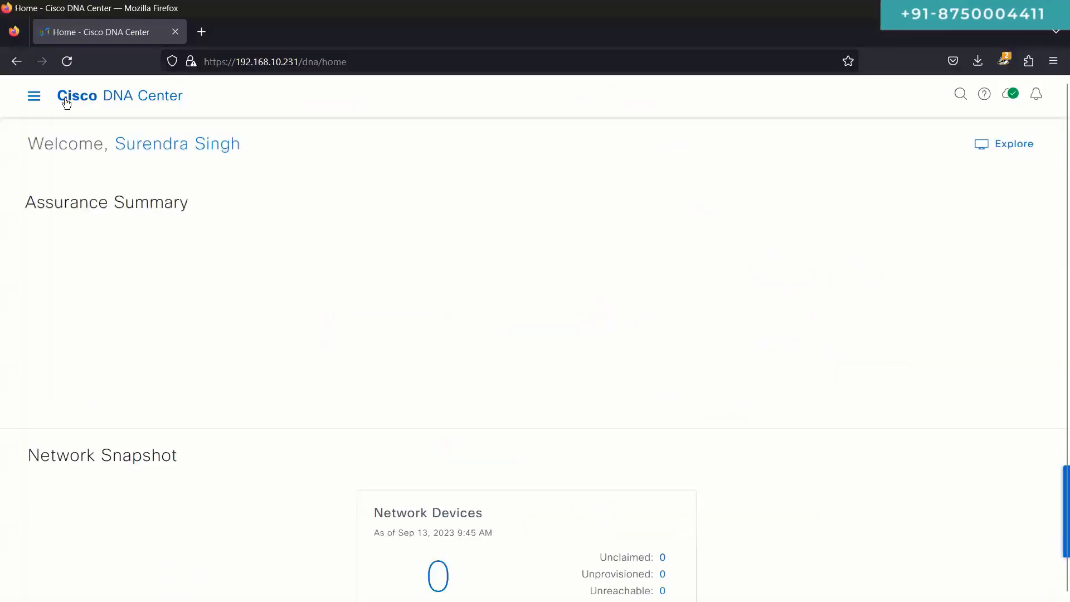
pyautogui.click(34, 96)
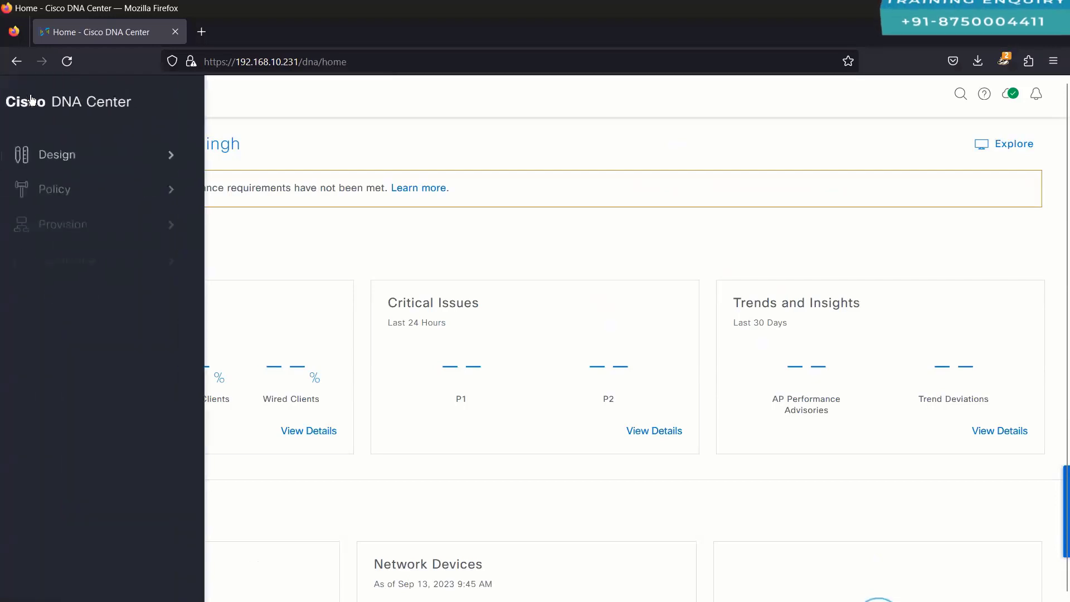
pyautogui.moveTo(127, 223)
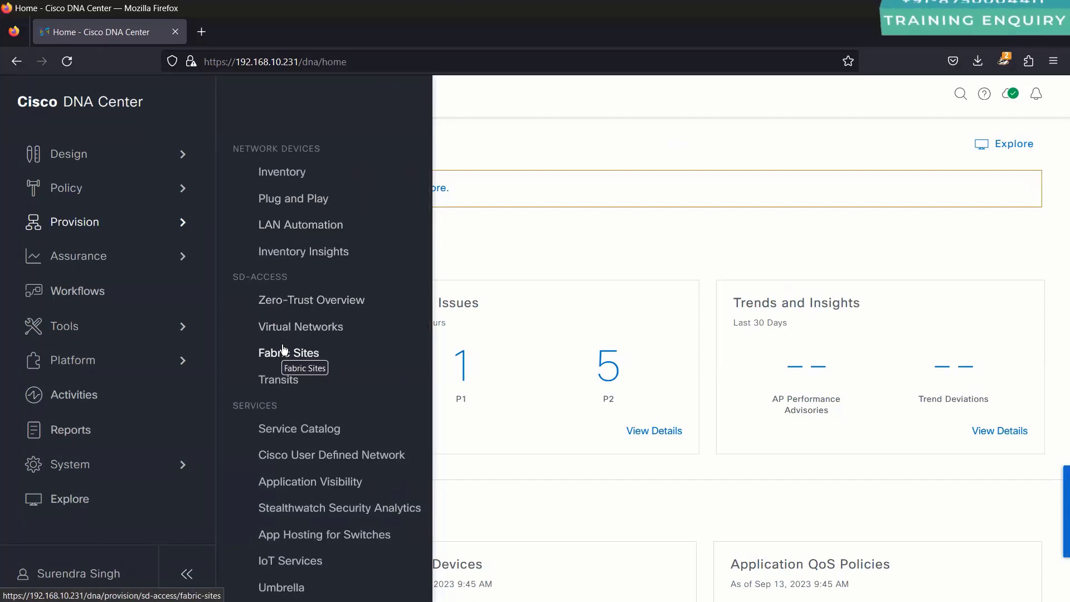
pyautogui.click(281, 326)
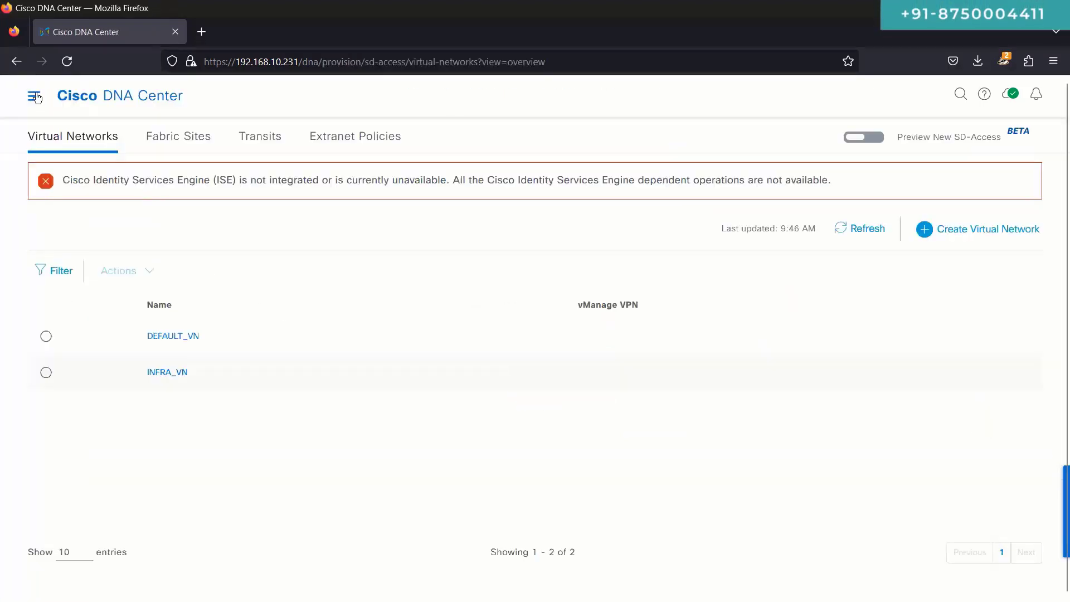
pyautogui.click(35, 97)
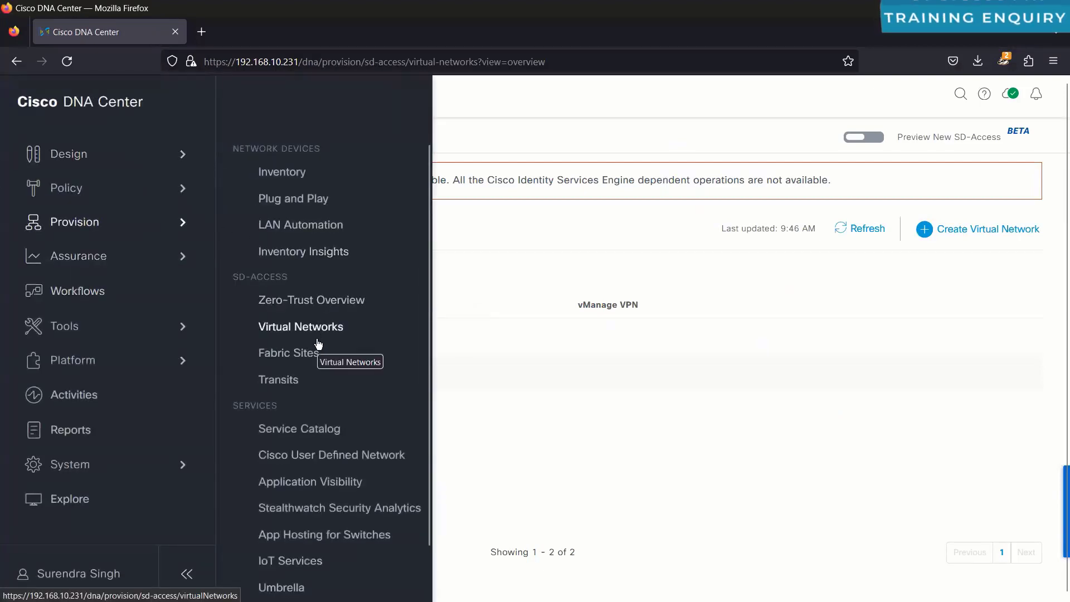
pyautogui.click(306, 353)
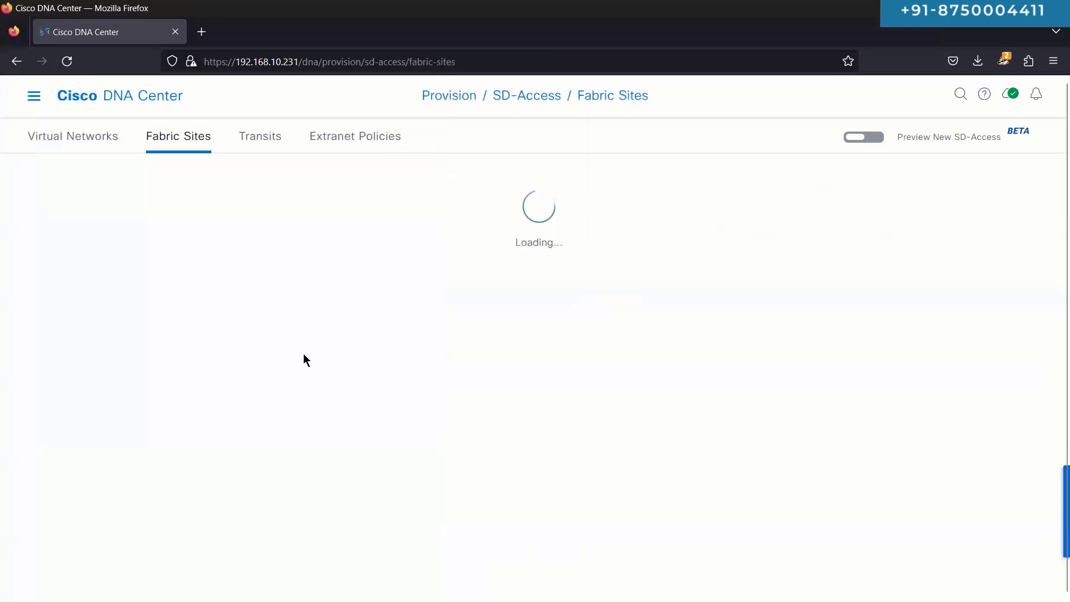